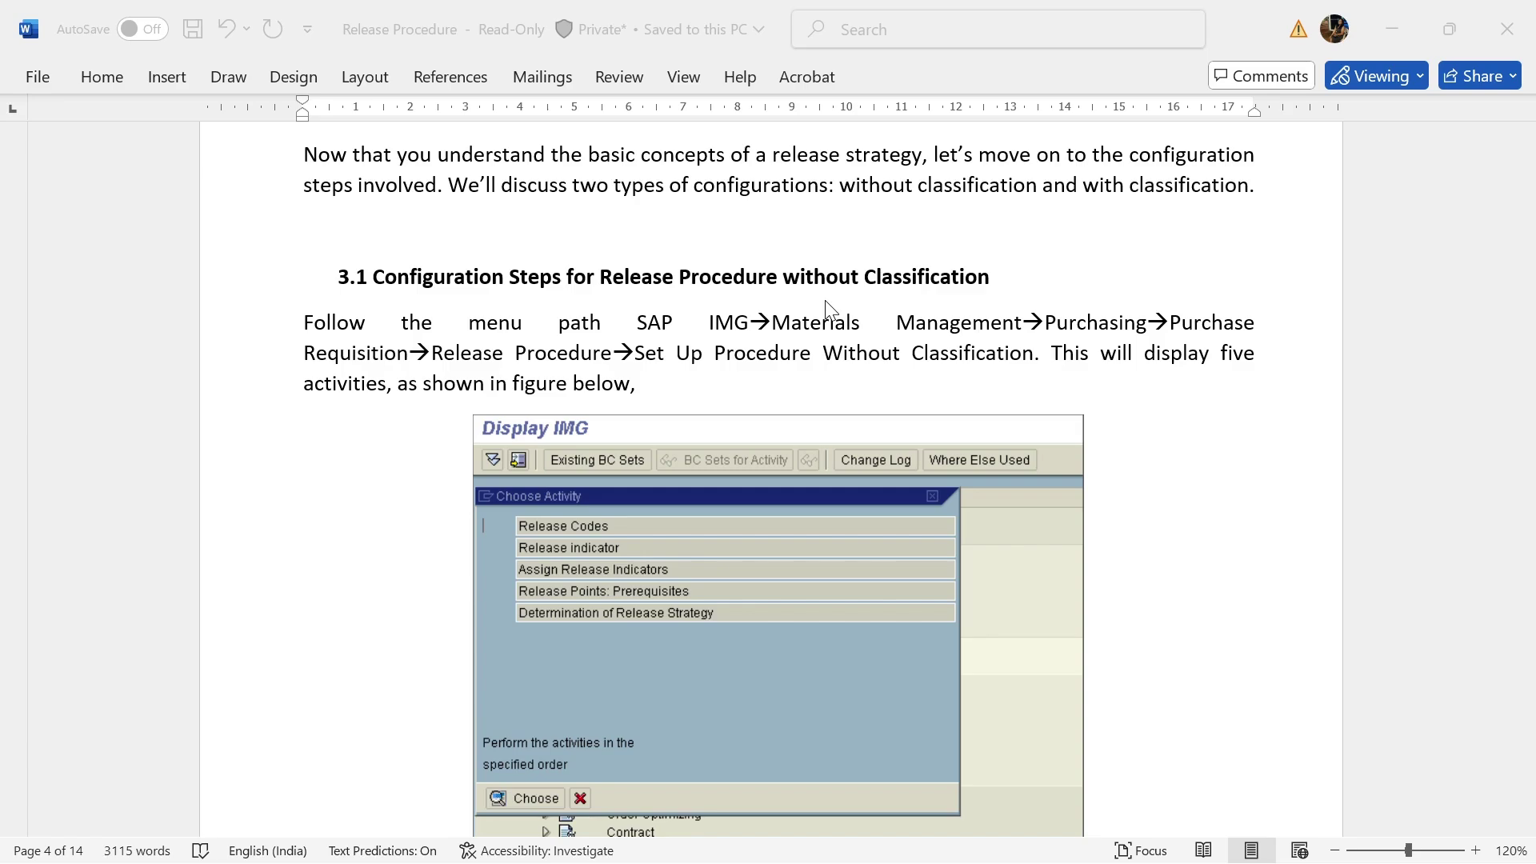
# Switch to SAP Easy Access and display the SAP Reference IMG through transaction SPRO
pyautogui.scroll(-1, 827, 307)
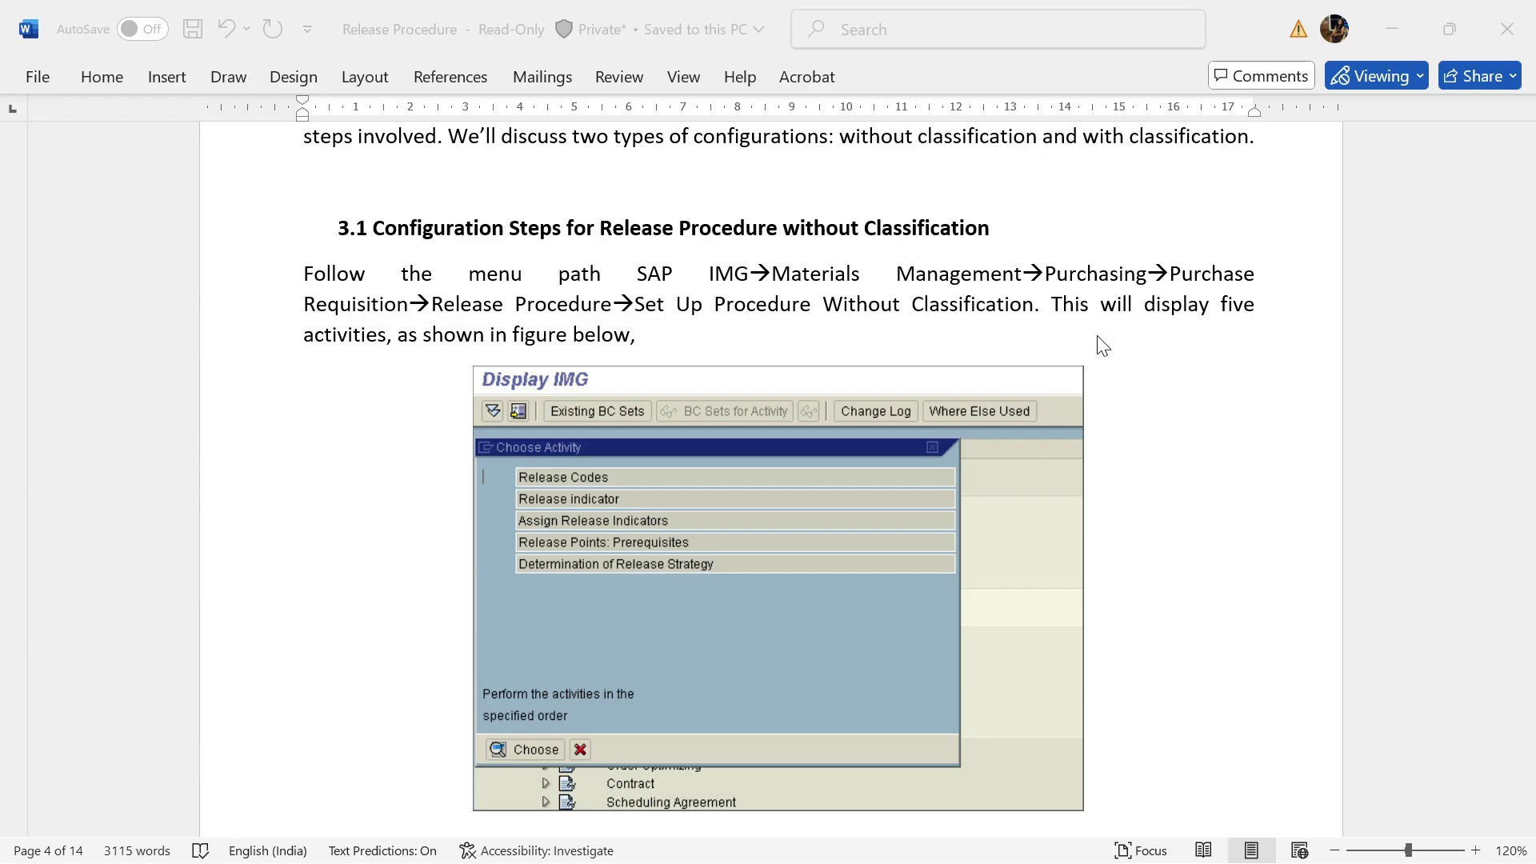
pyautogui.hotkey('alt', 'Tab')
pyautogui.hotkey('alt', 'Tab')
pyautogui.hotkey('alt', 'Tab')
pyautogui.hotkey('alt', 'Tab')
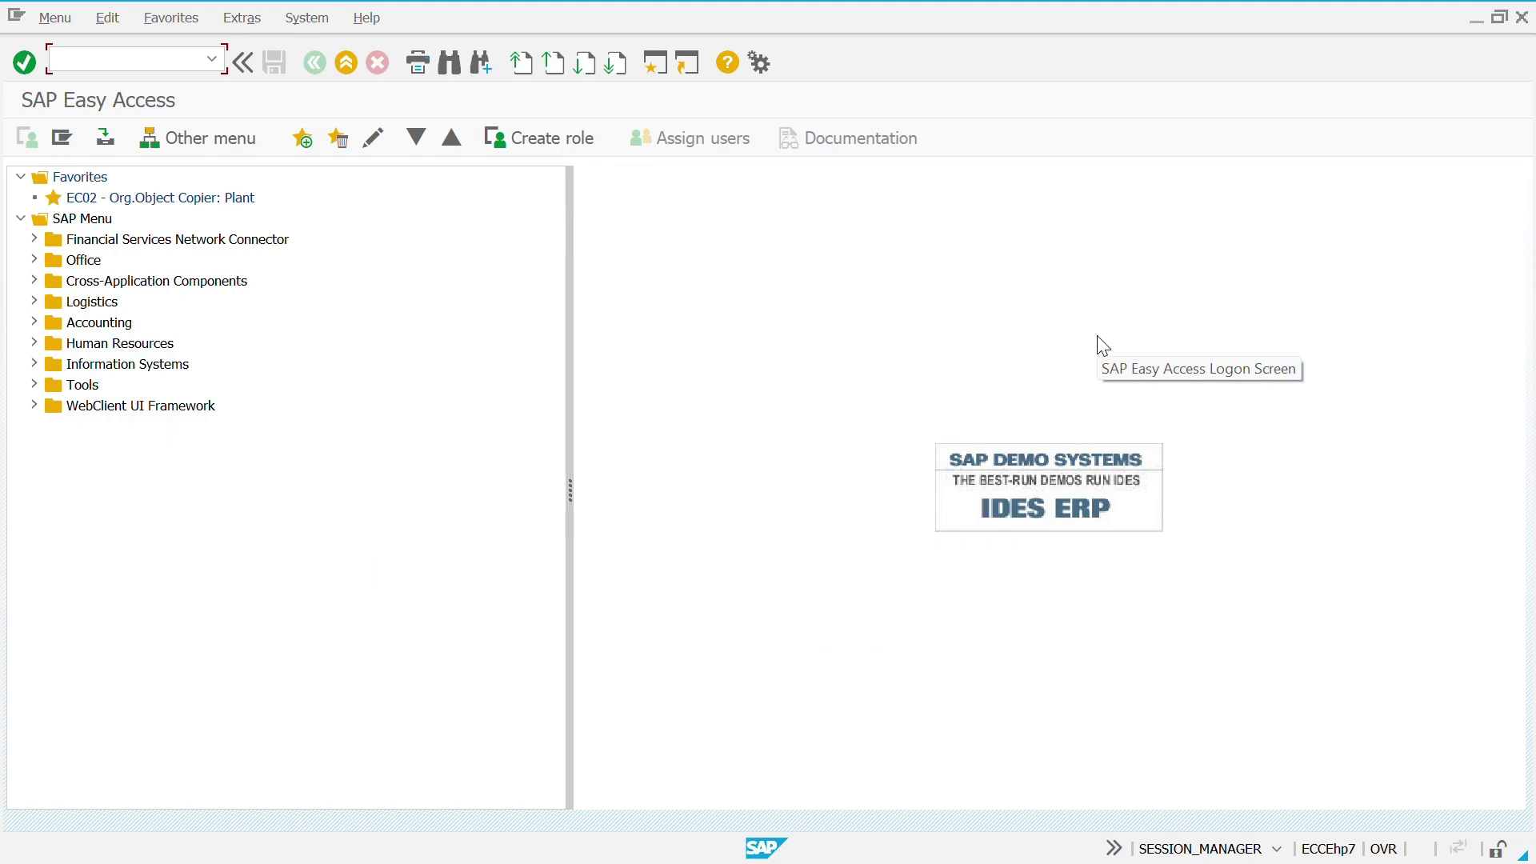
pyautogui.write('spro')
pyautogui.press('Return')
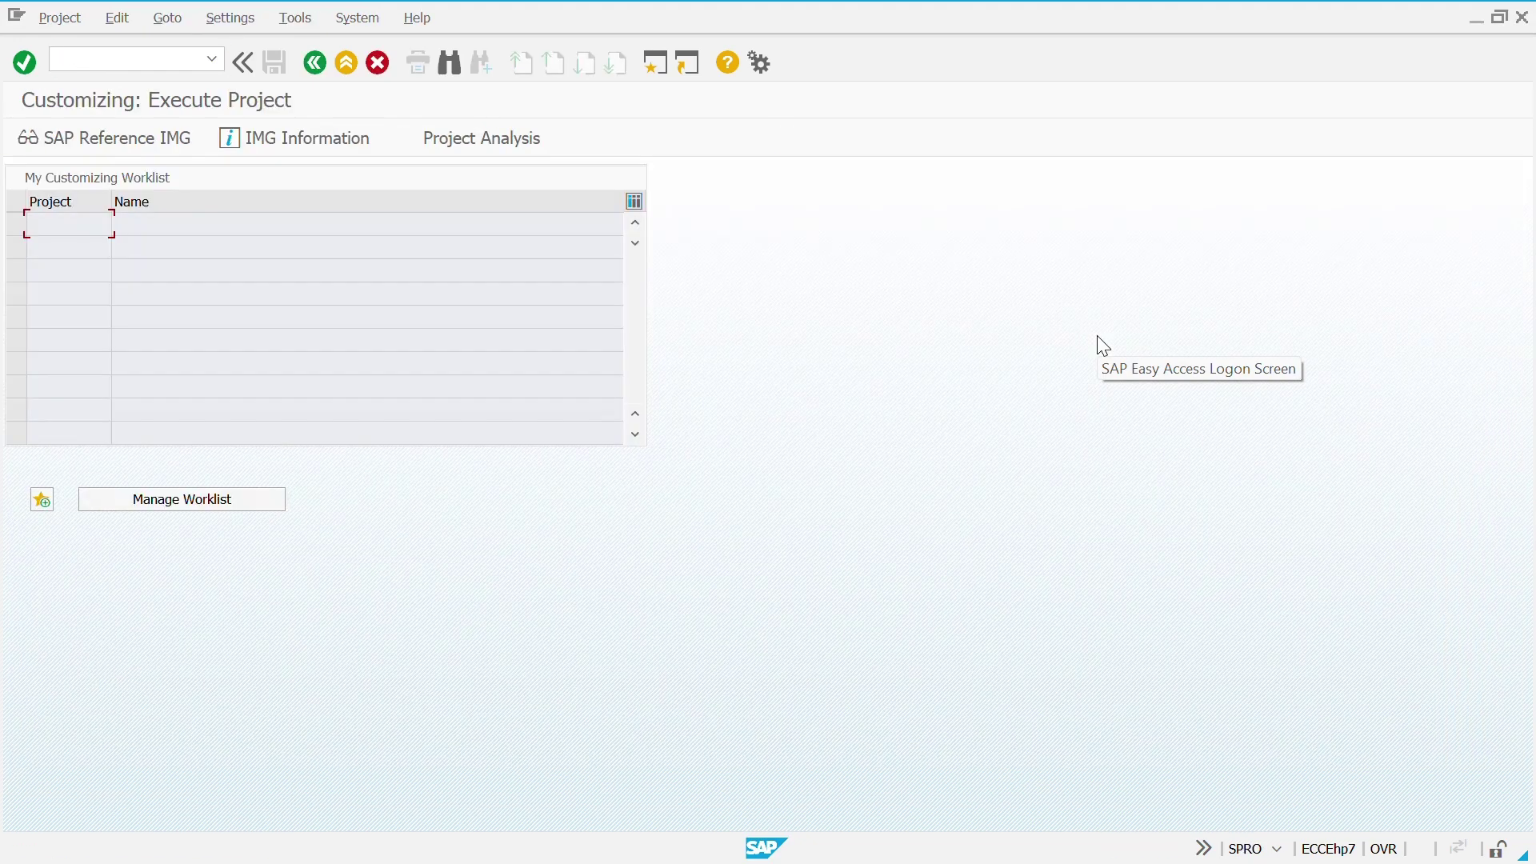
pyautogui.press('F5')
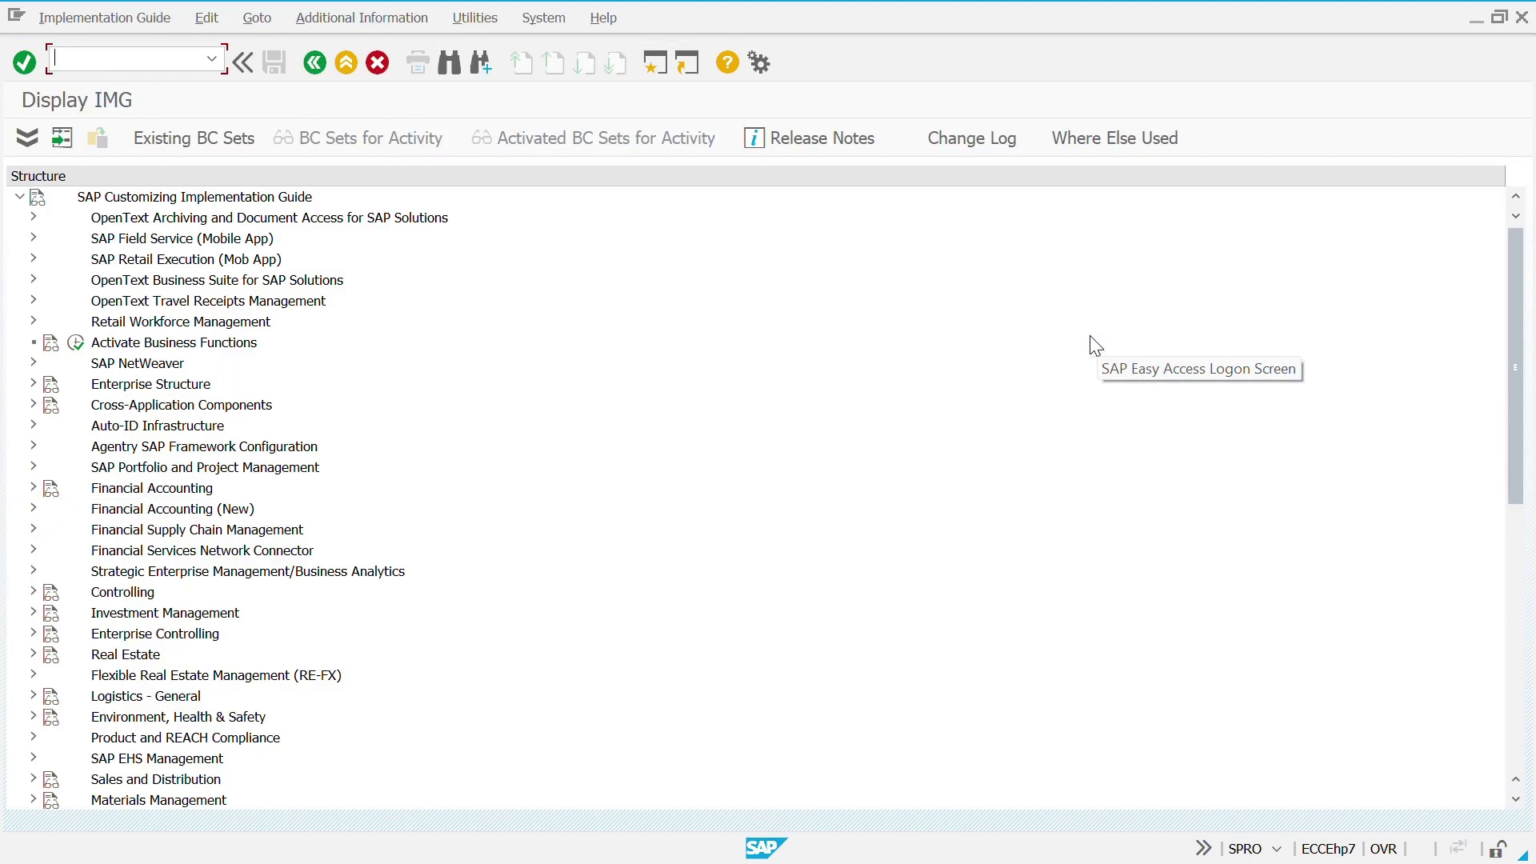
# Expand Materials Management and its Purchasing node in the IMG structure
pyautogui.click(205, 805)
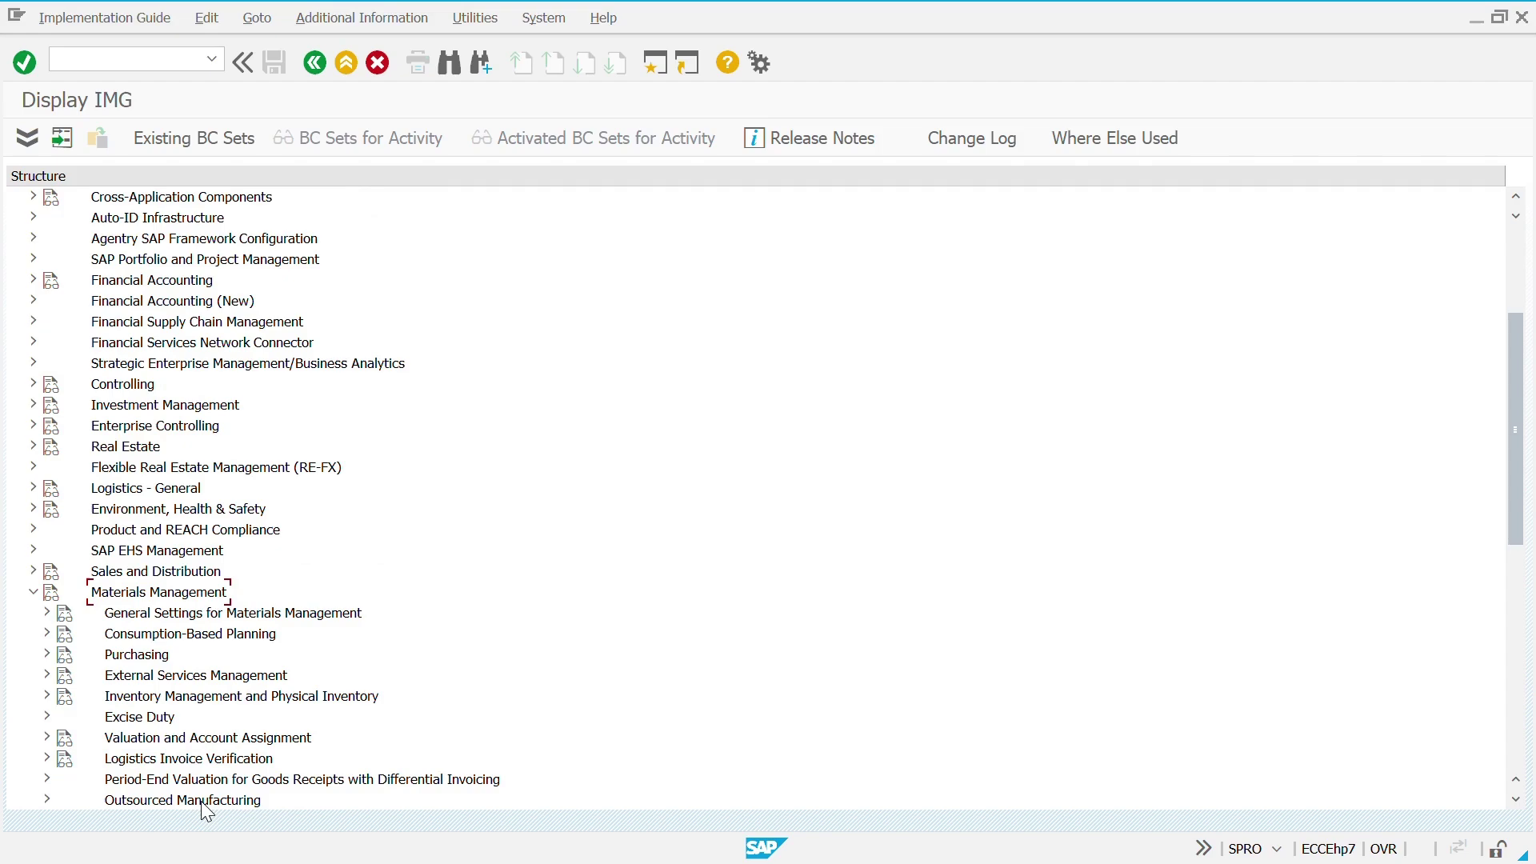
pyautogui.press('Down')
pyautogui.press('Down')
pyautogui.press('Down')
pyautogui.press('Right')
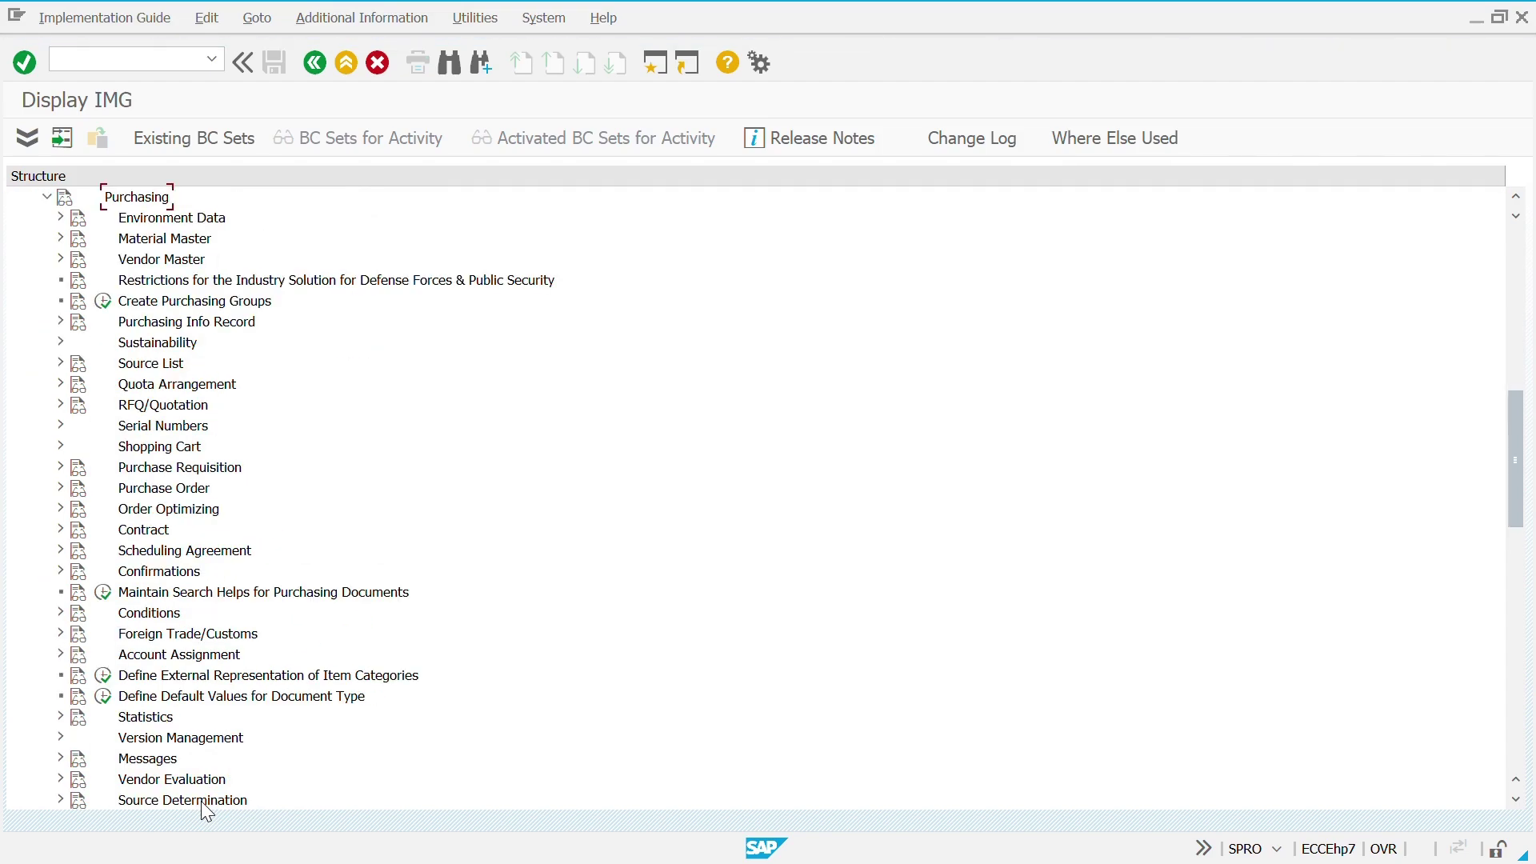
# Under Purchasing, expand Purchase Requisition and Release Procedure, and open the activities of Set Up Procedure Without Classification
pyautogui.press('Down')
pyautogui.press('Down')
pyautogui.press('Down')
pyautogui.press('Down')
pyautogui.press('Down')
pyautogui.press('Down')
pyautogui.press('Down')
pyautogui.press('Down')
pyautogui.press('Down')
pyautogui.press('Down')
pyautogui.press('Down')
pyautogui.press('Down')
pyautogui.press('Down')
pyautogui.press('Right')
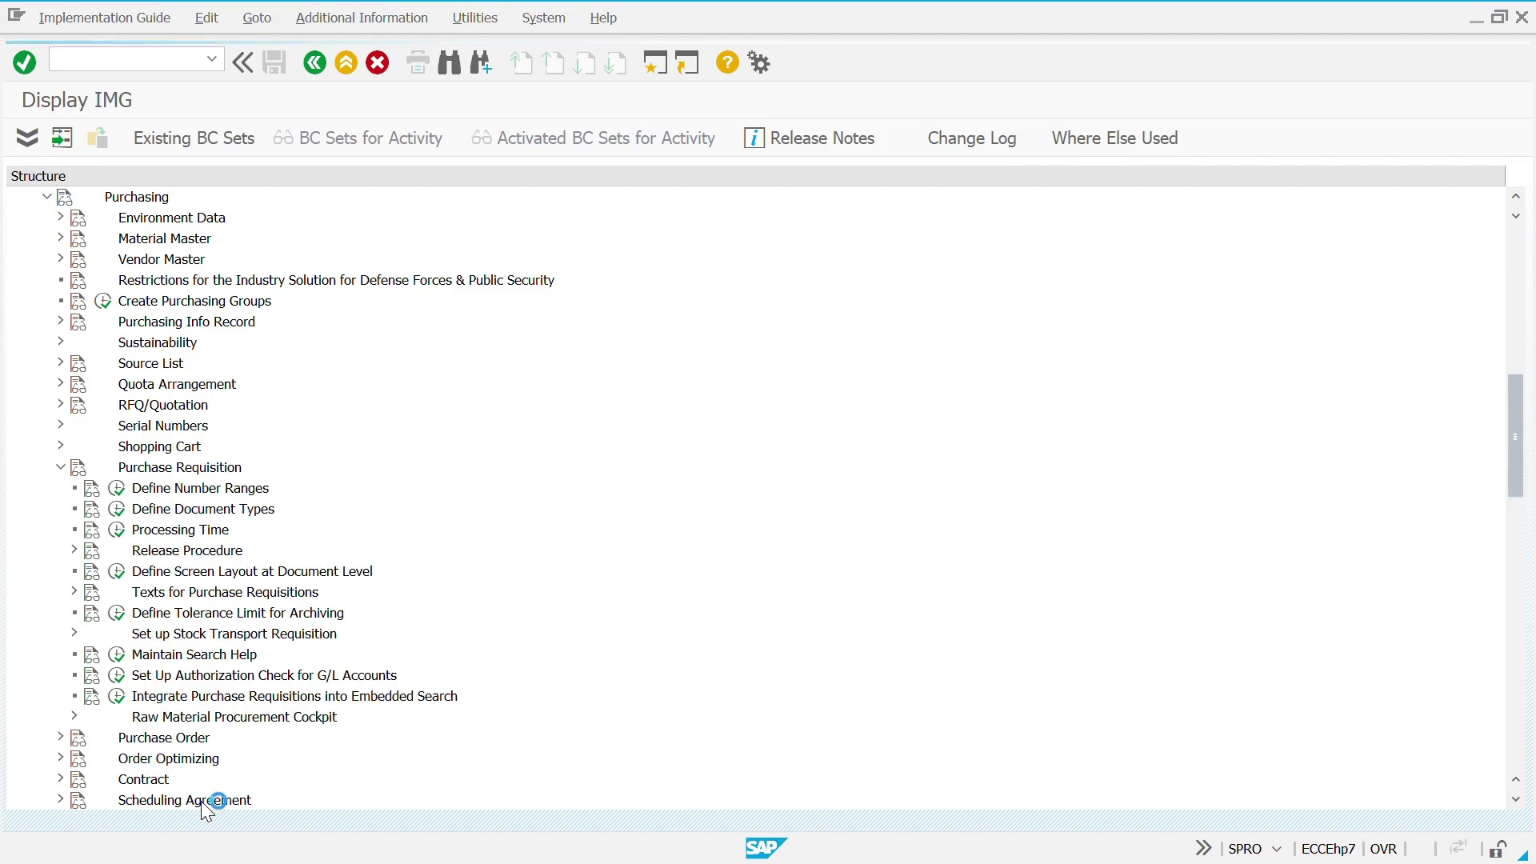
pyautogui.press('Down')
pyautogui.press('Down')
pyautogui.press('Down')
pyautogui.press('Right')
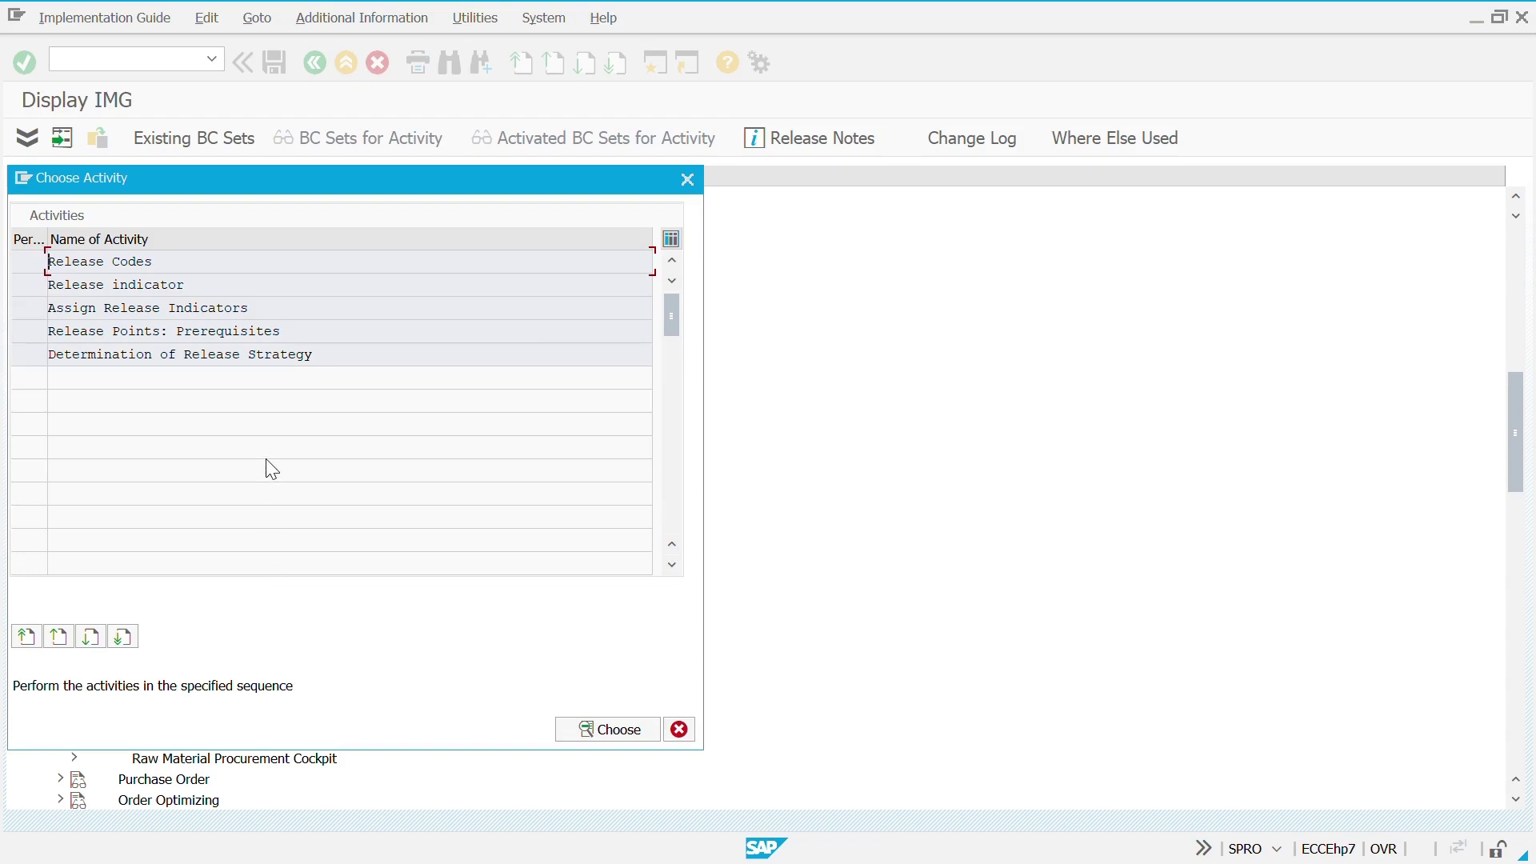
# Open the Release Codes activity and add a new entry D1 with the description MANAGER
pyautogui.doubleClick(115, 264)
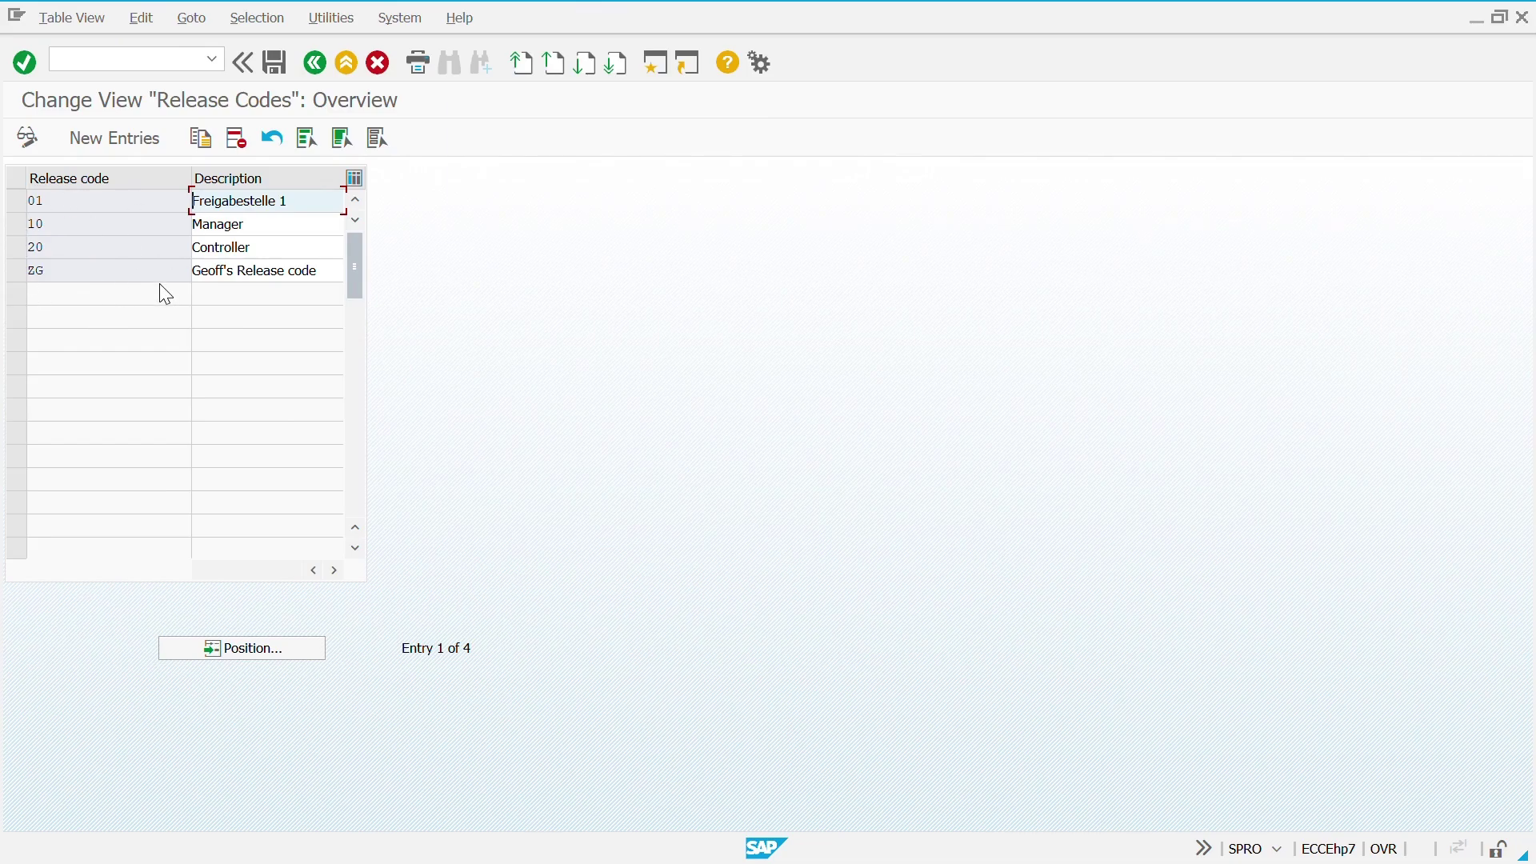
pyautogui.click(110, 136)
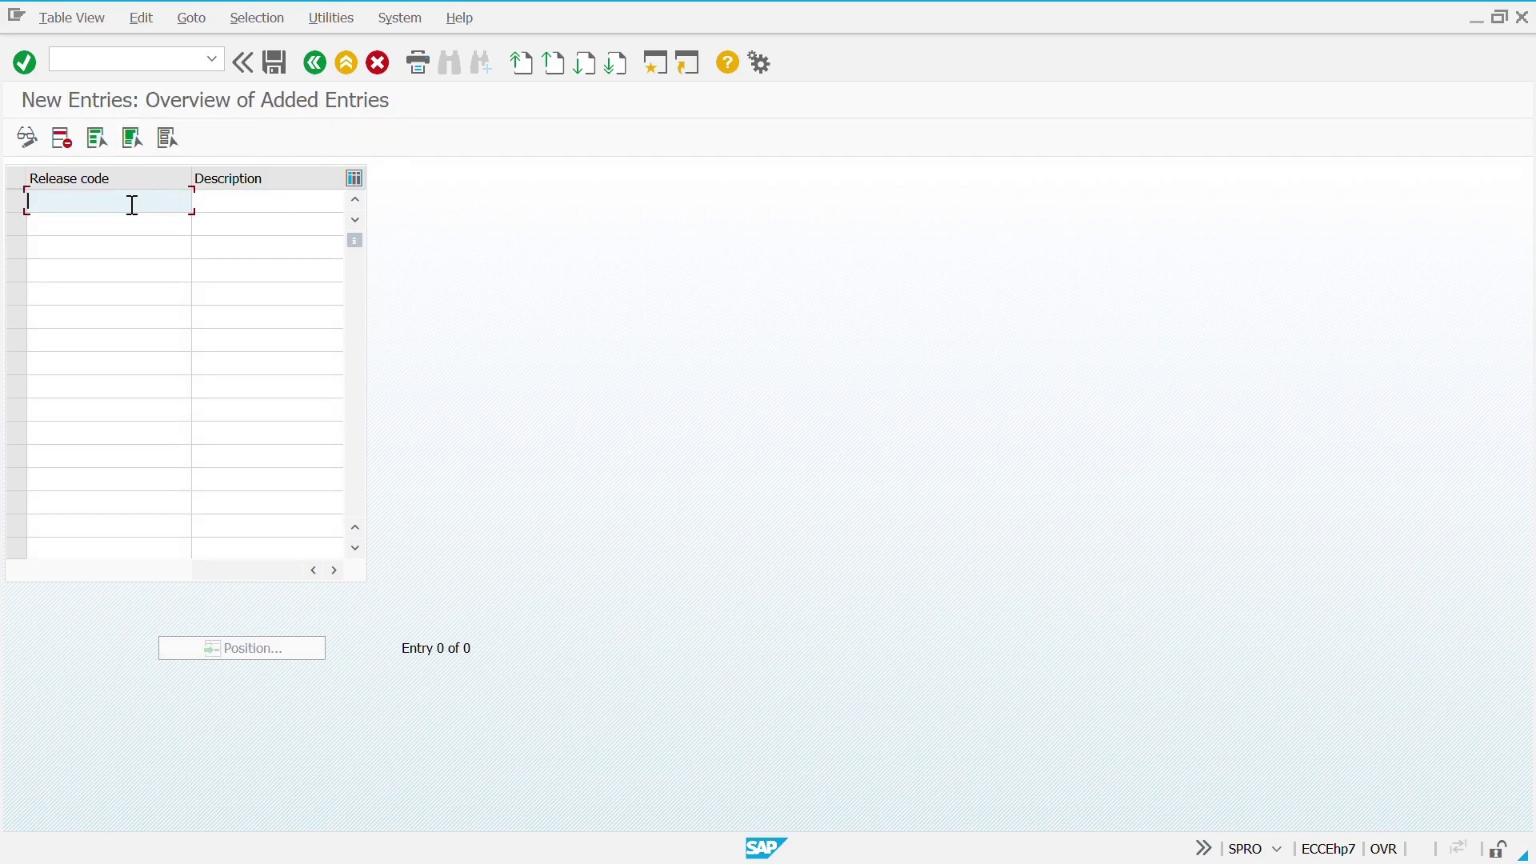
pyautogui.write('D1')
pyautogui.press('Tab')
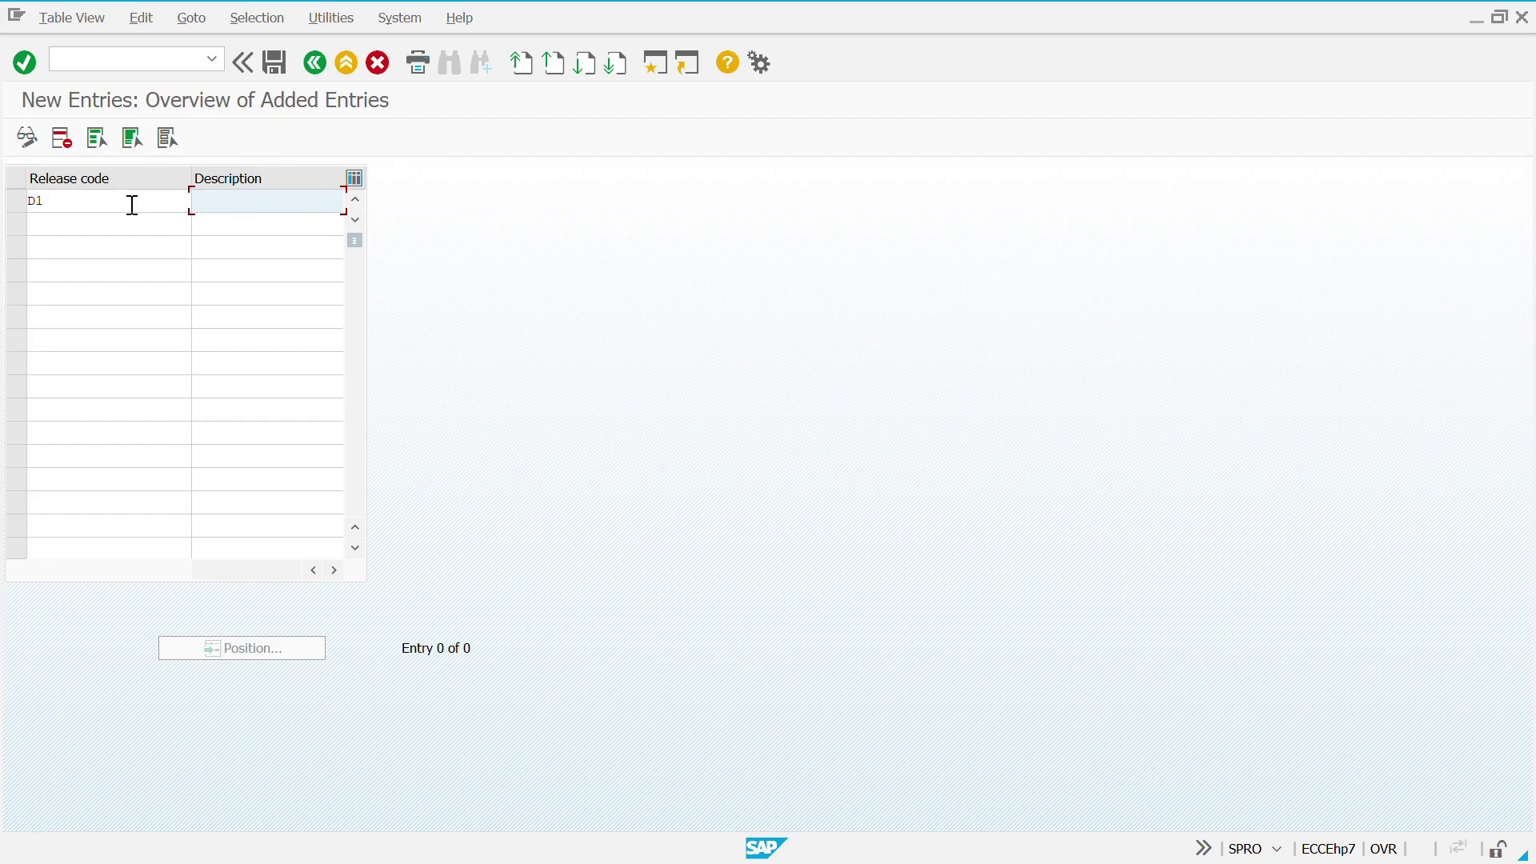
pyautogui.write('MANAGER')
pyautogui.press('Tab')
# Add release code D2 with the description VP and release code D3 with the description CEO
pyautogui.write('D2')
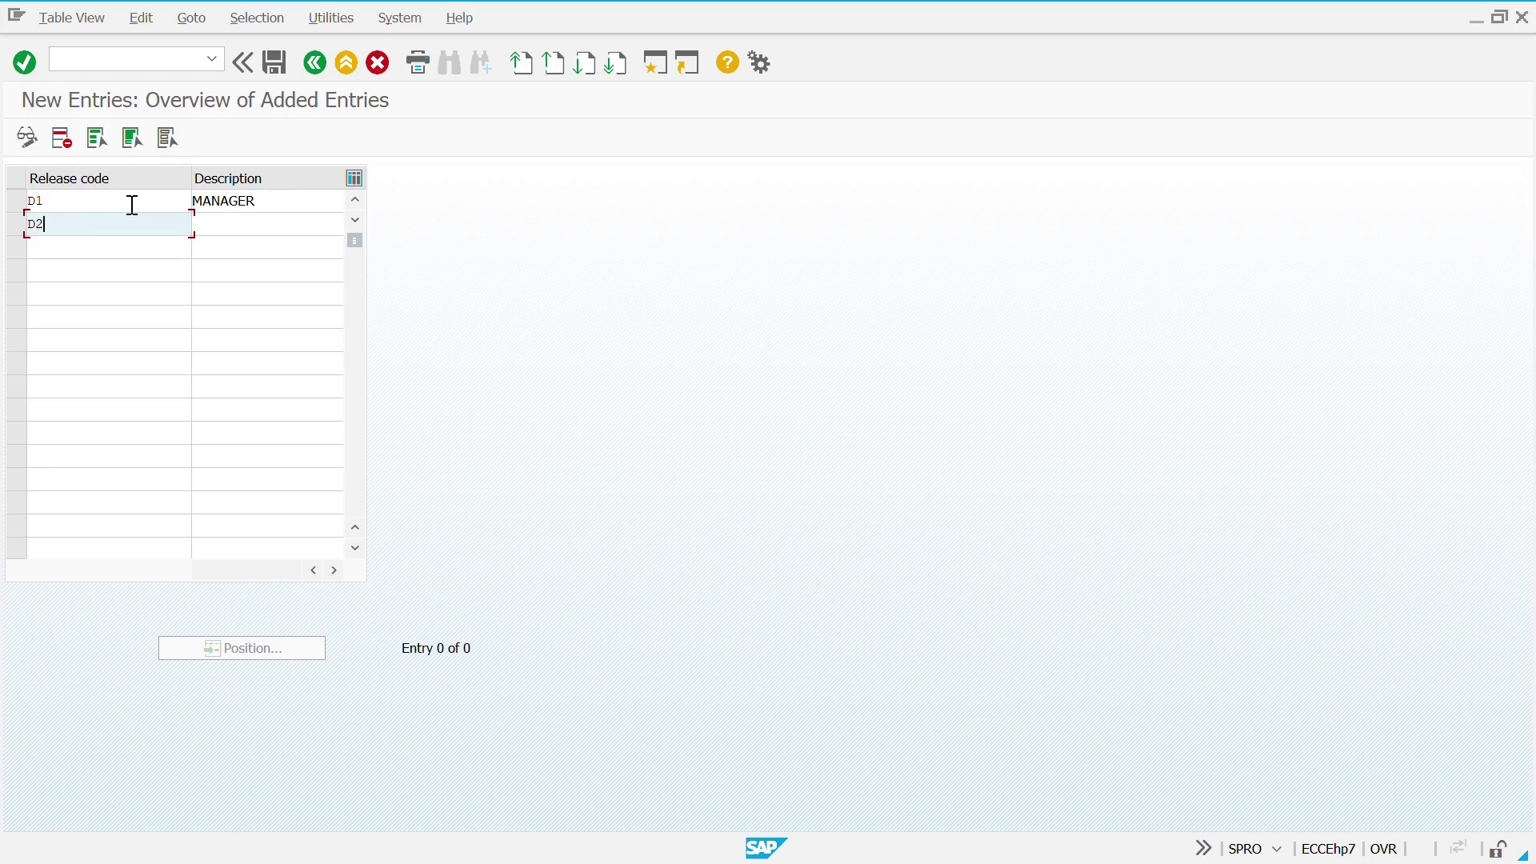
pyautogui.press('Tab')
pyautogui.write('VP')
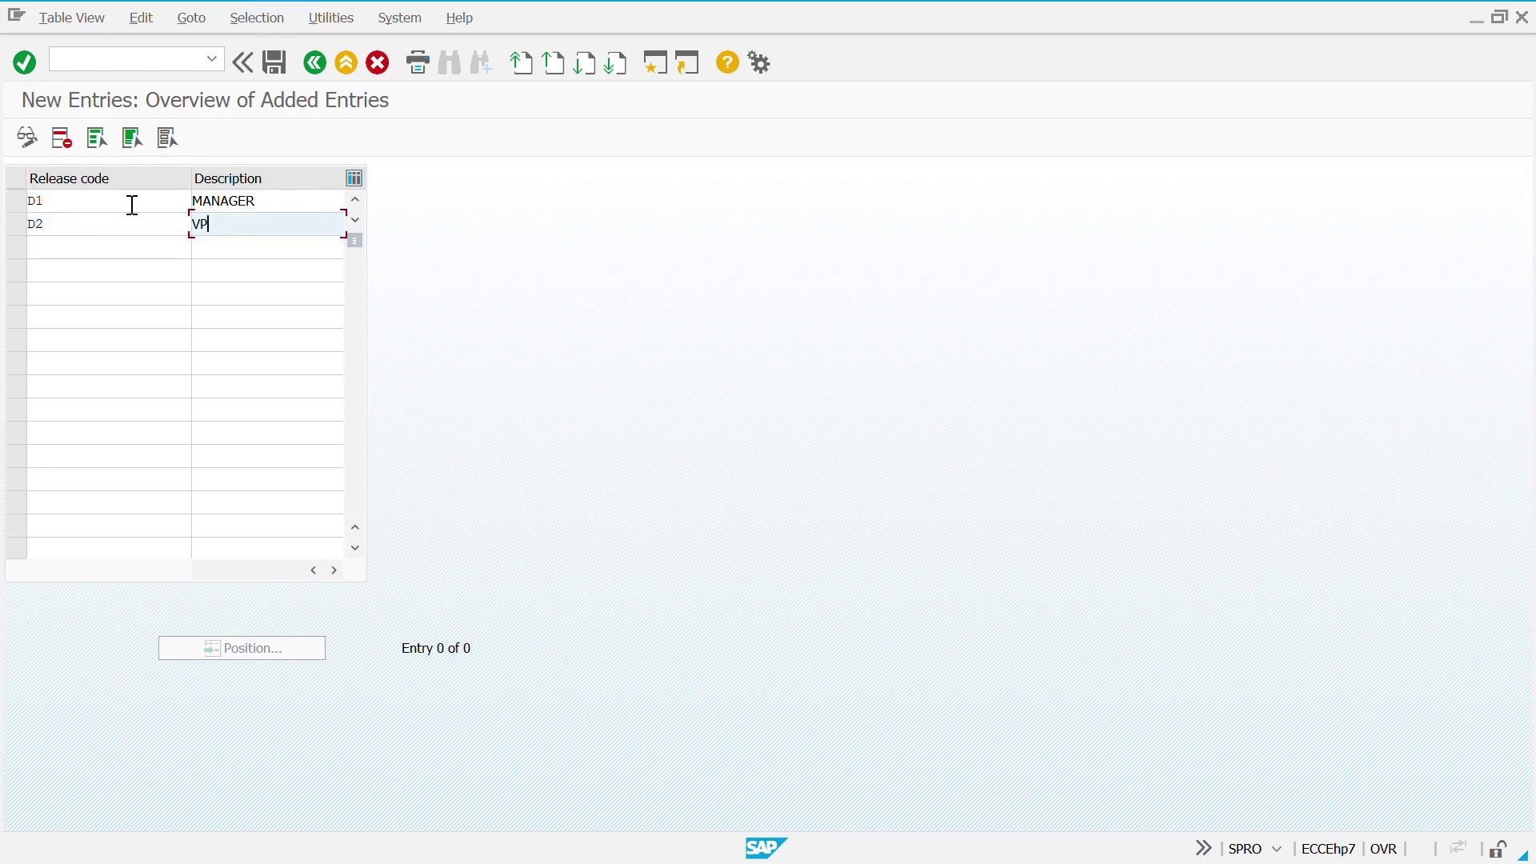
pyautogui.write('D')
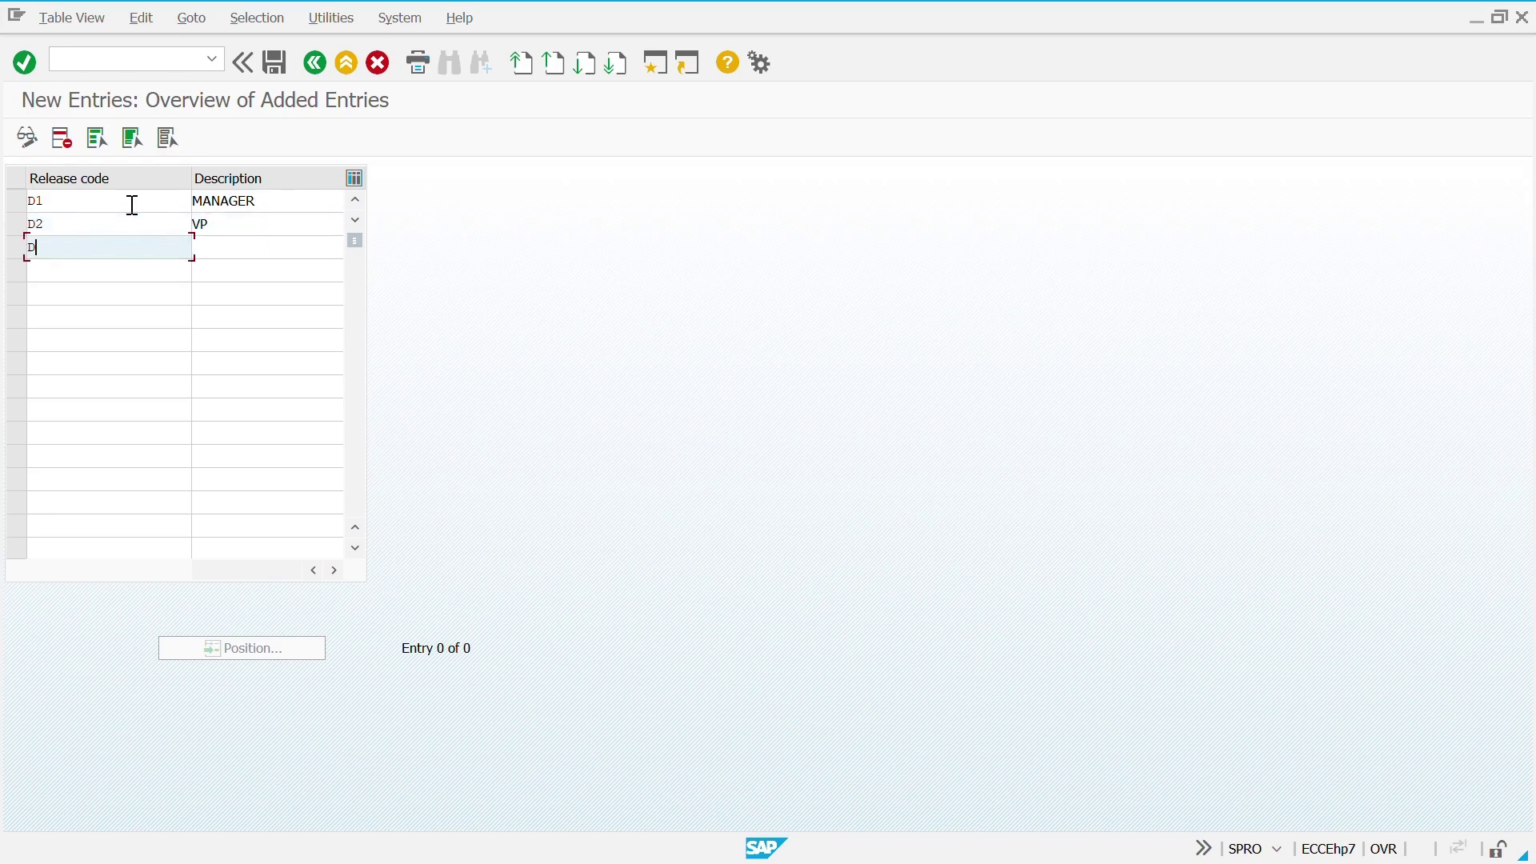
pyautogui.write('3')
pyautogui.press('Tab')
pyautogui.write('C')
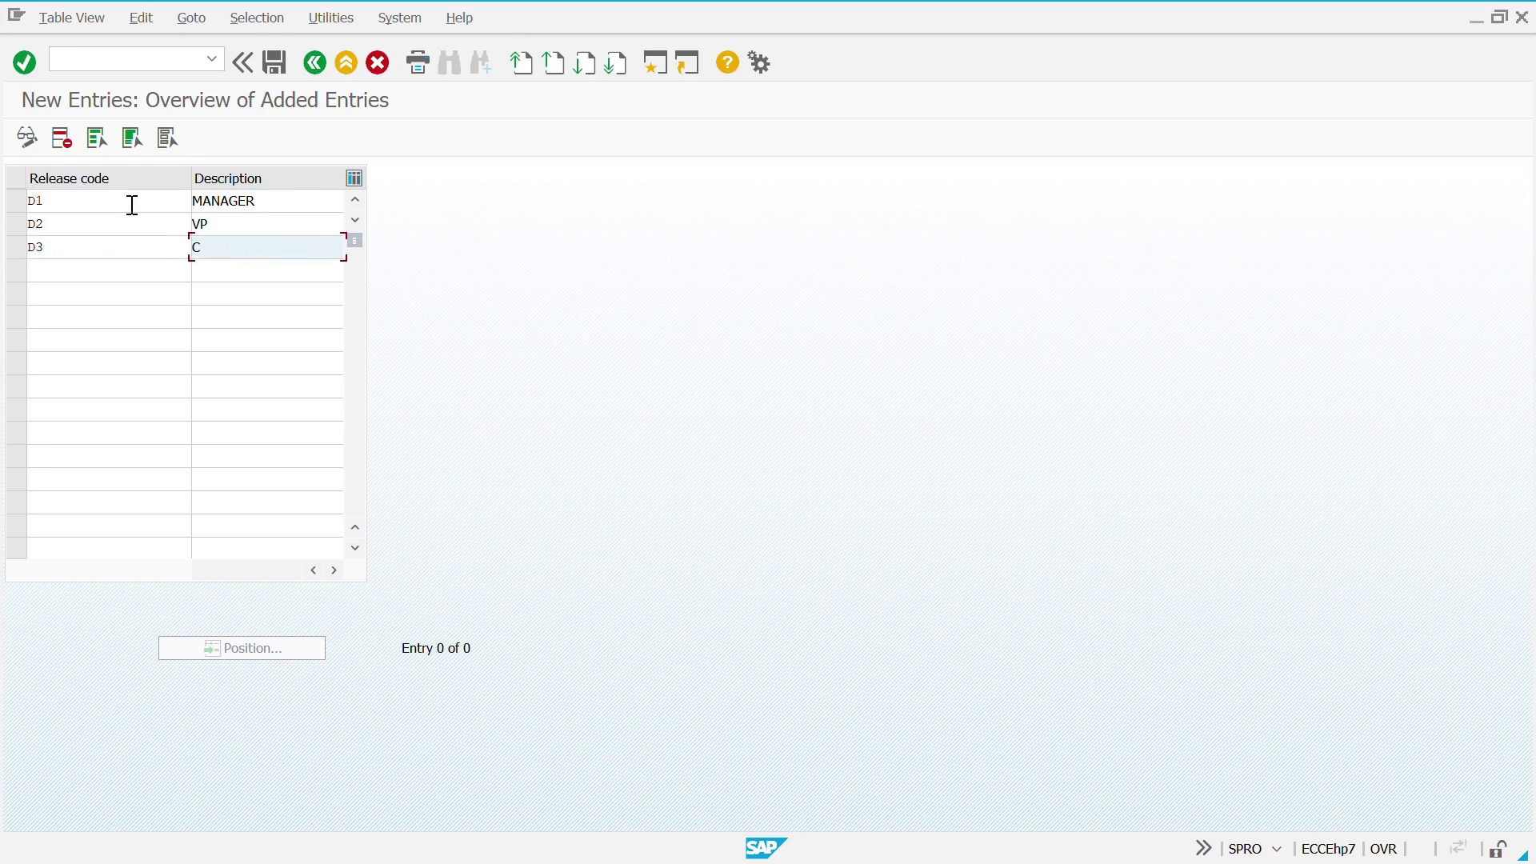
pyautogui.write('EPO')
pyautogui.press('BackSpace')
pyautogui.press('BackSpace')
pyautogui.write('O')
# Save the new release codes under the proposed customizing request and return to the activity list
pyautogui.press('Return')
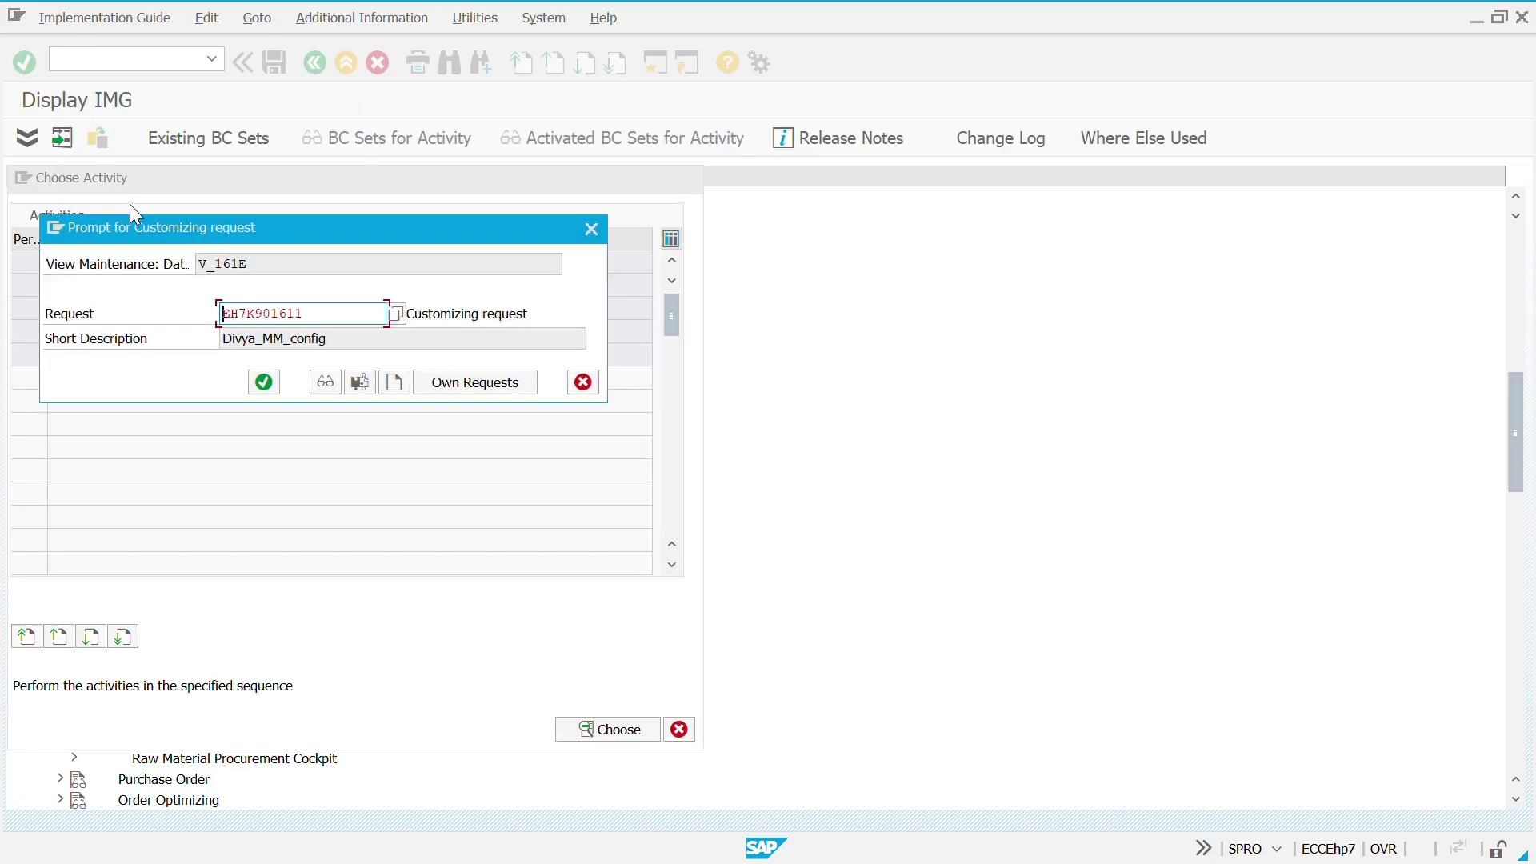
pyautogui.press('Return')
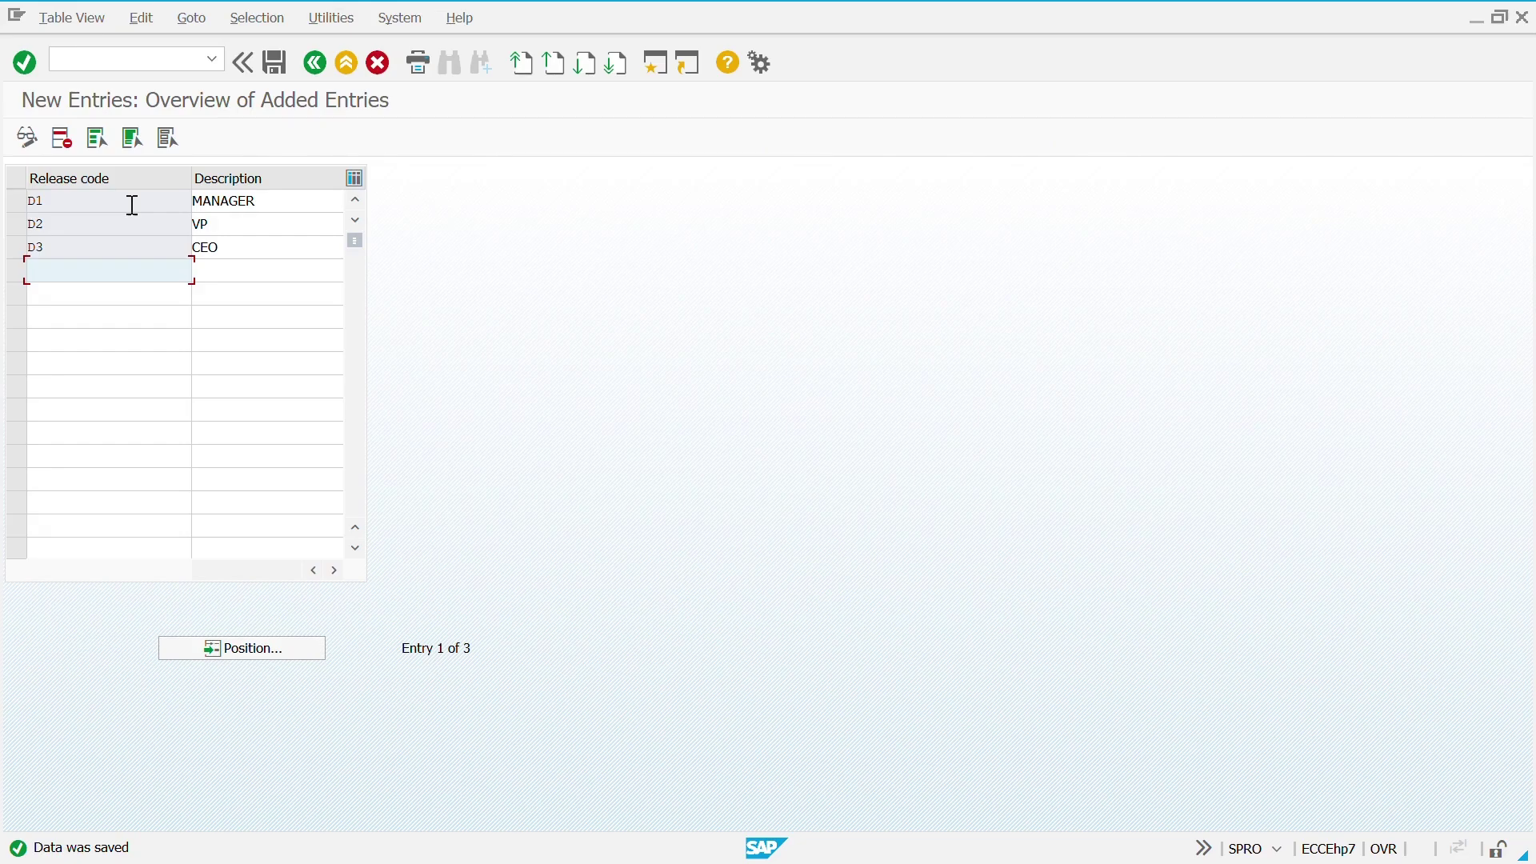
pyautogui.press('F3')
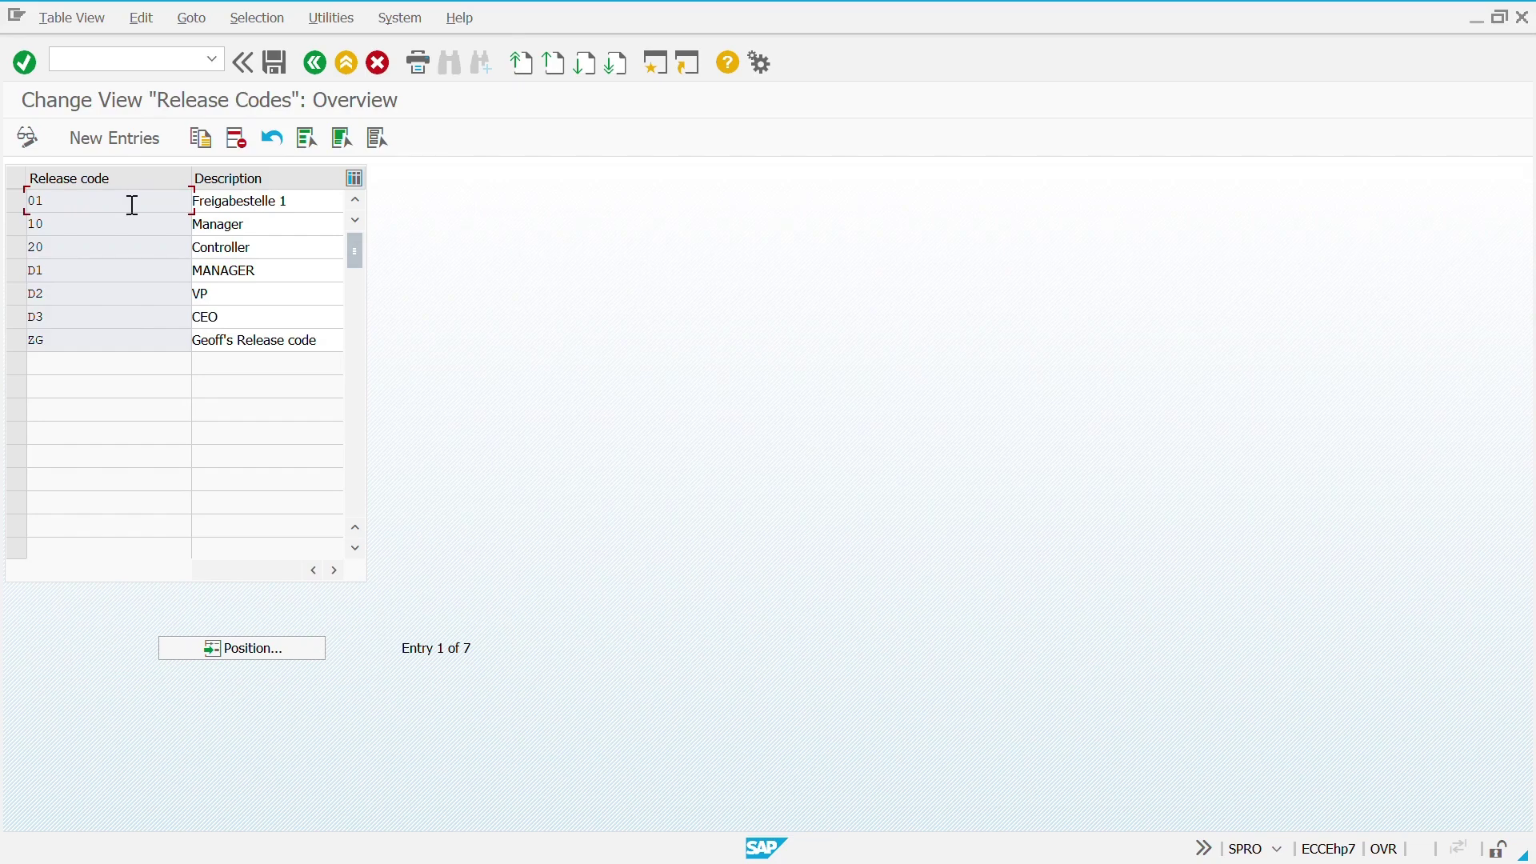
pyautogui.press('F3')
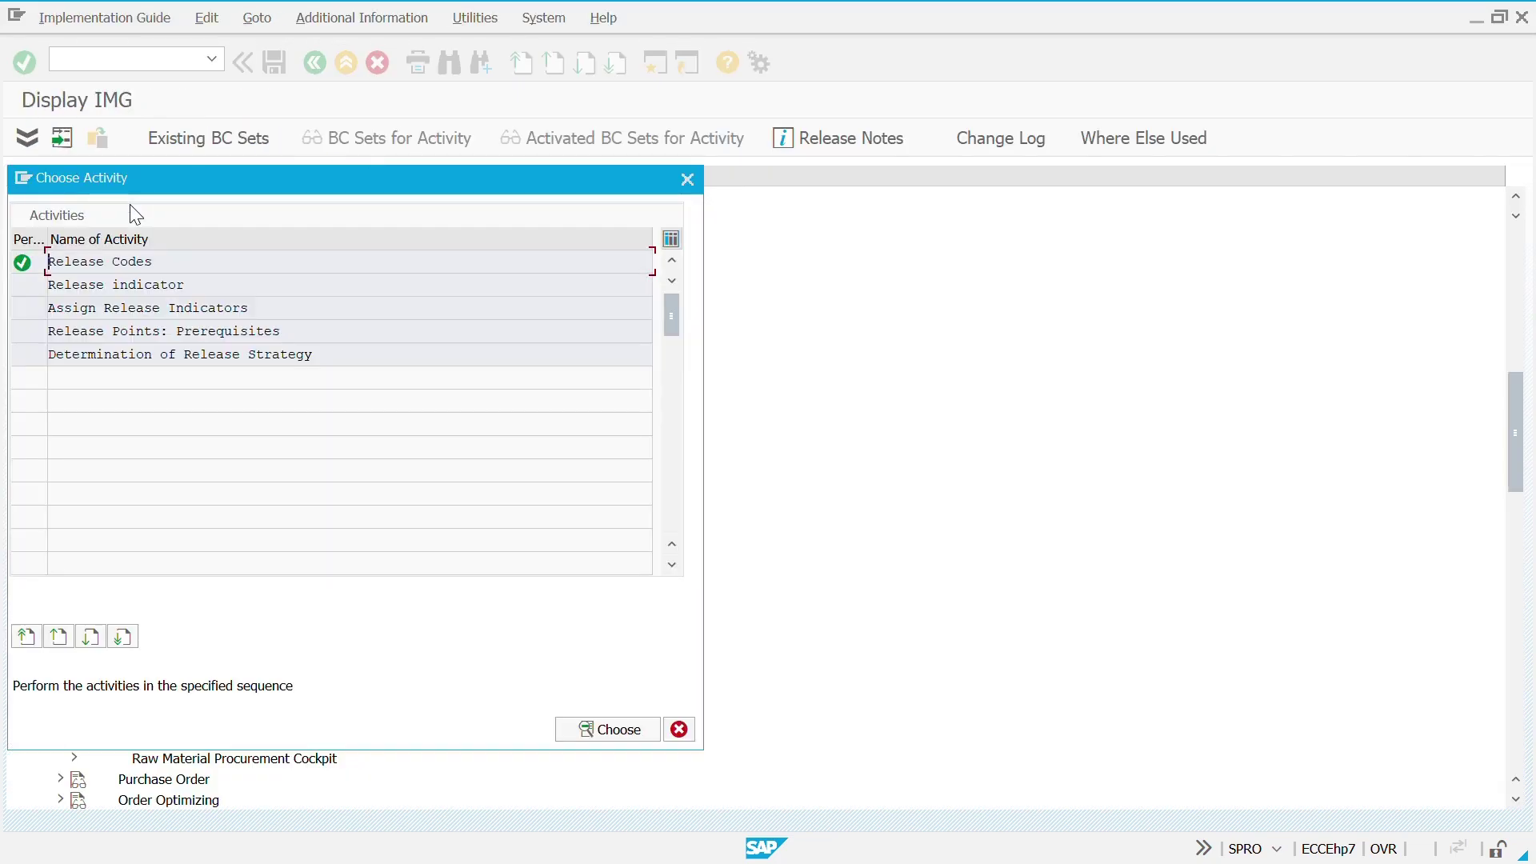
# Examine the existing release IDs and descriptions in the Release indicator activity, and return to the activity list
pyautogui.click(159, 284)
pyautogui.doubleClick(159, 284)
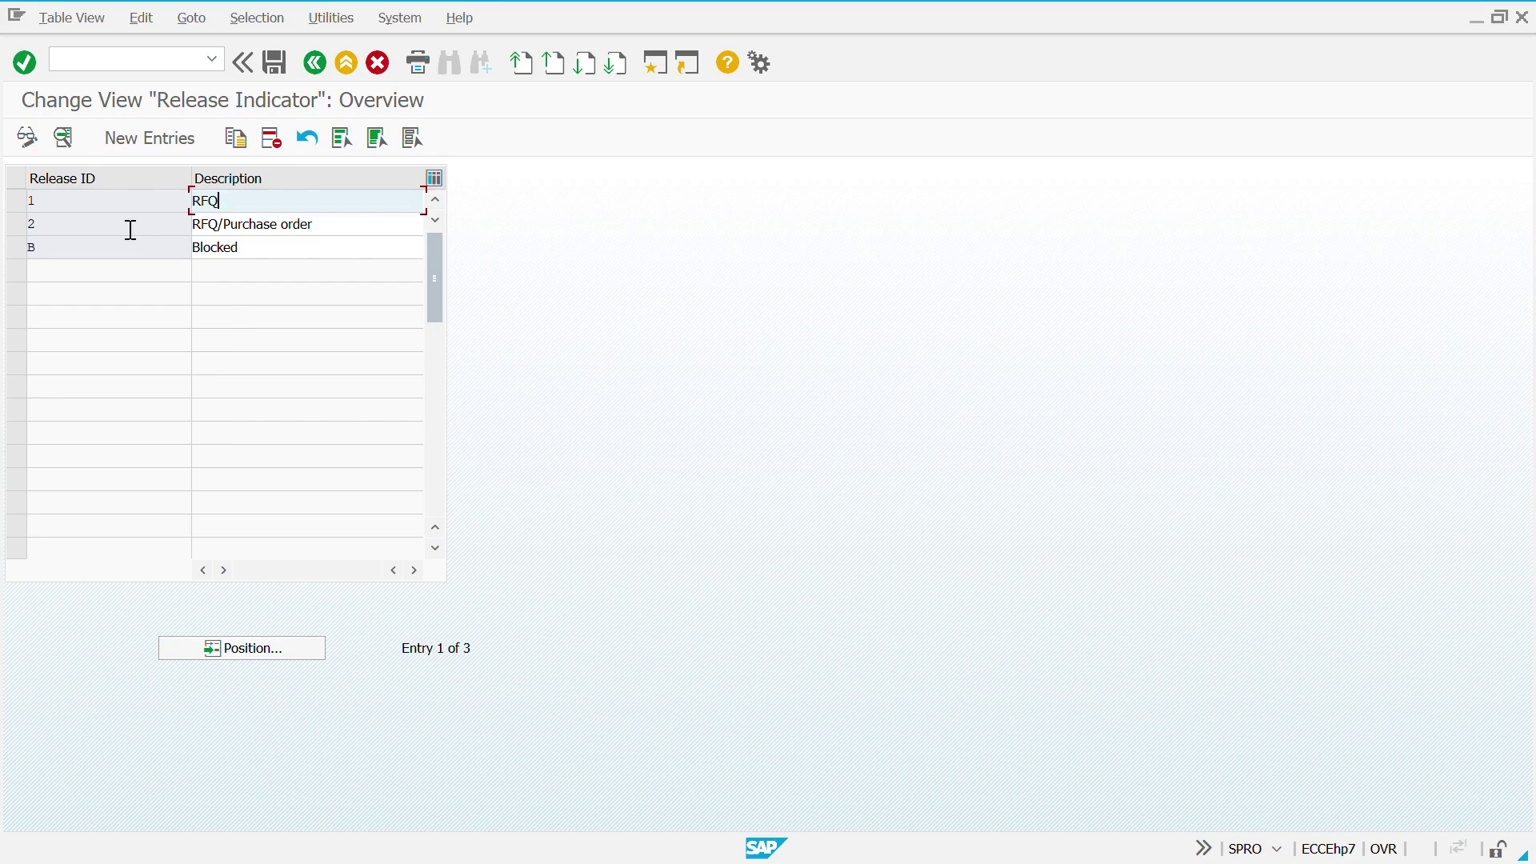
pyautogui.click(58, 230)
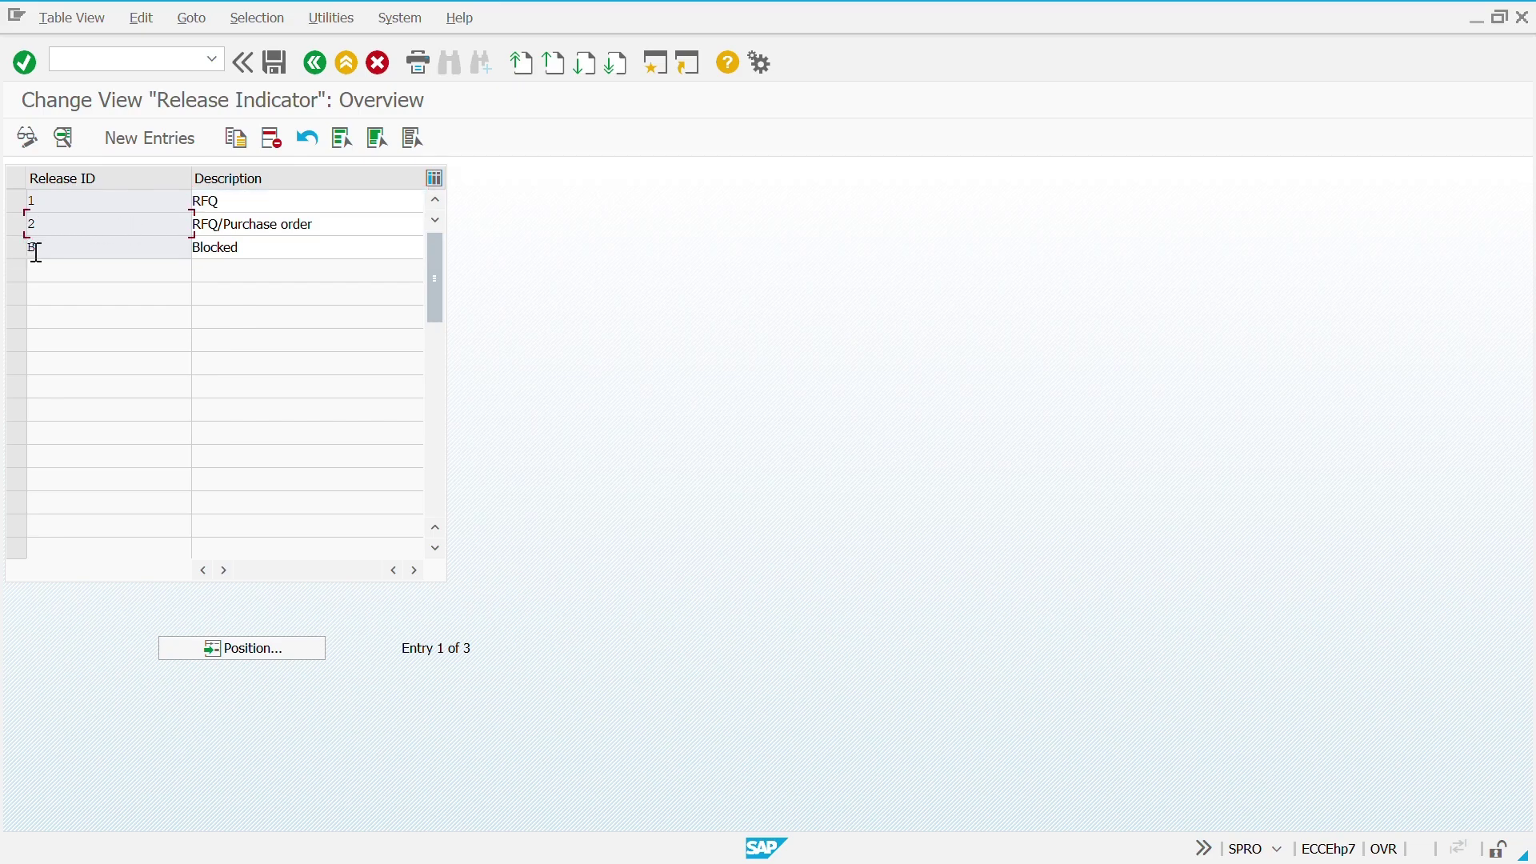
pyautogui.click(389, 228)
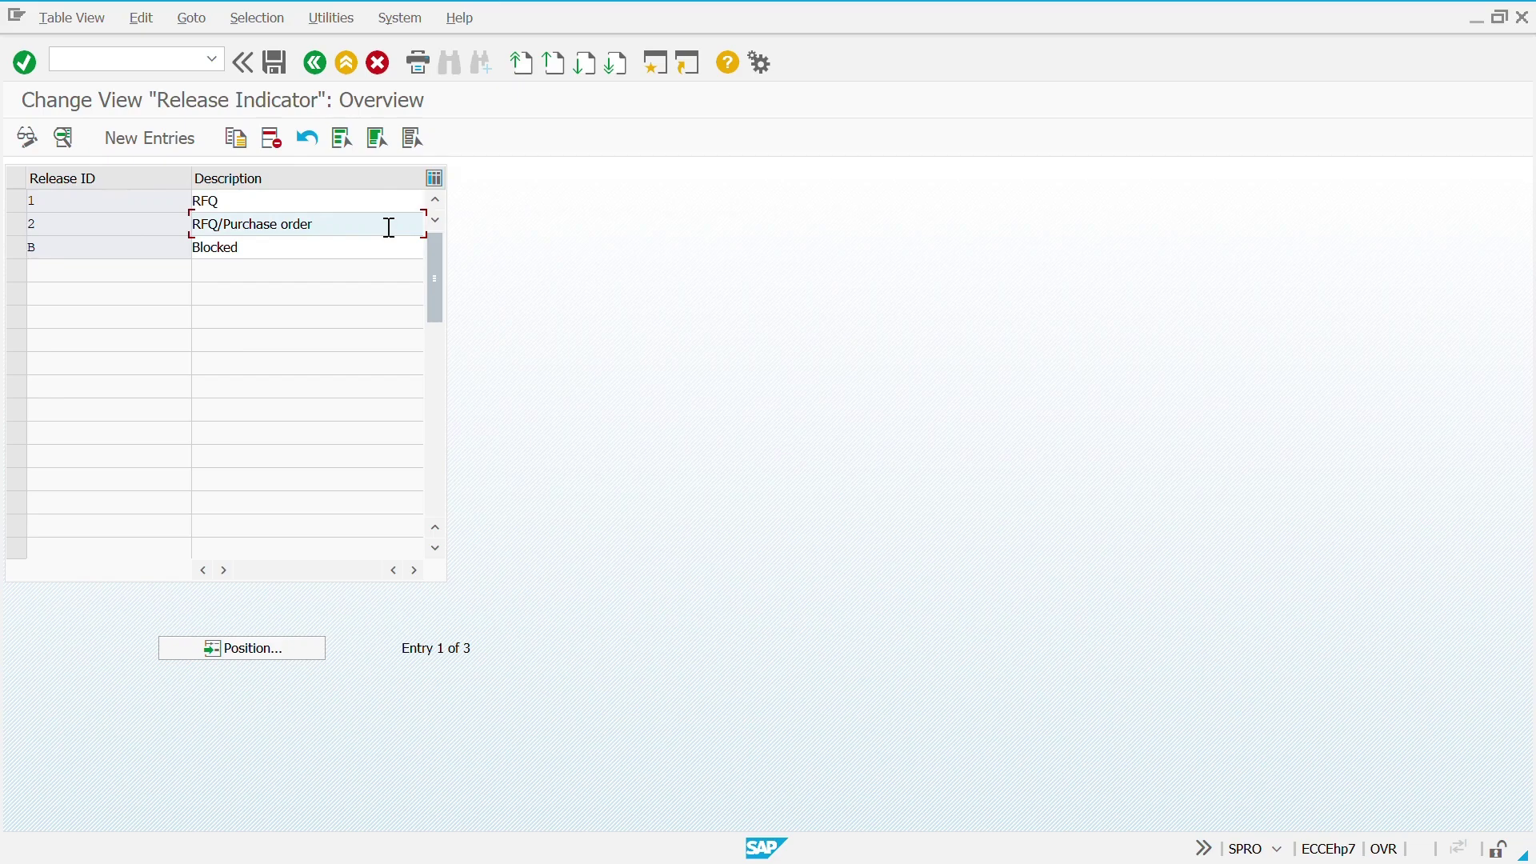
pyautogui.click(55, 250)
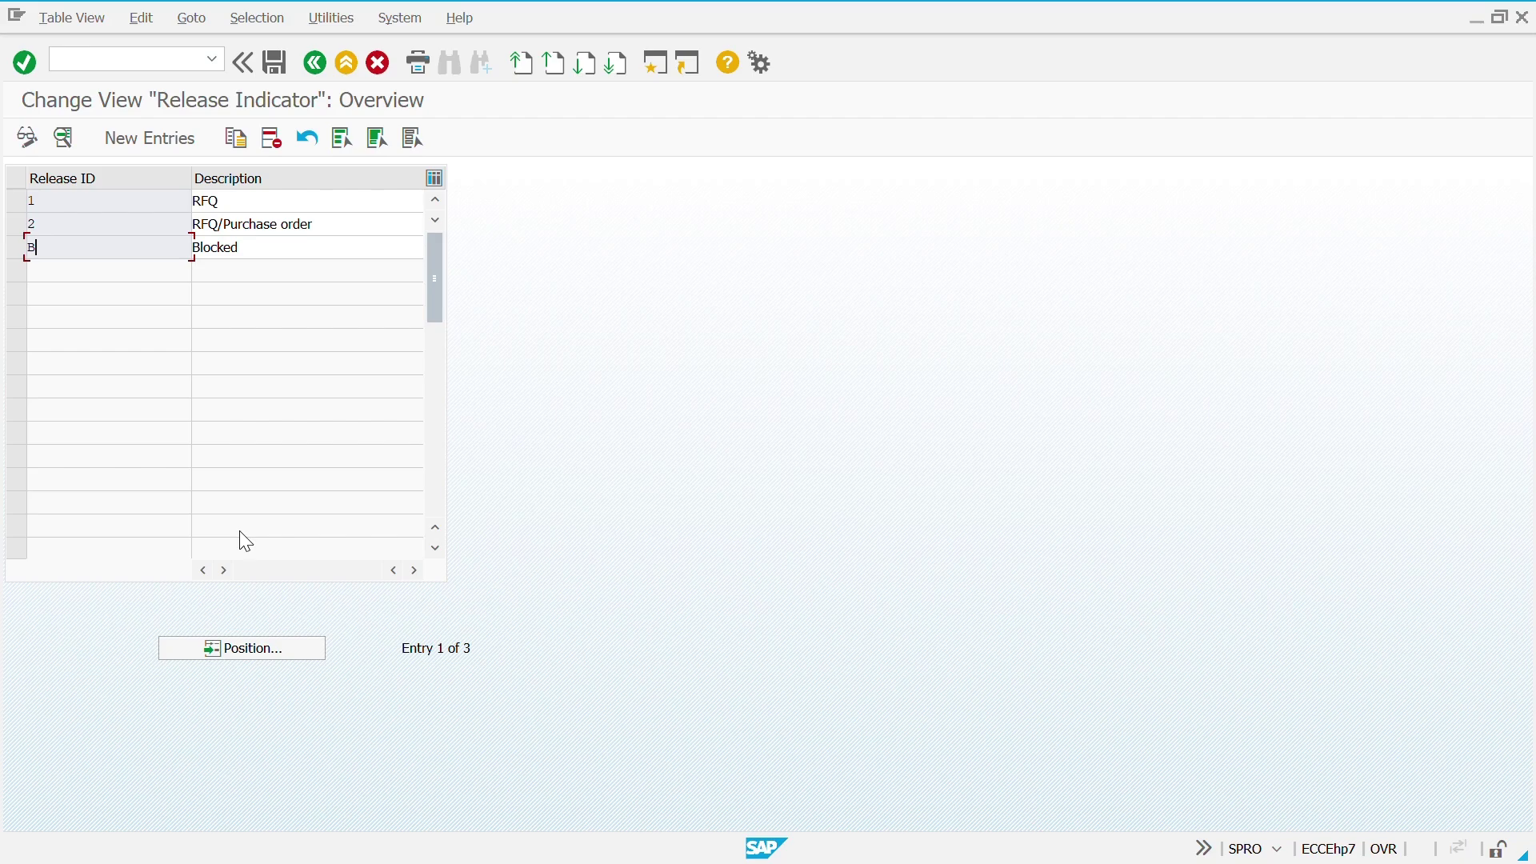
pyautogui.press('F3')
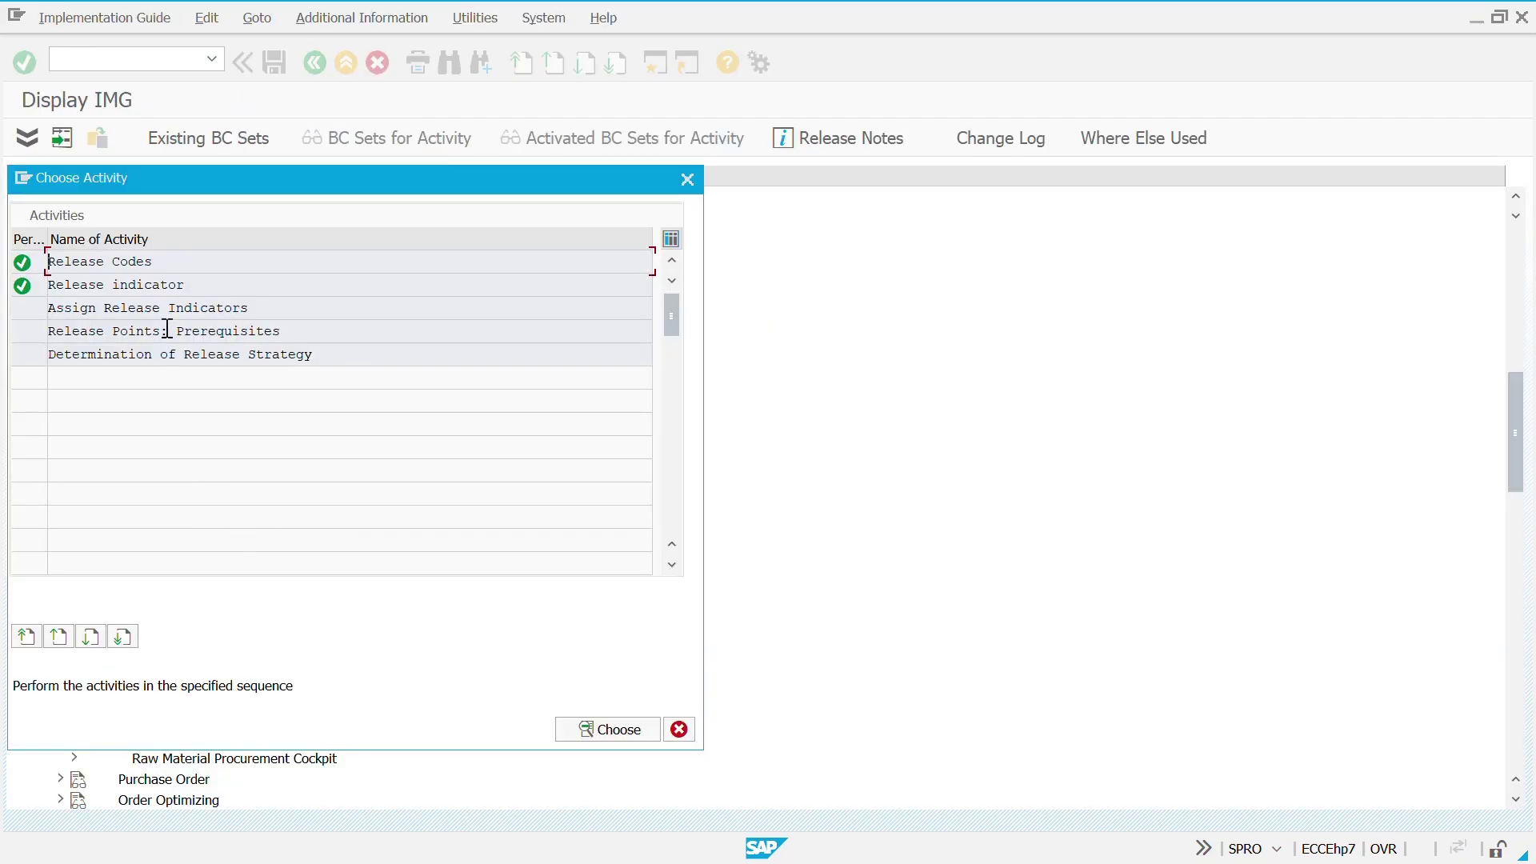
# Start new entries in Assign Release Indicators and give the first row release strategy D1 with an X in C1
pyautogui.doubleClick(160, 306)
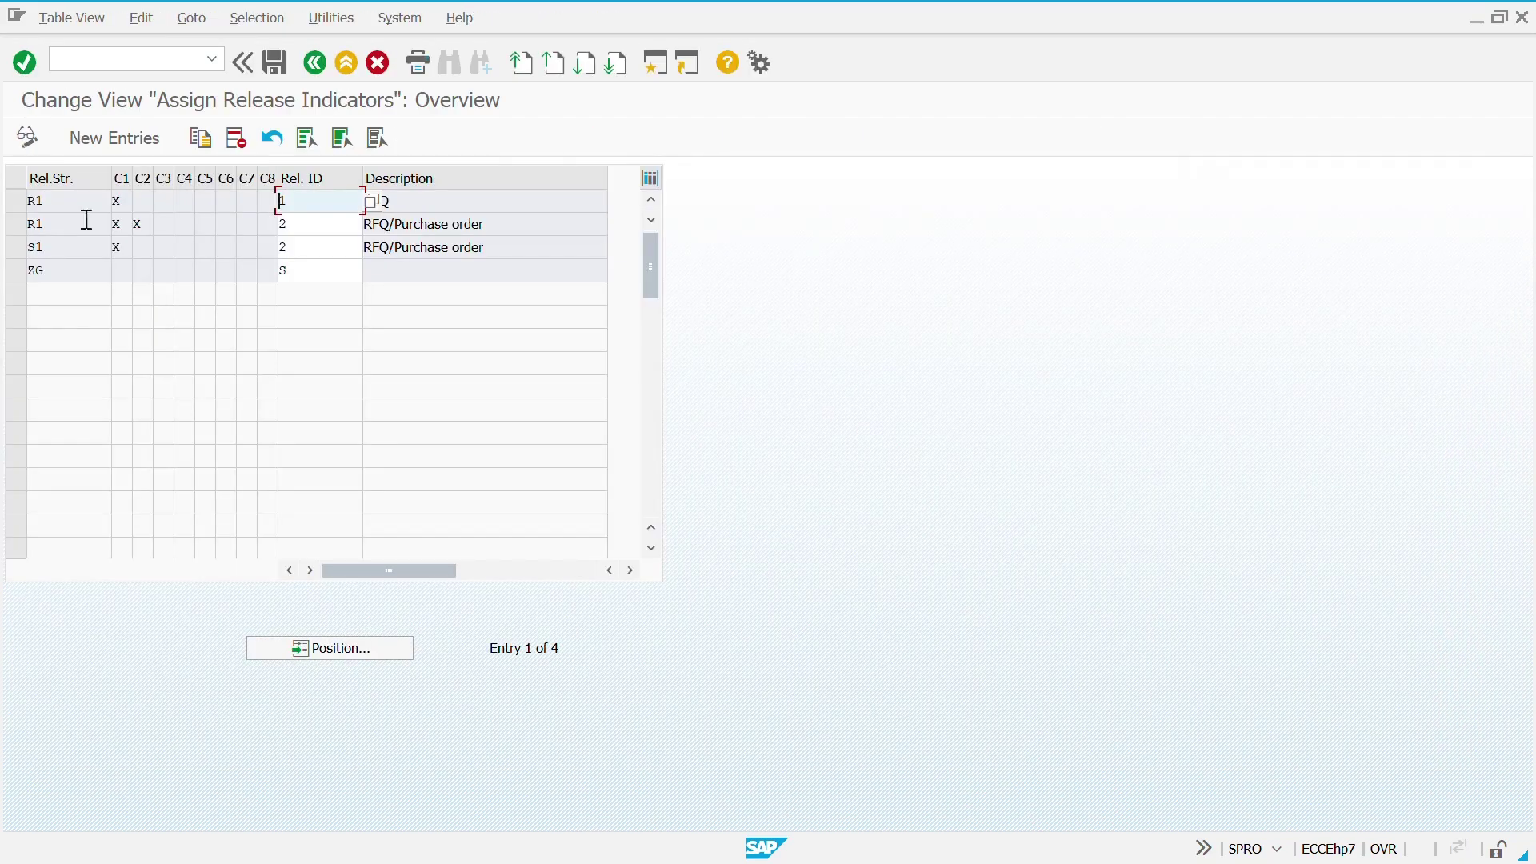
pyautogui.click(53, 206)
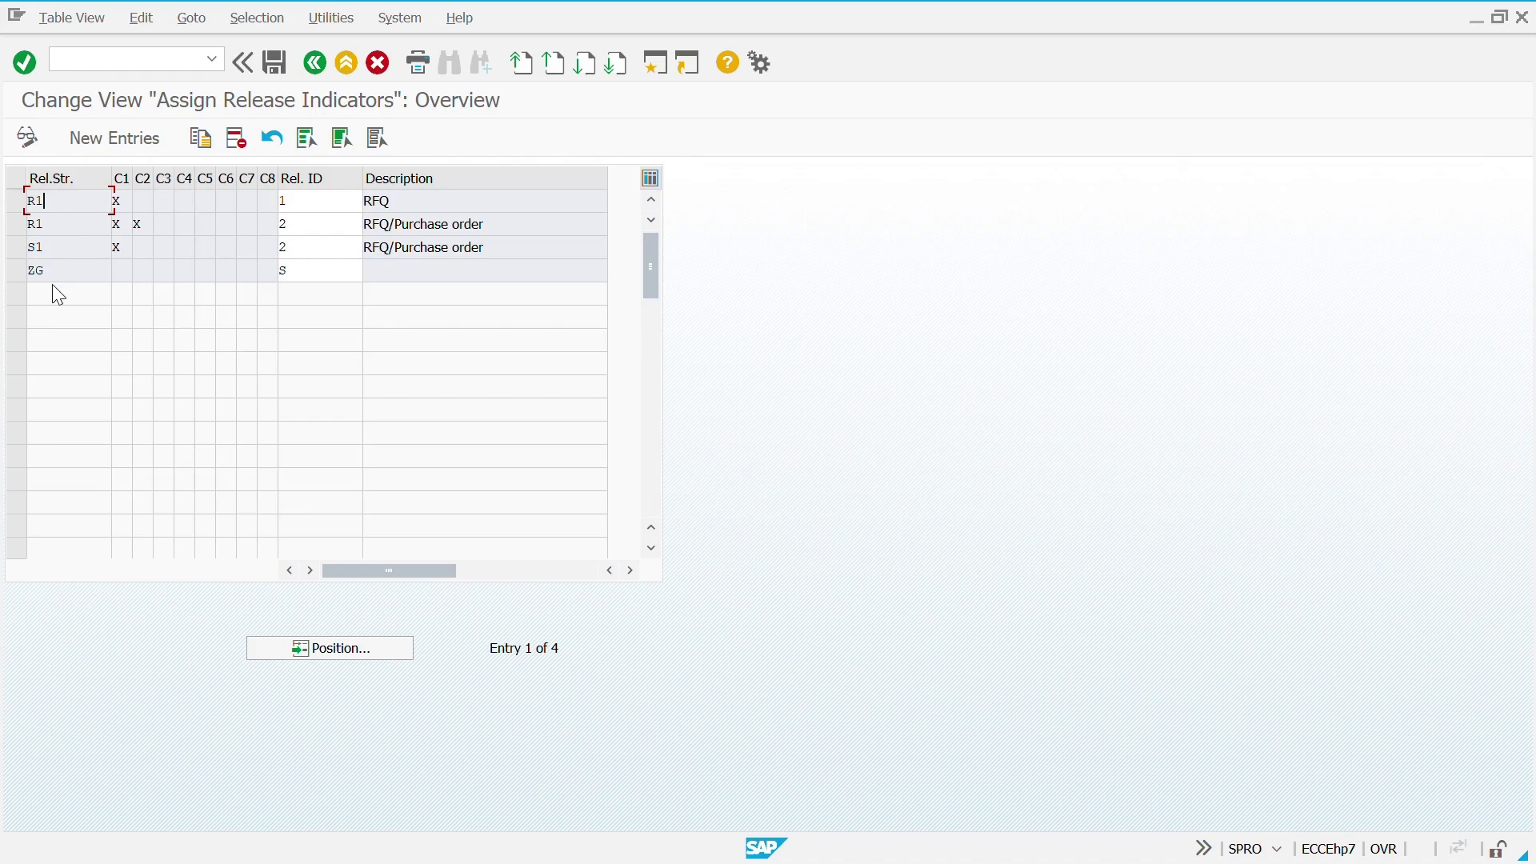
pyautogui.click(78, 138)
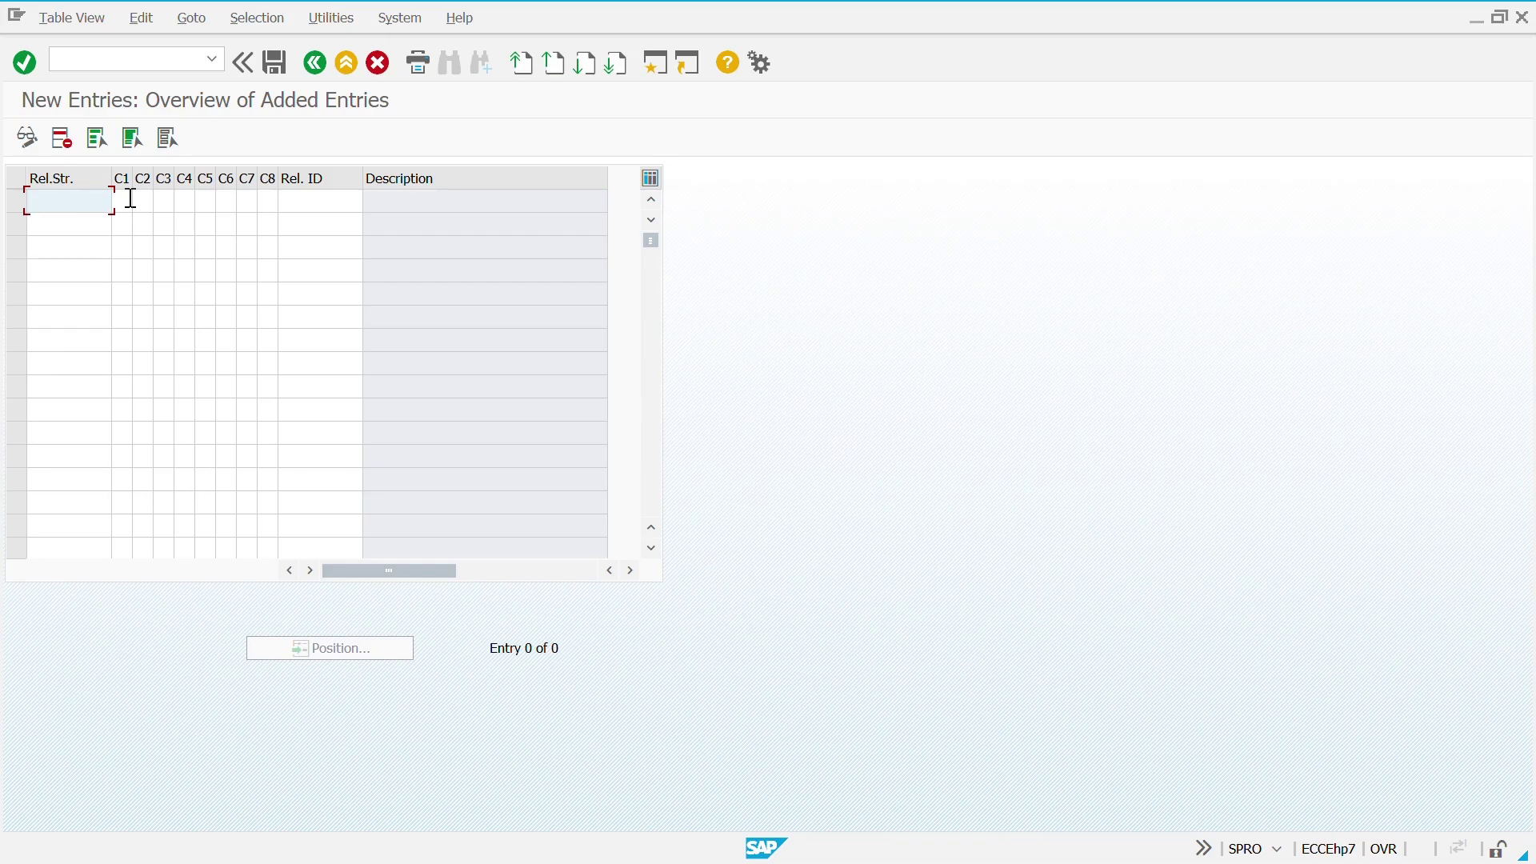
pyautogui.write('D1')
pyautogui.press('Tab')
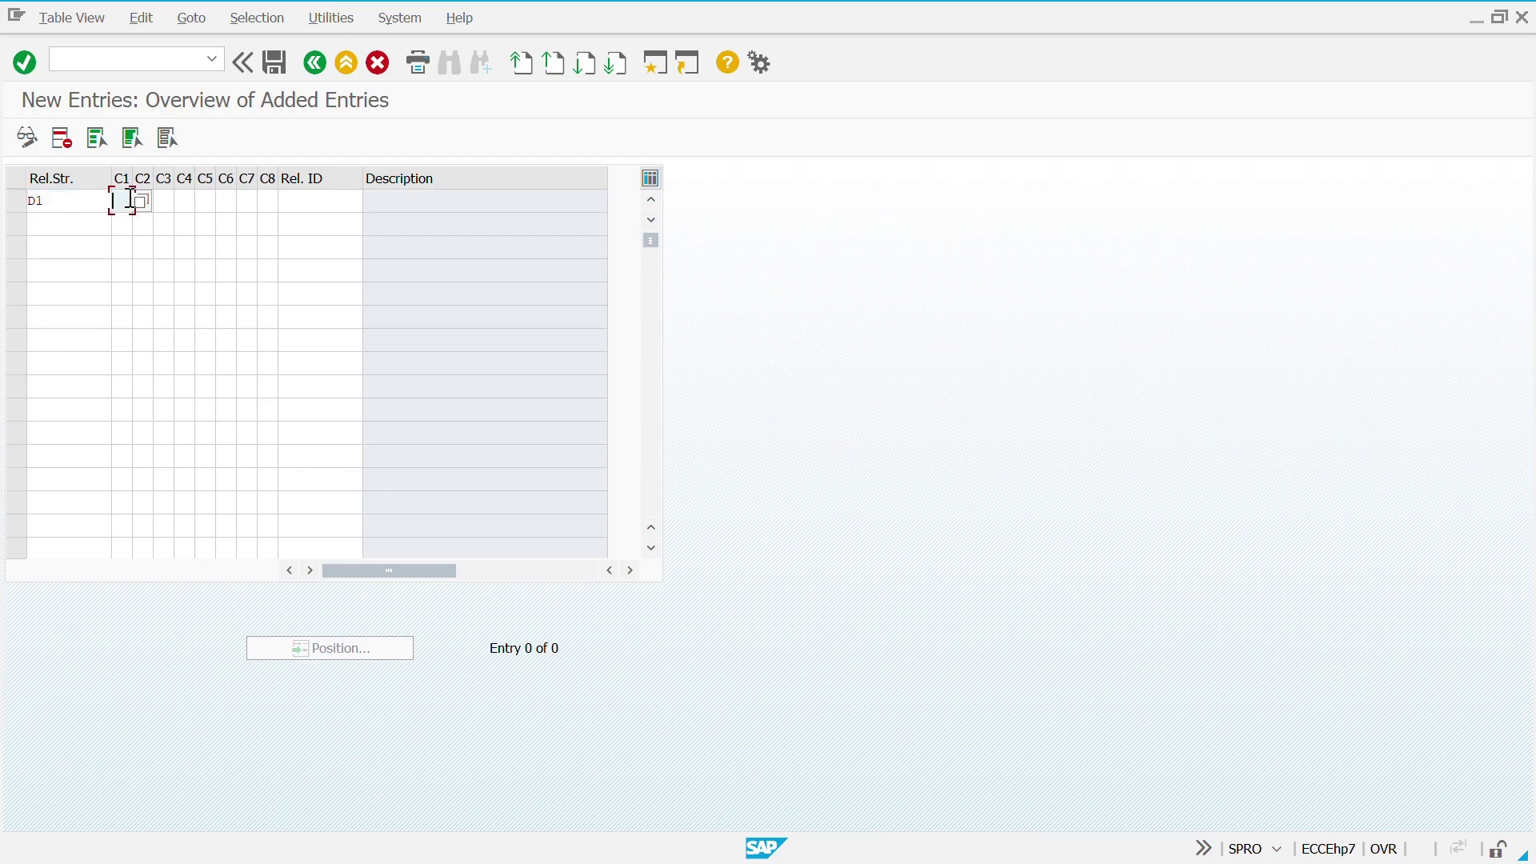
pyautogui.write('X')
# Set X in column C2 of the second row and in column C3 of the third row
pyautogui.click(131, 202)
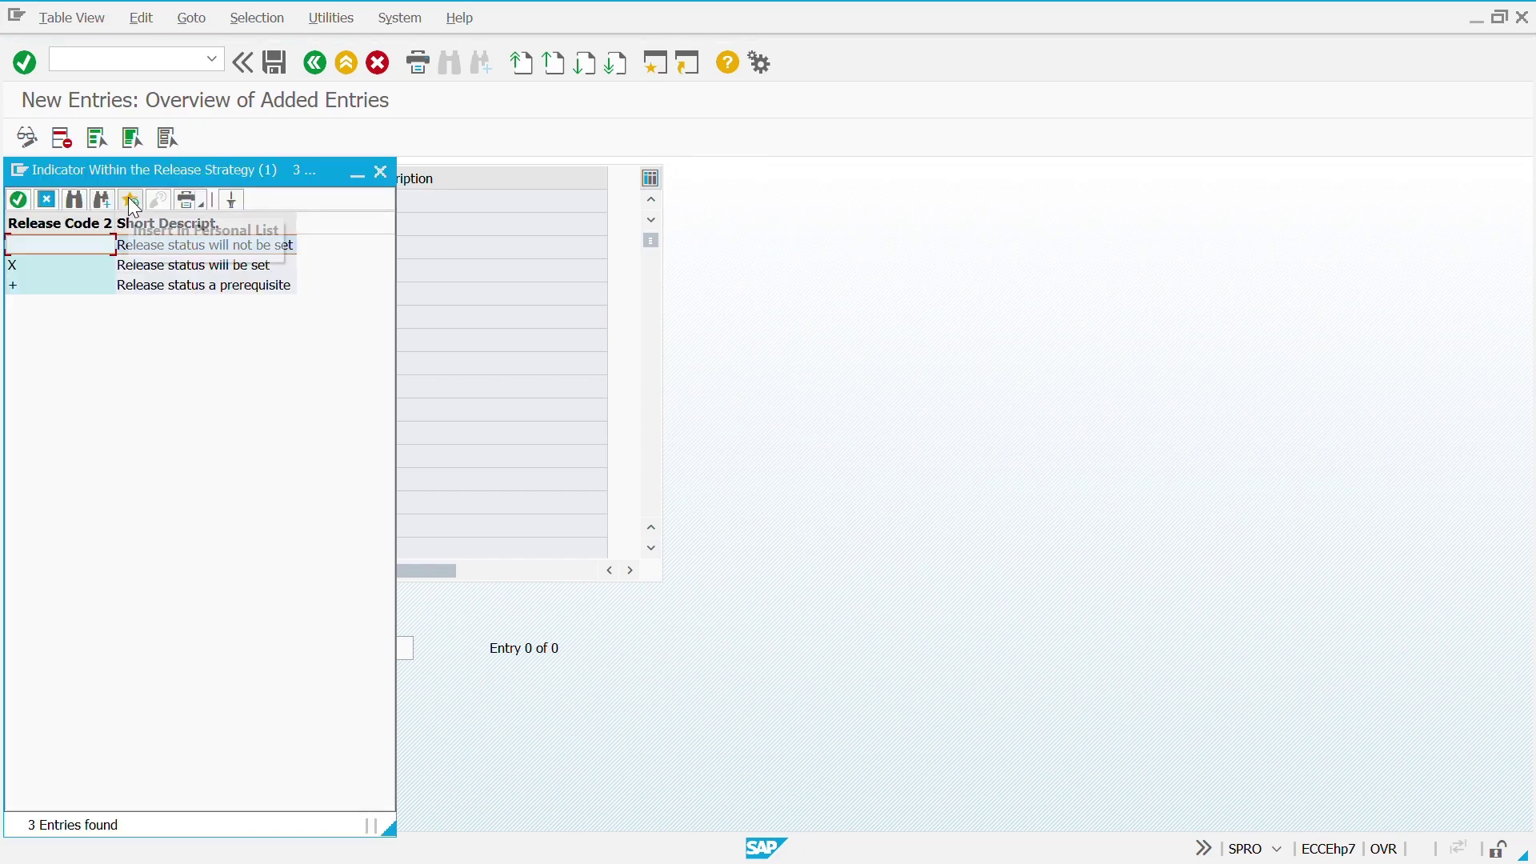
pyautogui.press('Return')
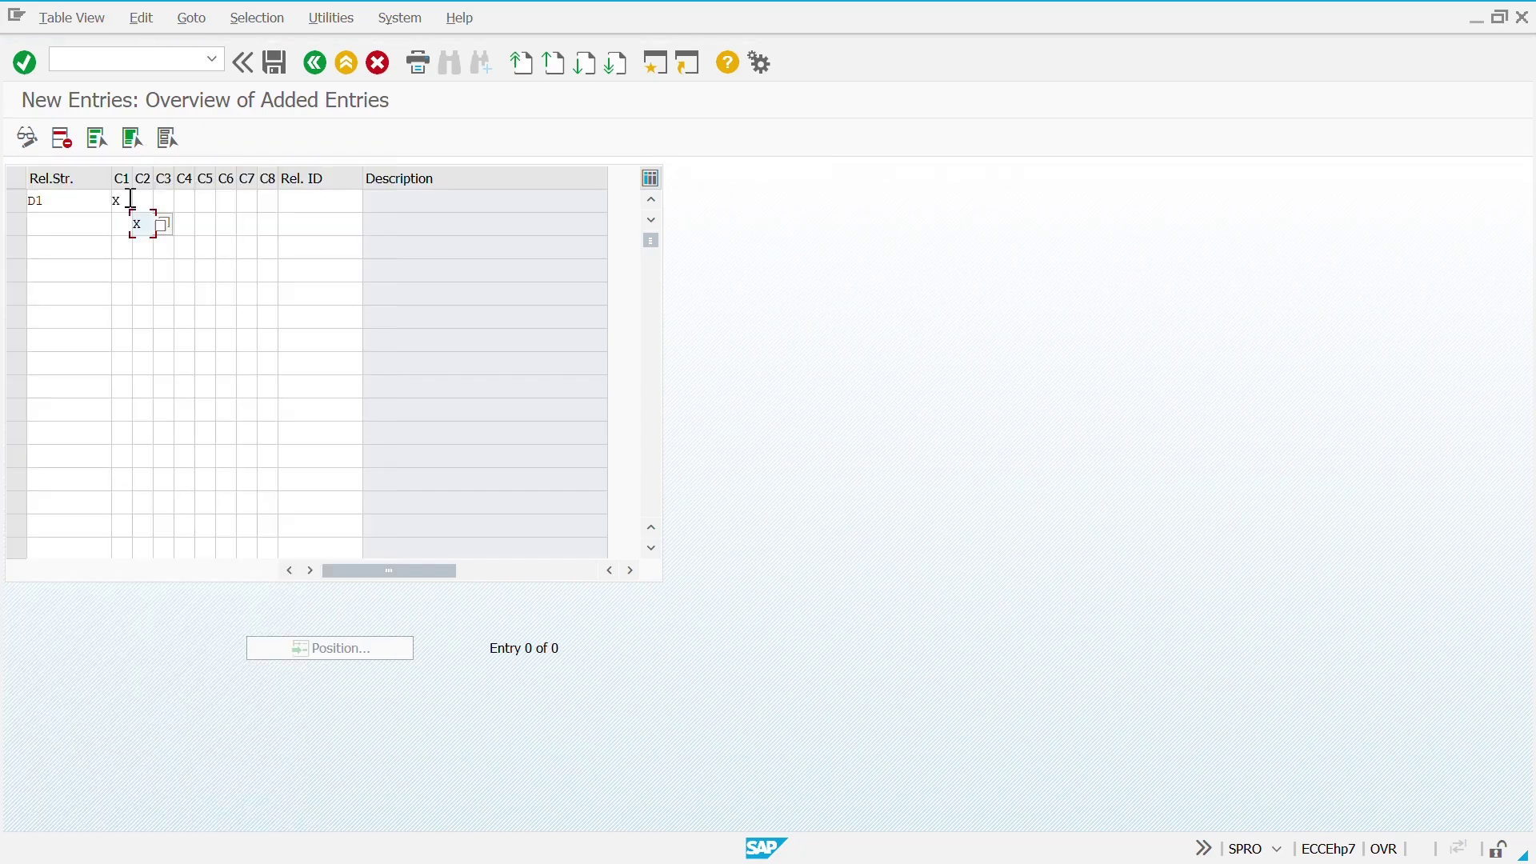
pyautogui.press('Down')
pyautogui.press('Tab')
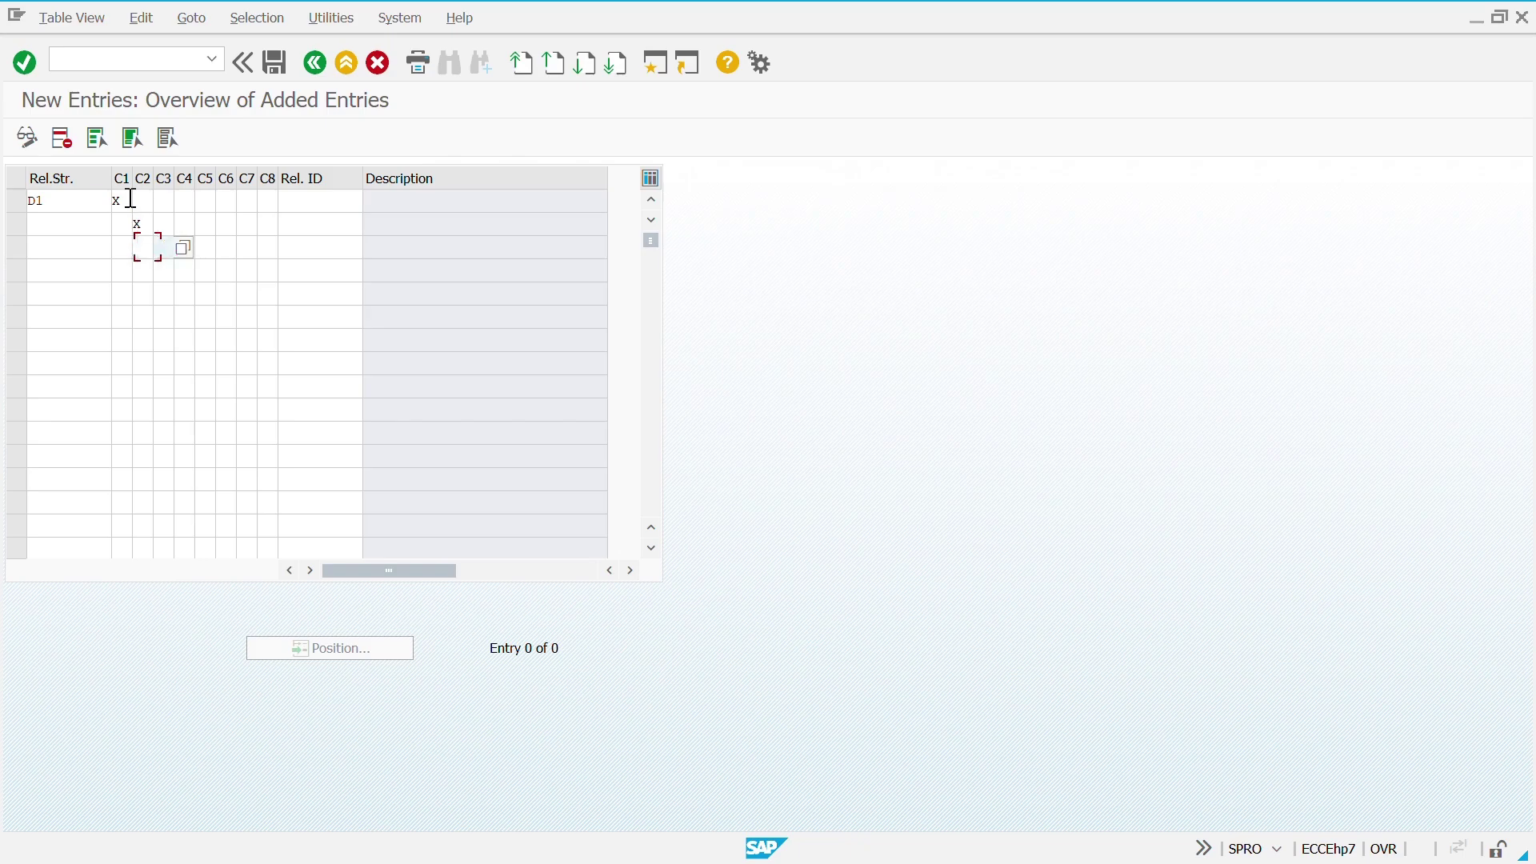
pyautogui.write('x')
# Enter release strategy D1 in the second and third rows
pyautogui.press('Up')
pyautogui.hotkey('shift', 'Tab')
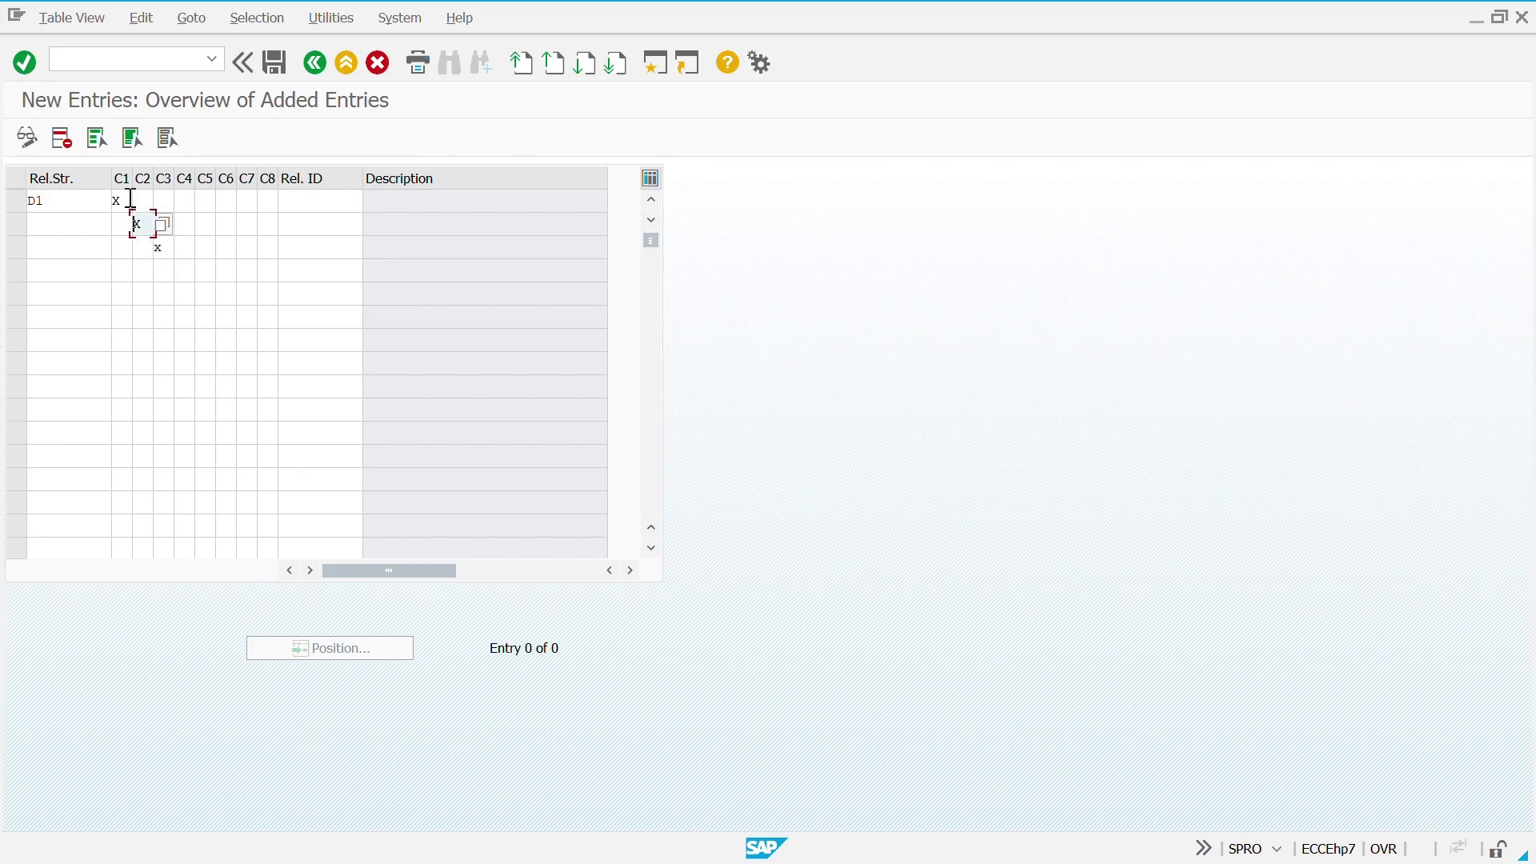
pyautogui.hotkey('shift', 'Tab')
pyautogui.hotkey('shift', 'Tab')
pyautogui.write('D')
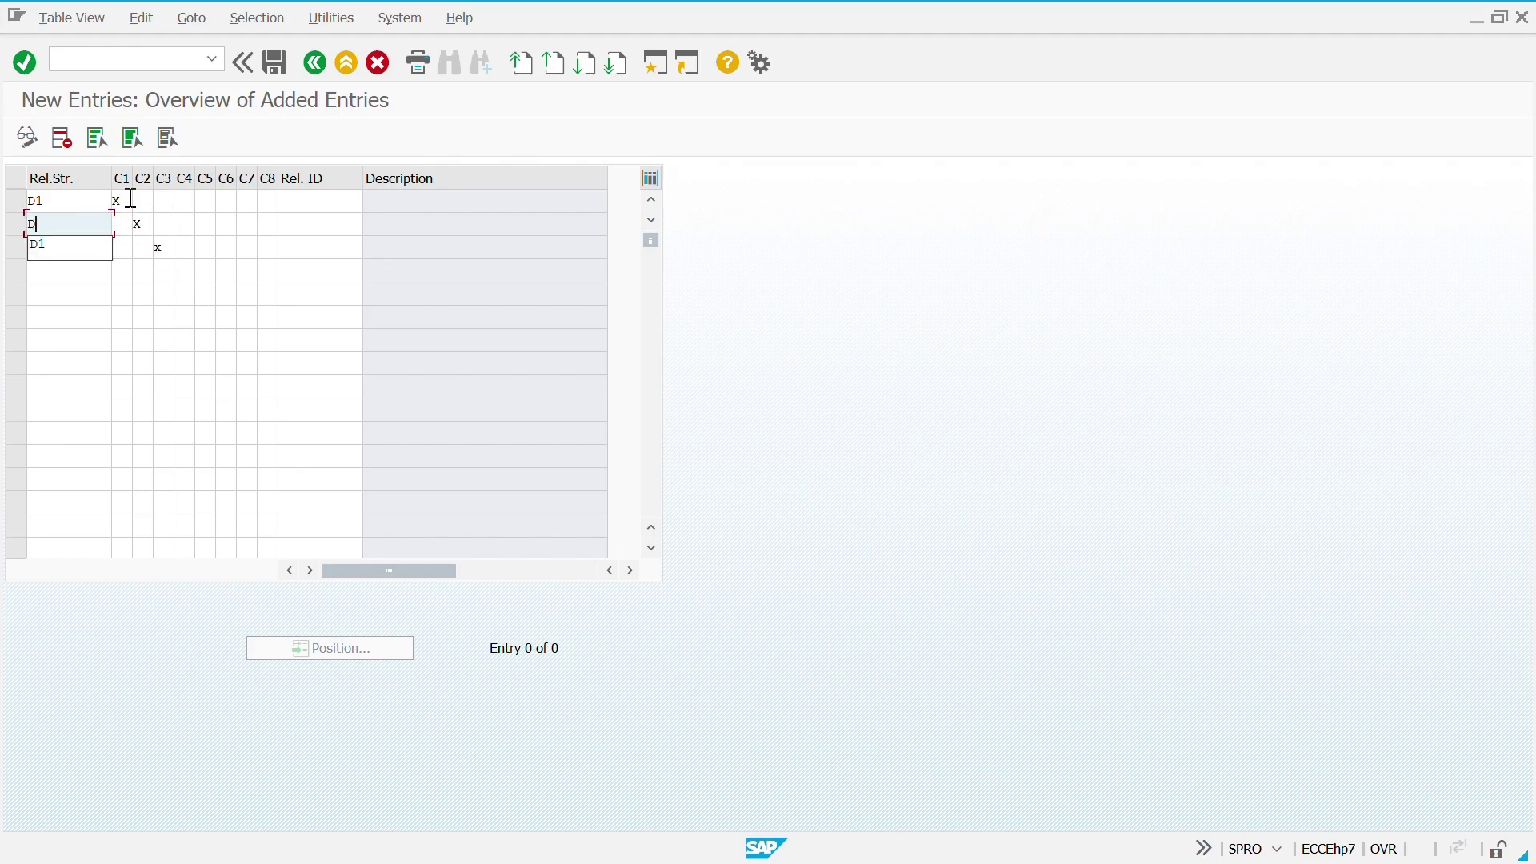
pyautogui.write('1')
pyautogui.press('Down')
pyautogui.write('D1')
# Select release ID B (Blocked) from the possible values for the first D1 row
pyautogui.press('Tab')
pyautogui.press('Tab')
pyautogui.press('Tab')
pyautogui.press('Tab')
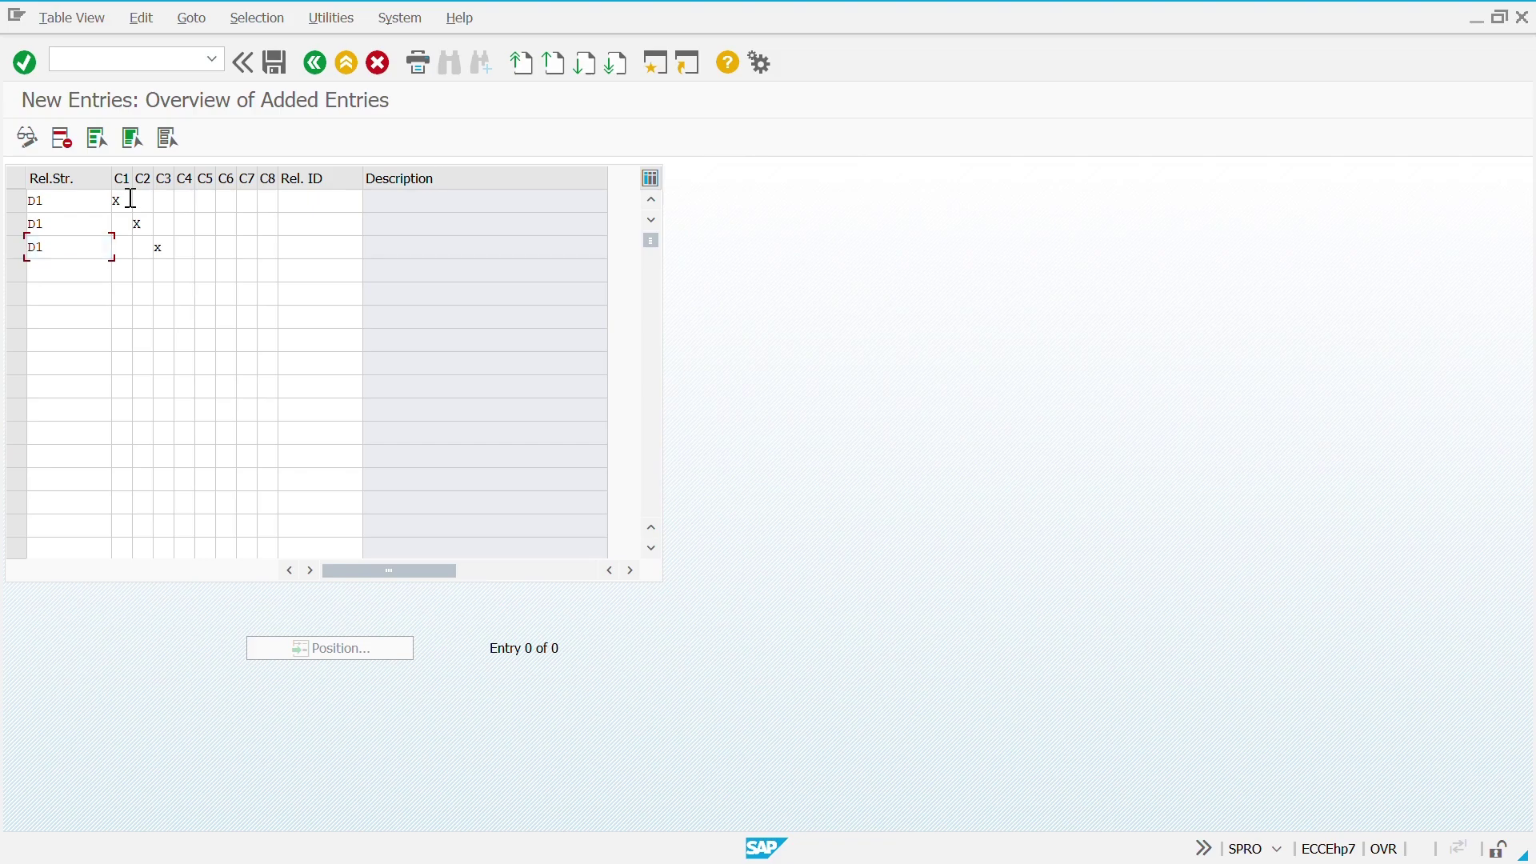
pyautogui.press('Tab')
pyautogui.press('Tab')
pyautogui.press('Tab')
pyautogui.press('Tab')
pyautogui.press('Tab')
pyautogui.press('Up')
pyautogui.press('Up')
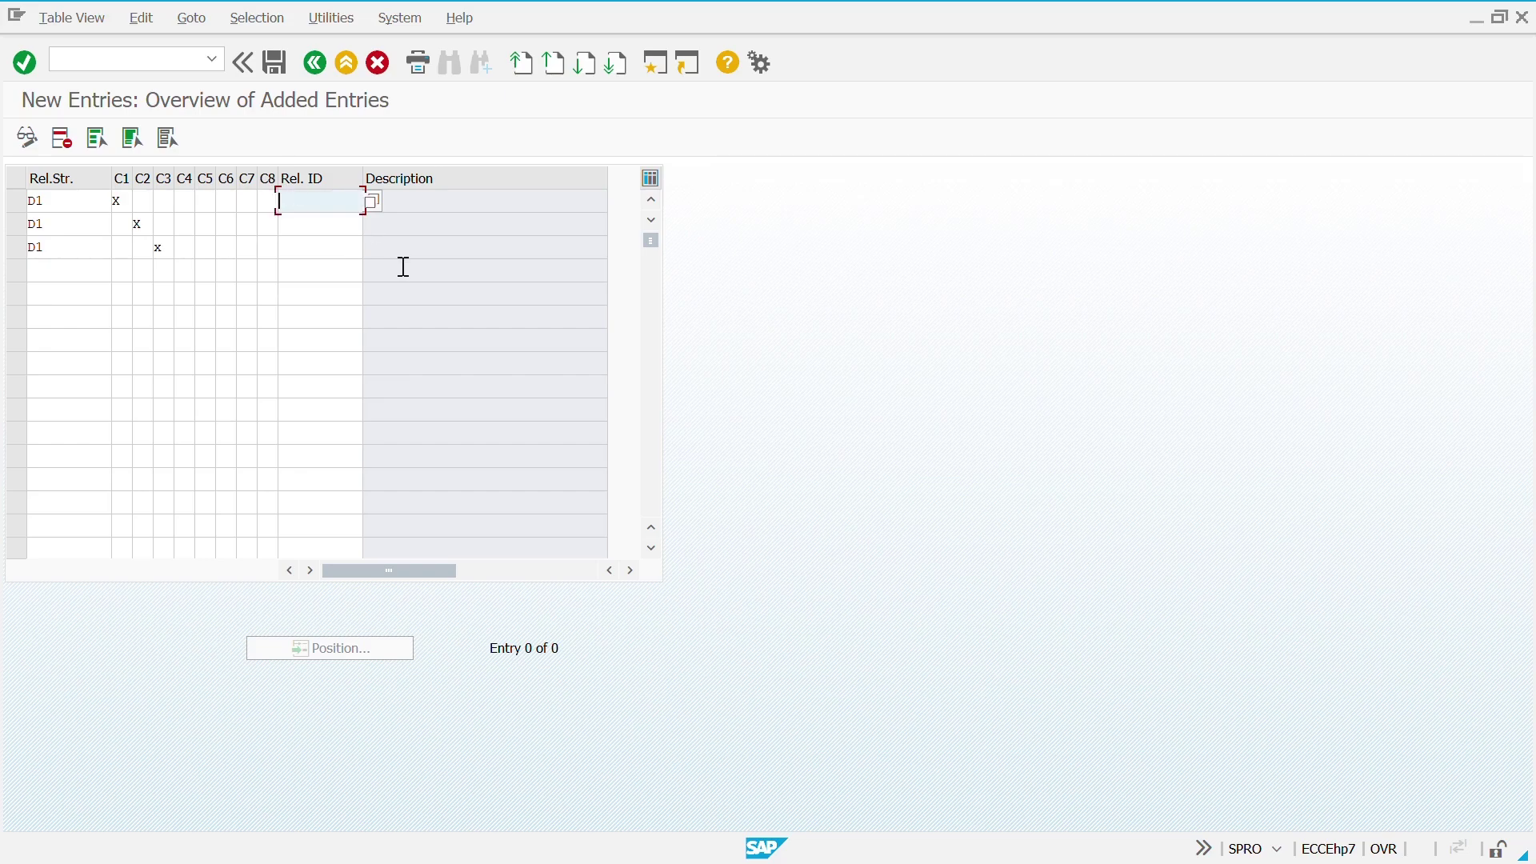
pyautogui.click(368, 205)
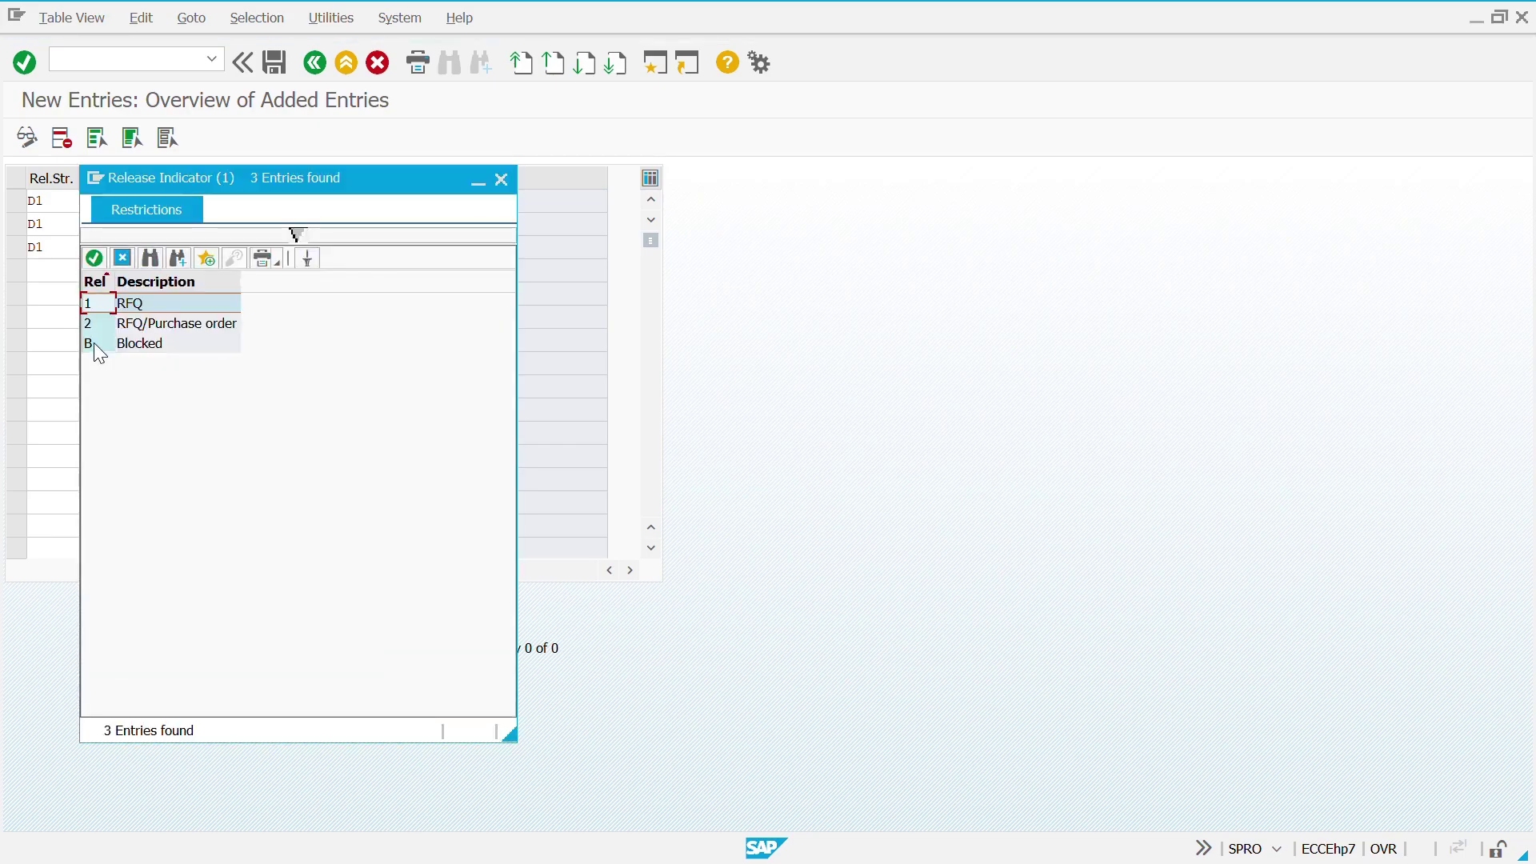
pyautogui.doubleClick(94, 349)
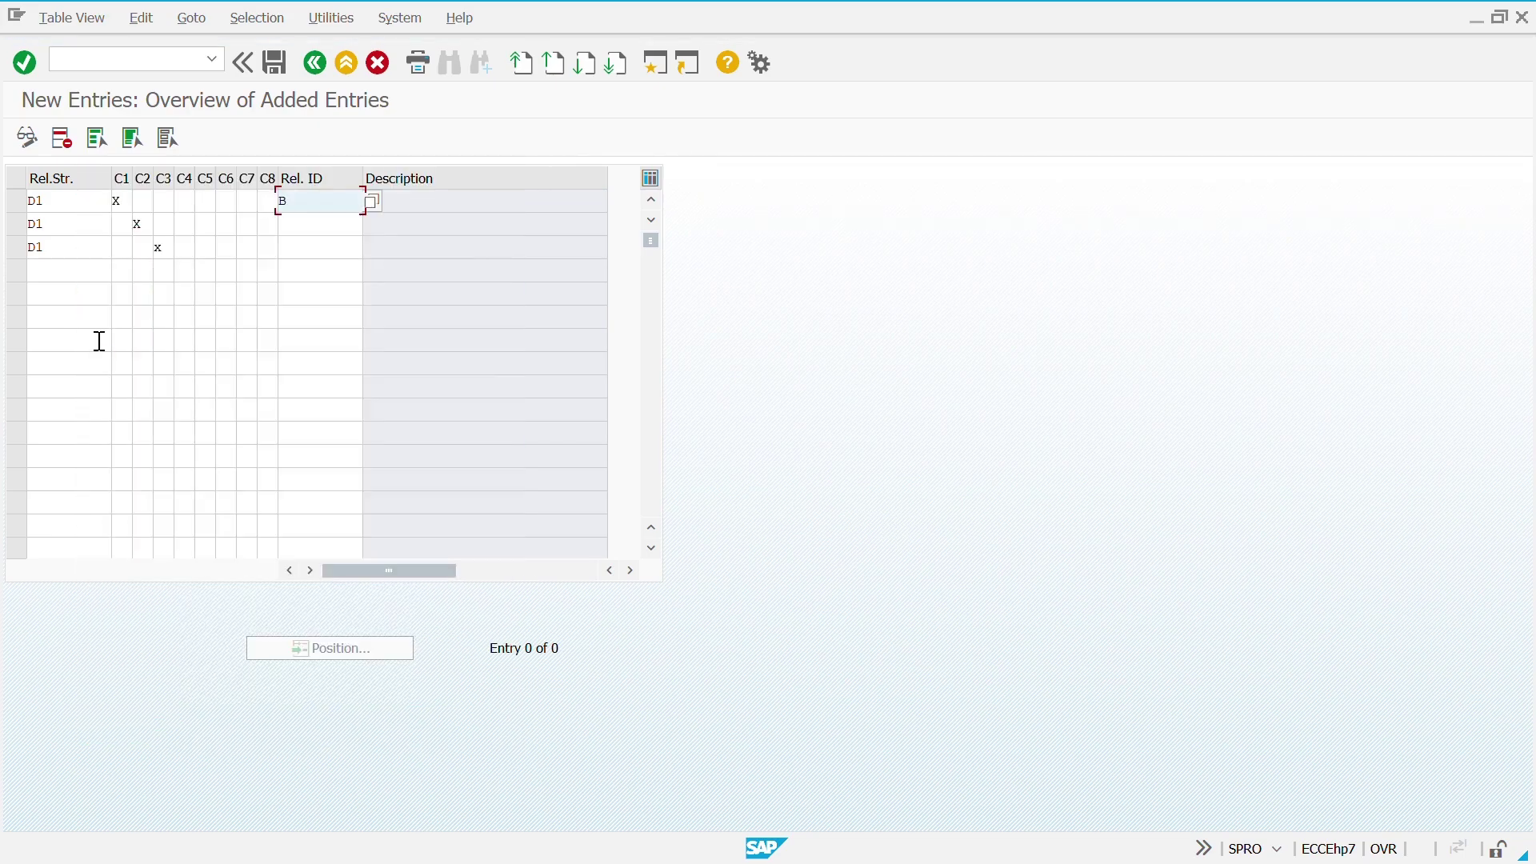
# Set release ID B in the second row and 2 in the third, save the entries, and return to the activity list
pyautogui.click(315, 228)
pyautogui.write('B')
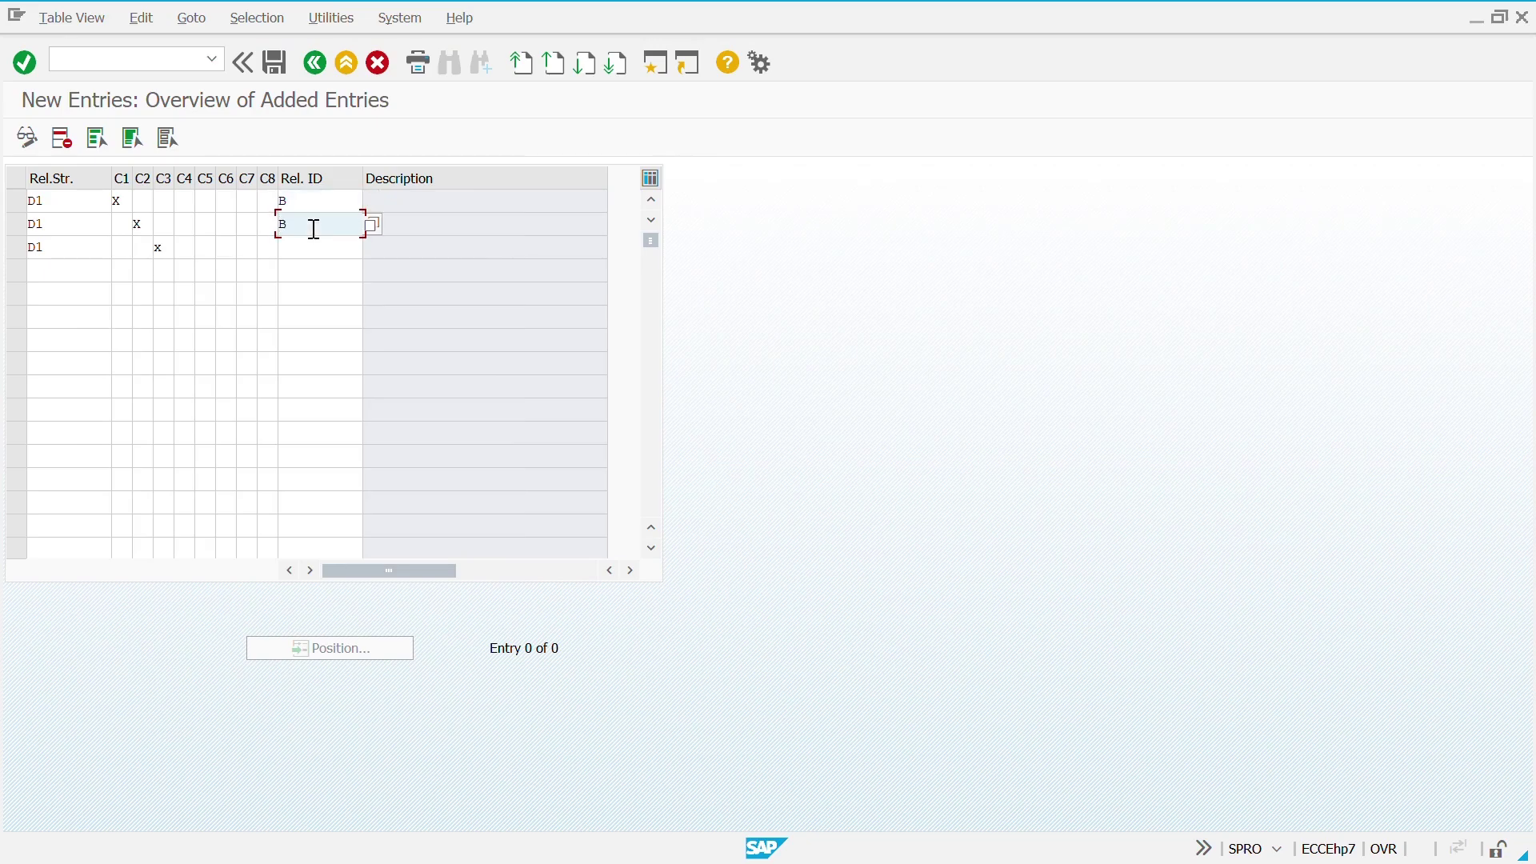
pyautogui.press('Down')
pyautogui.write('2')
pyautogui.press('Return')
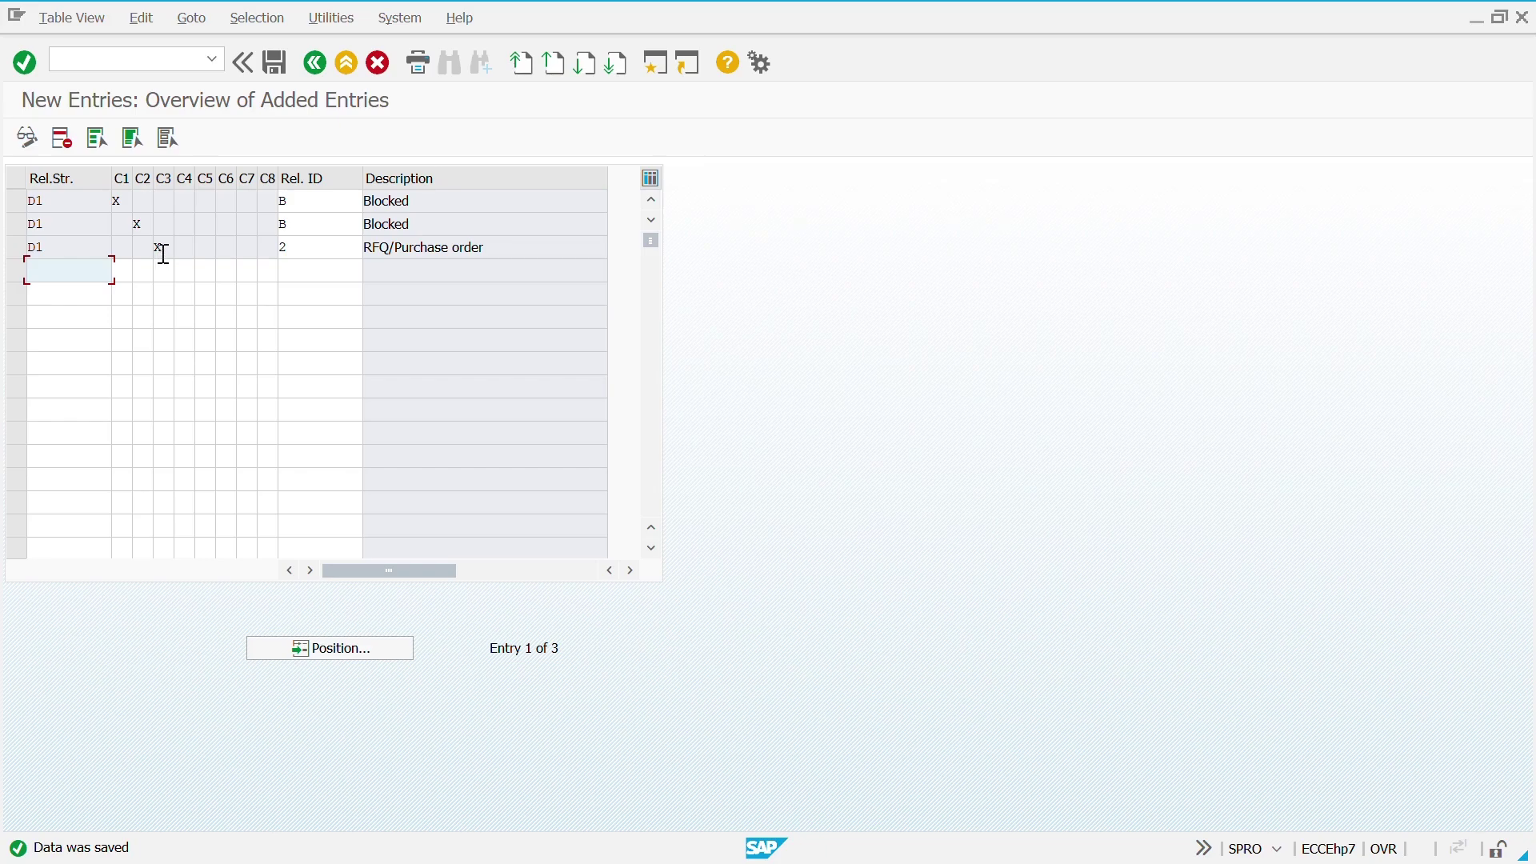
pyautogui.press('F3')
pyautogui.press('F3')
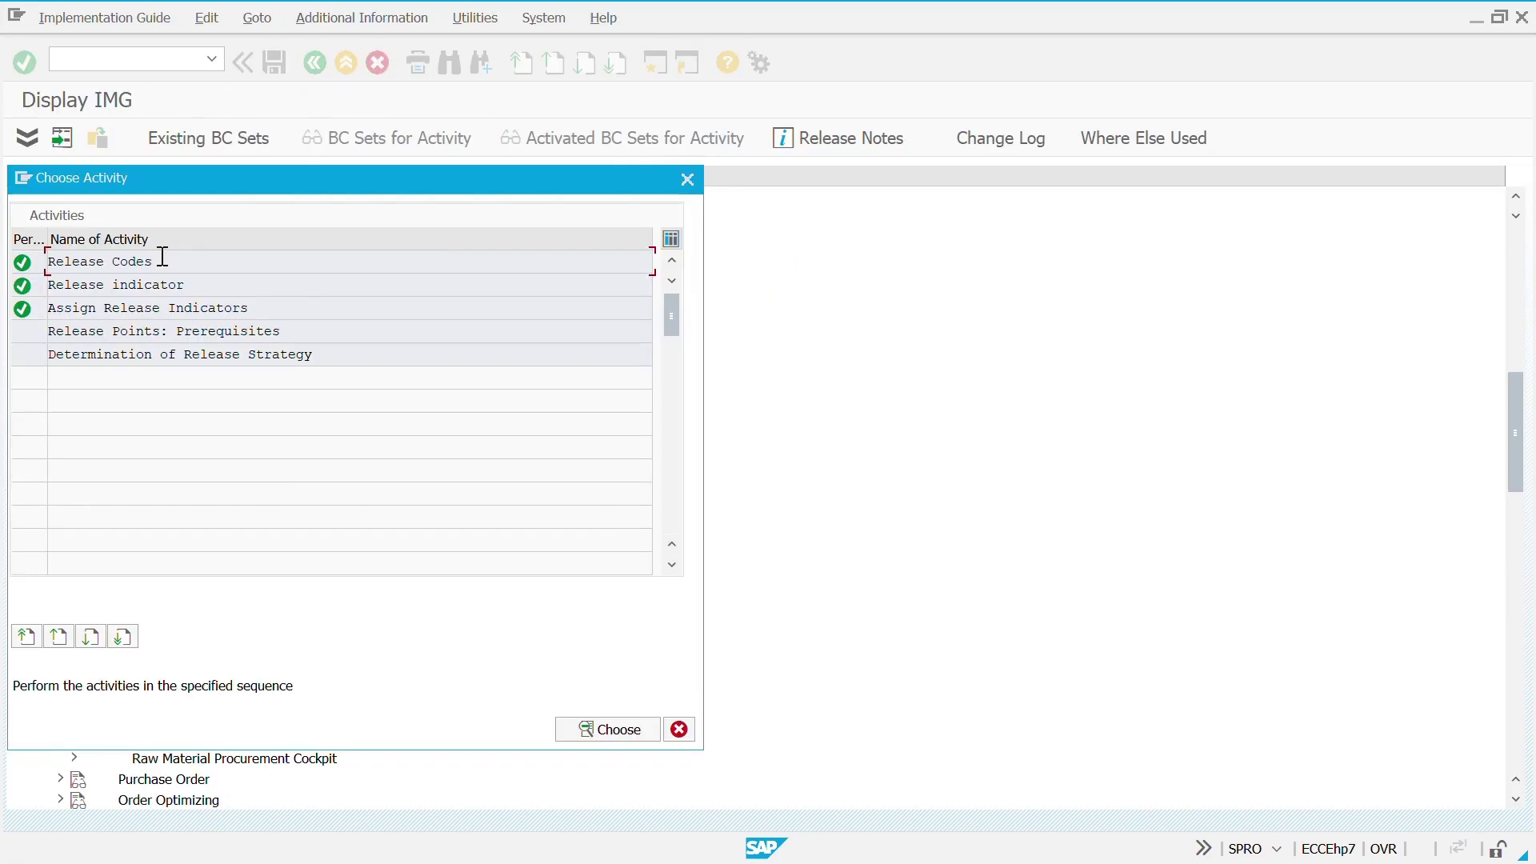
# Start new entries in Release Points: Prerequisites and enter release strategy D1 in the first three rows
pyautogui.doubleClick(133, 331)
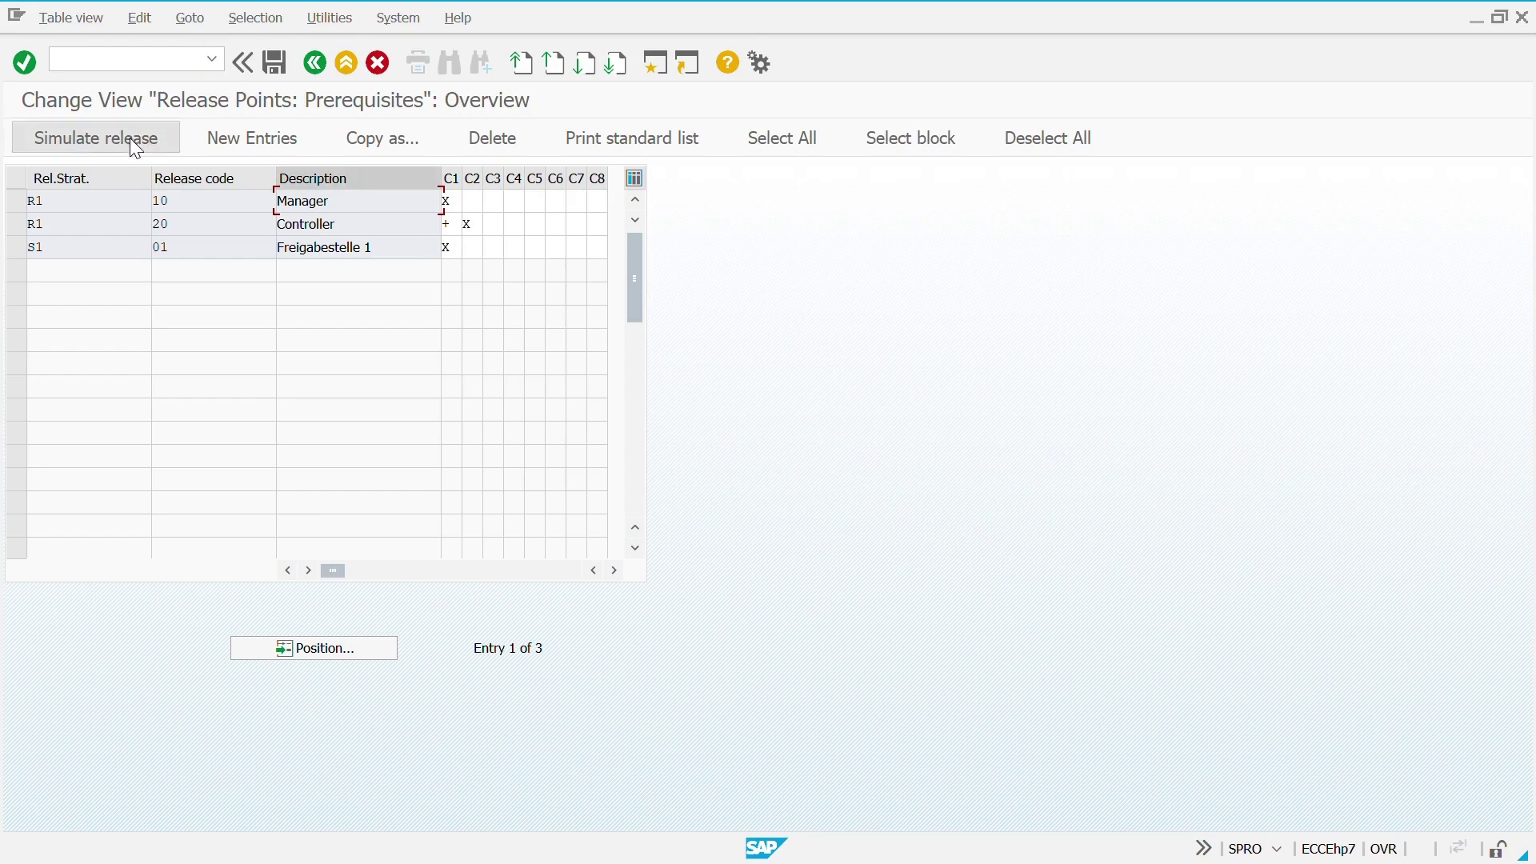
pyautogui.click(208, 158)
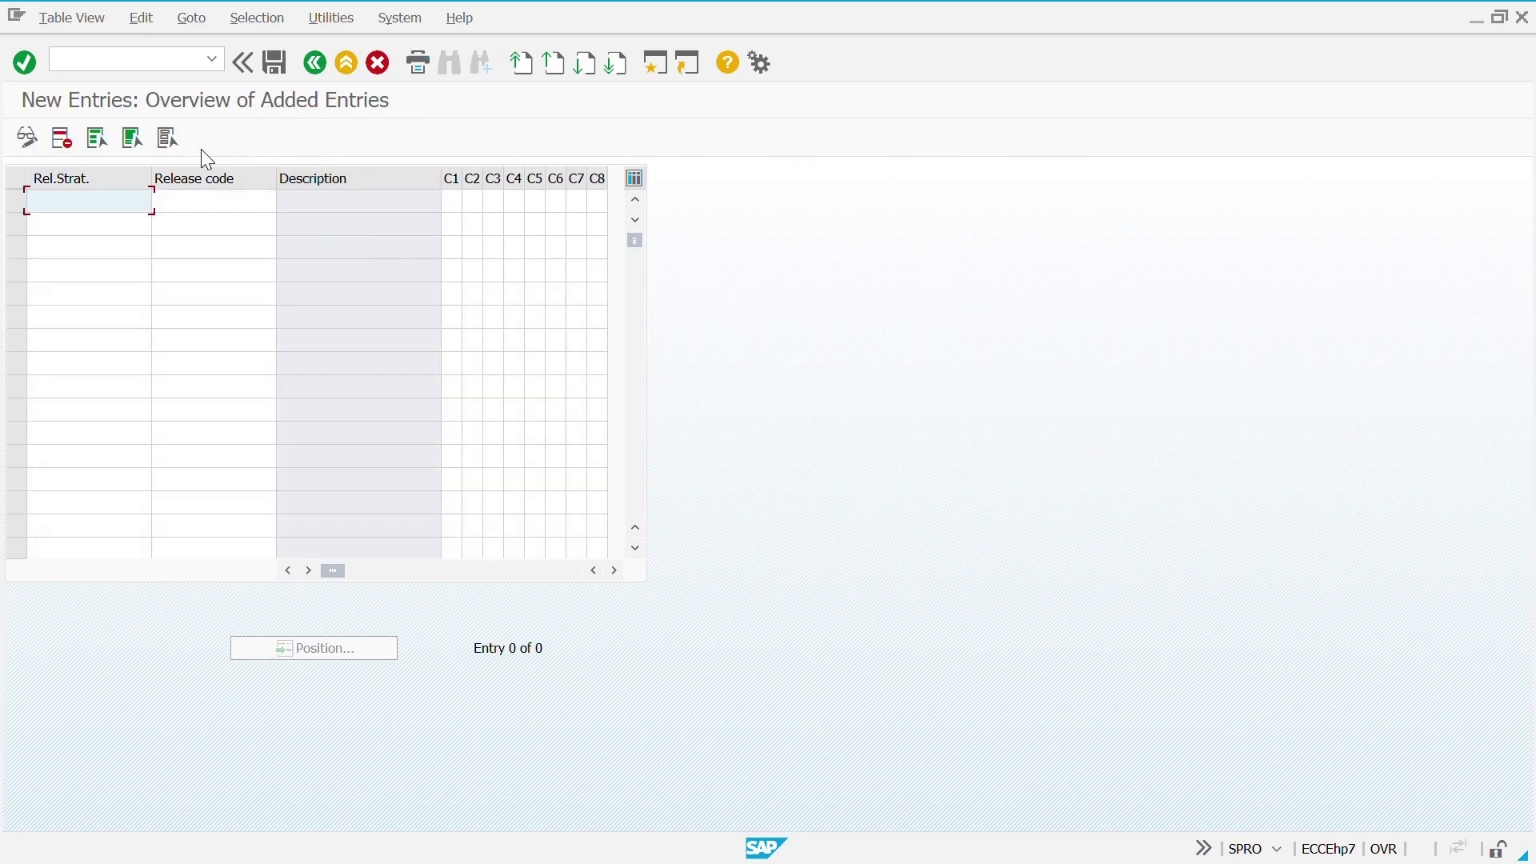
pyautogui.write('D1')
pyautogui.press('Down')
pyautogui.write('D1')
pyautogui.press('Down')
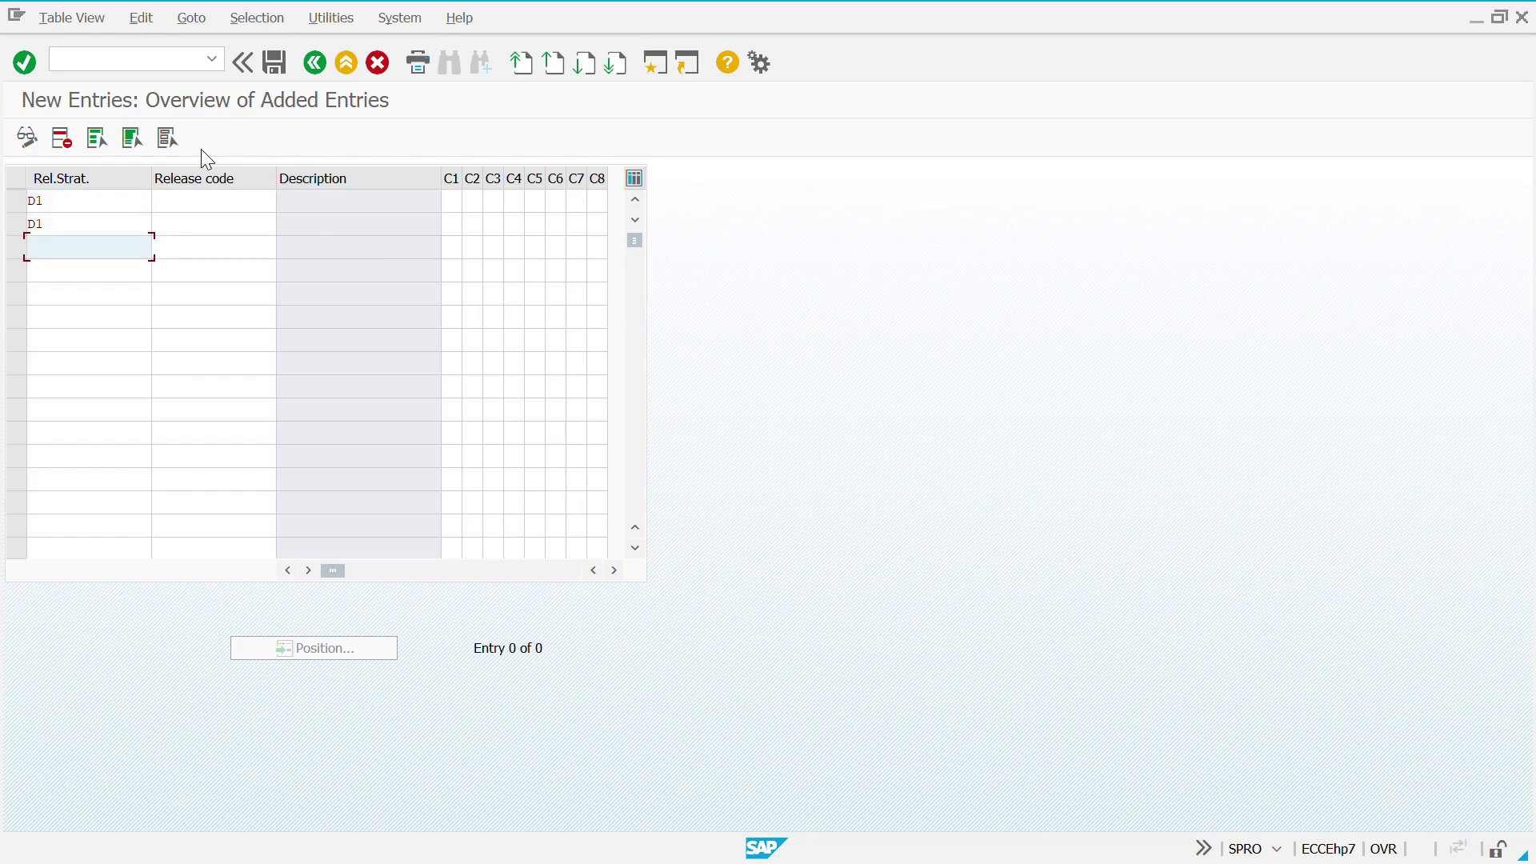
pyautogui.write('D1')
pyautogui.press('Tab')
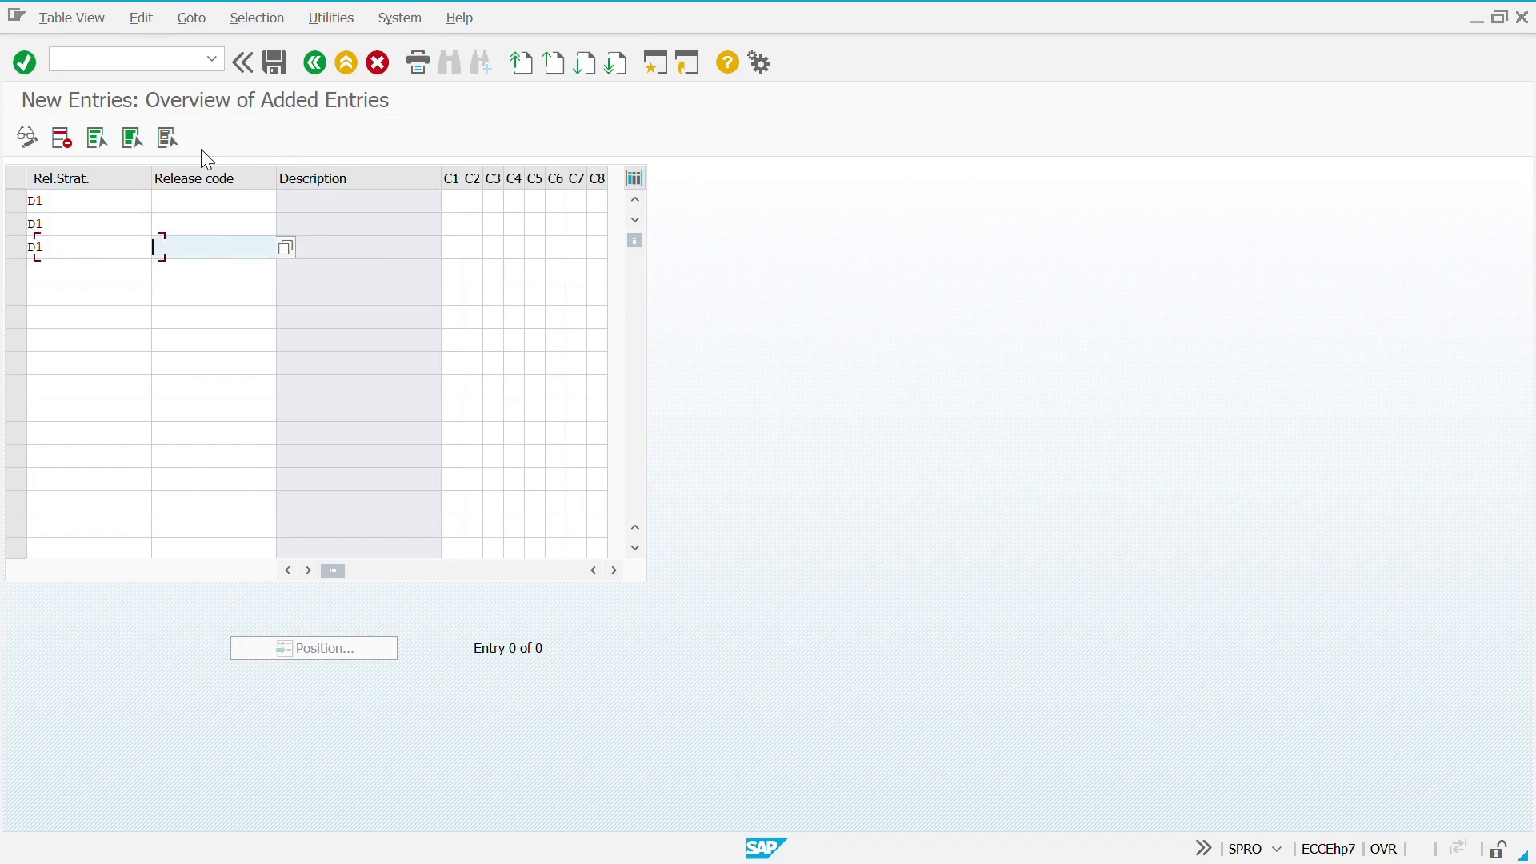
# Enter release codes D1, D2 and D3 in the first, second and third rows
pyautogui.press('Up')
pyautogui.press('Up')
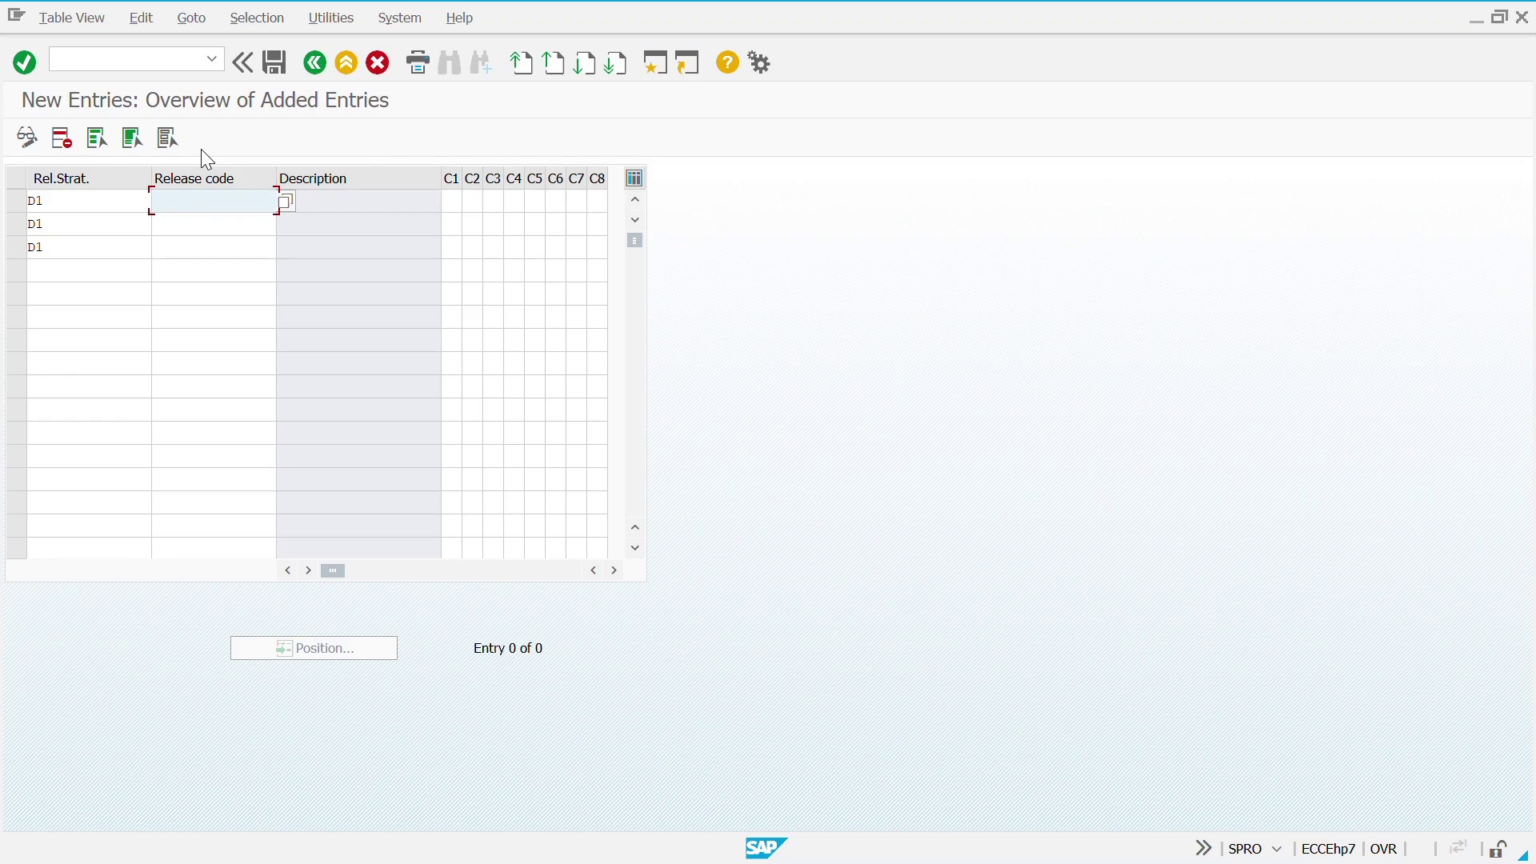
pyautogui.write('D1')
pyautogui.press('Down')
pyautogui.write('D2')
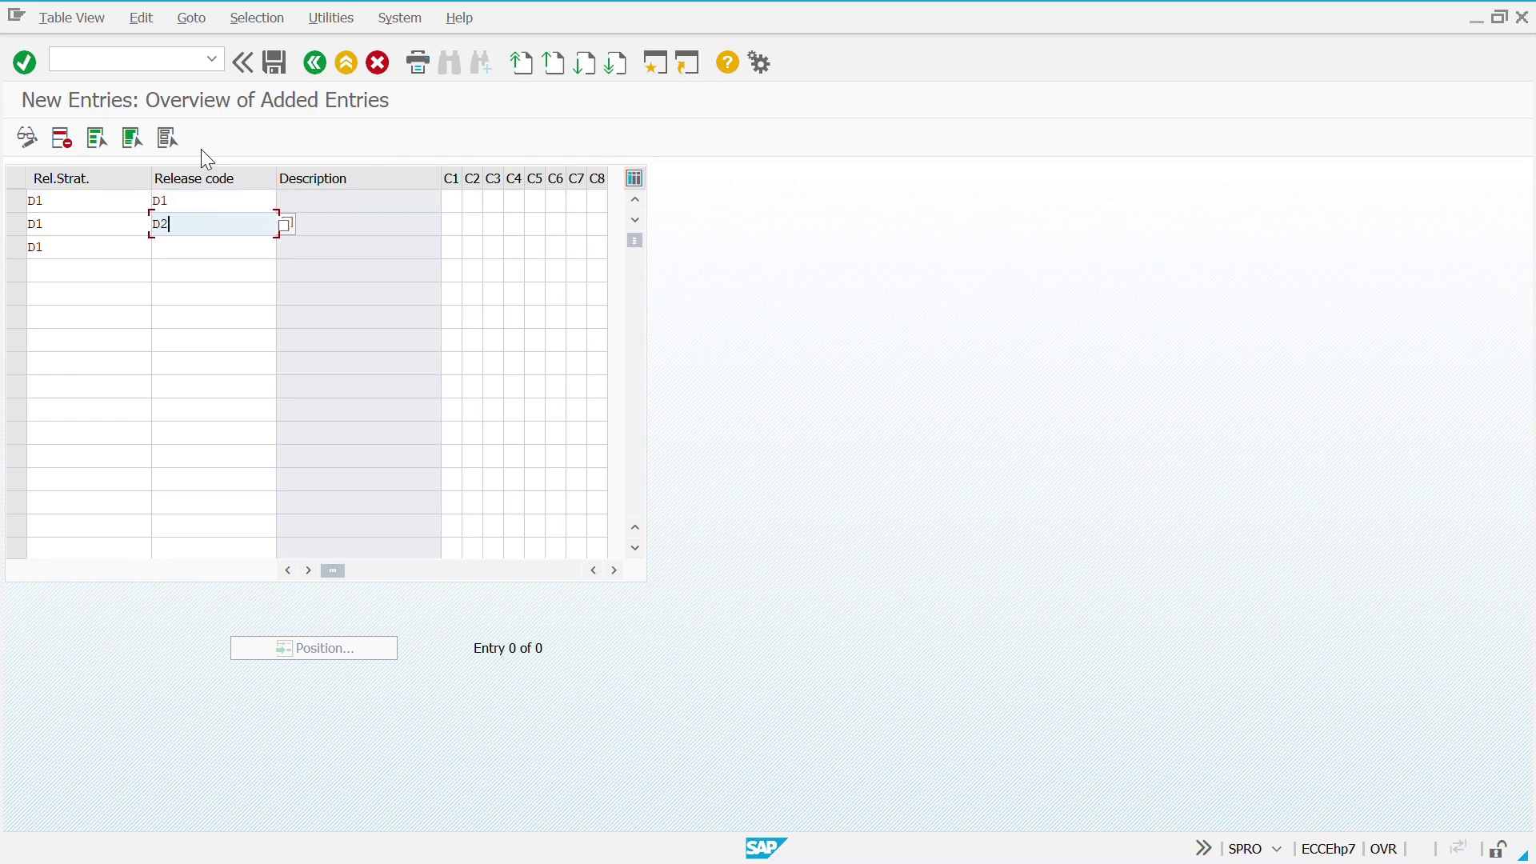
pyautogui.press('Down')
pyautogui.write('D3')
# Set X in C1 for release code D1, in C2 for D2 and in C3 for D3
pyautogui.press('Tab')
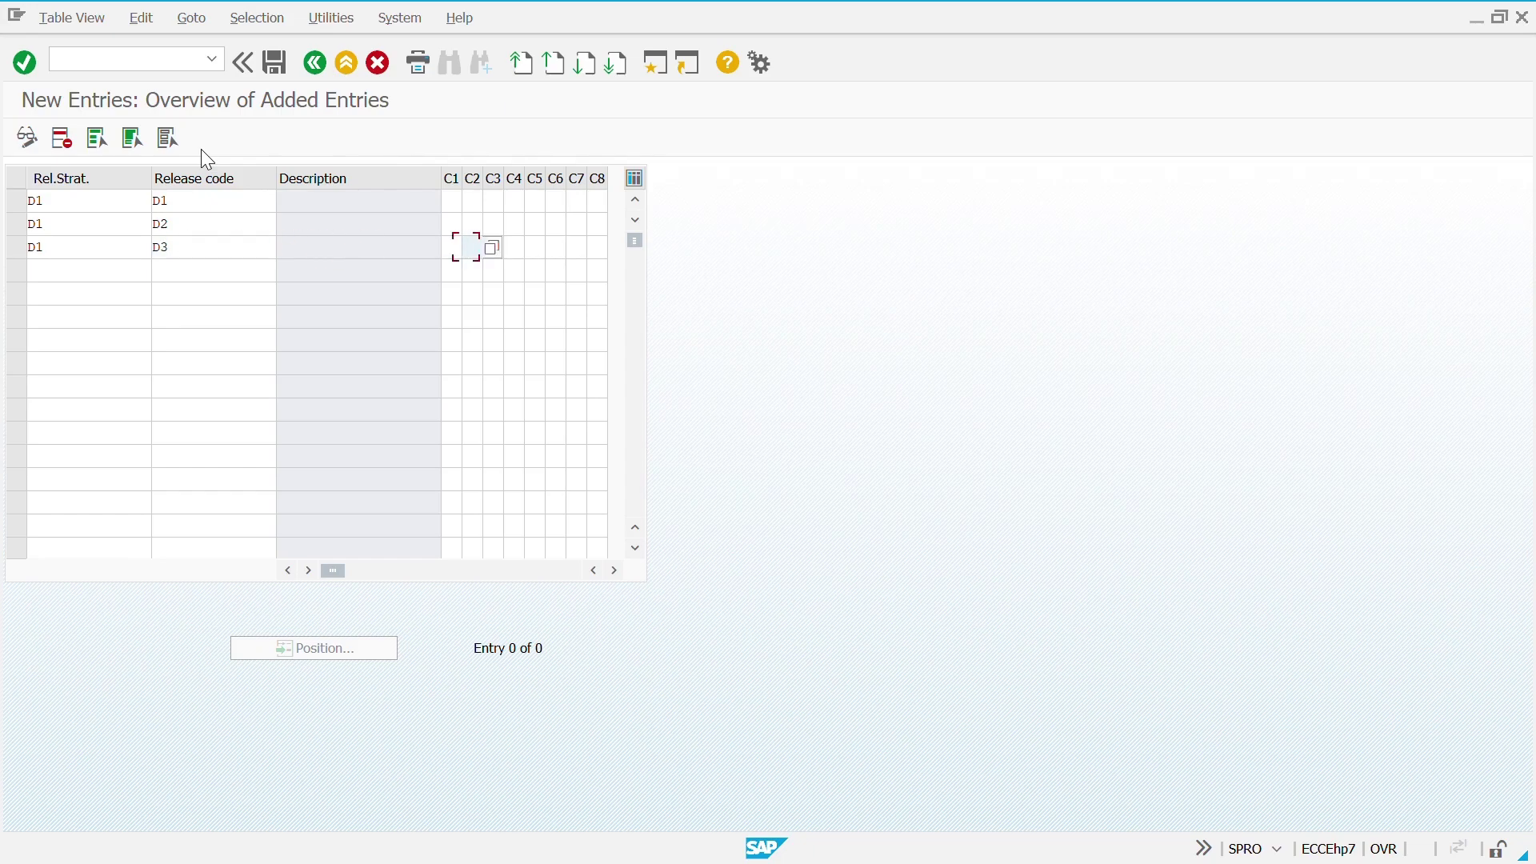
pyautogui.press('Up')
pyautogui.press('Up')
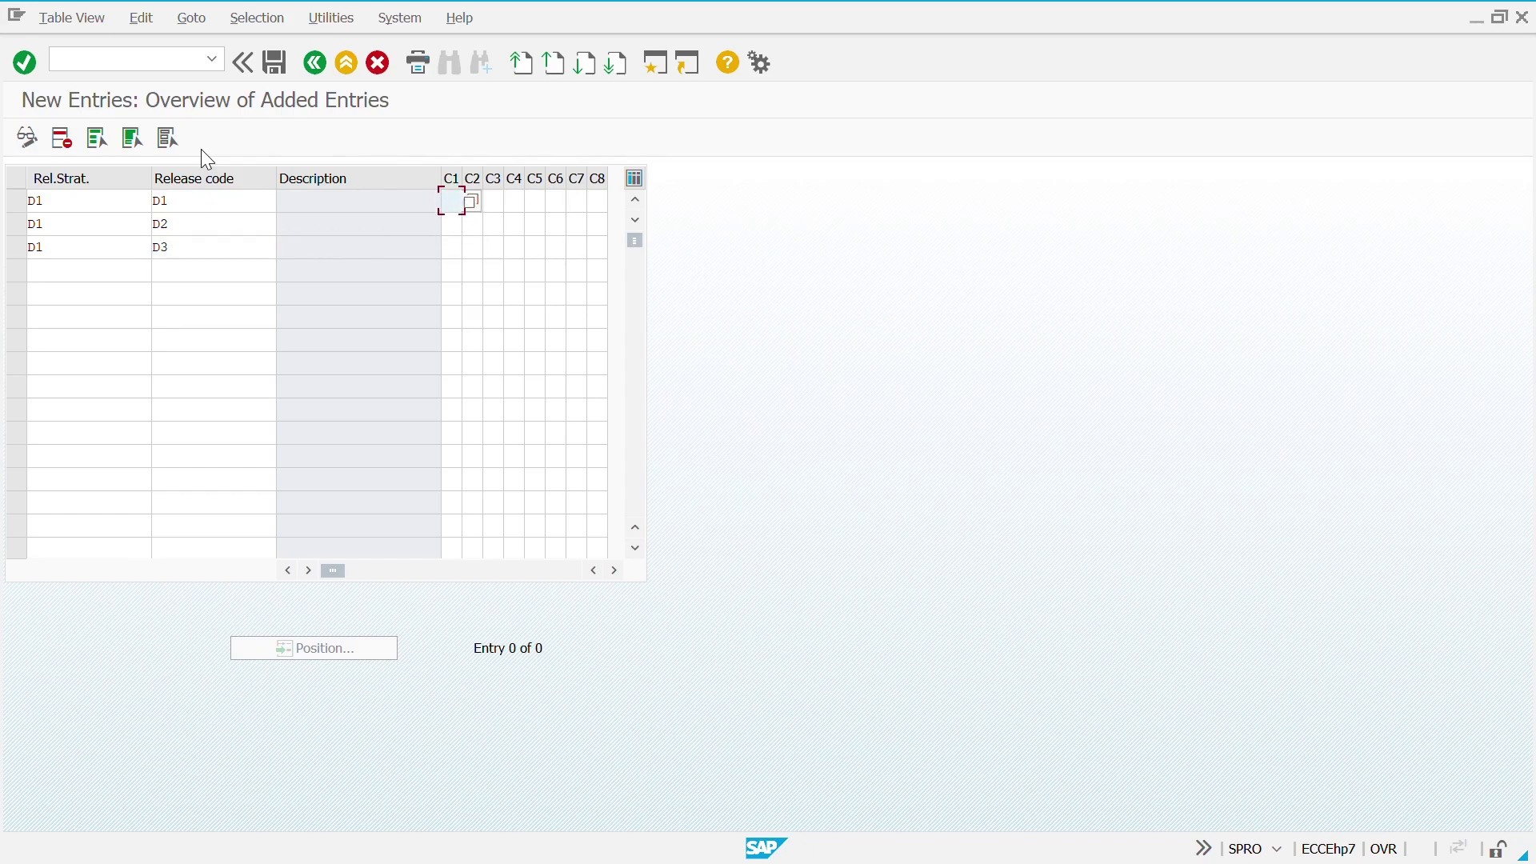
pyautogui.write('x')
pyautogui.press('Down')
pyautogui.press('Right')
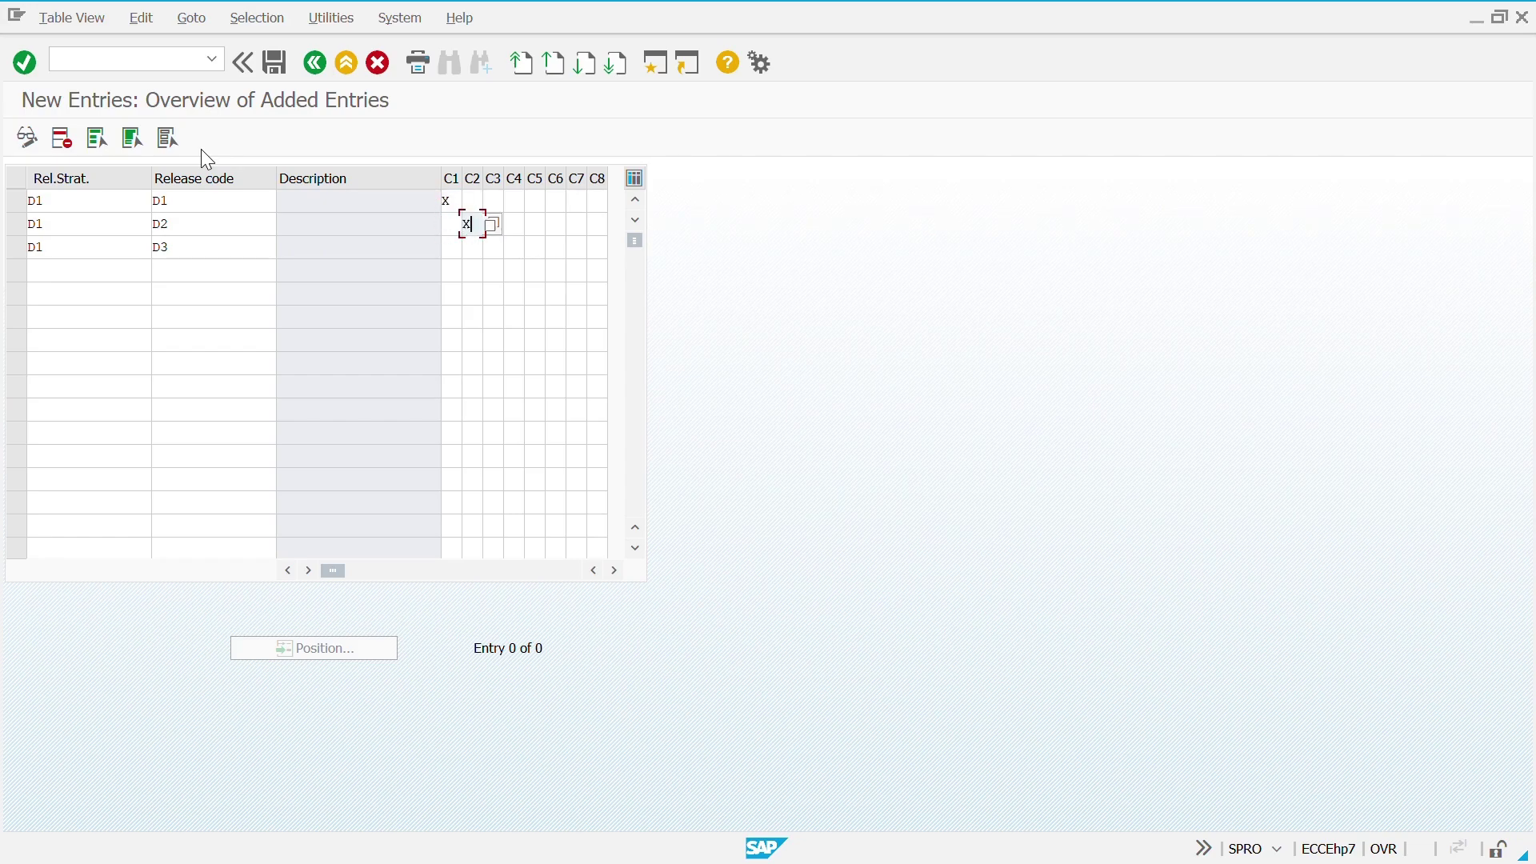
pyautogui.write('x')
pyautogui.press('Down')
pyautogui.press('Right')
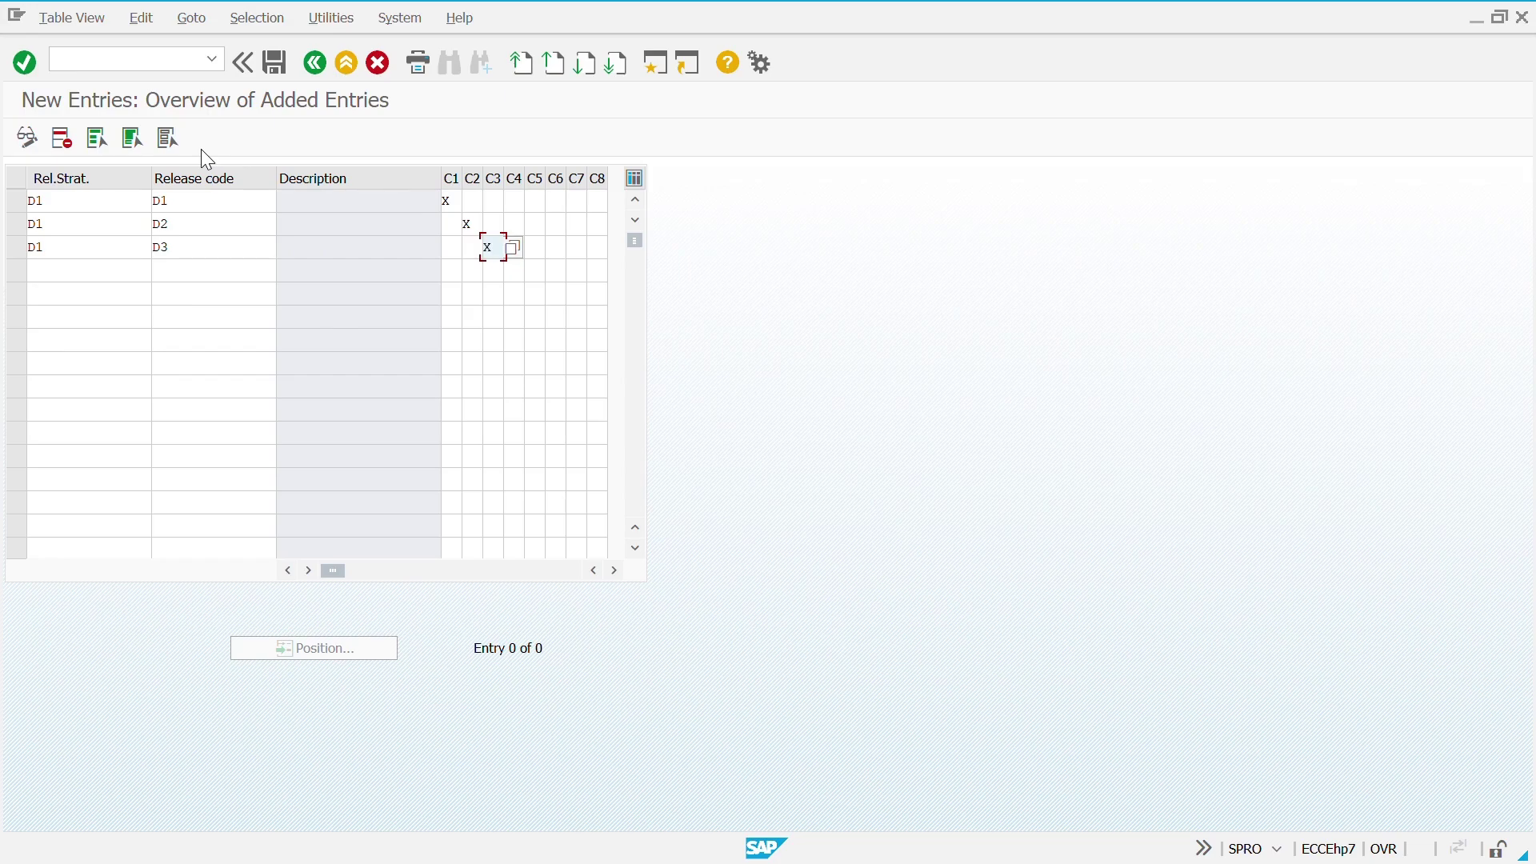
pyautogui.write('x')
# Examine the possible values and help text for the indicator within the release strategy
pyautogui.press('F4')
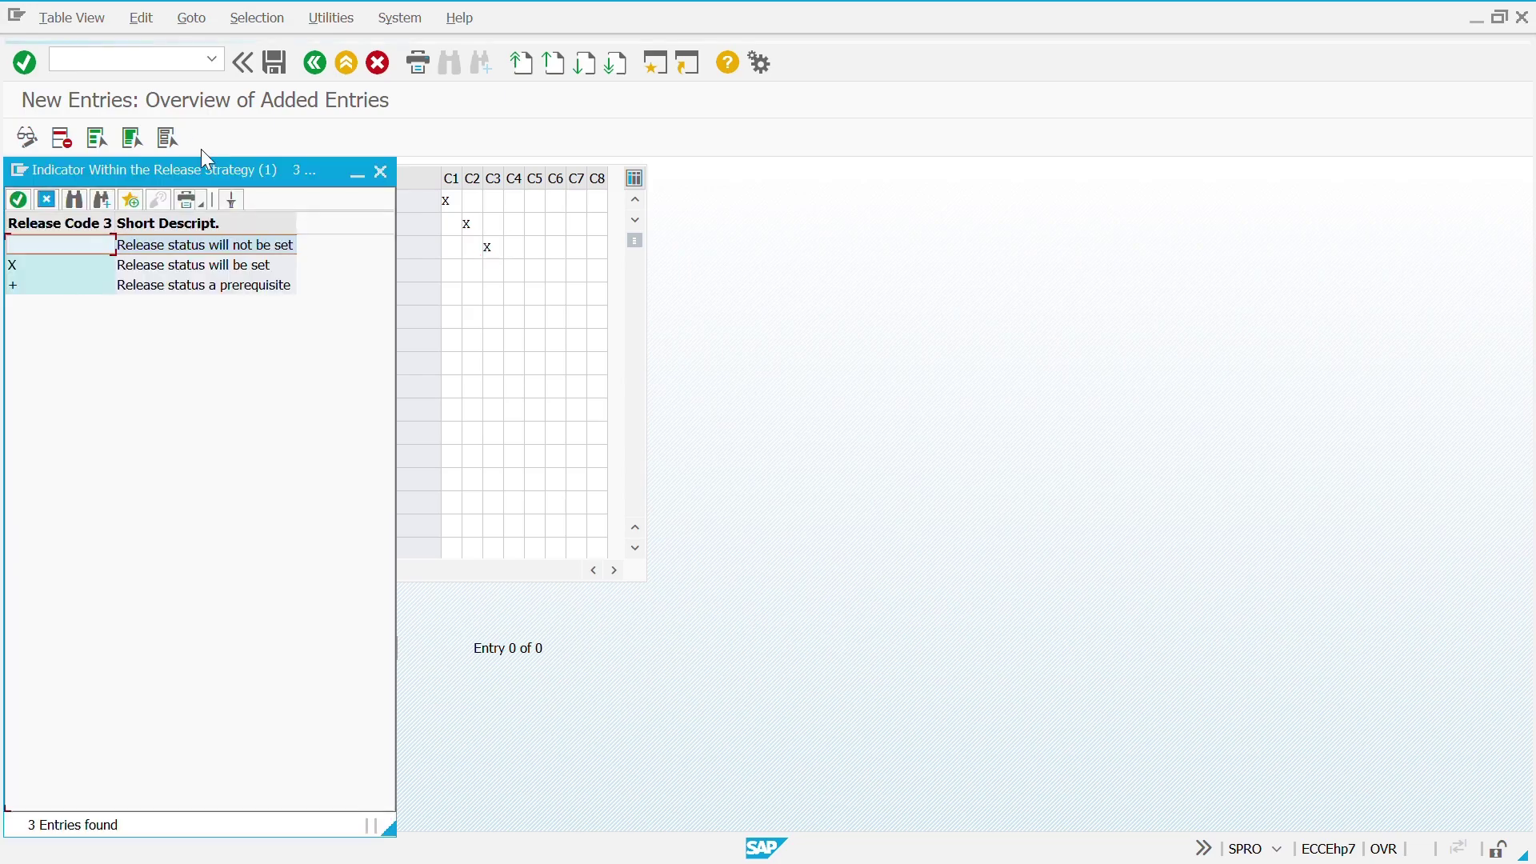
pyautogui.click(53, 293)
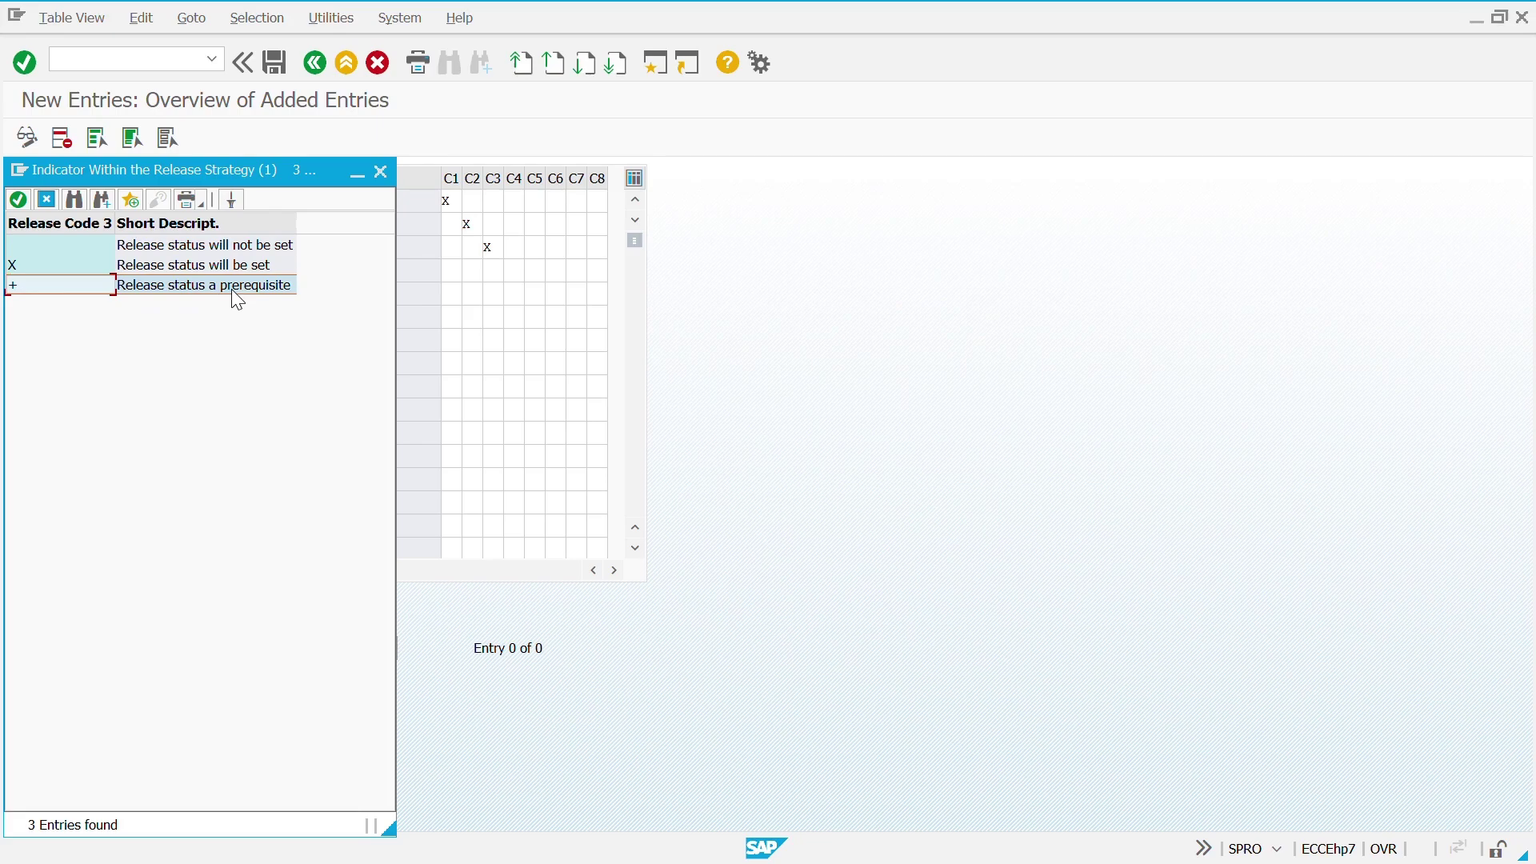
pyautogui.press('F1')
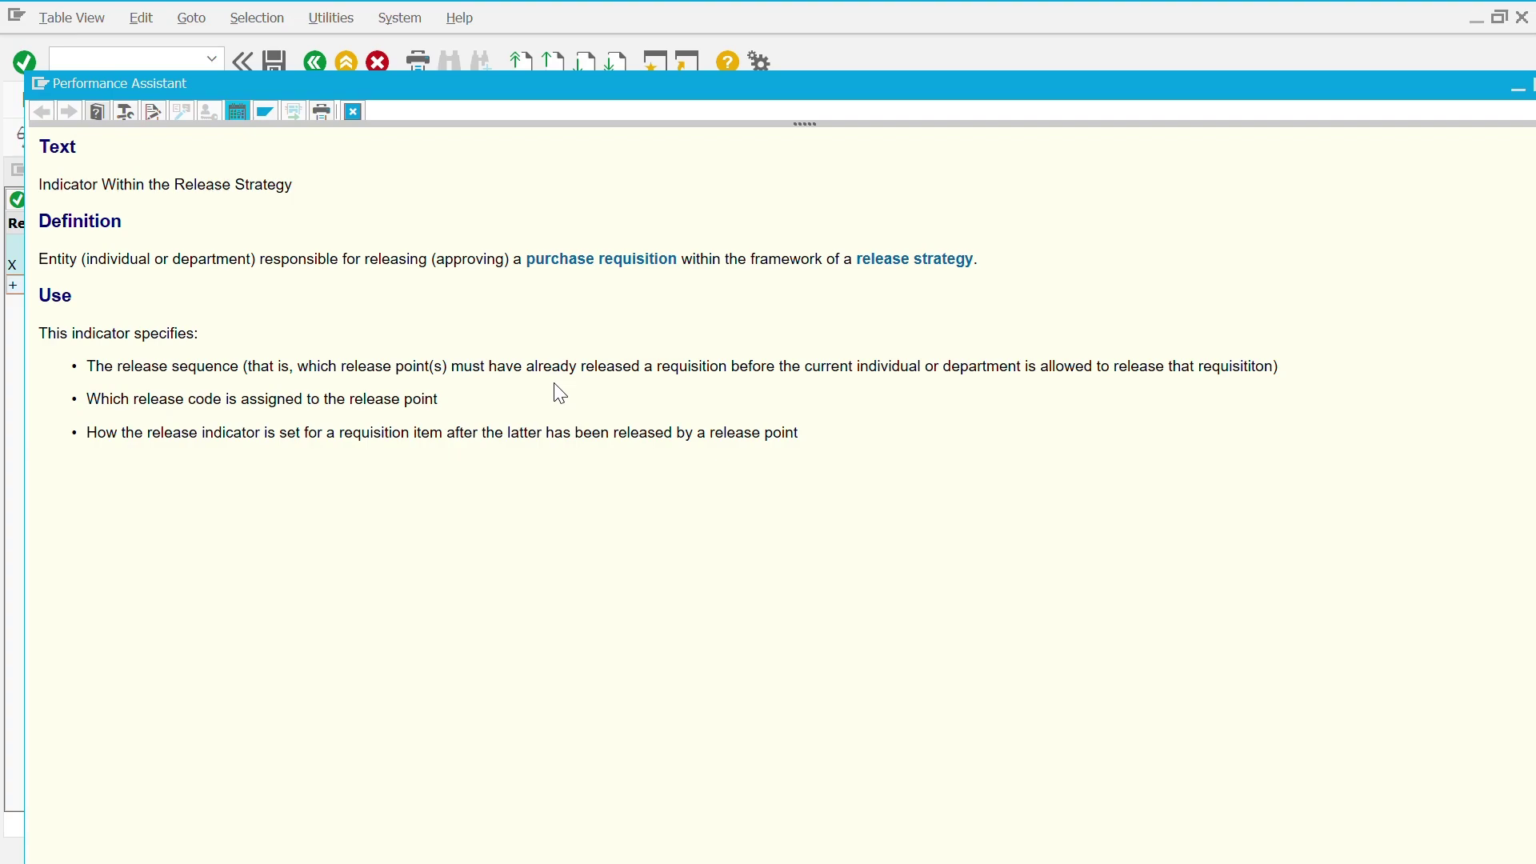
pyautogui.press('Escape')
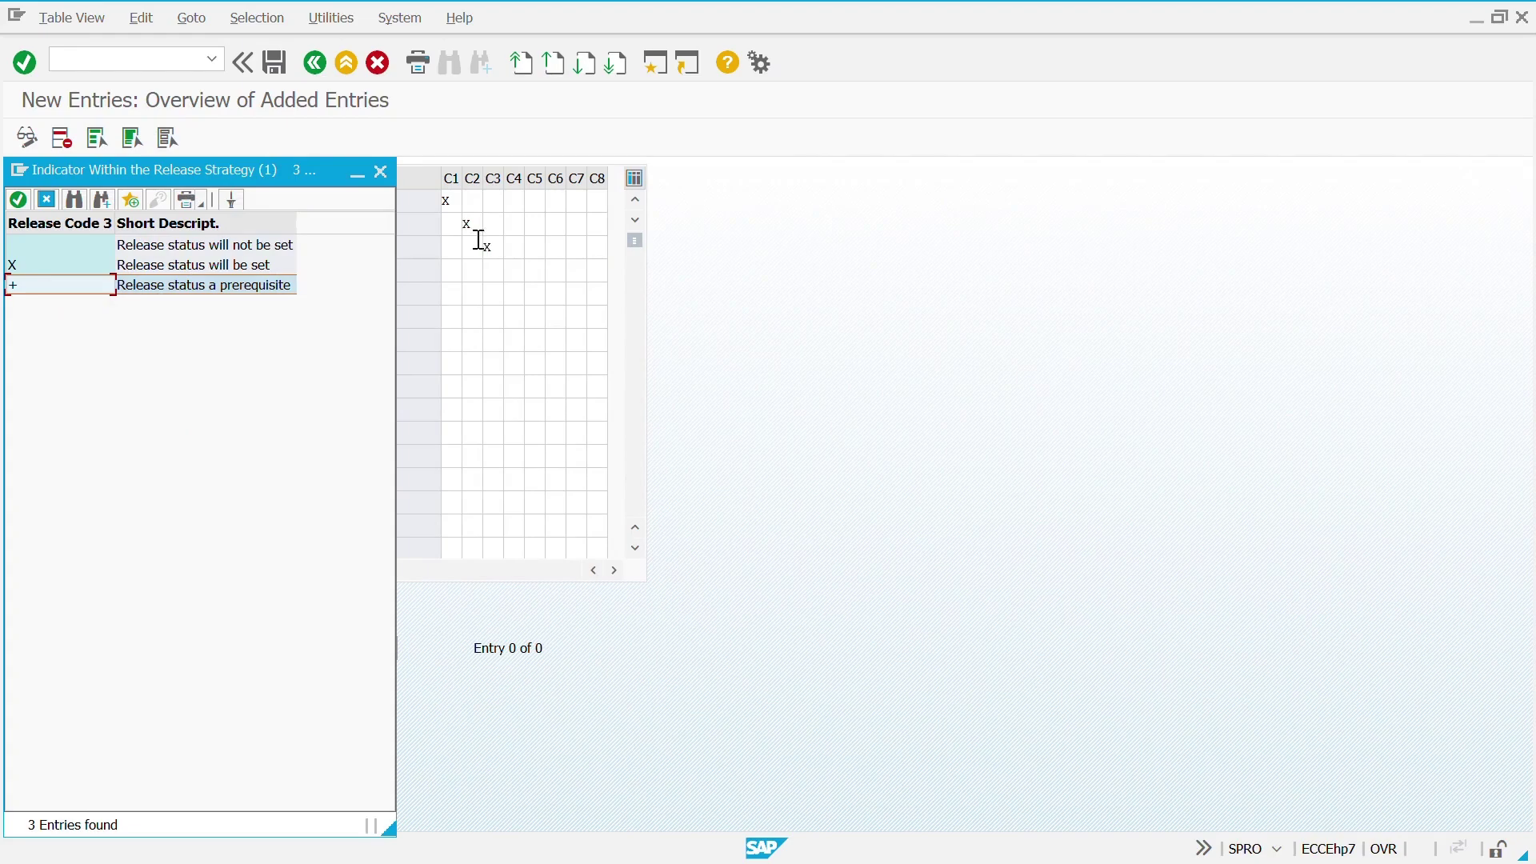
pyautogui.press('Escape')
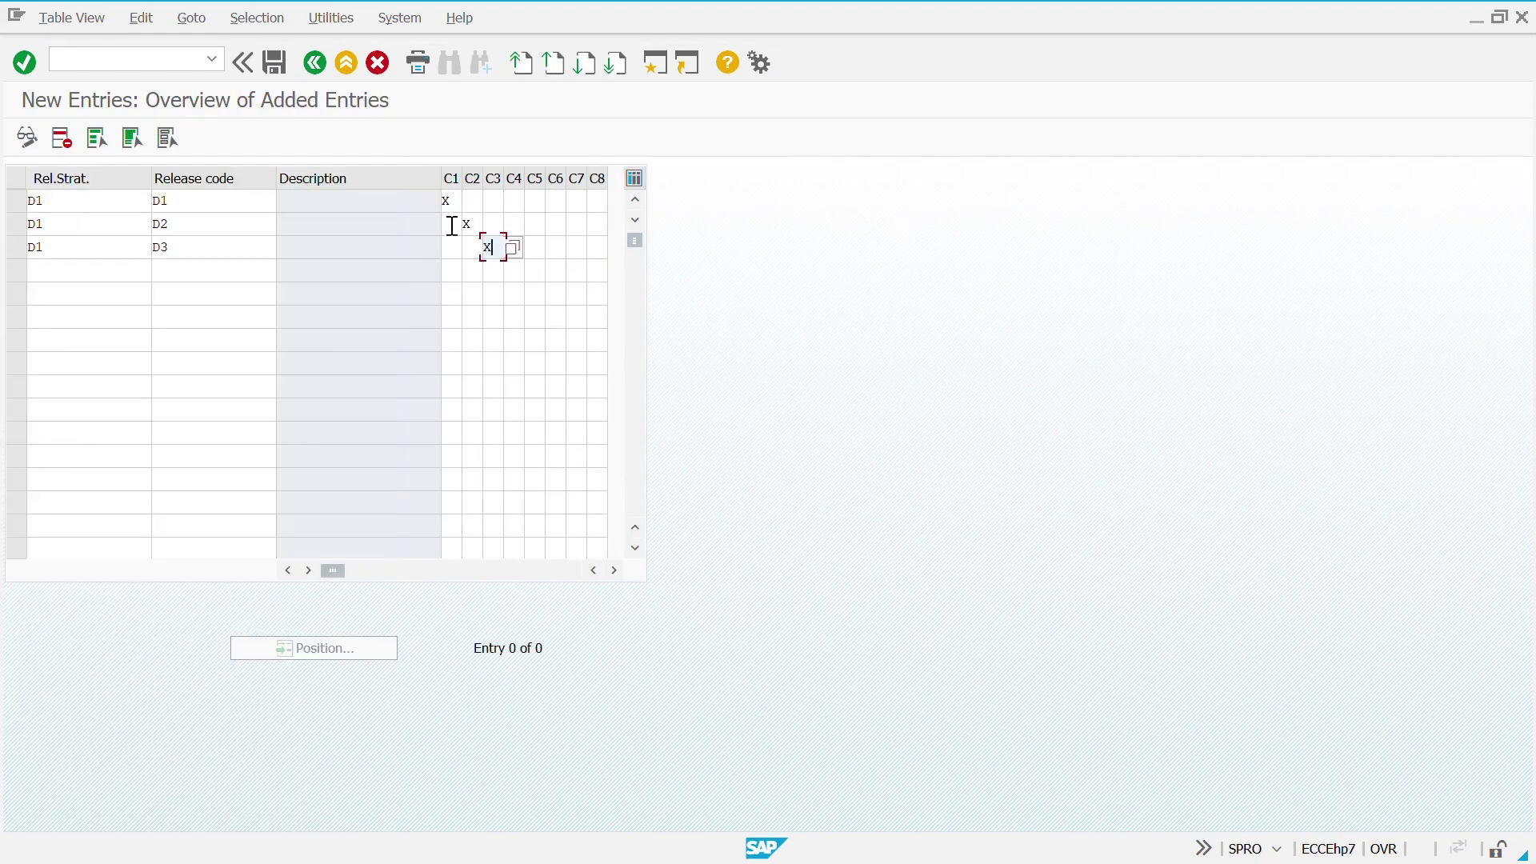
# Set the prerequisite indicator + in column C1 of the D2 release code row
pyautogui.click(452, 225)
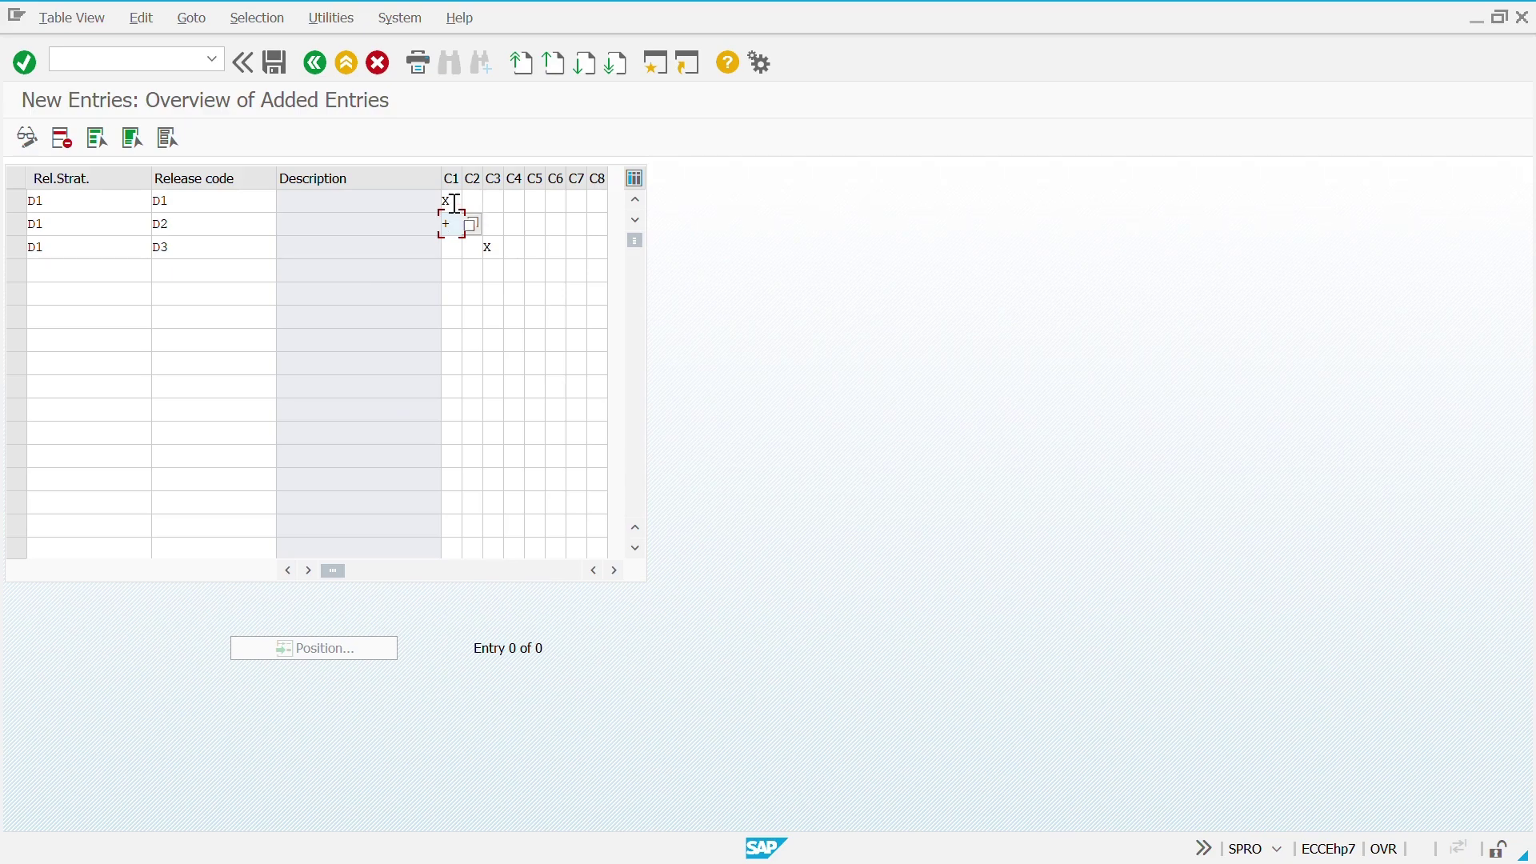
pyautogui.click(454, 201)
pyautogui.click(449, 227)
pyautogui.click(534, 203)
pyautogui.click(453, 229)
# Set + in columns C1 and C2 of the D3 release code row, confirm the entries, and return to the activity list
pyautogui.press('Down')
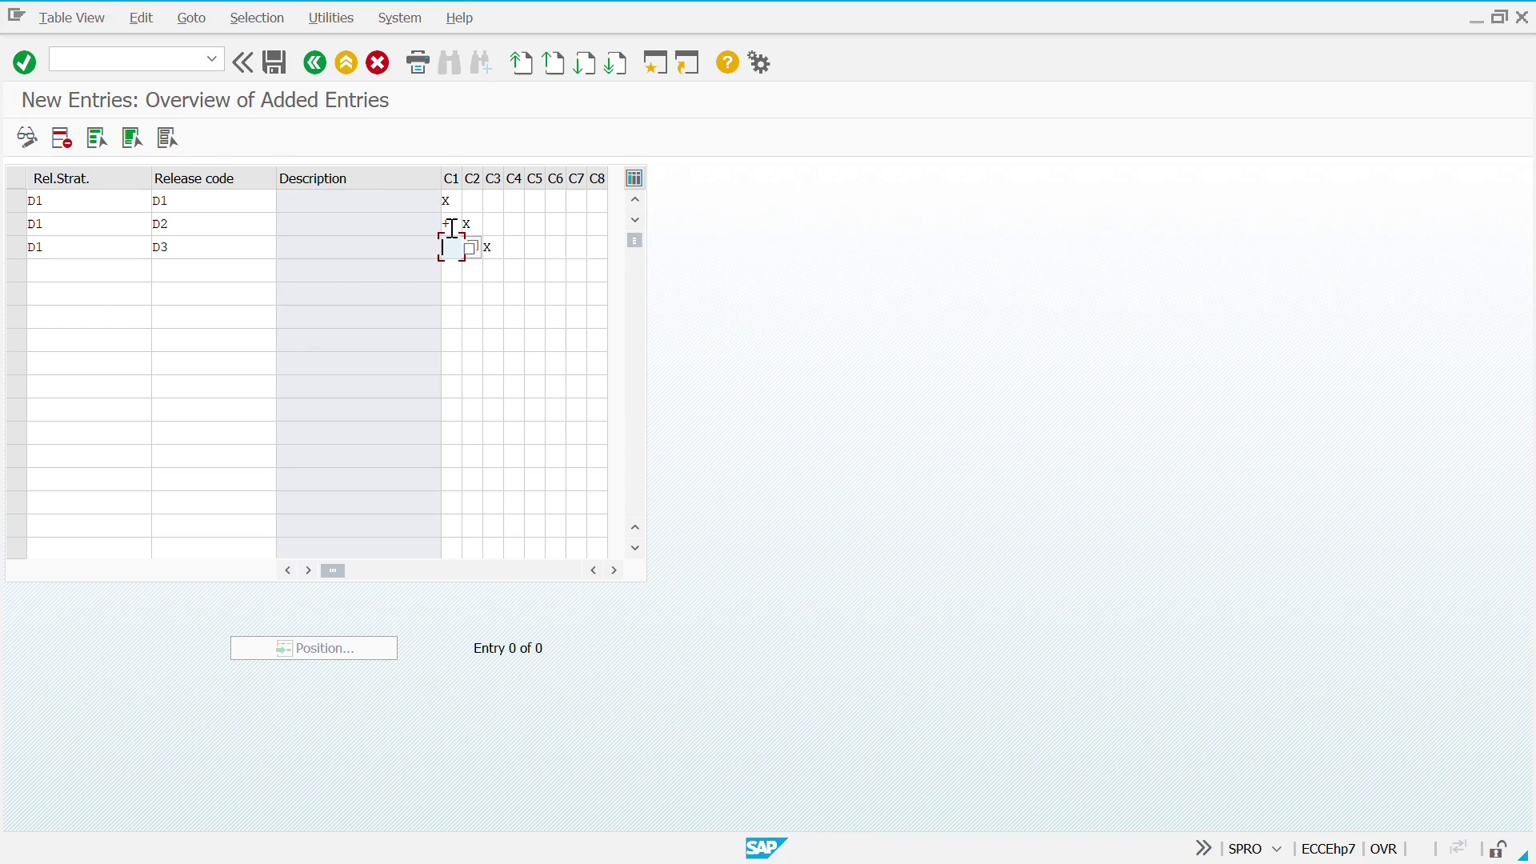
pyautogui.write('+')
pyautogui.press('Tab')
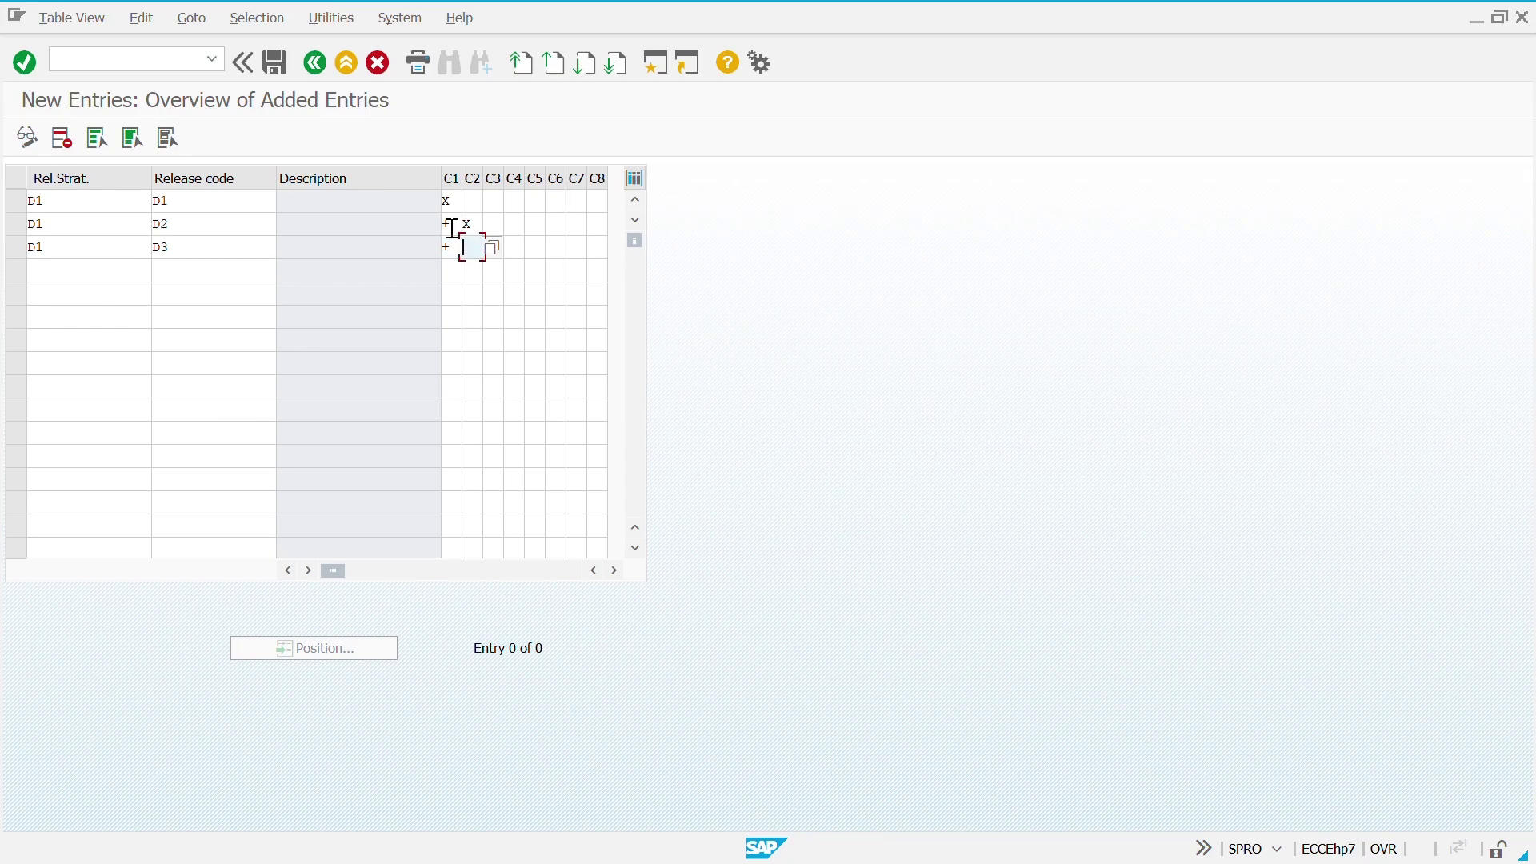
pyautogui.write('+')
pyautogui.press('Return')
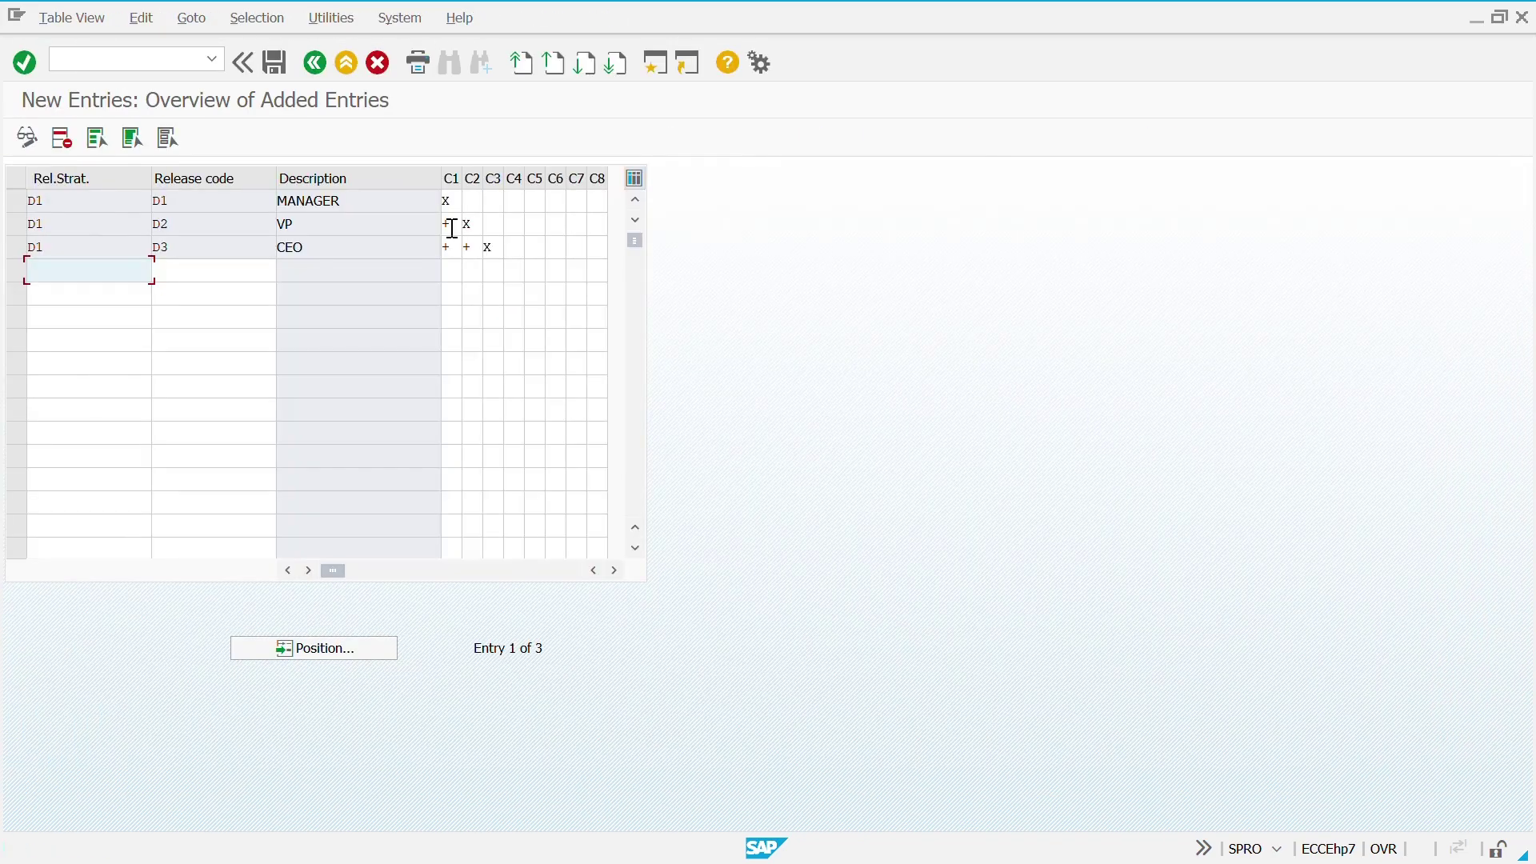
pyautogui.press('F3')
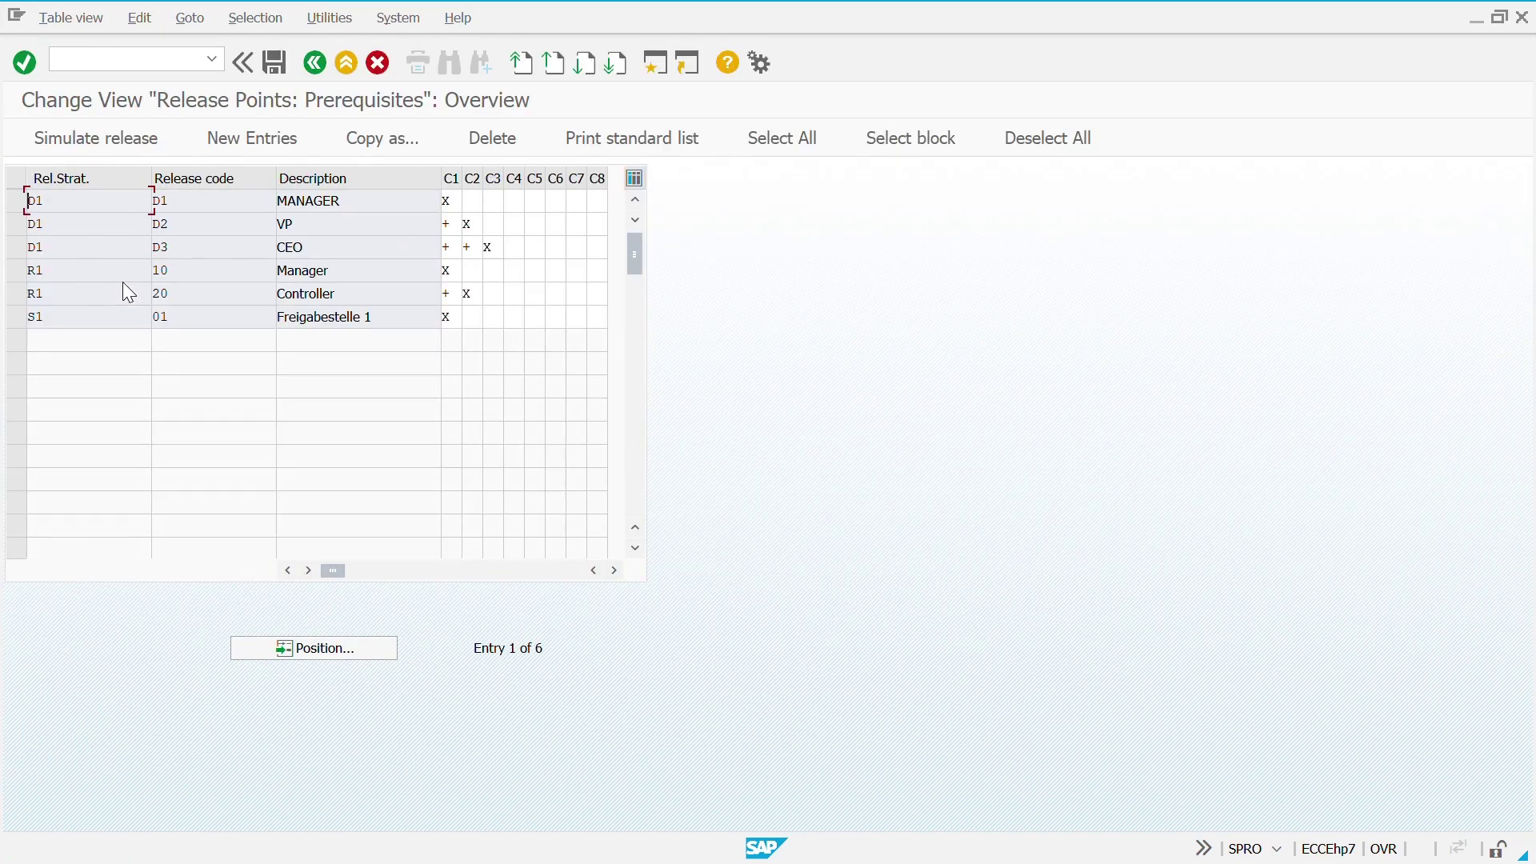
pyautogui.press('F3')
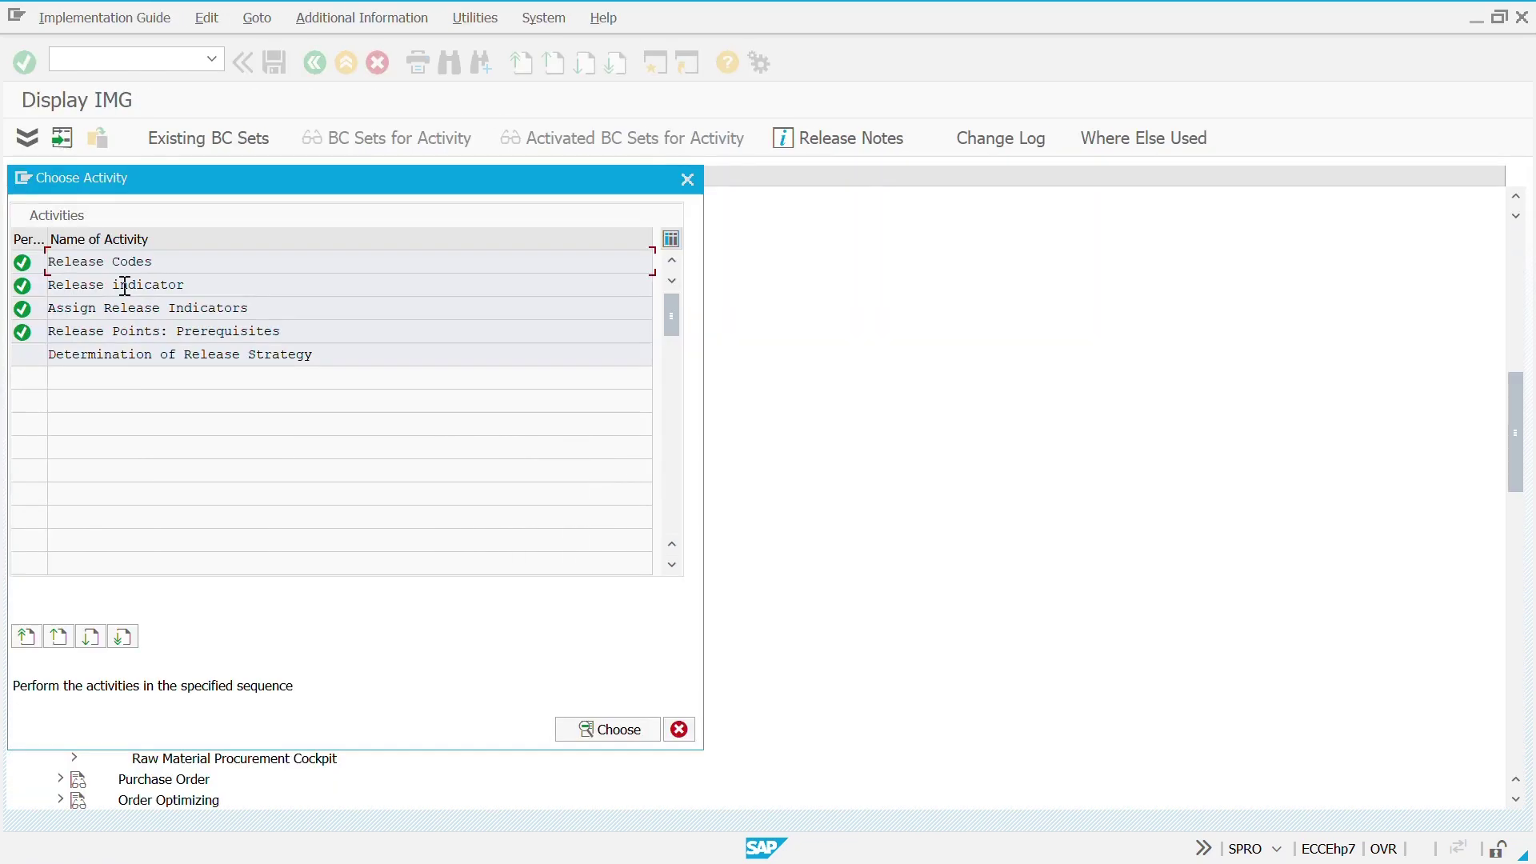
# Open the Determination of Release Strategy activity and start a new entry at its Material Group field
pyautogui.doubleClick(121, 359)
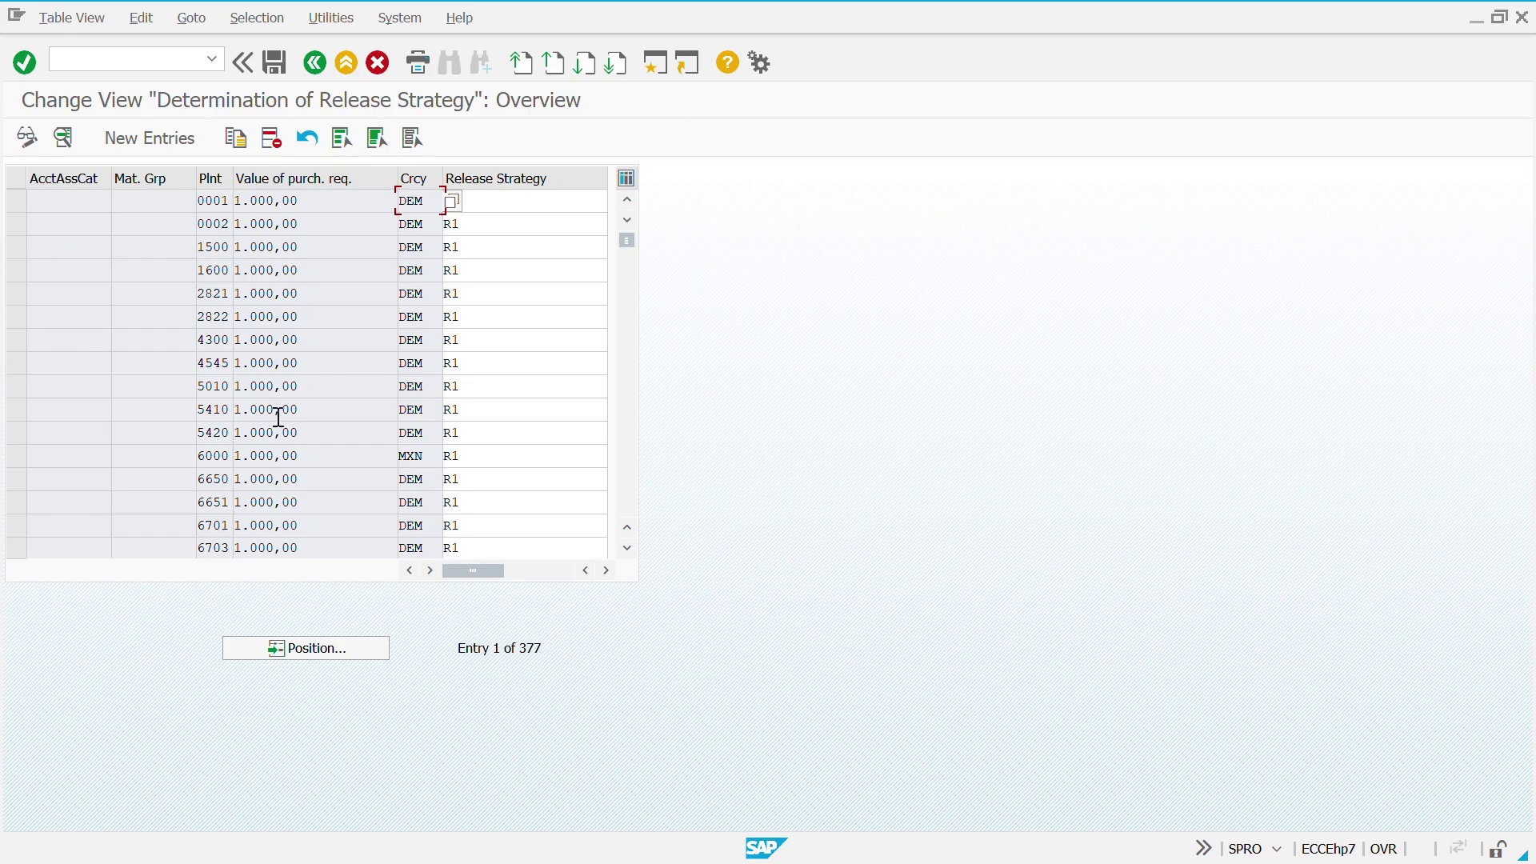
pyautogui.click(520, 288)
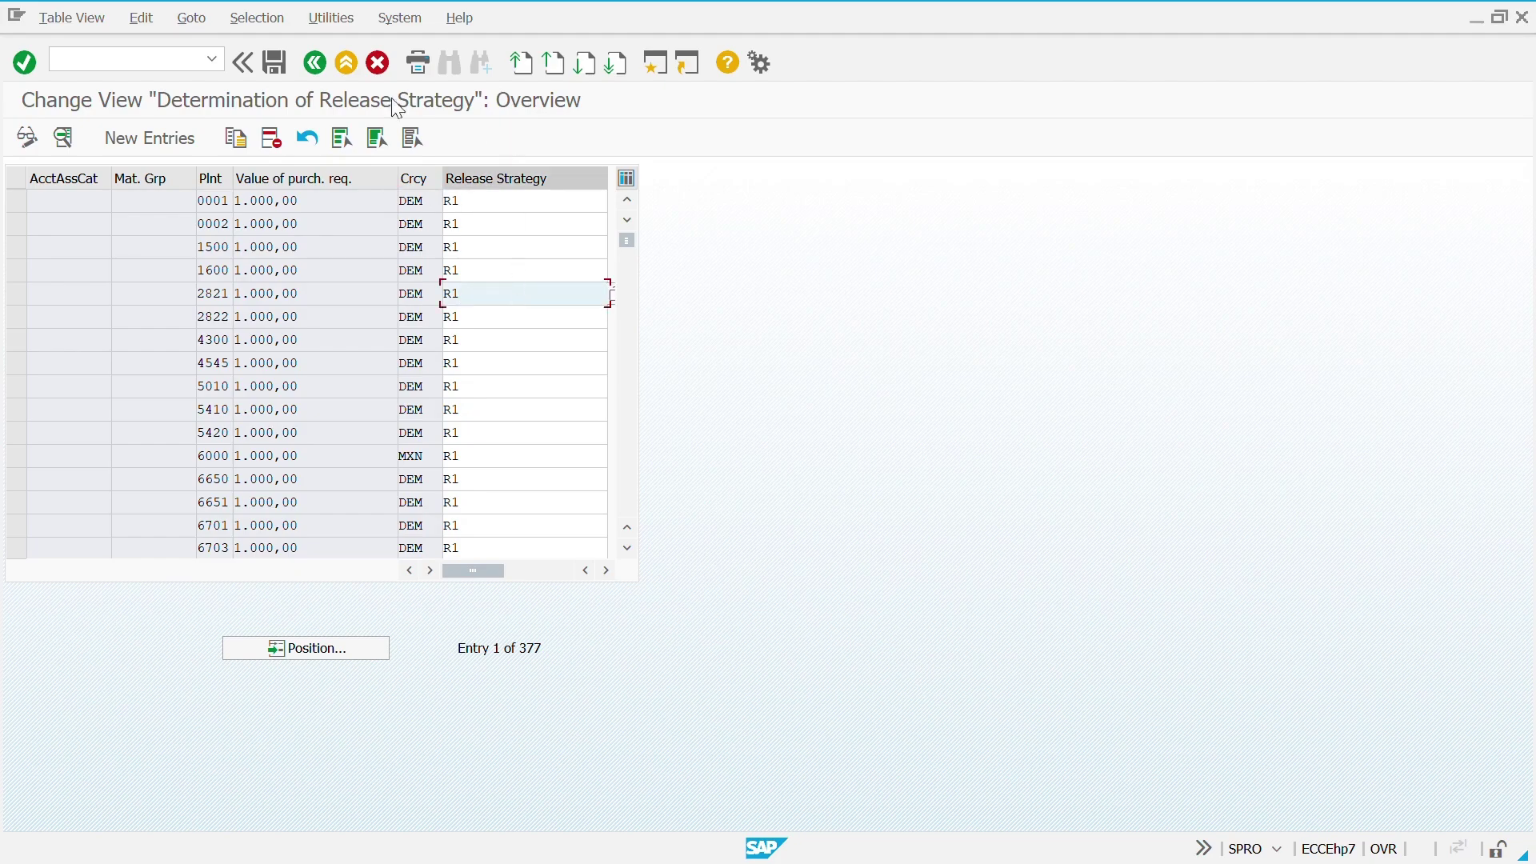
pyautogui.click(145, 134)
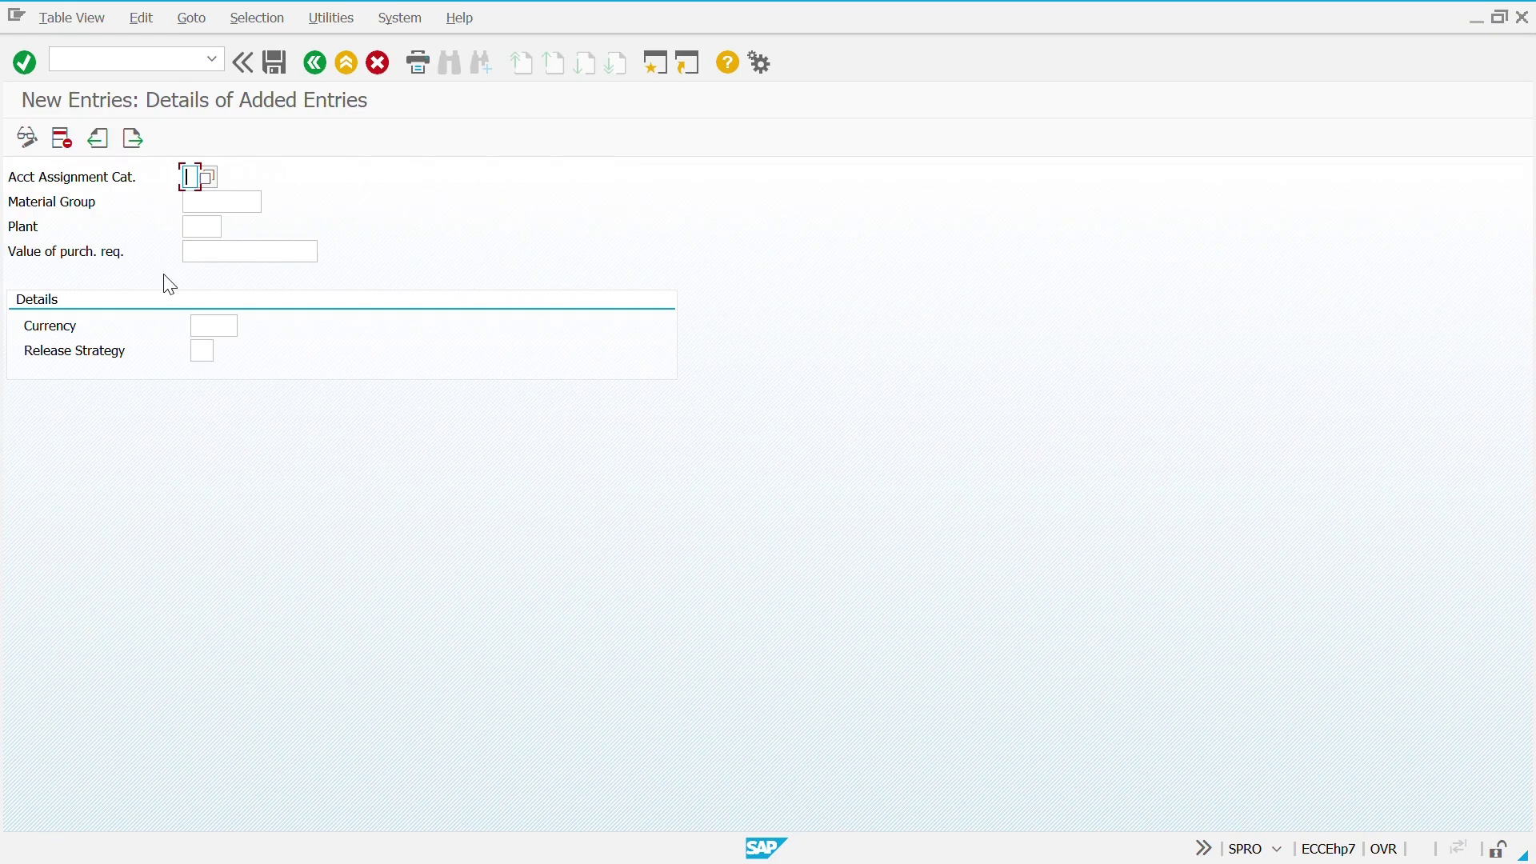
pyautogui.press('Tab')
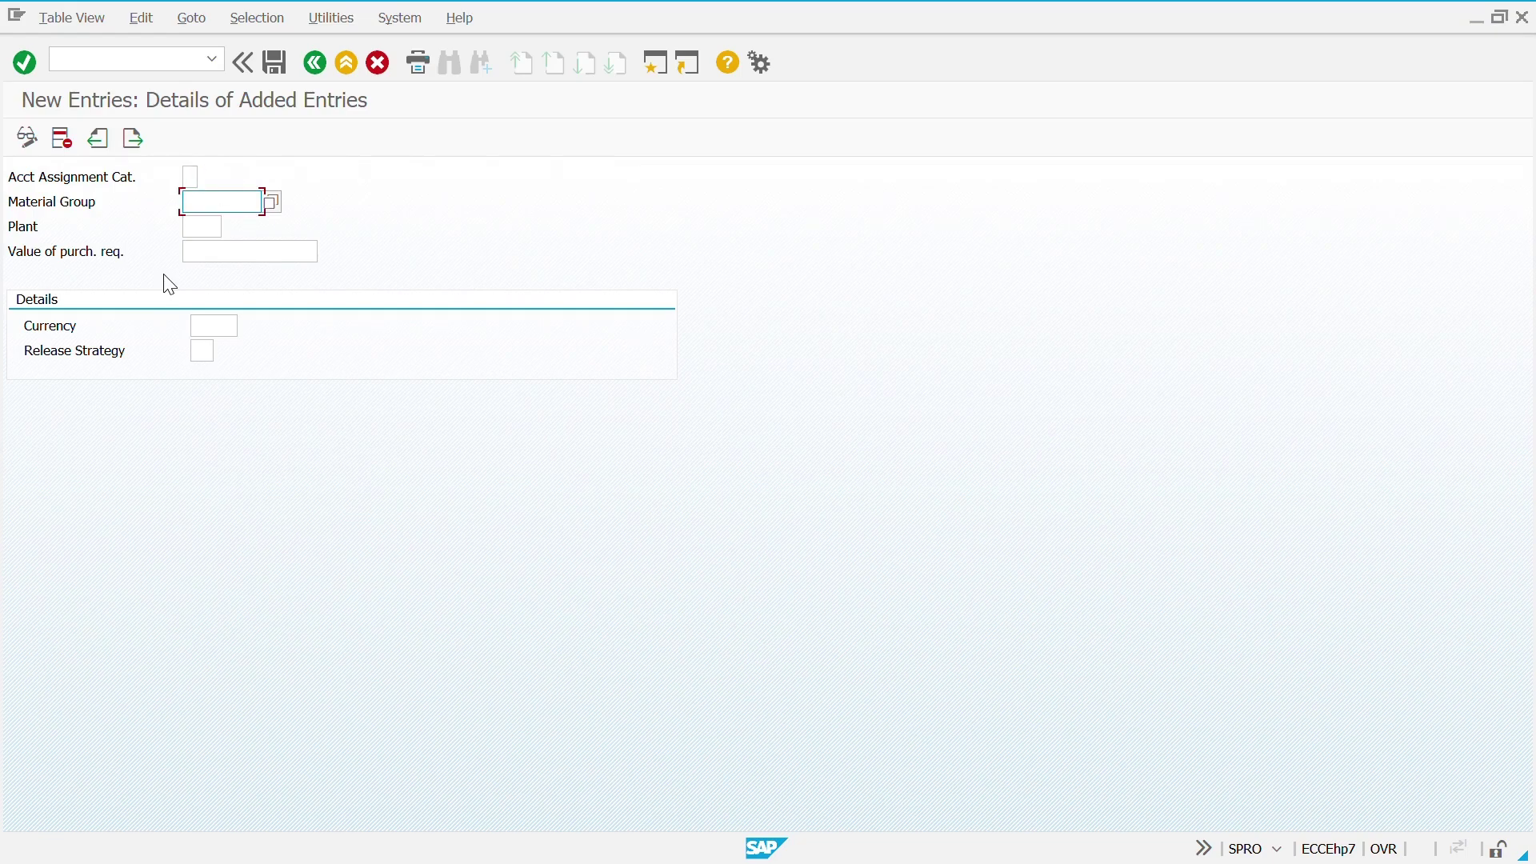
# Switch to the SAP workbook in Excel and copy the value 582780000 from cell B2 of the Master Data sheet
pyautogui.hotkey('alt', 'Tab')
pyautogui.hotkey('alt', 'Tab')
pyautogui.hotkey('alt', 'Tab')
pyautogui.hotkey('alt', 'Tab')
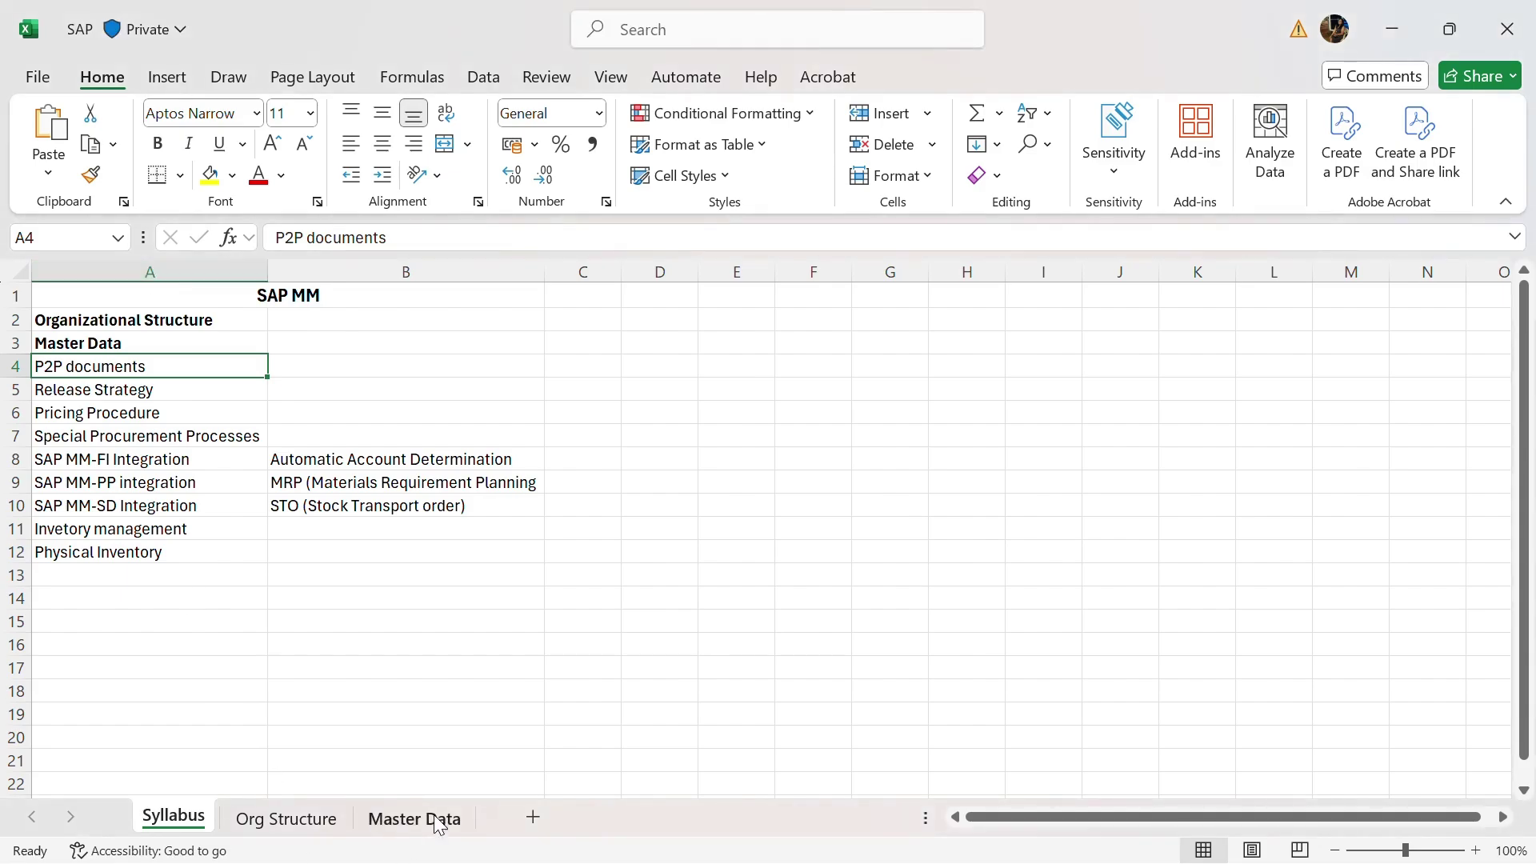
pyautogui.click(439, 818)
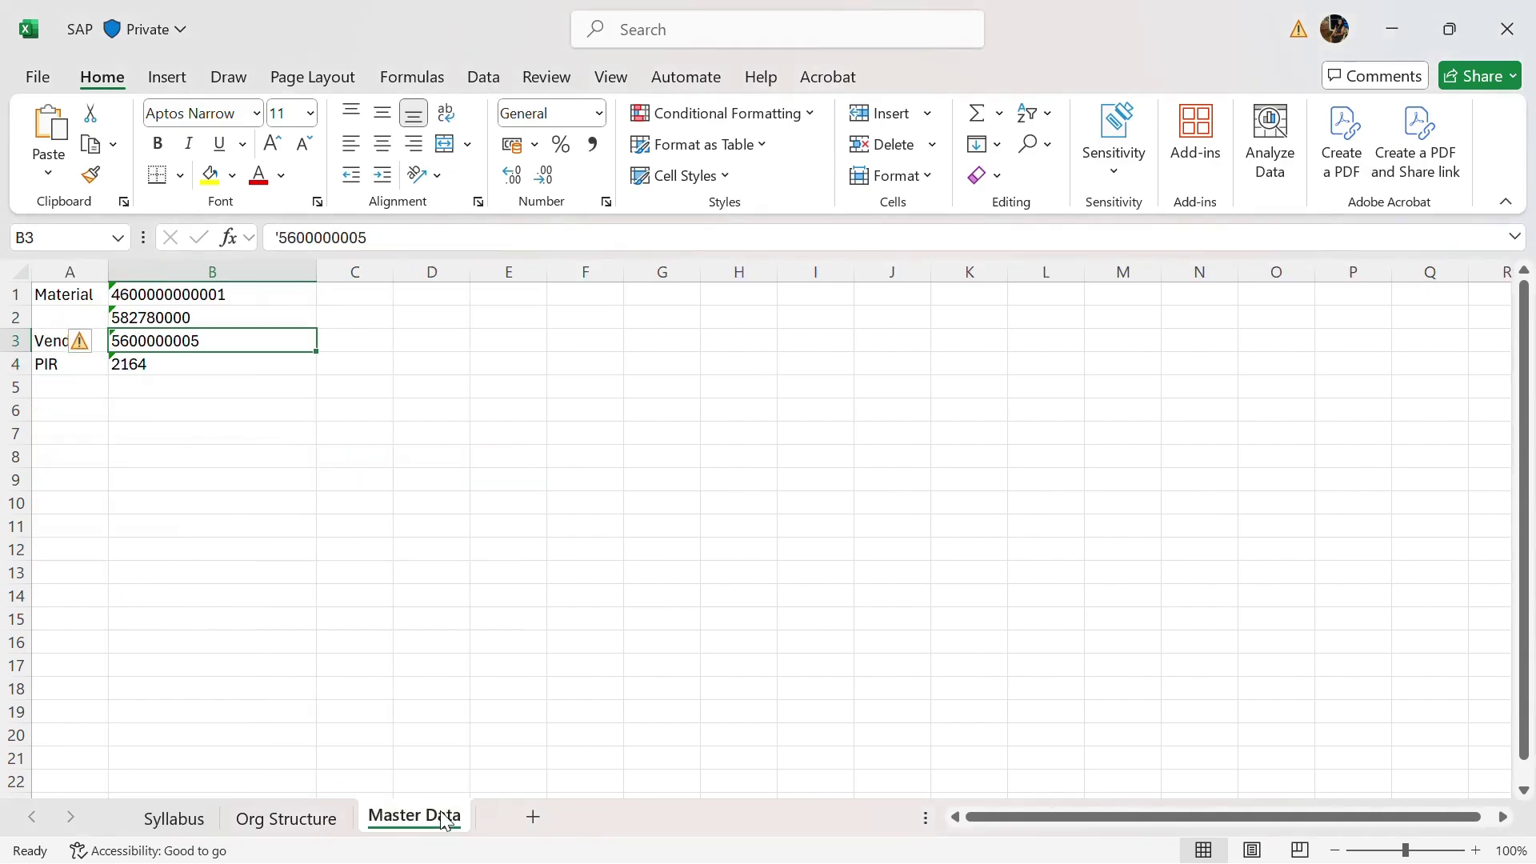
pyautogui.click(184, 317)
pyautogui.hotkey('ctrl', 'c')
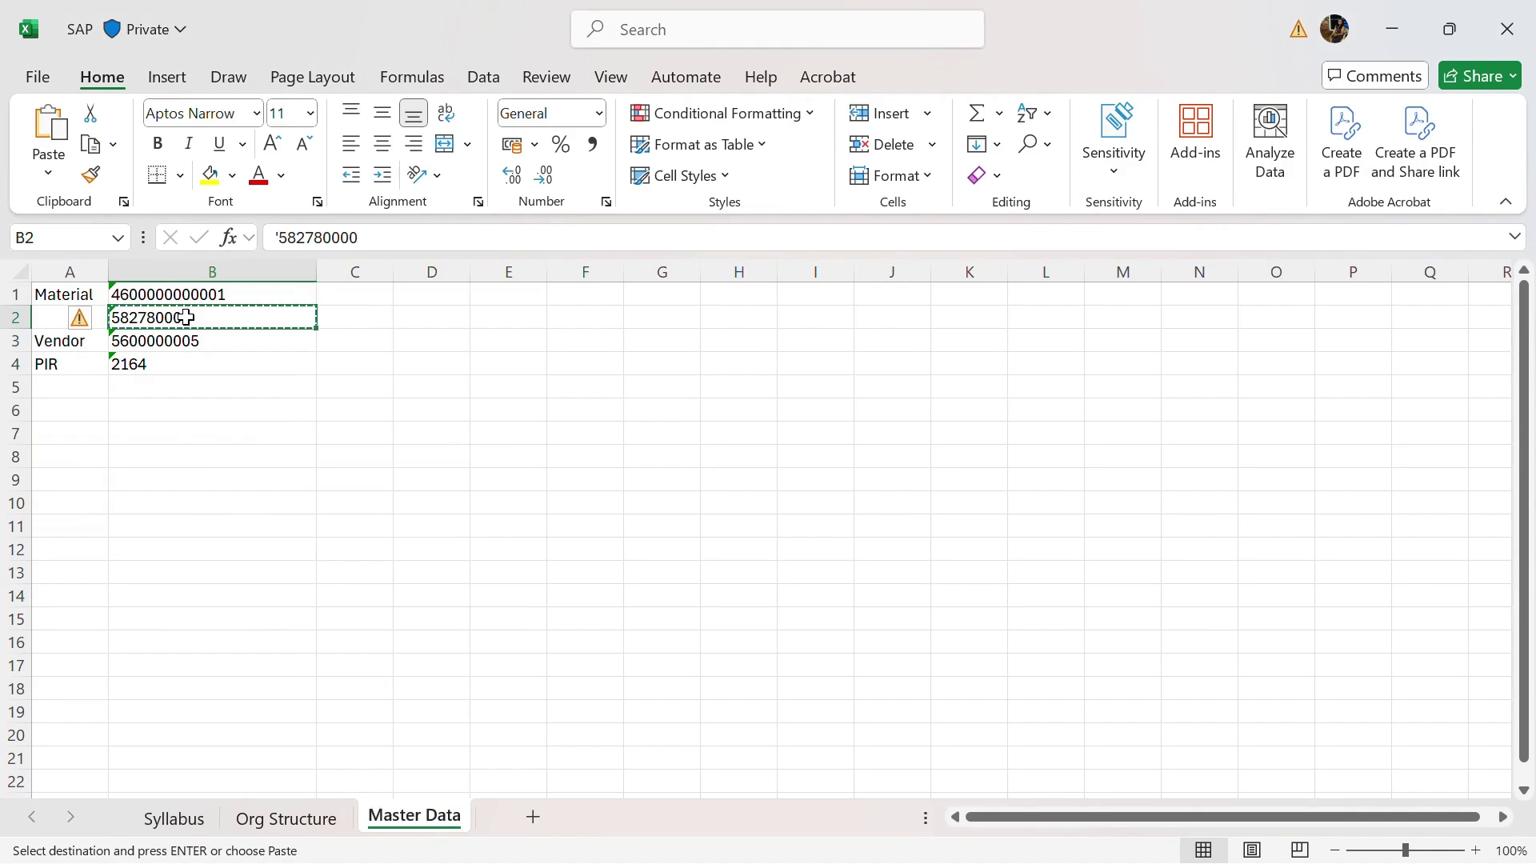
# Switch to SAP and, in a new session, run MM60 for material 582780000 to check its plant and material type
pyautogui.hotkey('alt', 'Tab')
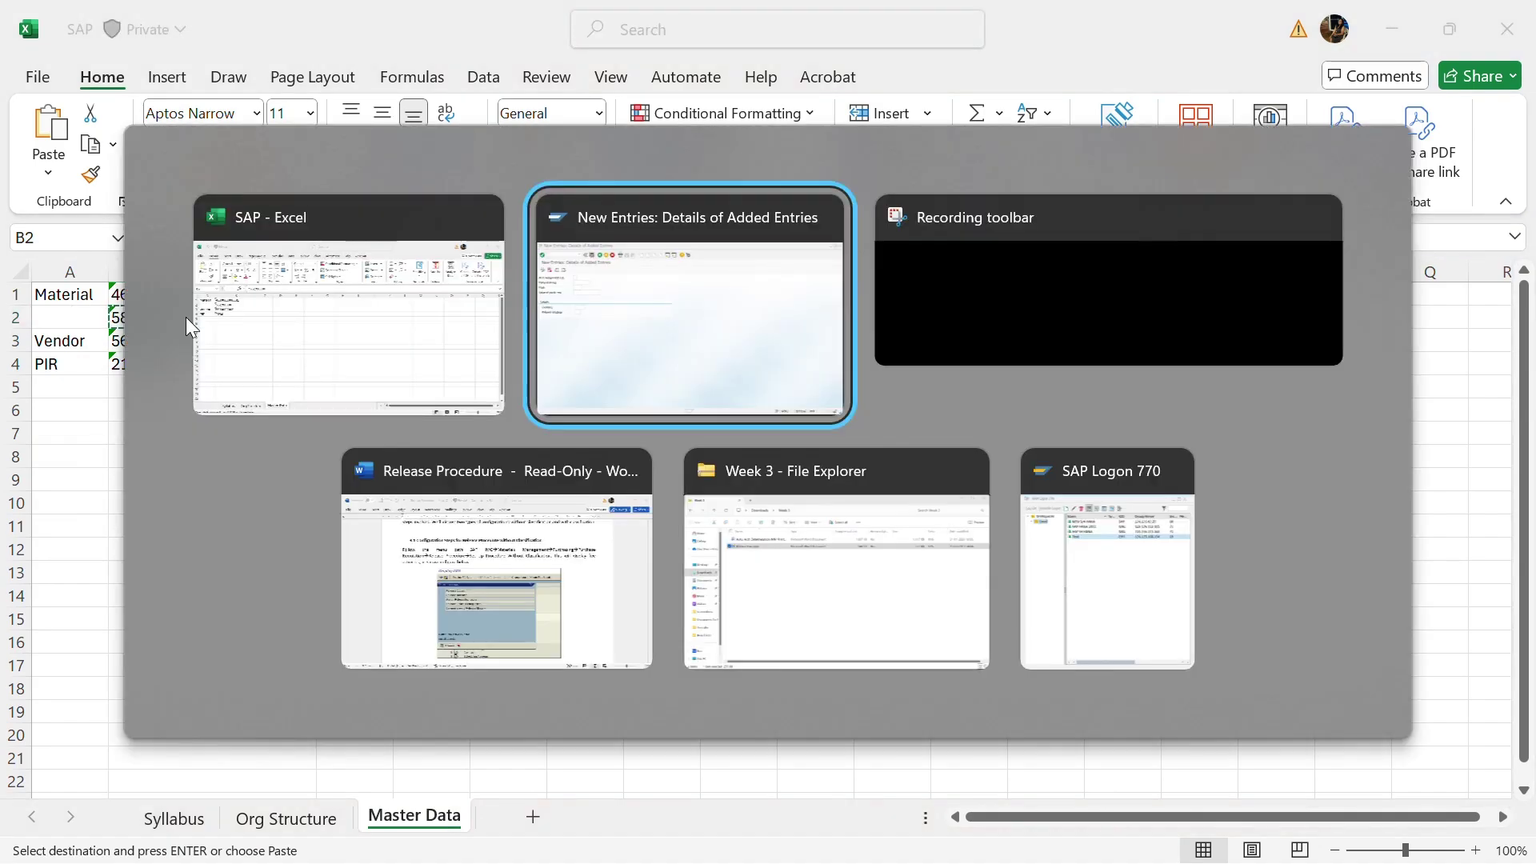
pyautogui.hotkey('ctrl', 'n')
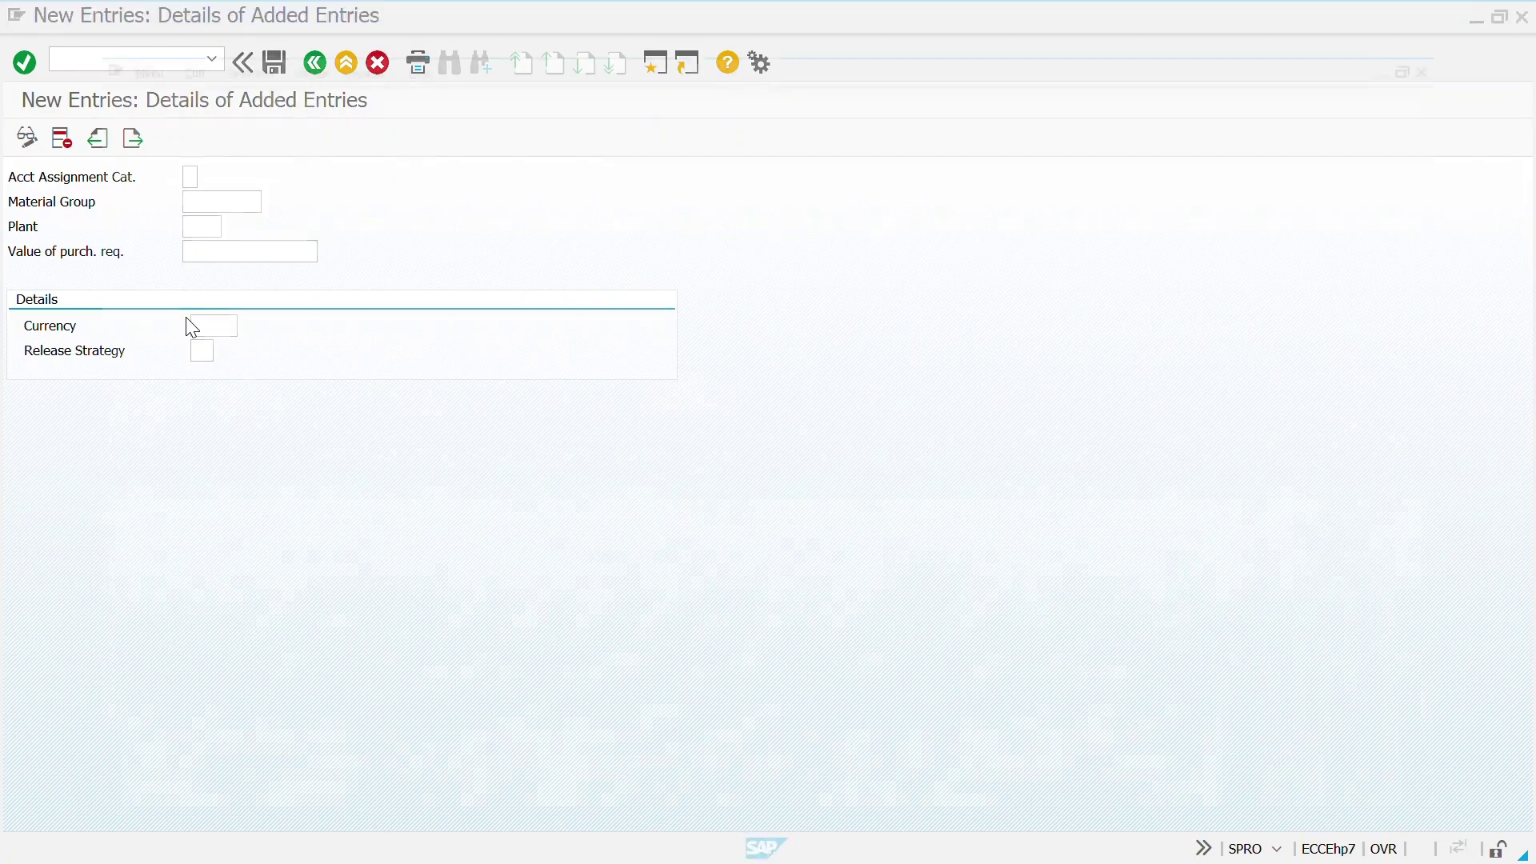
pyautogui.write('MM60')
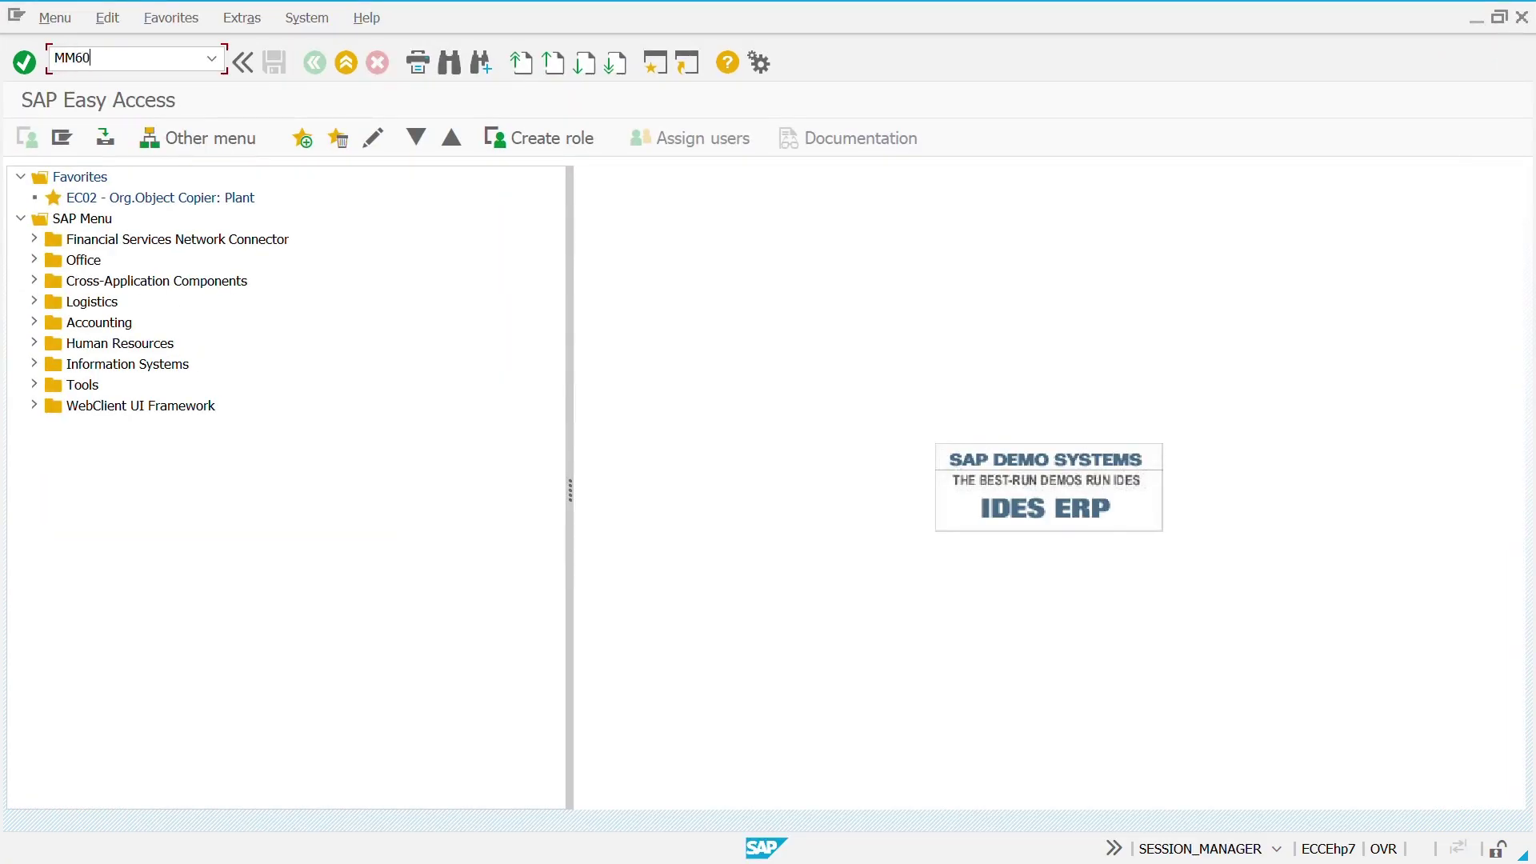
pyautogui.press('Return')
pyautogui.hotkey('ctrl', 'v')
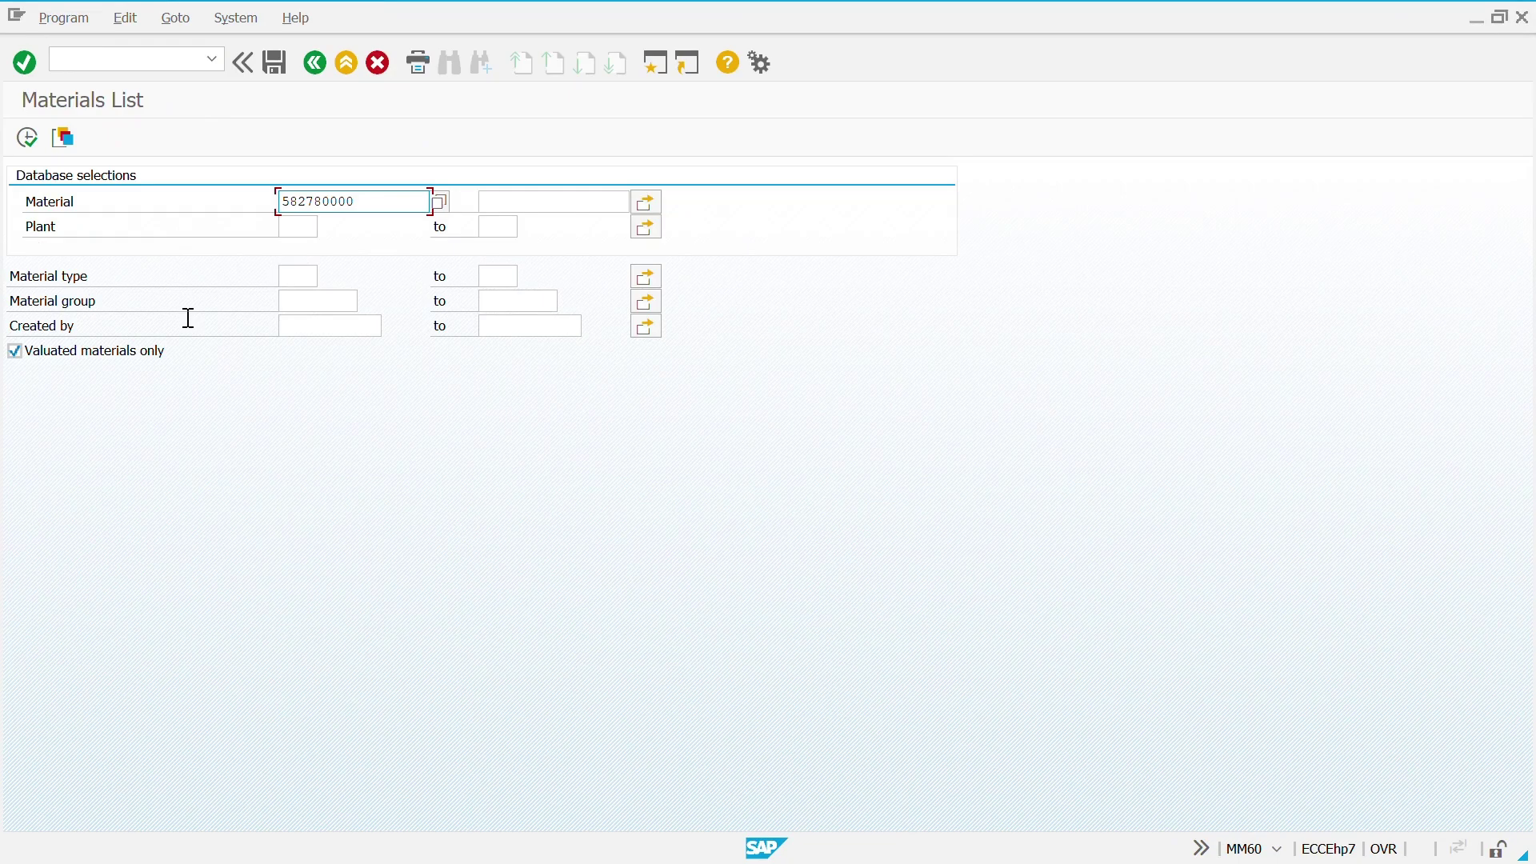
pyautogui.press('F8')
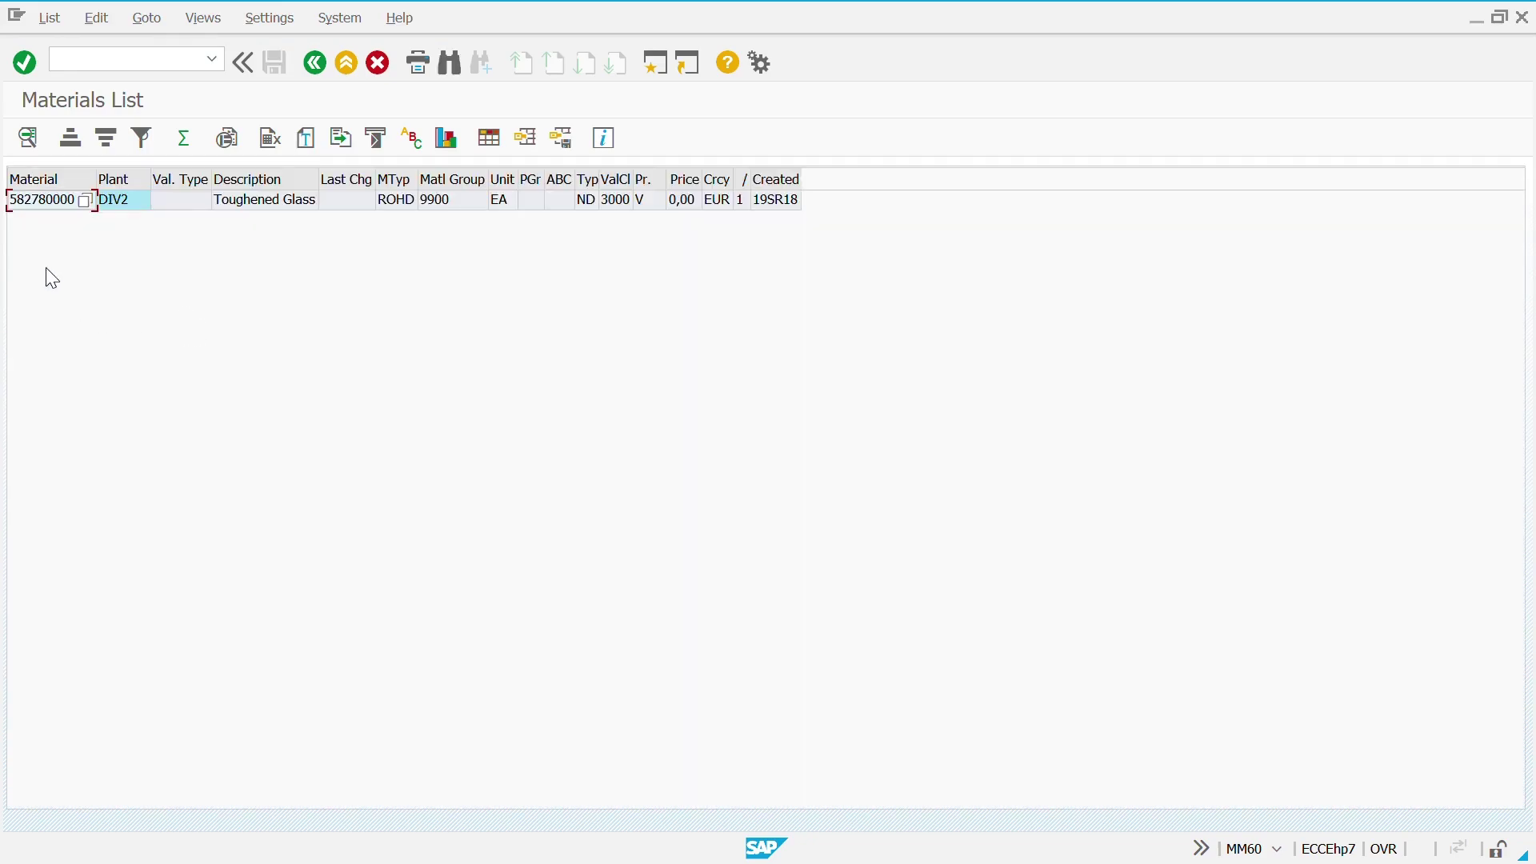
pyautogui.click(130, 203)
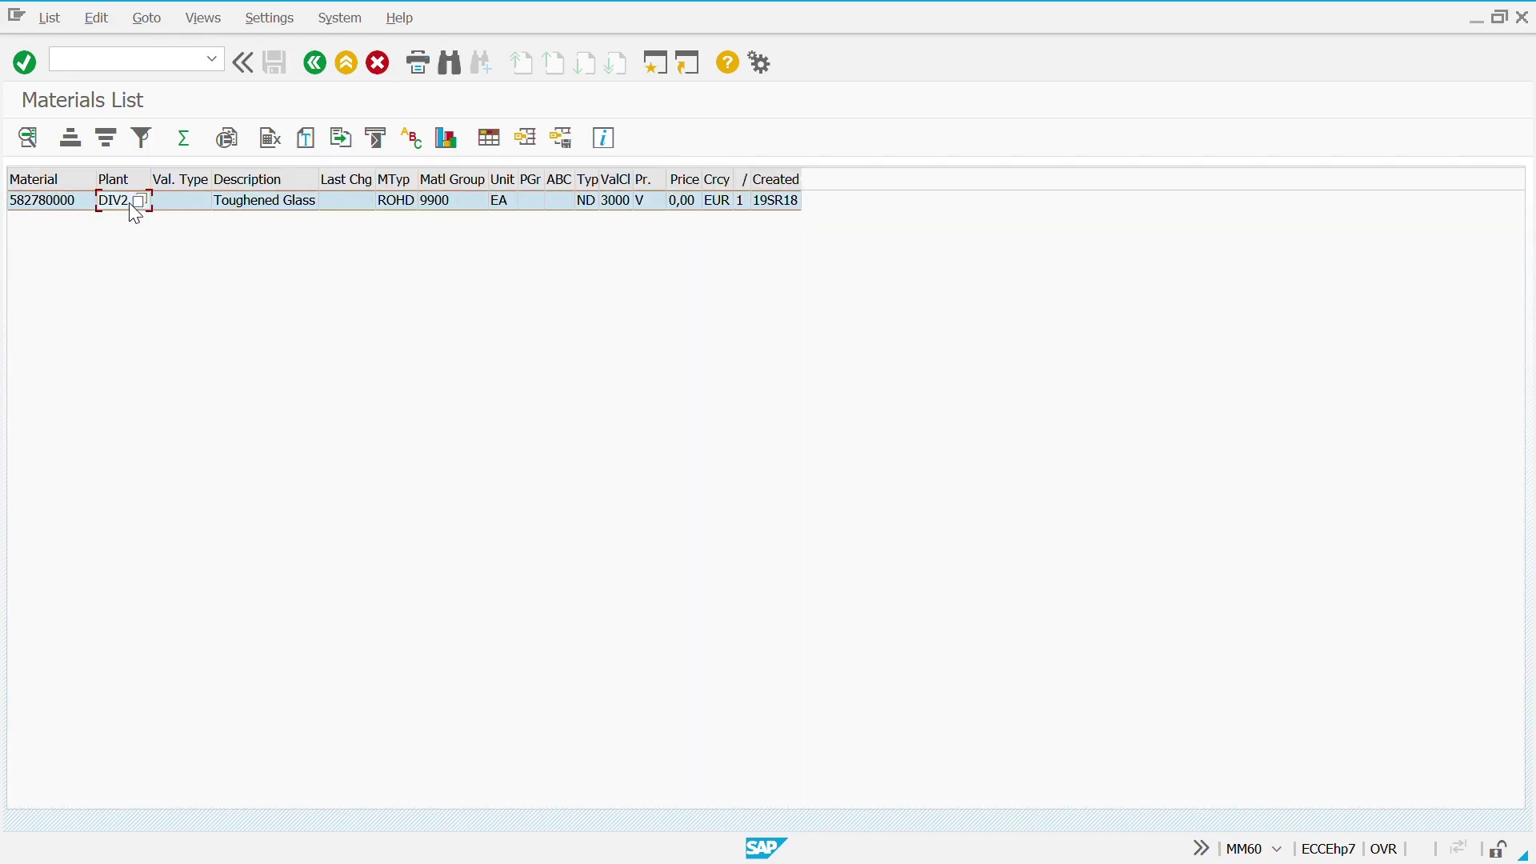
pyautogui.press('F10')
pyautogui.press('Escape')
pyautogui.click(400, 203)
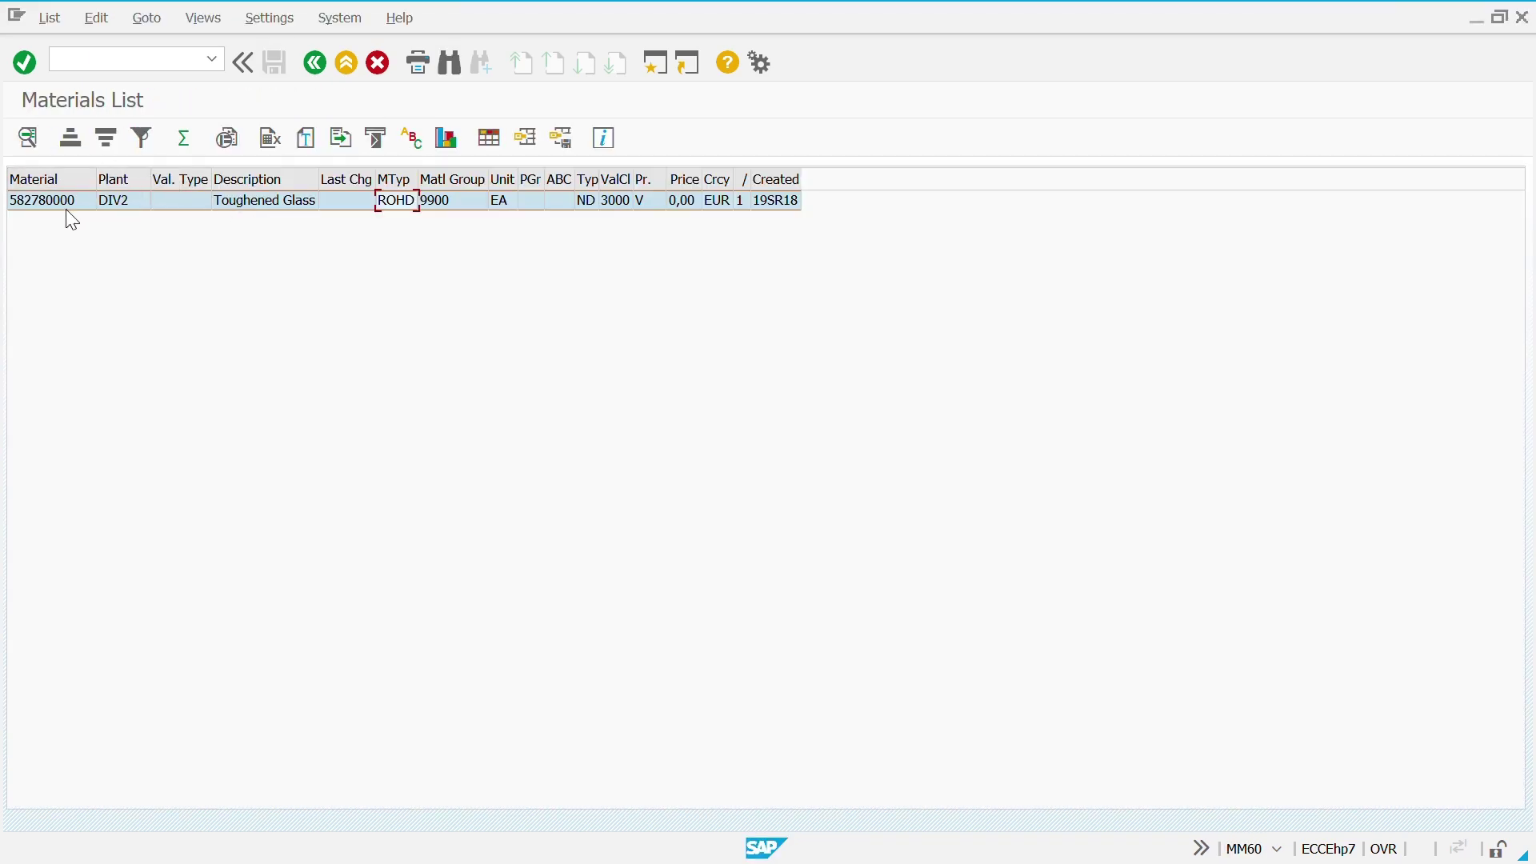
pyautogui.click(54, 205)
# Display the Basic Data 1 and 2 views of material 582780000 in MM03 to check its material group, and return to the new entry
pyautogui.press('F3')
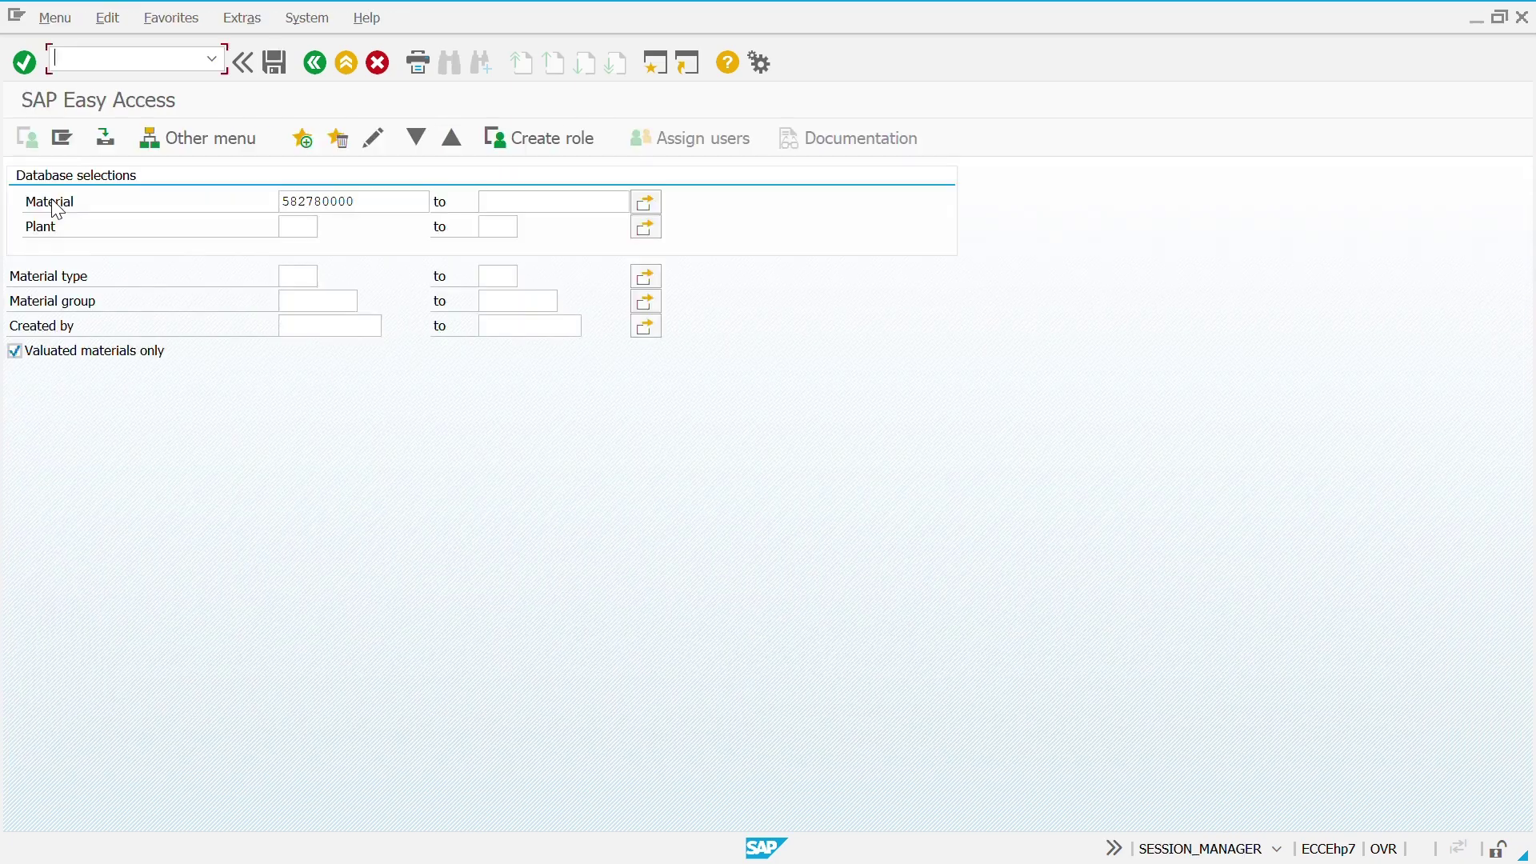
pyautogui.press('F3')
pyautogui.write('MM03')
pyautogui.press('Return')
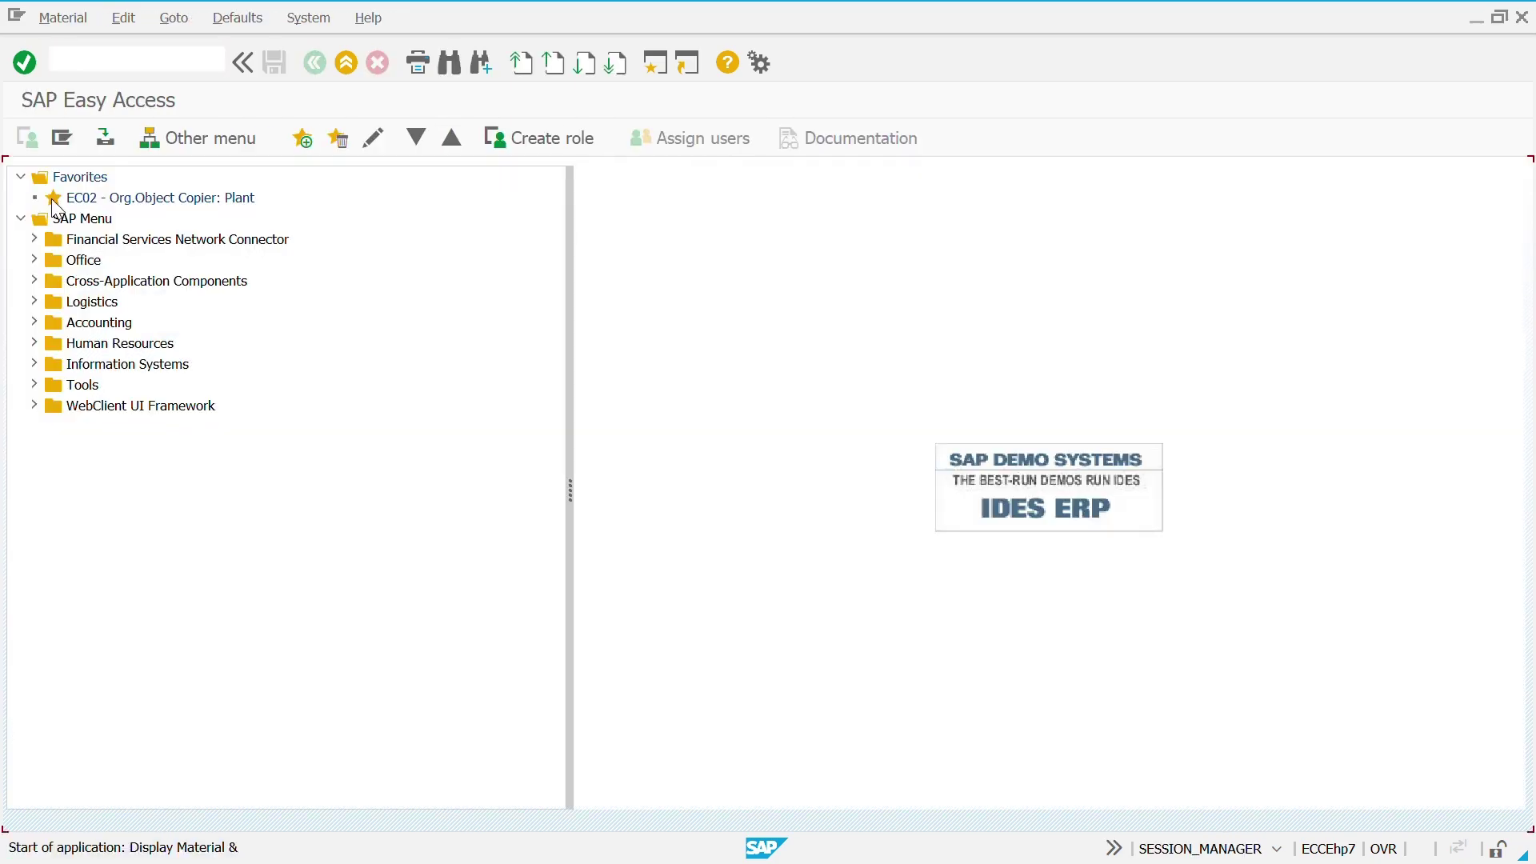
pyautogui.press('Return')
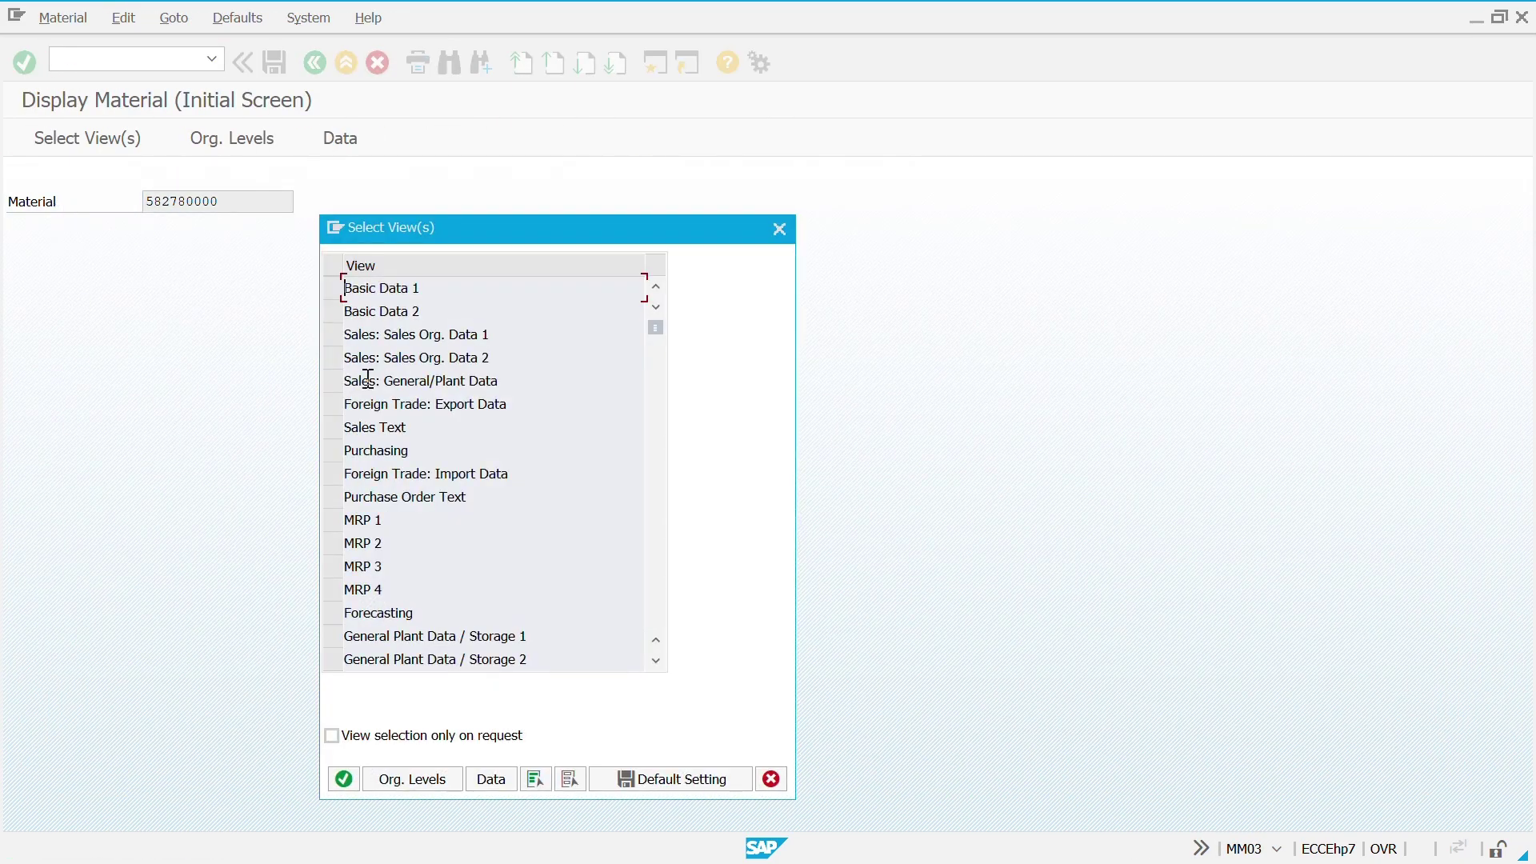
pyautogui.click(334, 312)
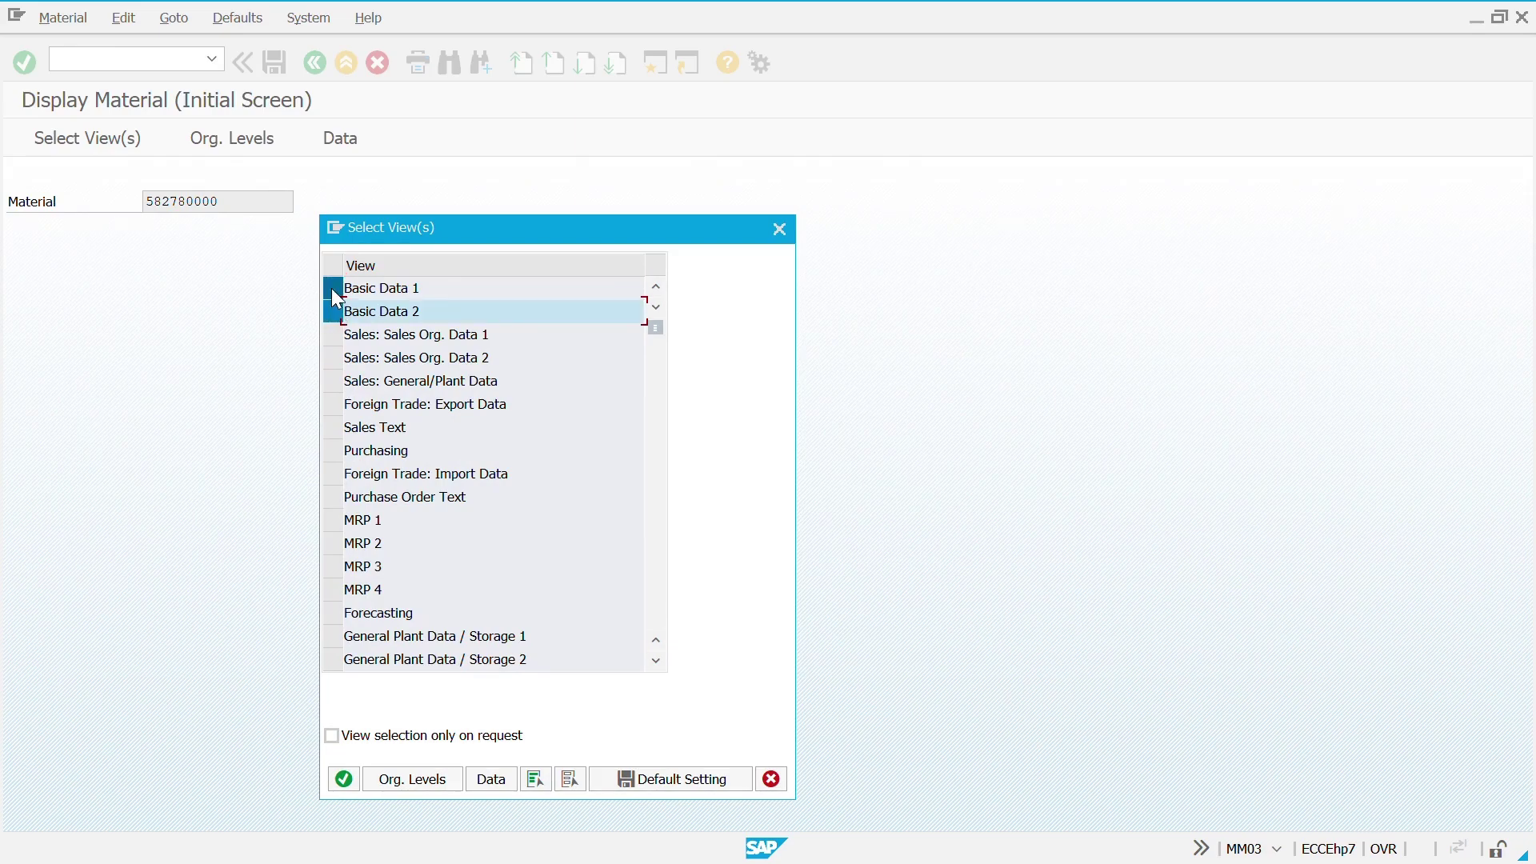
pyautogui.press('Return')
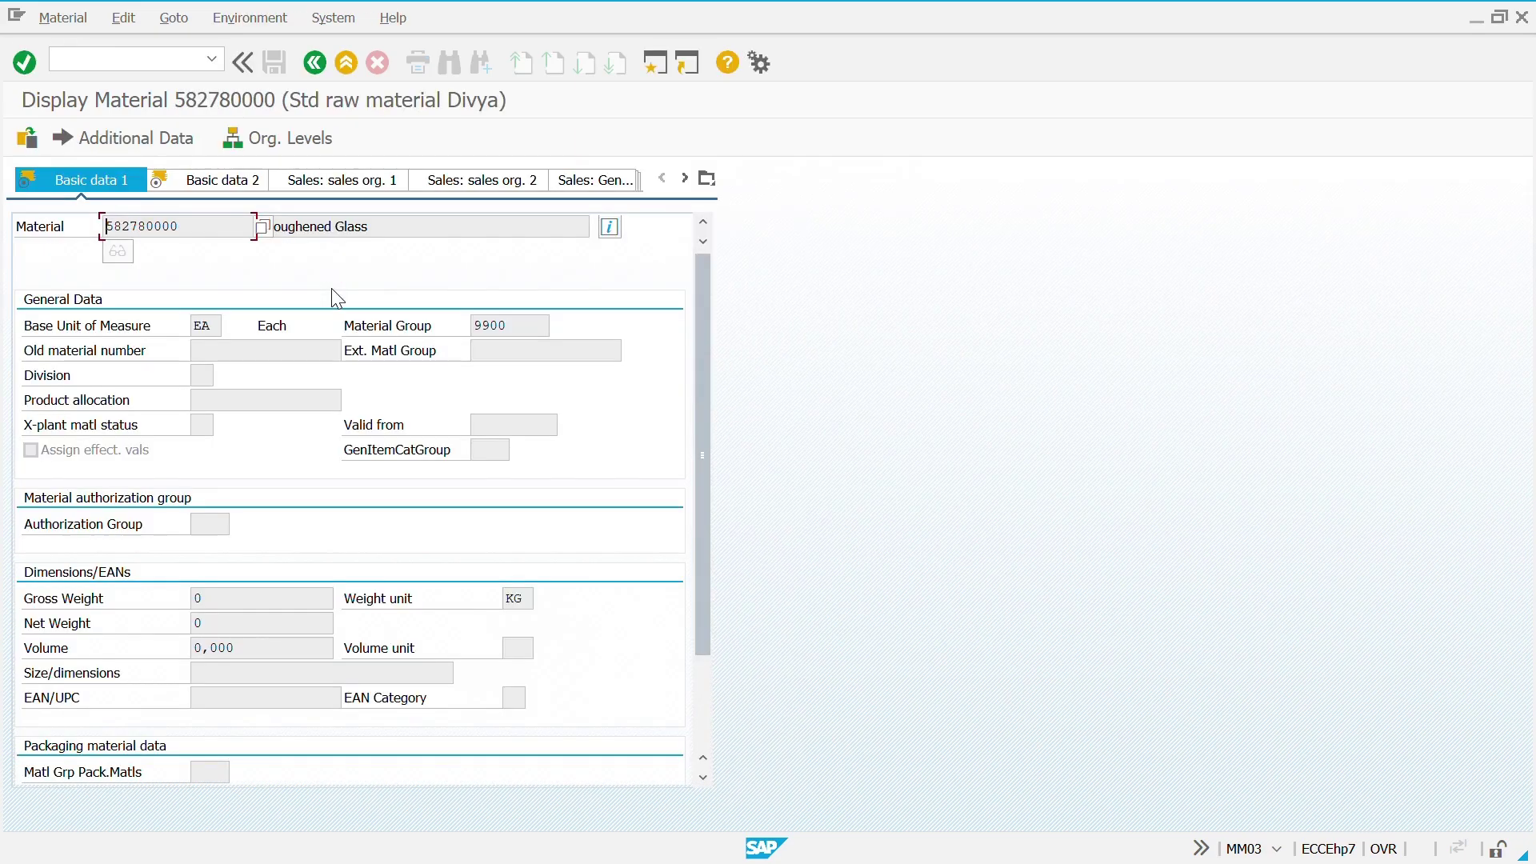
pyautogui.doubleClick(520, 323)
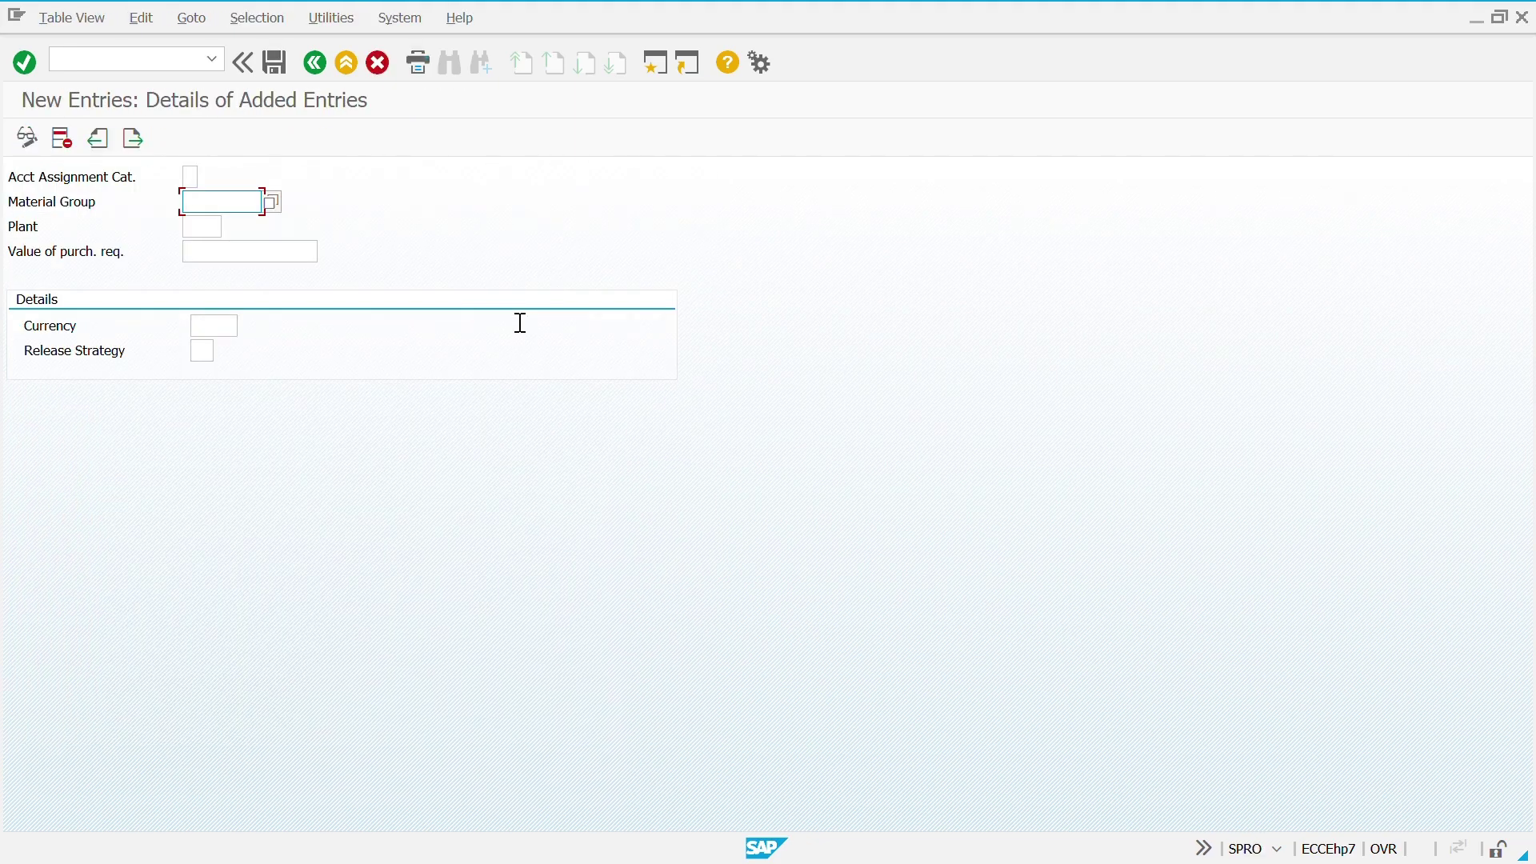
# Fill in the new entry with material group 9900, plant DIV2, requisition value 1000, currency USD and release strategy D1
pyautogui.write('9900')
pyautogui.press('Tab')
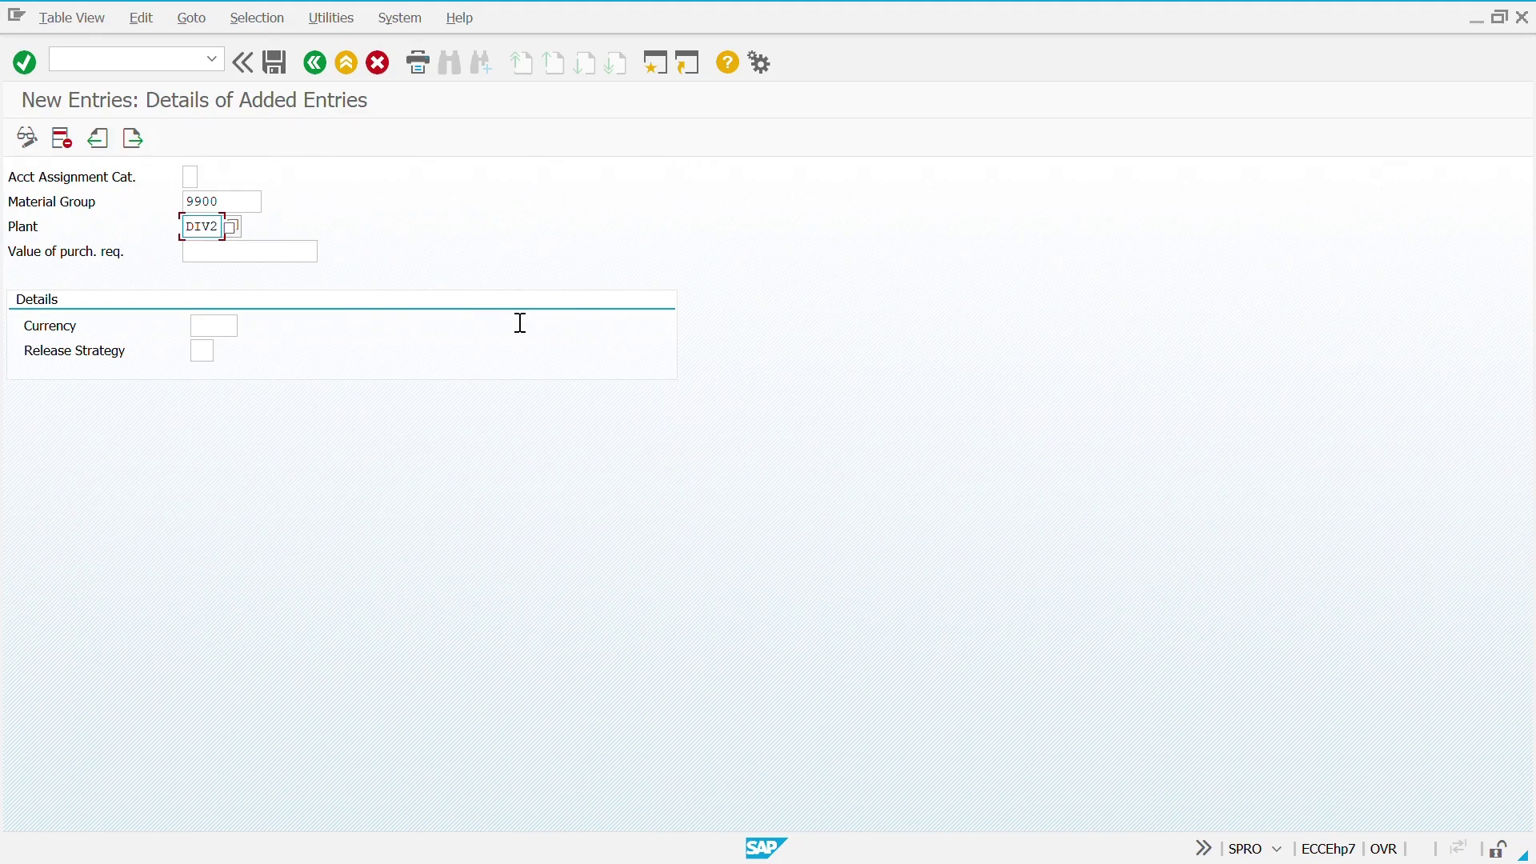
pyautogui.press('Tab')
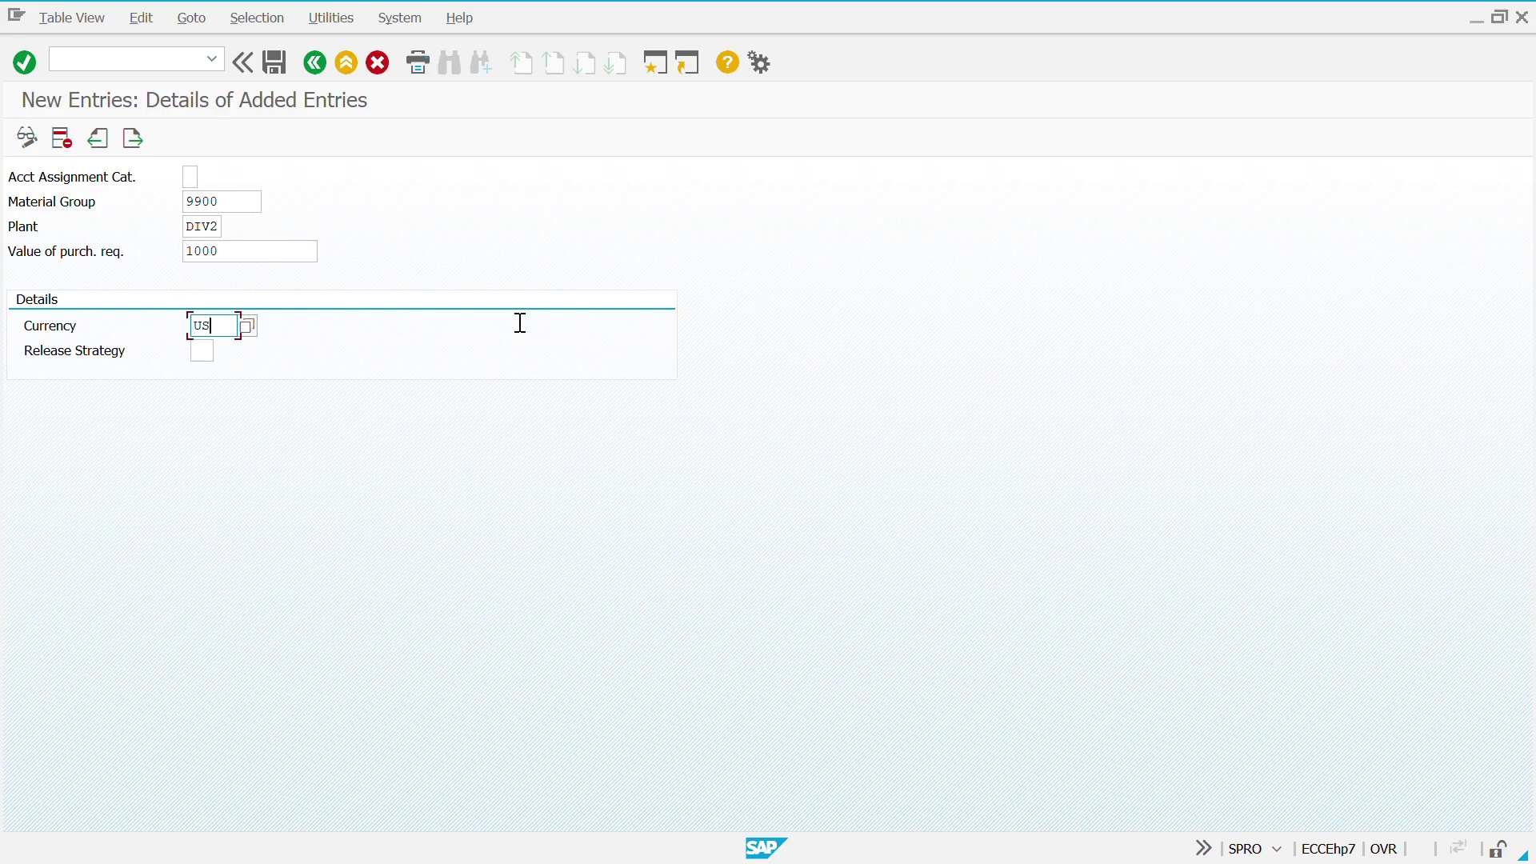
pyautogui.press('Tab')
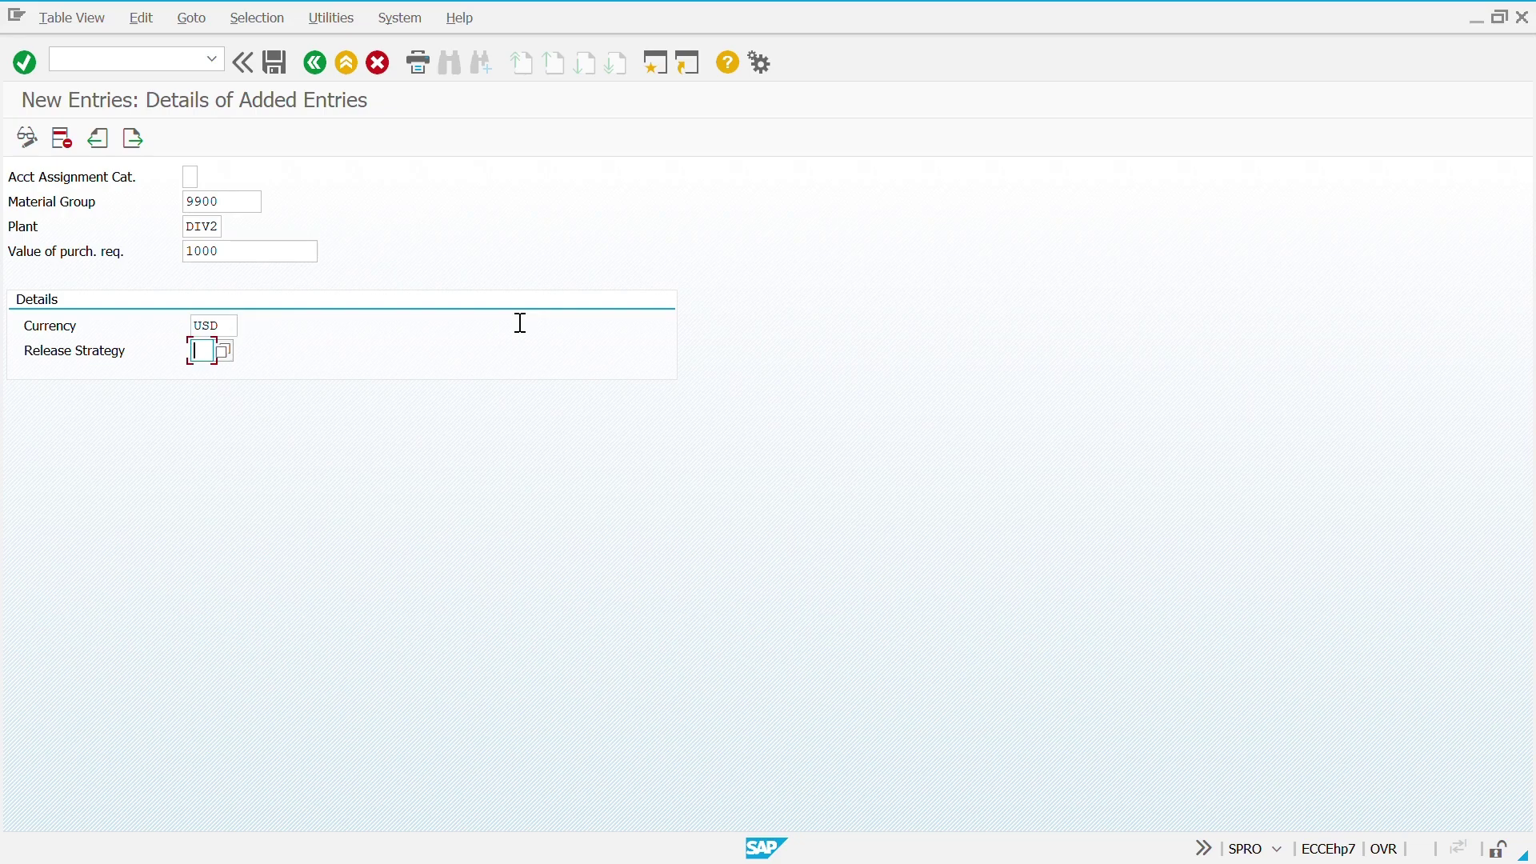
pyautogui.press('Return')
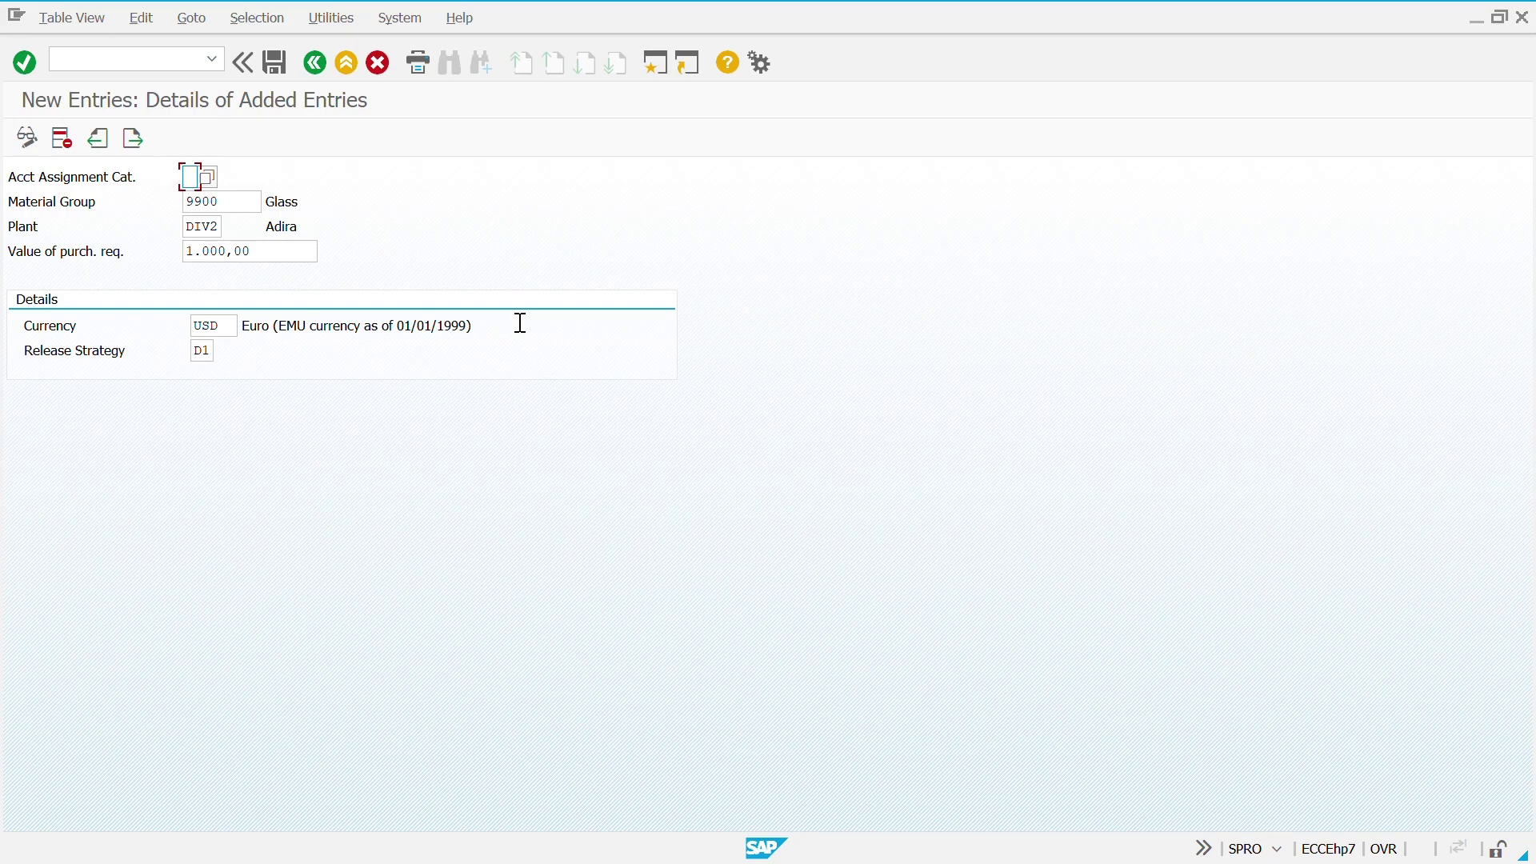
# Start another release strategy determination entry with material group 9900, plant DIV2 and requisition value 10000
pyautogui.click(131, 144)
pyautogui.click(216, 202)
pyautogui.write('9900')
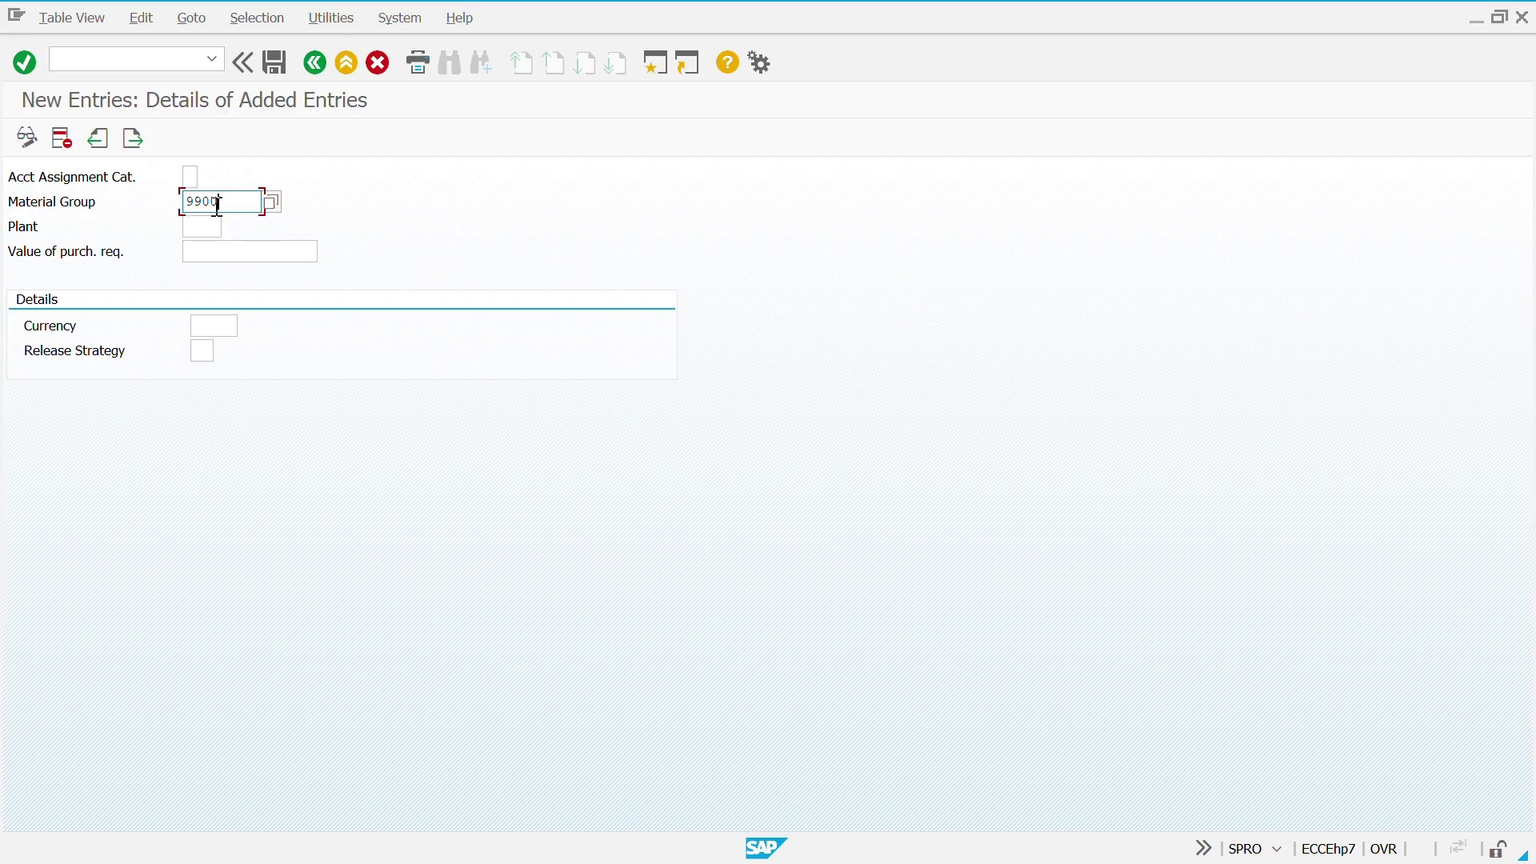
pyautogui.press('Tab')
pyautogui.press('Down')
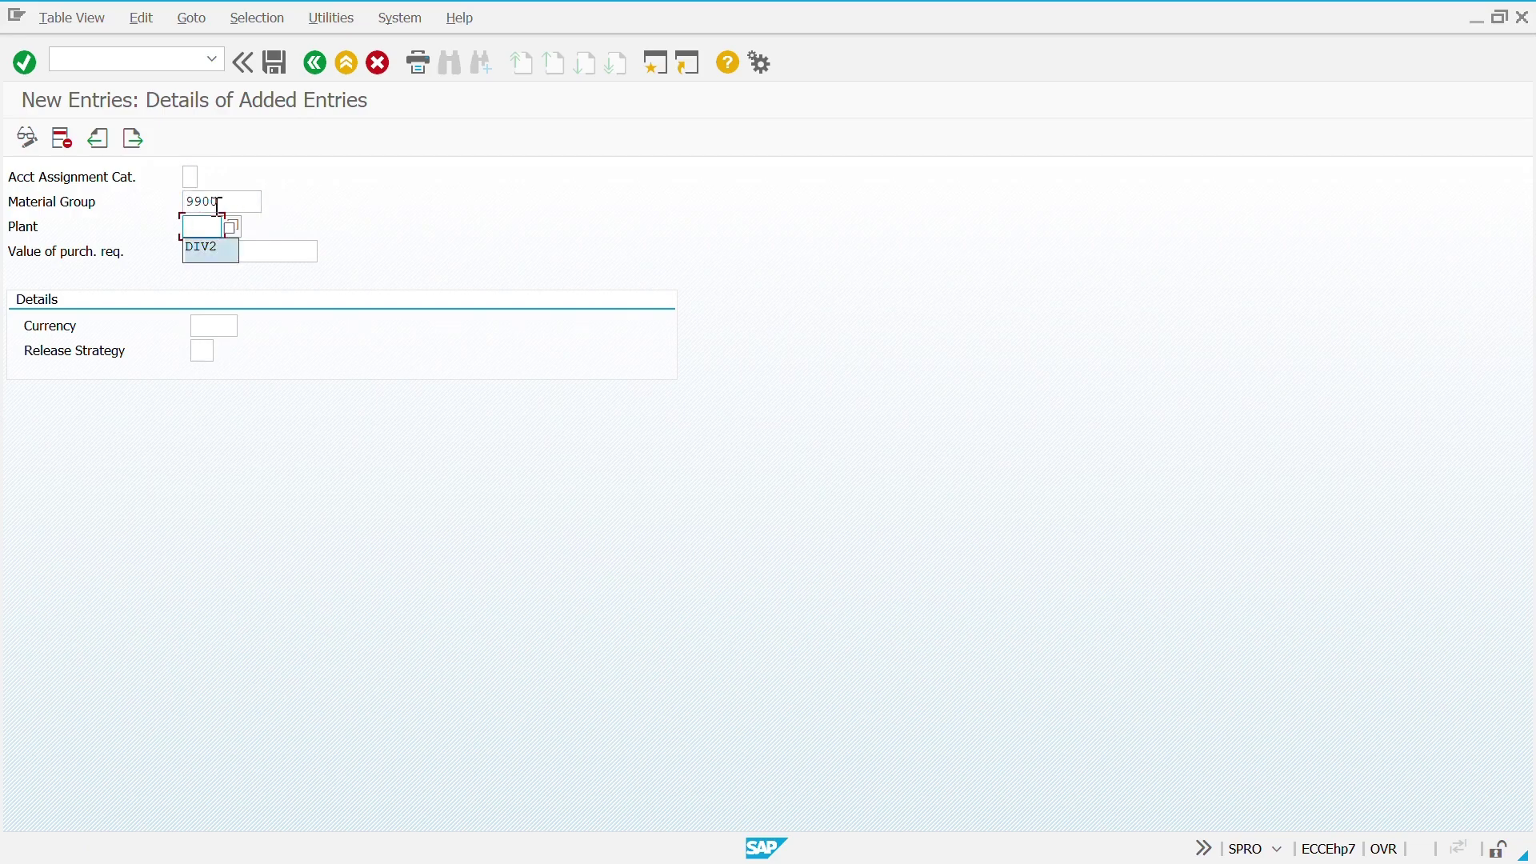
pyautogui.press('Return')
pyautogui.press('Tab')
pyautogui.press('Down')
pyautogui.press('Return')
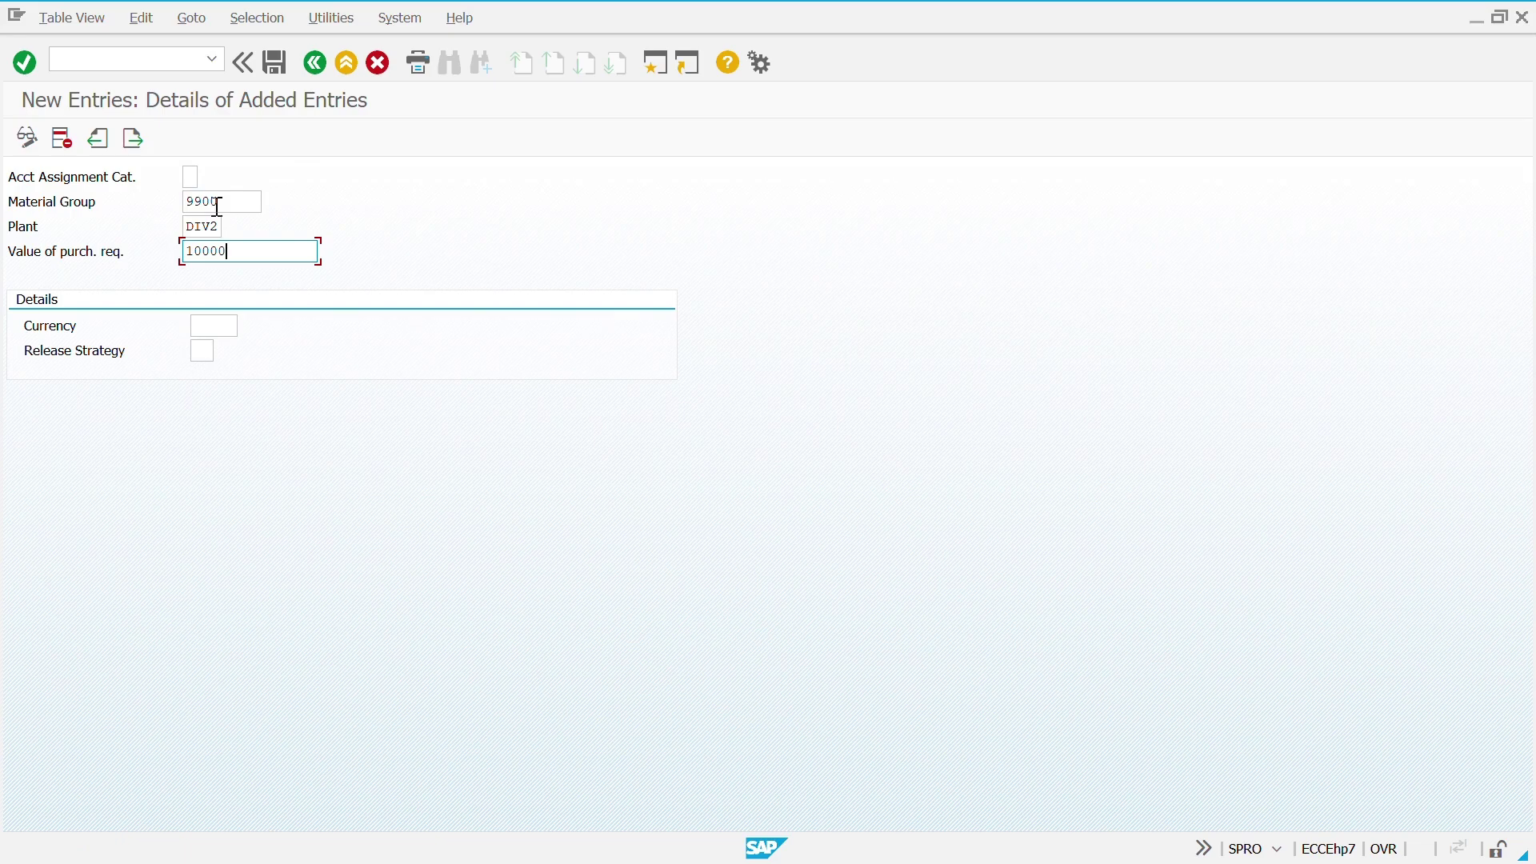
# Set the second entry's currency to USD and release strategy to D1, and save both entries to the proposed customizing request
pyautogui.press('Tab')
pyautogui.press('Down')
pyautogui.press('Return')
pyautogui.press('Tab')
pyautogui.press('Down')
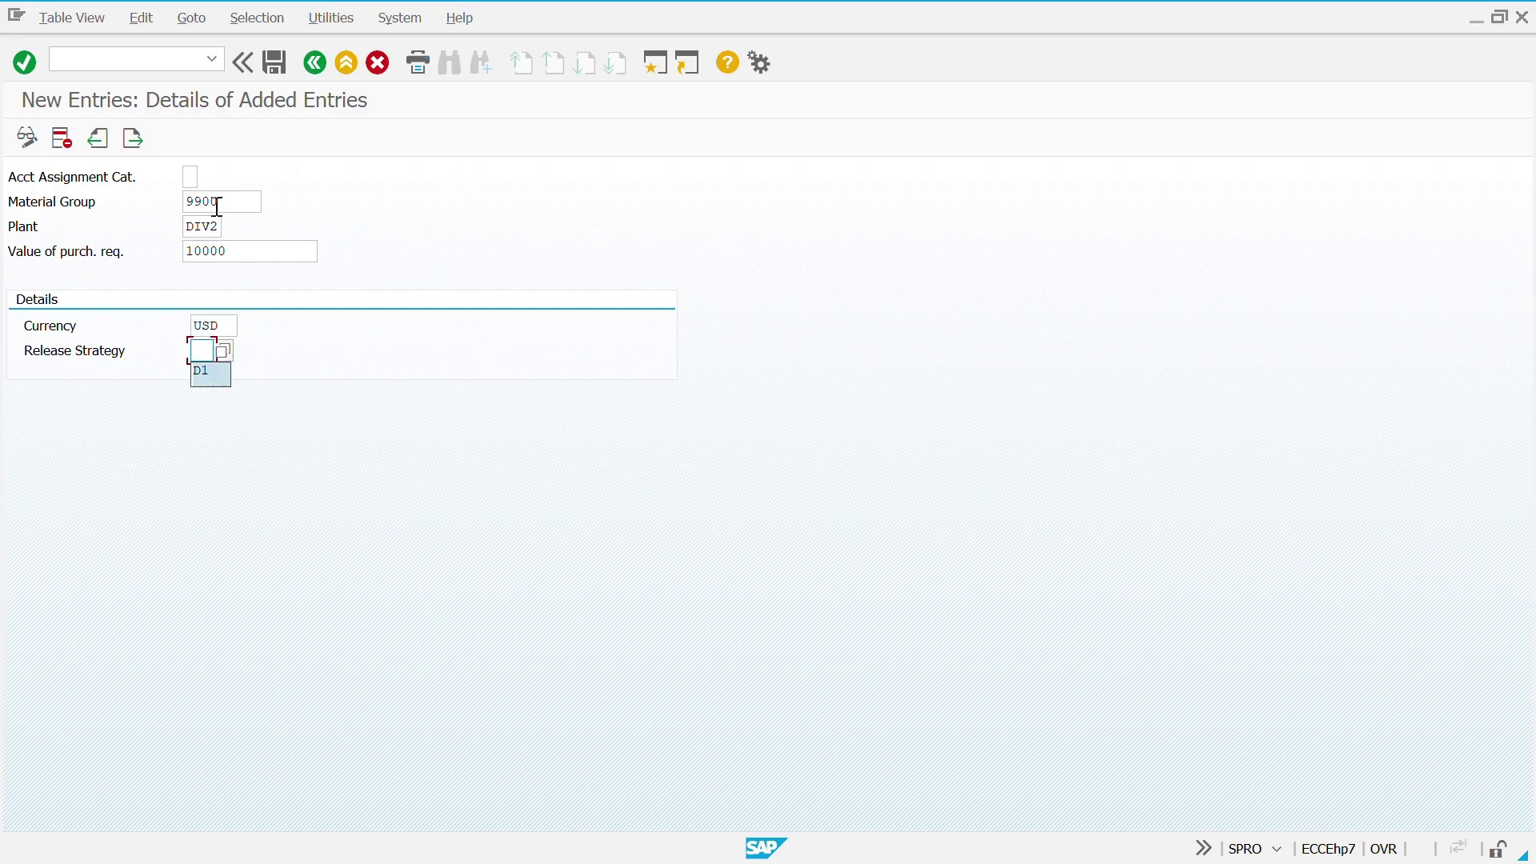
pyautogui.press('Return')
pyautogui.press('Return')
pyautogui.hotkey('ctrl', 's')
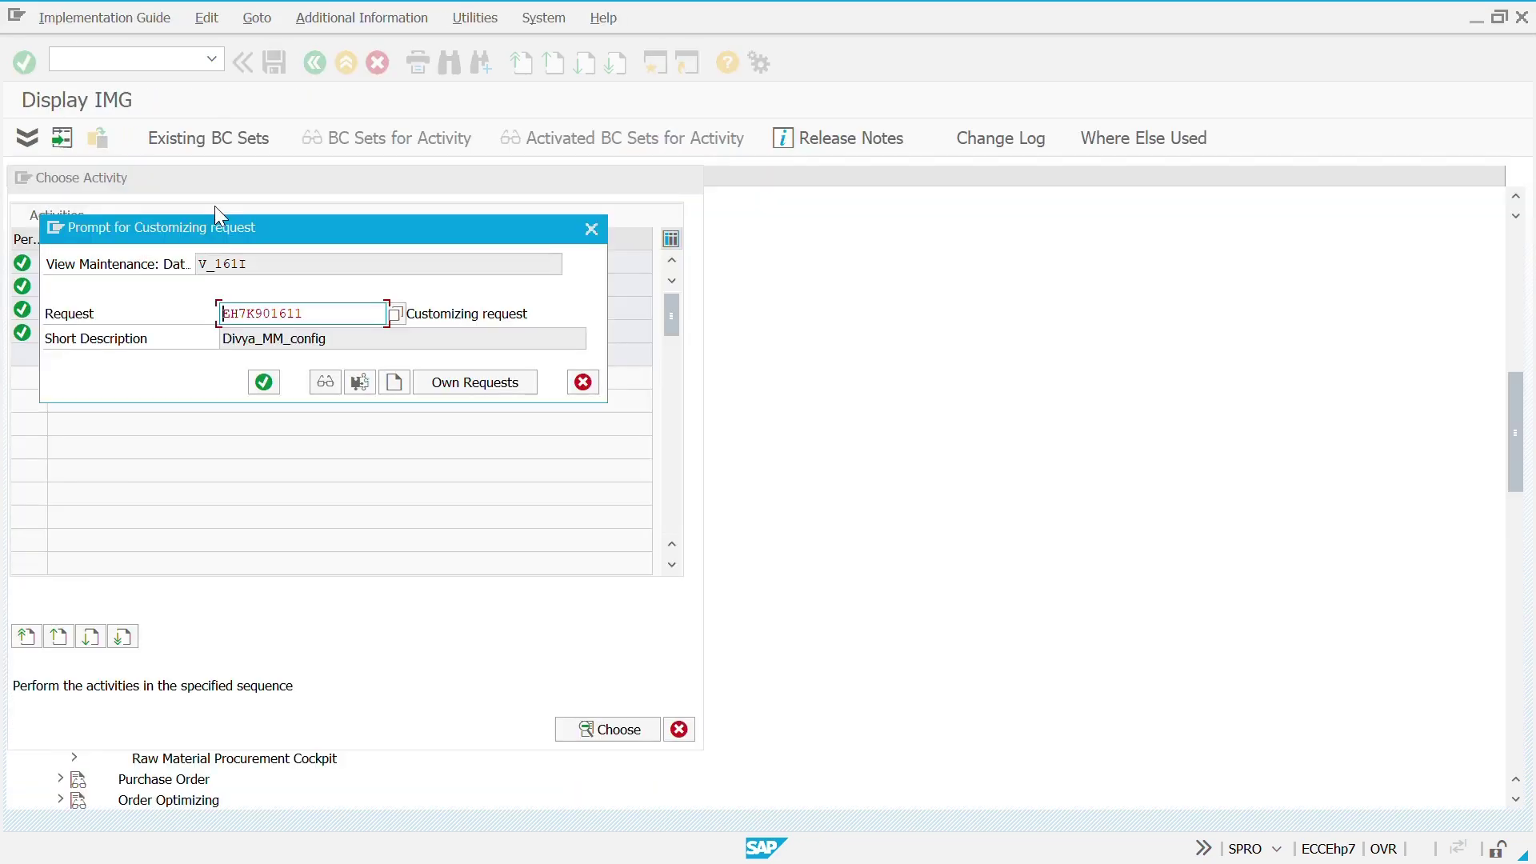
pyautogui.press('Return')
# Review the values, currencies and strategies in the Determination of Release Strategy overview, and close the activity list
pyautogui.press('F3')
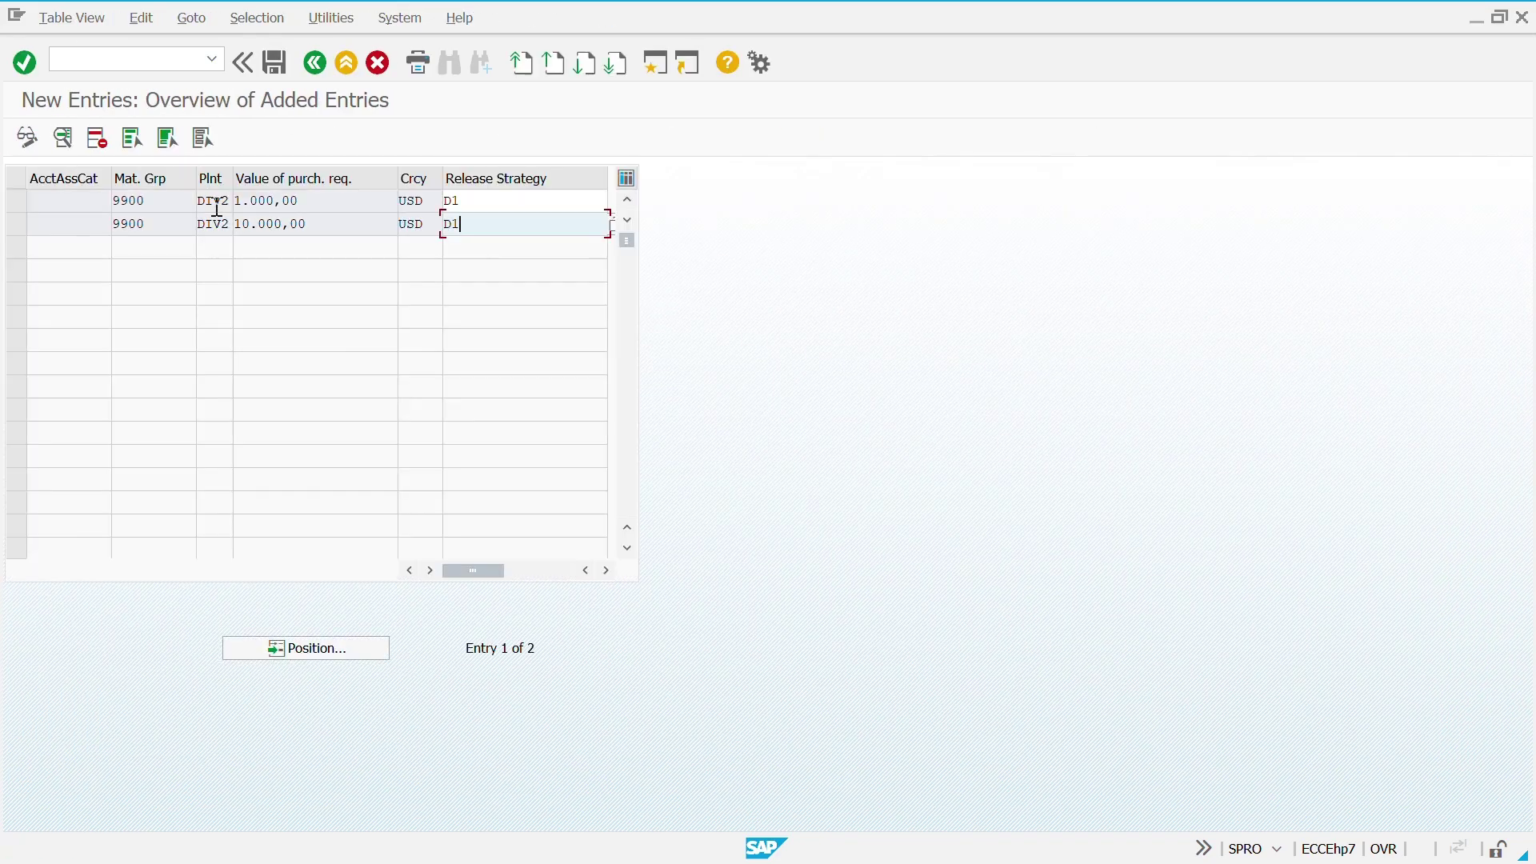
pyautogui.press('F3')
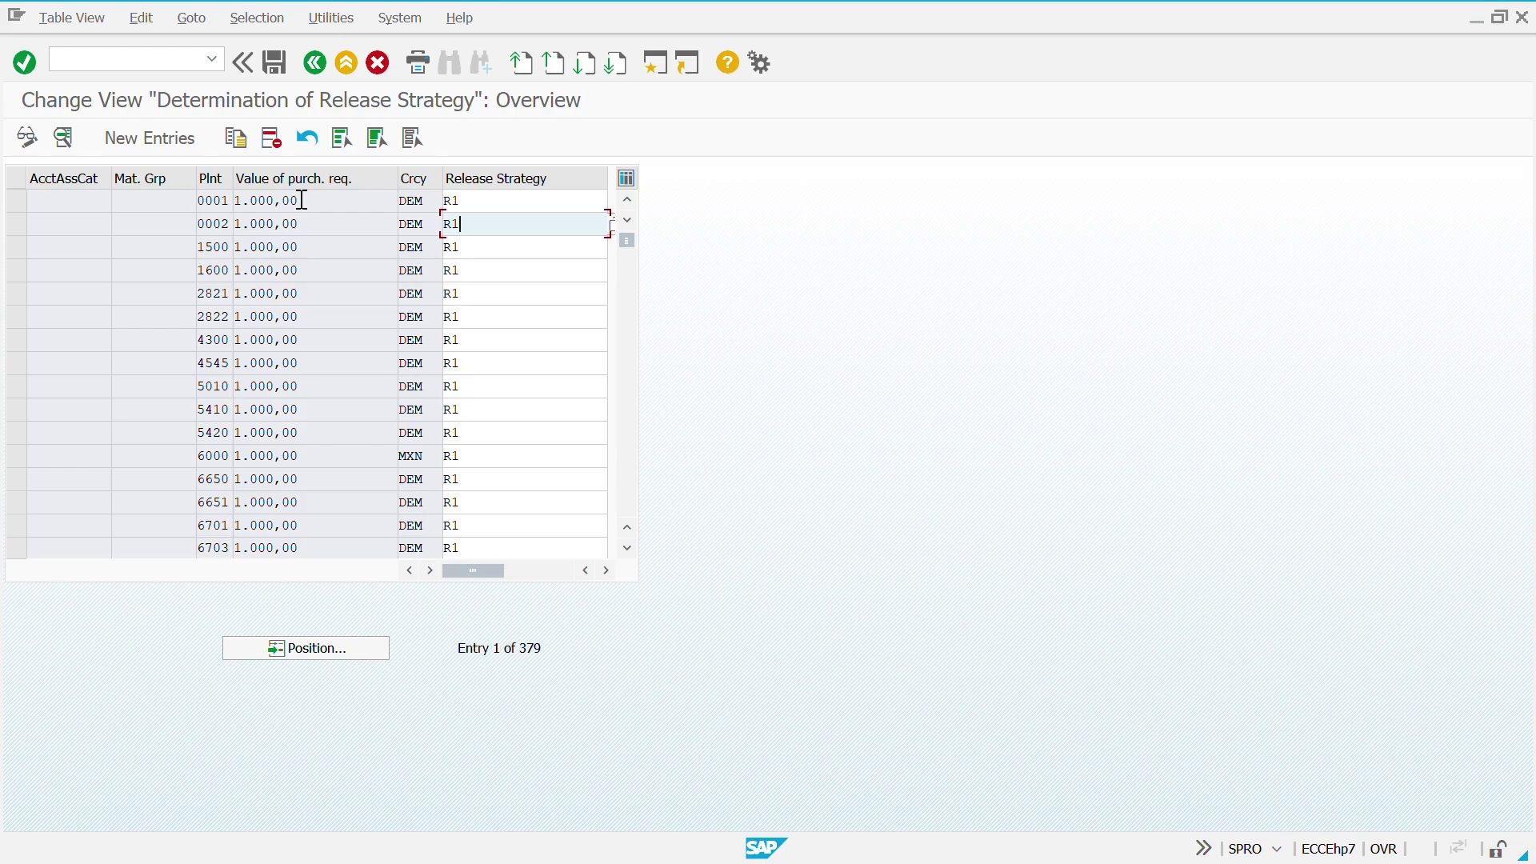
pyautogui.click(365, 199)
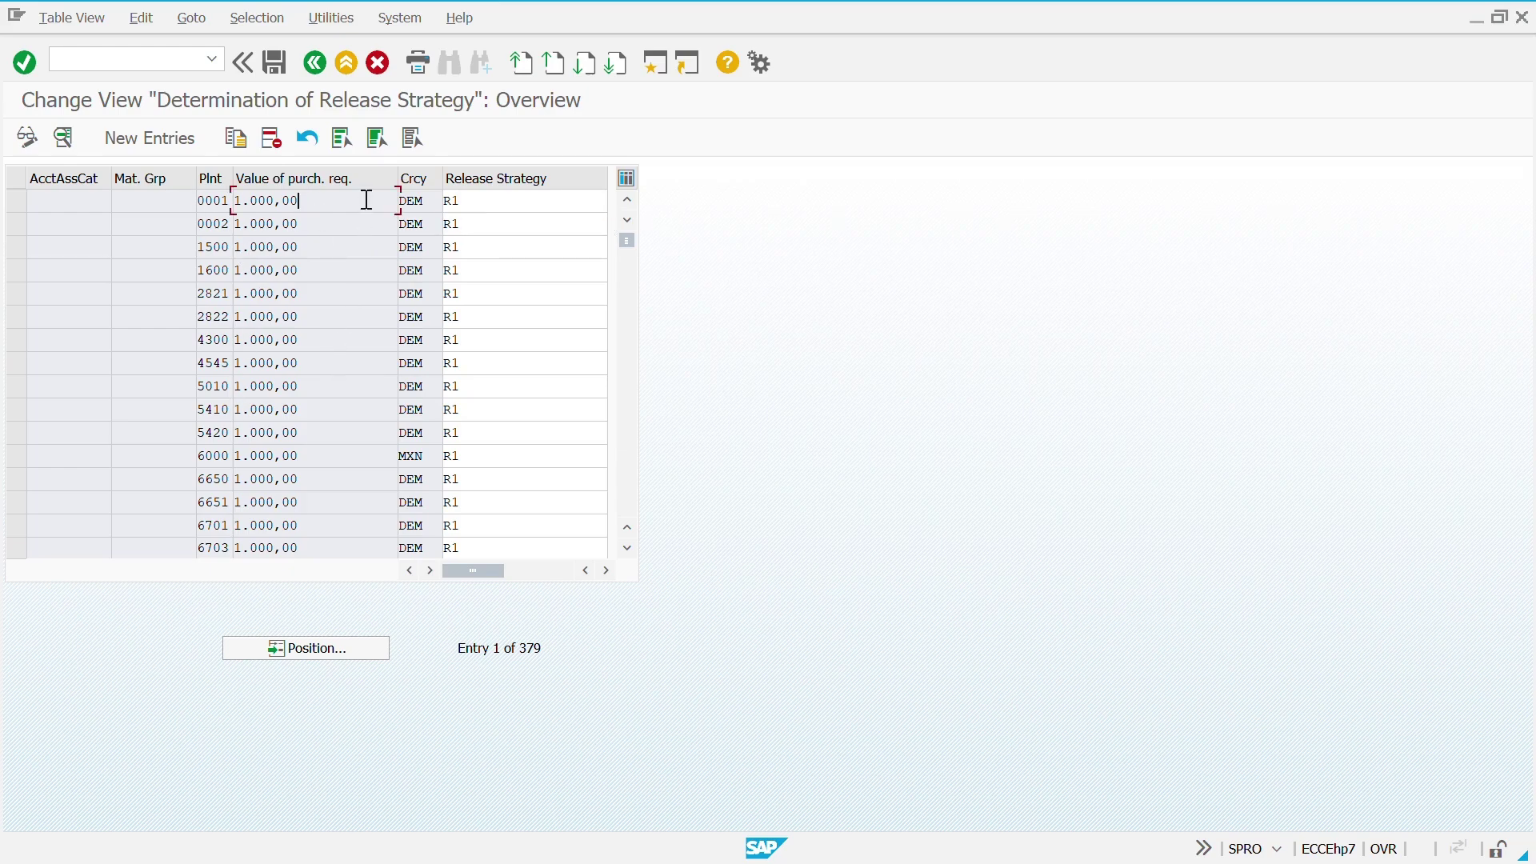
pyautogui.click(438, 206)
pyautogui.click(489, 207)
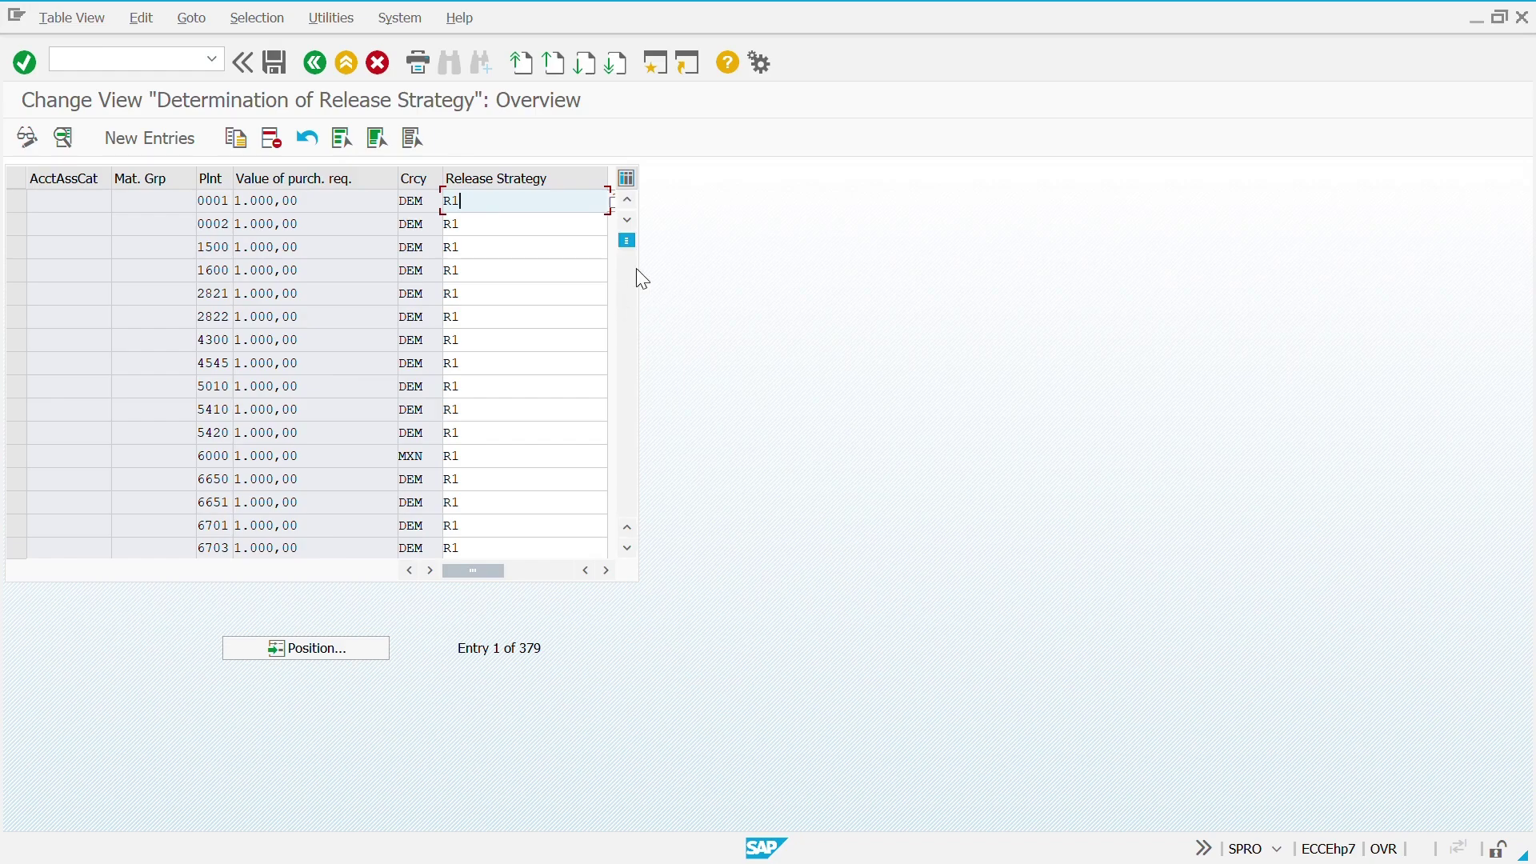
pyautogui.moveTo(632, 281); pyautogui.dragTo(631, 550)
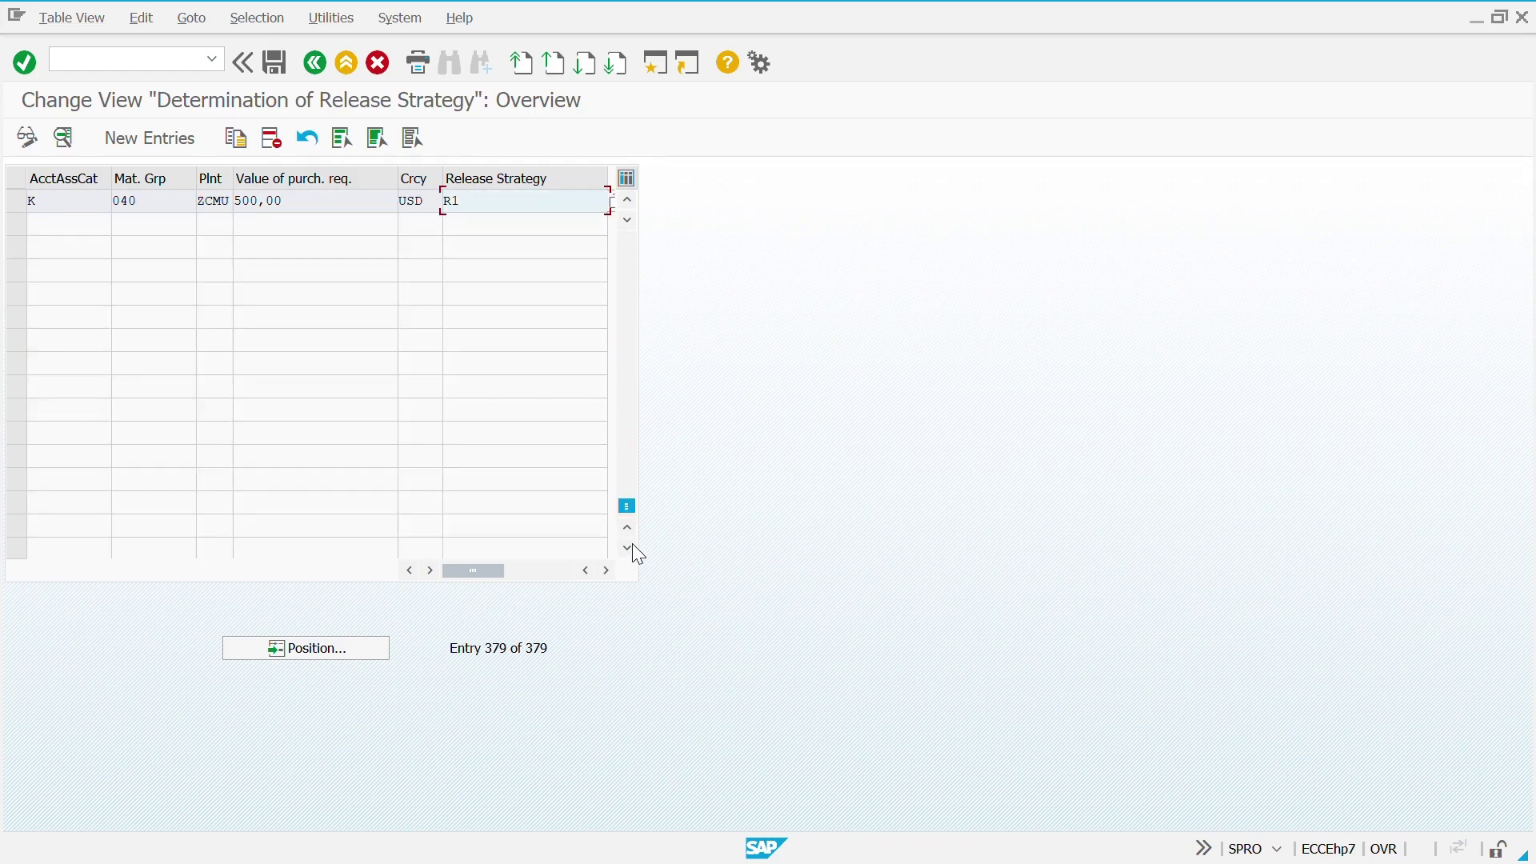
pyautogui.scroll(2, 507, 371)
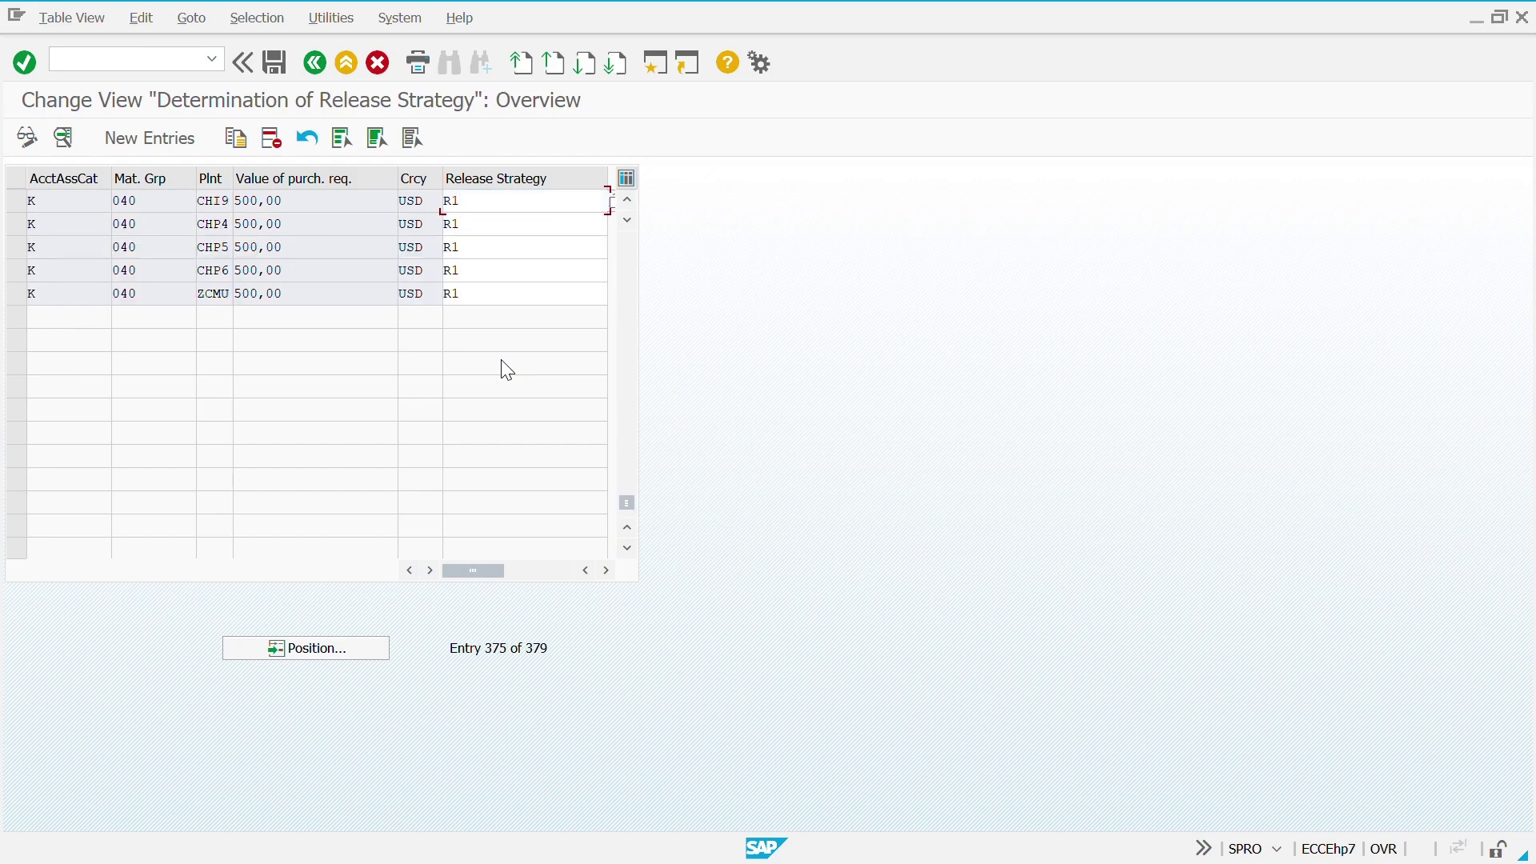
pyautogui.scroll(20, 507, 370)
pyautogui.scroll(20, 508, 370)
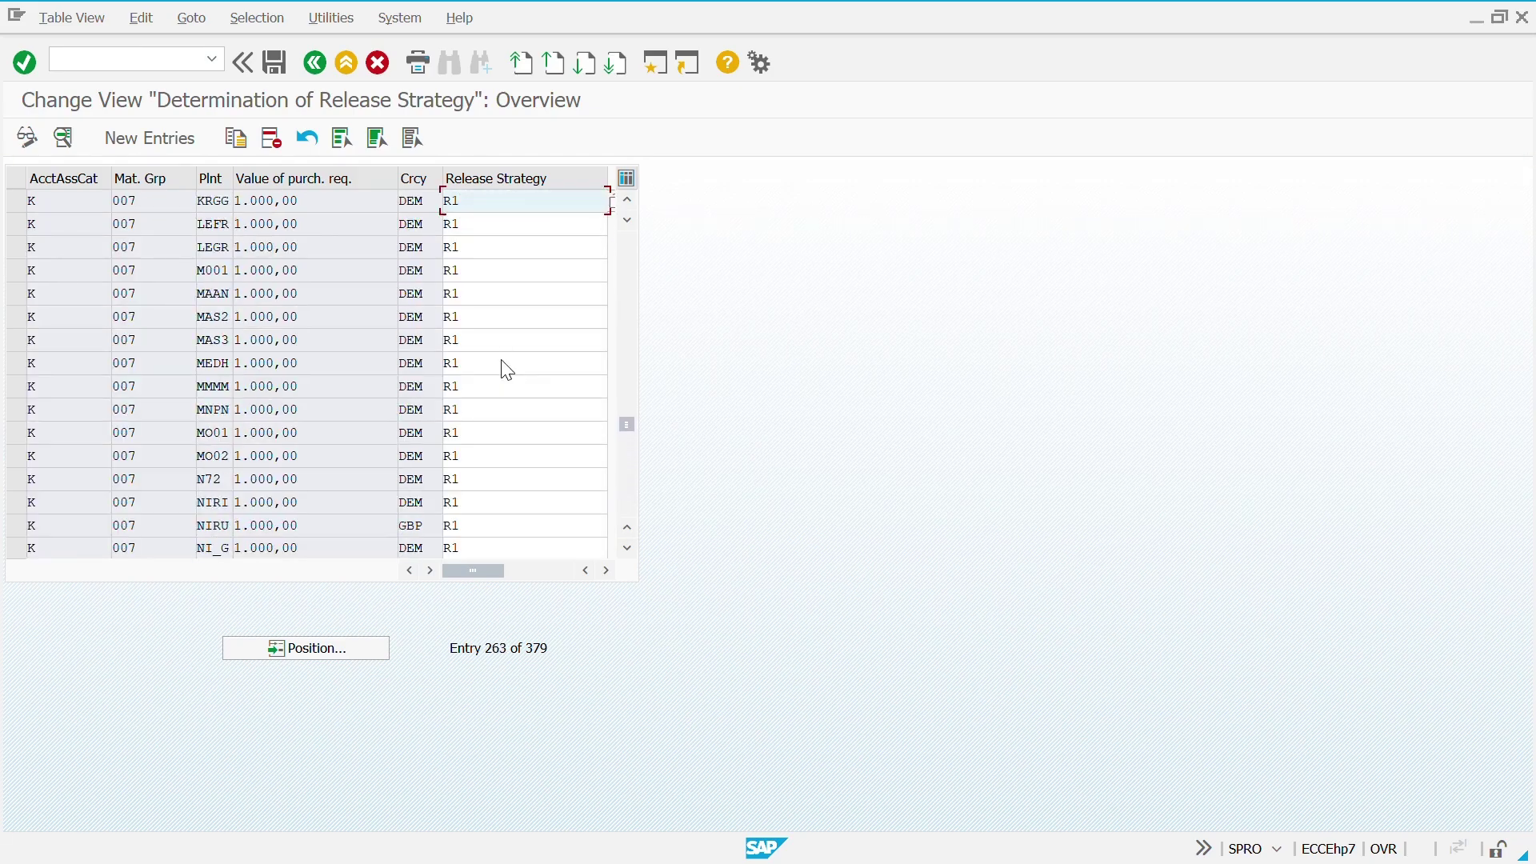
pyautogui.press('F3')
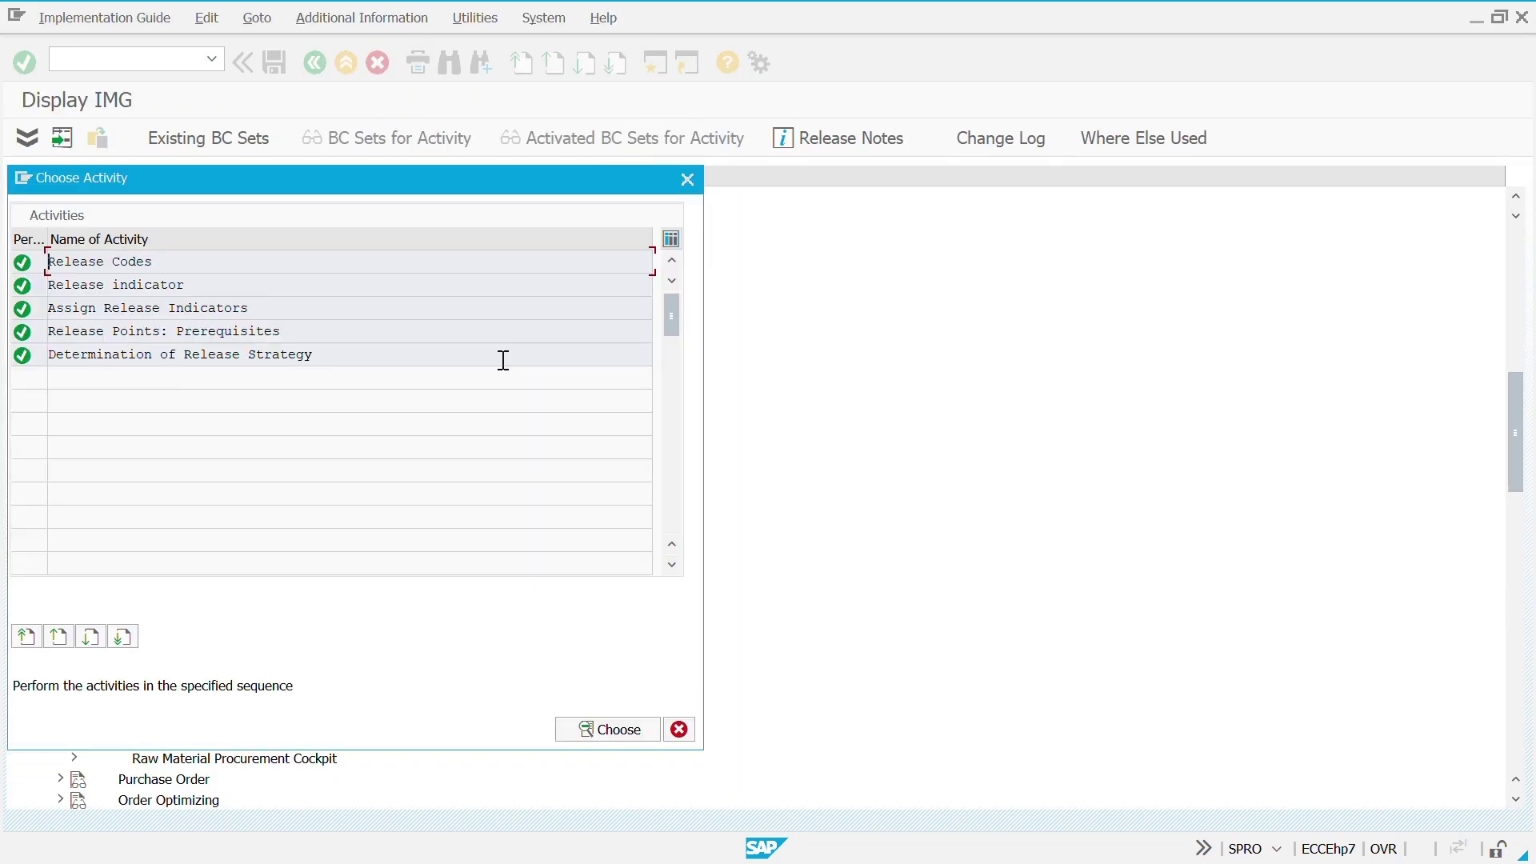
pyautogui.press('Escape')
# Switch to the Release Procedure document in Word and review its sections on release codes and release indicators
pyautogui.hotkey('alt', 'Tab')
pyautogui.hotkey('alt', 'Tab')
pyautogui.hotkey('alt', 'Tab')
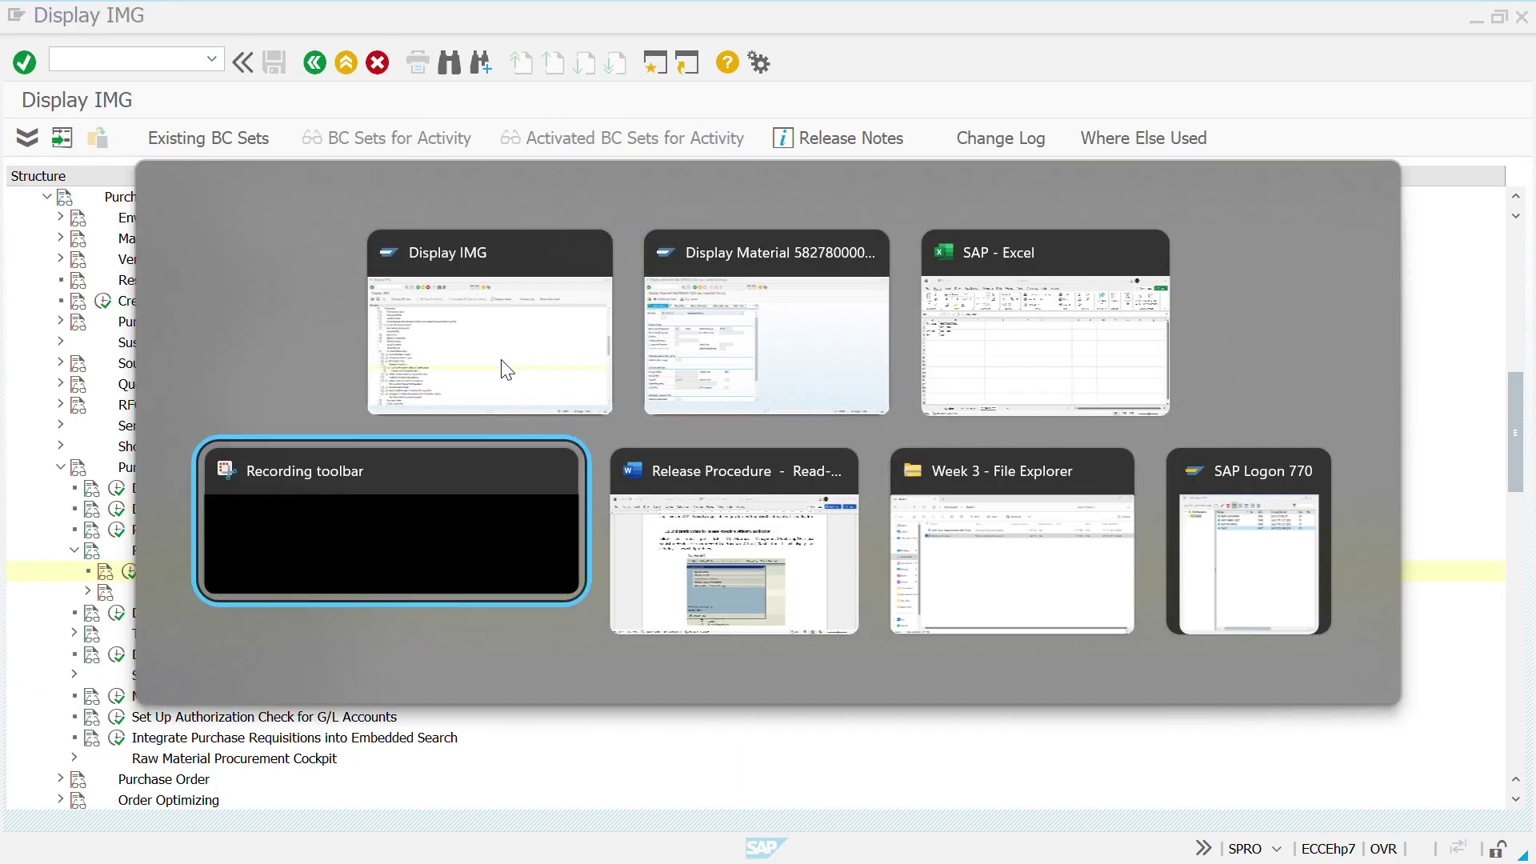
pyautogui.scroll(-4, 1004, 402)
pyautogui.scroll(-6, 1004, 402)
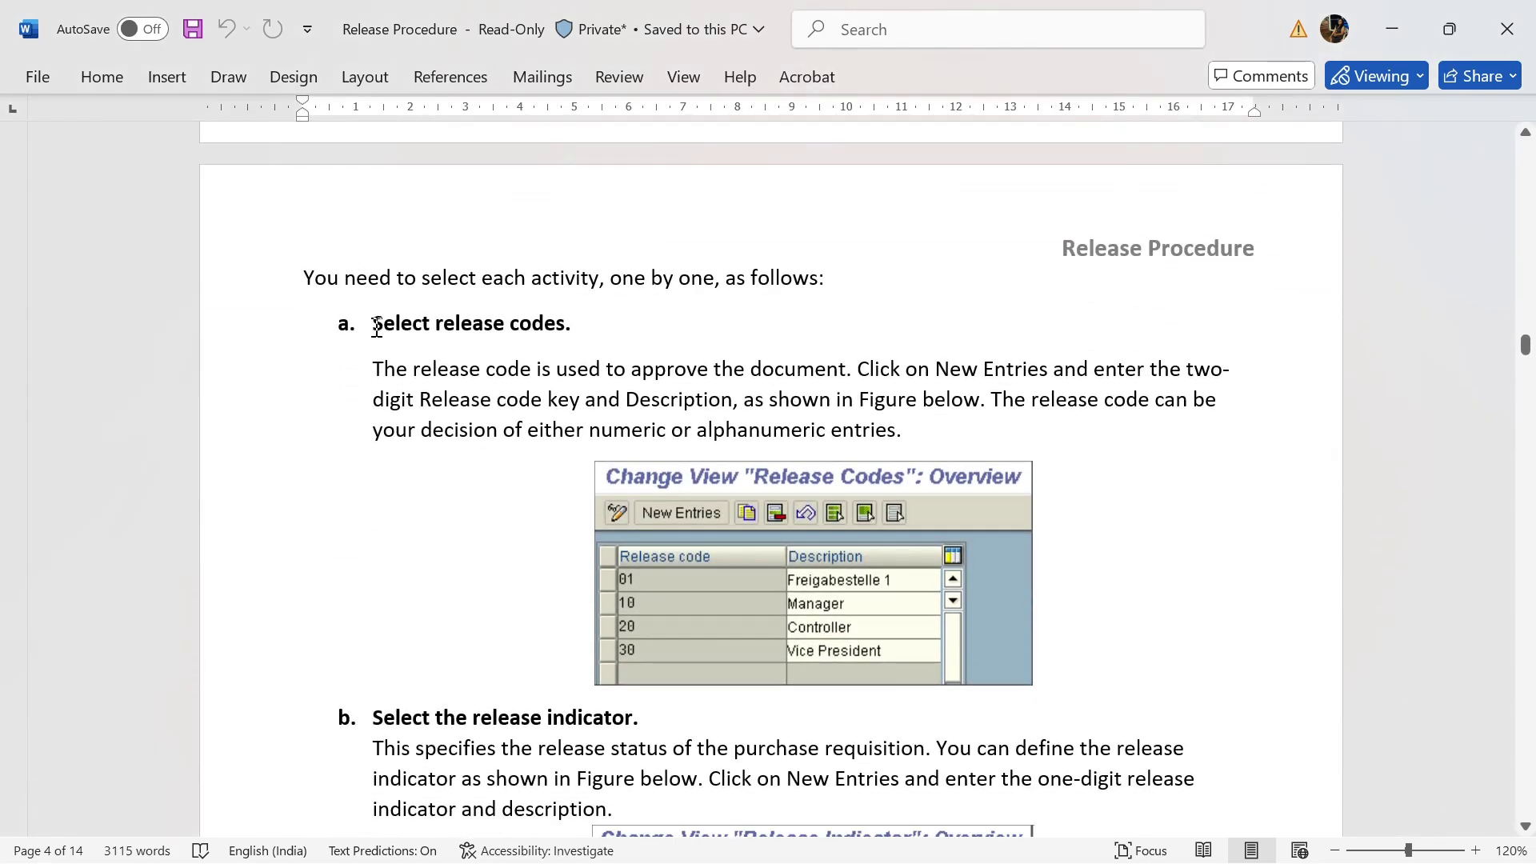
pyautogui.scroll(-3, 665, 330)
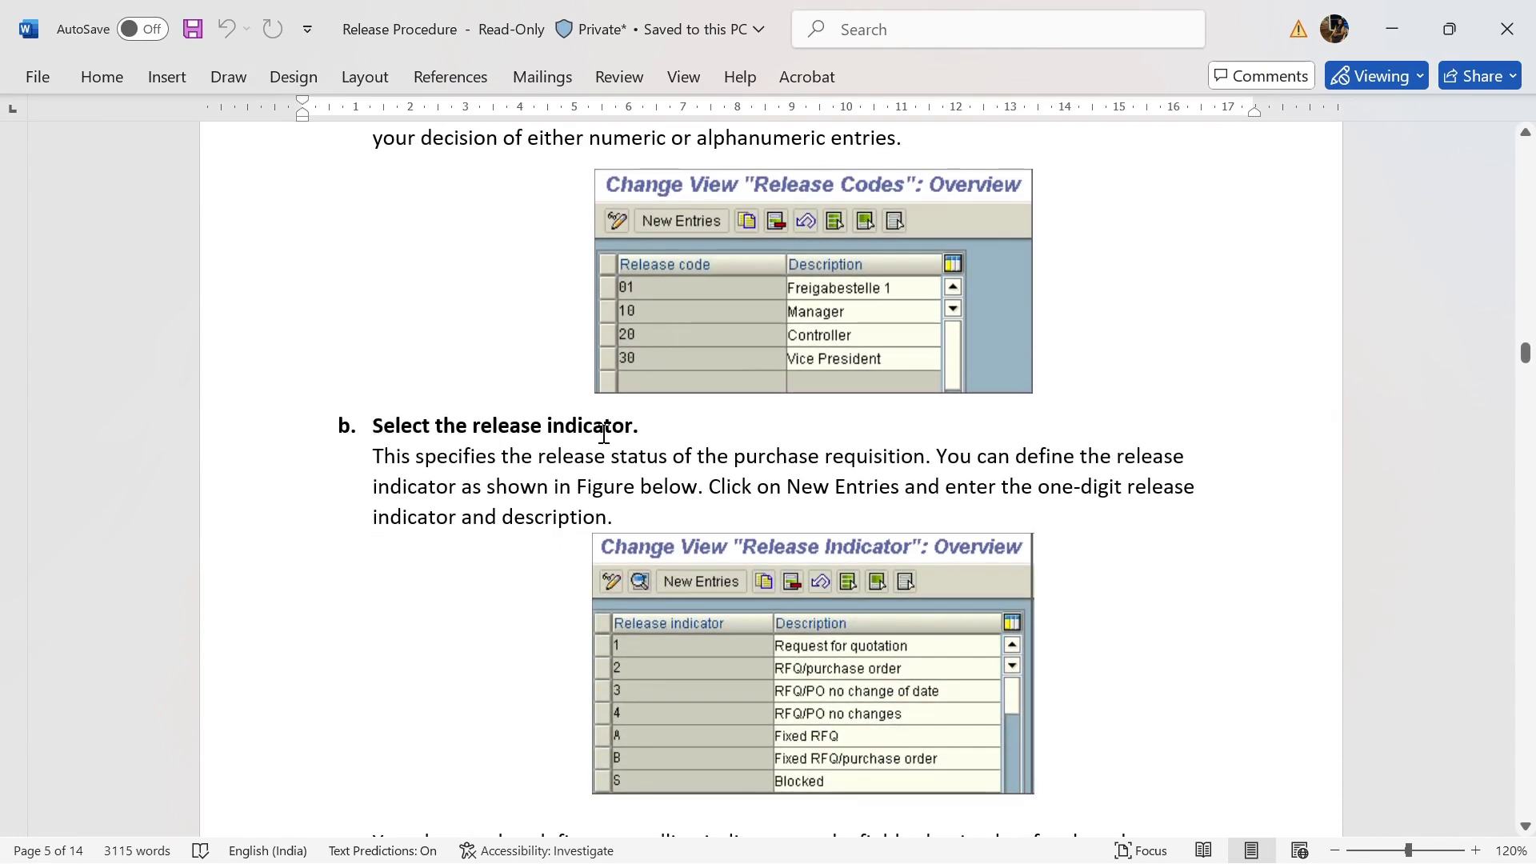
pyautogui.scroll(-5, 604, 433)
pyautogui.scroll(4, 604, 433)
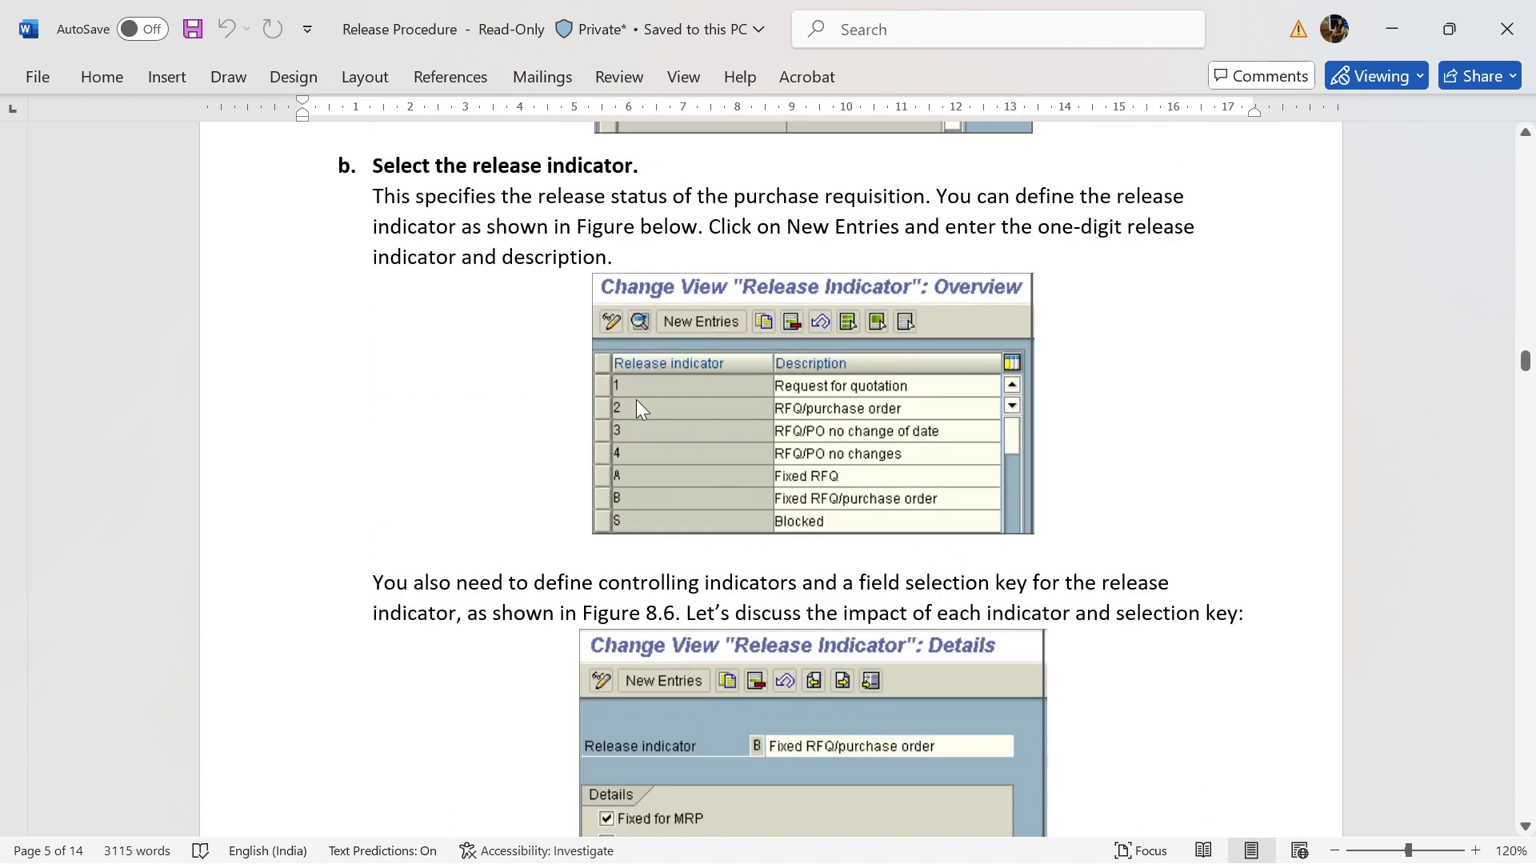
pyautogui.scroll(-1, 828, 440)
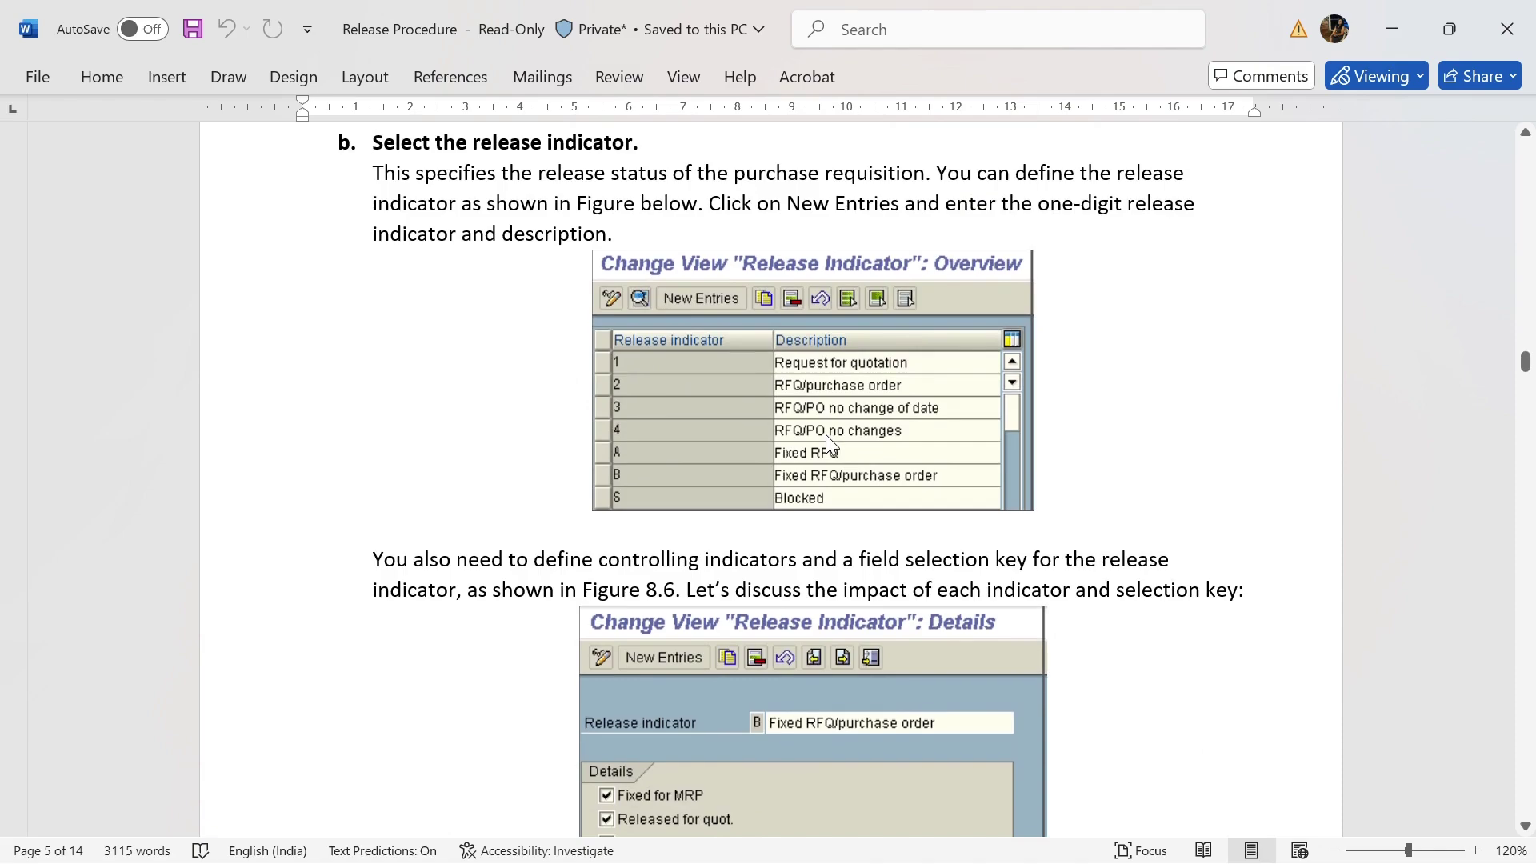
# Review the release indicator overview and the details figure with its checkboxes, field selection key and change settings in the guide
pyautogui.scroll(-1, 828, 440)
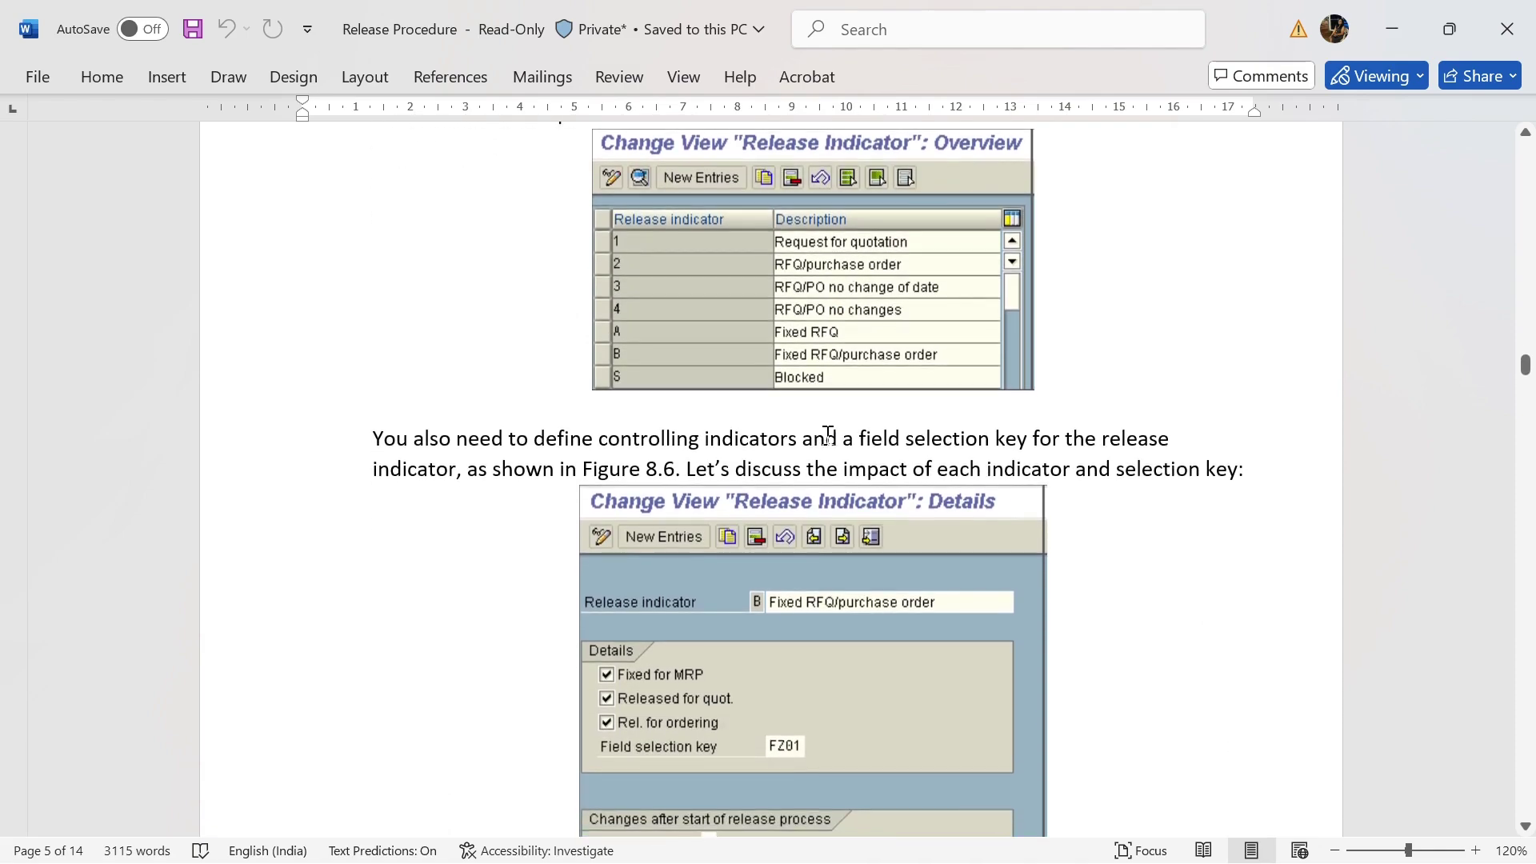
pyautogui.scroll(-1, 828, 436)
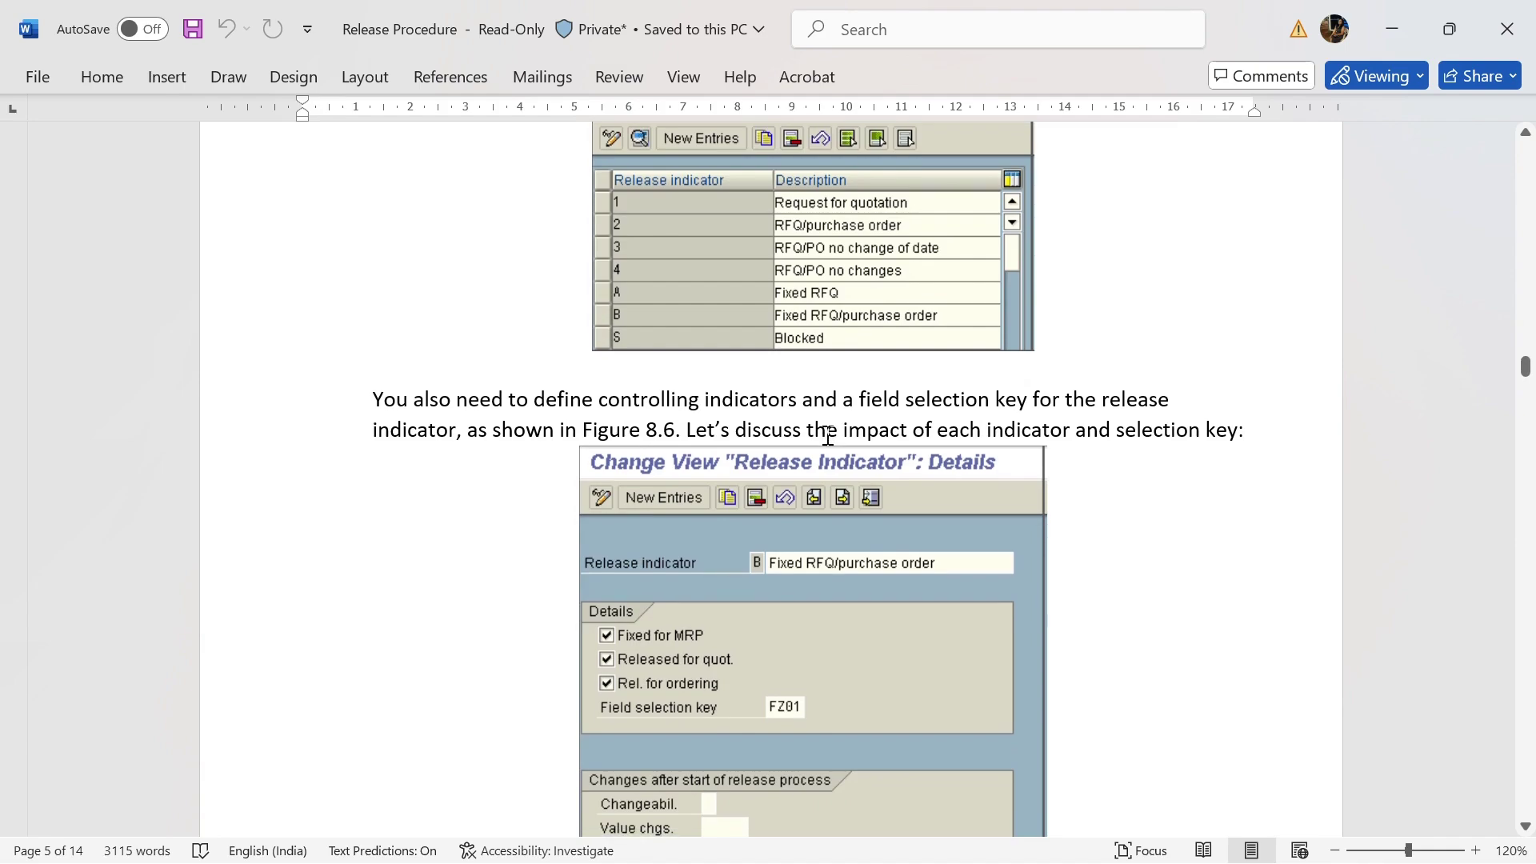
pyautogui.scroll(-3, 828, 436)
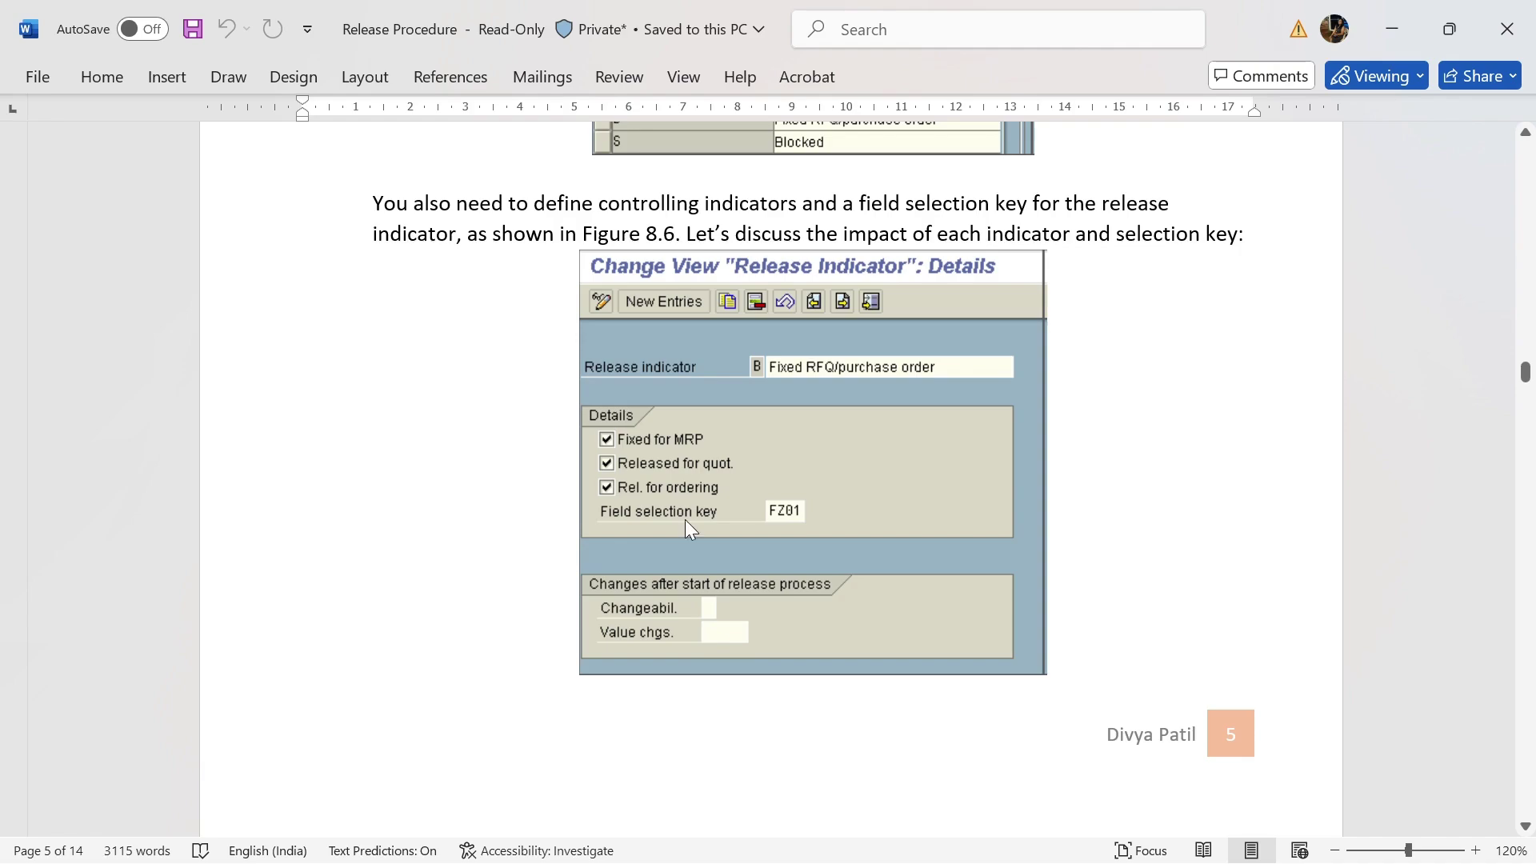
pyautogui.scroll(-1, 686, 522)
pyautogui.scroll(3, 679, 477)
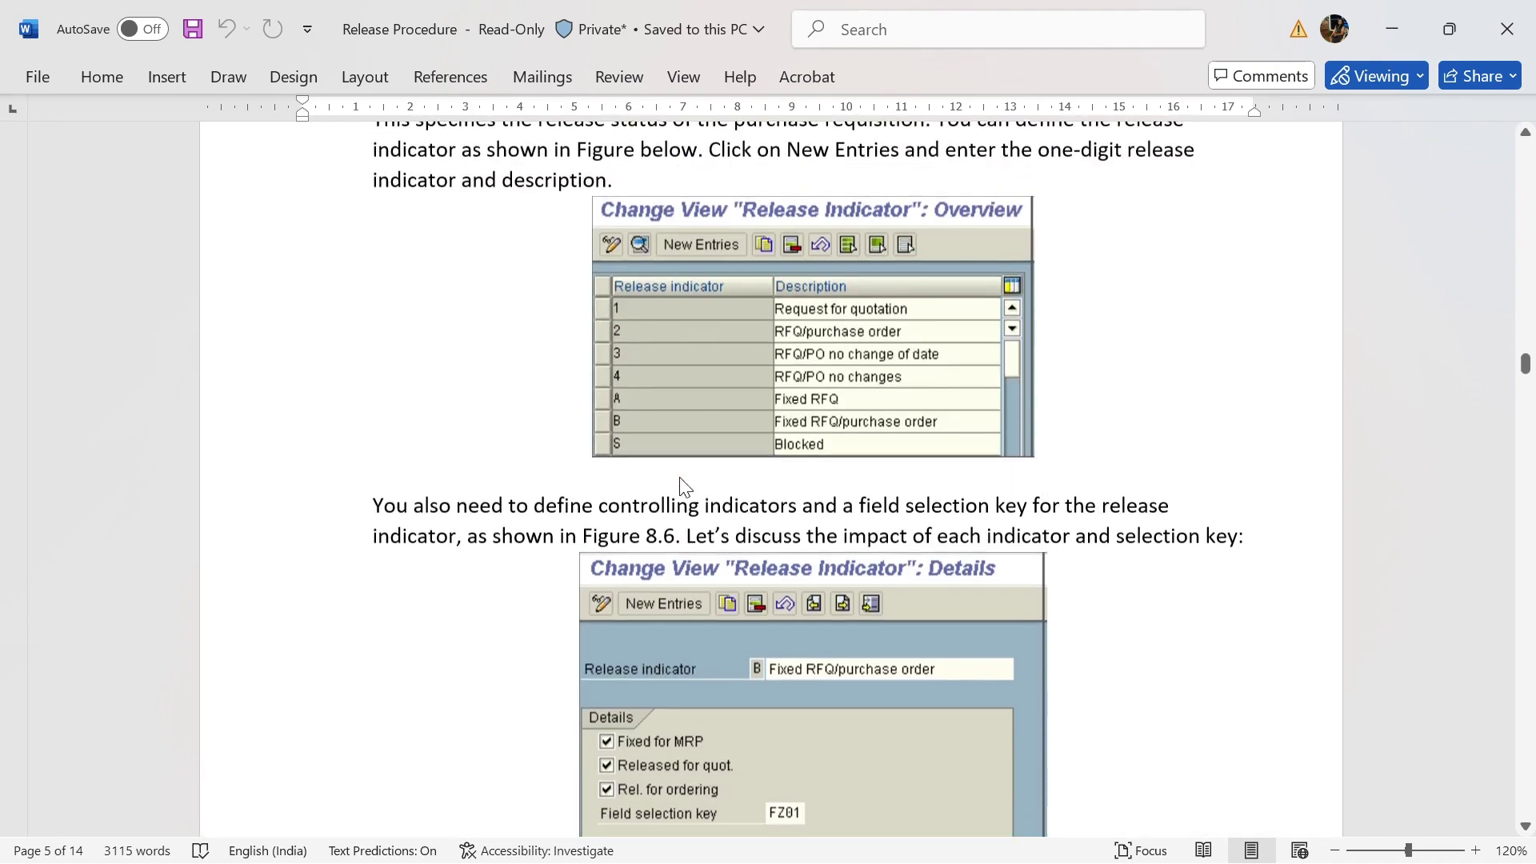
pyautogui.scroll(-2, 763, 457)
pyautogui.scroll(-5, 764, 458)
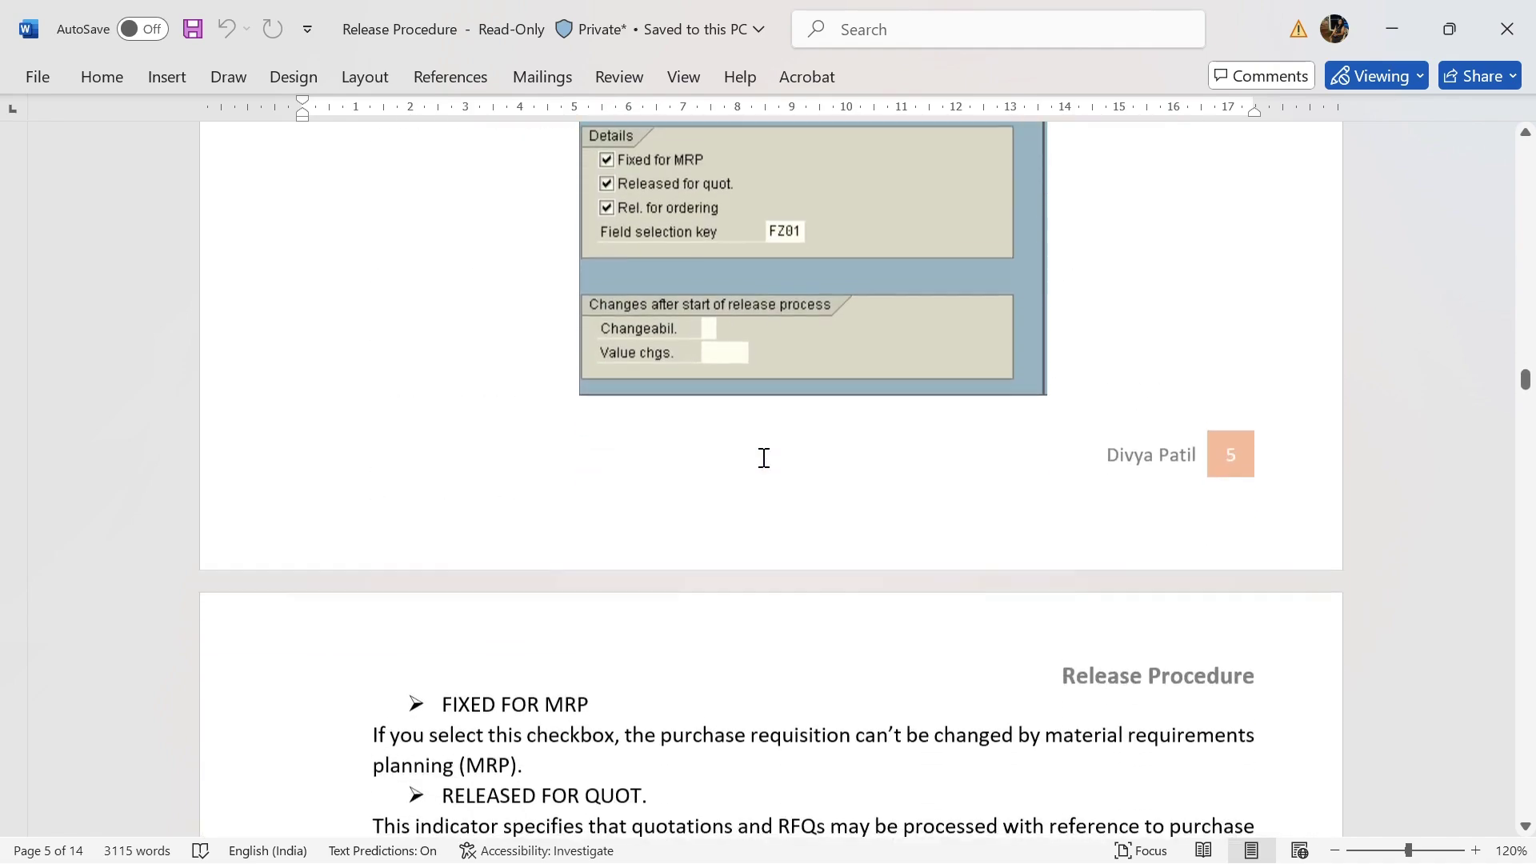
pyautogui.scroll(1, 763, 457)
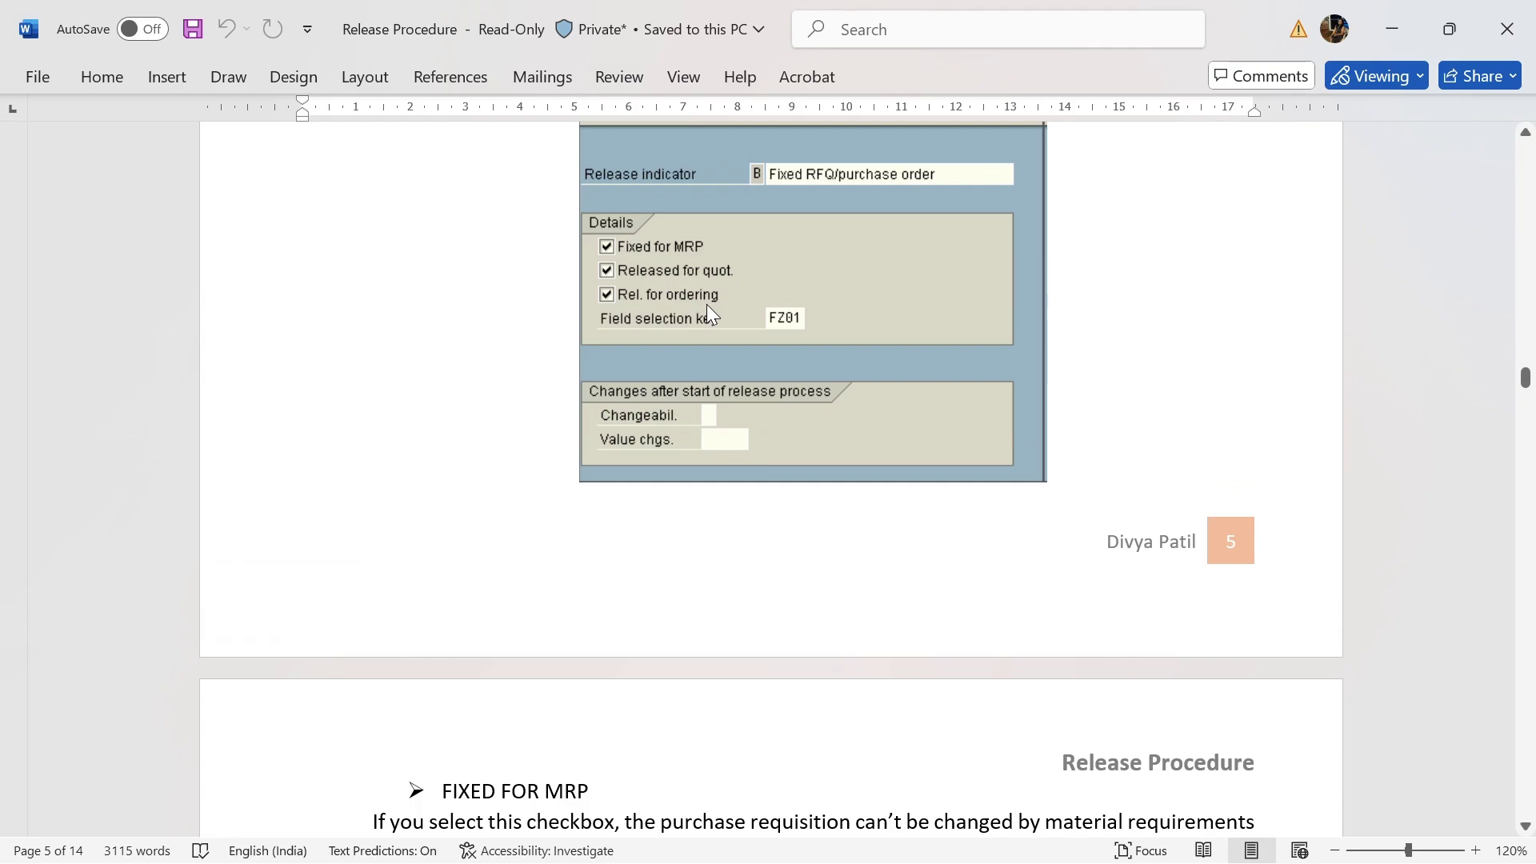
pyautogui.click(806, 316)
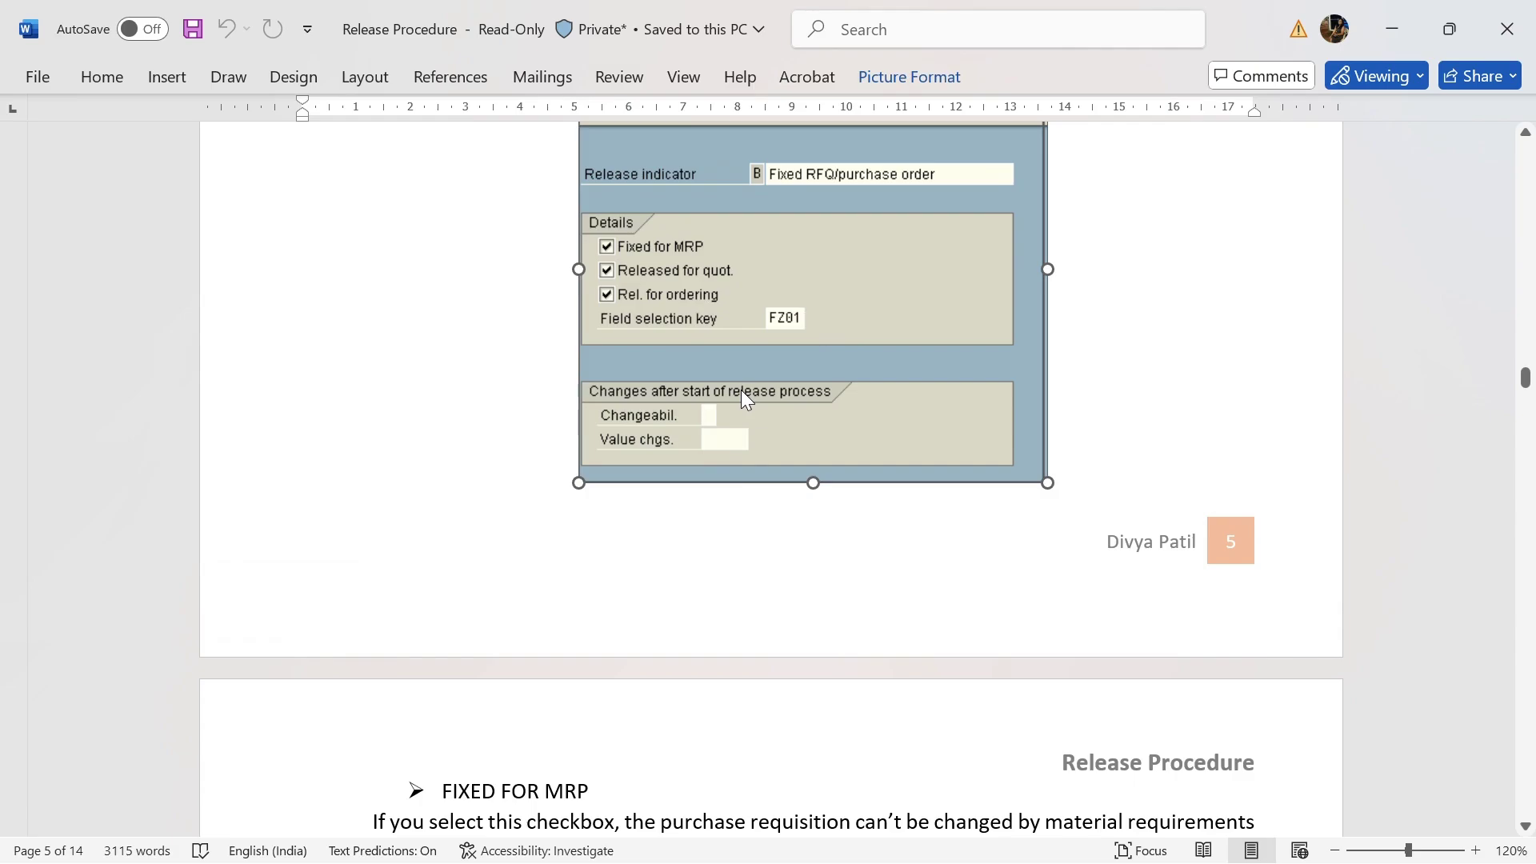
# Review the guide's sections on indicator settings, assigning release indicators, release point prerequisites and determining when a release strategy applies
pyautogui.scroll(-5, 641, 514)
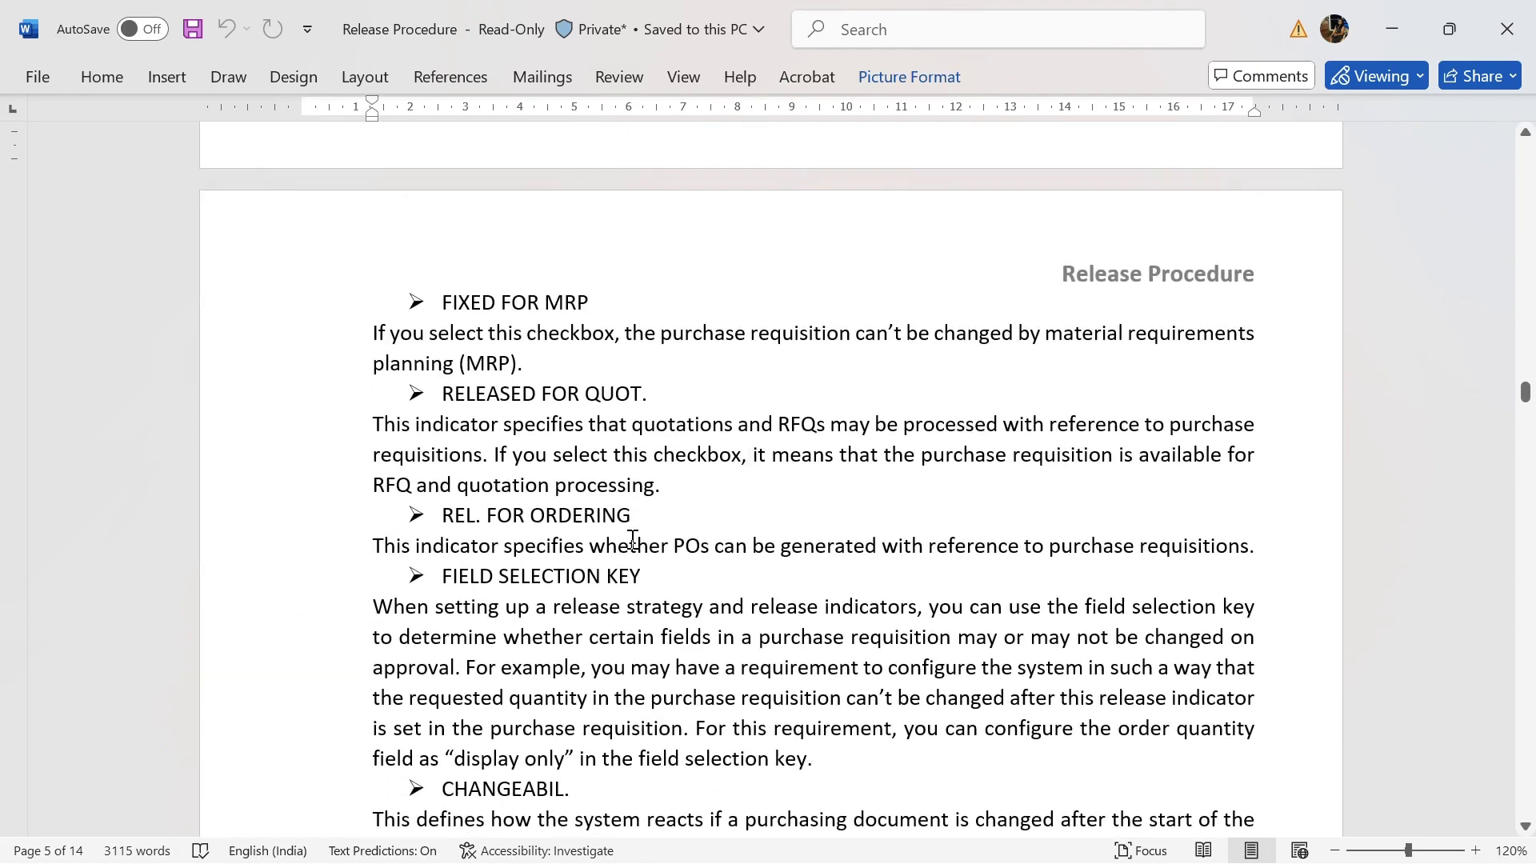
pyautogui.scroll(-8, 632, 540)
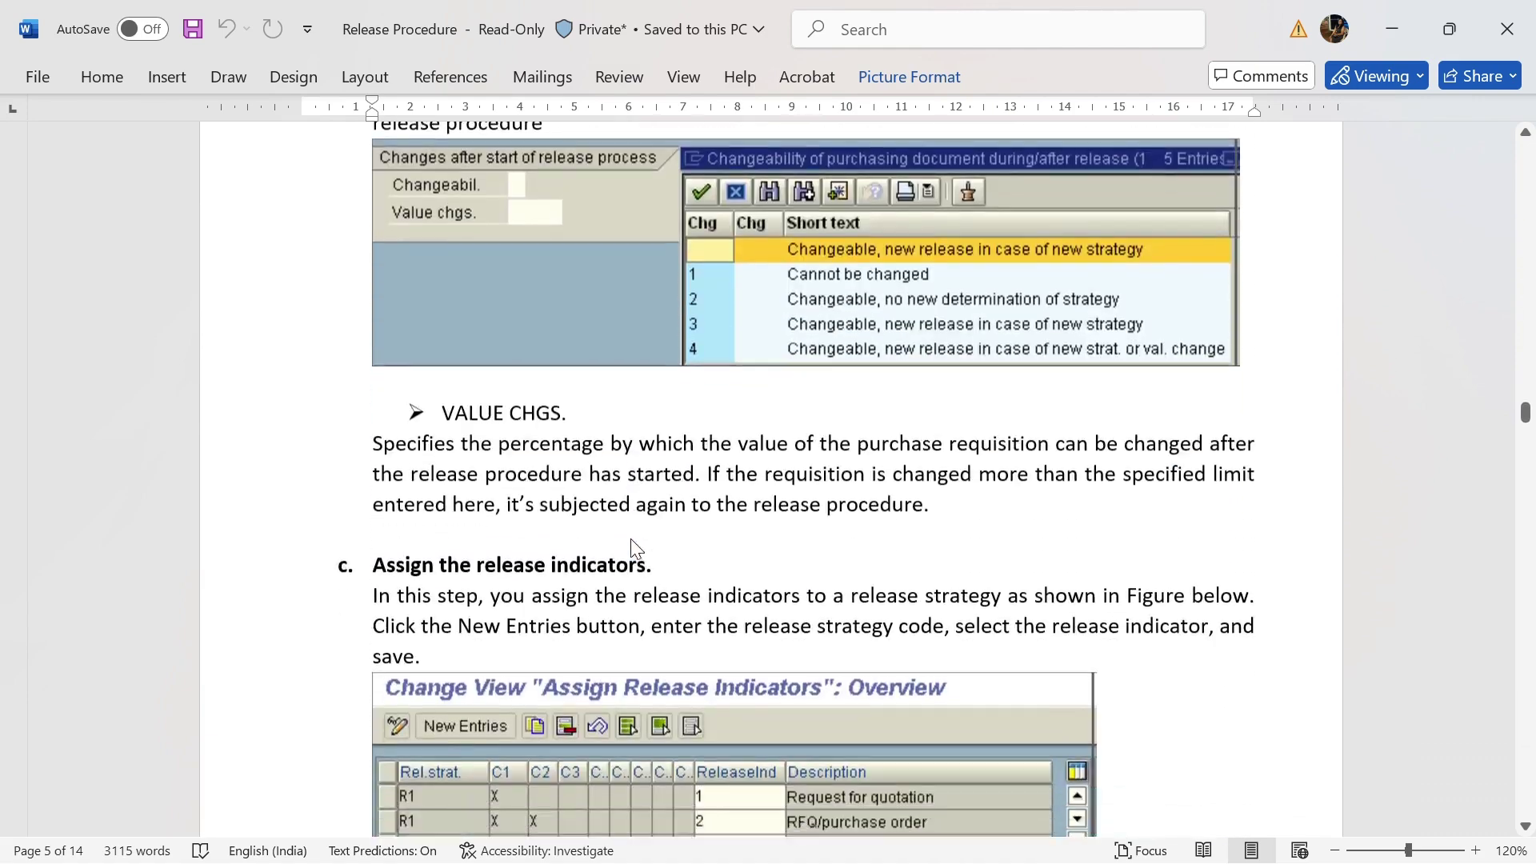
pyautogui.scroll(-4, 630, 539)
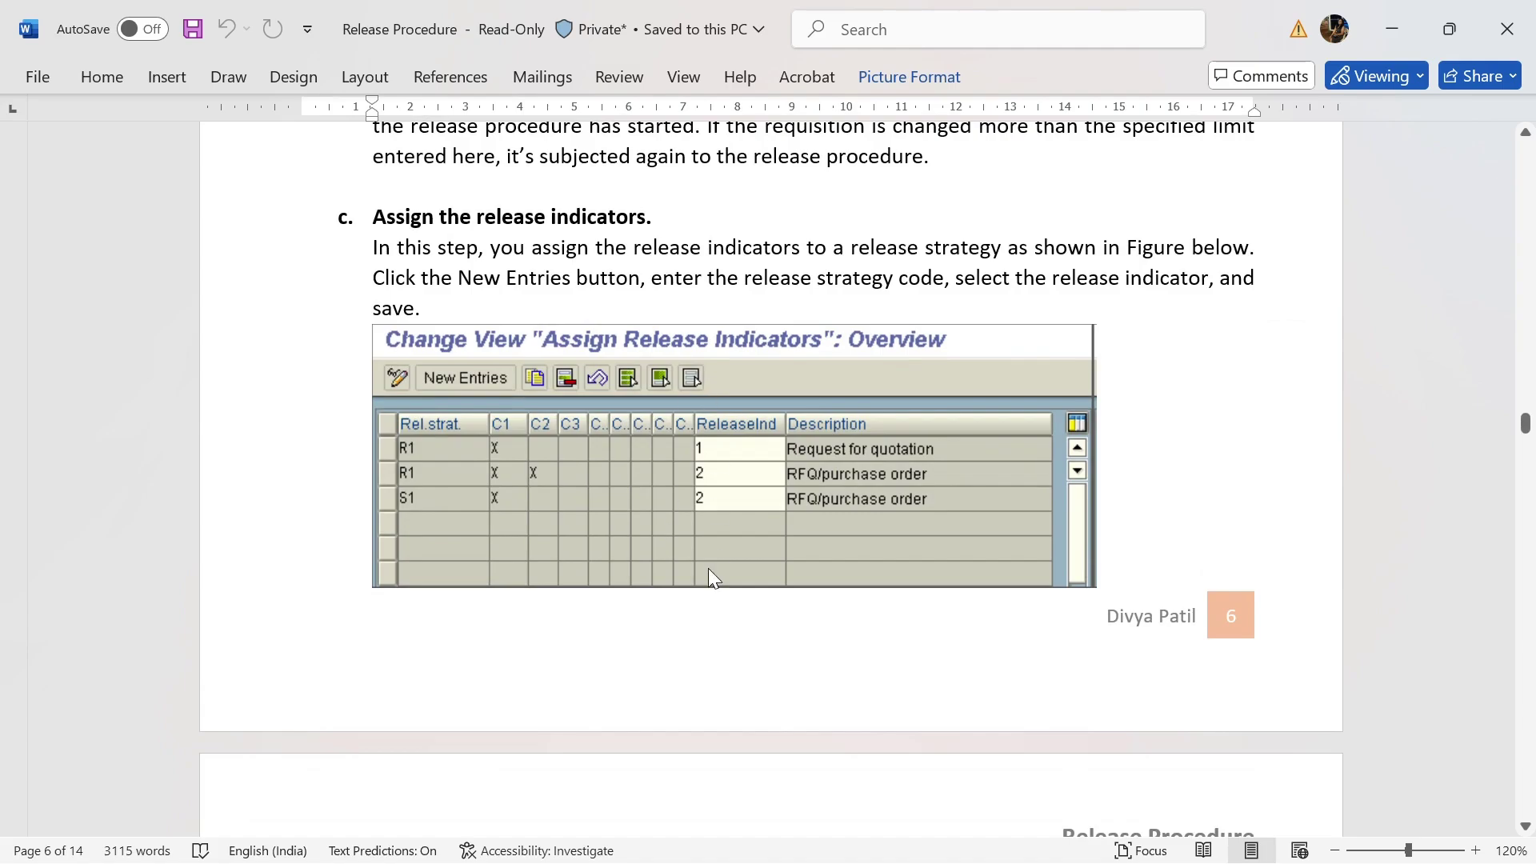
pyautogui.scroll(-7, 708, 568)
pyautogui.scroll(-3, 708, 568)
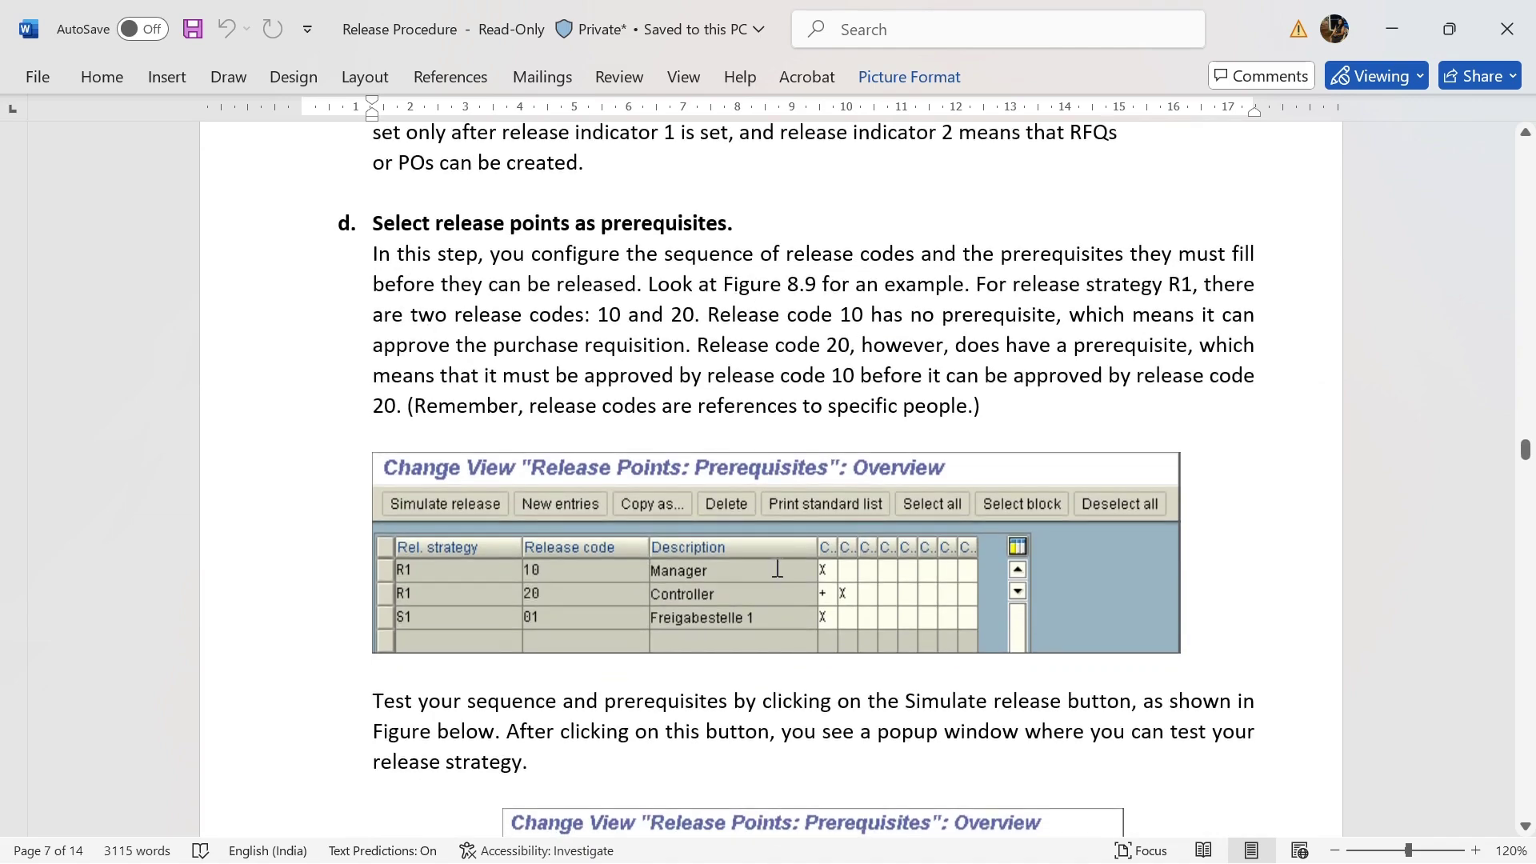
pyautogui.scroll(-6, 777, 567)
pyautogui.scroll(-5, 777, 567)
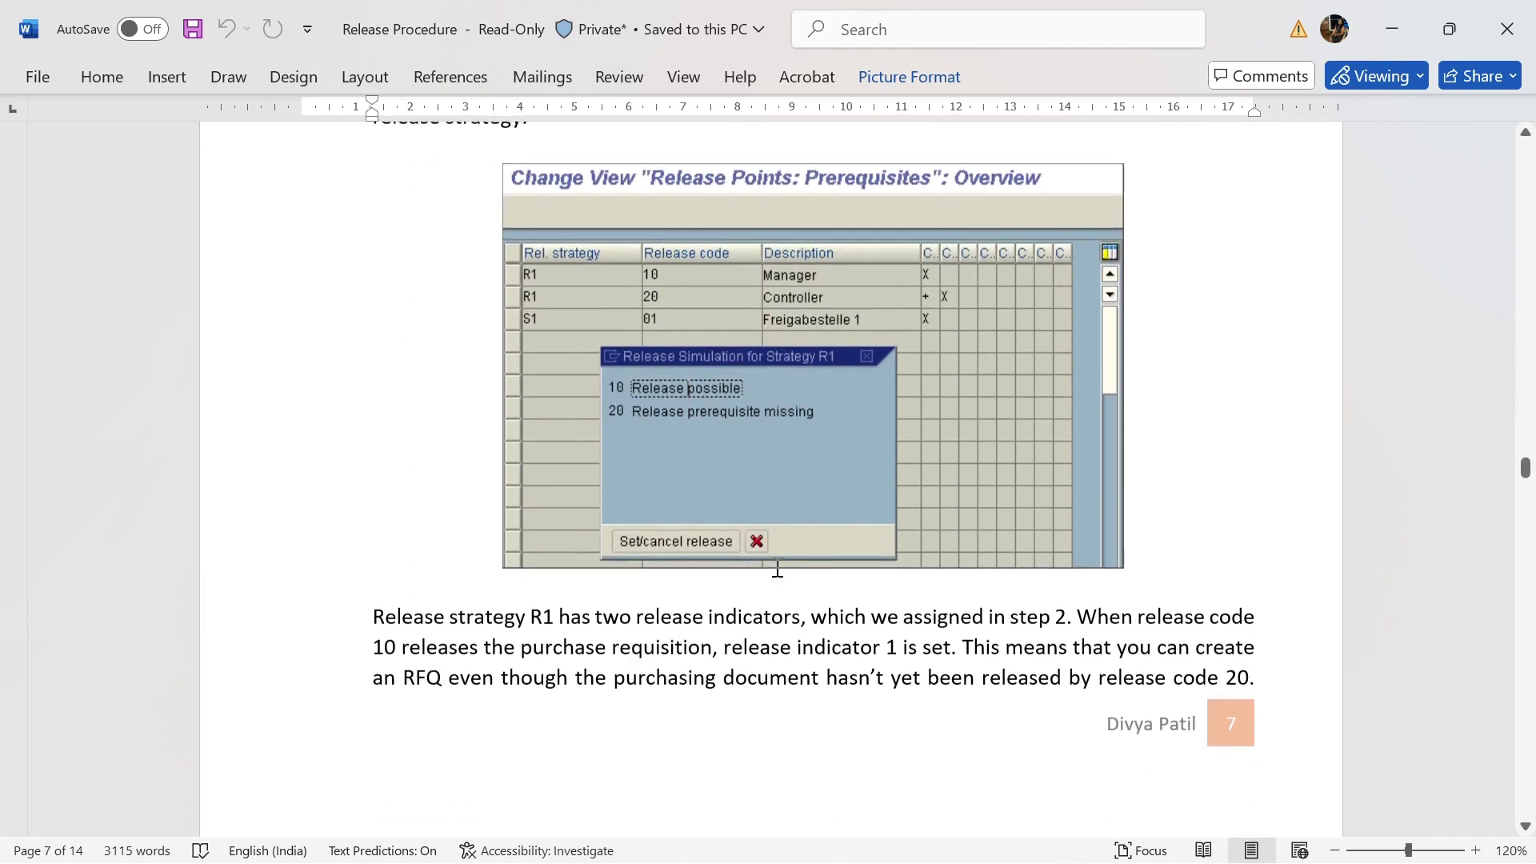
pyautogui.scroll(-4, 782, 576)
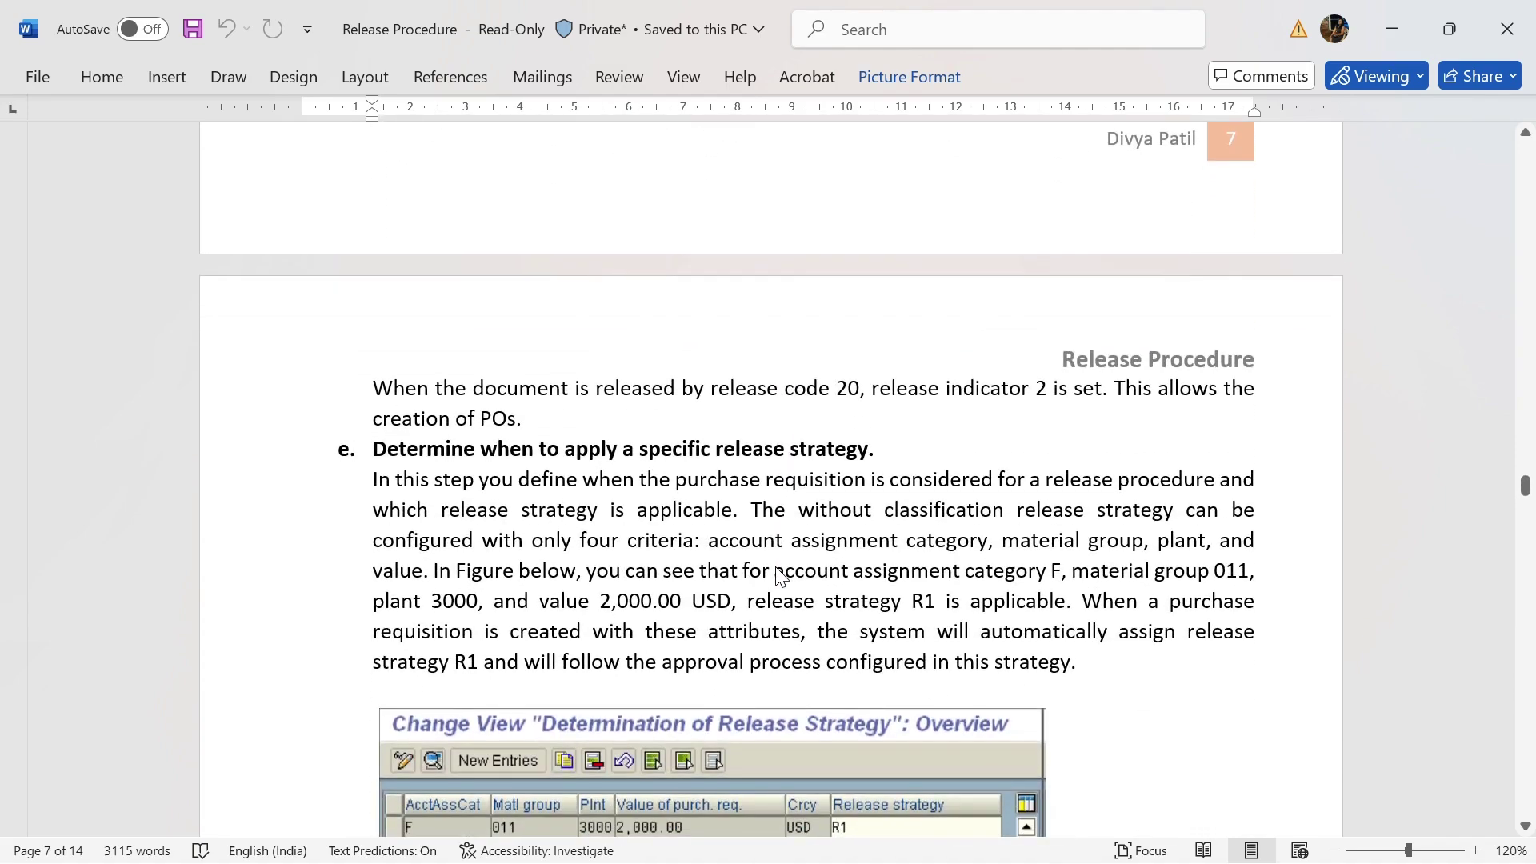
pyautogui.scroll(-3, 780, 573)
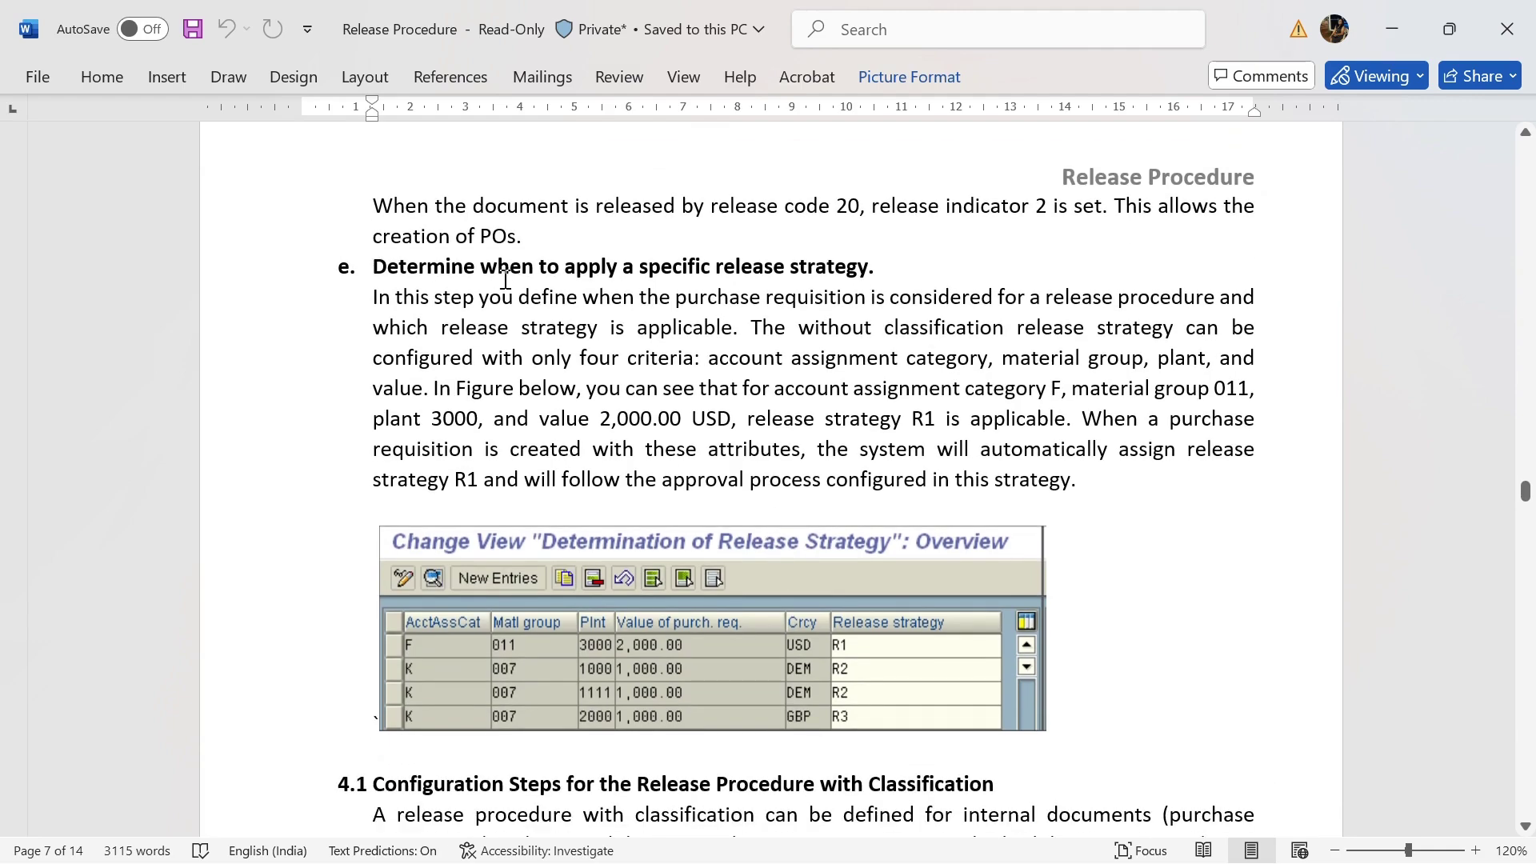
pyautogui.scroll(-6, 809, 600)
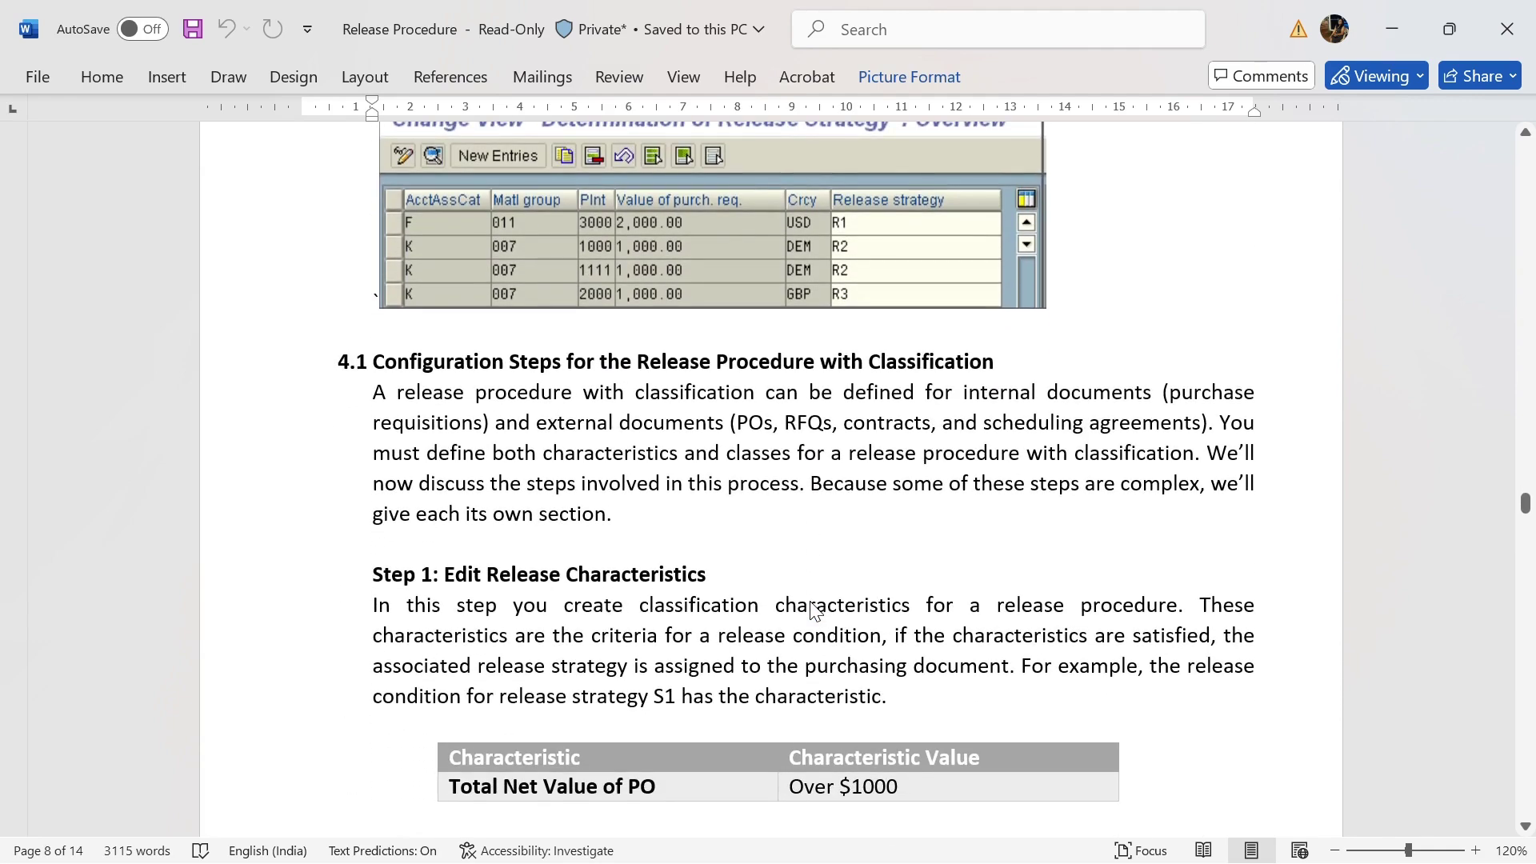
pyautogui.click(298, 342)
pyautogui.scroll(2, 296, 343)
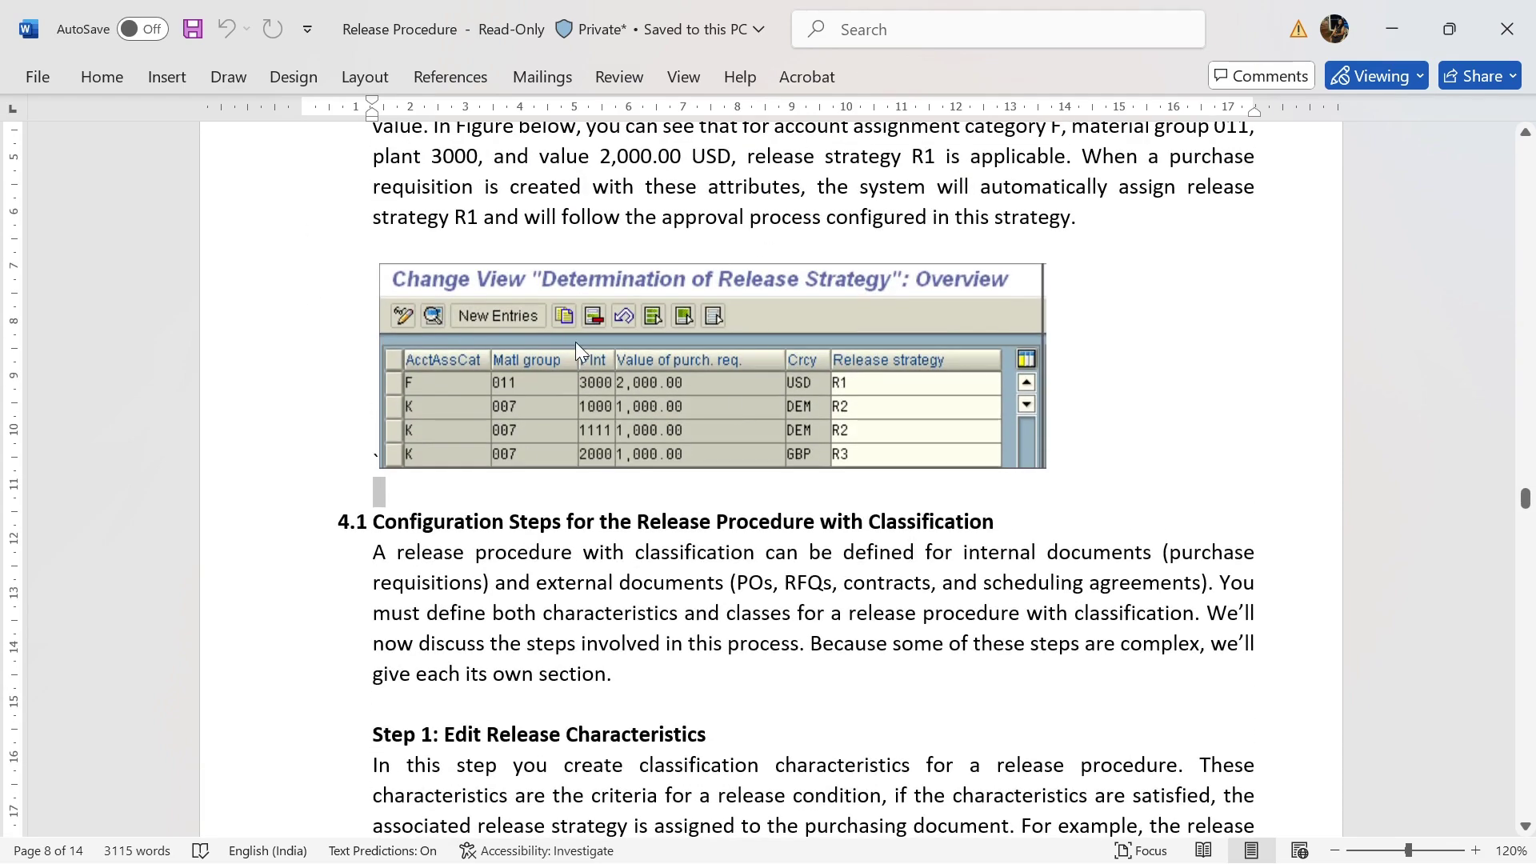
# Switch to SAP and start the release simulation for strategy D1 from the Release Points: Prerequisites activity
pyautogui.hotkey('alt', 'Tab')
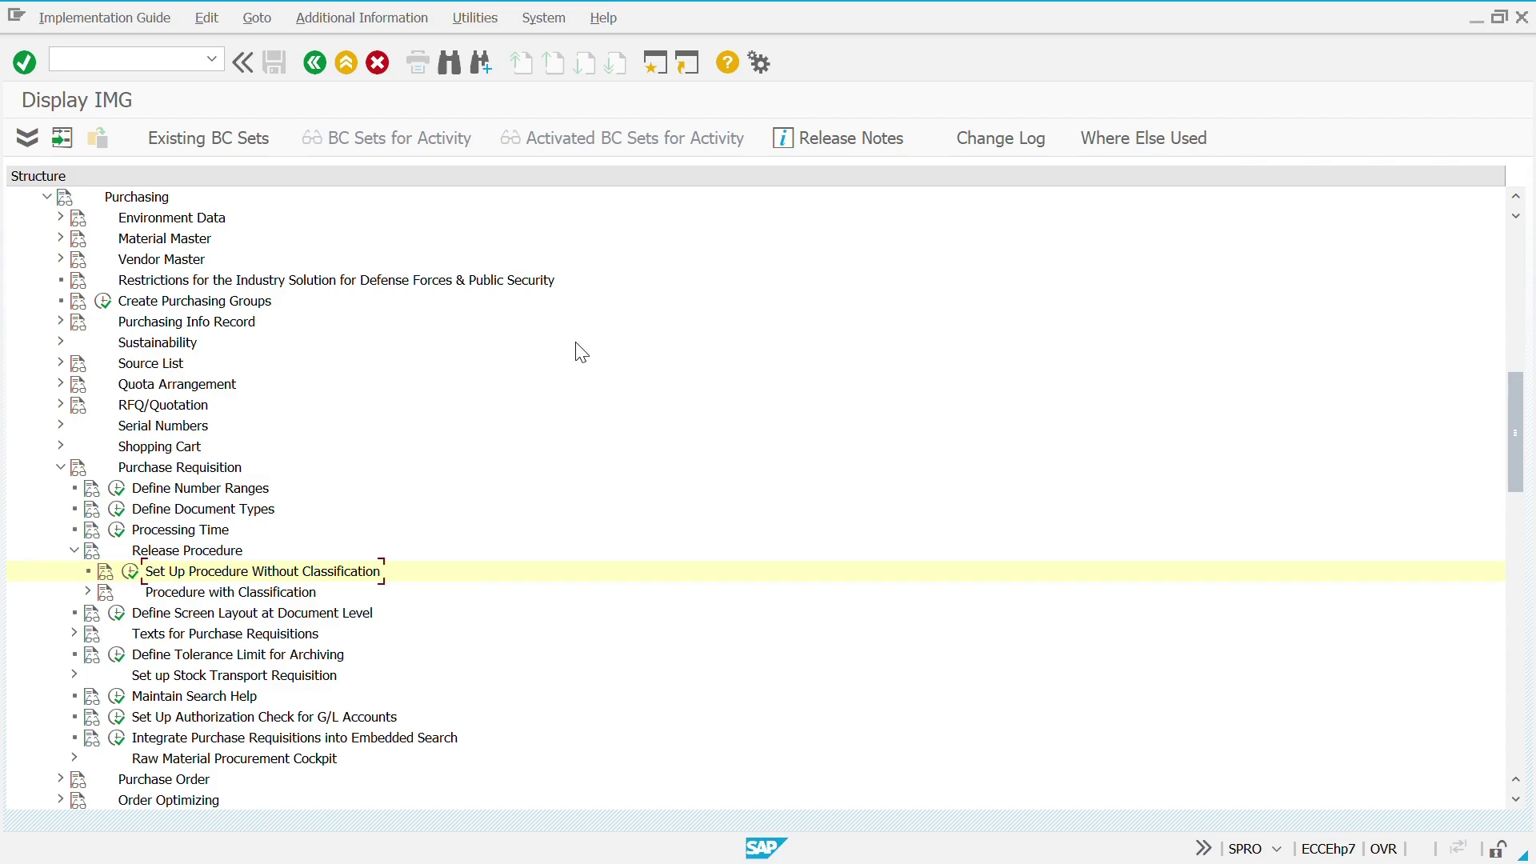
pyautogui.click(128, 572)
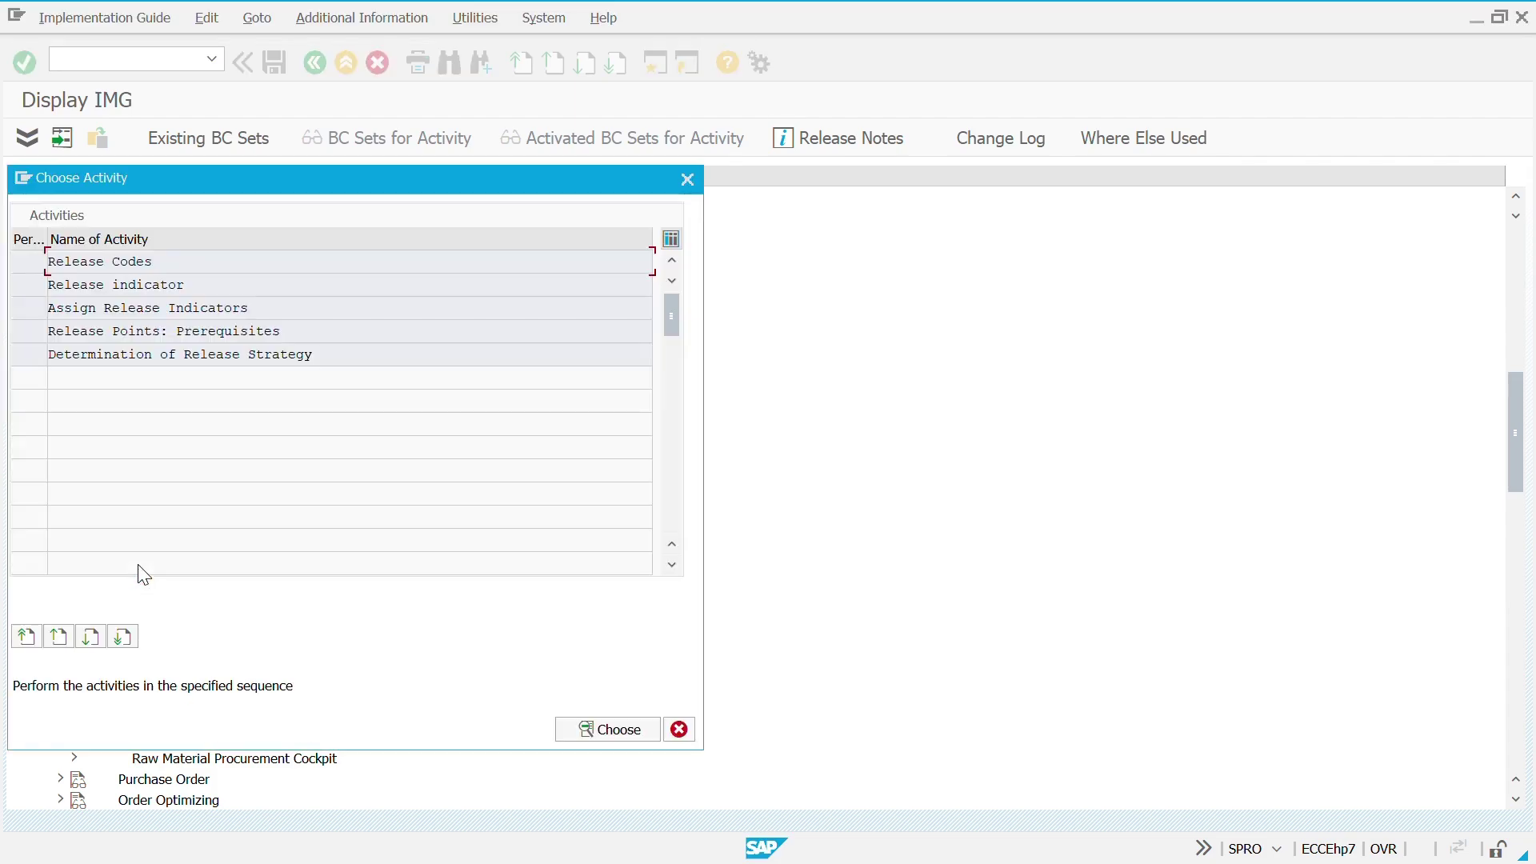
pyautogui.doubleClick(114, 336)
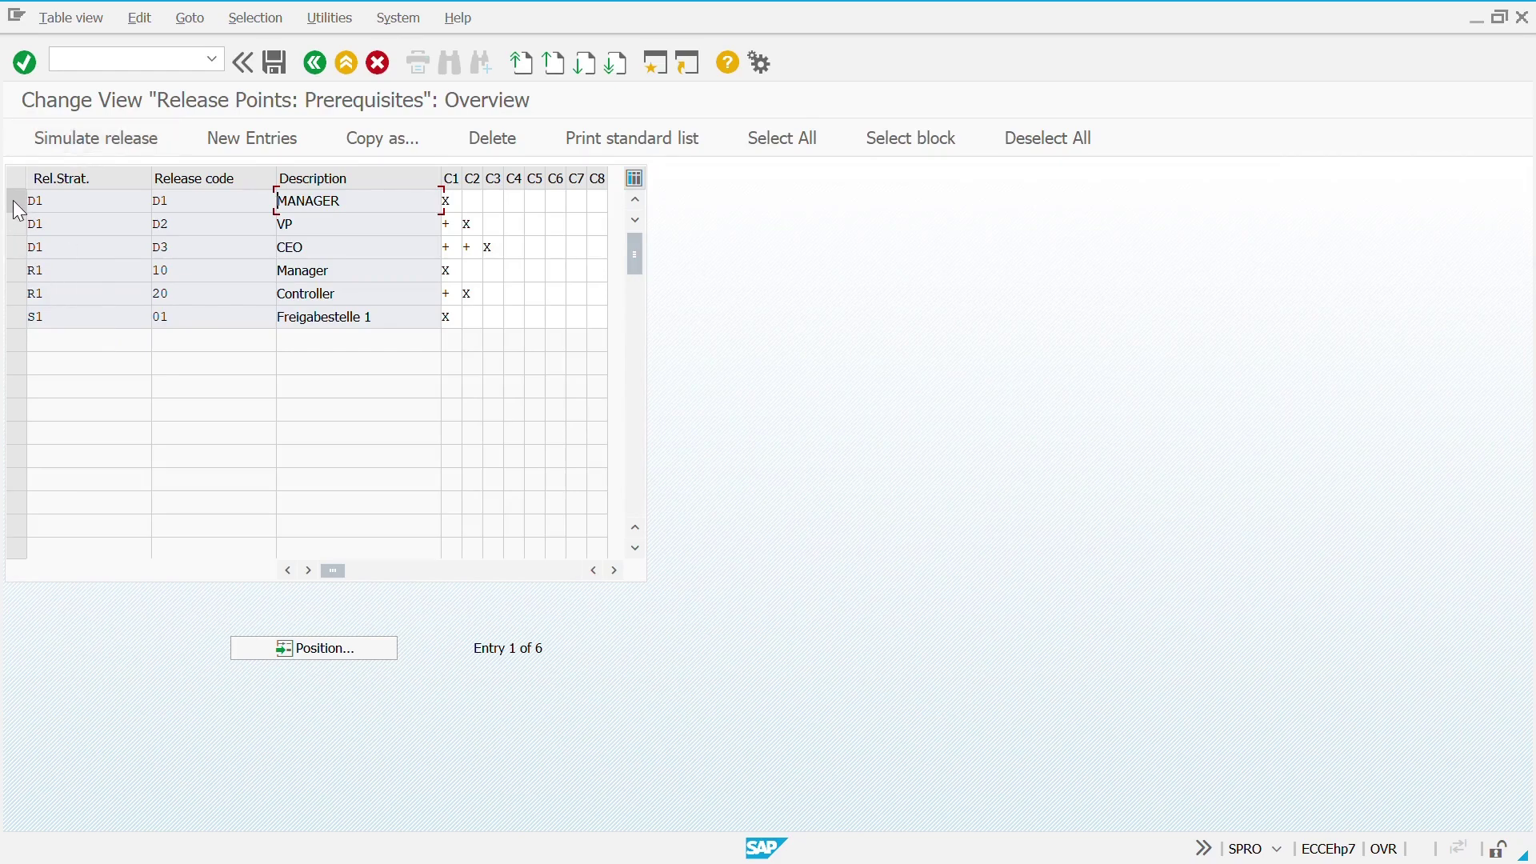
pyautogui.click(52, 149)
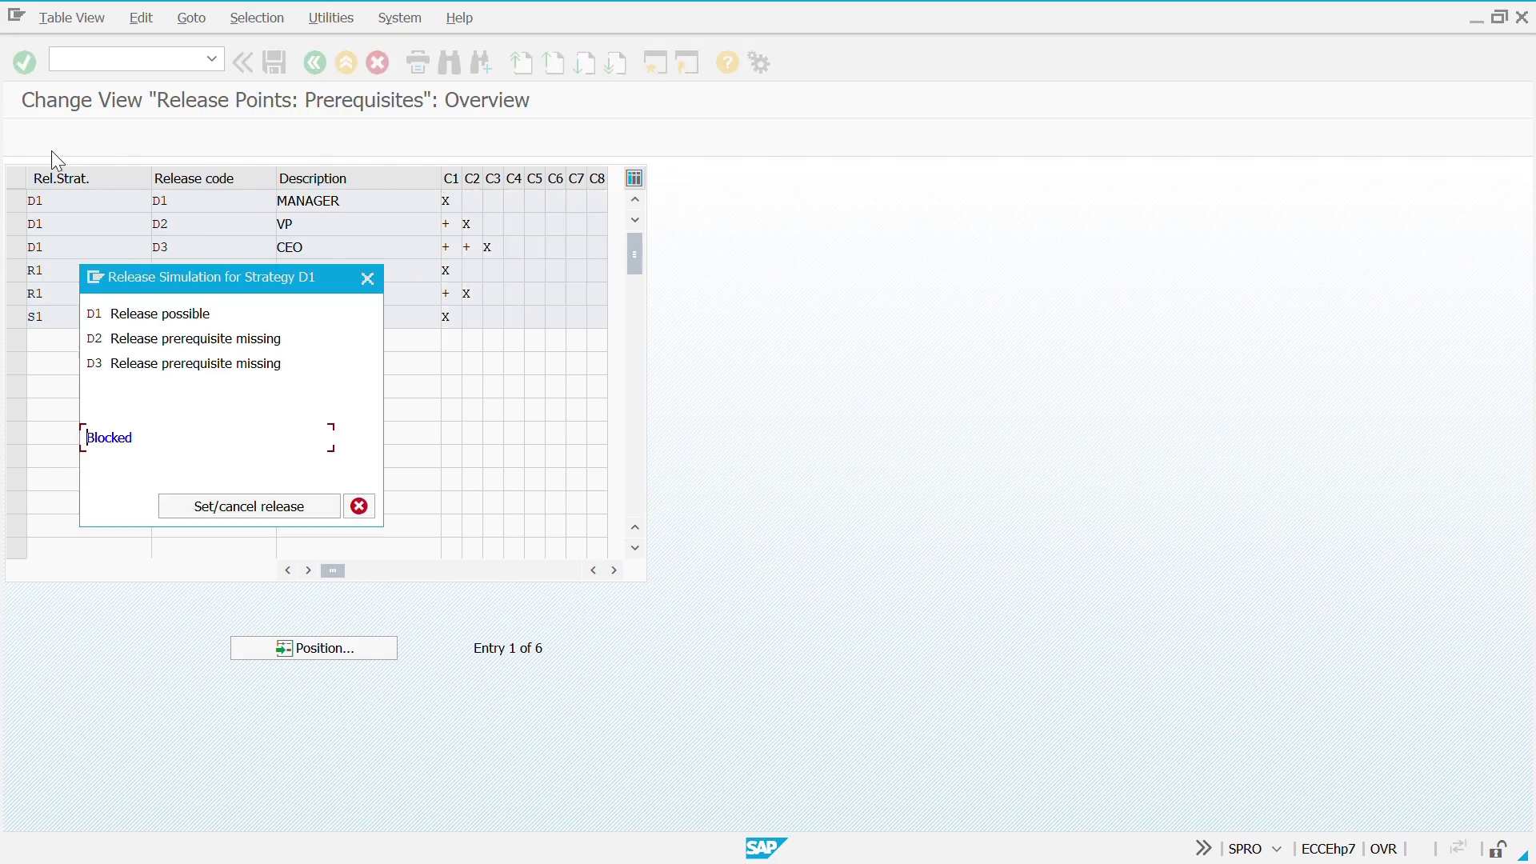
# Simulate releasing strategy D1 in sequence with release codes D1, D2 and D3
pyautogui.doubleClick(192, 314)
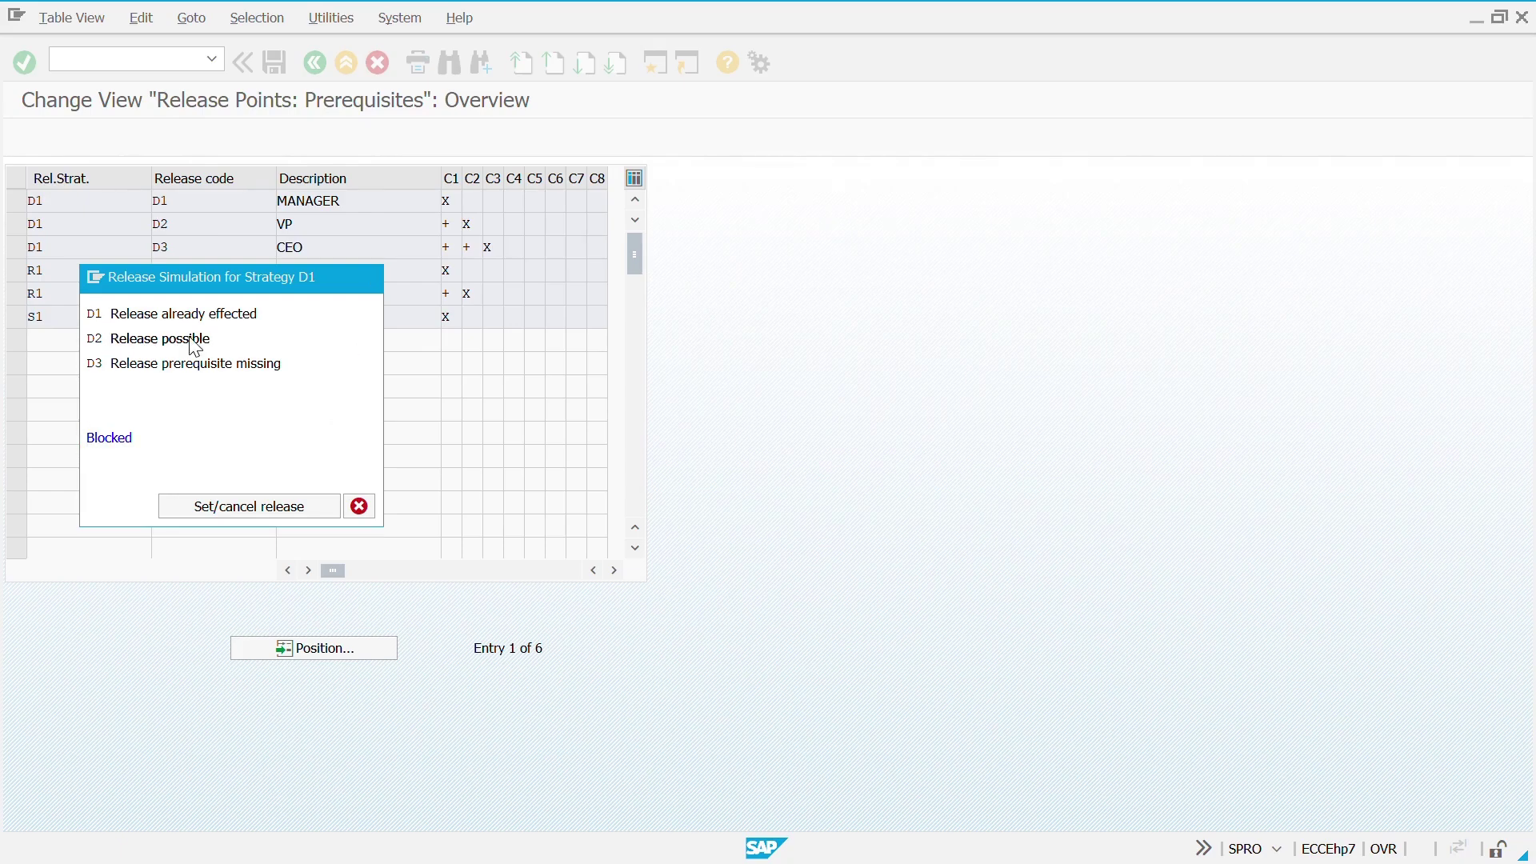
pyautogui.doubleClick(192, 339)
pyautogui.doubleClick(193, 362)
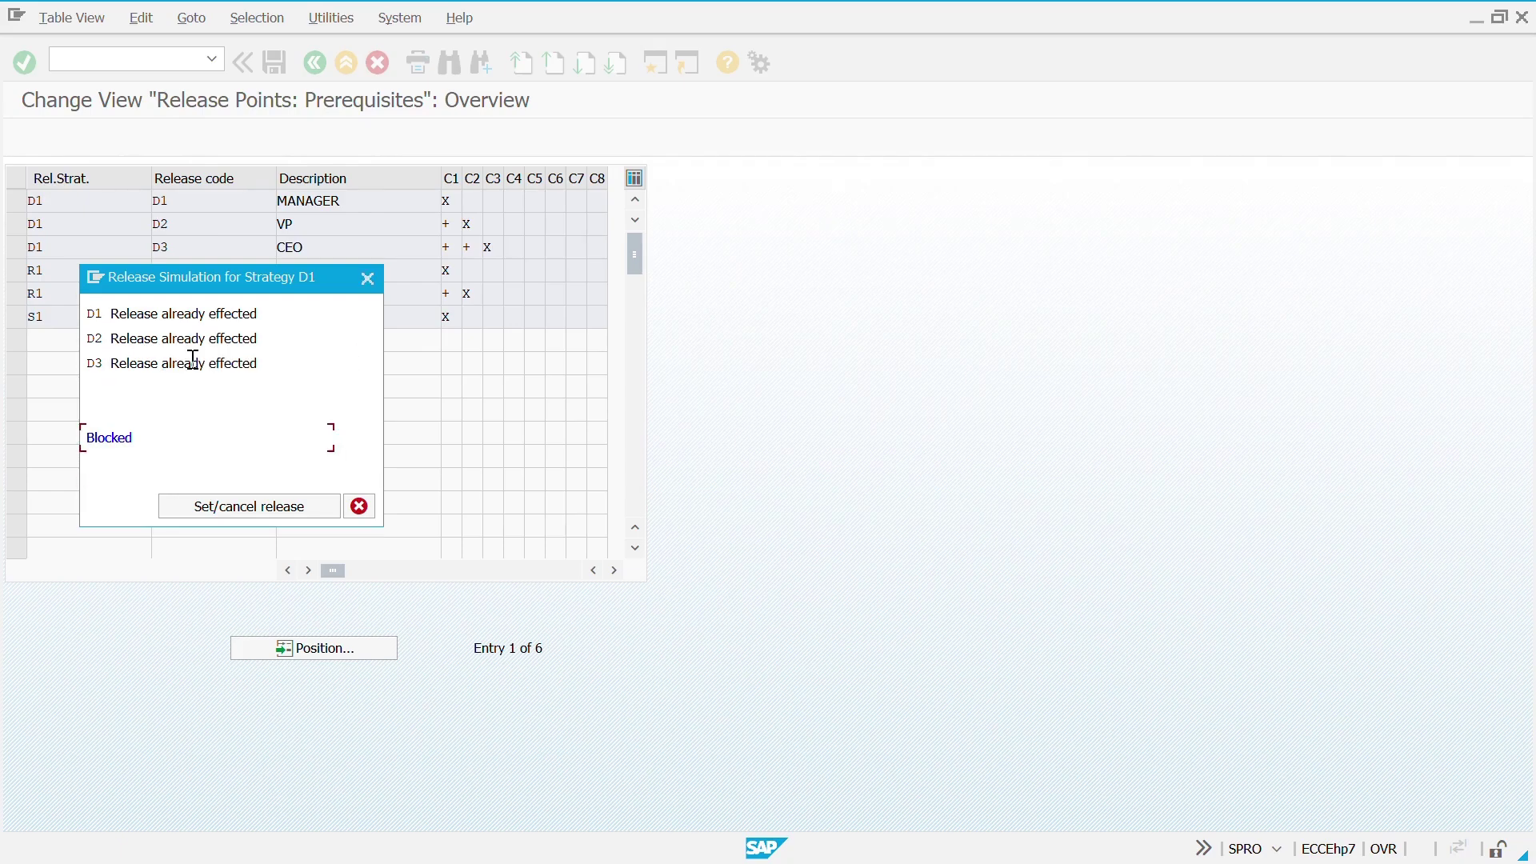
# Cancel the simulated releases of strategy D1 in reverse order, from release code D3 through D2 to D1
pyautogui.click(238, 502)
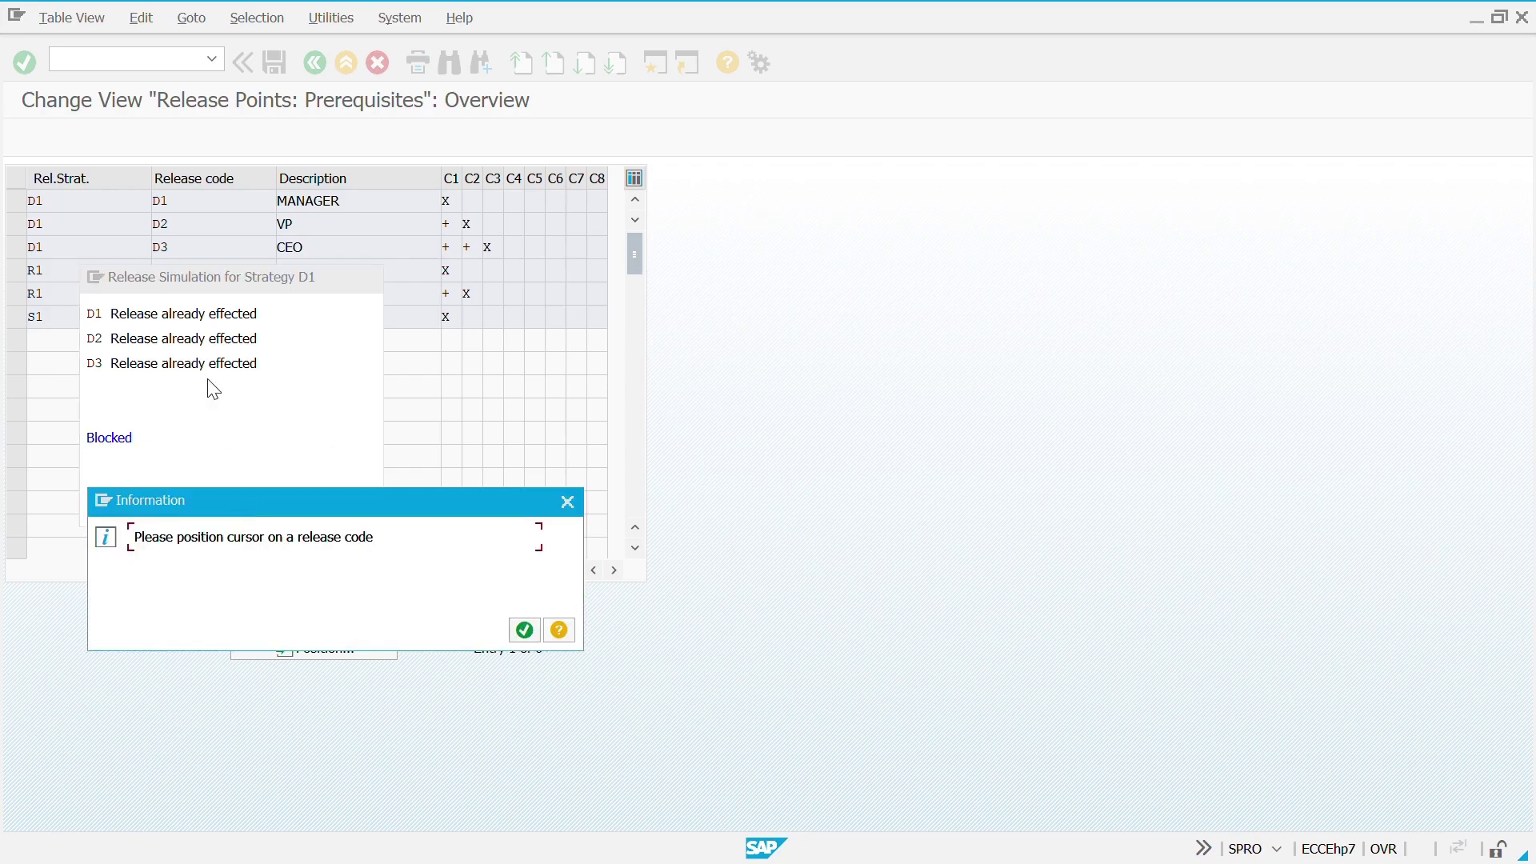
pyautogui.press('Return')
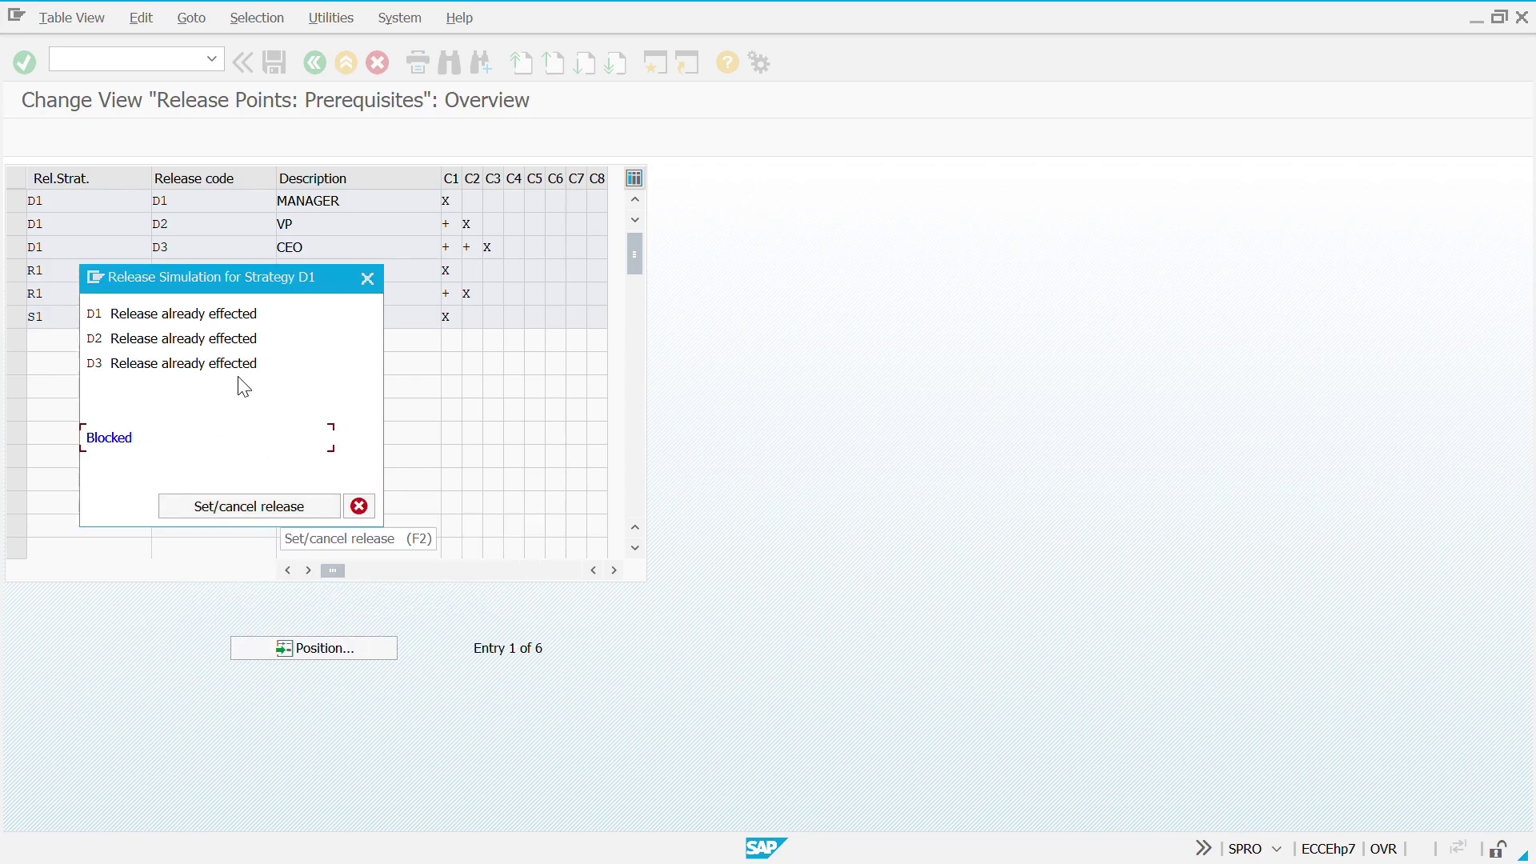
pyautogui.moveTo(238, 363); pyautogui.dragTo(251, 364)
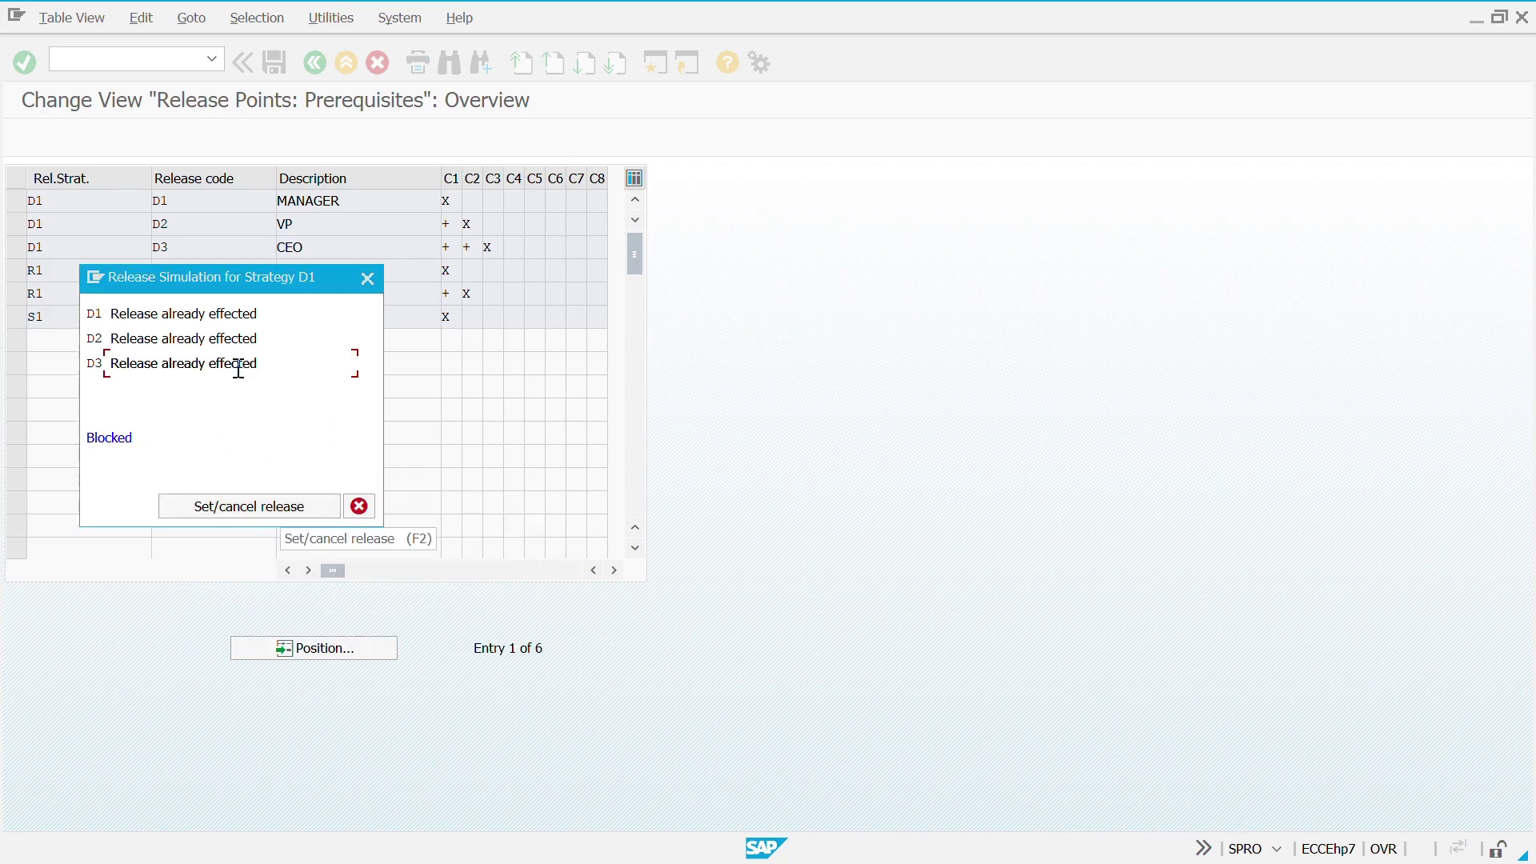
pyautogui.click(249, 507)
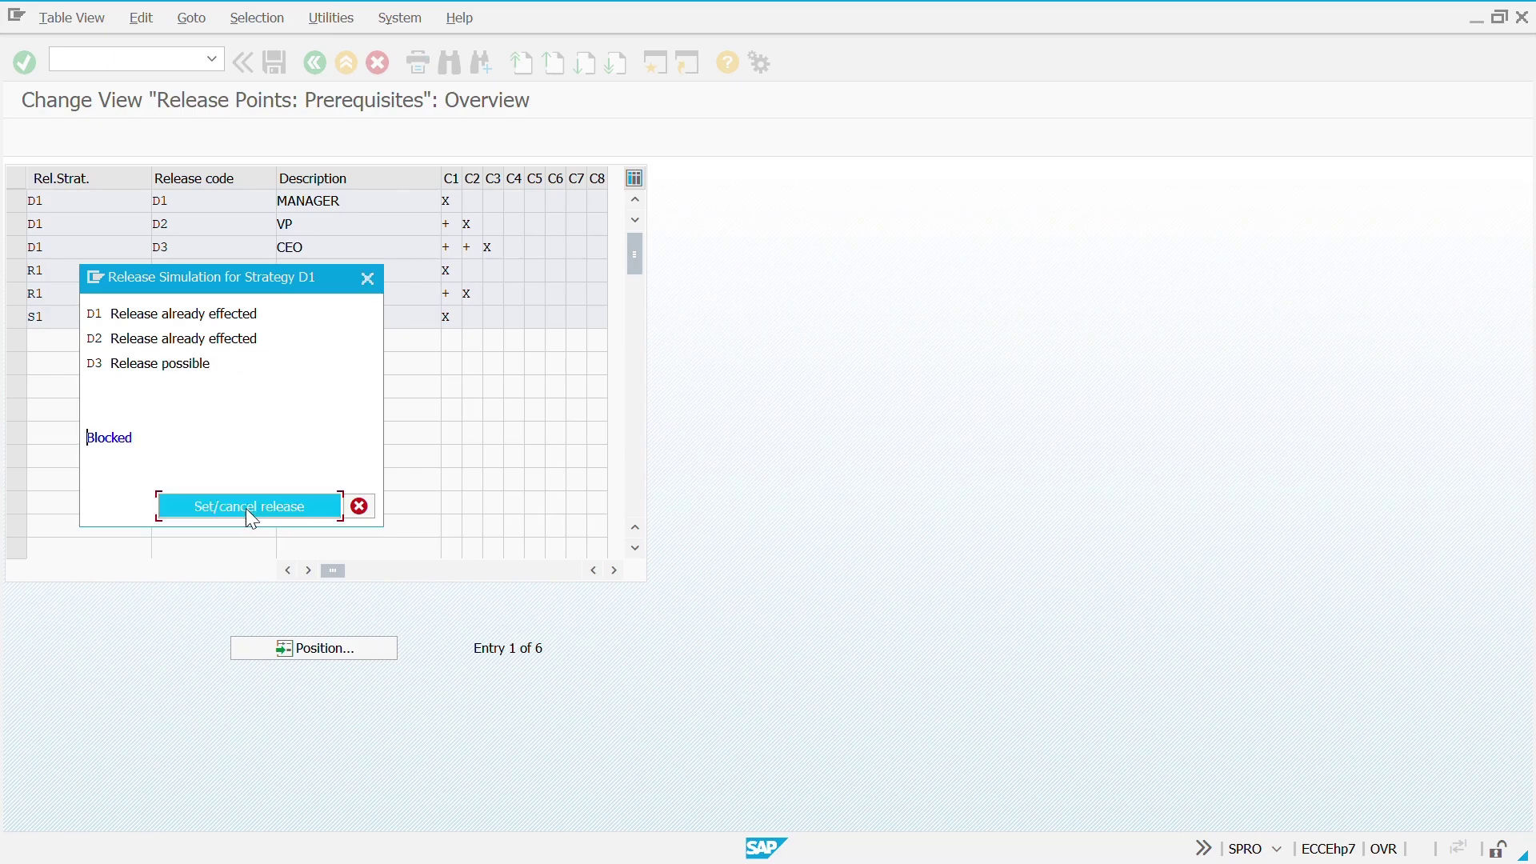
pyautogui.click(249, 507)
pyautogui.press('Return')
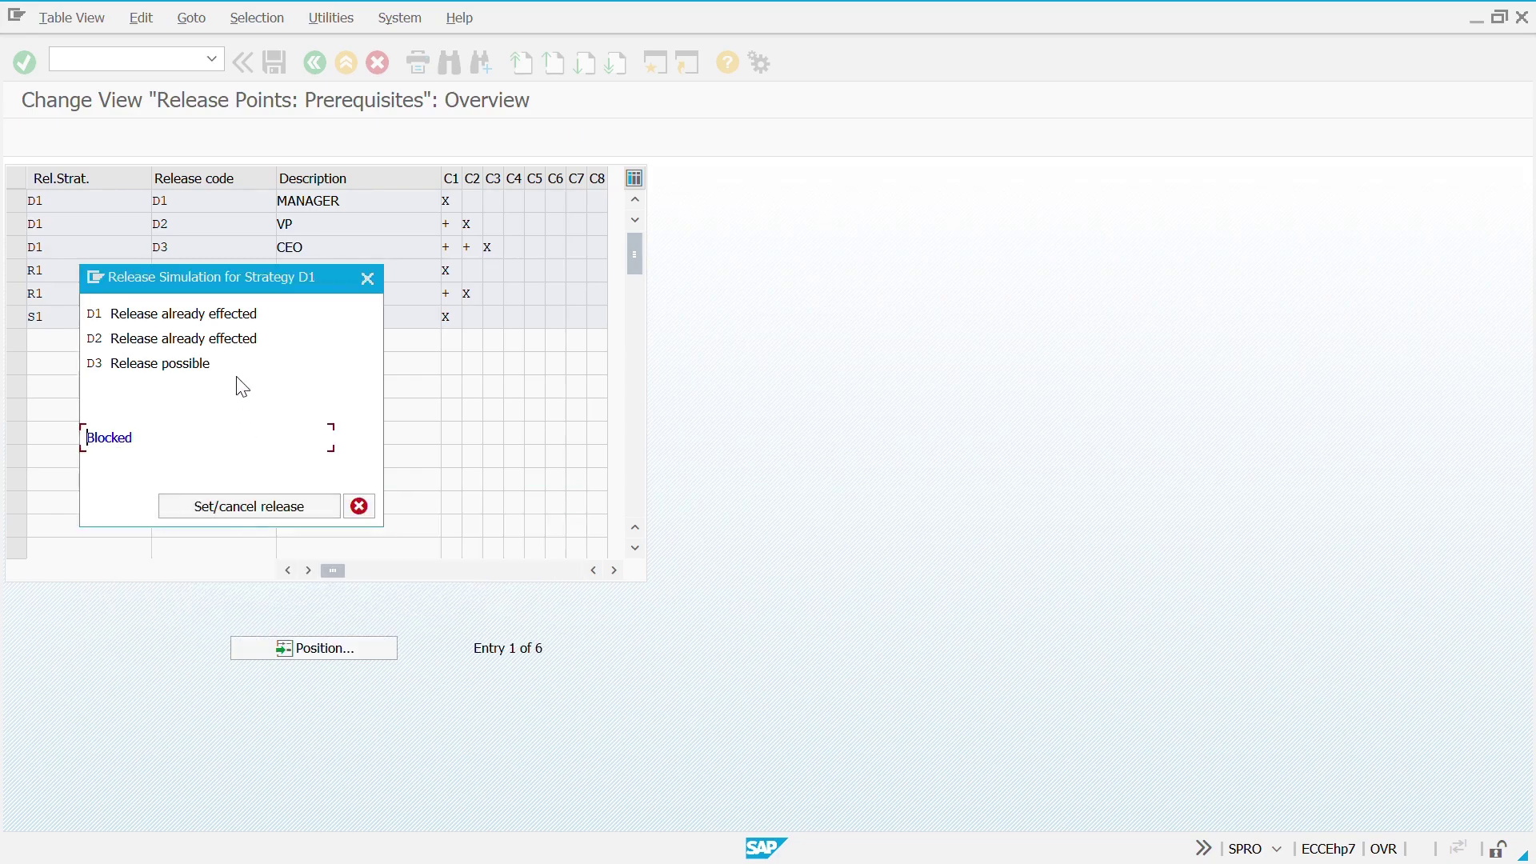
pyautogui.click(235, 341)
pyautogui.click(242, 507)
pyautogui.click(206, 318)
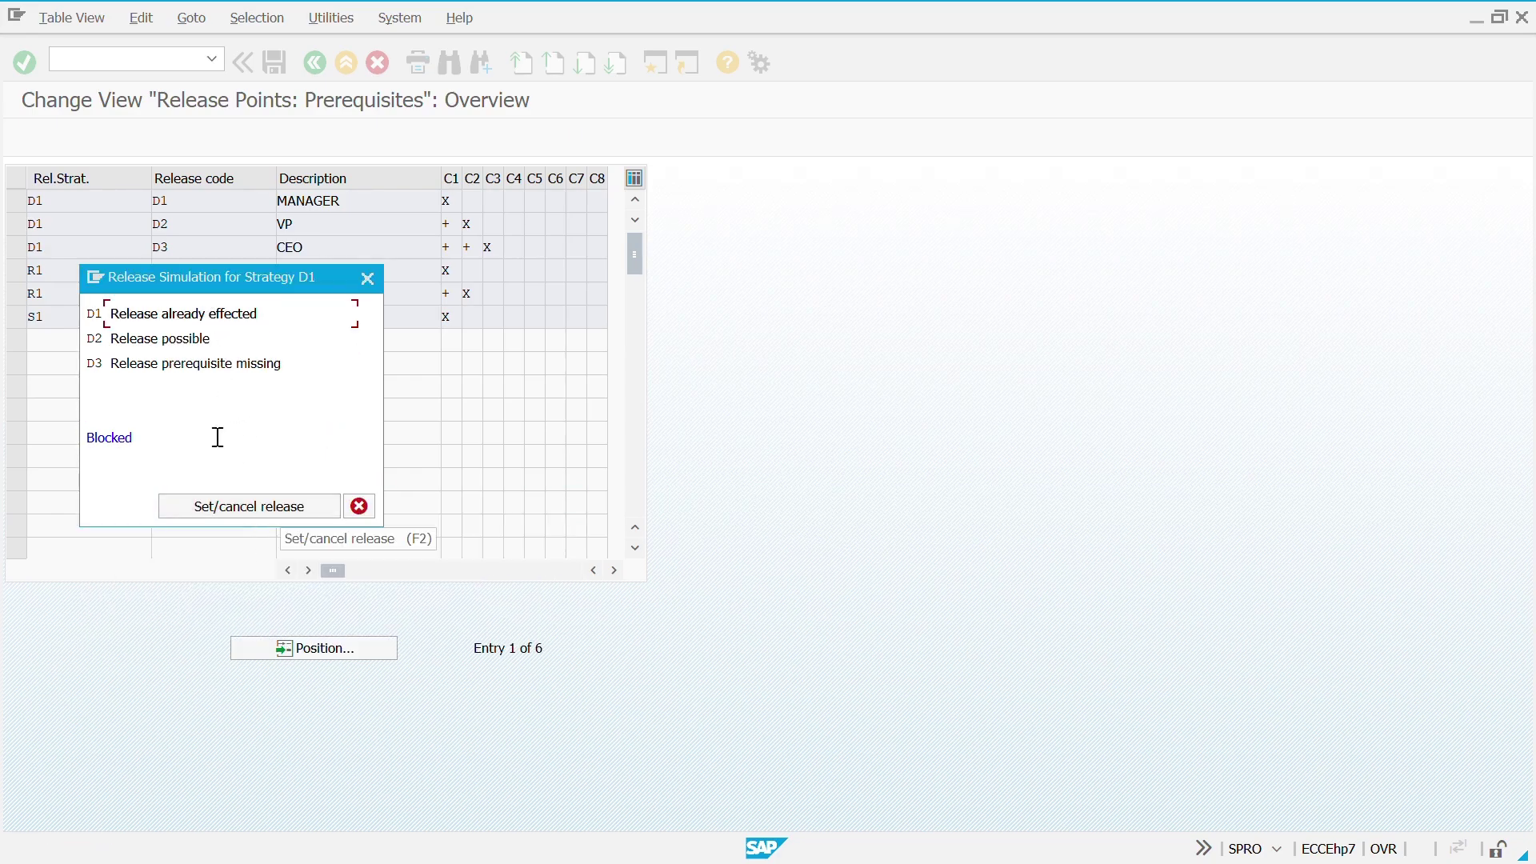
pyautogui.click(233, 507)
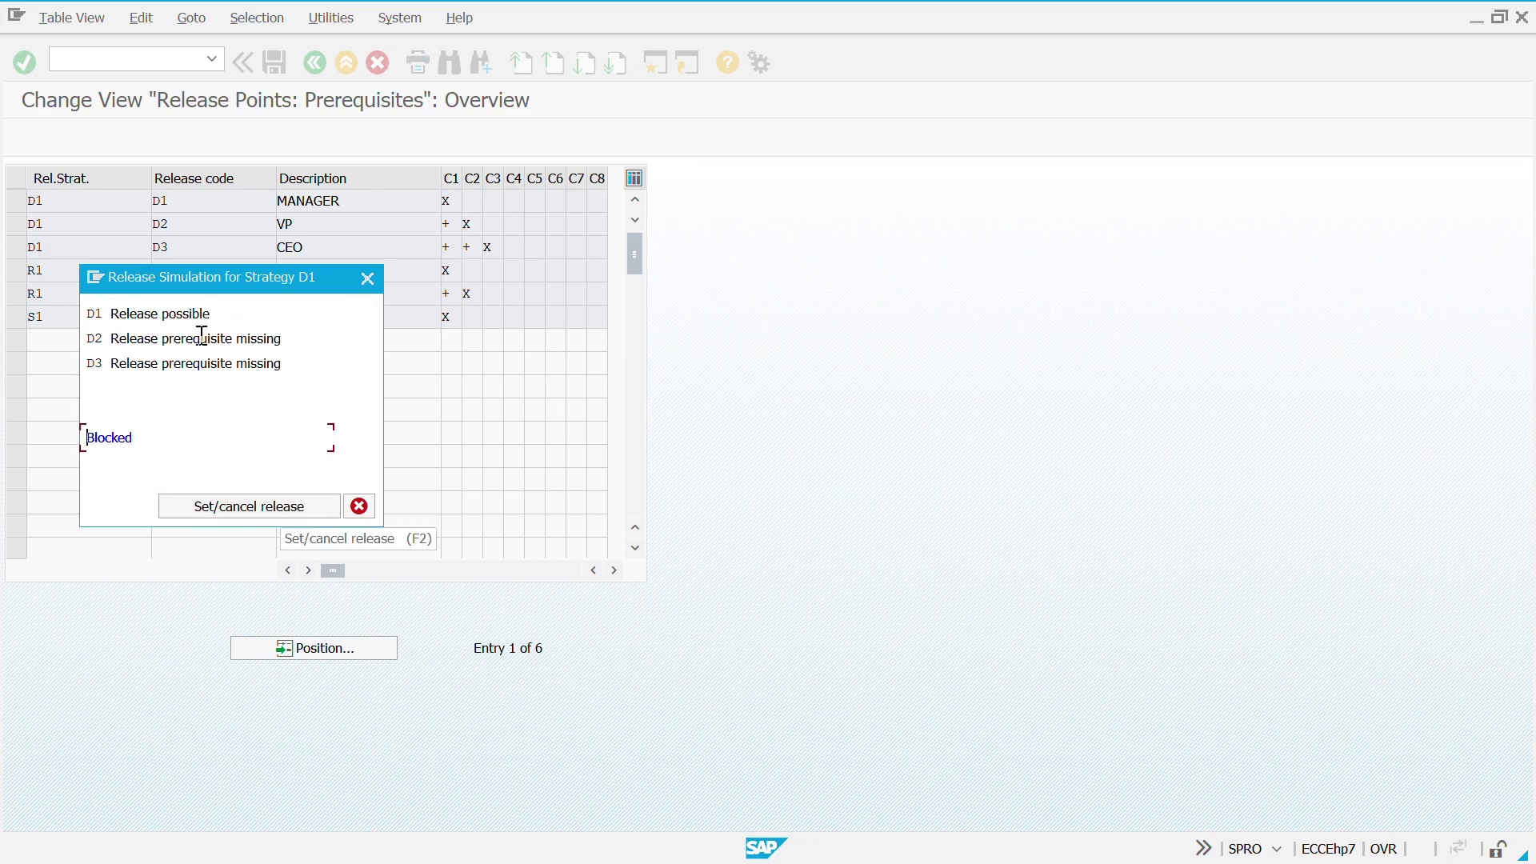
# Try releasing with code D2 before D1 in the simulation, and release with D1, D2 and D3 in order
pyautogui.doubleClick(200, 341)
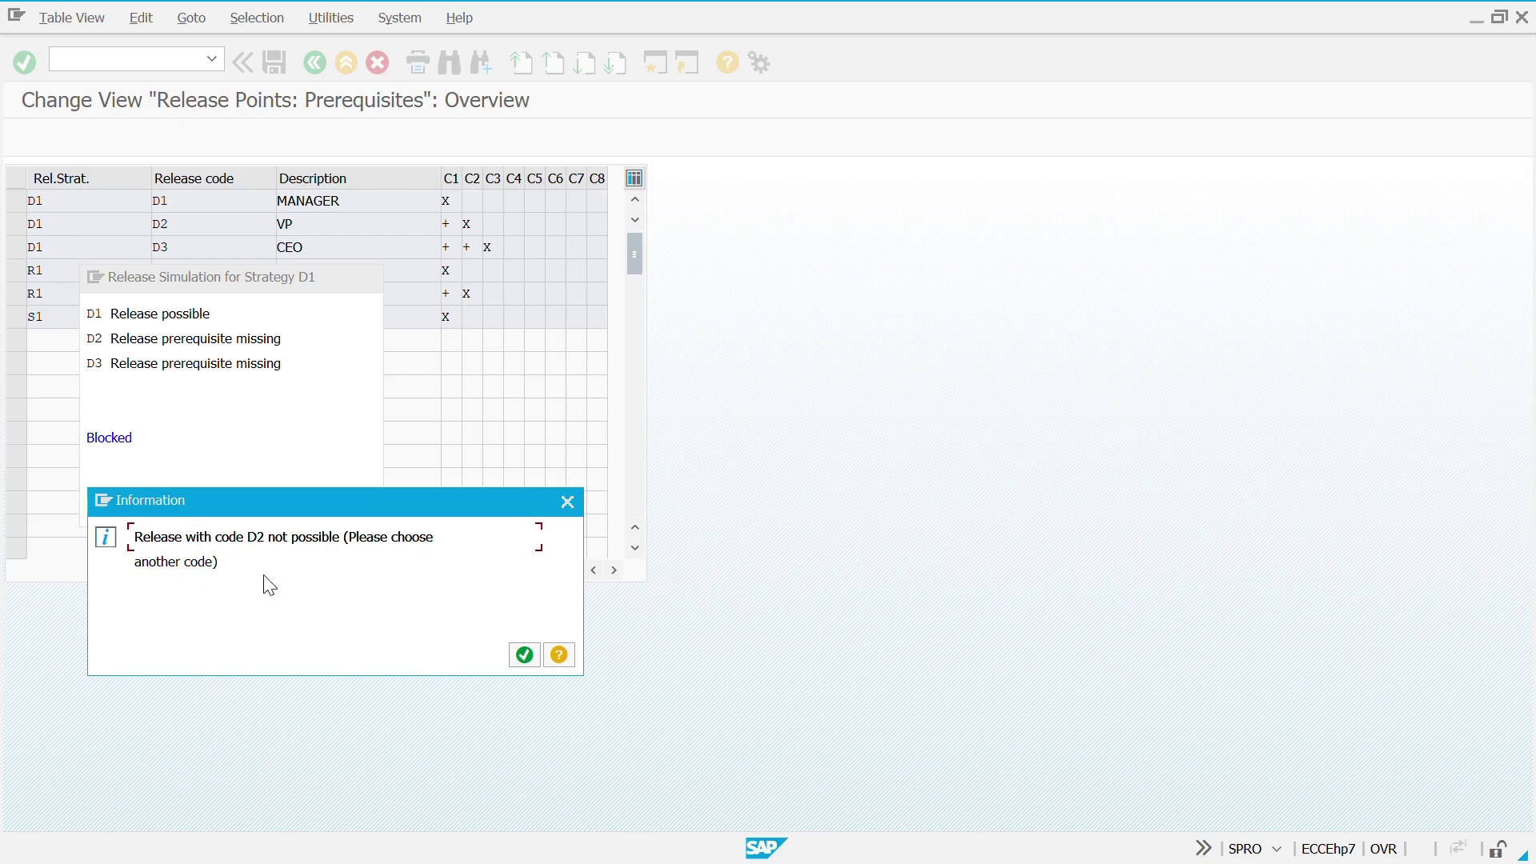
pyautogui.press('Return')
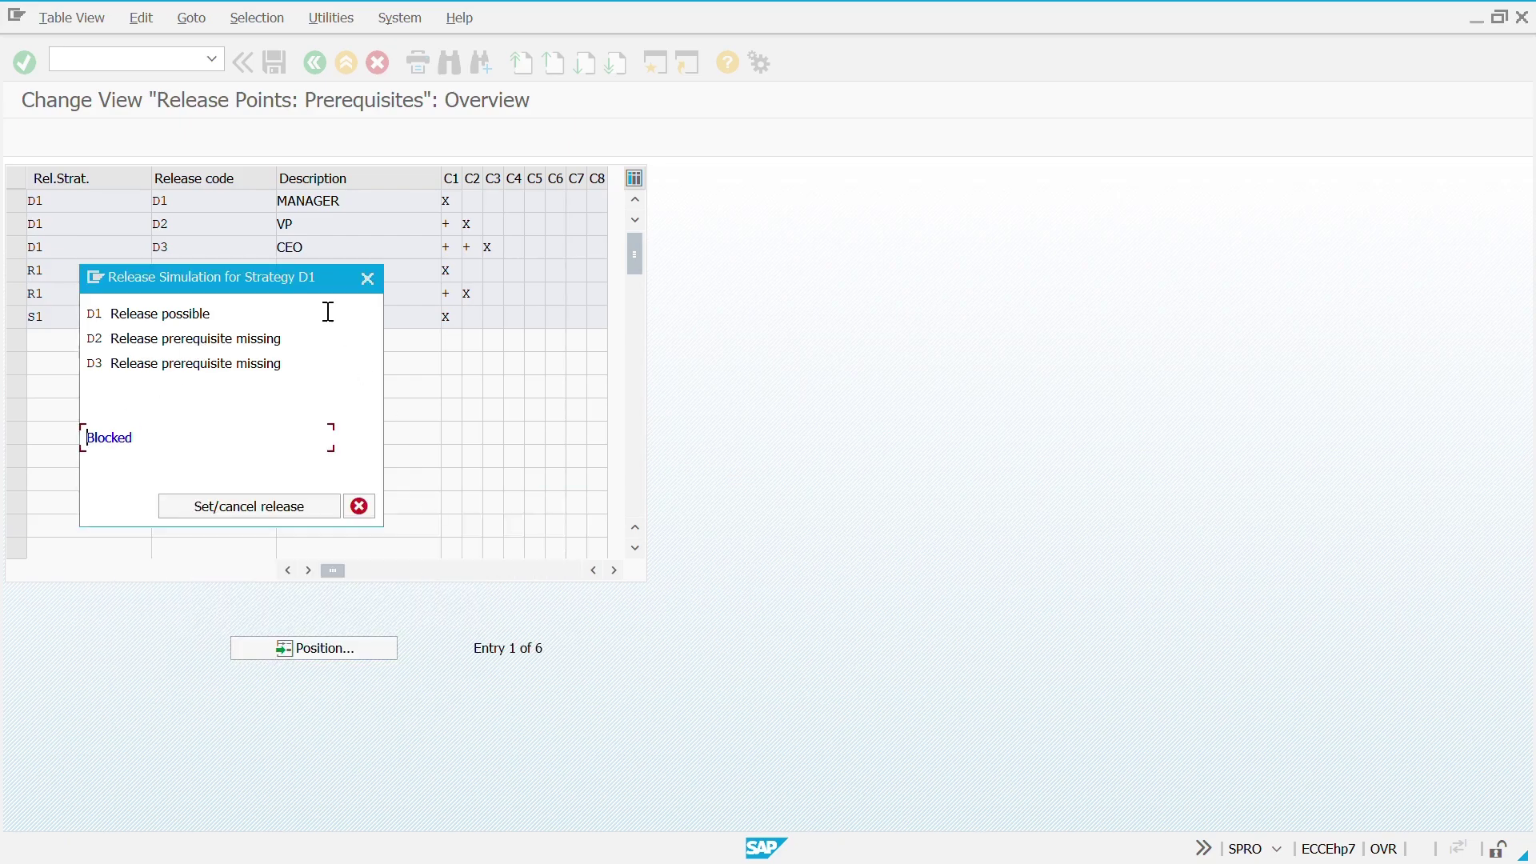
pyautogui.doubleClick(181, 310)
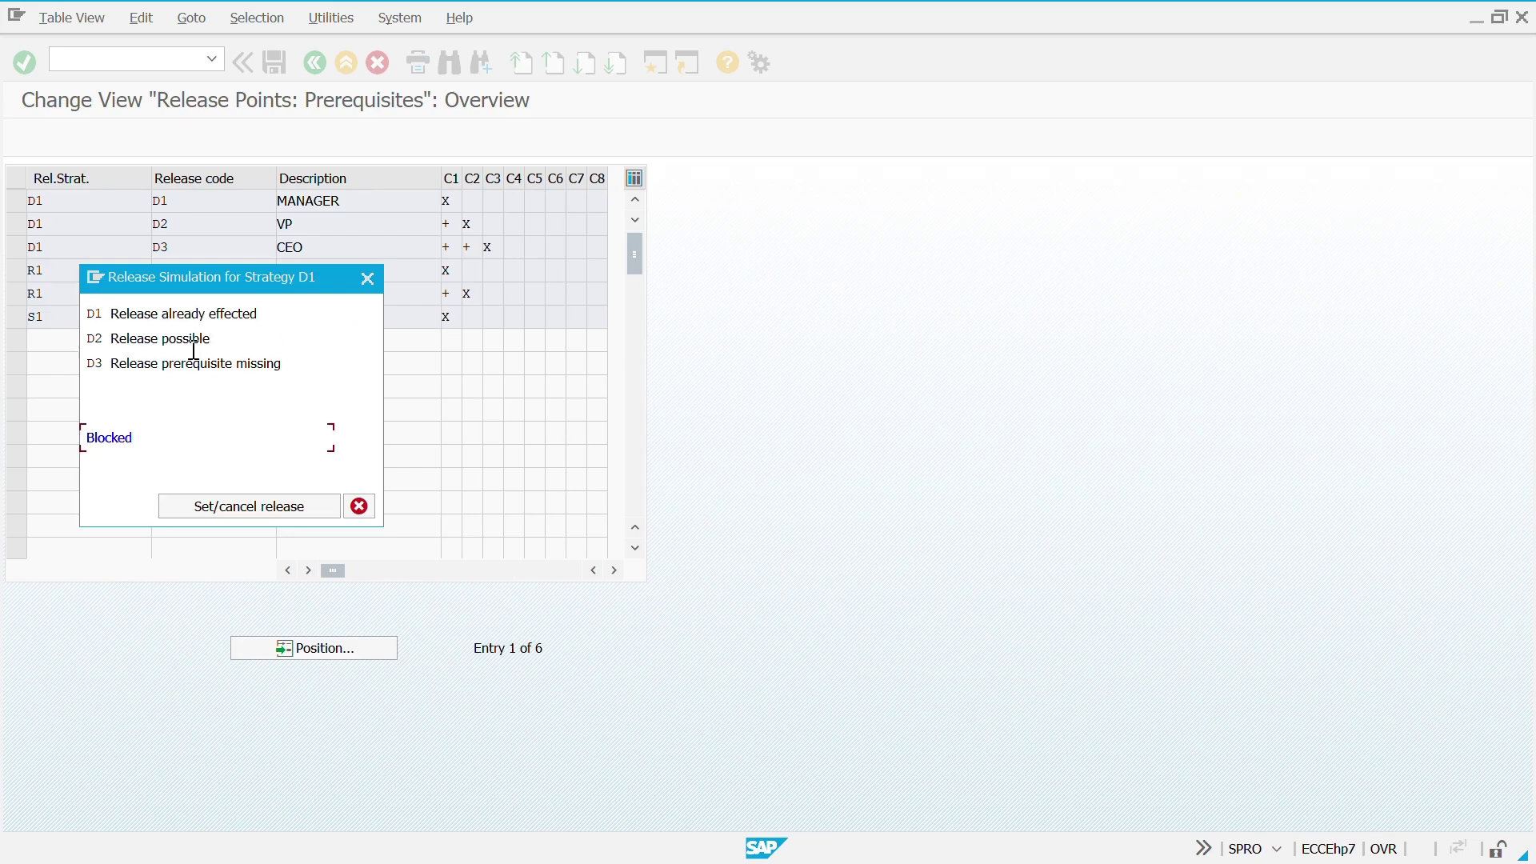
pyautogui.doubleClick(194, 350)
pyautogui.doubleClick(191, 371)
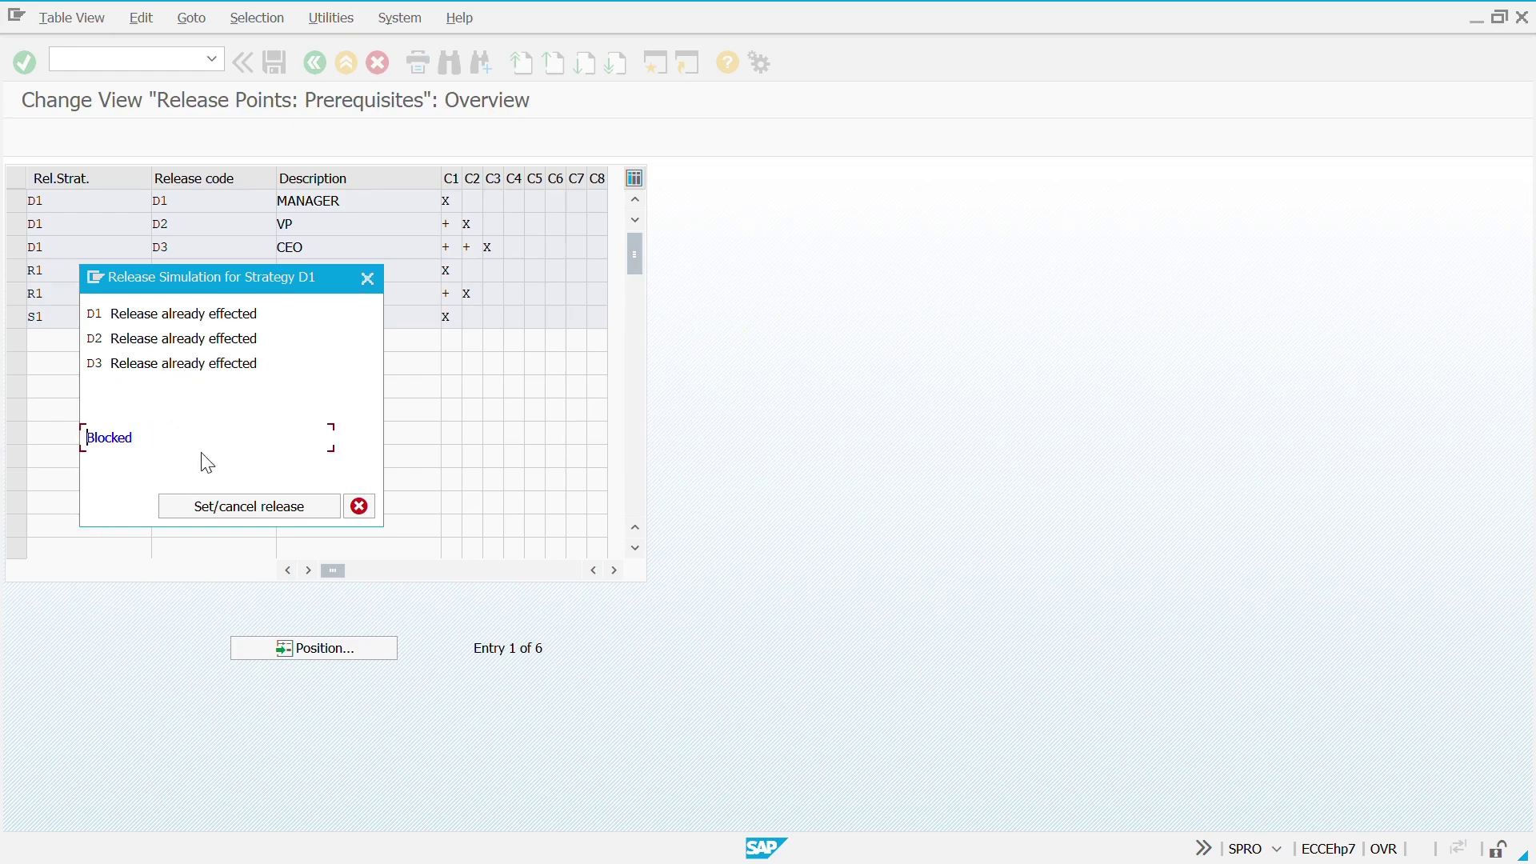
# Close the release simulation for strategy D1 and open the Assign Release Indicators activity in change mode
pyautogui.press('Escape')
pyautogui.press('F3')
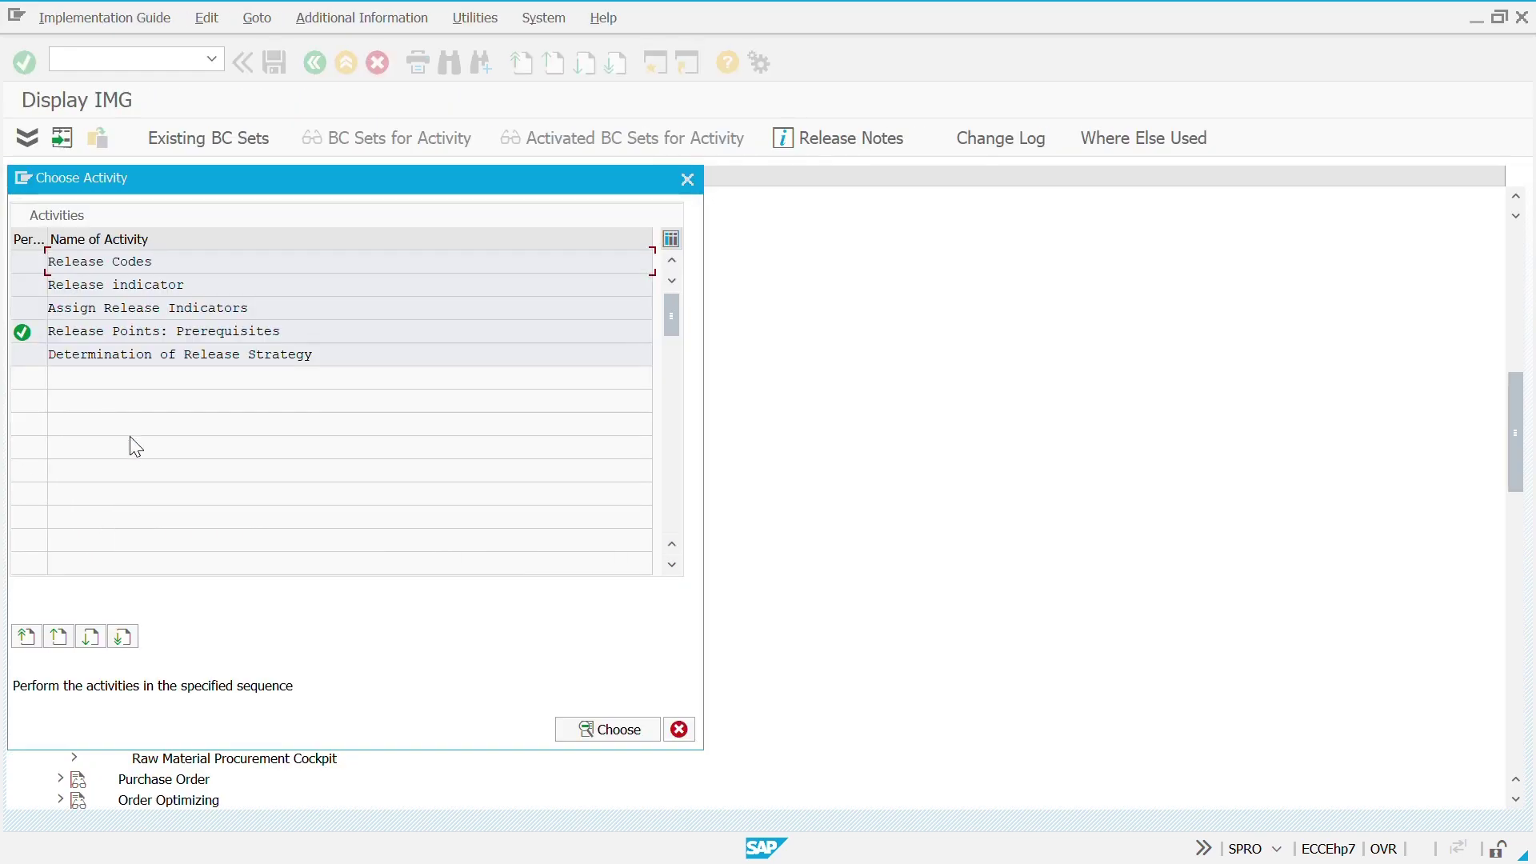
pyautogui.click(122, 313)
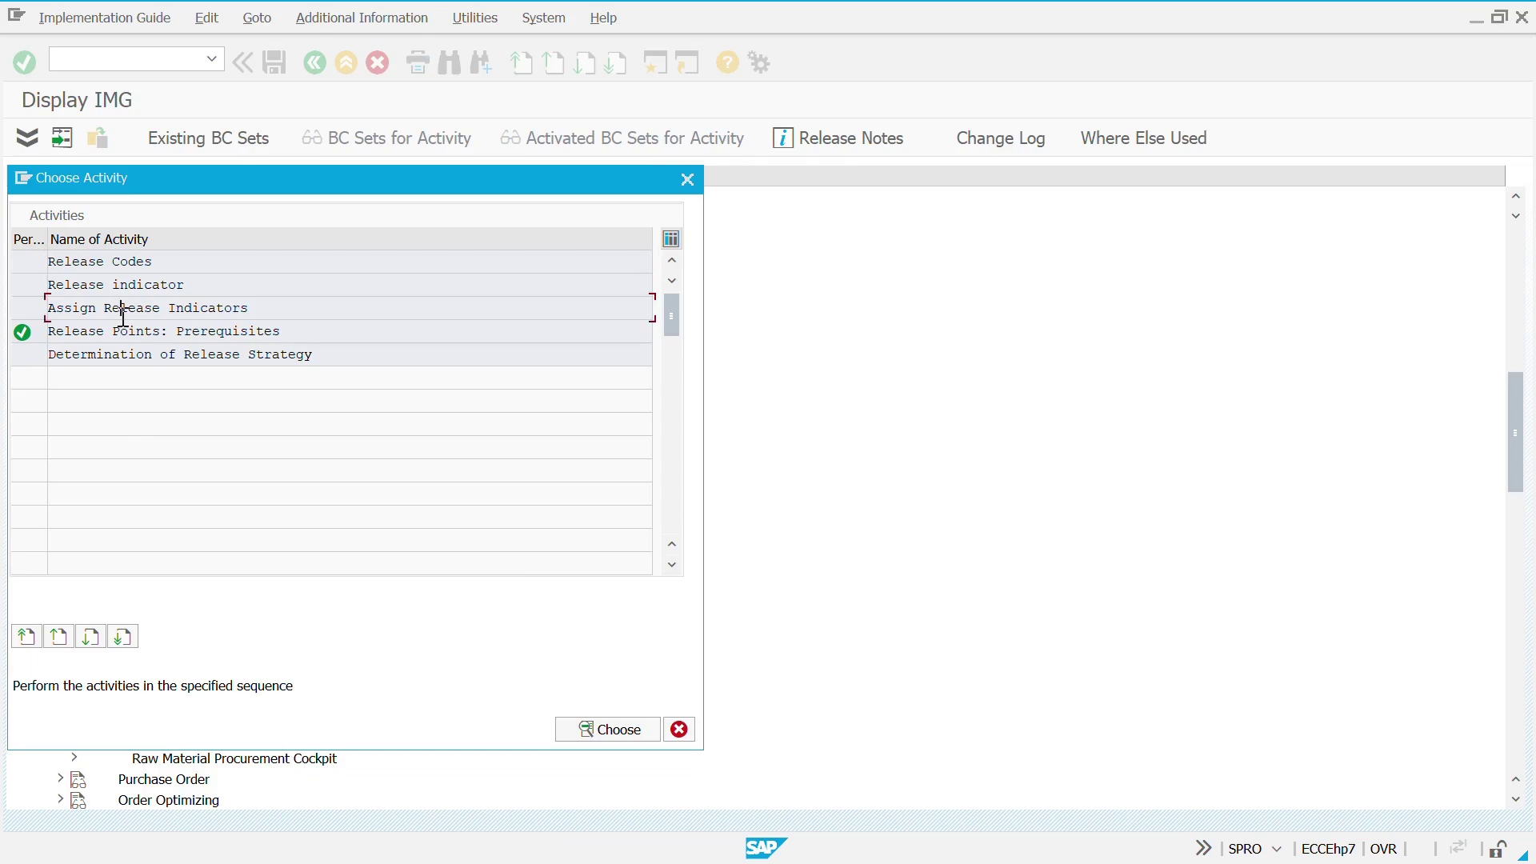
pyautogui.doubleClick(123, 313)
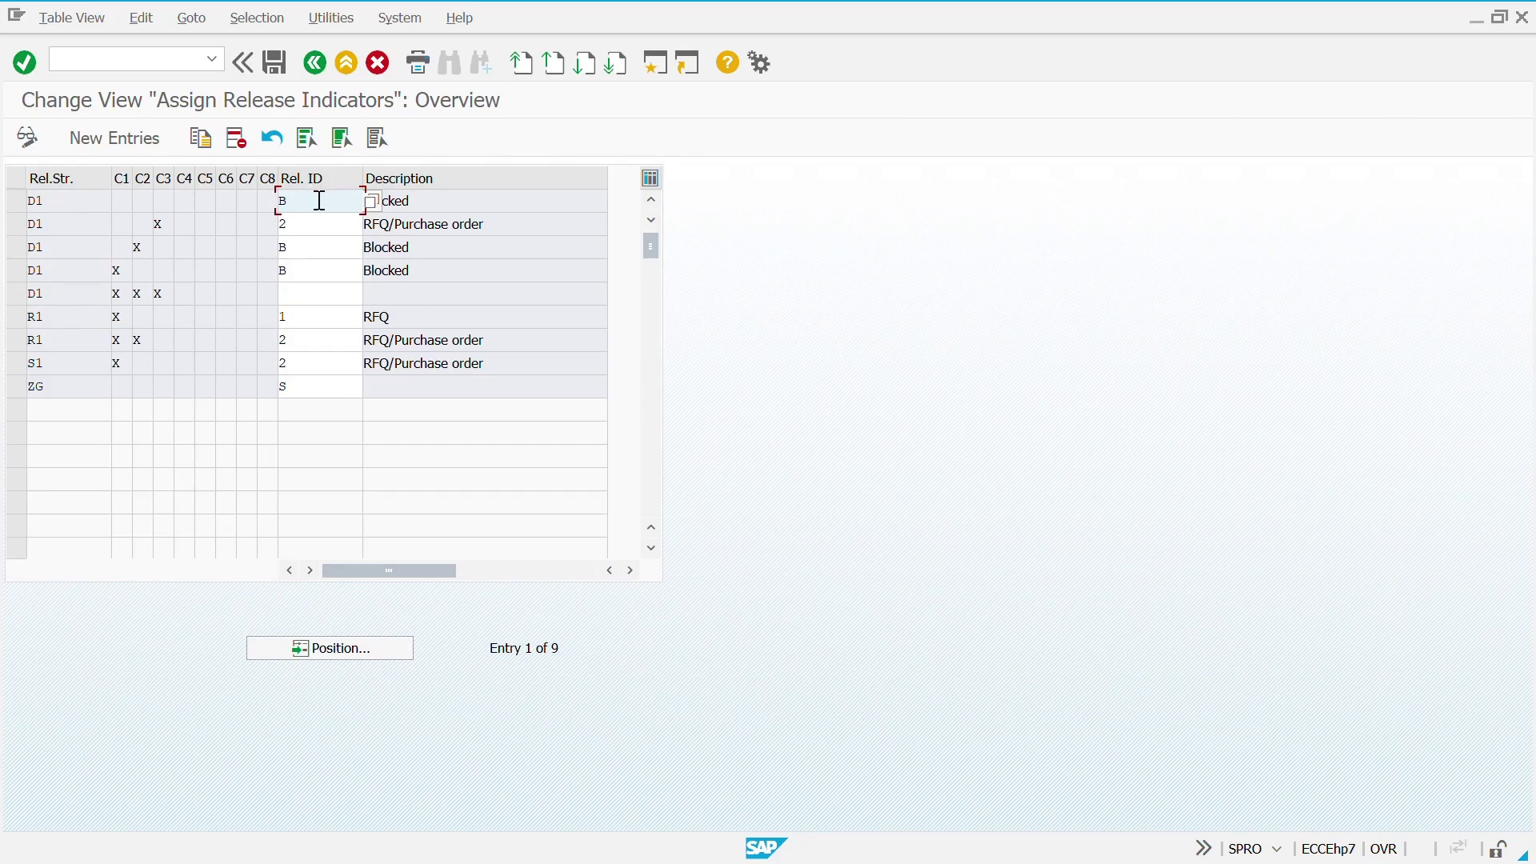
pyautogui.click(317, 229)
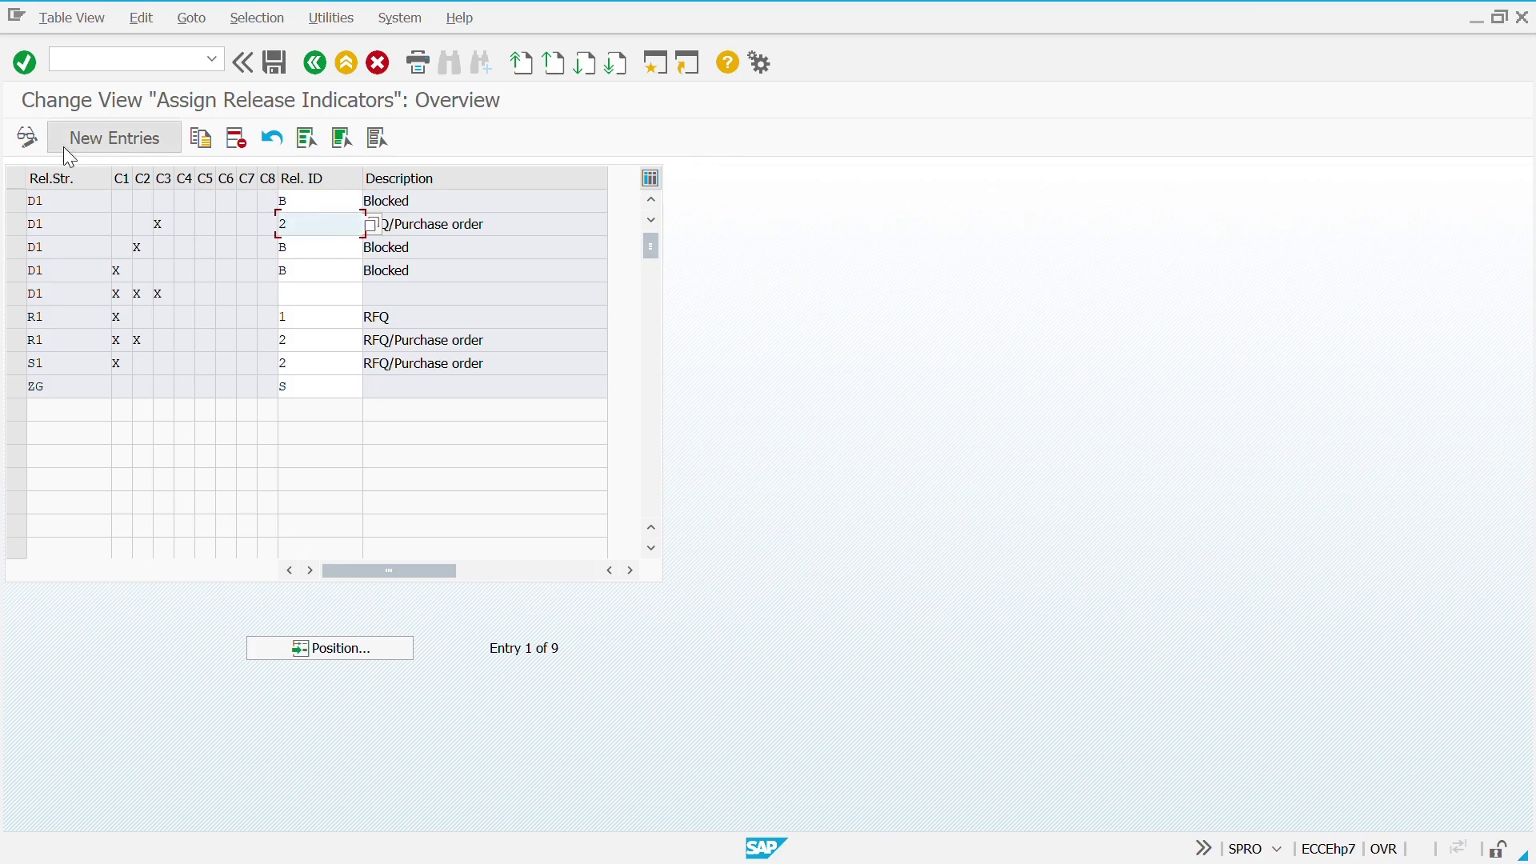
pyautogui.click(29, 140)
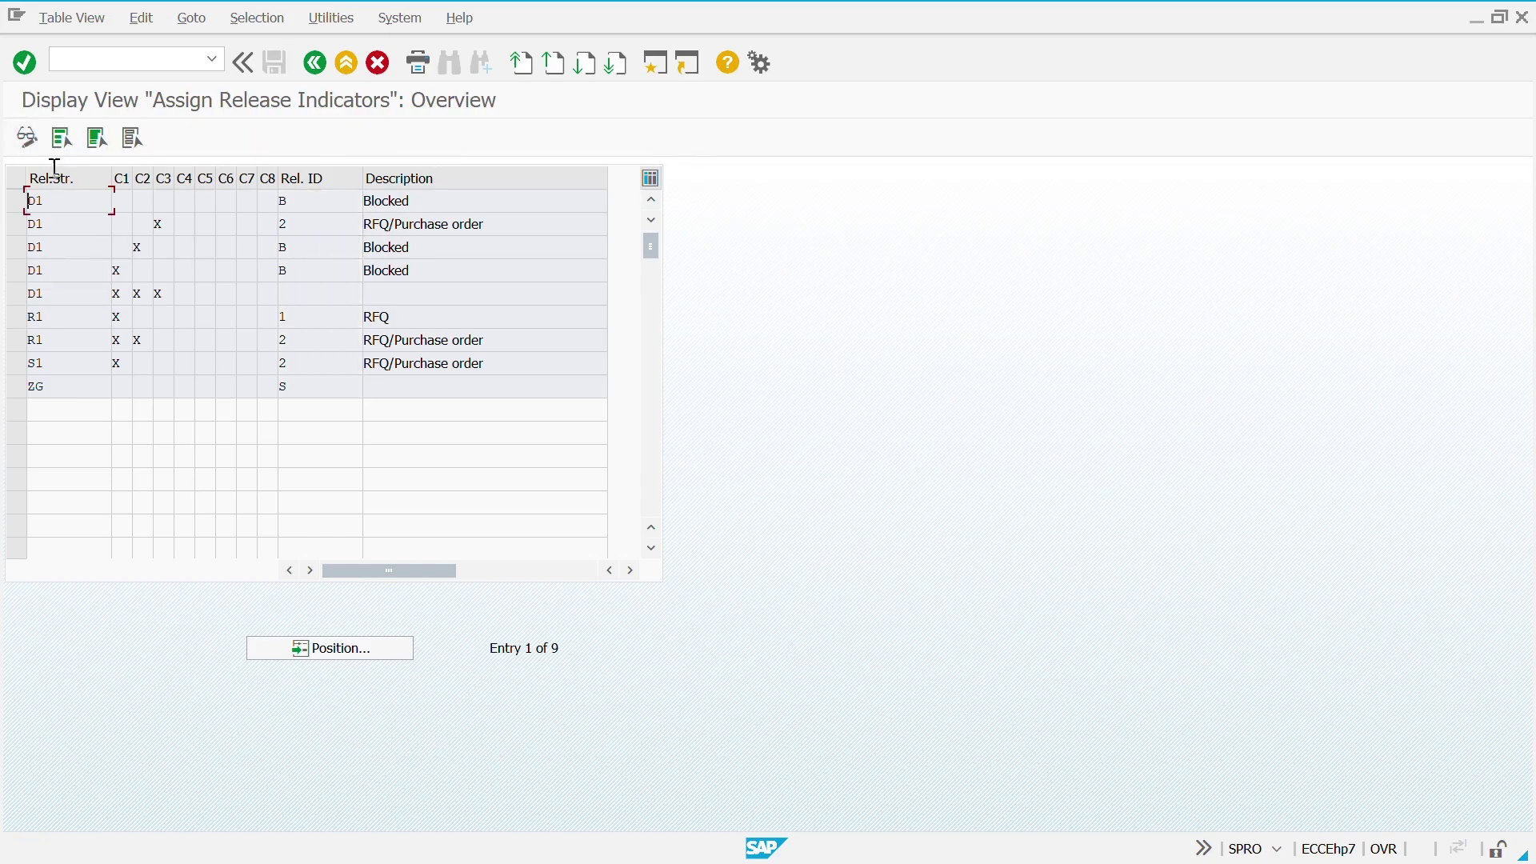
pyautogui.click(29, 140)
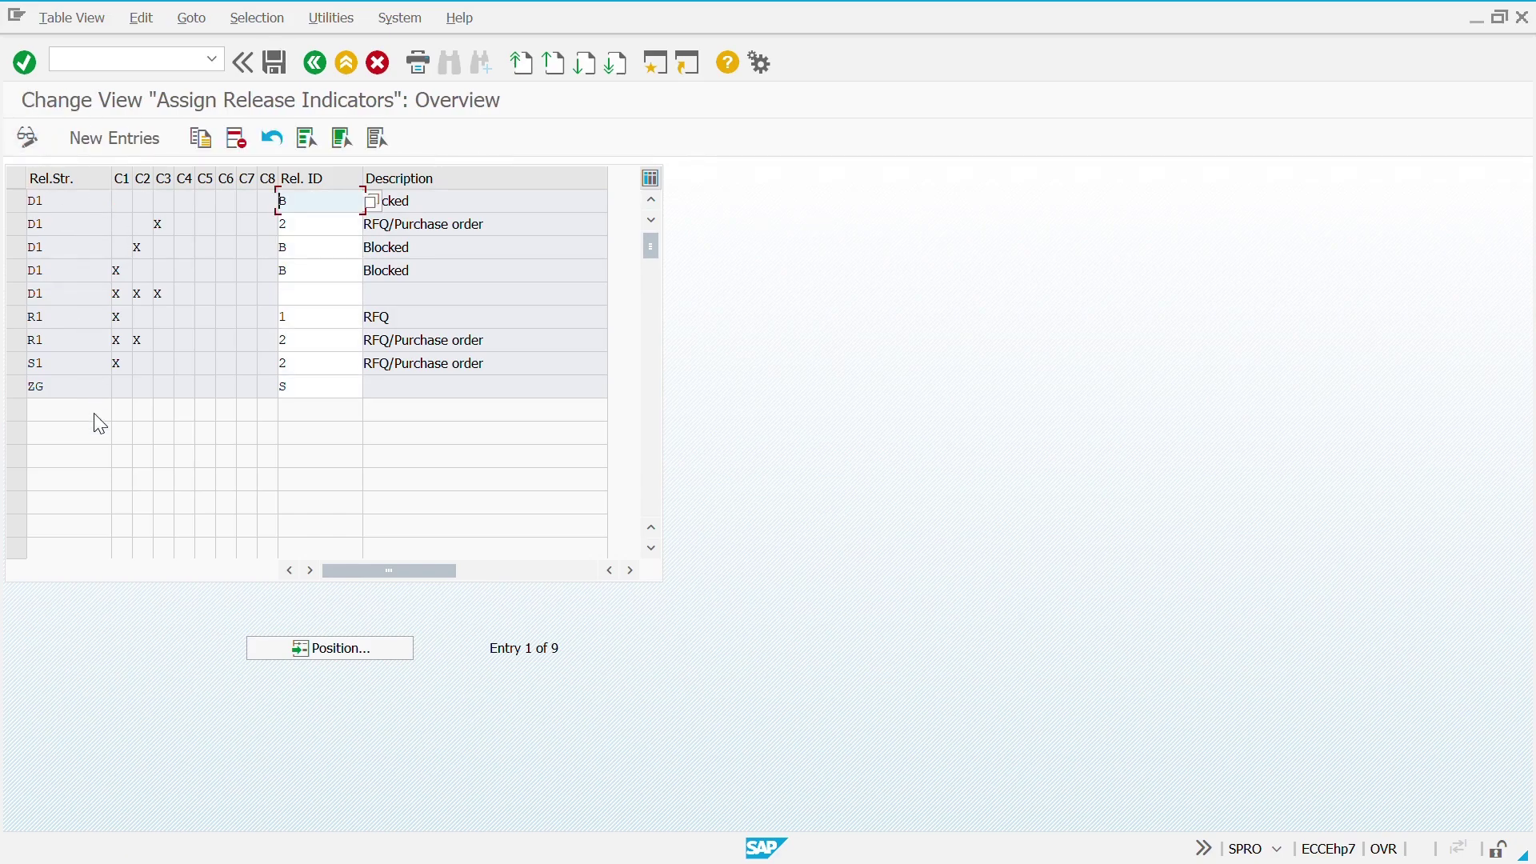
# Try to add a new indicator entry for strategy D1 with C1, C2 and C3 marked X and release indicator 2
pyautogui.click(124, 150)
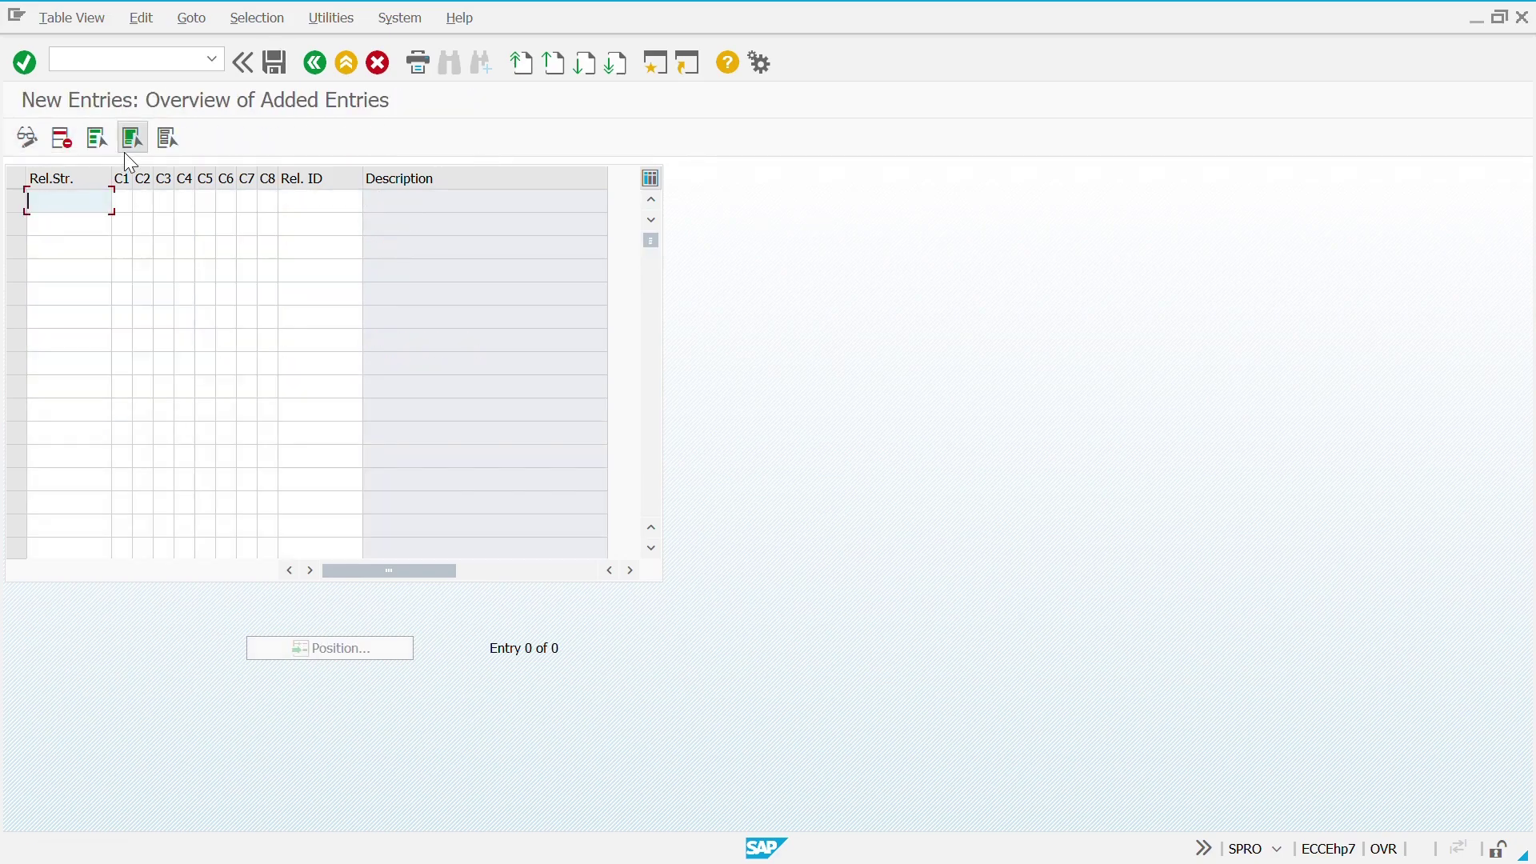
pyautogui.write('D1')
pyautogui.press('Tab')
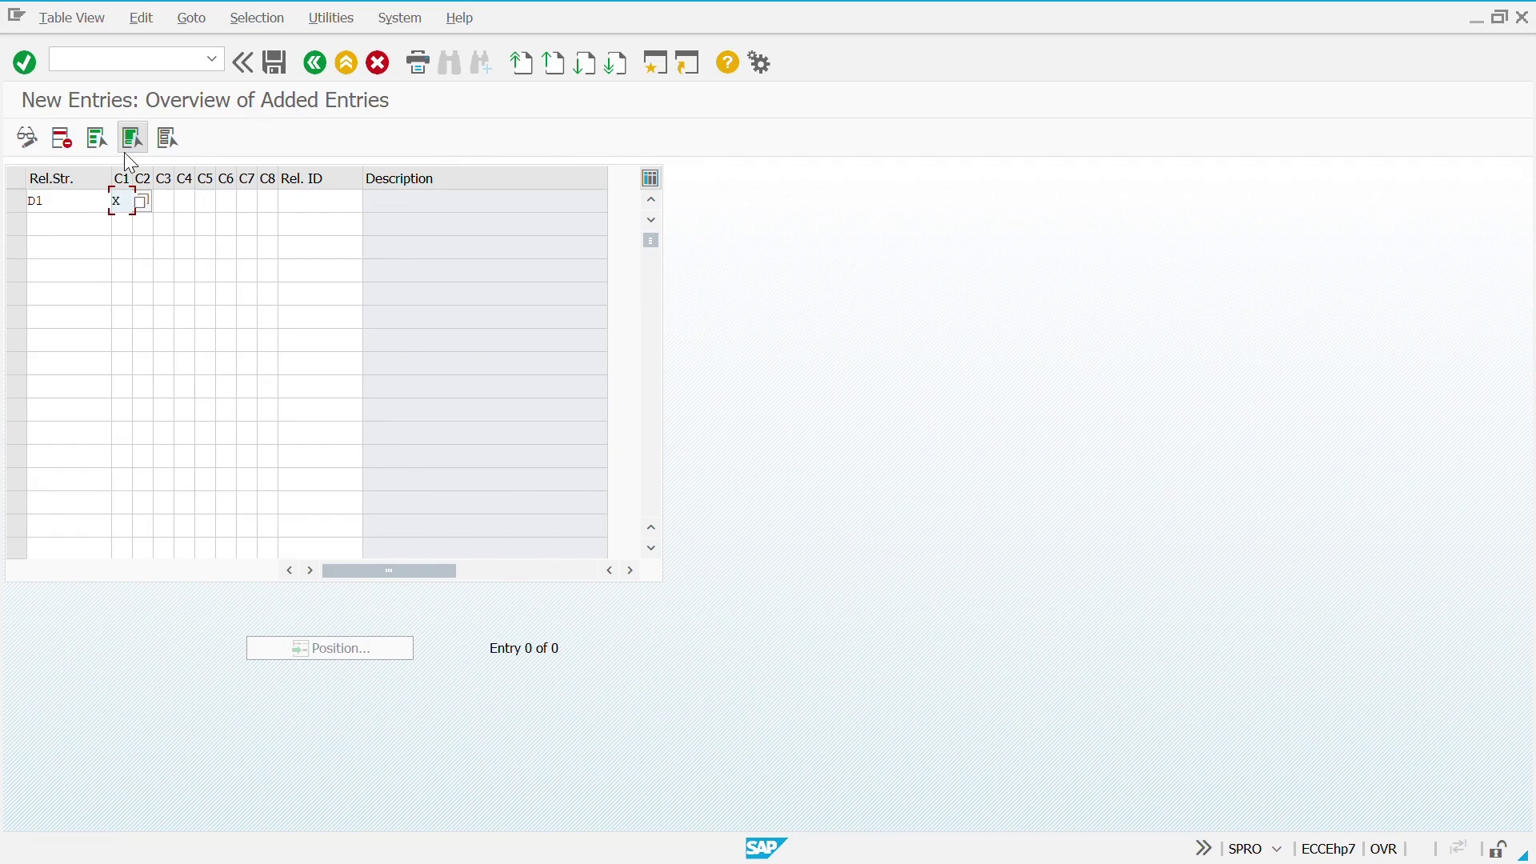
pyautogui.write('x')
pyautogui.press('Tab')
pyautogui.write('x')
pyautogui.press('Tab')
pyautogui.write('x')
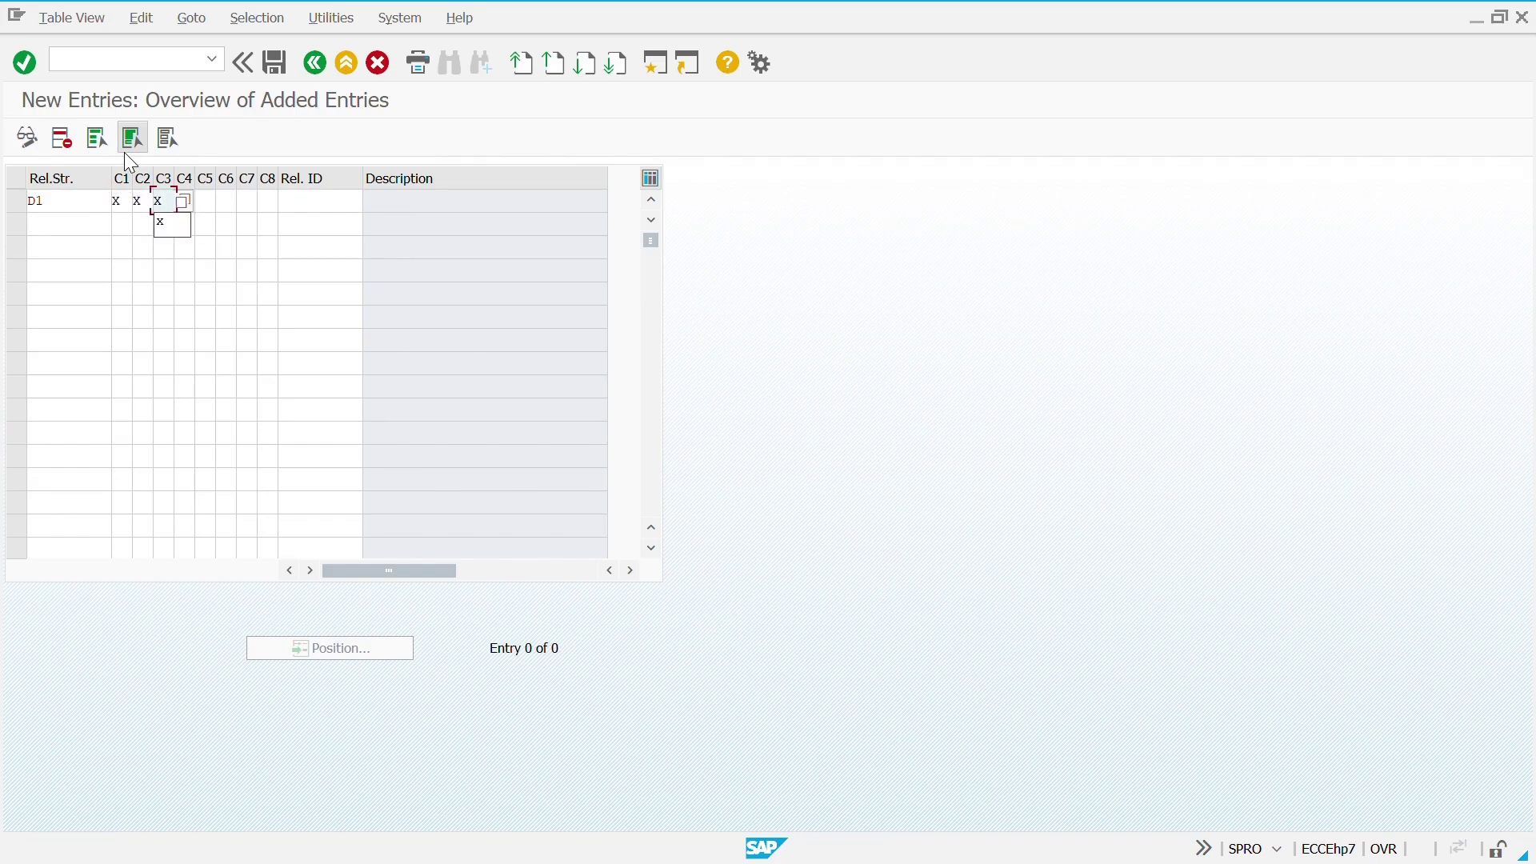
pyautogui.press('Tab')
pyautogui.press('Tab')
pyautogui.press('Tab')
pyautogui.press('Tab')
pyautogui.press('Tab')
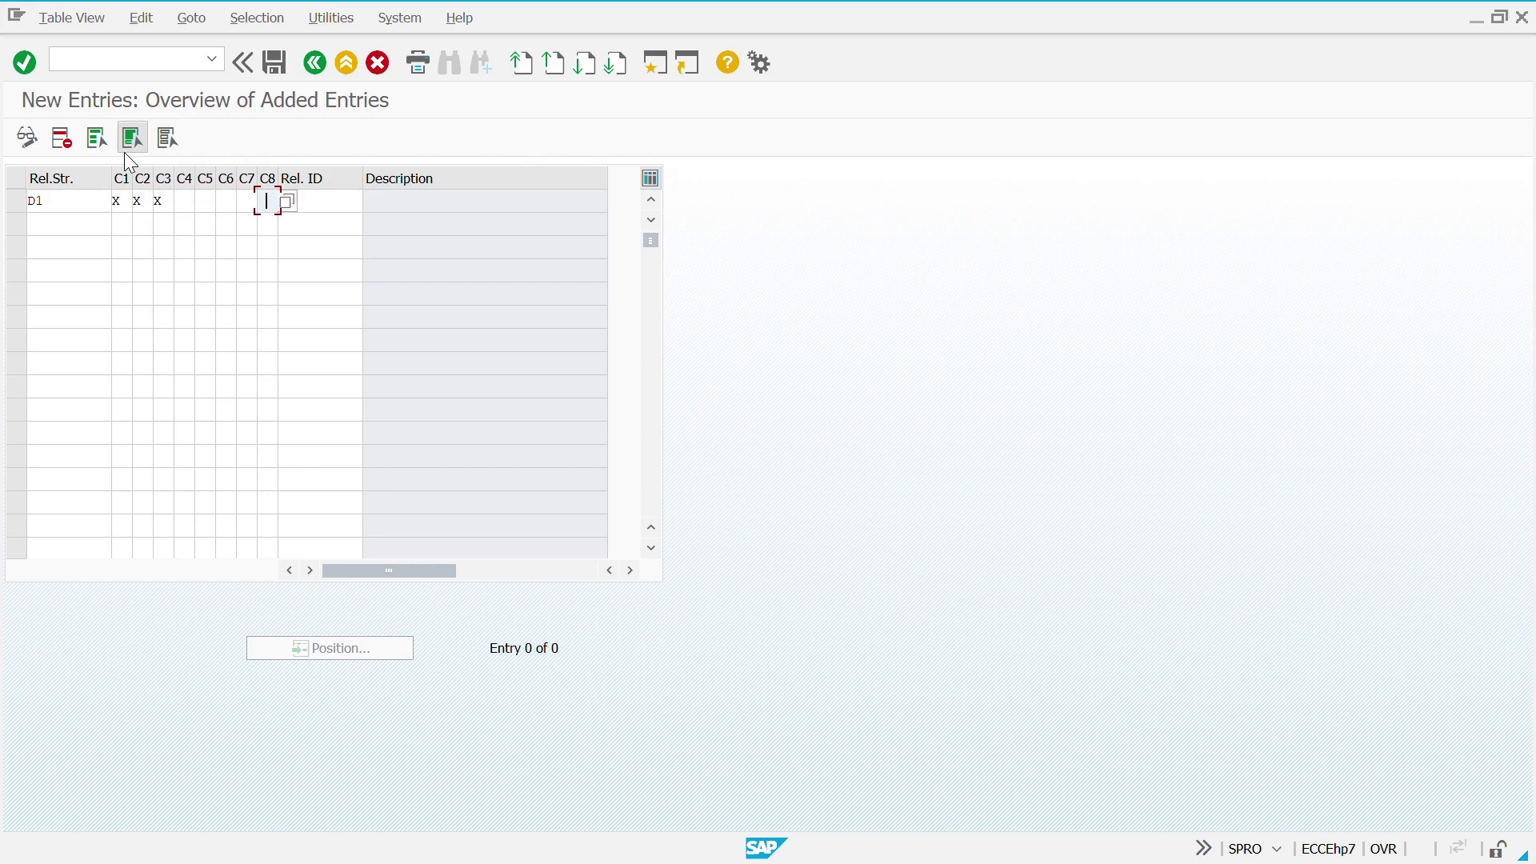
pyautogui.press('Tab')
pyautogui.write('2')
pyautogui.press('Return')
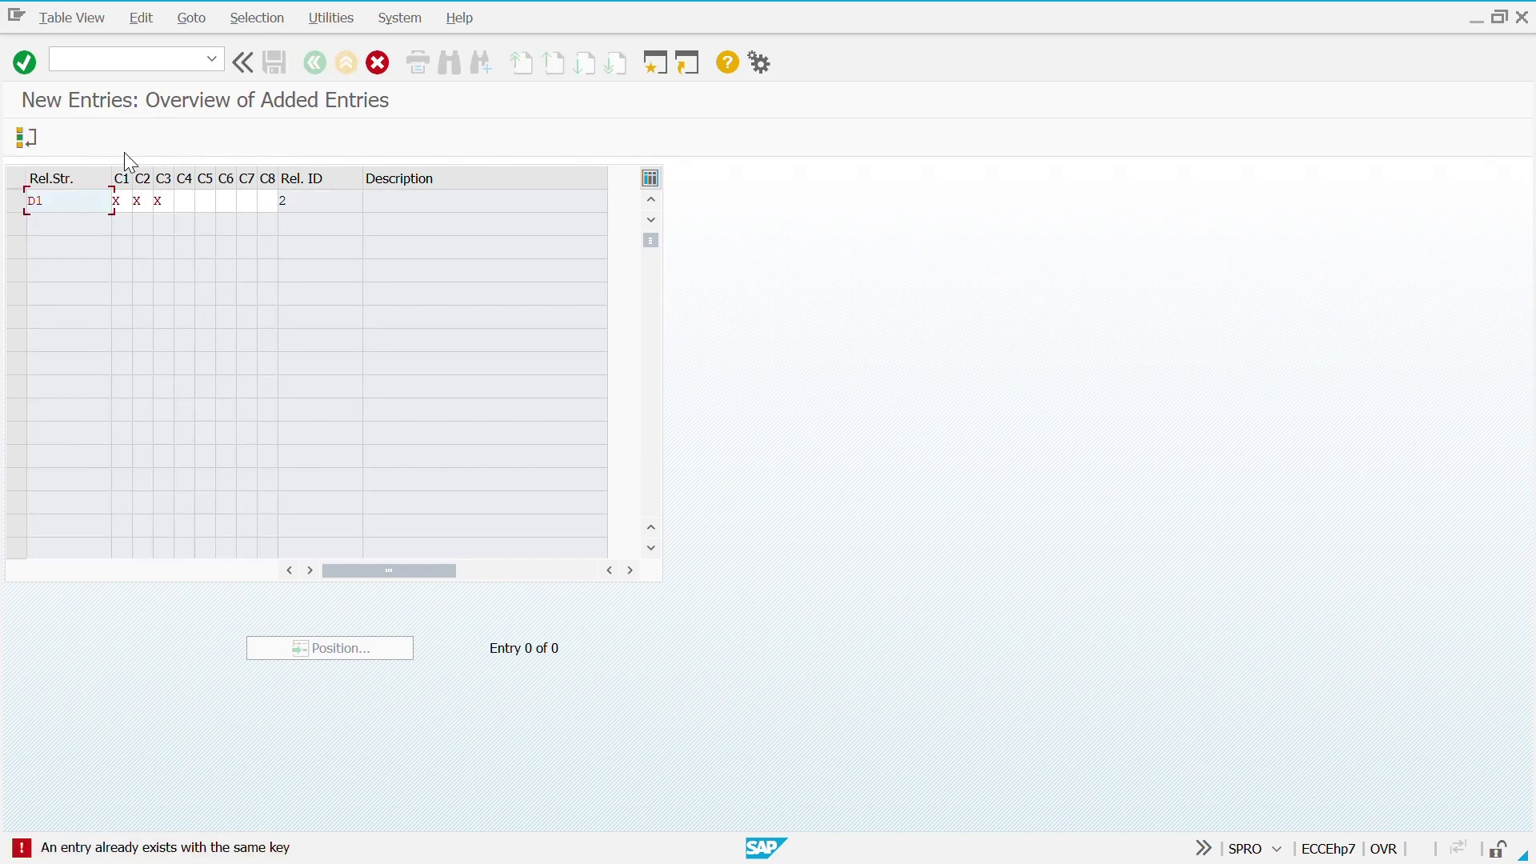
pyautogui.press('F12')
pyautogui.press('Left')
pyautogui.press('Return')
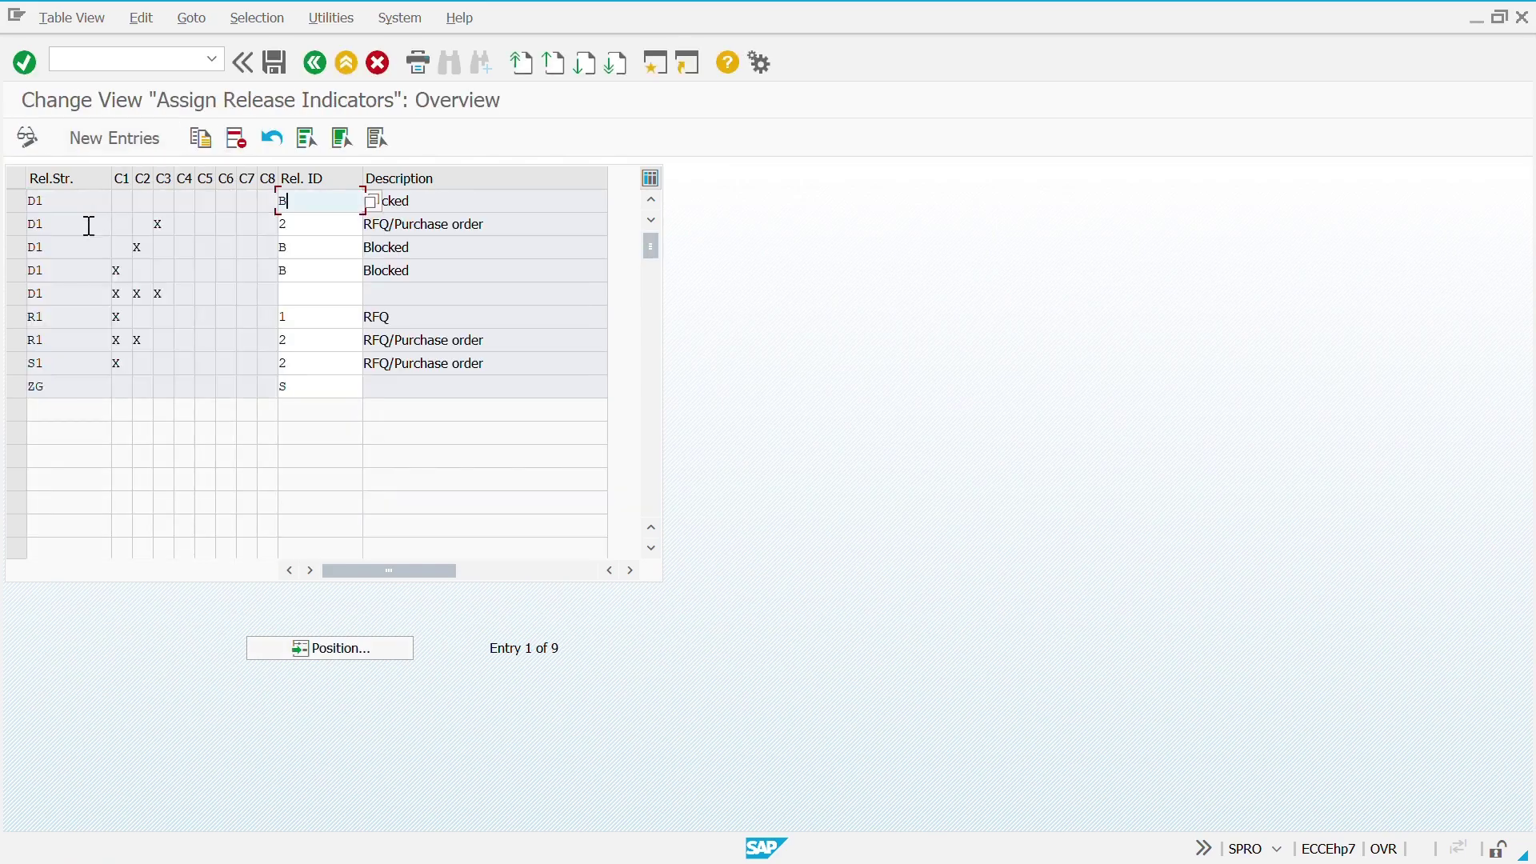
# Delete the strategy D1 entry that has no release point marked, and save
pyautogui.click(16, 201)
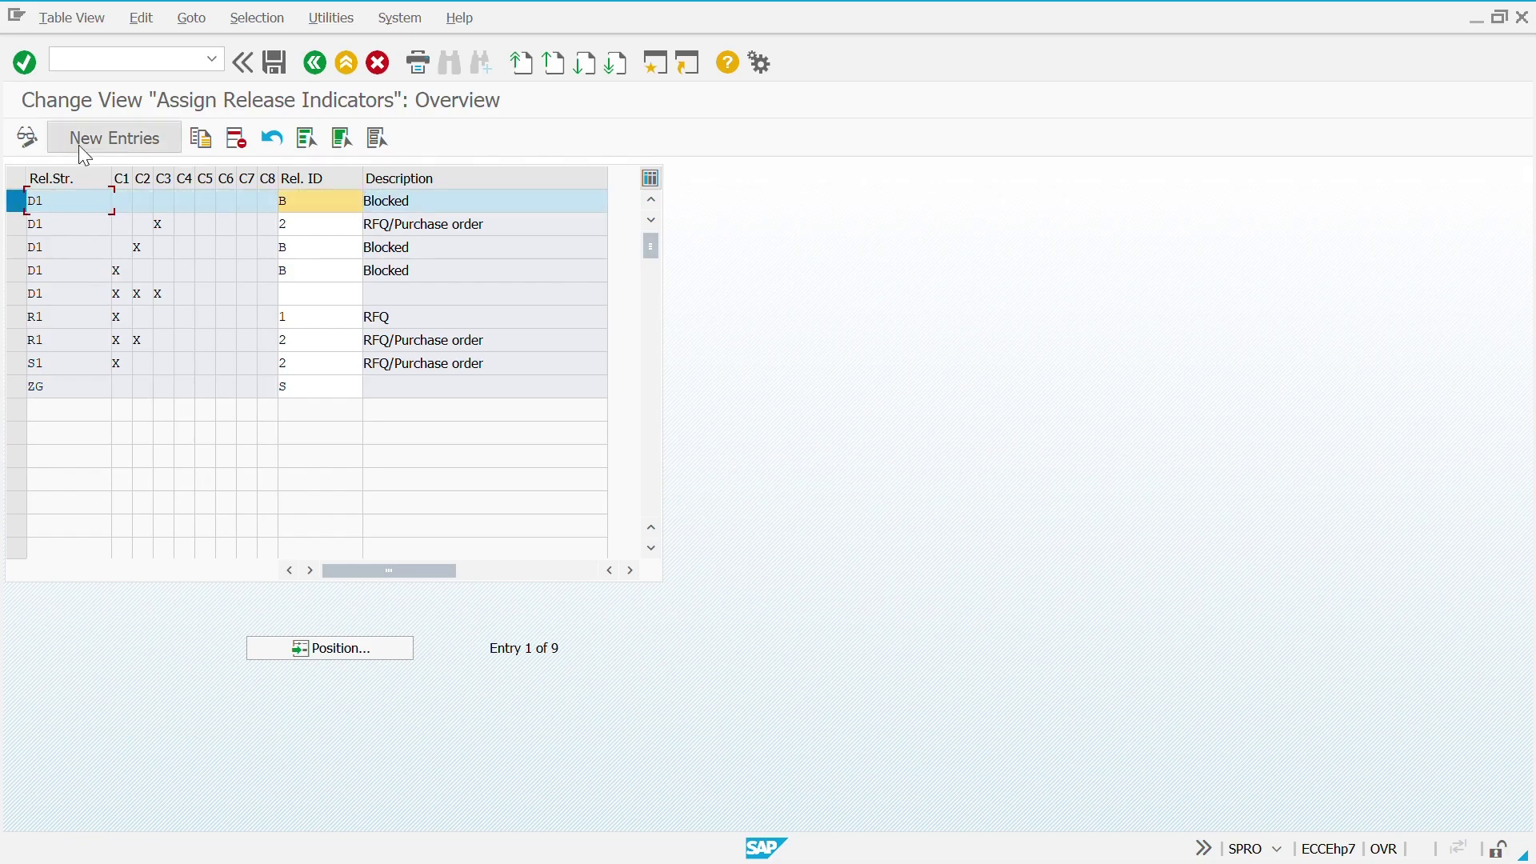
pyautogui.click(236, 140)
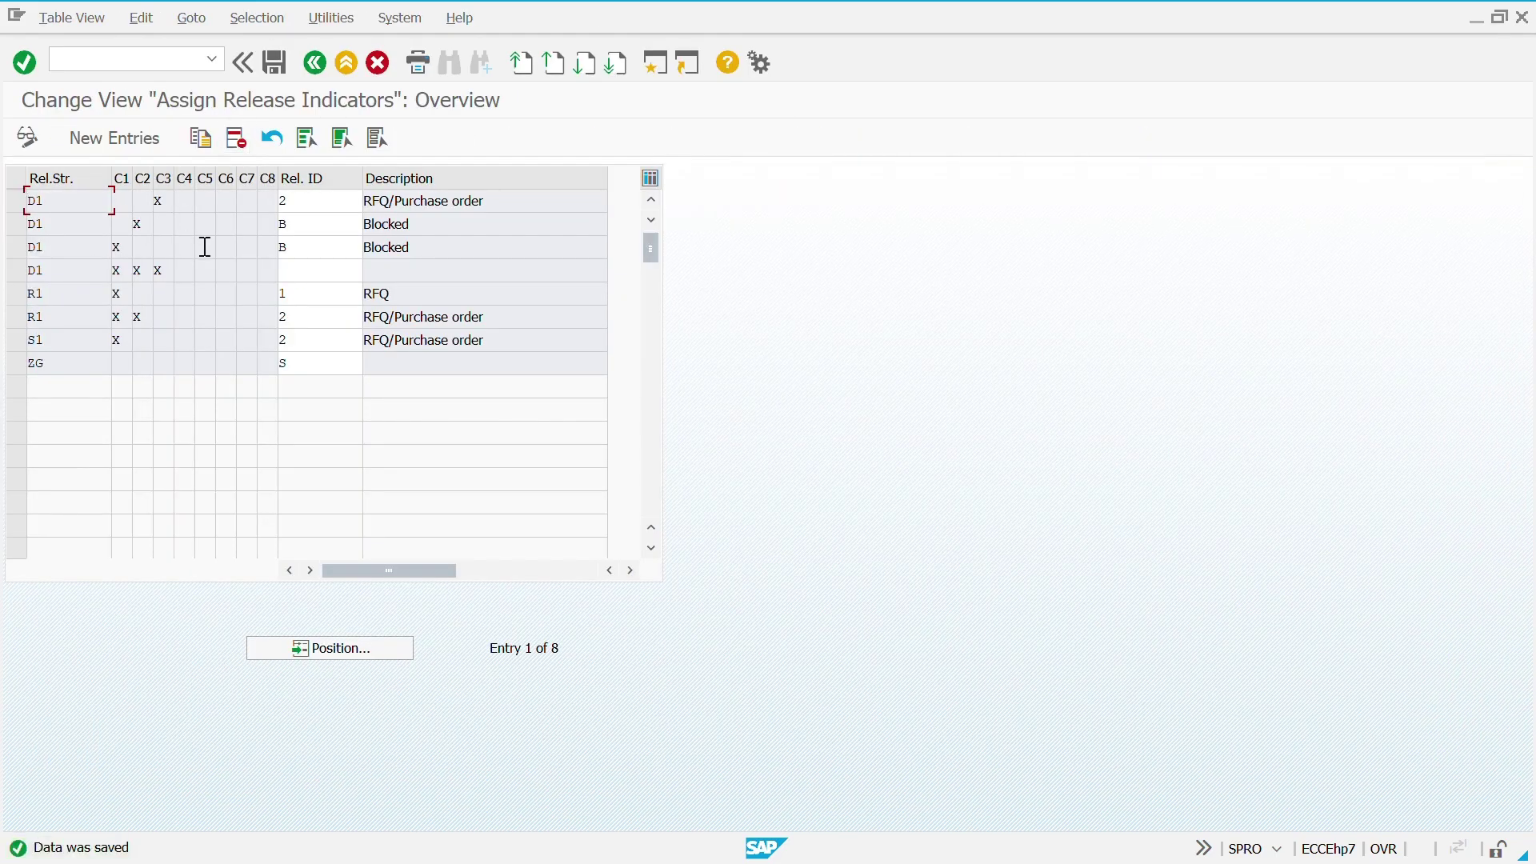
# Set release indicator 2 for the D1 entry with C1 to C3 marked and B for the one with only C3, and save
pyautogui.click(283, 274)
pyautogui.press('Return')
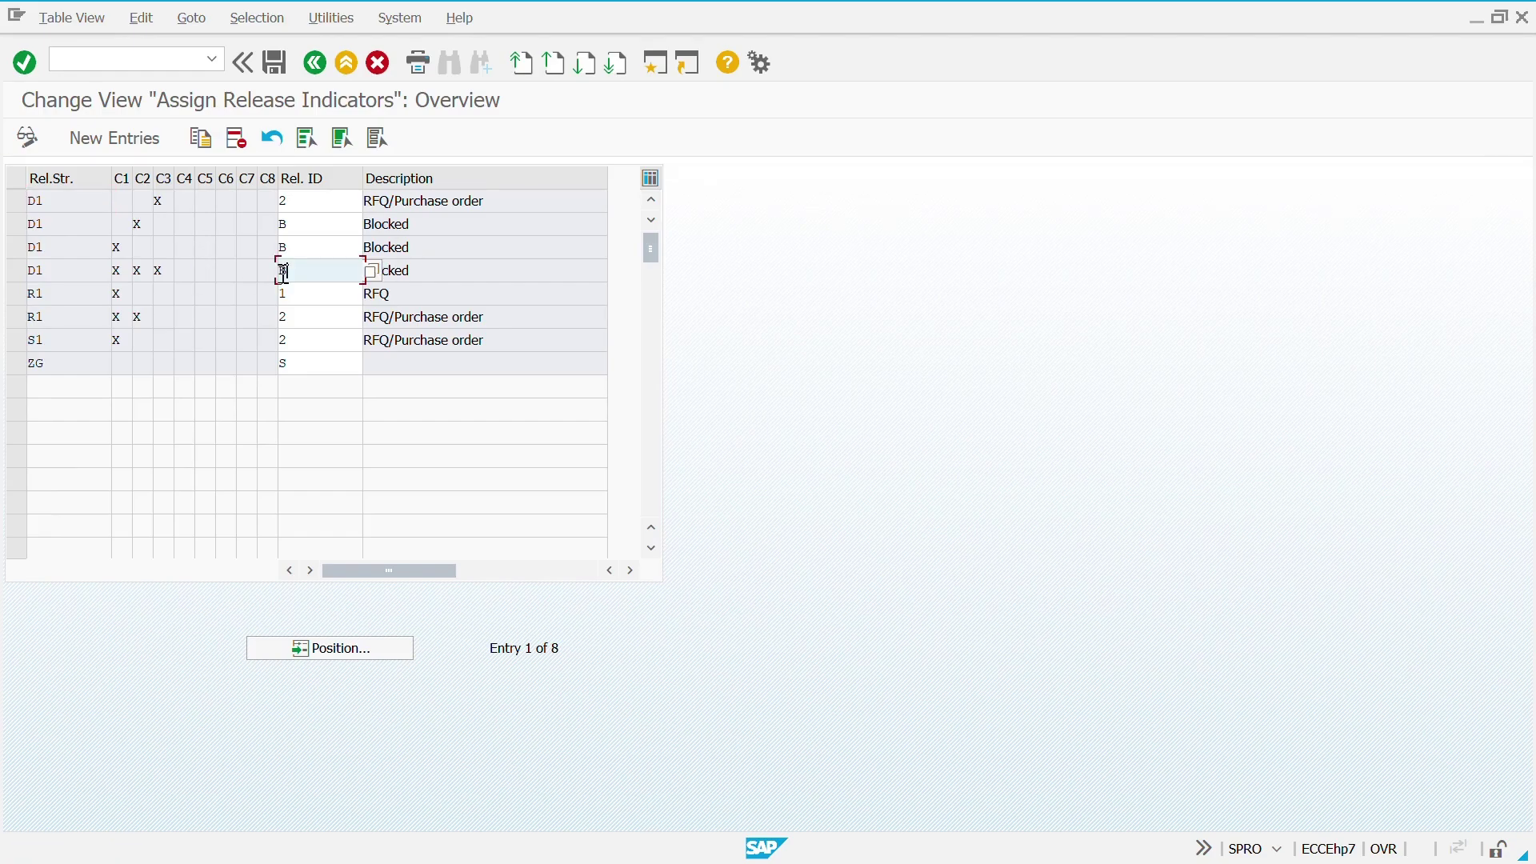
pyautogui.press('Up')
pyautogui.press('Up')
pyautogui.press('Up')
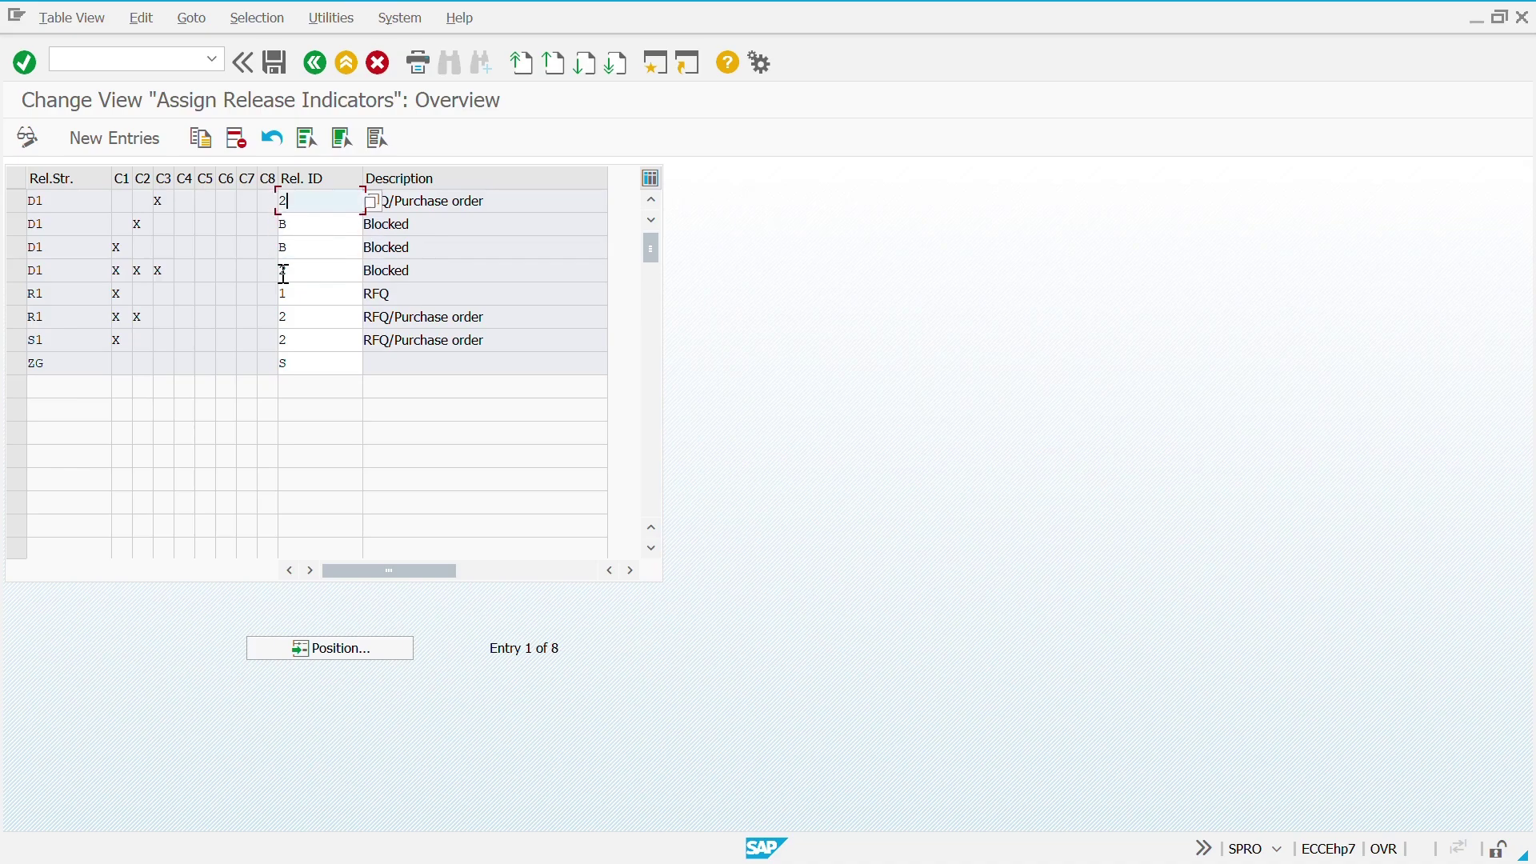
pyautogui.press('BackSpace')
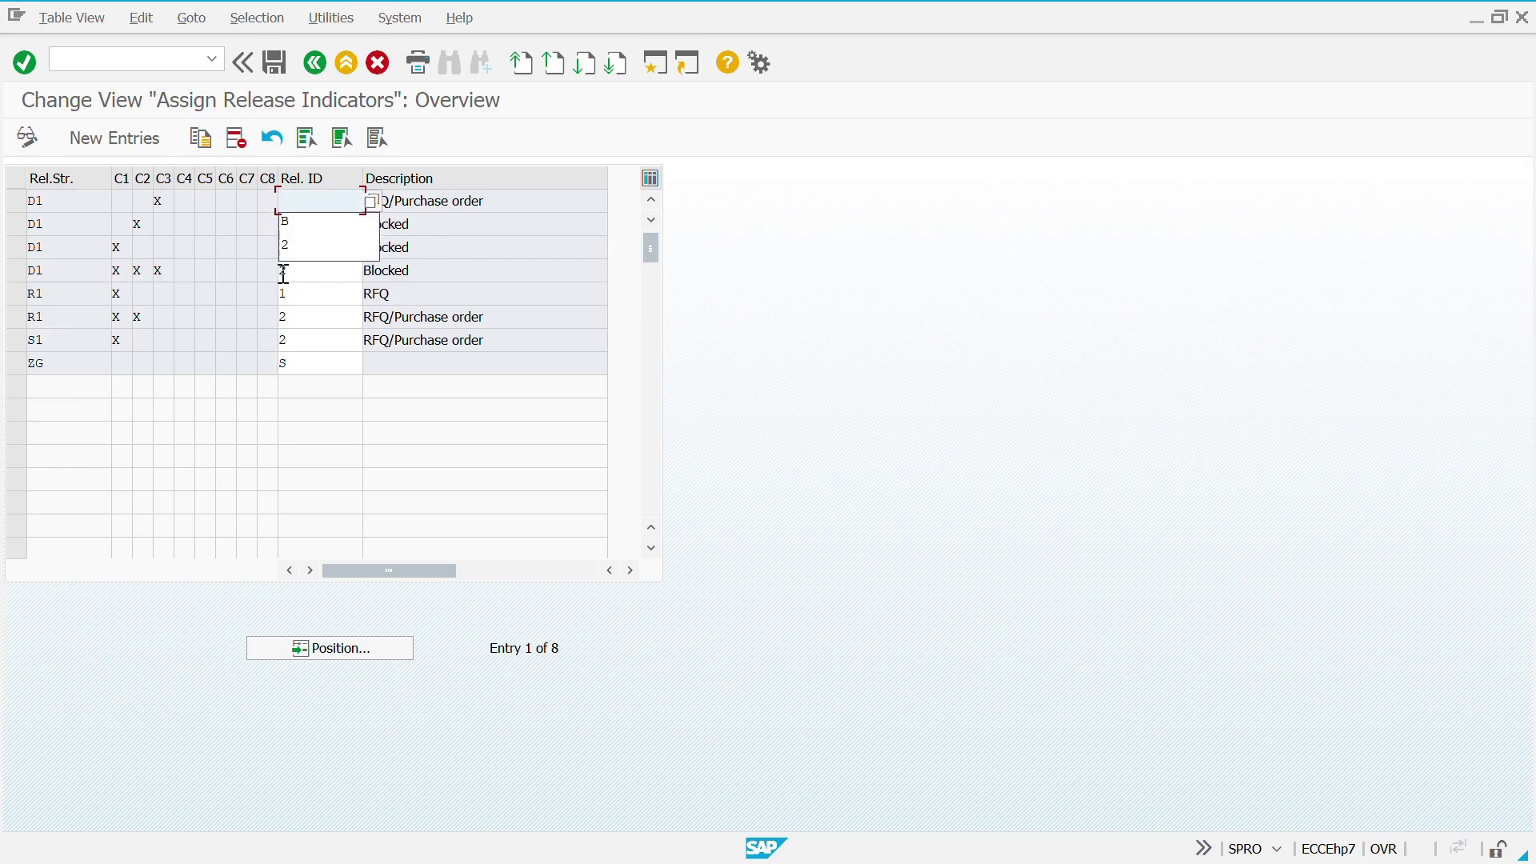
pyautogui.write('B')
pyautogui.press('Return')
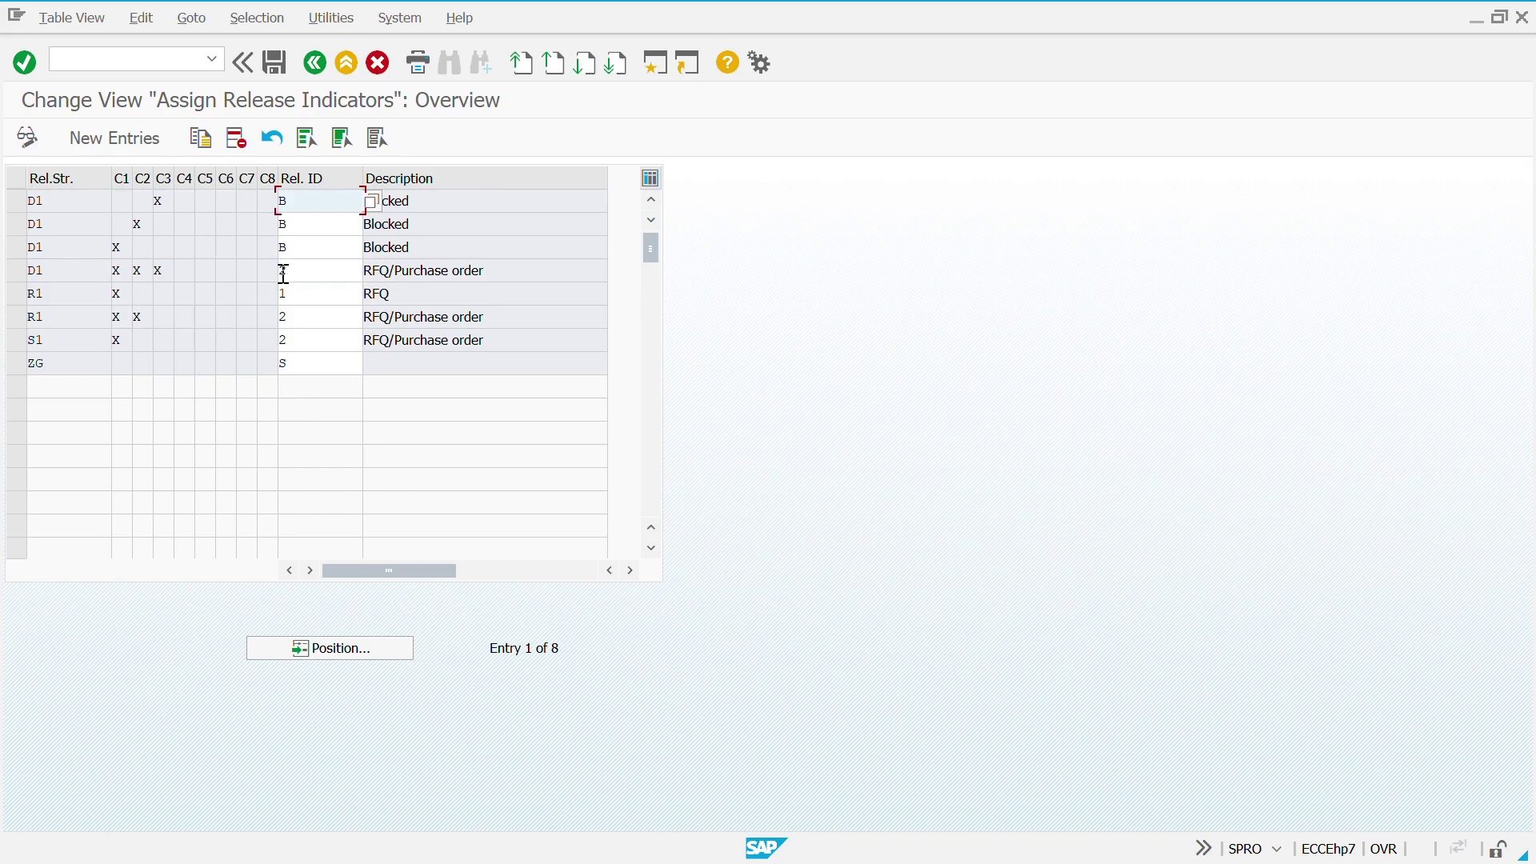
pyautogui.hotkey('ctrl', 's')
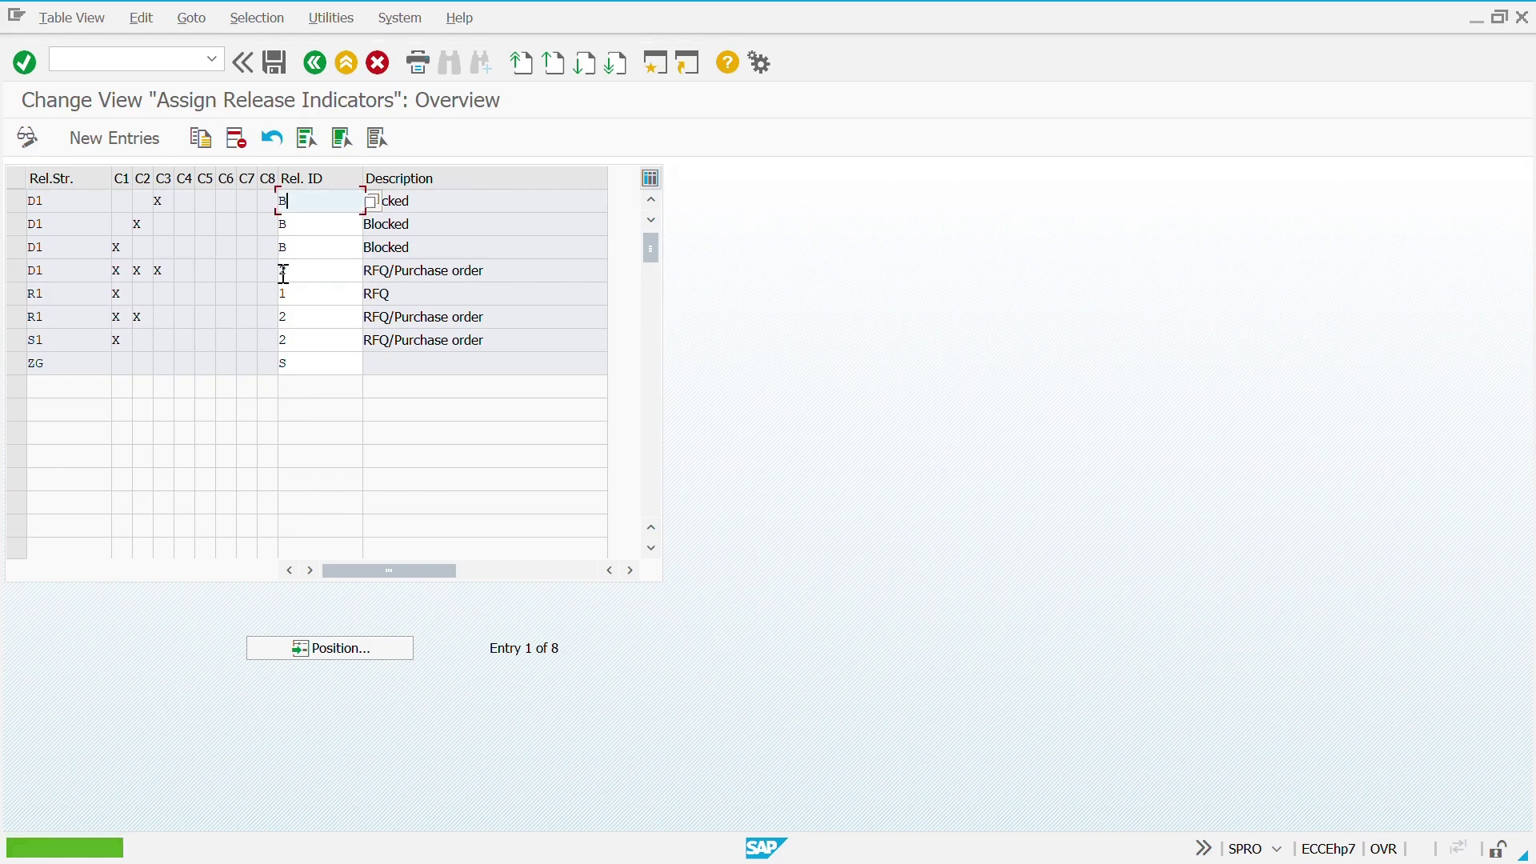
# Open Release Points: Prerequisites and simulate releasing strategy D1 with codes D1, D2 and D3 in sequence
pyautogui.press('F3')
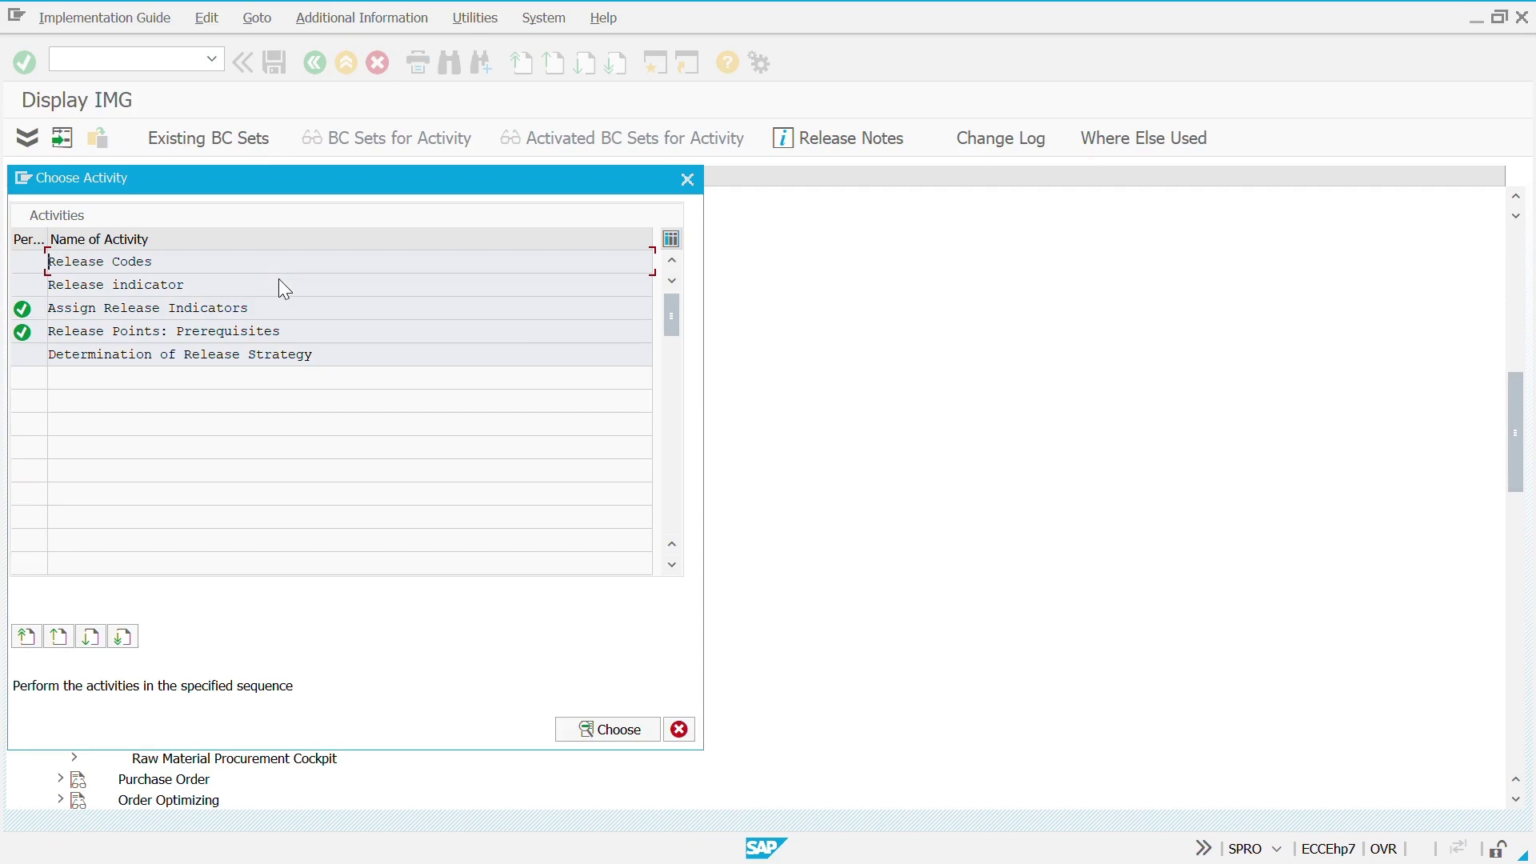
pyautogui.doubleClick(216, 330)
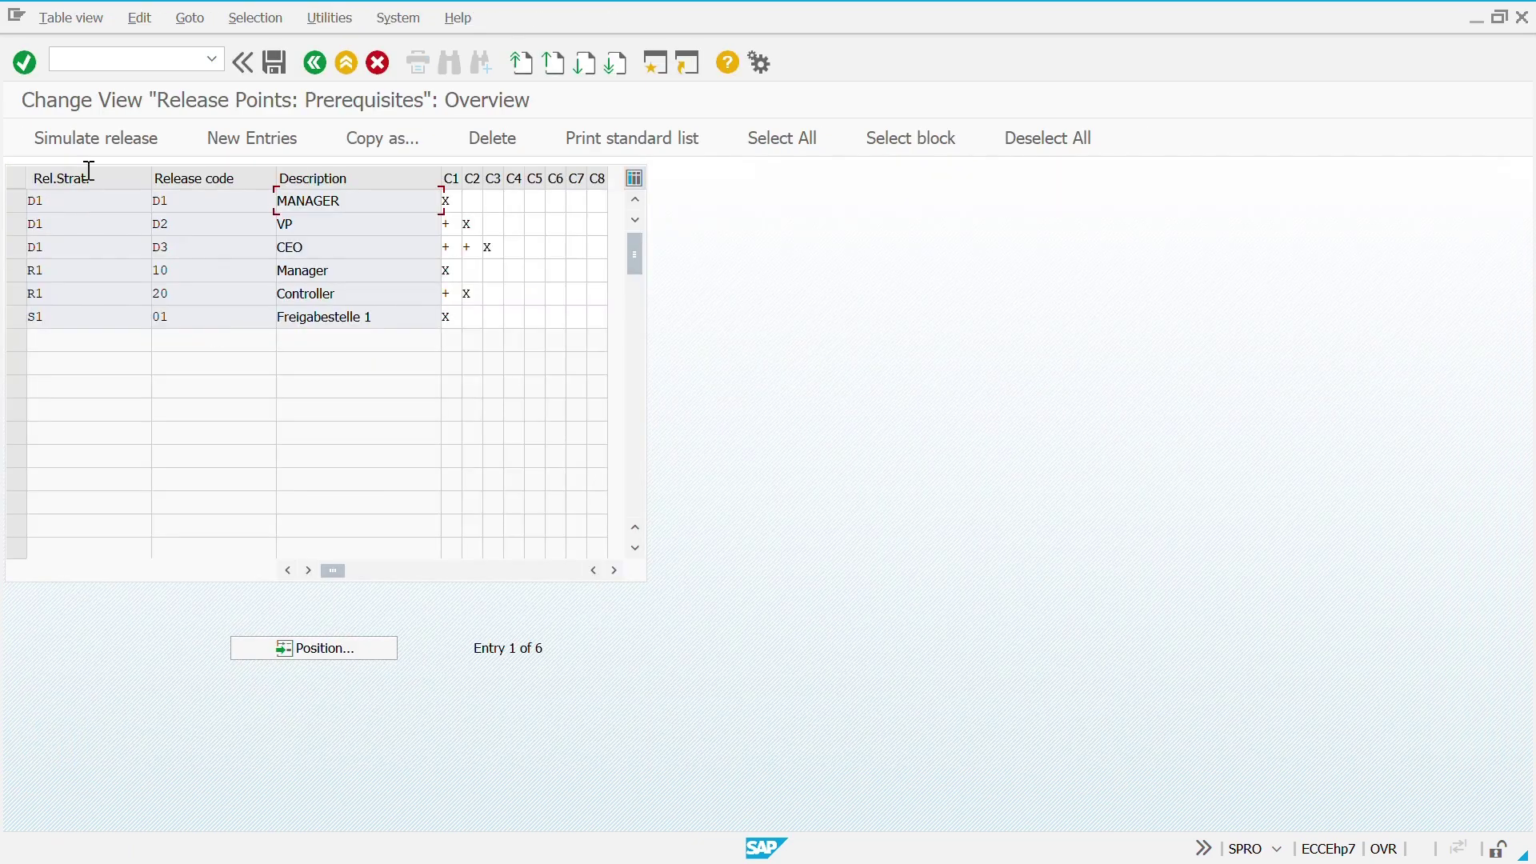
pyautogui.click(75, 145)
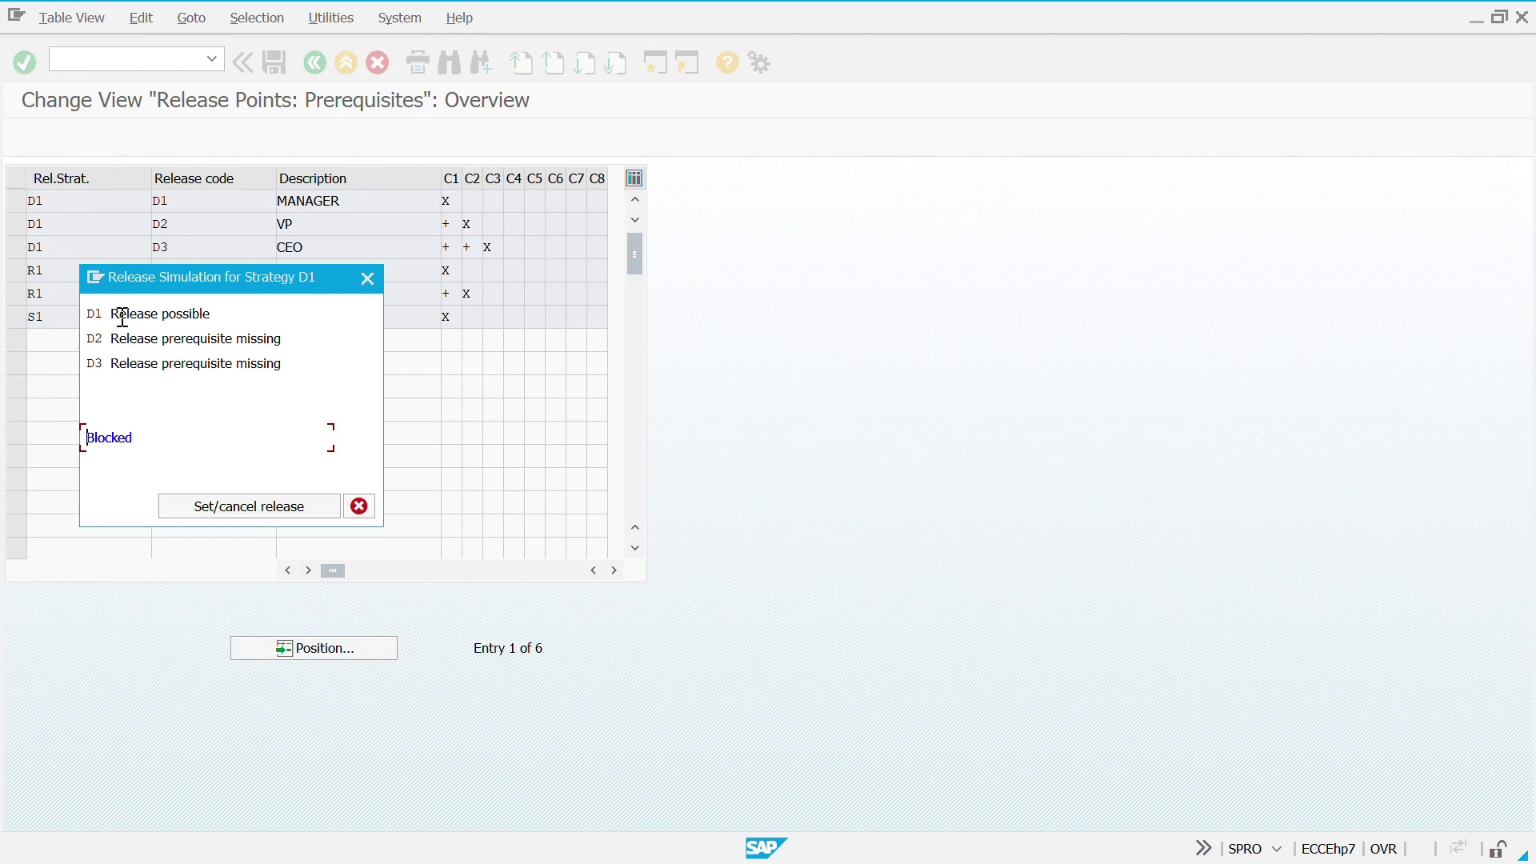
pyautogui.doubleClick(122, 315)
pyautogui.doubleClick(133, 337)
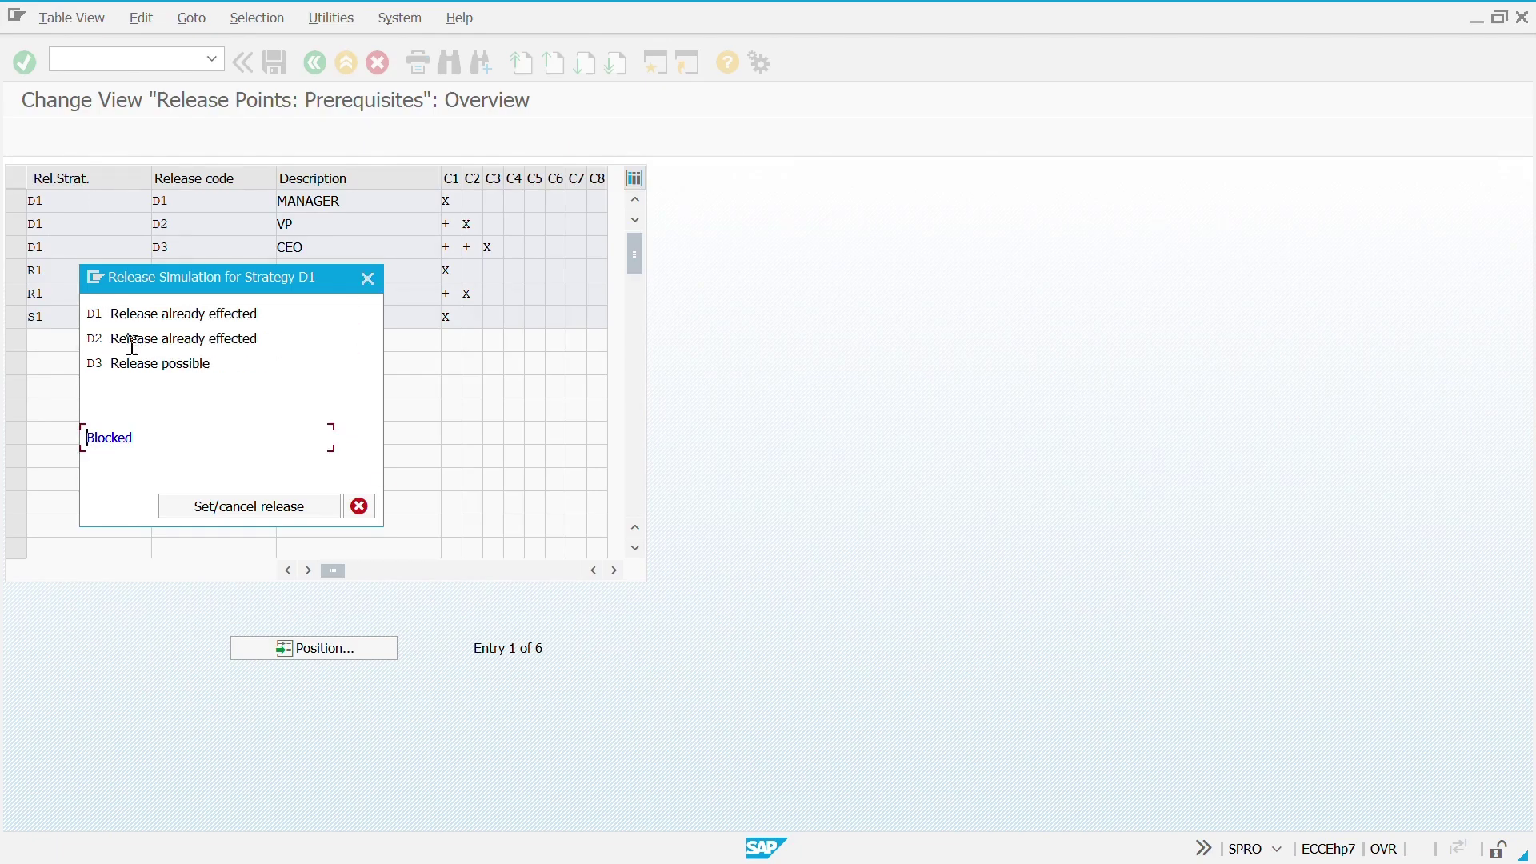
pyautogui.doubleClick(134, 364)
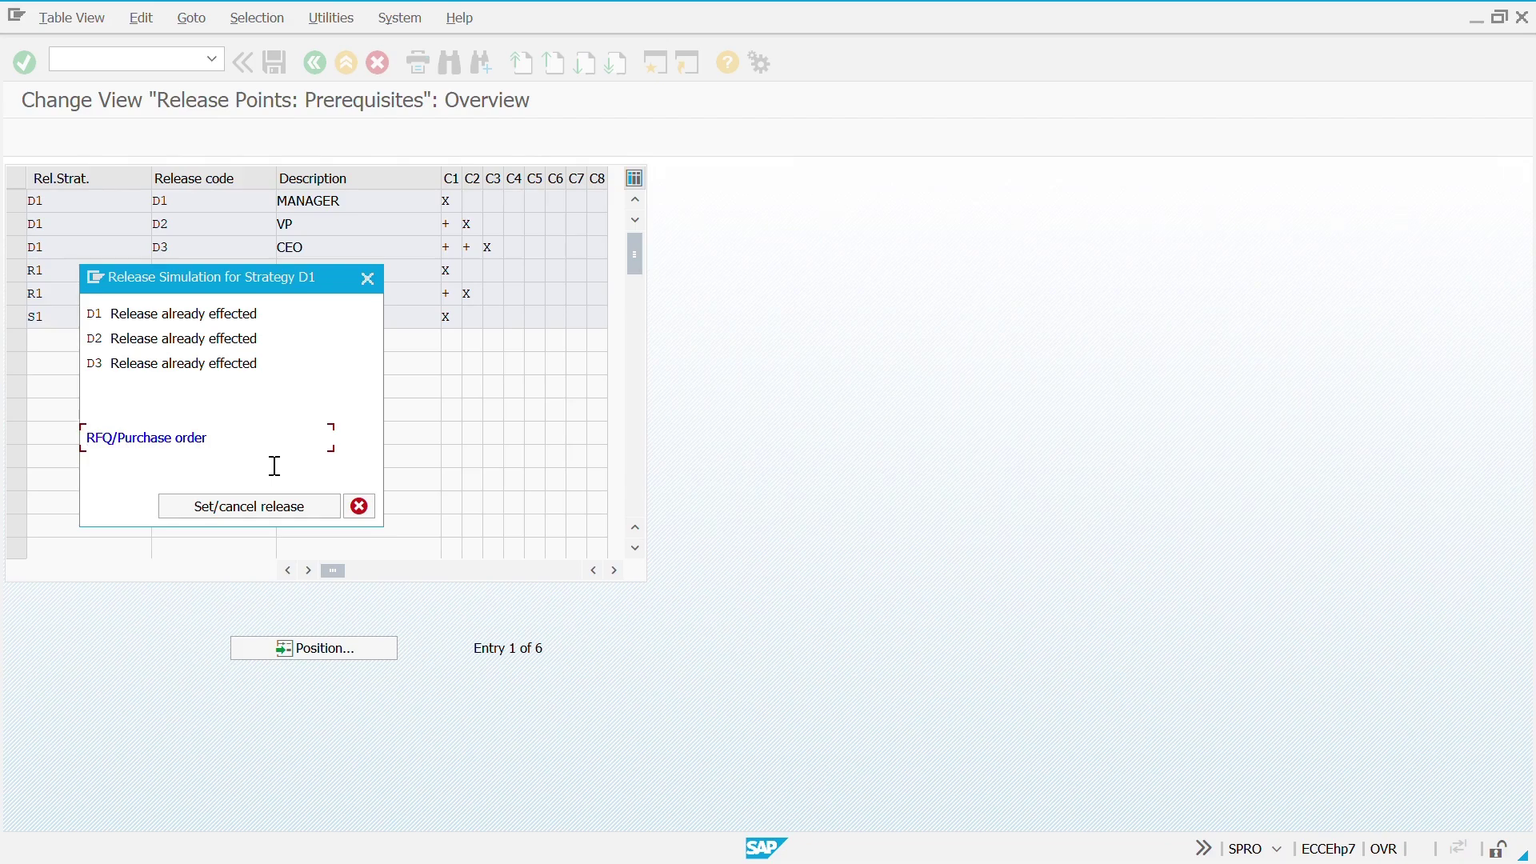
pyautogui.click(359, 506)
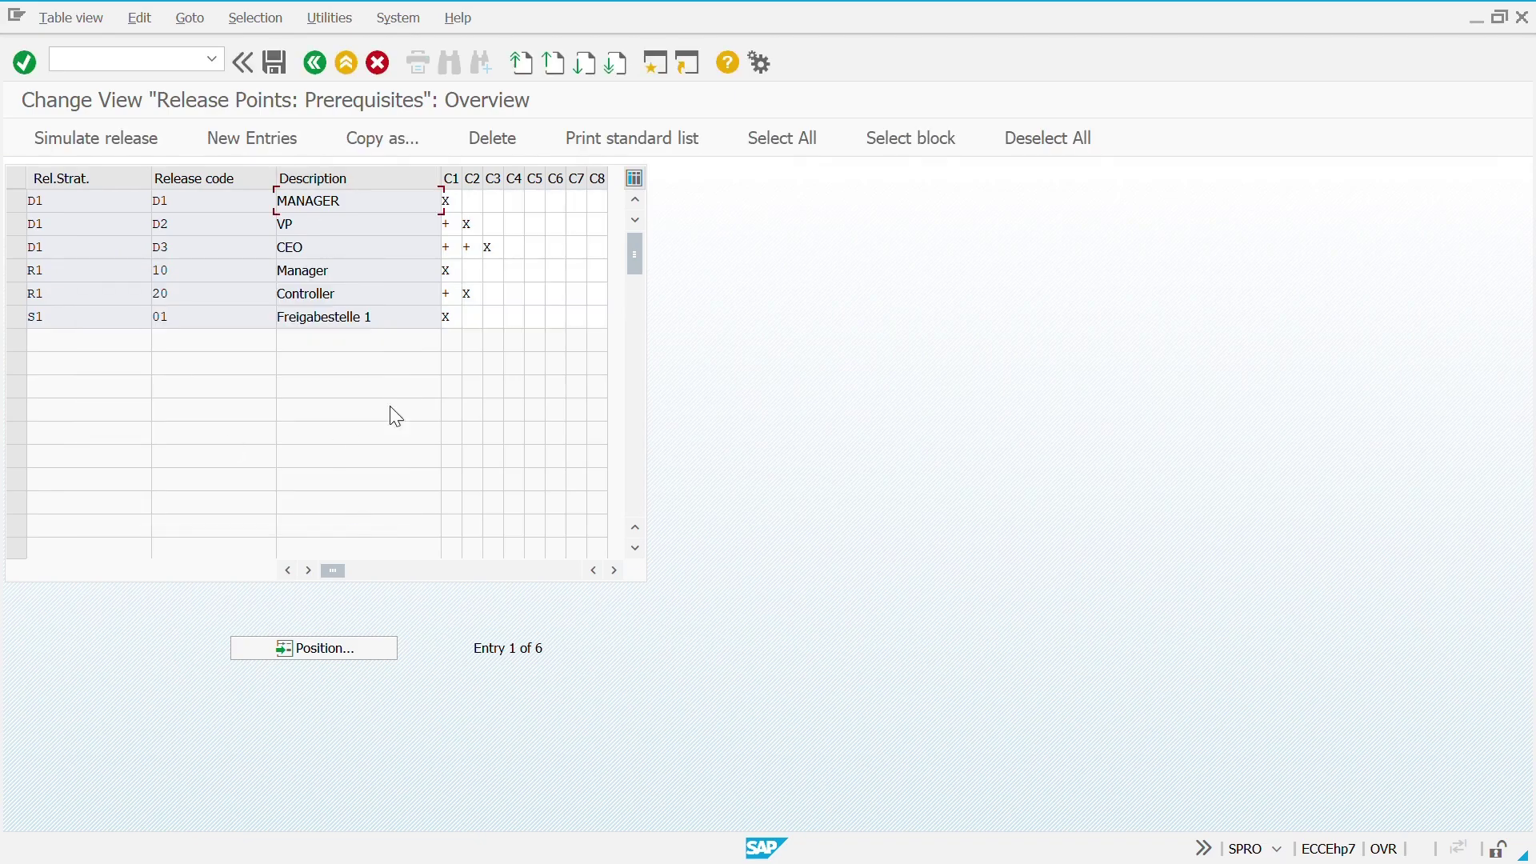
# Leave the customizing and start creating a purchase requisition in transaction ME51N with Source Determination enabled
pyautogui.press('F3')
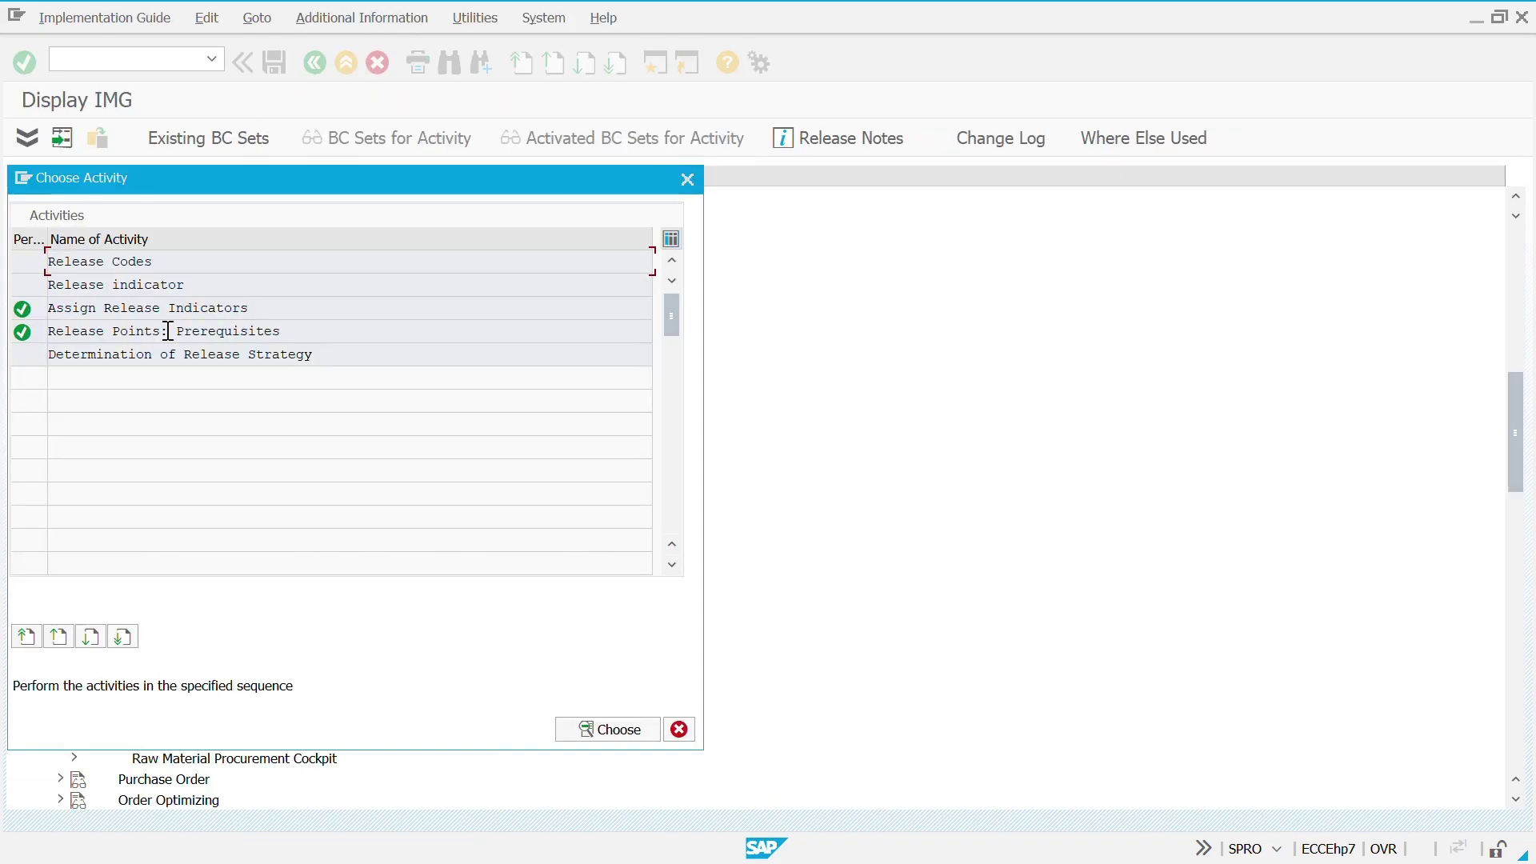
pyautogui.hotkey('shift', 'F3')
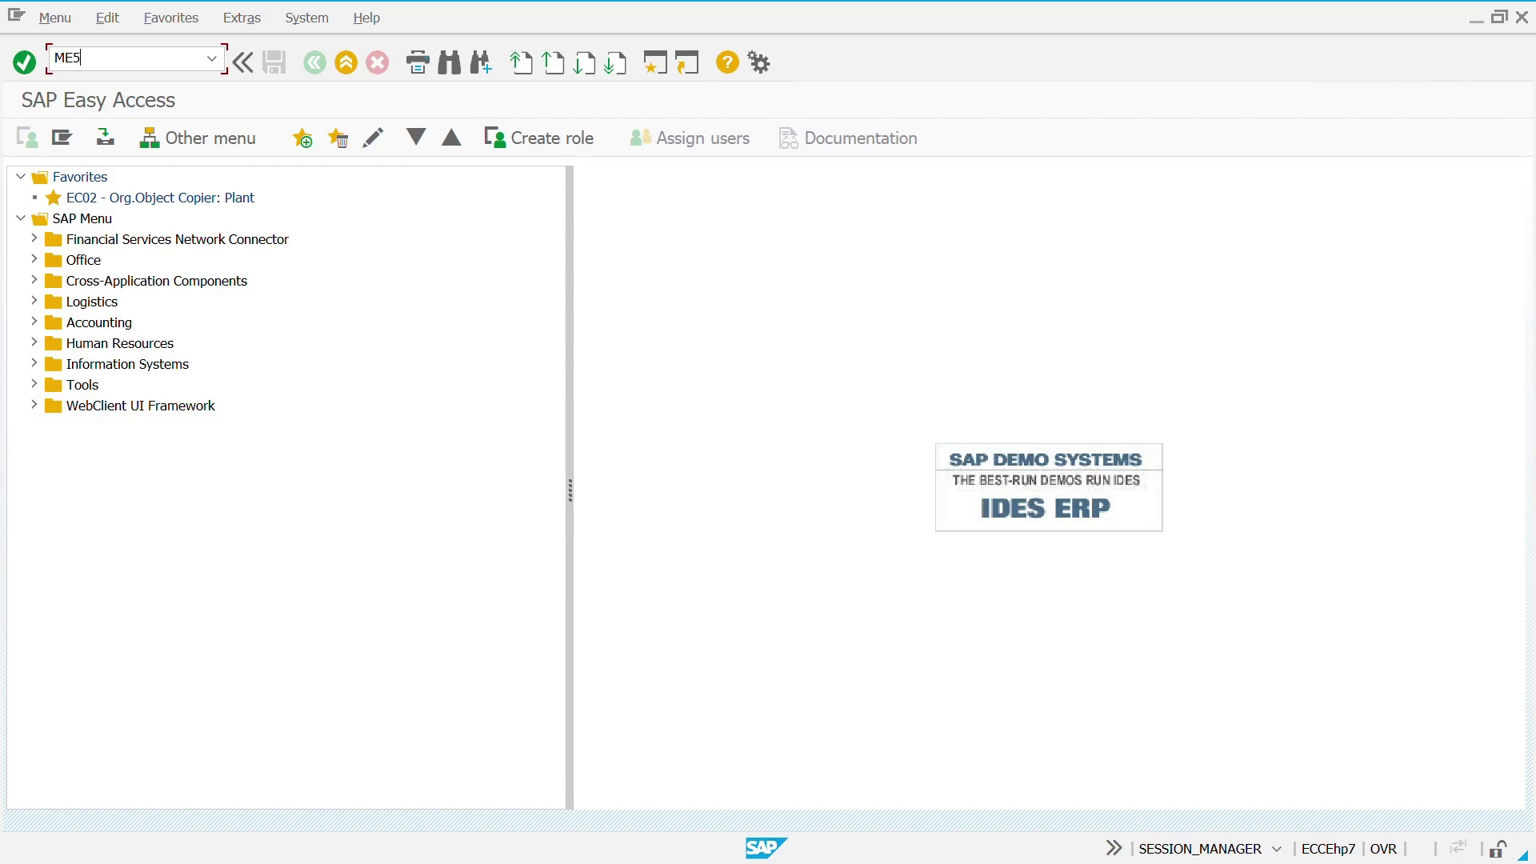
pyautogui.press('Return')
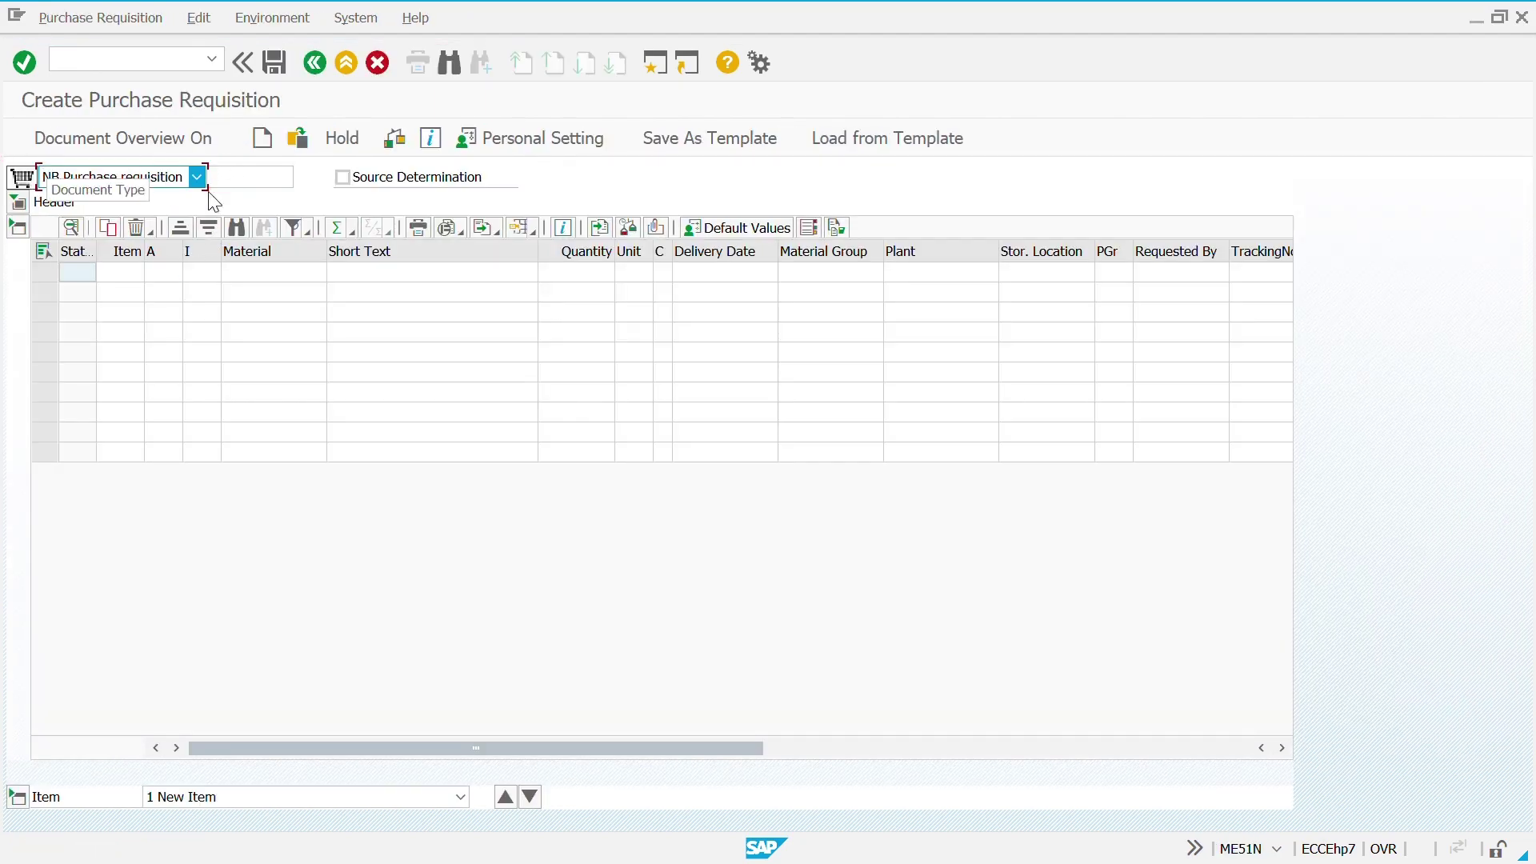
pyautogui.click(342, 176)
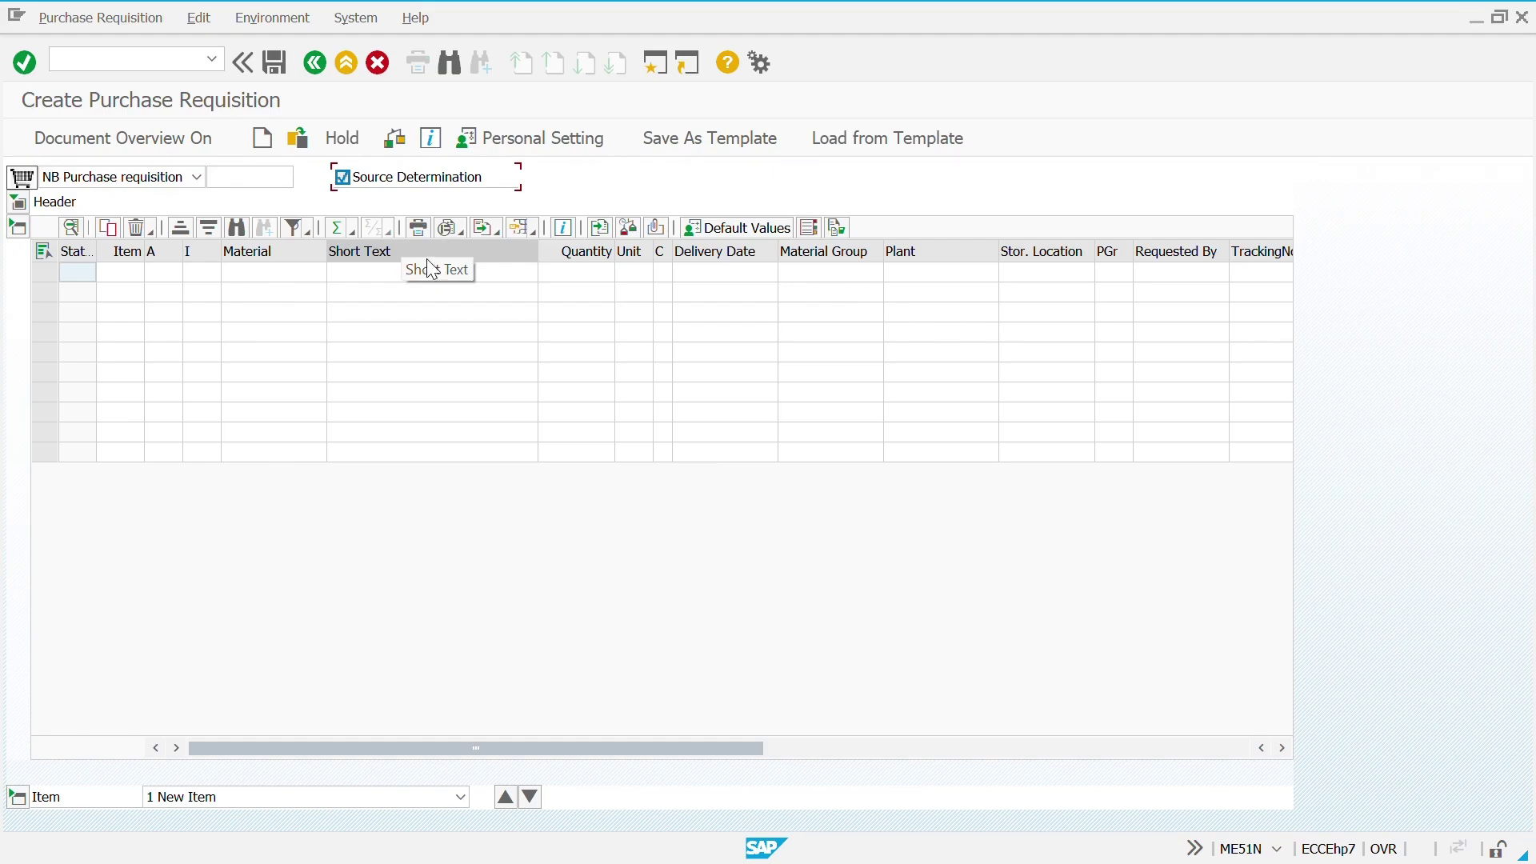
# Switch to the material display session and copy the material number 582780000 of Toughened Glass
pyautogui.hotkey('alt', 'Tab')
pyautogui.hotkey('alt', 'Tab')
pyautogui.hotkey('alt', 'Tab')
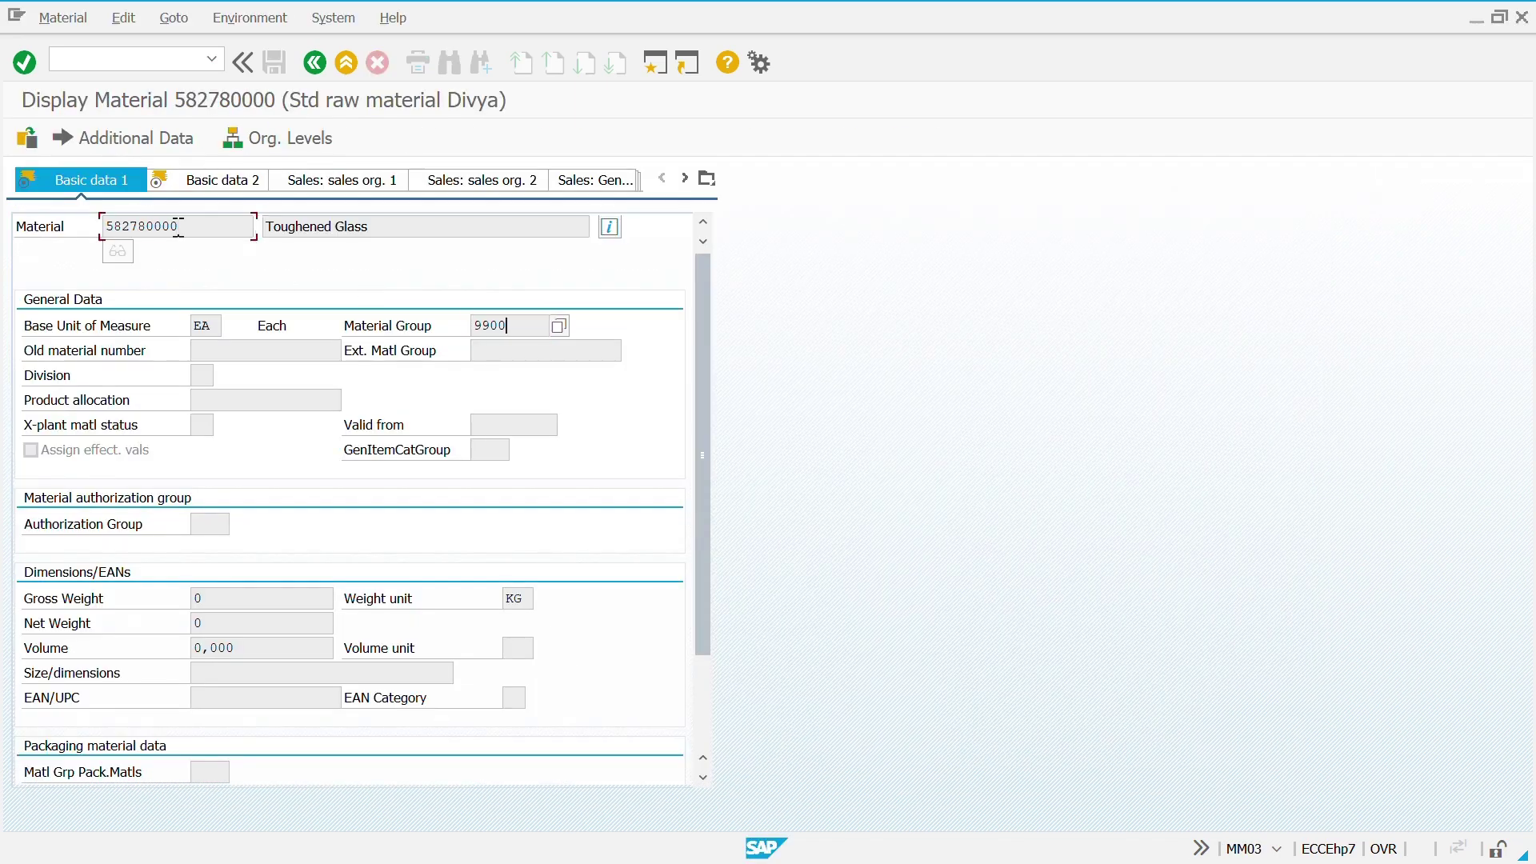
pyautogui.doubleClick(178, 226)
pyautogui.hotkey('ctrl', 'c')
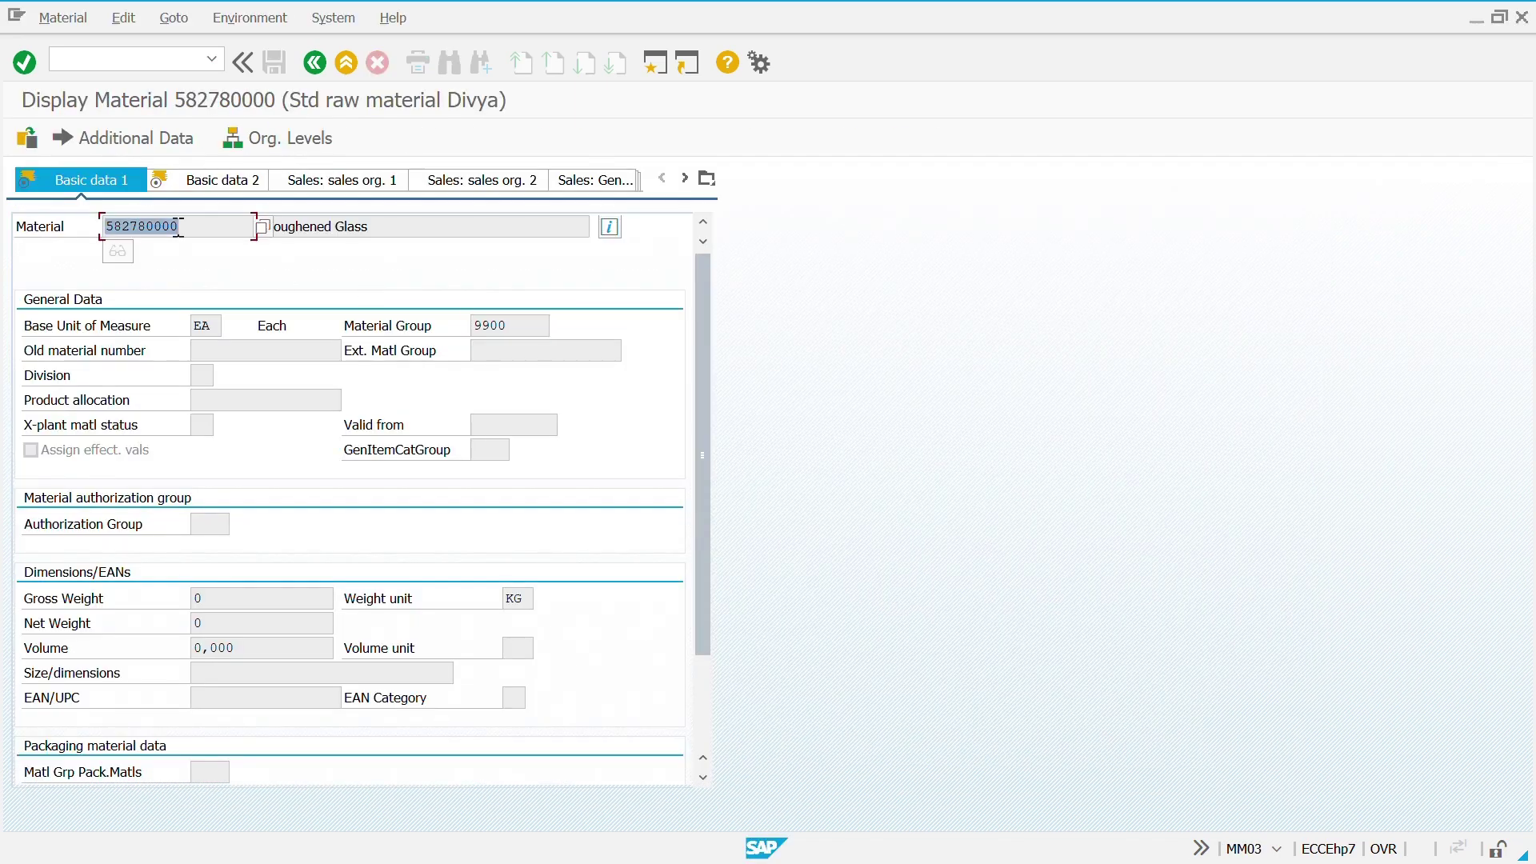
# Exit the material display and enter material 582780000 in the first item of the new purchase requisition
pyautogui.hotkey('alt', 'Tab')
pyautogui.hotkey('alt', 'Tab')
pyautogui.click(178, 227)
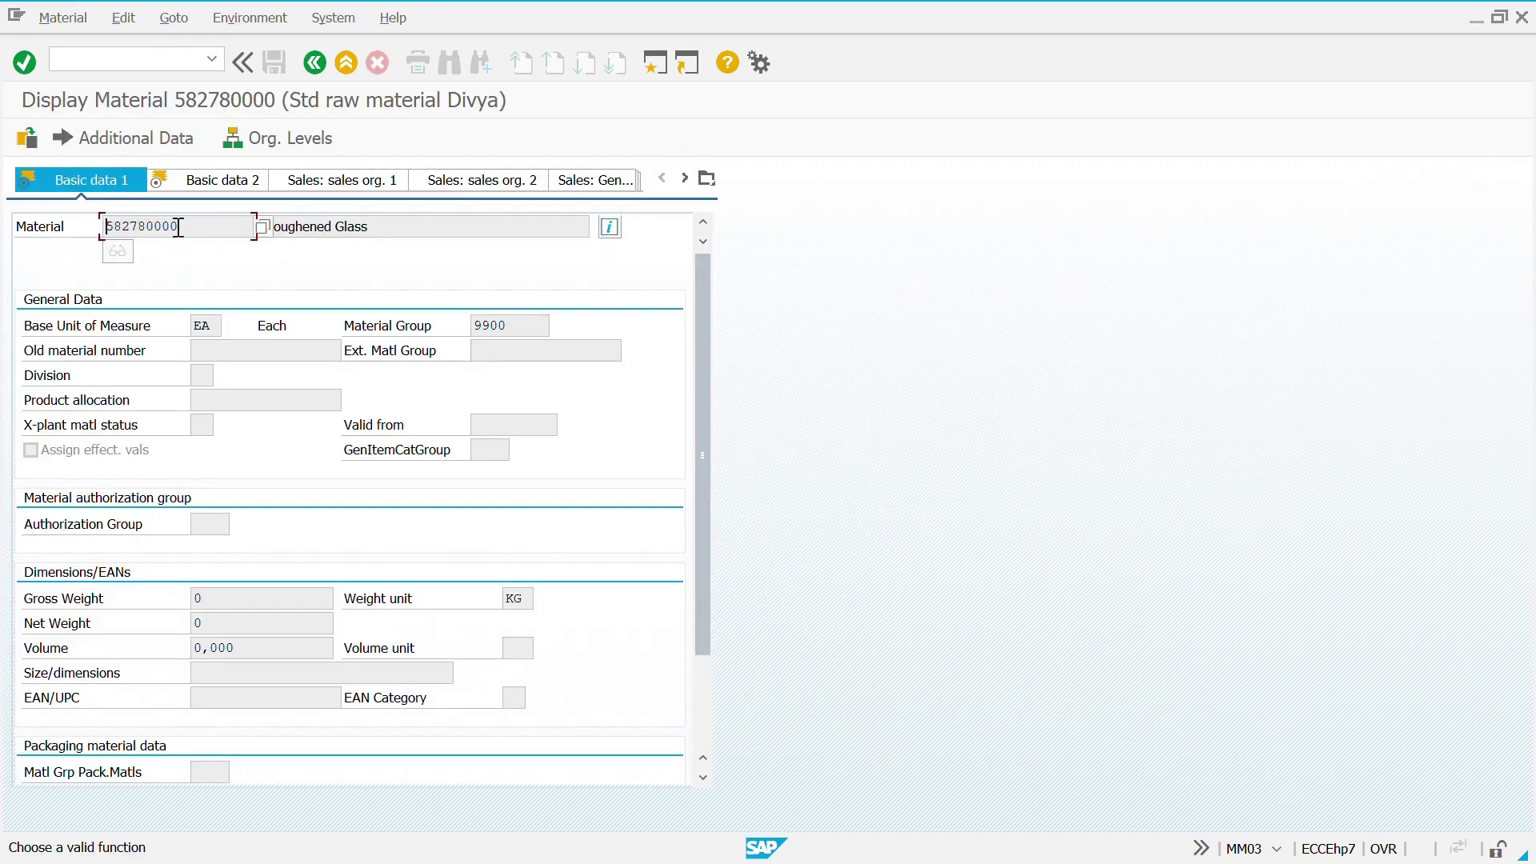
pyautogui.press('F3')
pyautogui.press('F3')
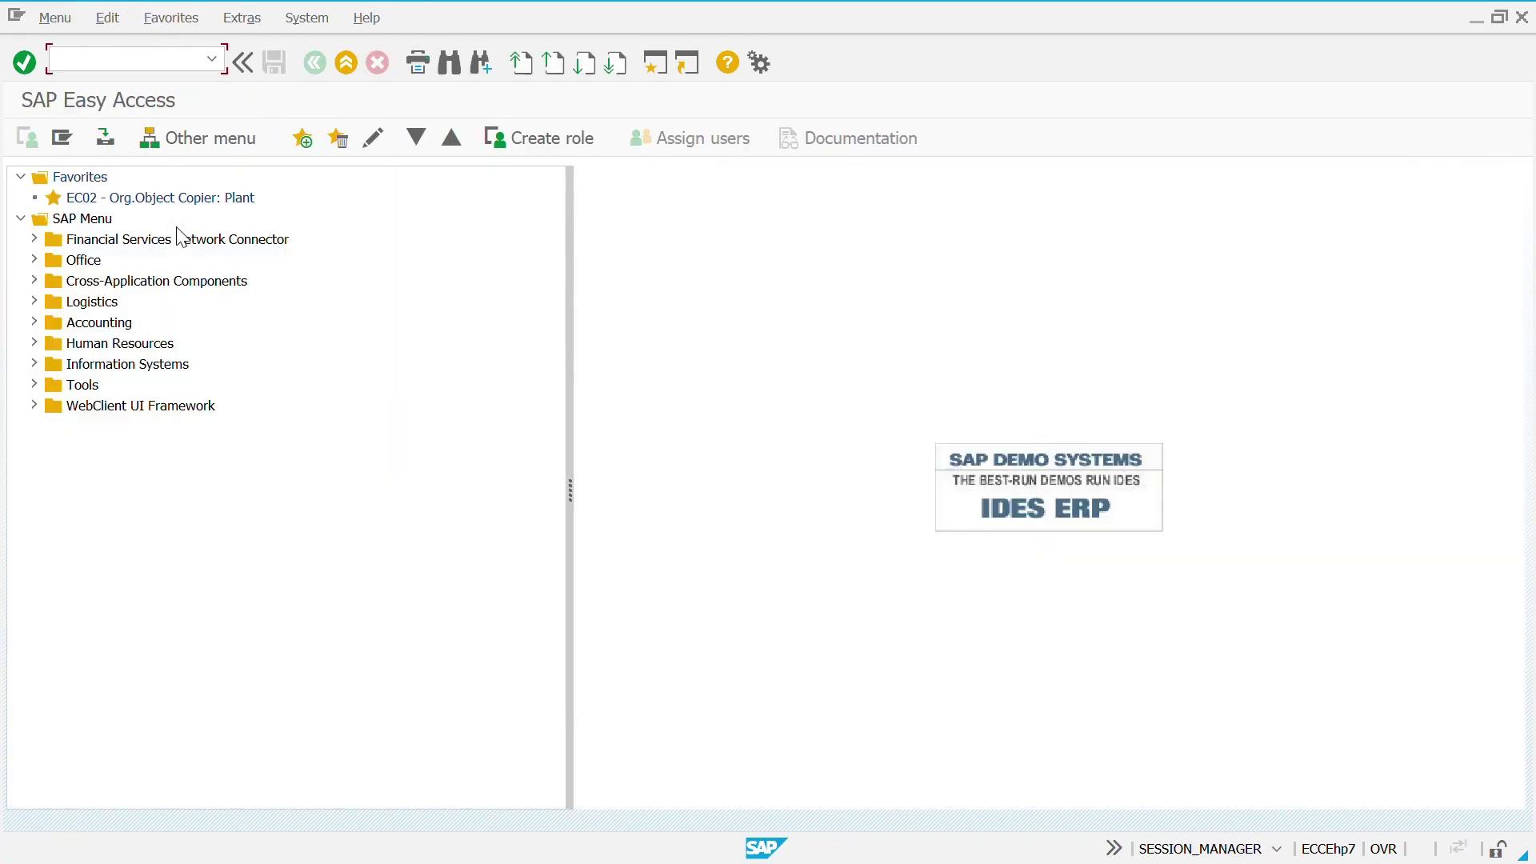
pyautogui.hotkey('alt', 'Tab')
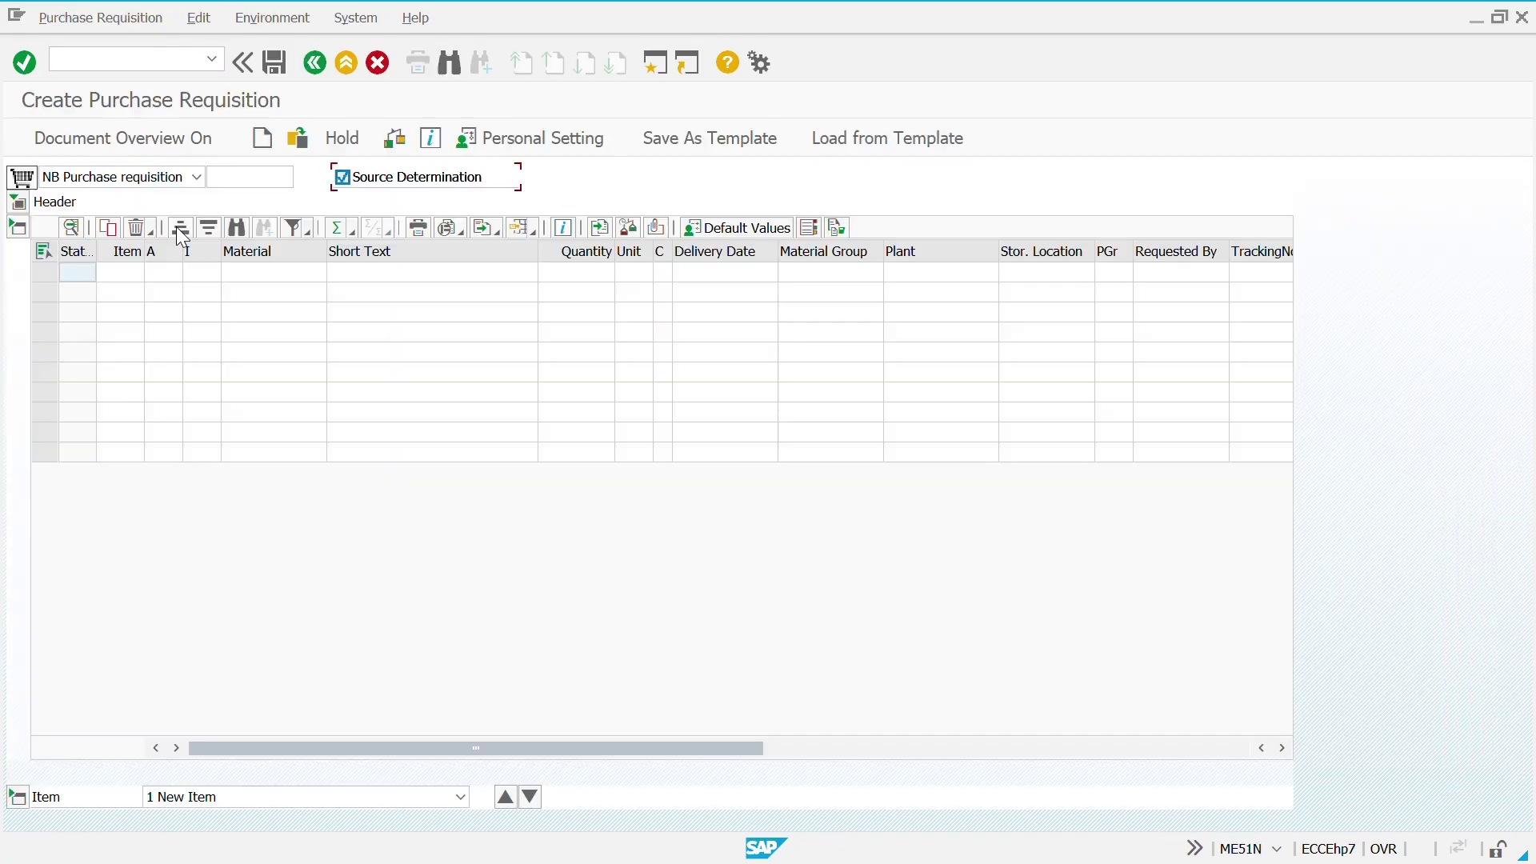
pyautogui.click(278, 274)
pyautogui.hotkey('ctrl', 'v')
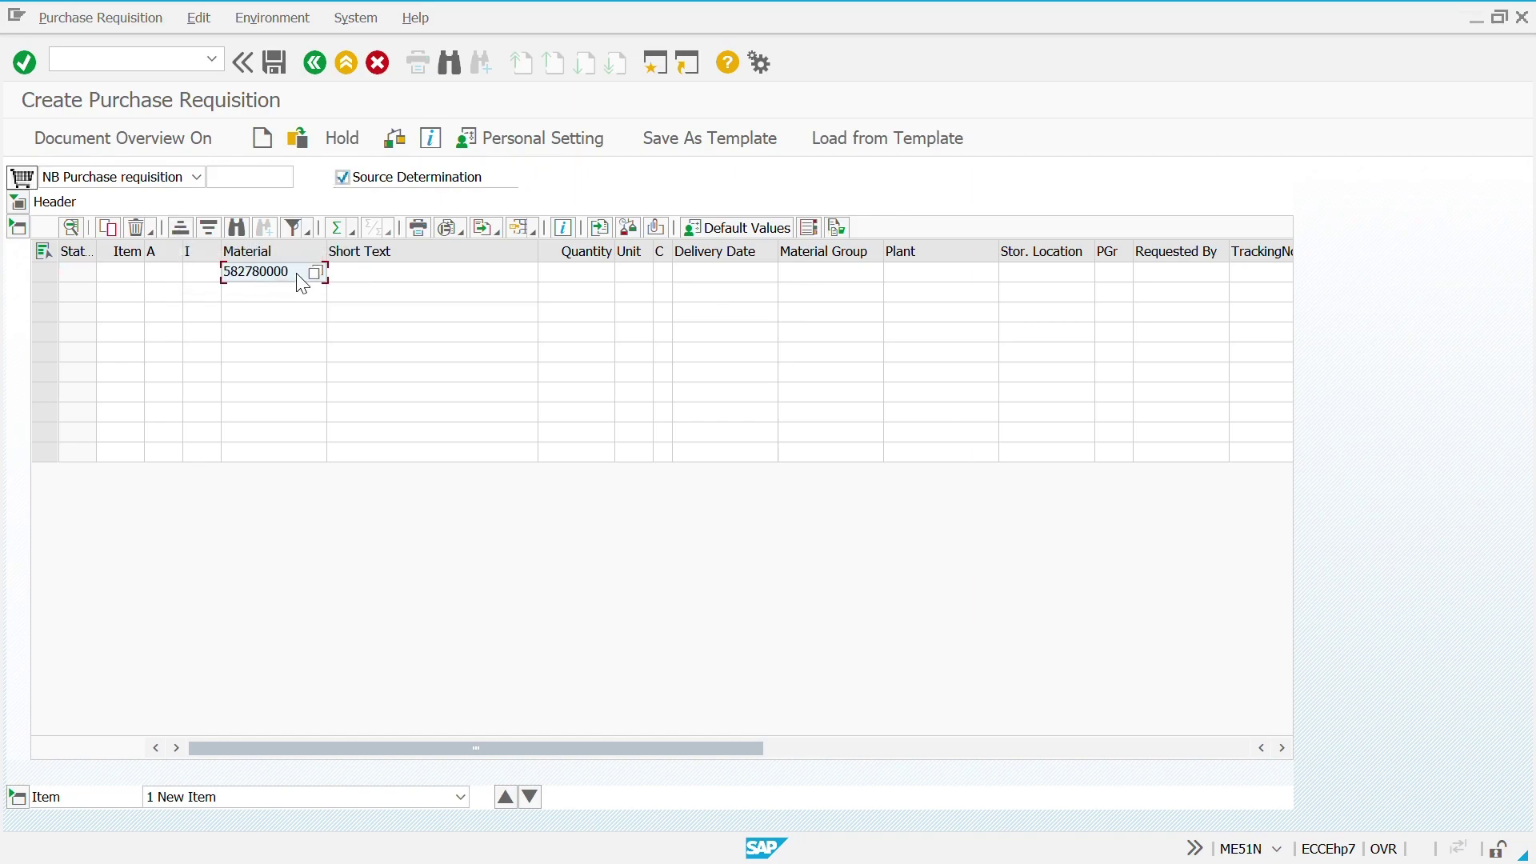
# Assign plant DIV2 and material group 9900 to the first requisition item
pyautogui.click(924, 273)
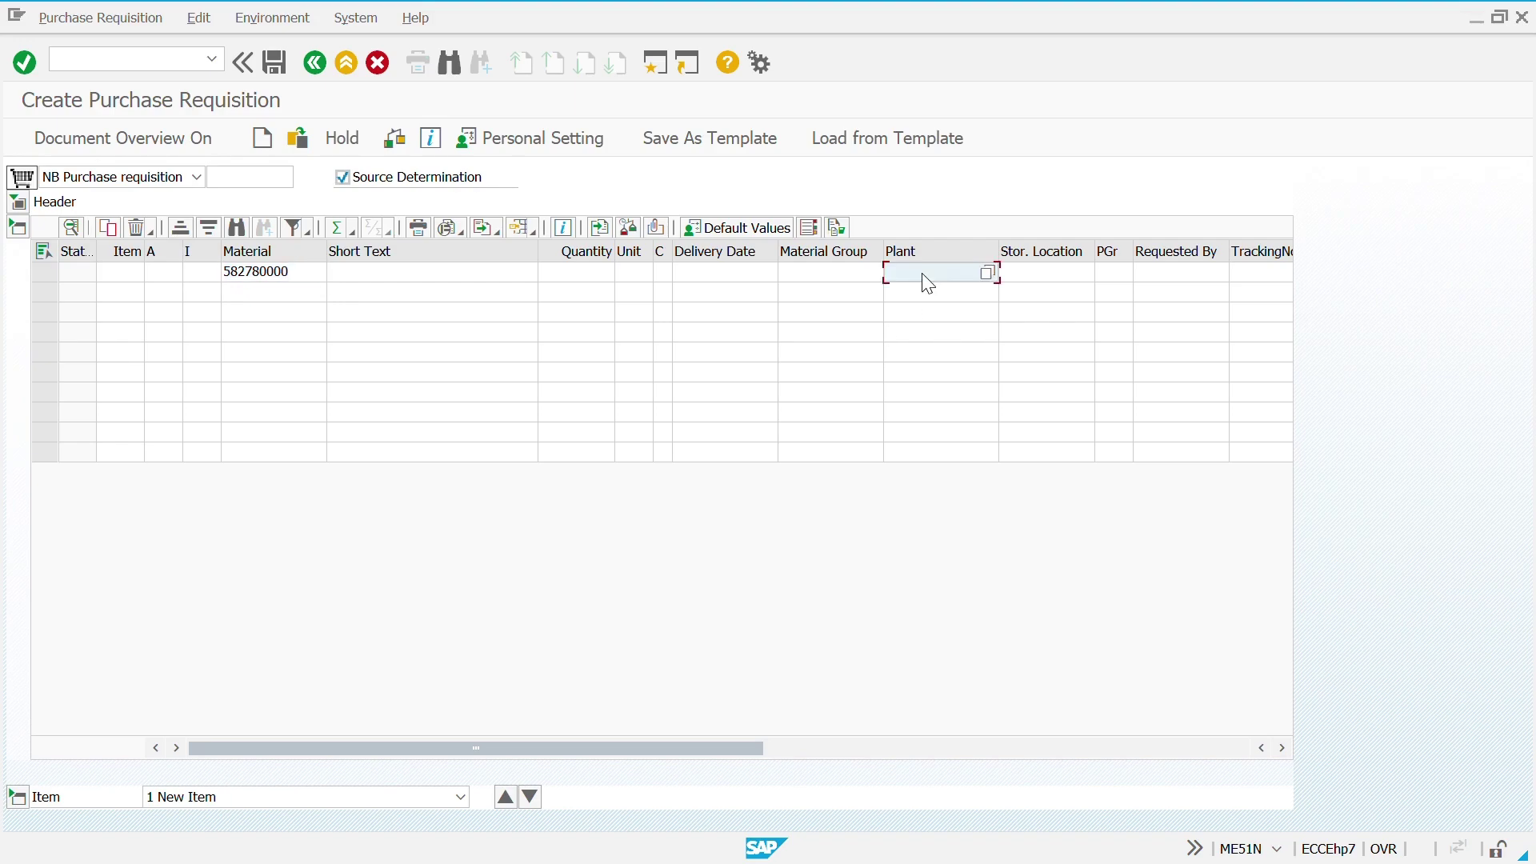
pyautogui.write('DIV2')
pyautogui.hotkey('shift', 'Tab')
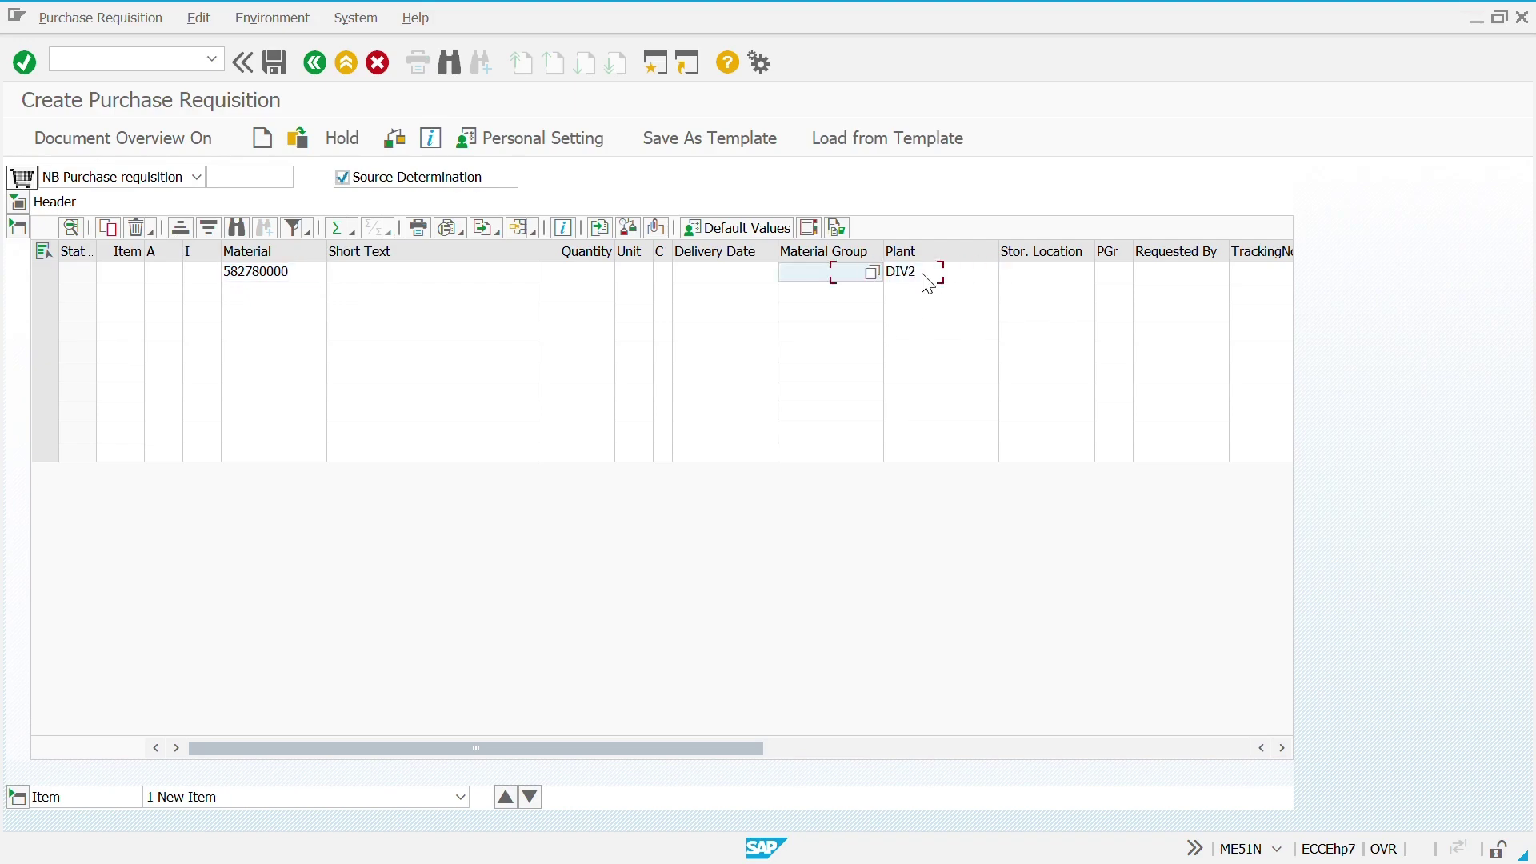
pyautogui.write('9900')
pyautogui.press('Return')
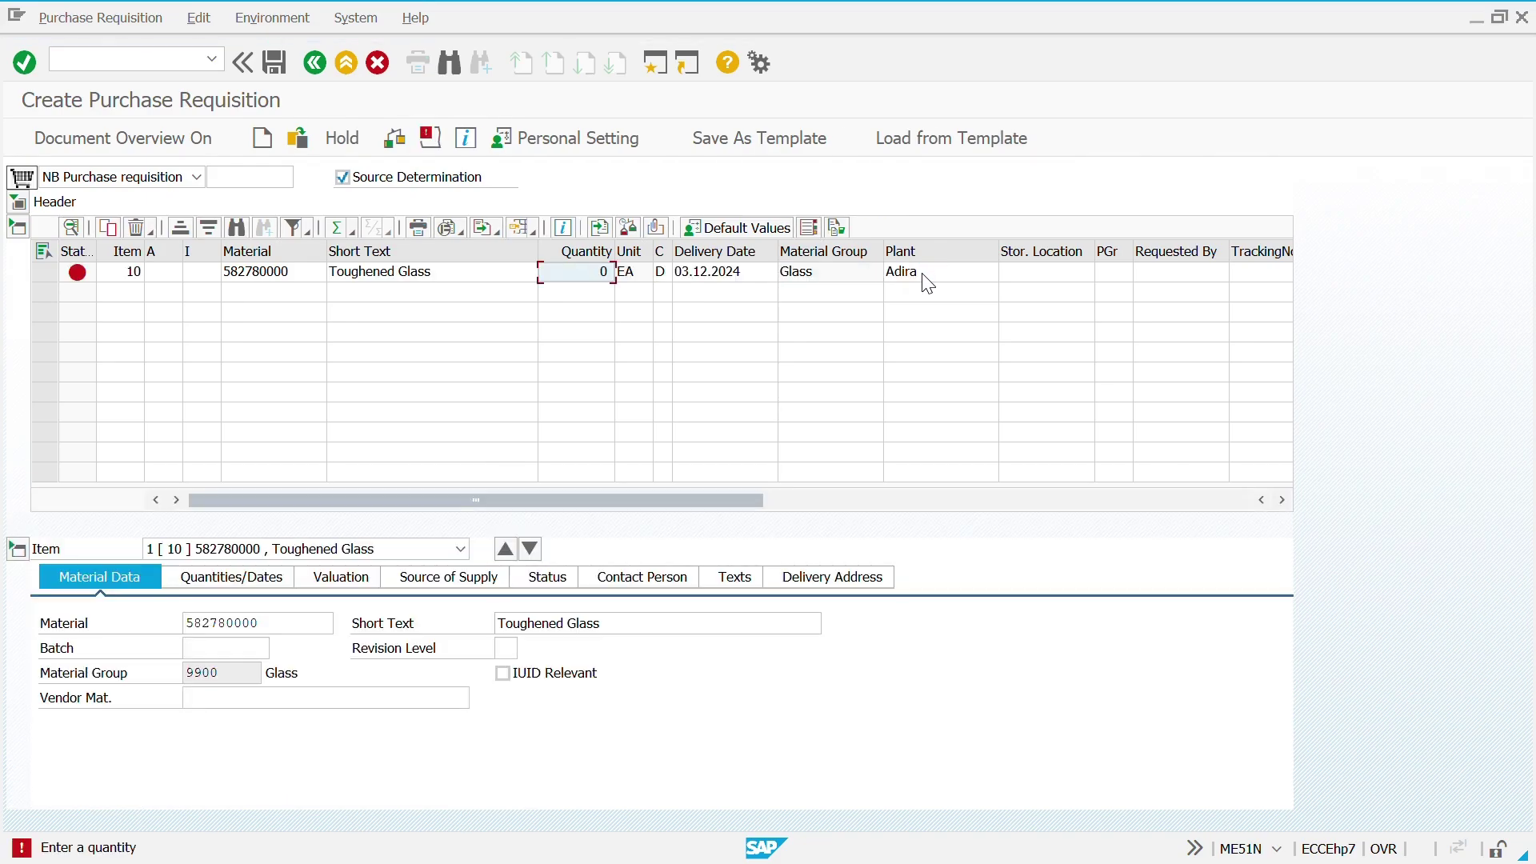
# Enter storage location 0001 and a quantity of 3 for the Toughened Glass item
pyautogui.click(1036, 276)
pyautogui.write('0001')
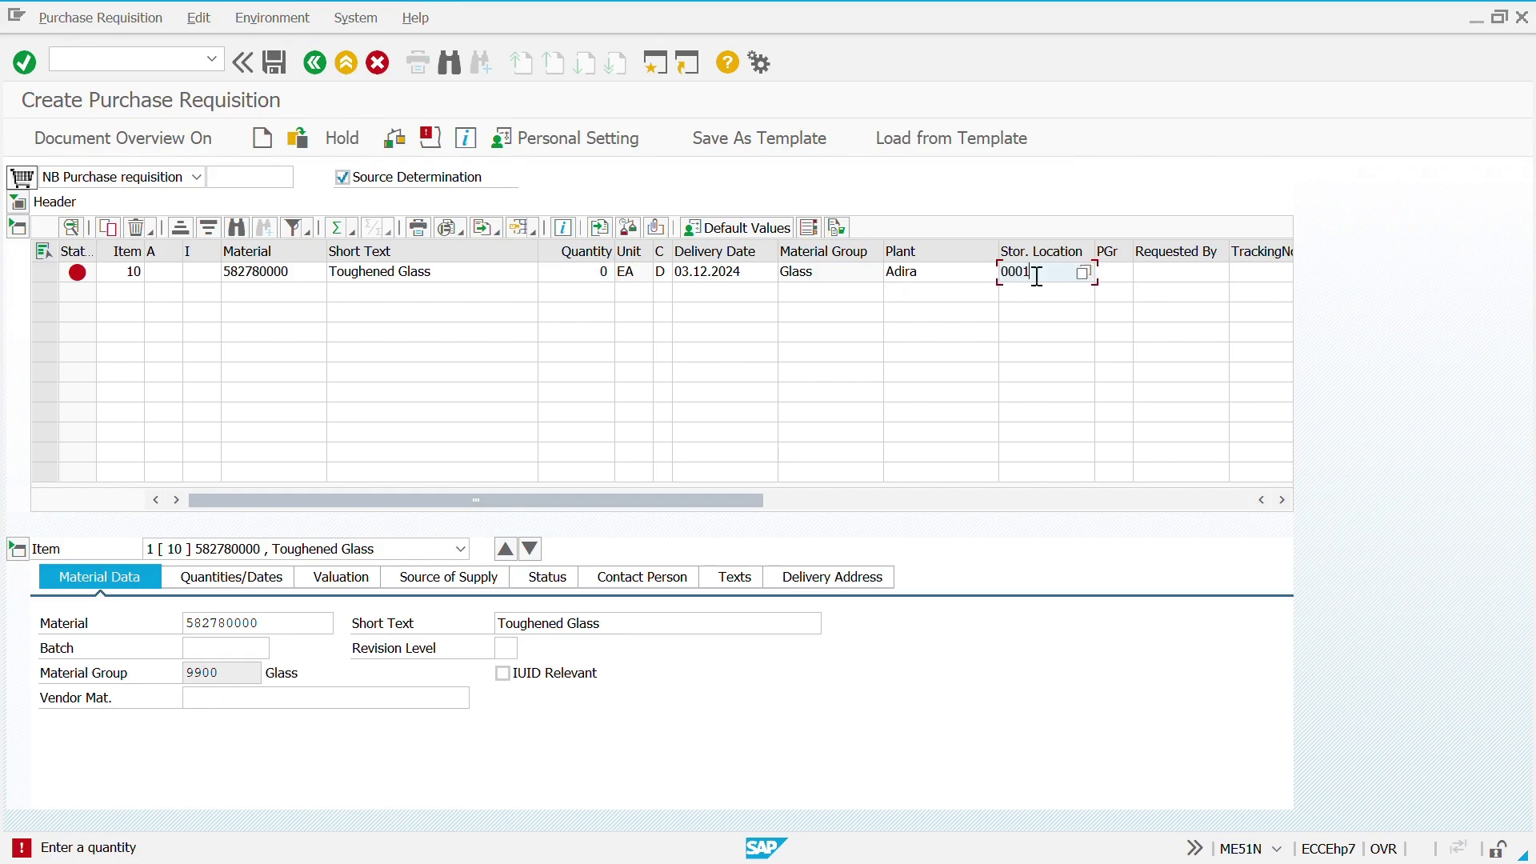
pyautogui.press('Return')
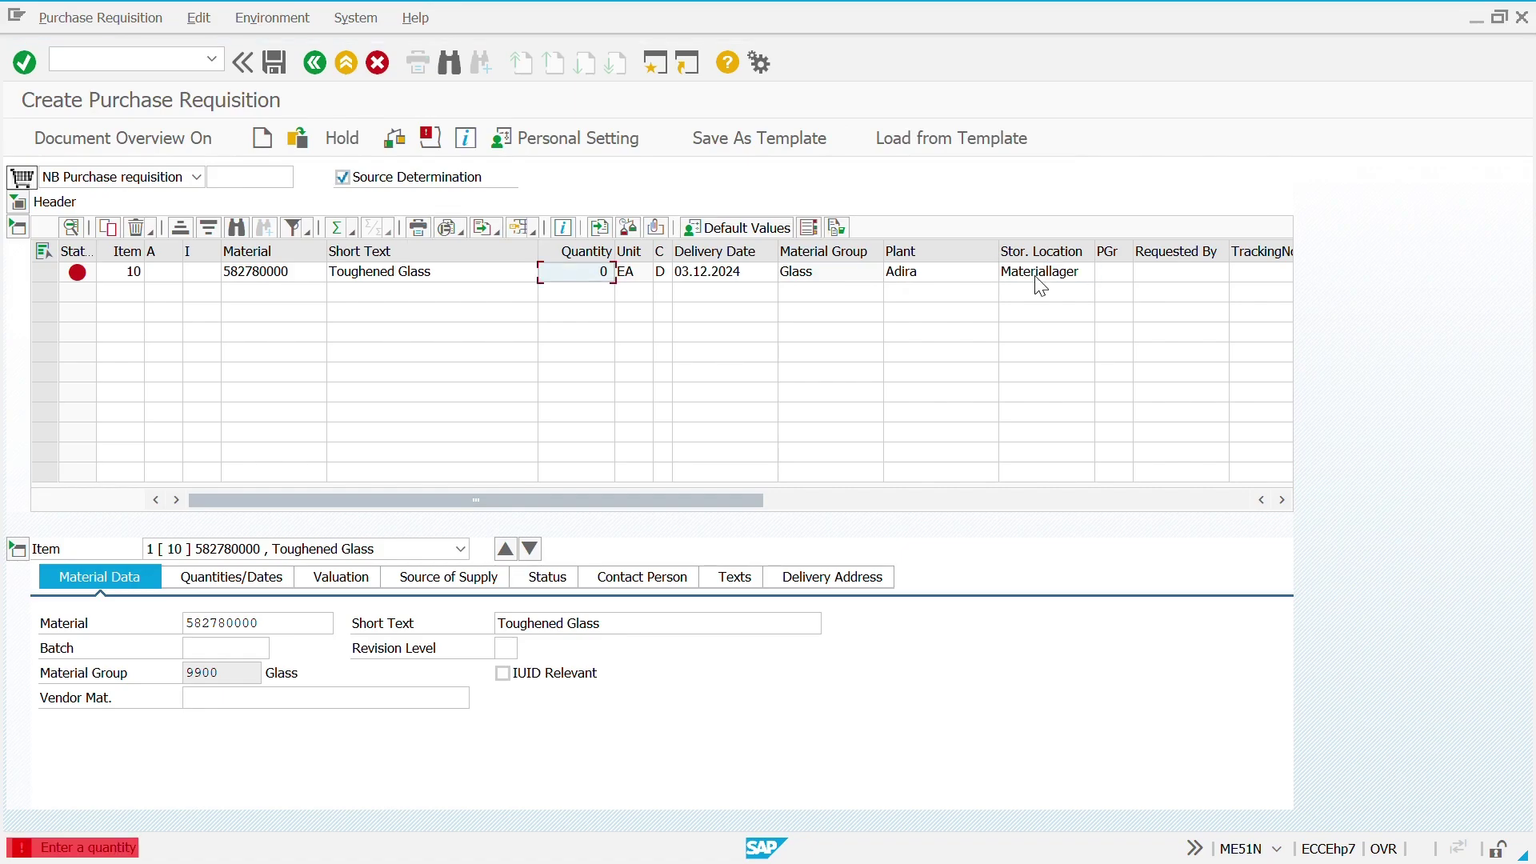
pyautogui.write('3')
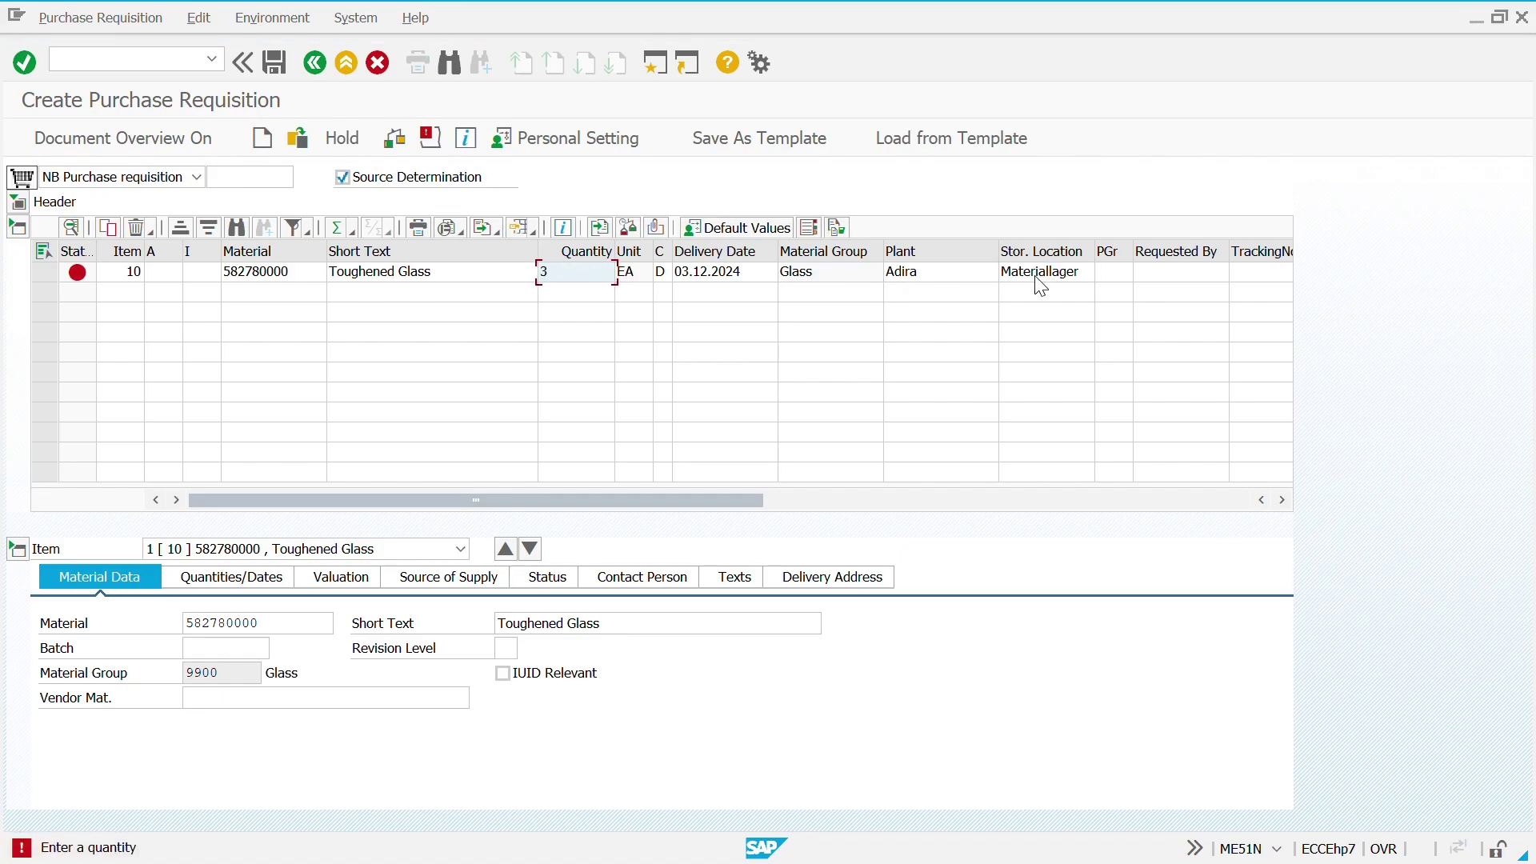
pyautogui.press('Return')
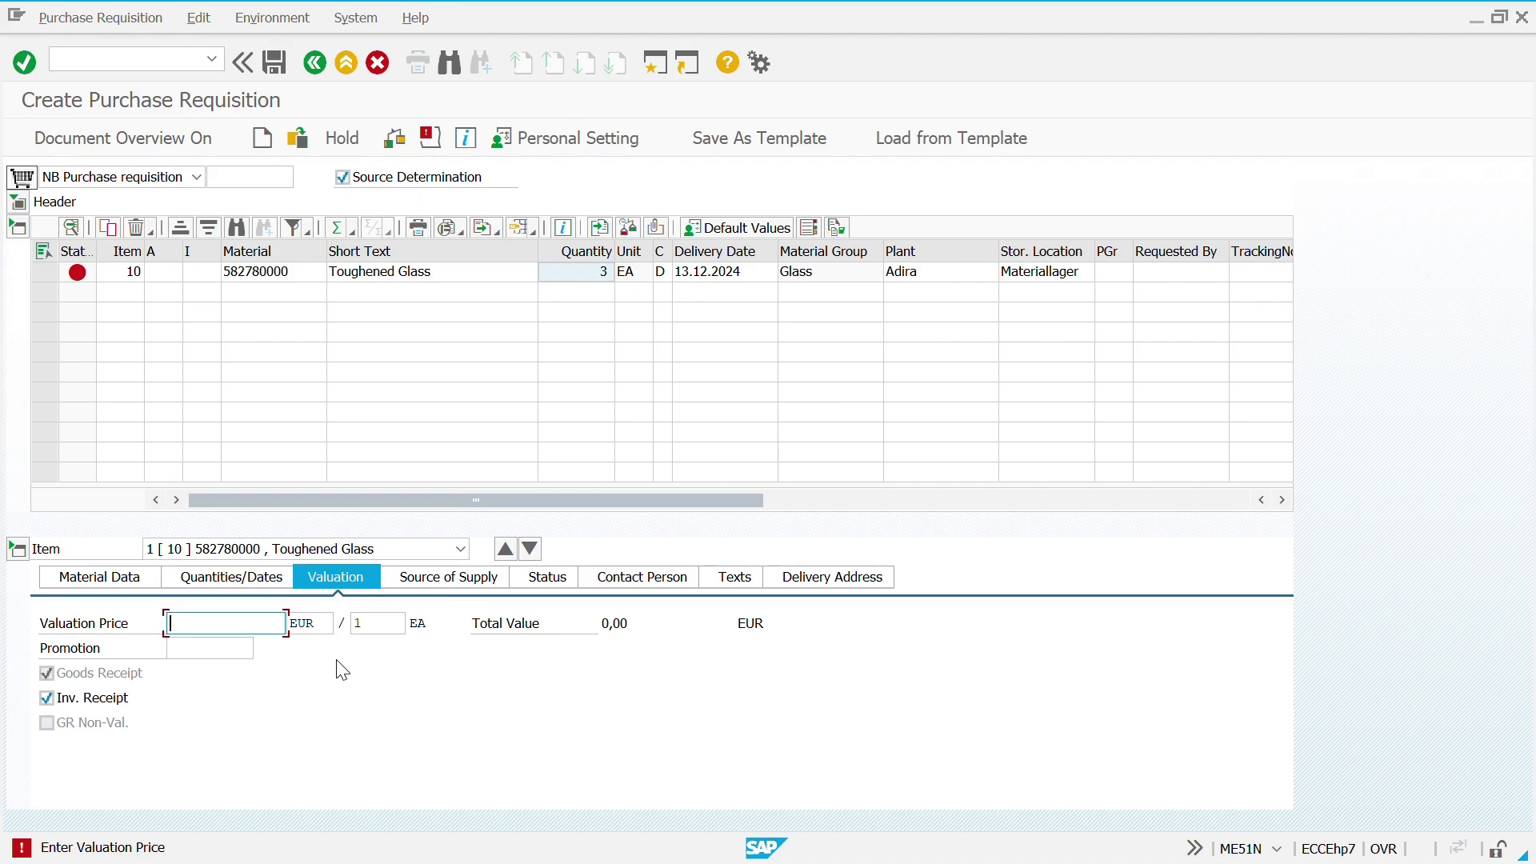
# Change the item's quantity to 1 and set its valuation price to 1.000,00 USD
pyautogui.click(604, 276)
pyautogui.click(603, 274)
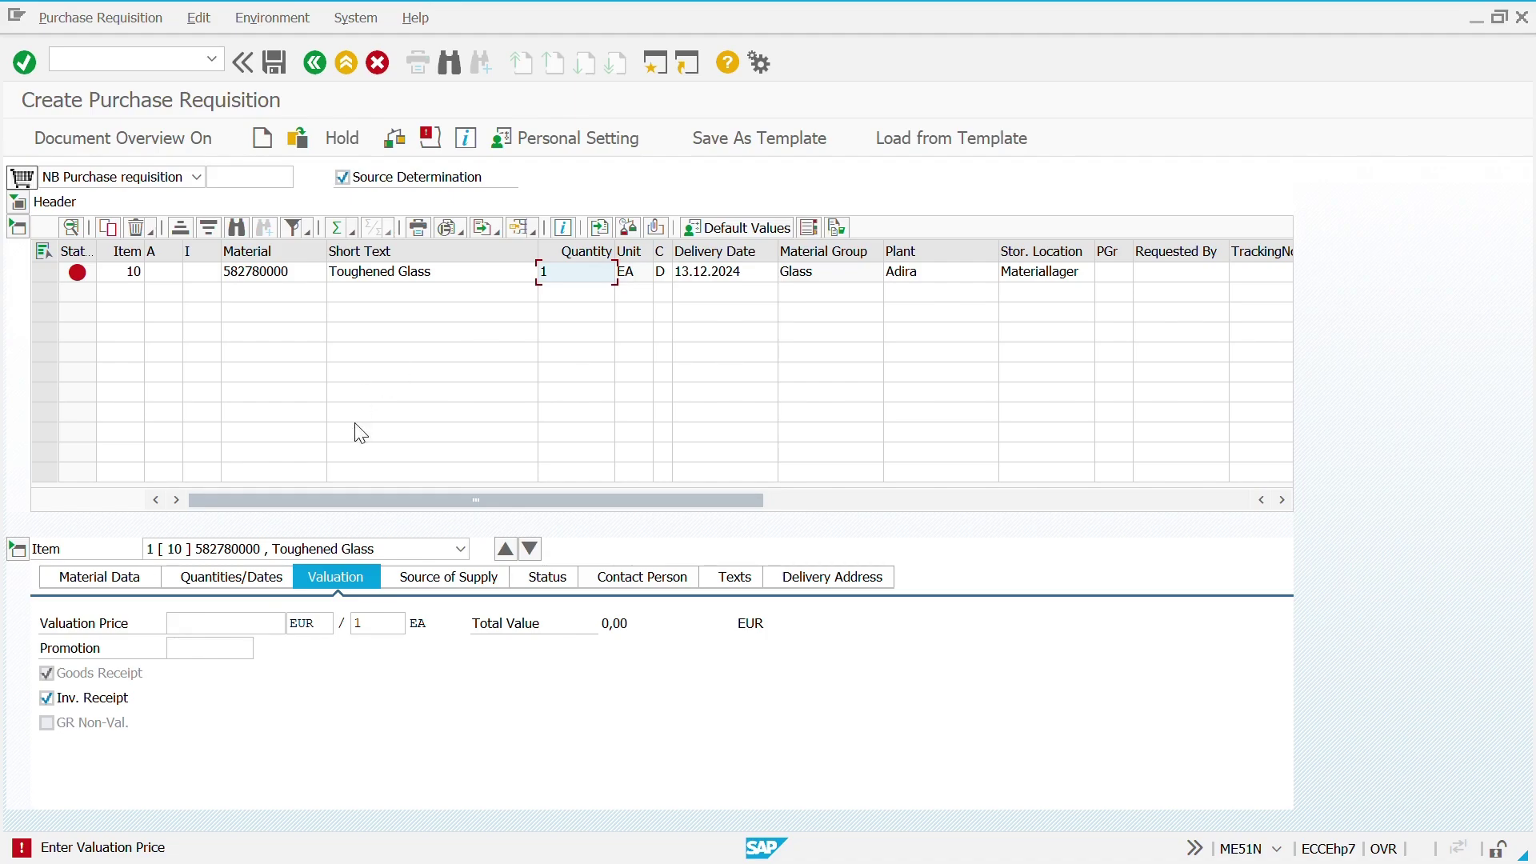
pyautogui.click(255, 628)
pyautogui.doubleClick(316, 624)
pyautogui.write('USD')
pyautogui.press('Return')
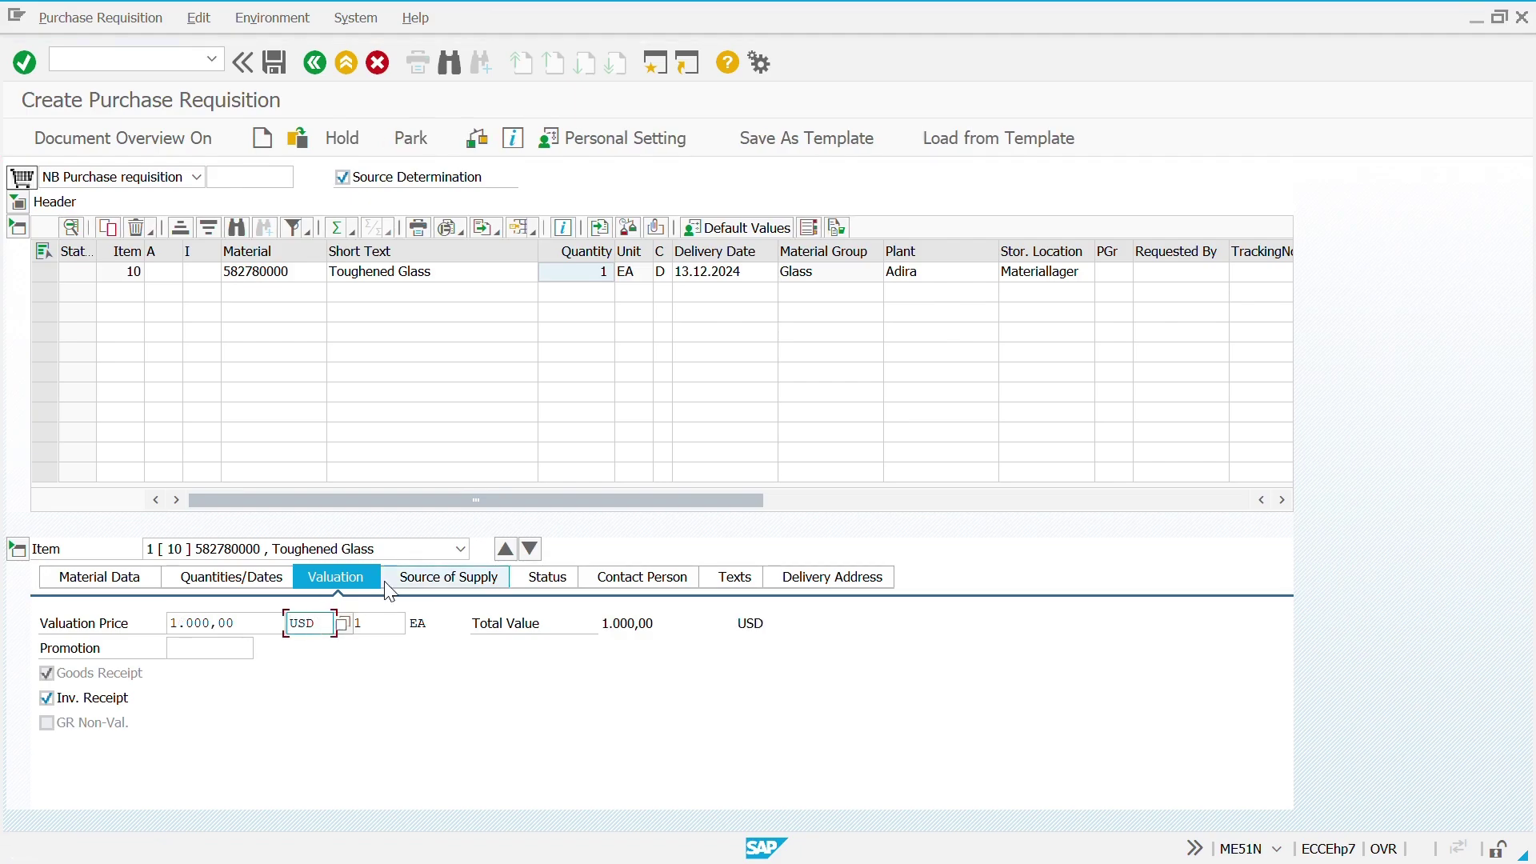
# Check the purchase requisition and review its source of supply, header and item details for release information
pyautogui.click(480, 582)
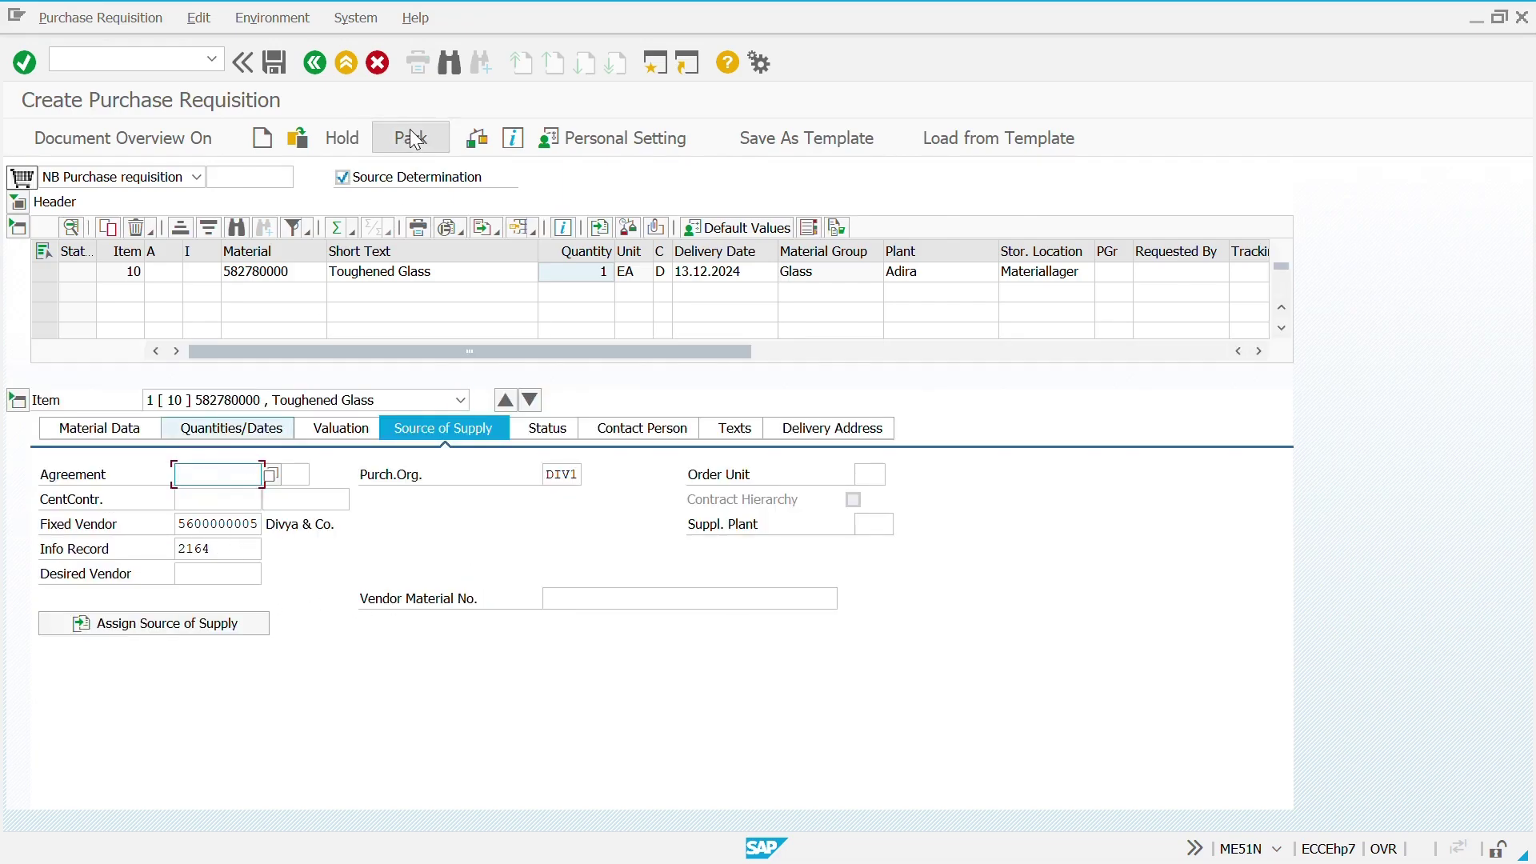
pyautogui.click(478, 142)
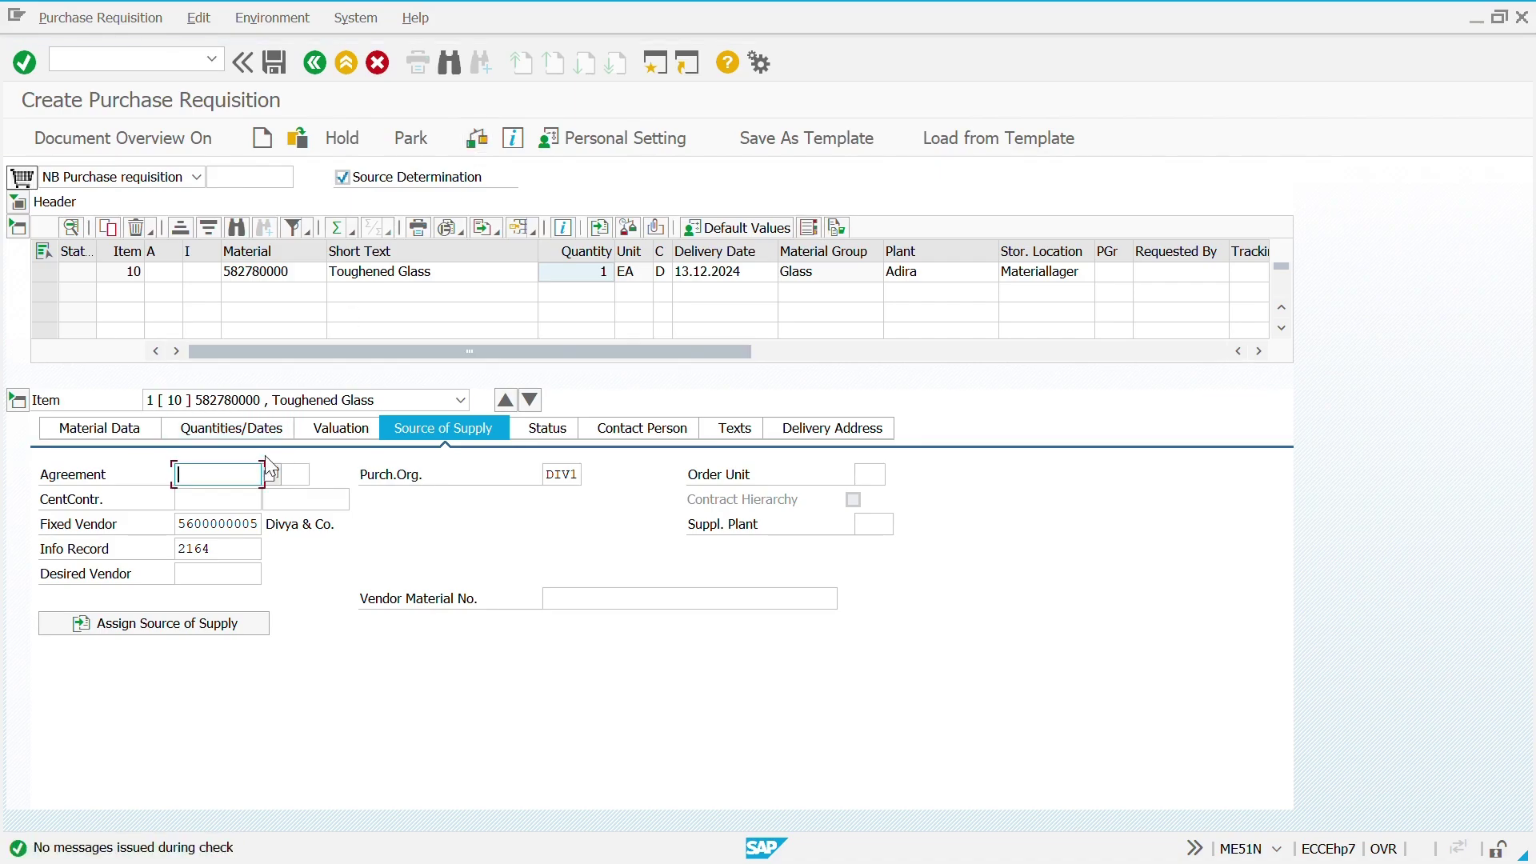
pyautogui.click(18, 202)
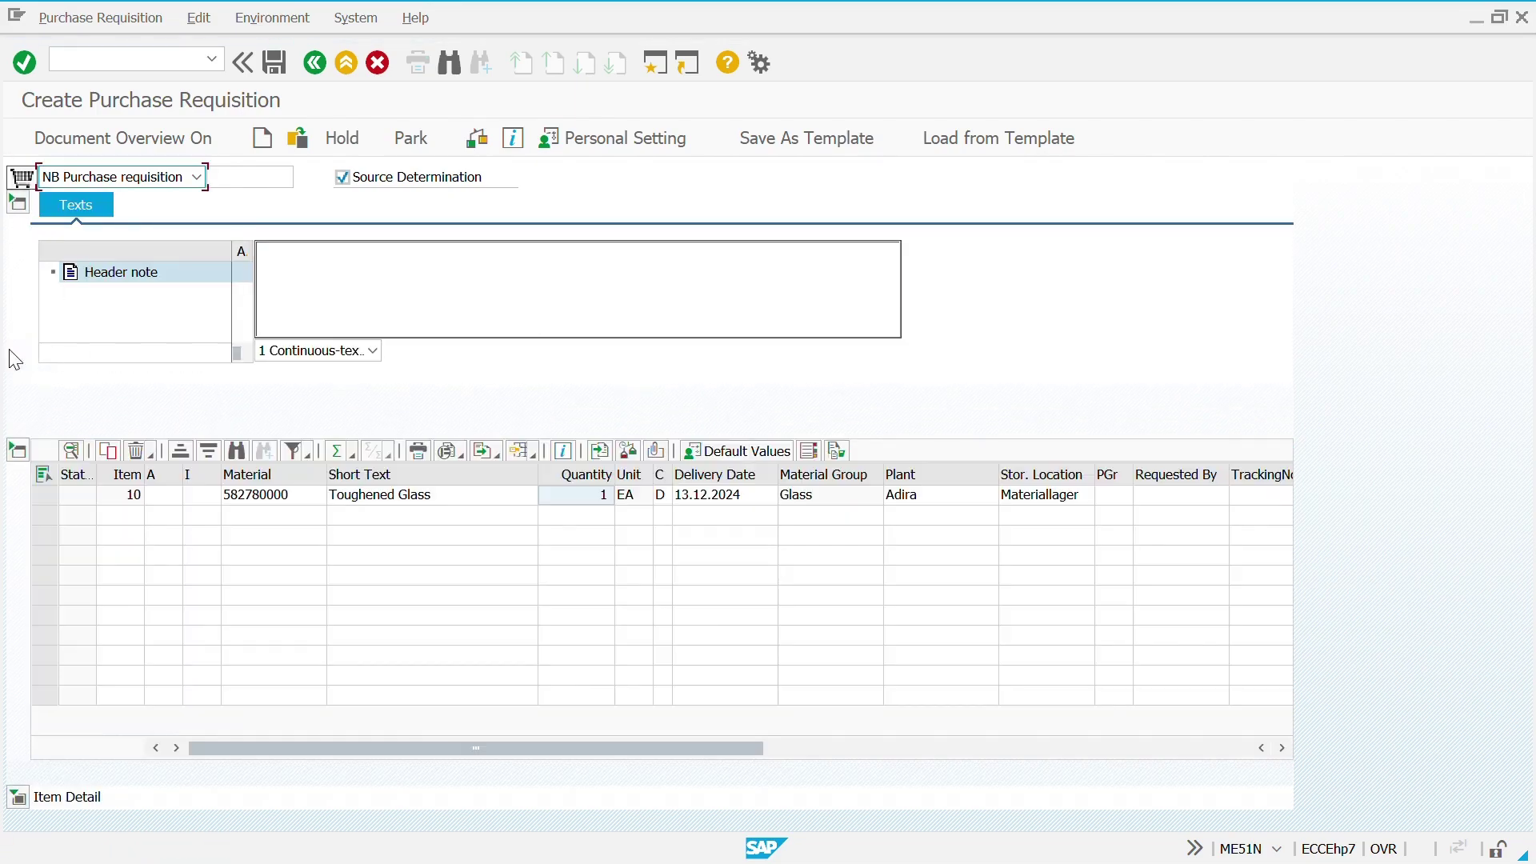
pyautogui.click(18, 206)
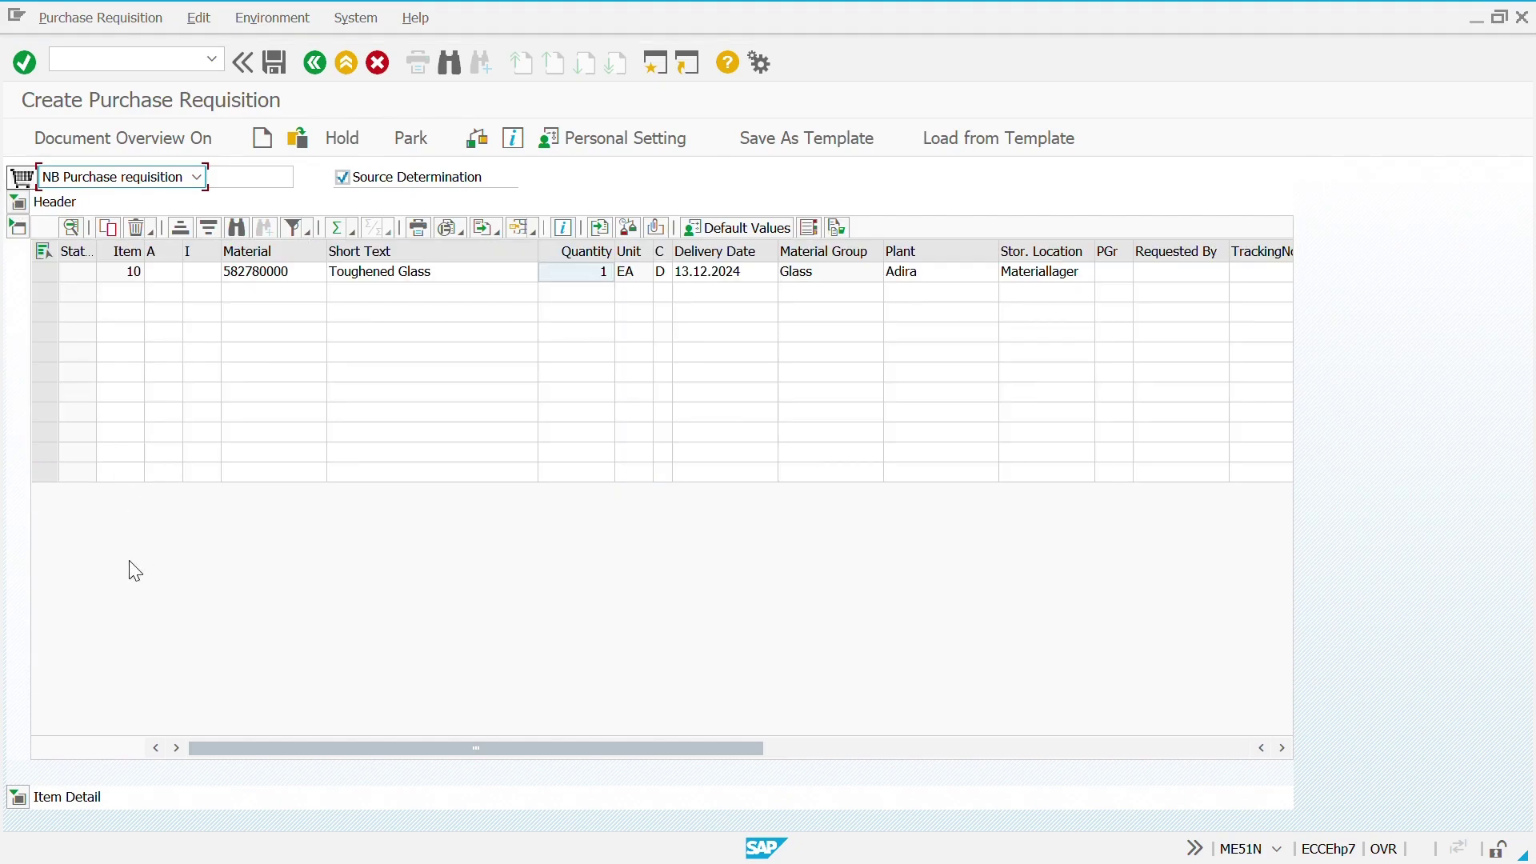
pyautogui.click(17, 799)
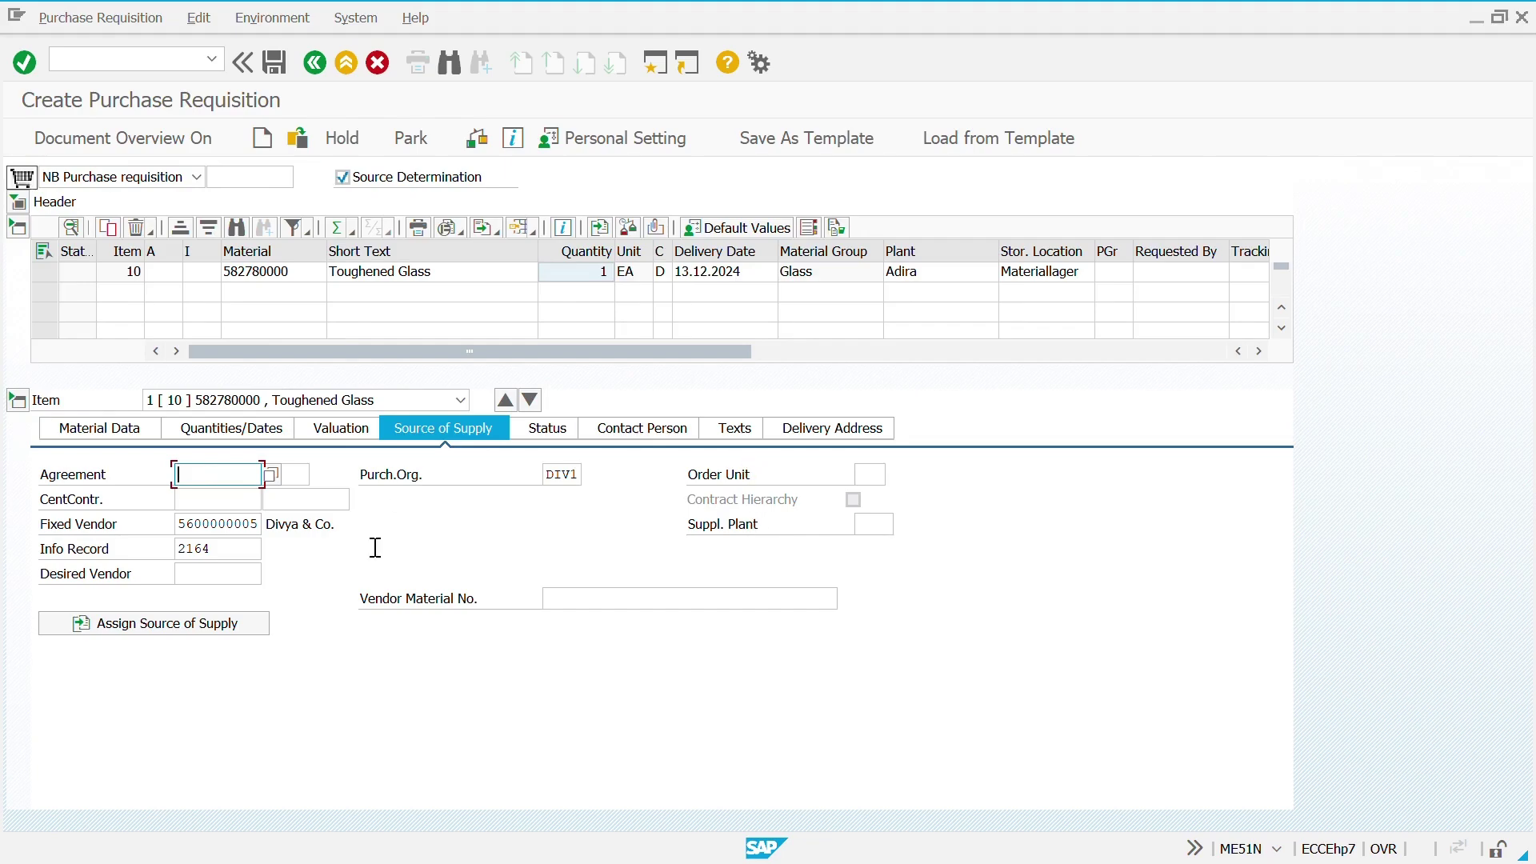
# Switch to the Display IMG session and open the Determination of Release Strategy activity
pyautogui.hotkey('alt', 'Tab')
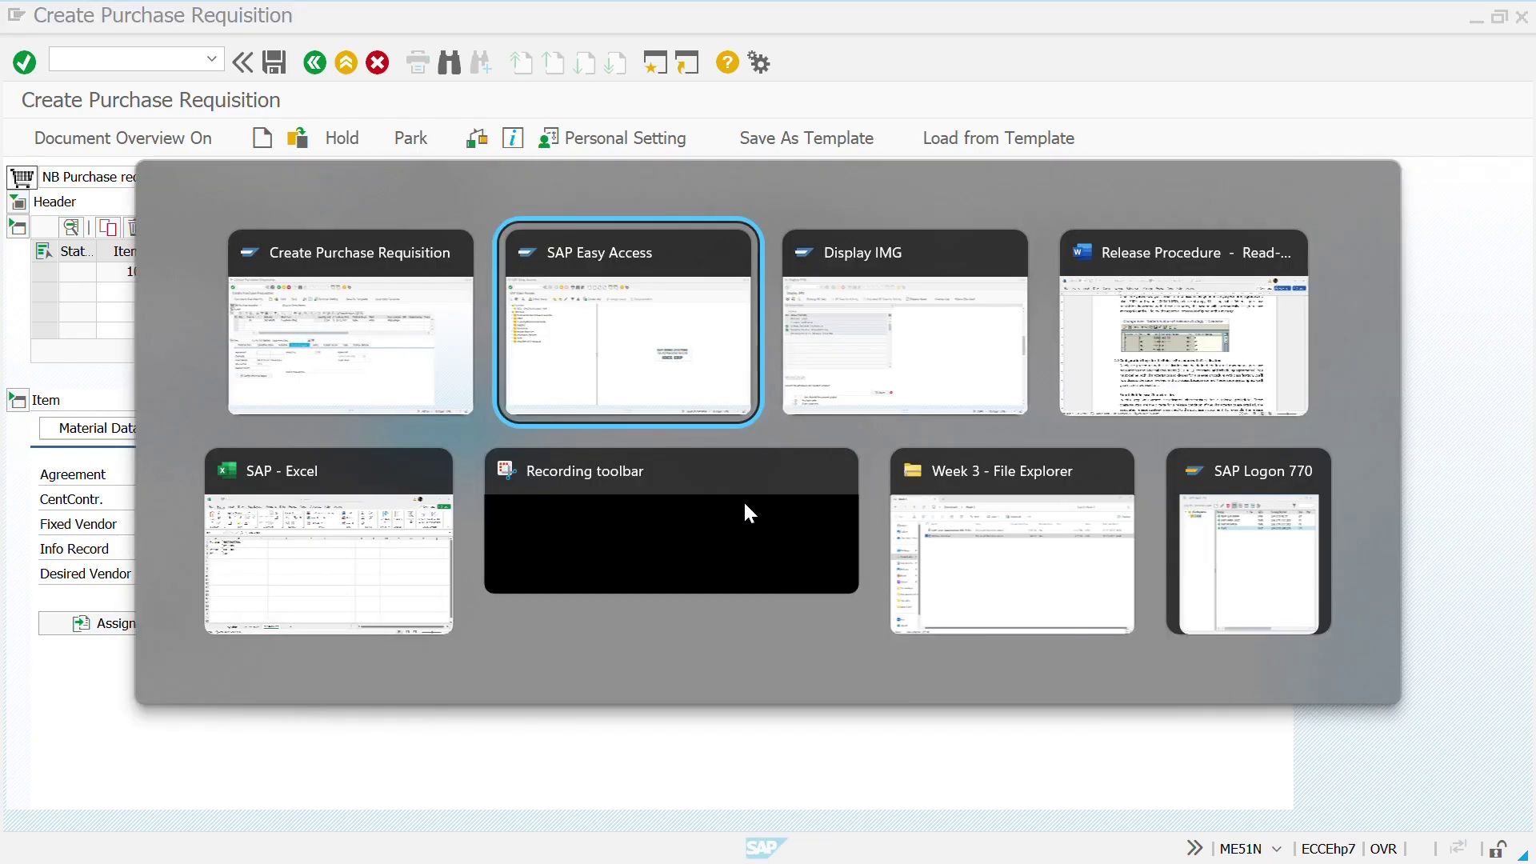
pyautogui.hotkey('alt', 'Tab')
pyautogui.hotkey('alt', 'Tab')
pyautogui.press('Tab')
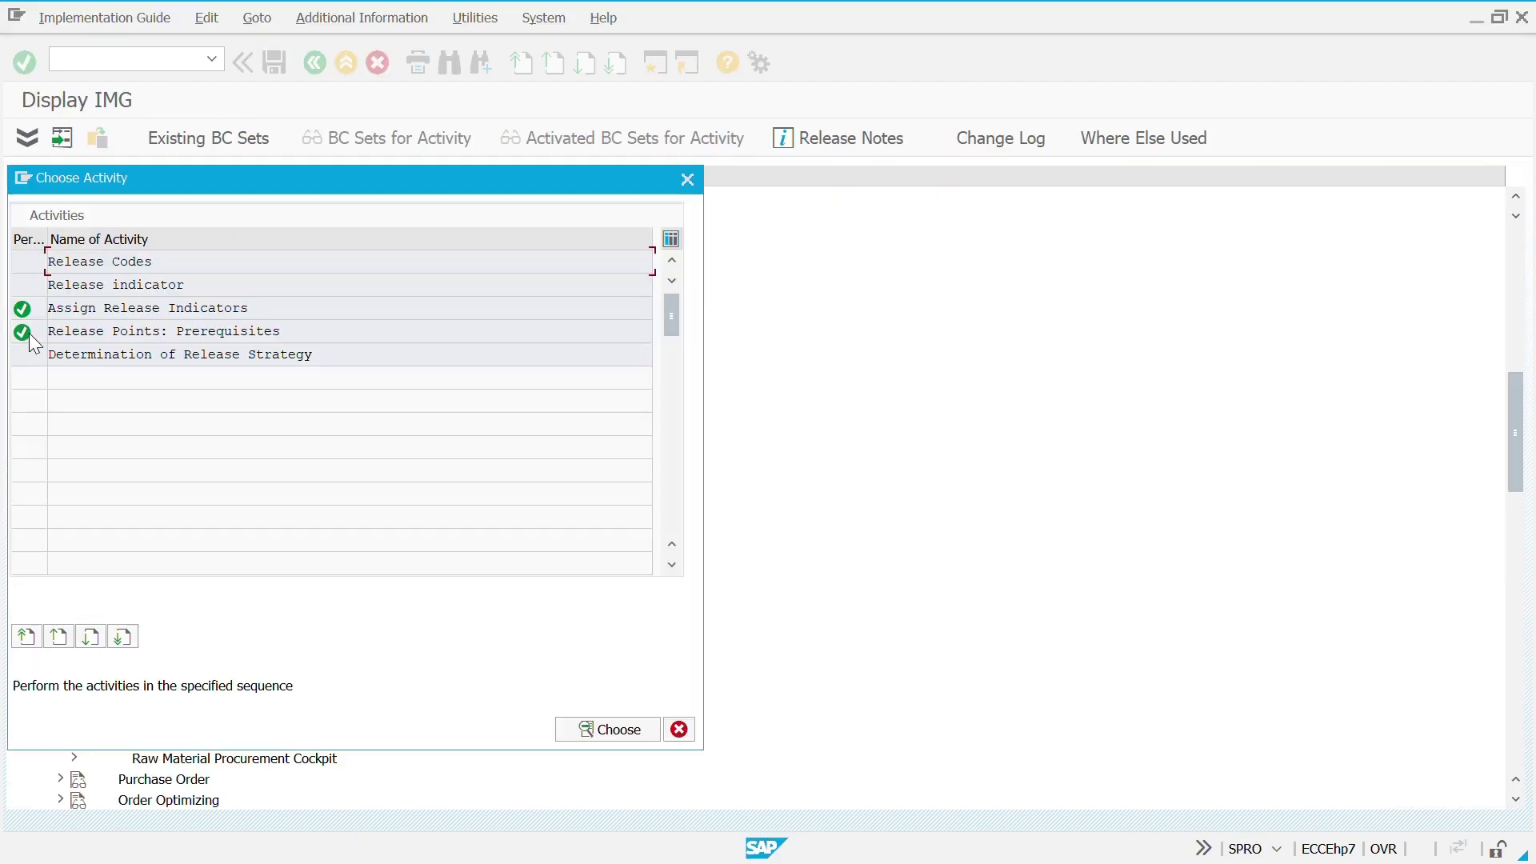
pyautogui.doubleClick(130, 352)
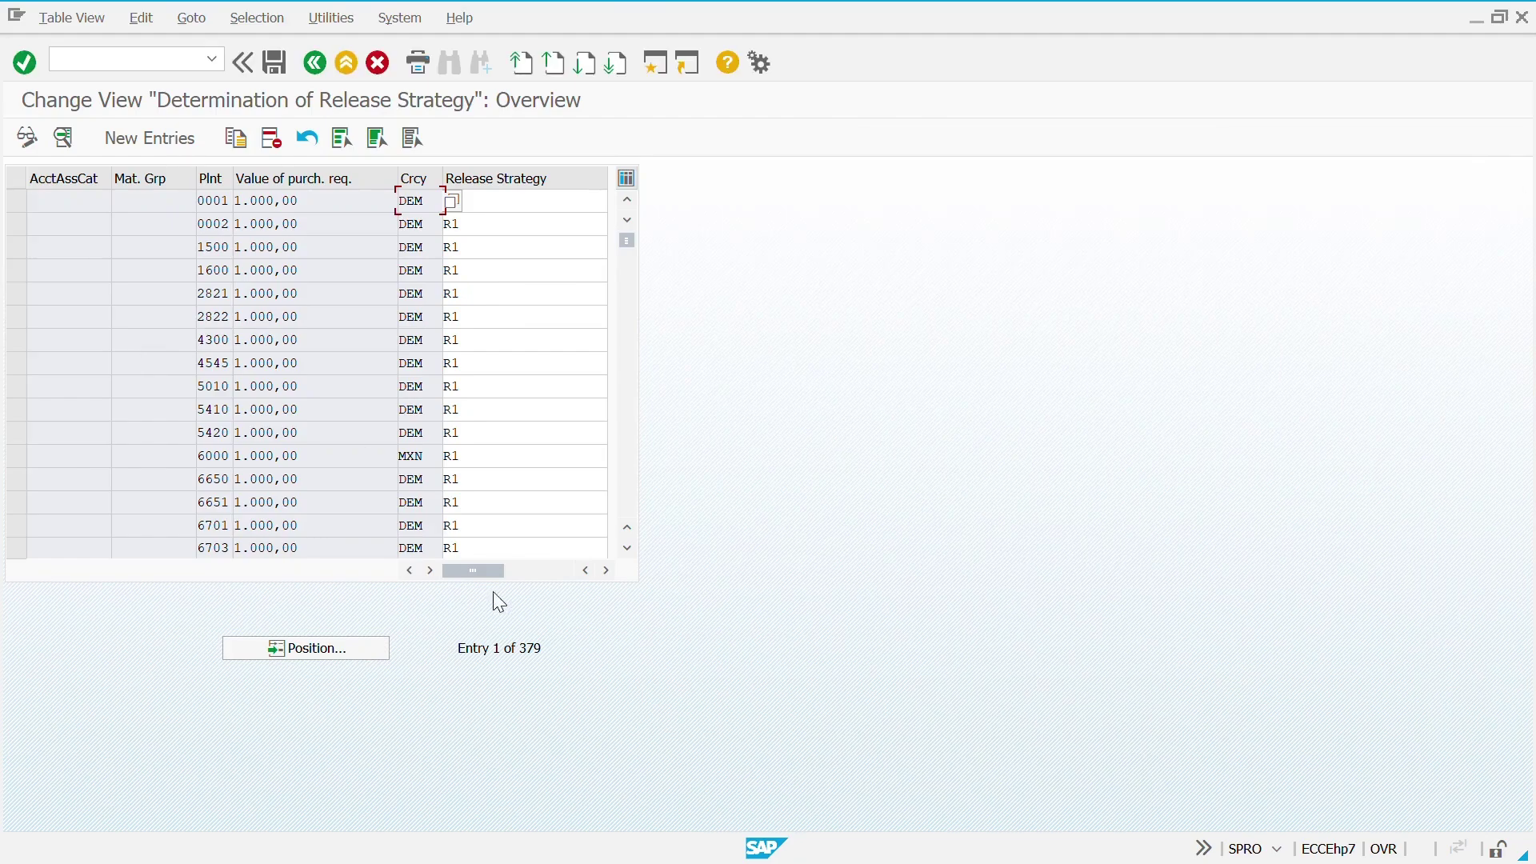
# Look for existing release strategy determination entries of plants starting with DIV
pyautogui.click(305, 649)
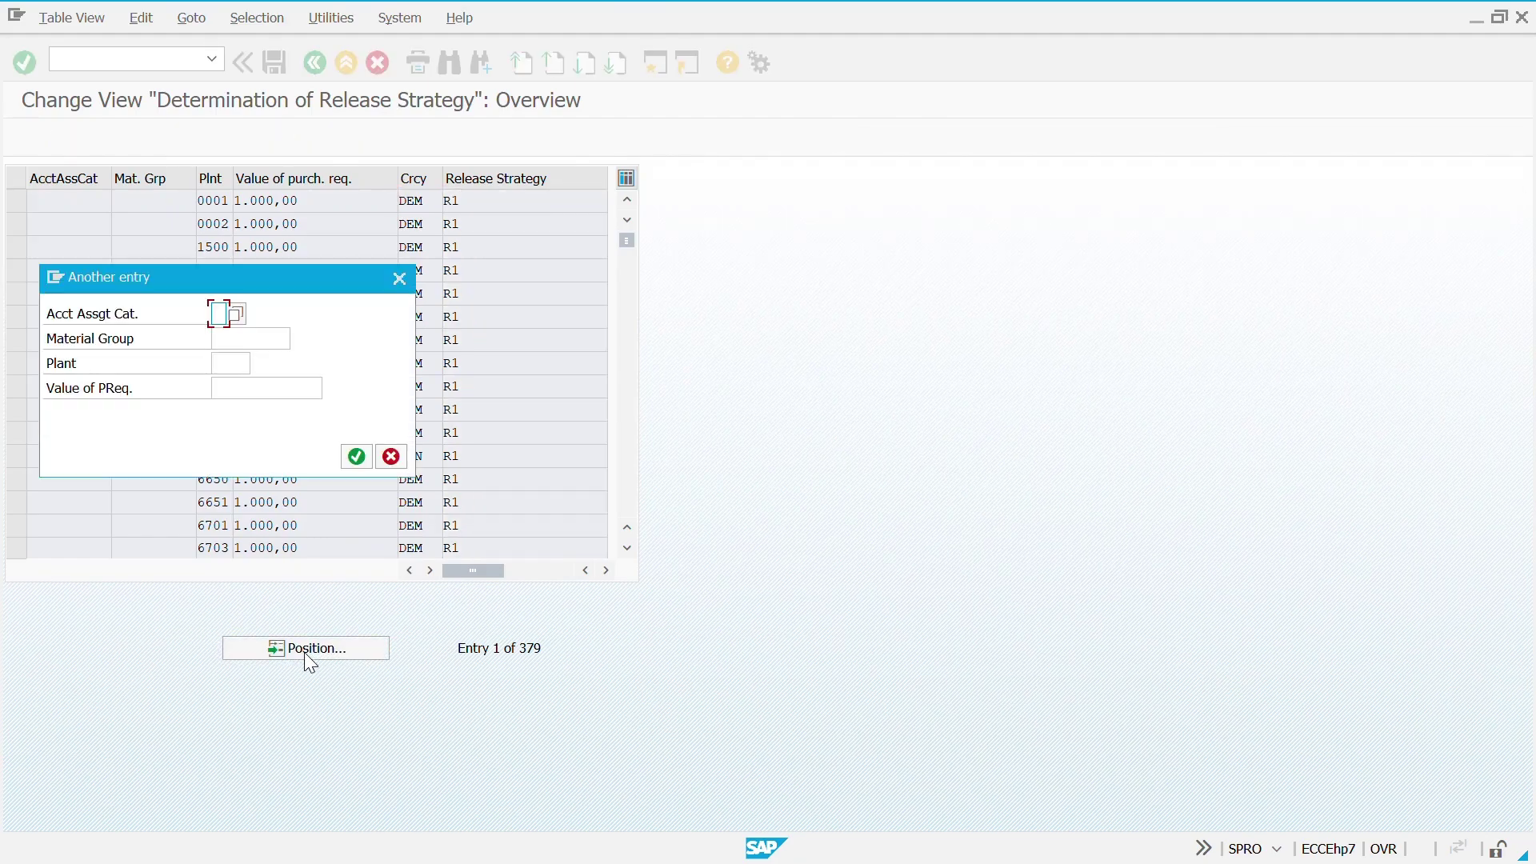
pyautogui.press('Tab')
pyautogui.press('Tab')
pyautogui.write('DPL7')
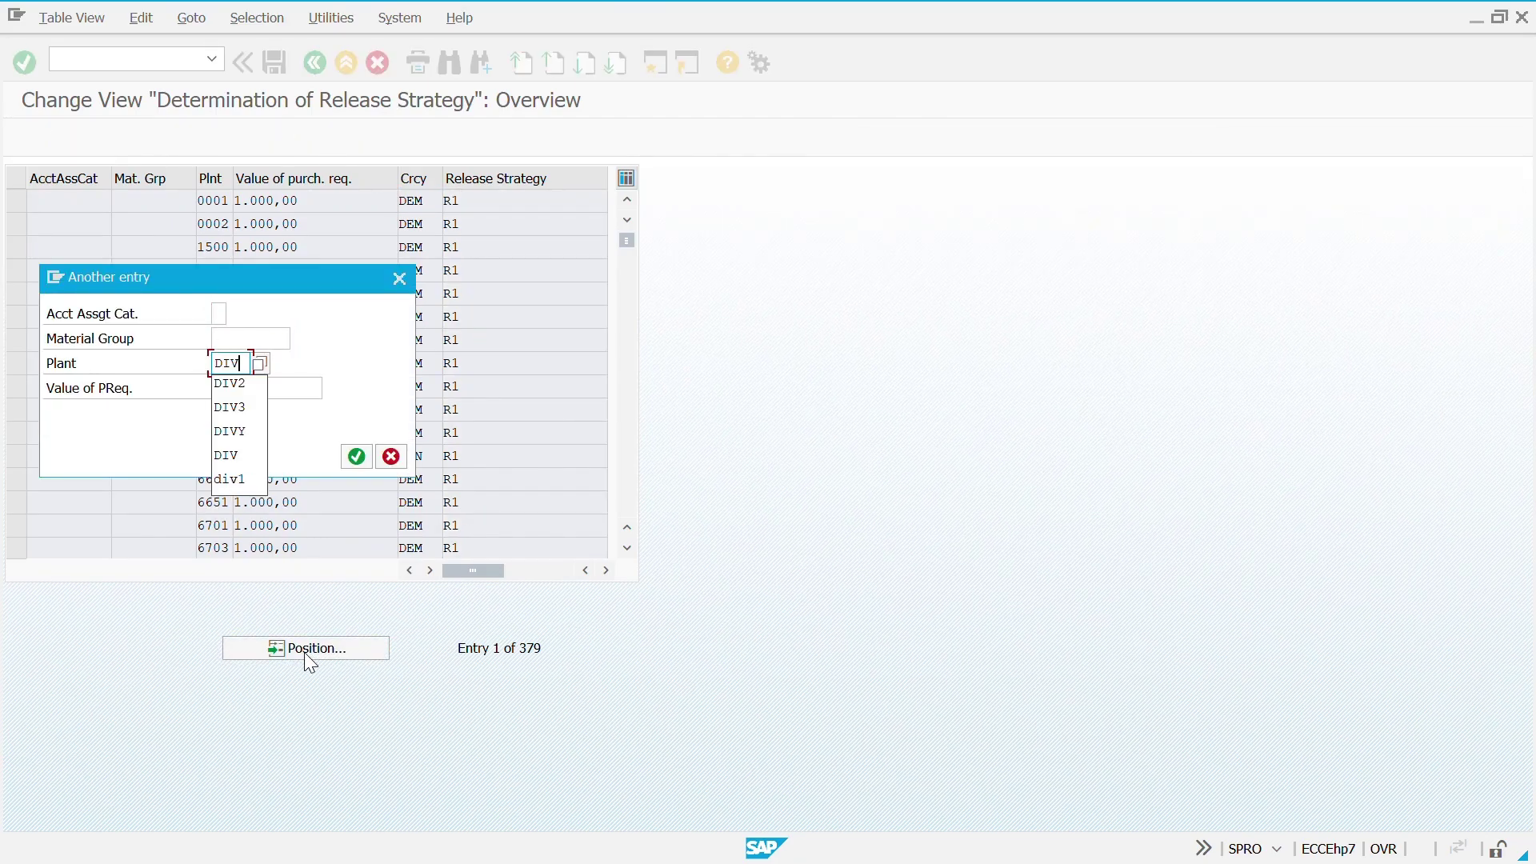
pyautogui.press('Return')
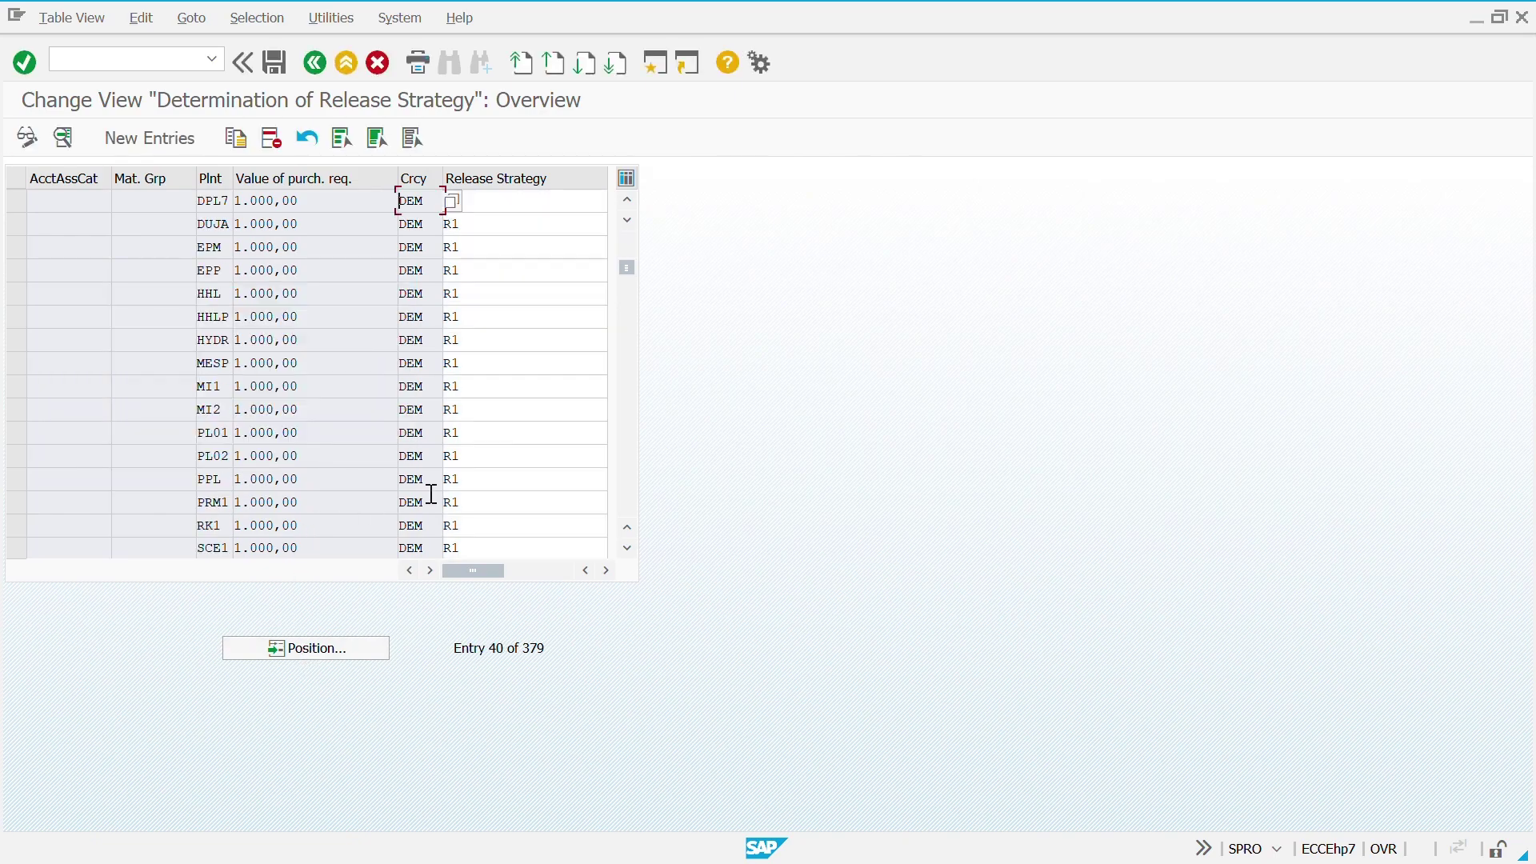
pyautogui.scroll(1, 431, 493)
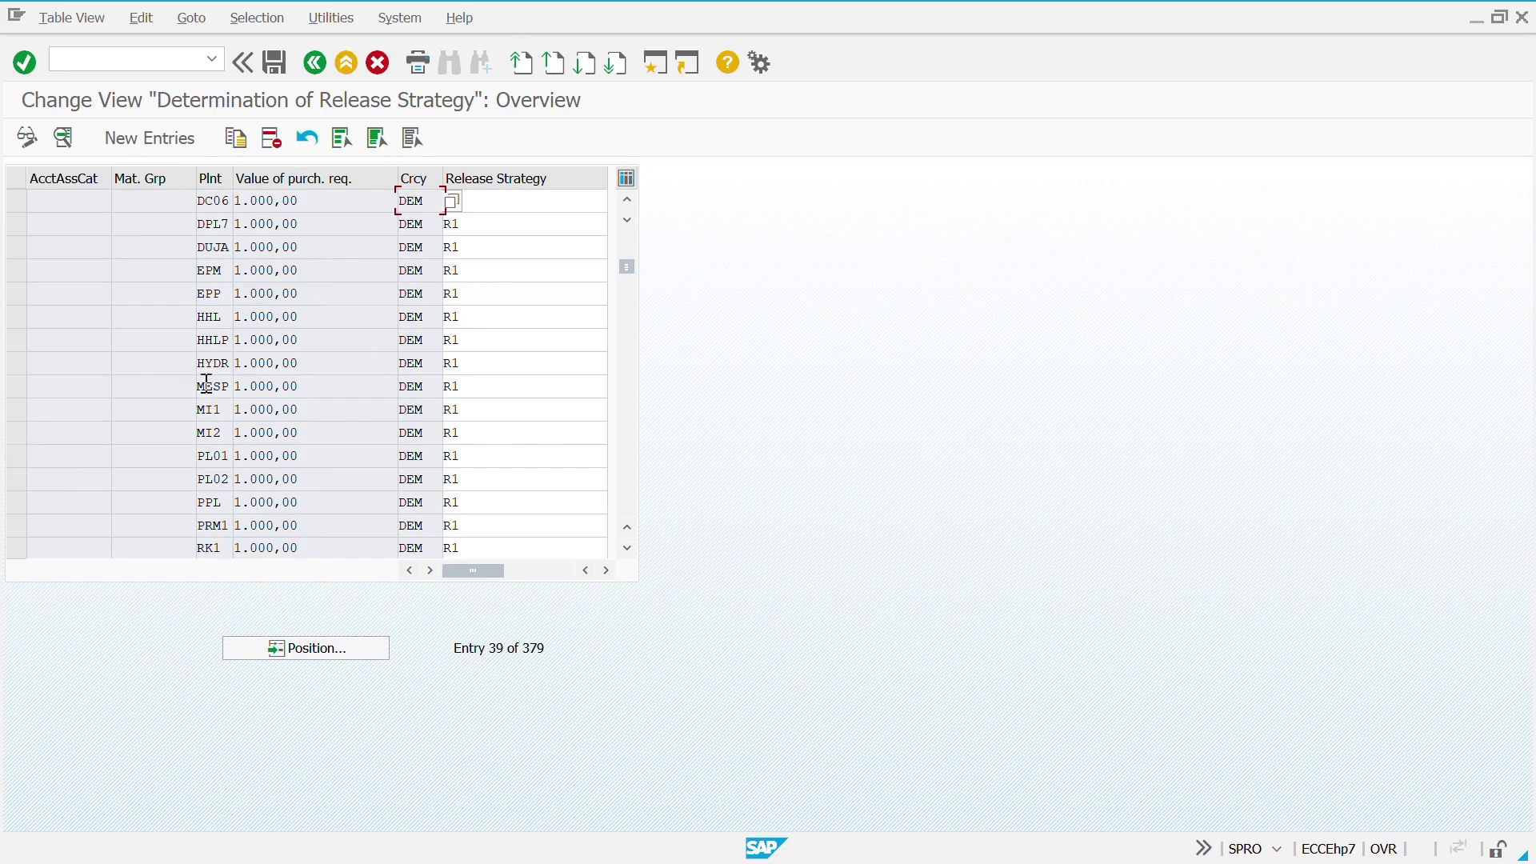
pyautogui.scroll(3, 228, 324)
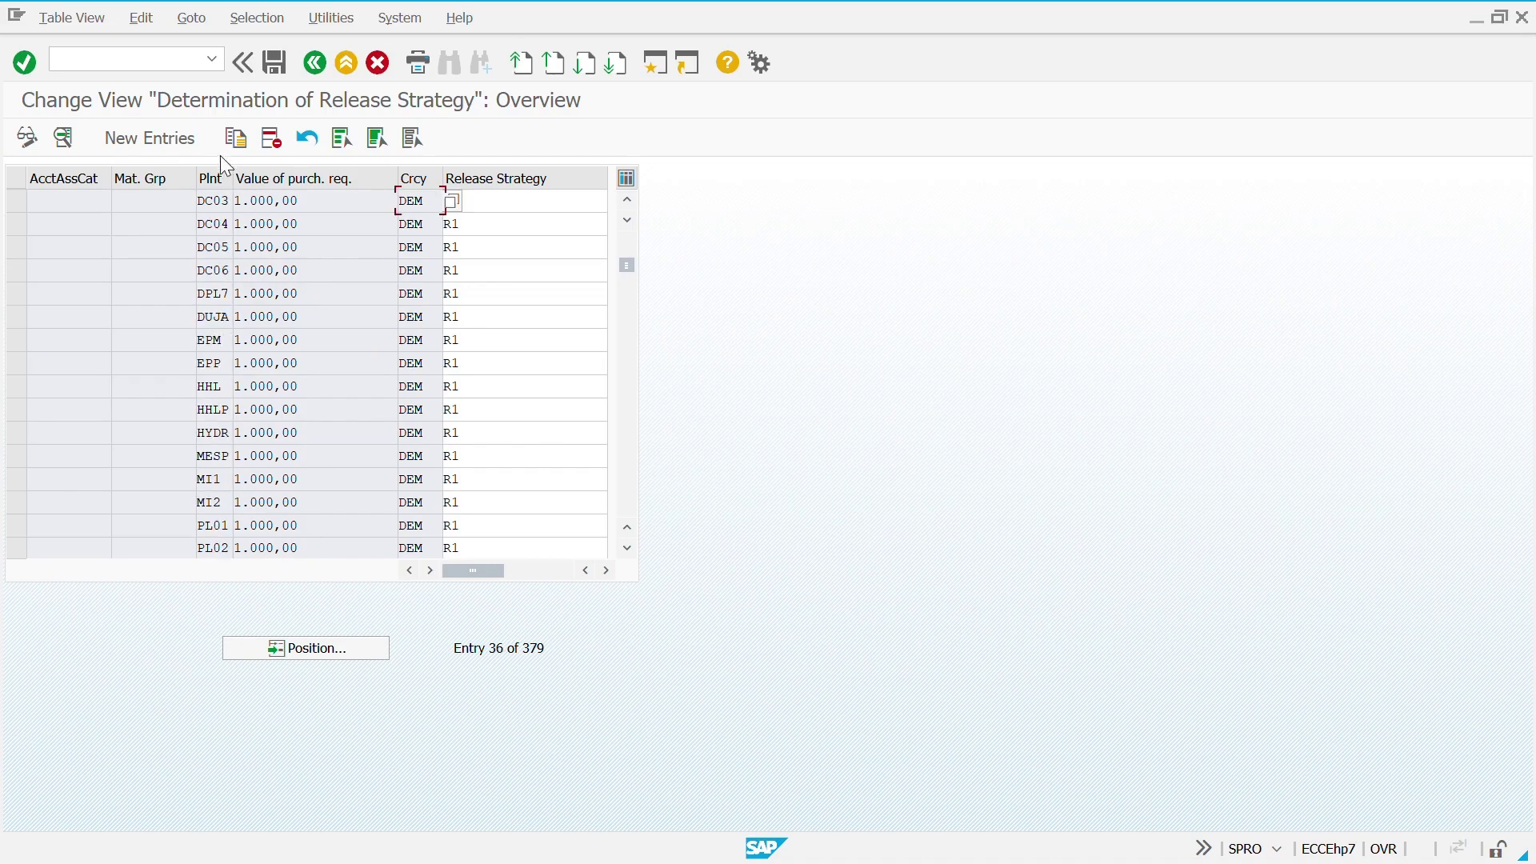
pyautogui.click(267, 652)
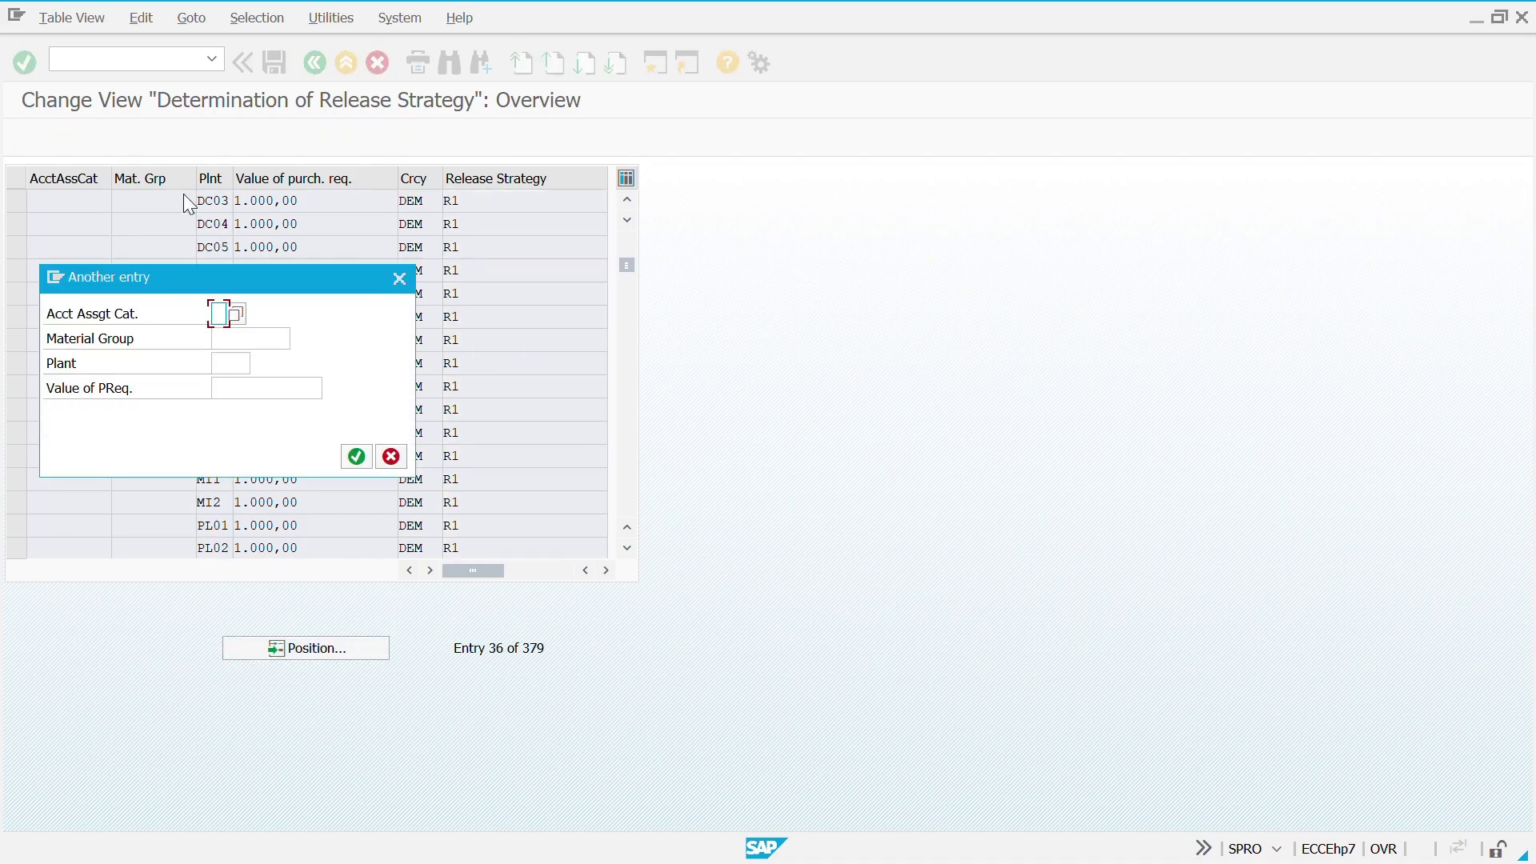
pyautogui.press('F12')
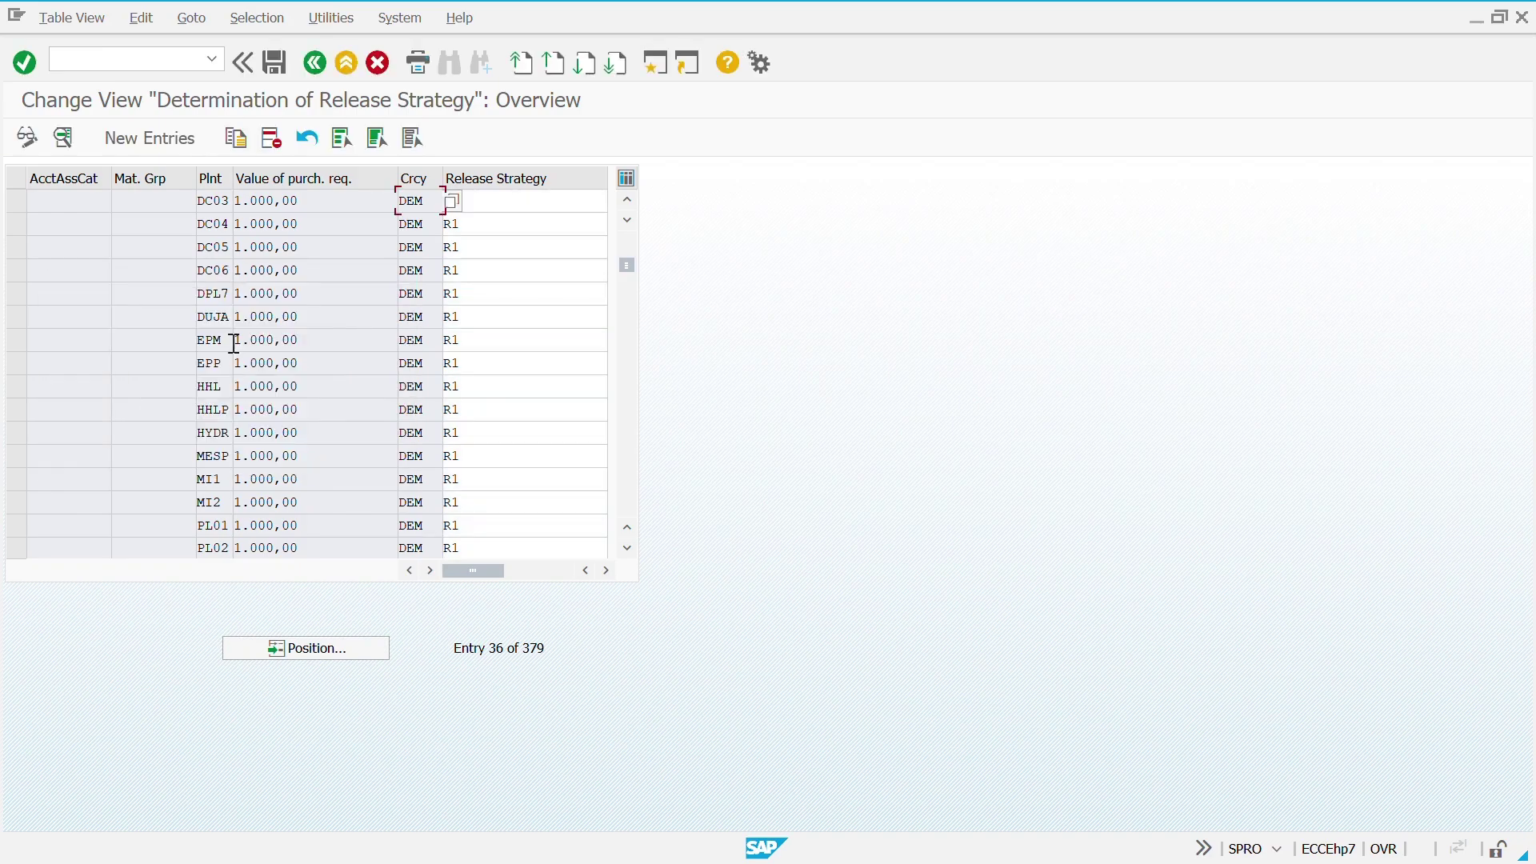
# Start a new determination entry for plant DIV2, leaving the account assignment category and material group empty
pyautogui.click(160, 136)
pyautogui.press('Tab')
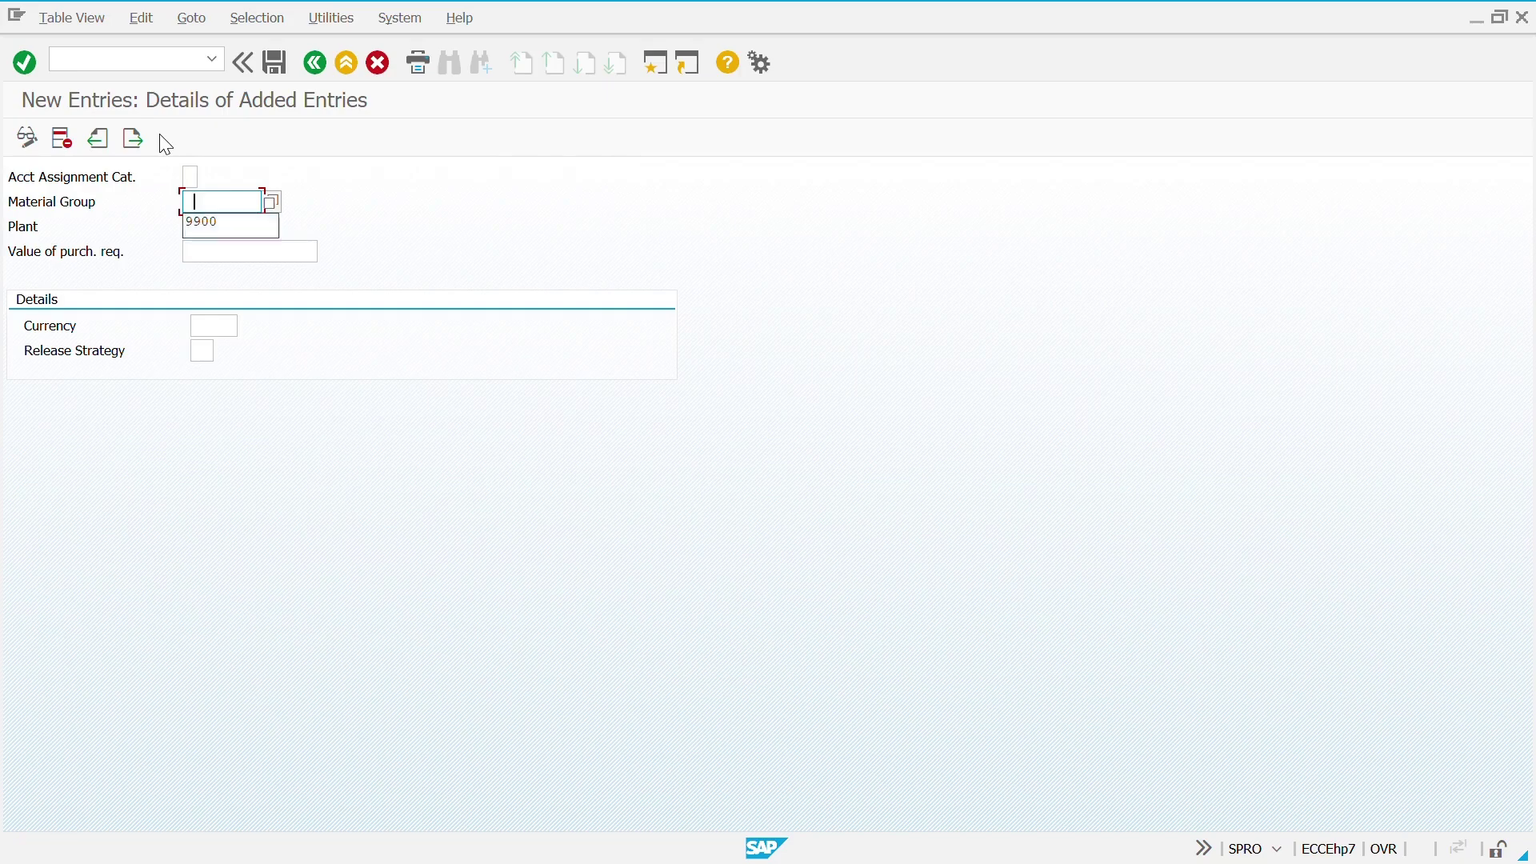
pyautogui.write('9900')
pyautogui.press('Tab')
pyautogui.write('DIV2')
pyautogui.press('Return')
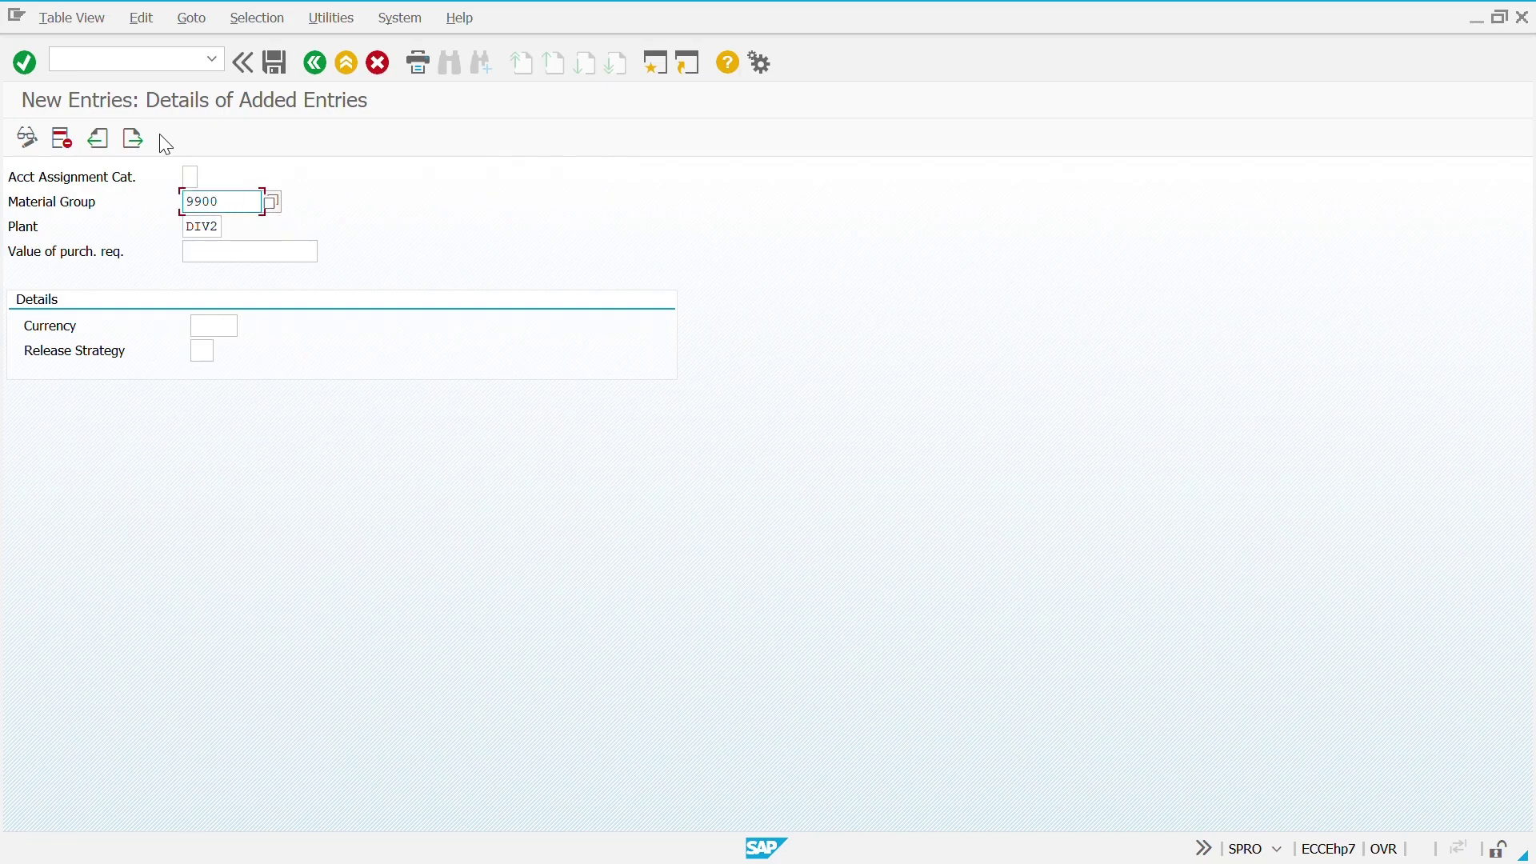
pyautogui.hotkey('shift', 'Home')
pyautogui.press('Delete')
pyautogui.press('Tab')
pyautogui.press('Tab')
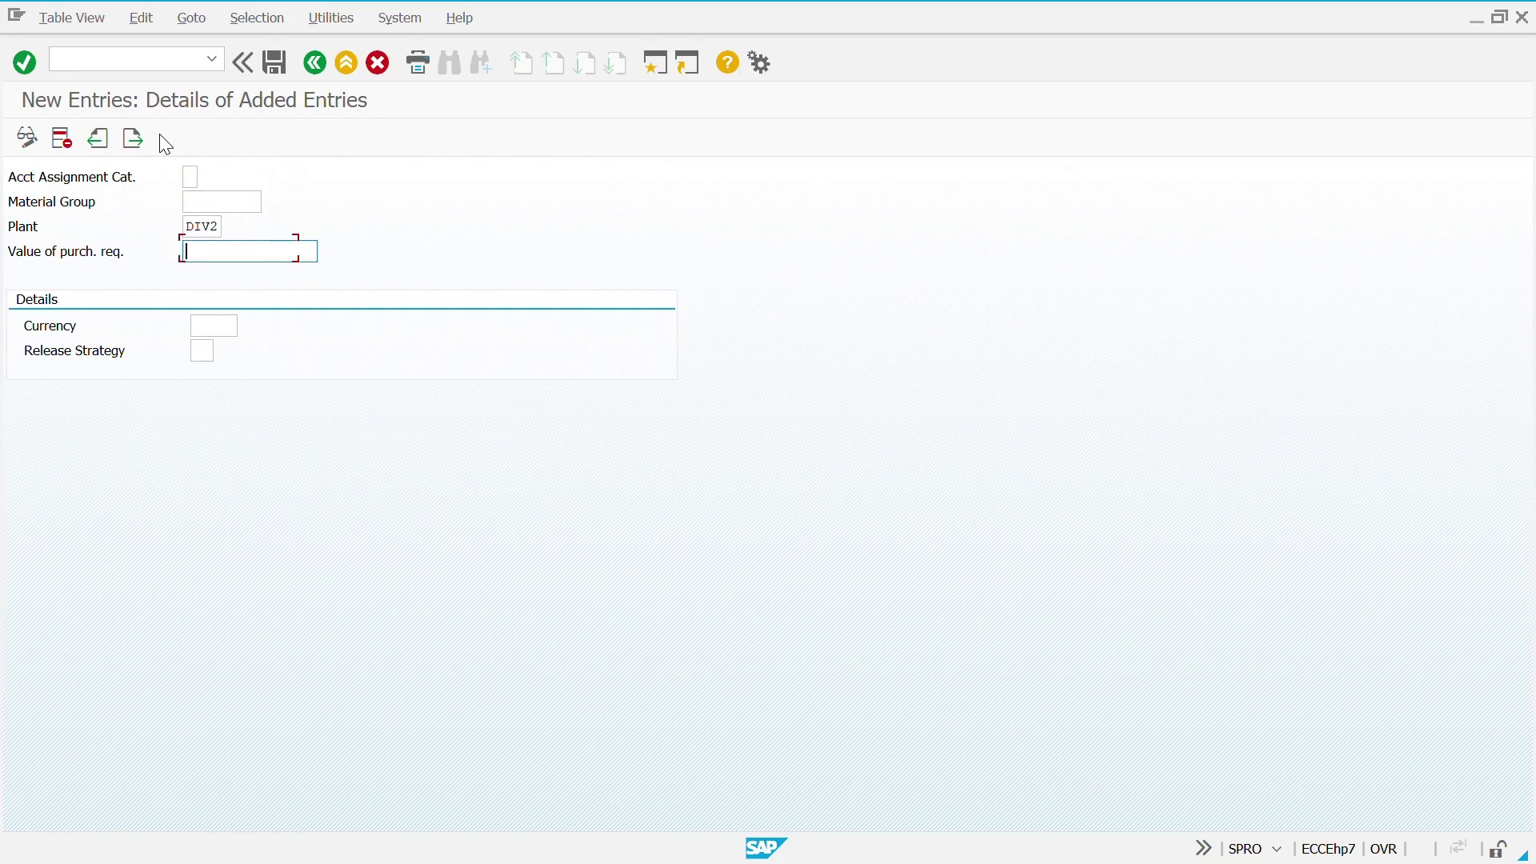
# Set the entry's requisition value to 1000, currency to USD and release strategy to D1, and save it
pyautogui.press('Return')
pyautogui.hotkey('shift', 'Home')
pyautogui.press('Delete')
pyautogui.press('Down')
pyautogui.press('Return')
pyautogui.press('Tab')
pyautogui.press('Return')
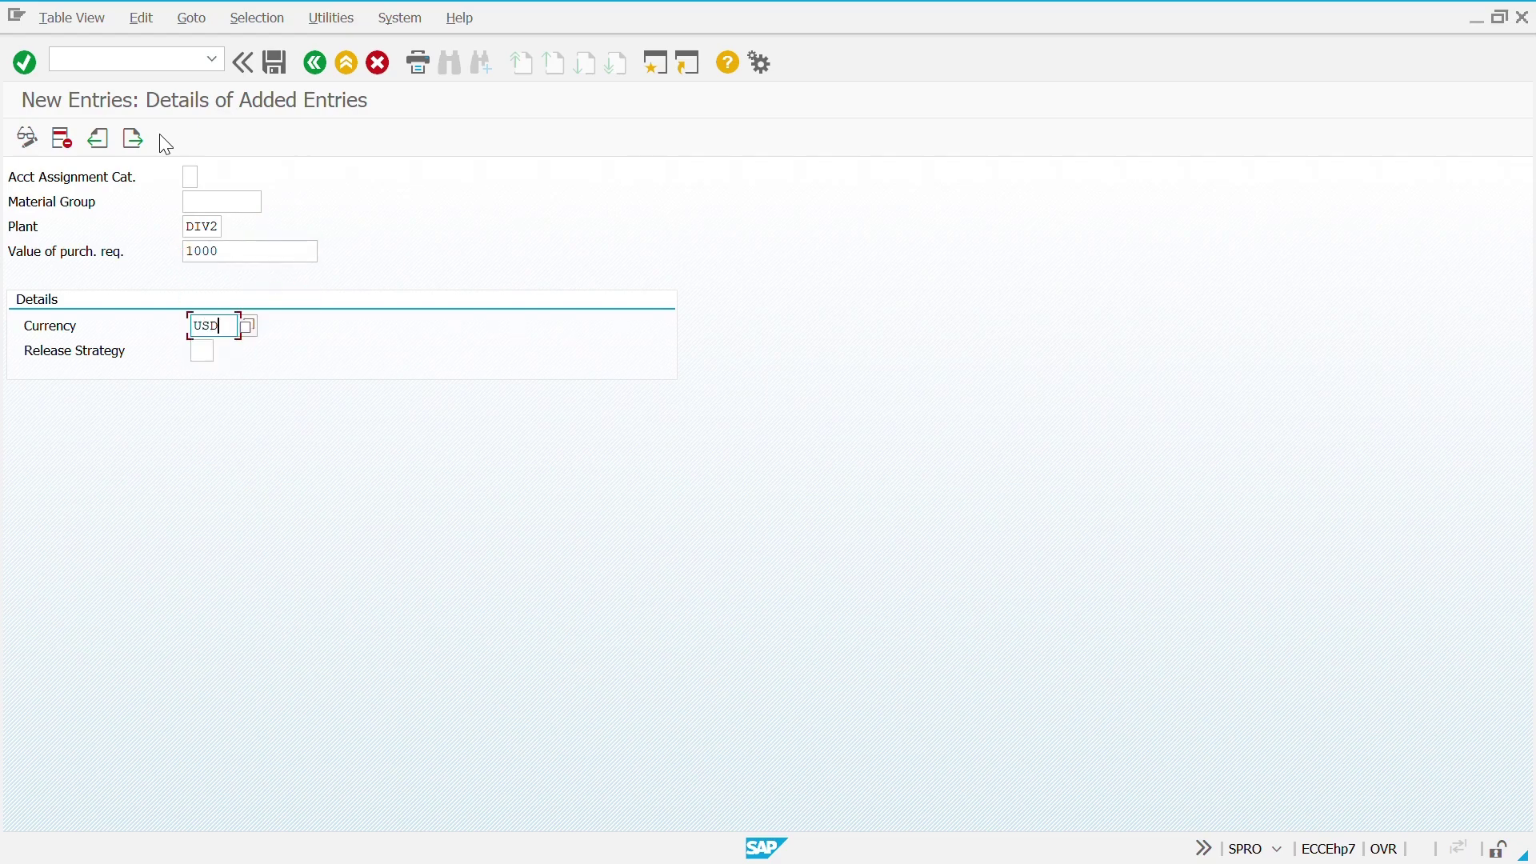
pyautogui.press('Tab')
pyautogui.press('Return')
pyautogui.press('Return')
pyautogui.hotkey('ctrl', 's')
pyautogui.press('Return')
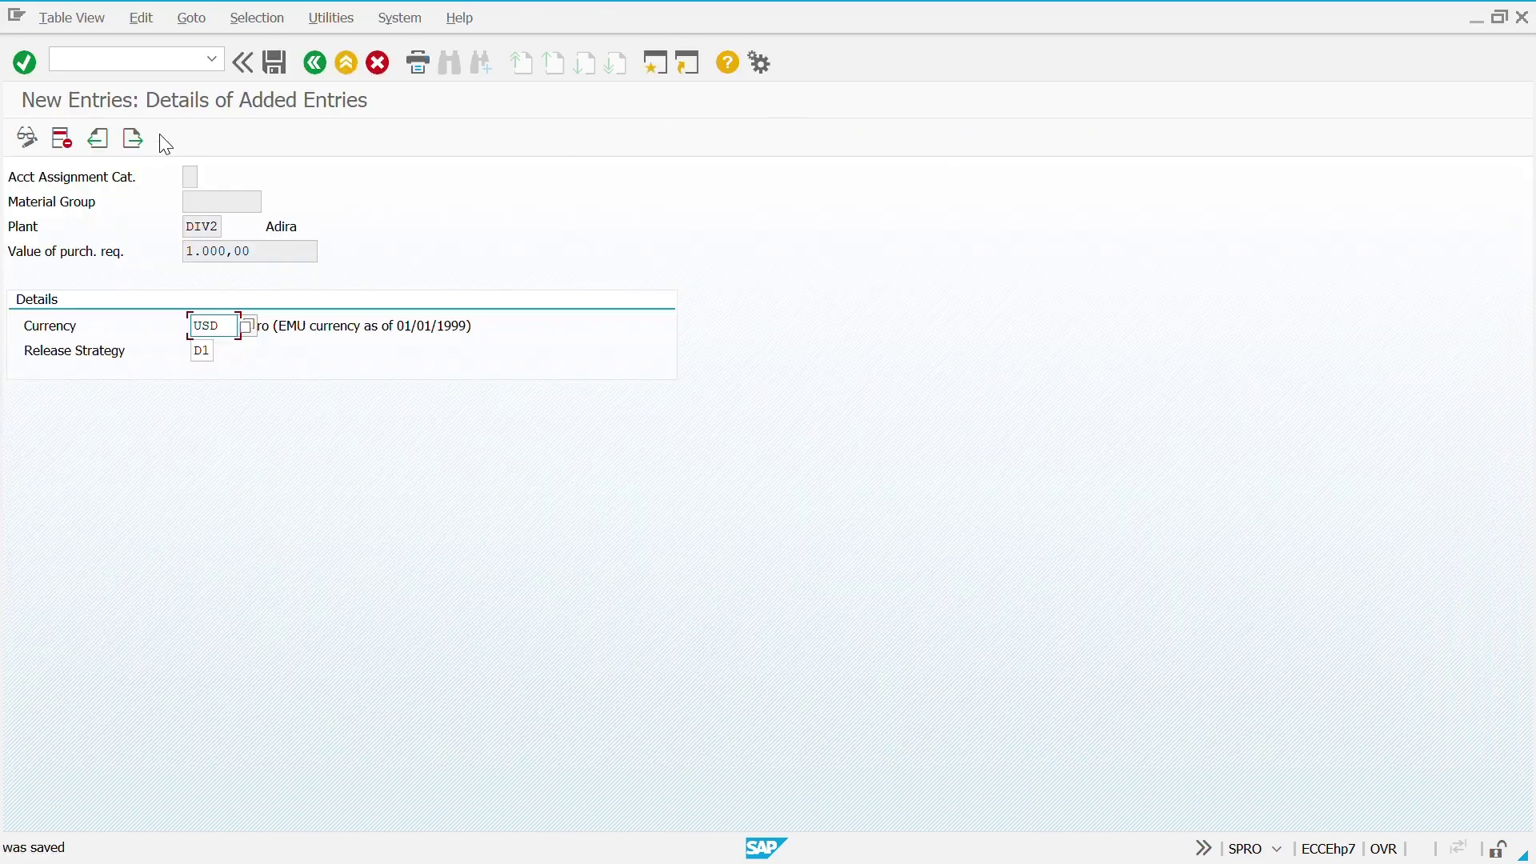
# Add another determination entry for plant DIV2 with a purchase requisition value of 10000
pyautogui.click(128, 151)
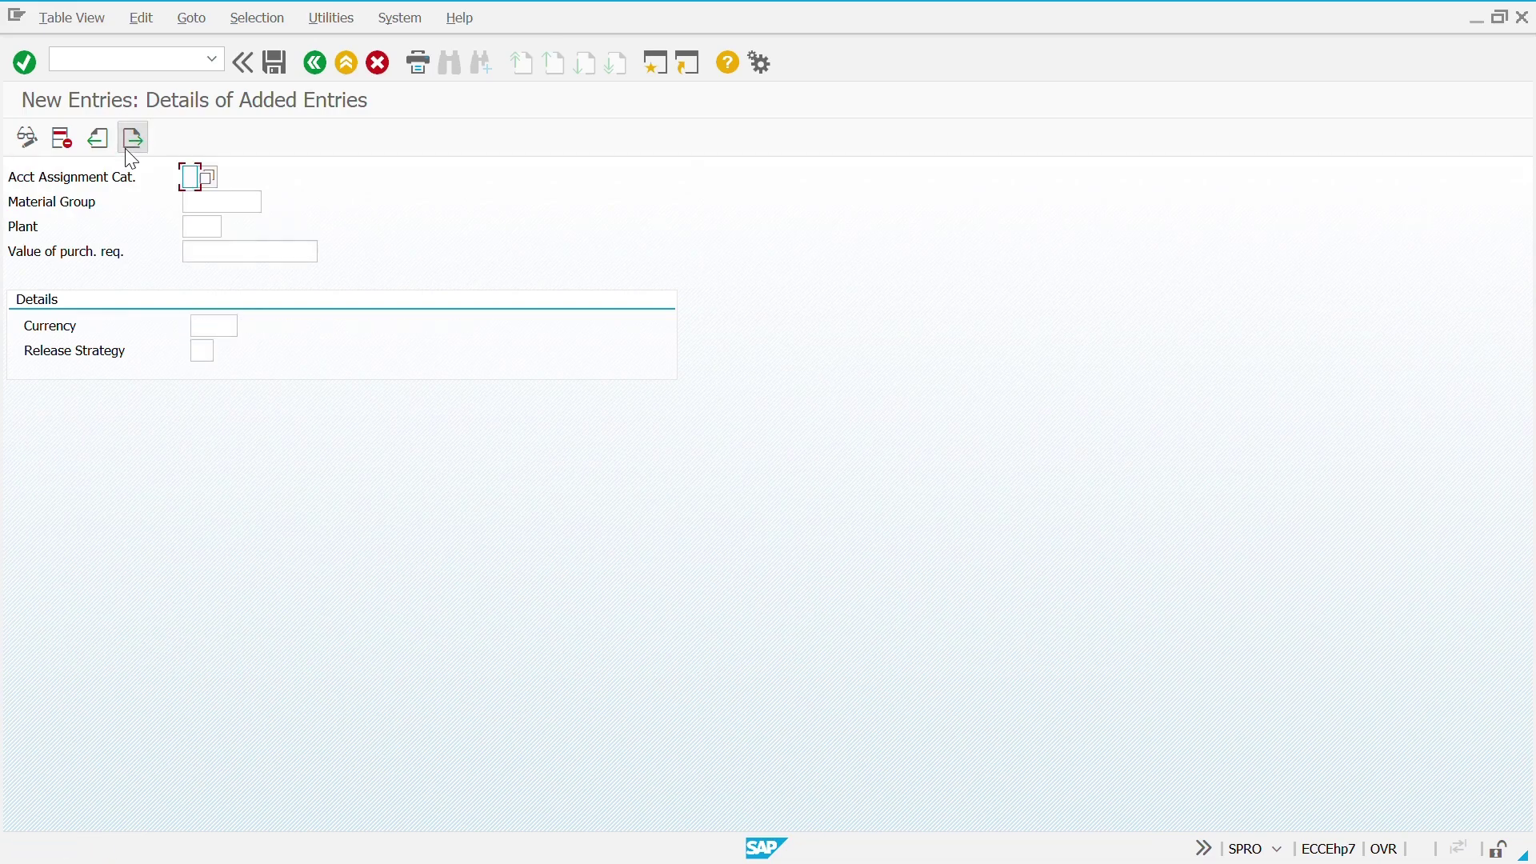
pyautogui.press('Tab')
pyautogui.press('Tab')
pyautogui.press('Return')
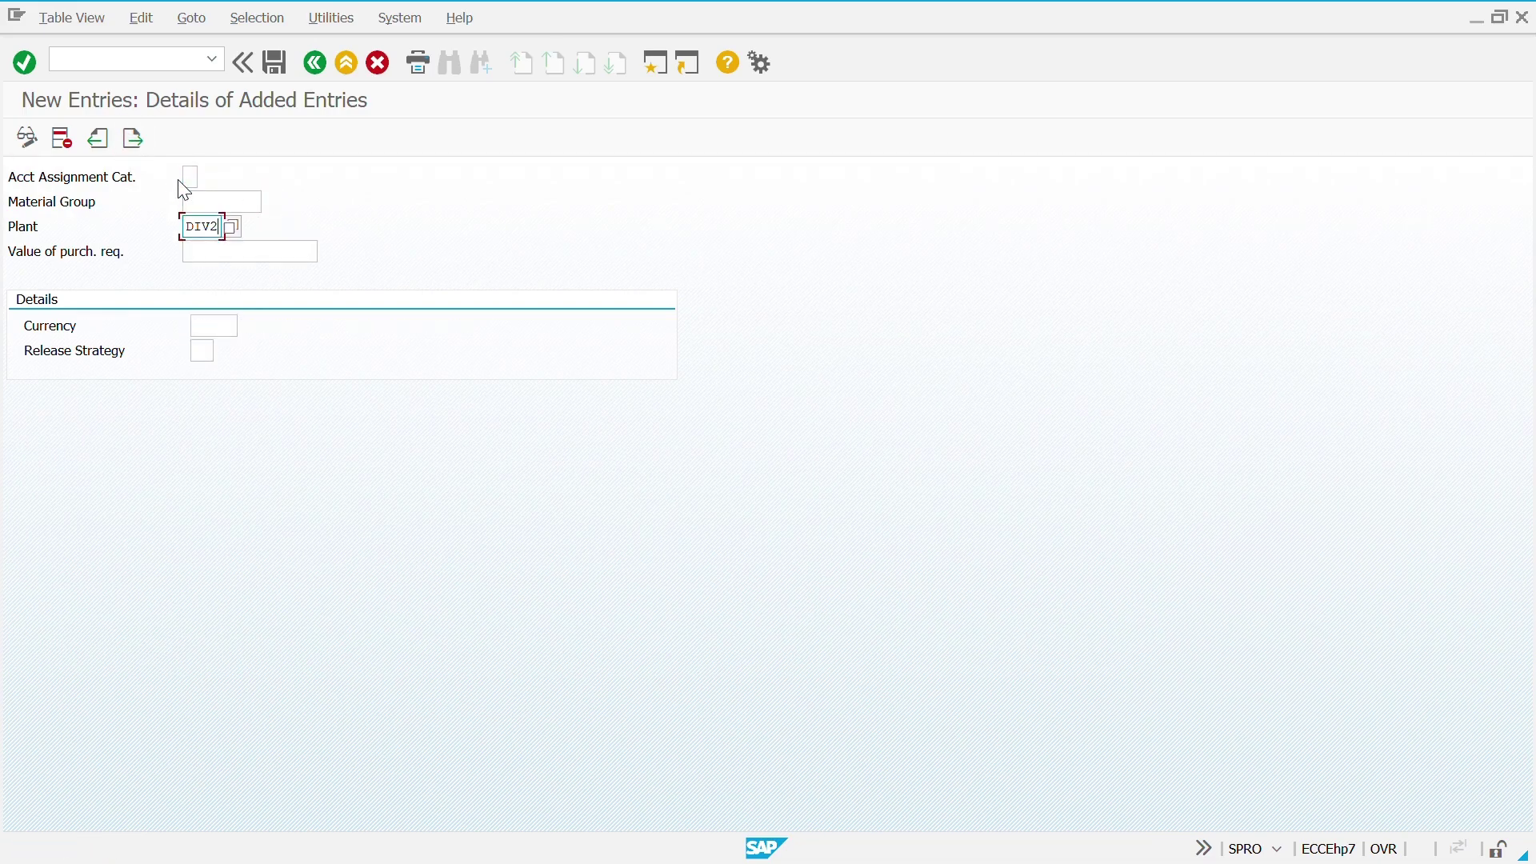
pyautogui.press('Tab')
pyautogui.press('Down')
pyautogui.press('Return')
# Assign currency USD and release strategy D1 to the 10000 entry, save it and return to the overview of added entries
pyautogui.press('Tab')
pyautogui.press('Down')
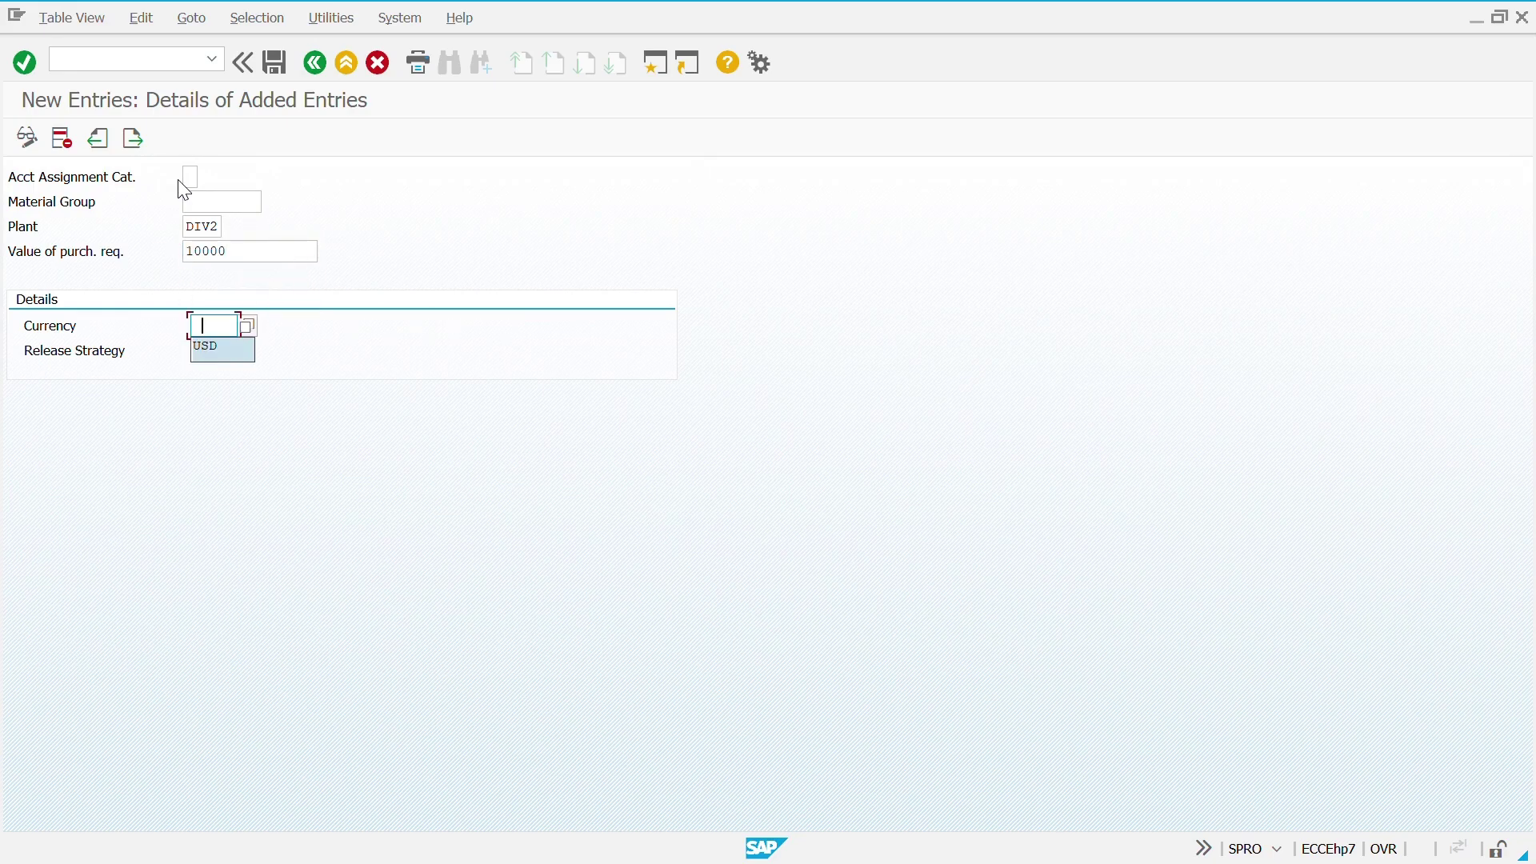
pyautogui.press('Return')
pyautogui.press('Tab')
pyautogui.press('Down')
pyautogui.press('Return')
pyautogui.press('Return')
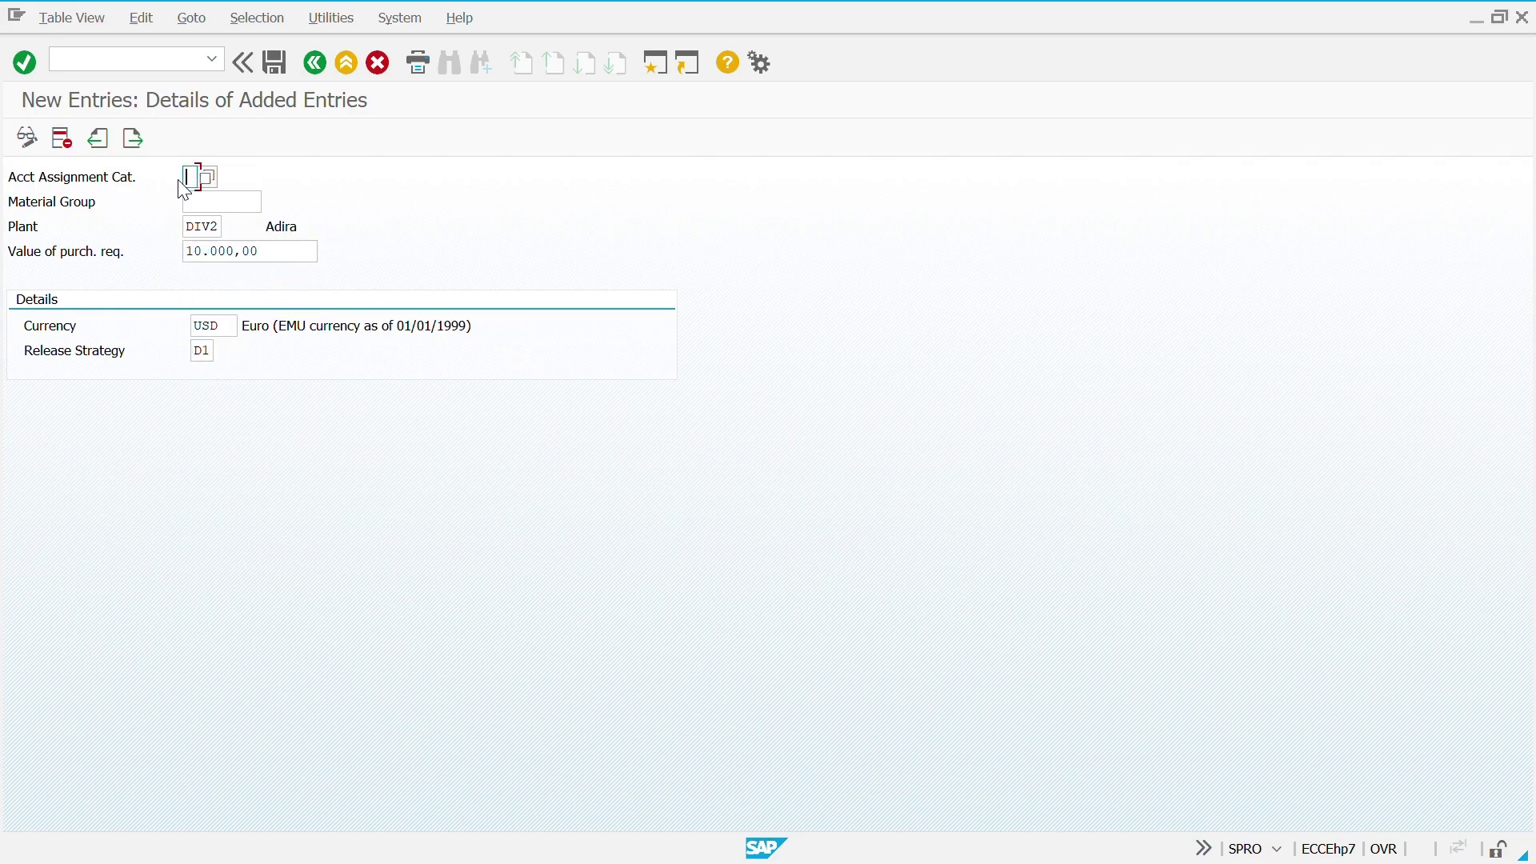
pyautogui.hotkey('ctrl', 's')
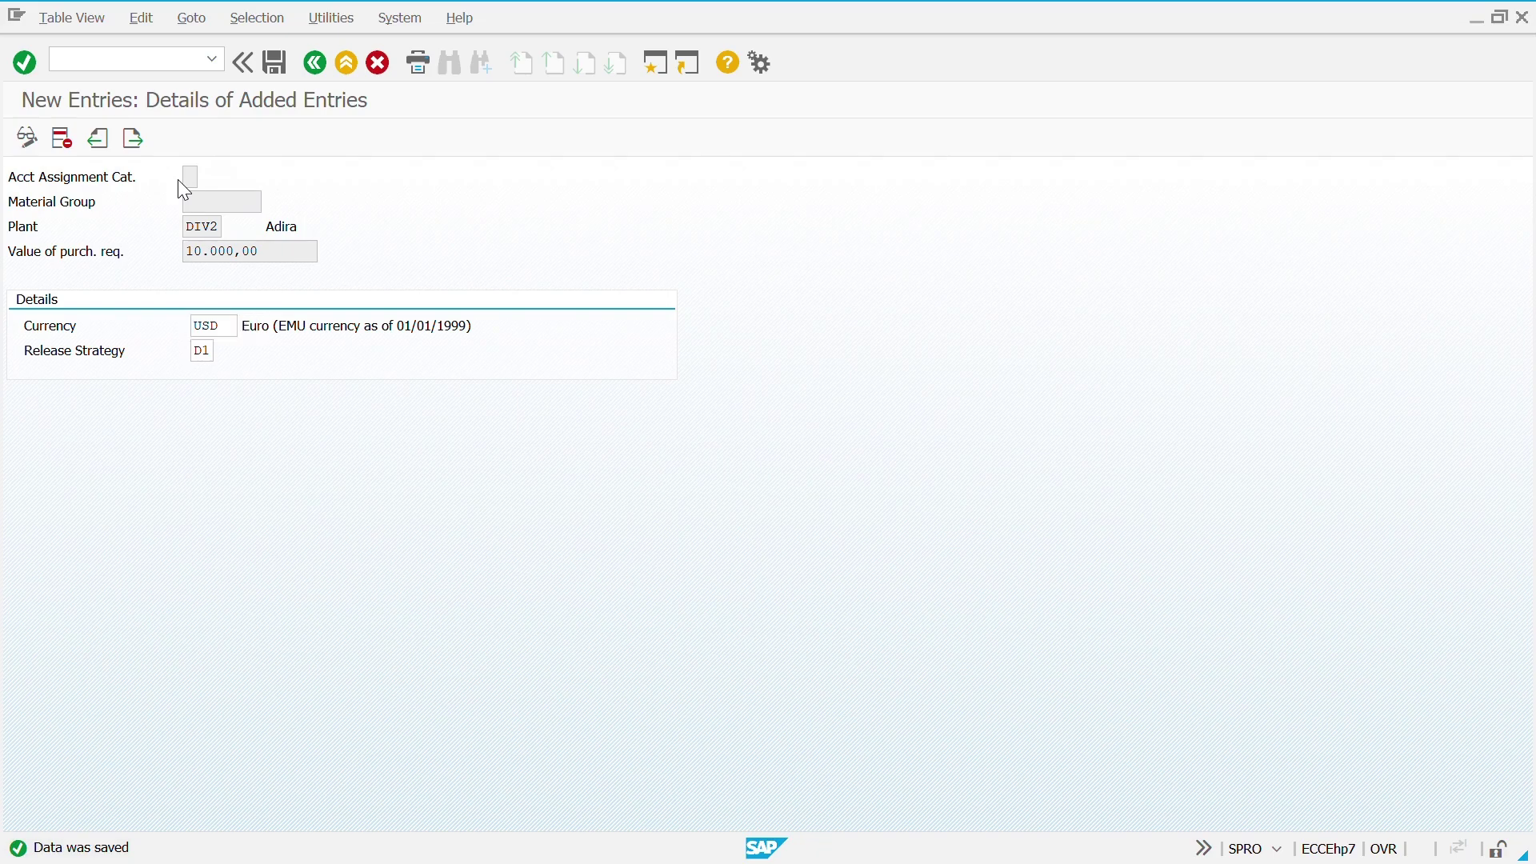
pyautogui.press('F3')
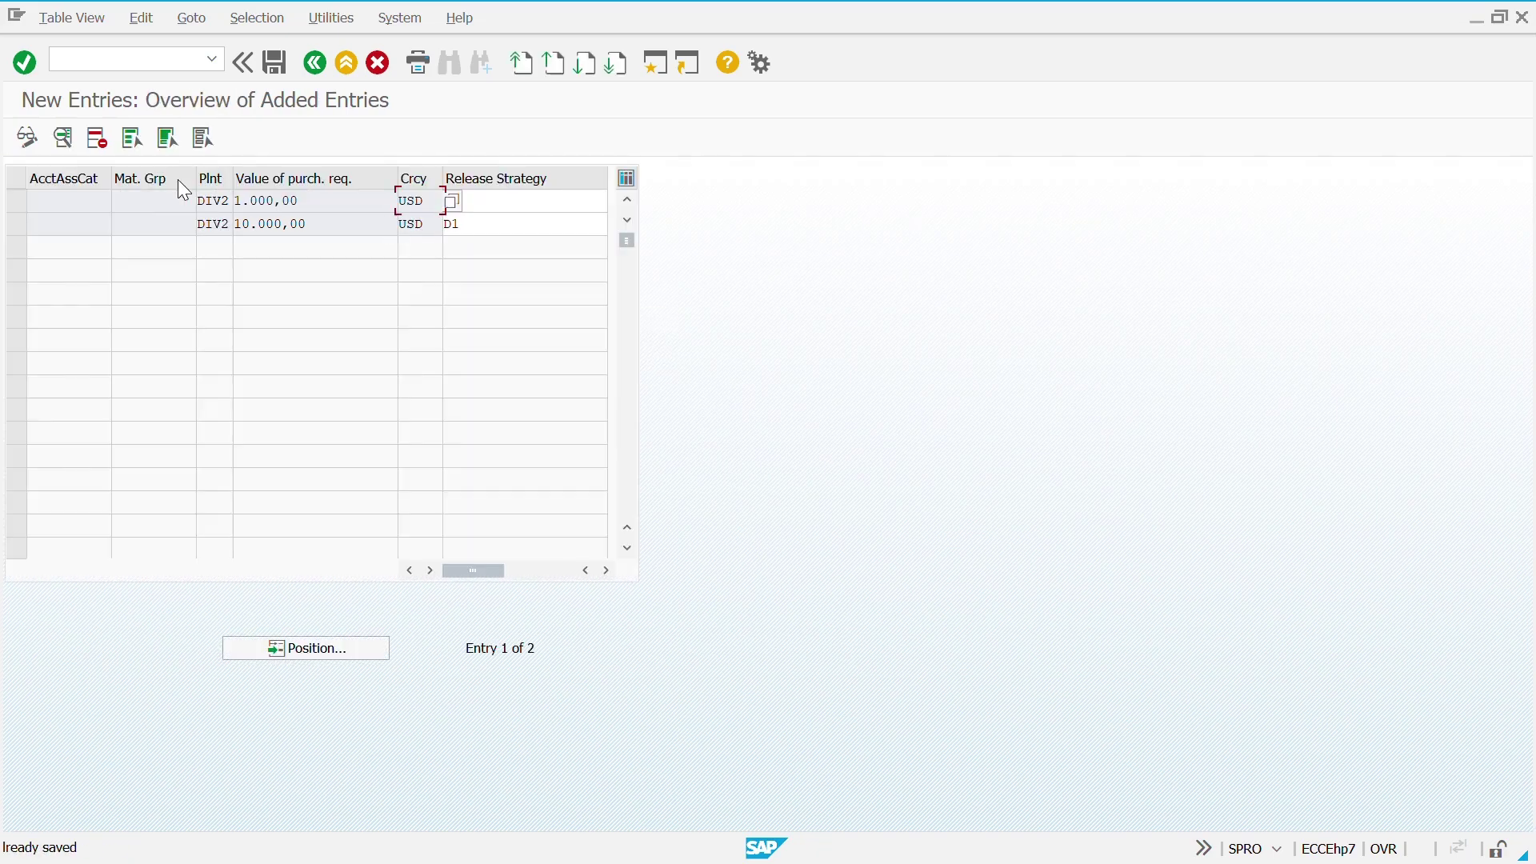
# Leave the determination entries, discard the open requisition and restart purchase requisition creation with transaction ME51N
pyautogui.press('F3')
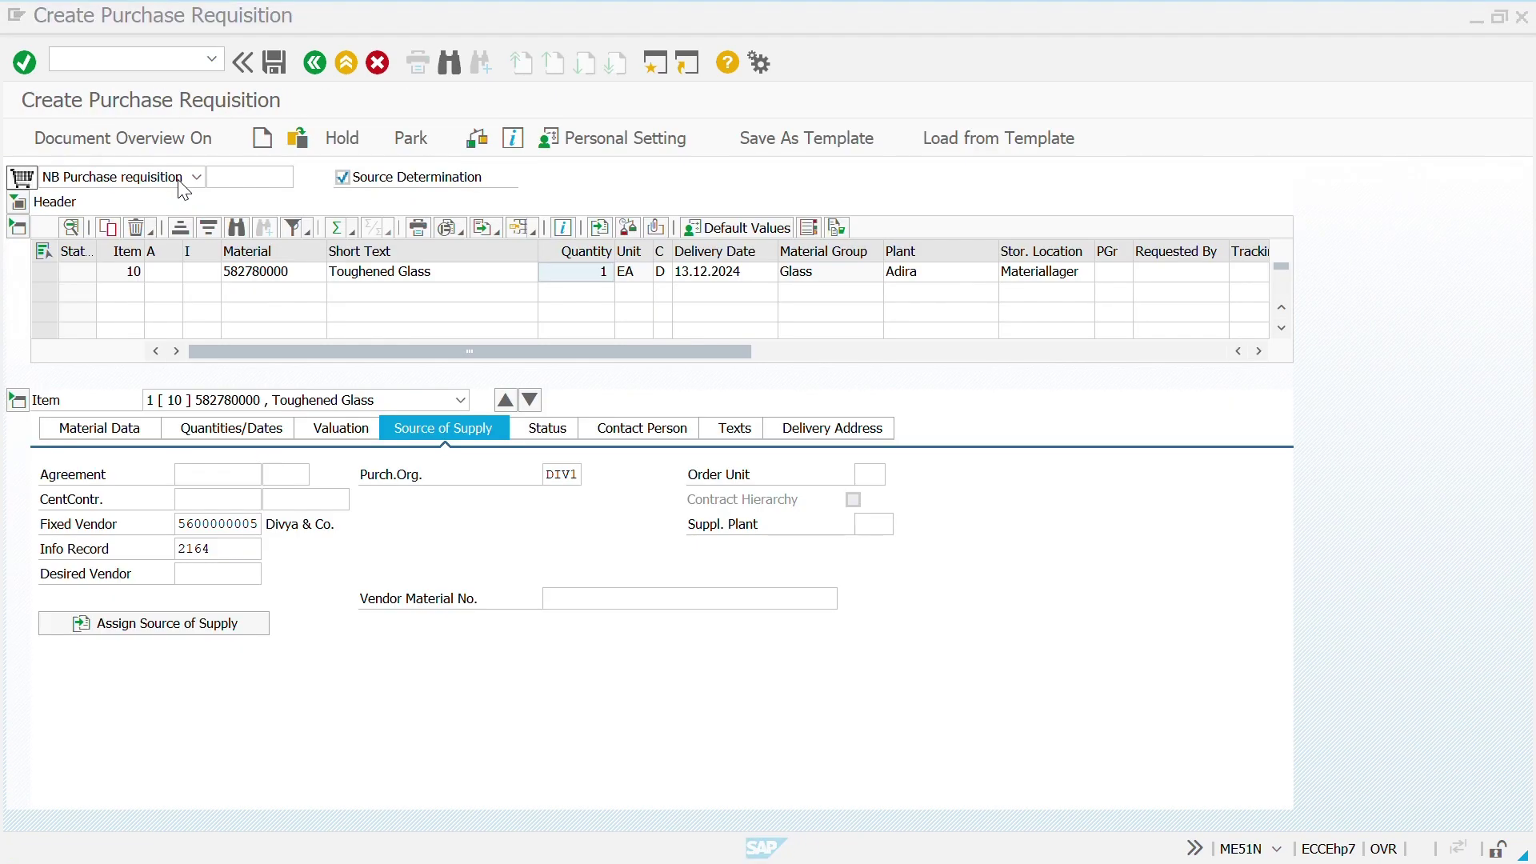
pyautogui.press('F3')
pyautogui.press('Return')
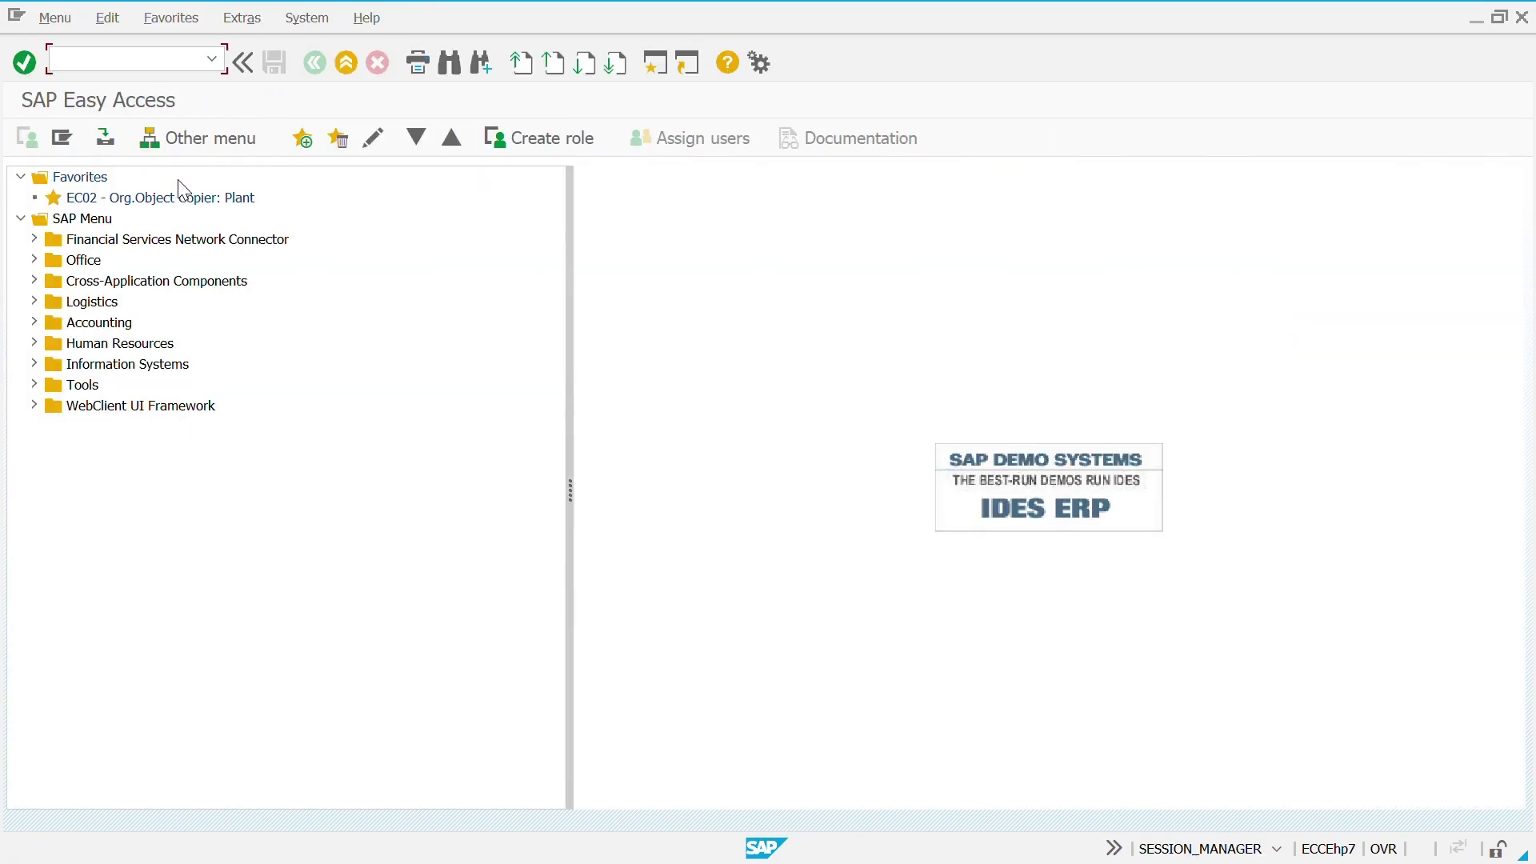
pyautogui.press('Return')
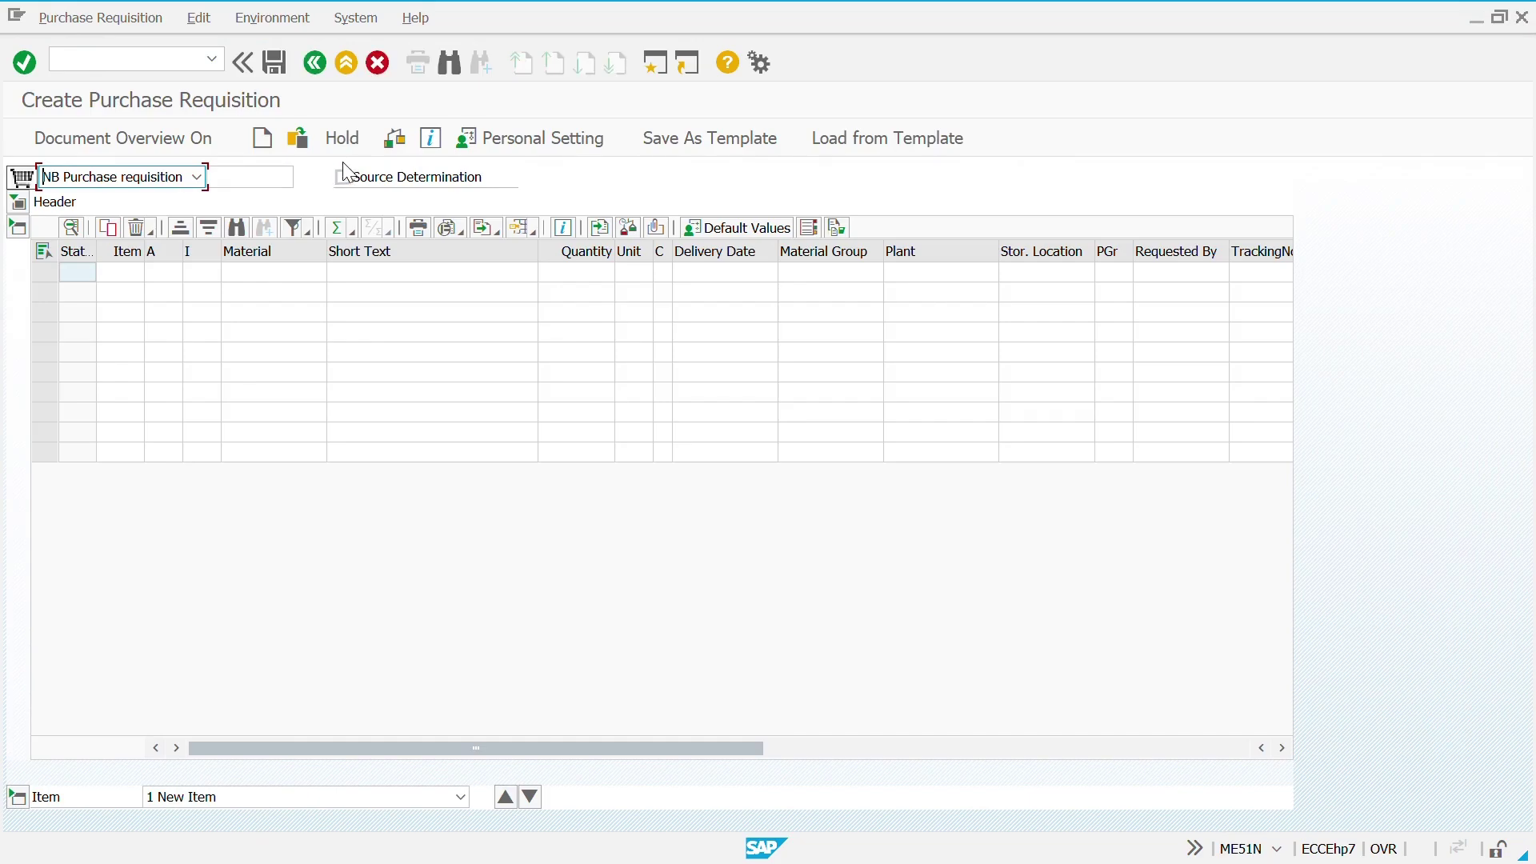
# With source determination enabled, enter material 582780000 and material group 9900 in the first requisition item
pyautogui.click(280, 272)
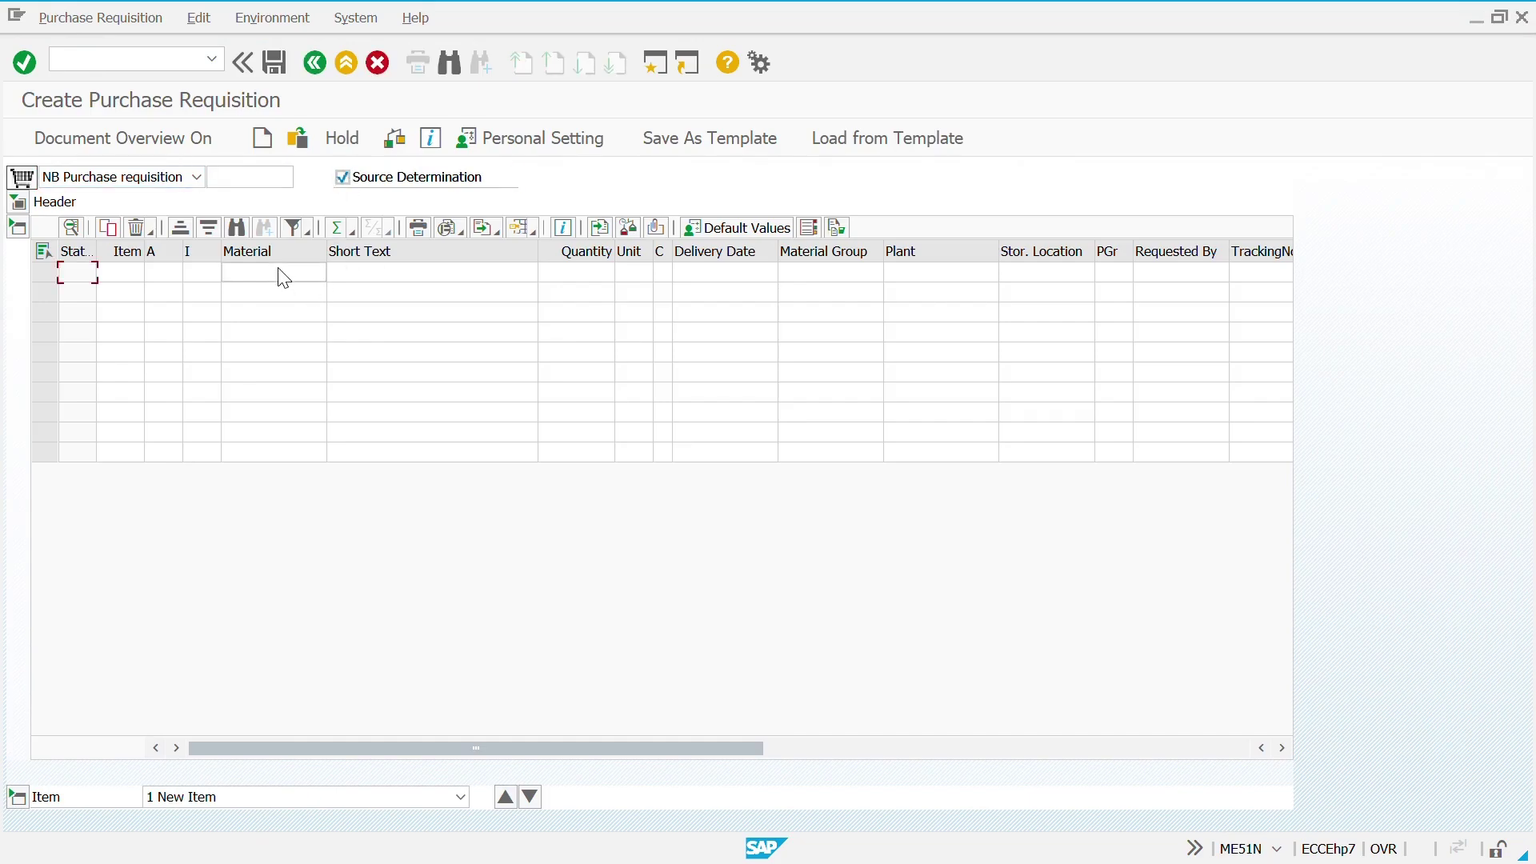
pyautogui.write('582780000')
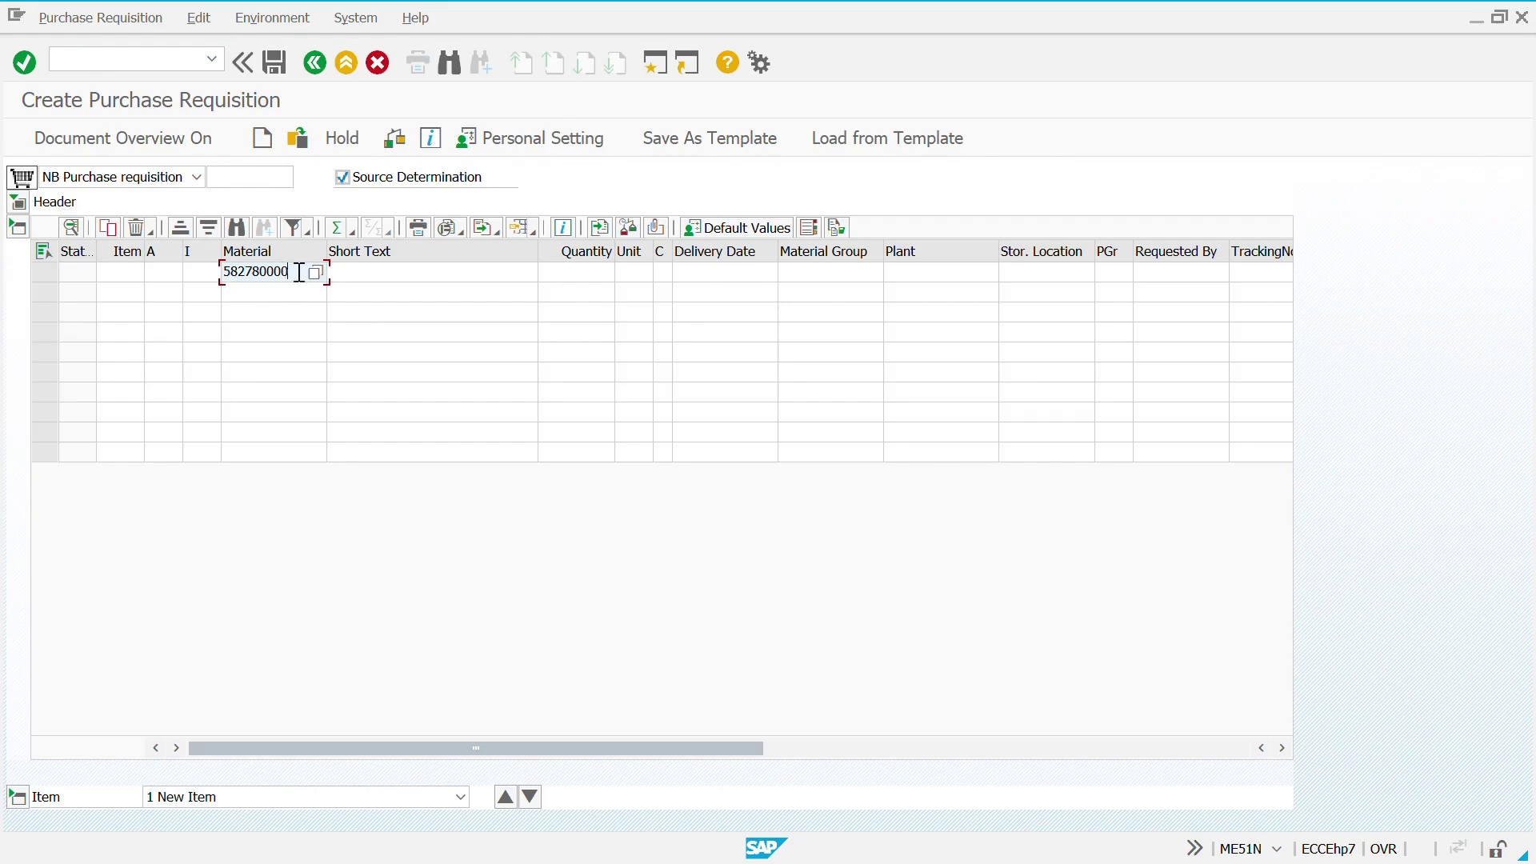
pyautogui.click(846, 270)
pyautogui.write('9900')
pyautogui.press('Tab')
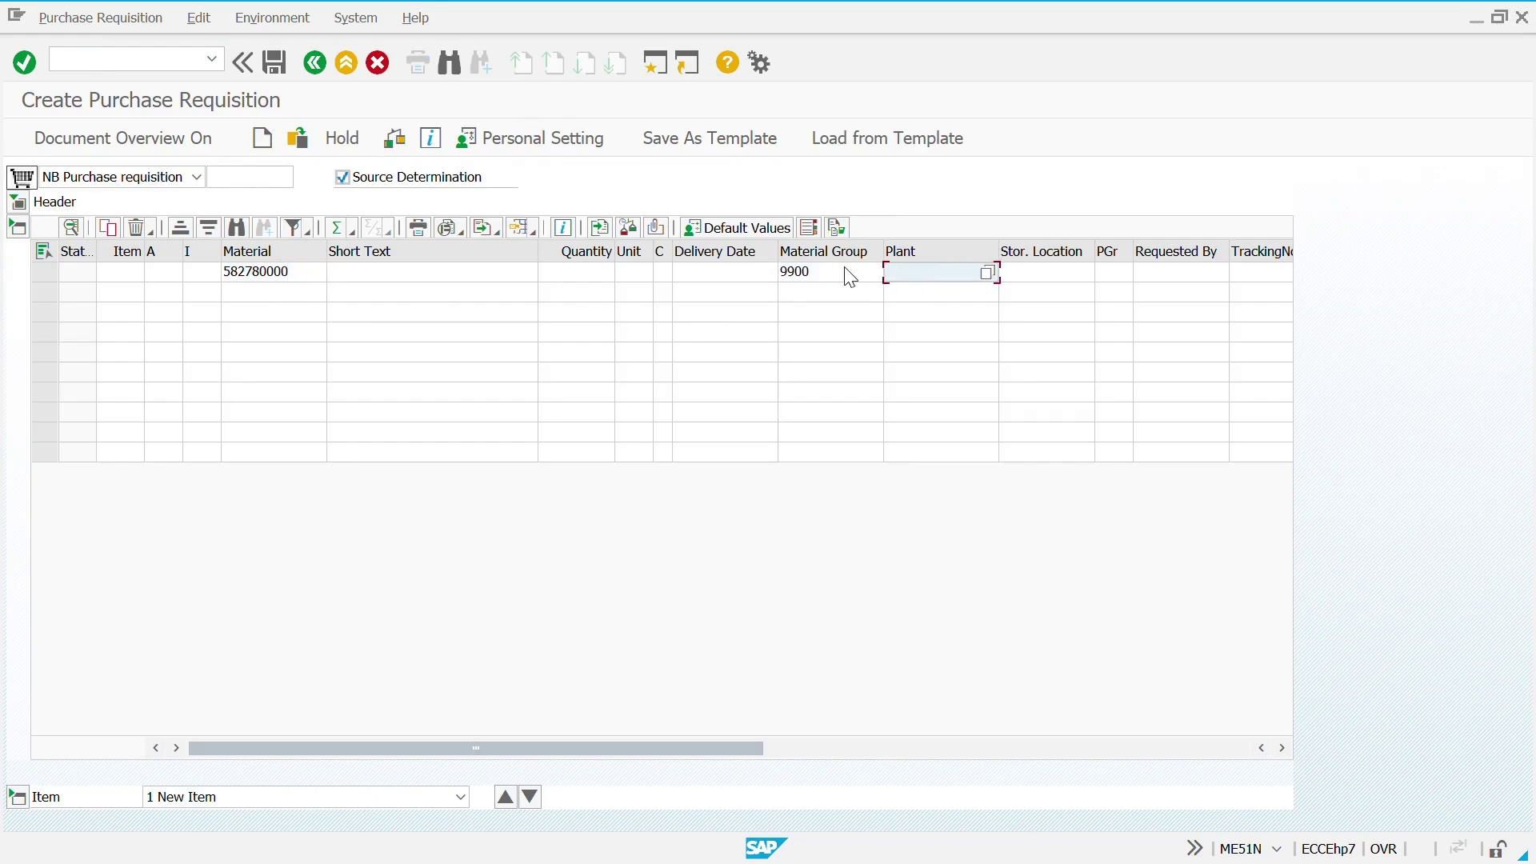
# Set the requisition item's quantity to 10
pyautogui.hotkey('shift', 'Tab')
pyautogui.hotkey('shift', 'Tab')
pyautogui.hotkey('shift', 'Tab')
pyautogui.hotkey('shift', 'Tab')
pyautogui.hotkey('shift', 'Tab')
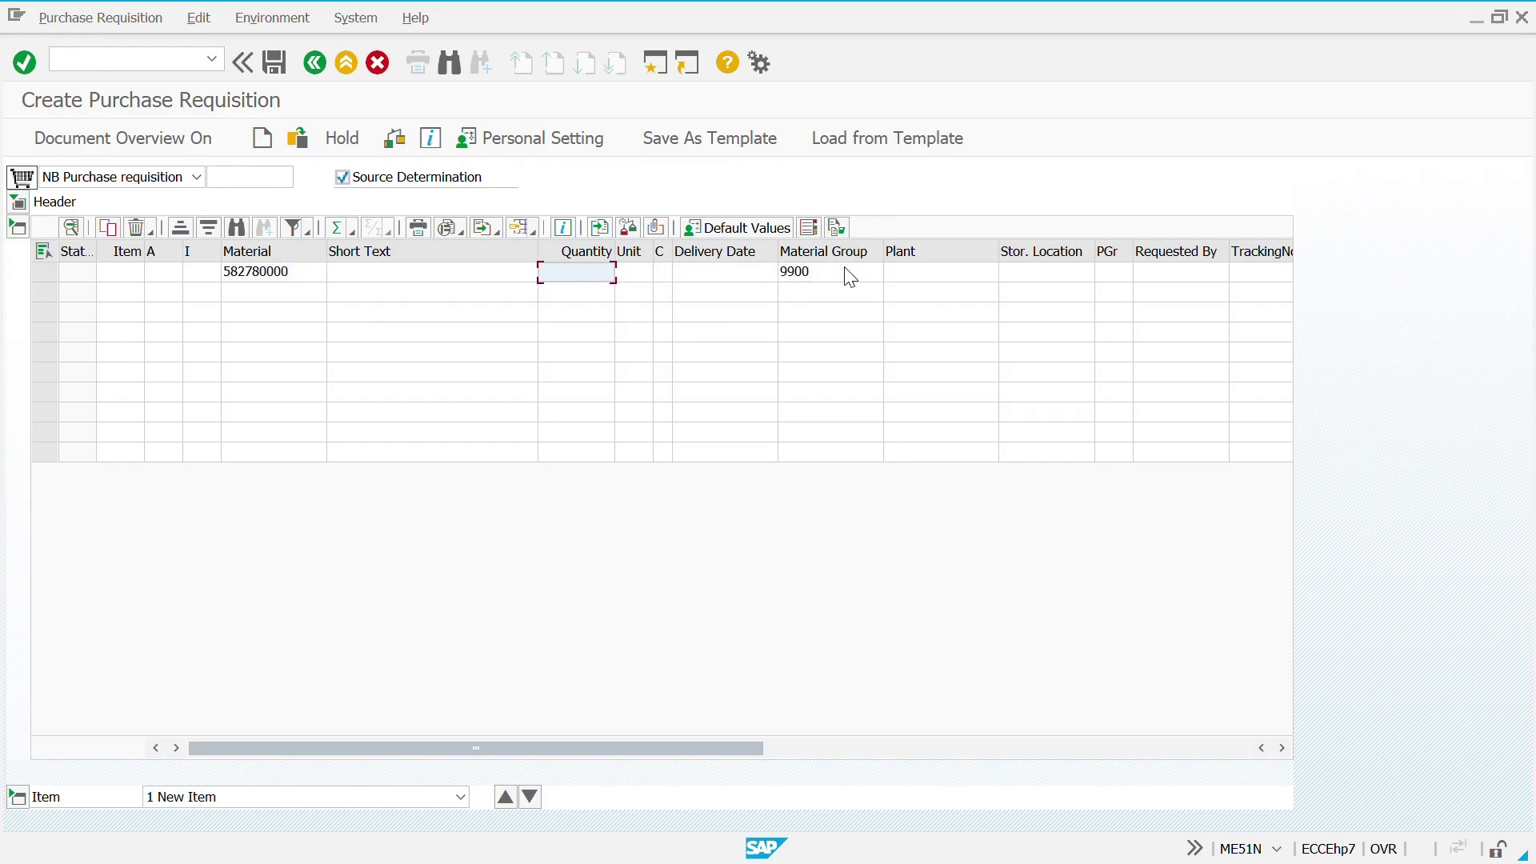
pyautogui.write('10')
# Set the item's plant to DIV2 and its storage location to 0001, and confirm the item
pyautogui.press('Tab')
pyautogui.press('Tab')
pyautogui.press('Tab')
pyautogui.press('Tab')
pyautogui.press('Tab')
pyautogui.press('Tab')
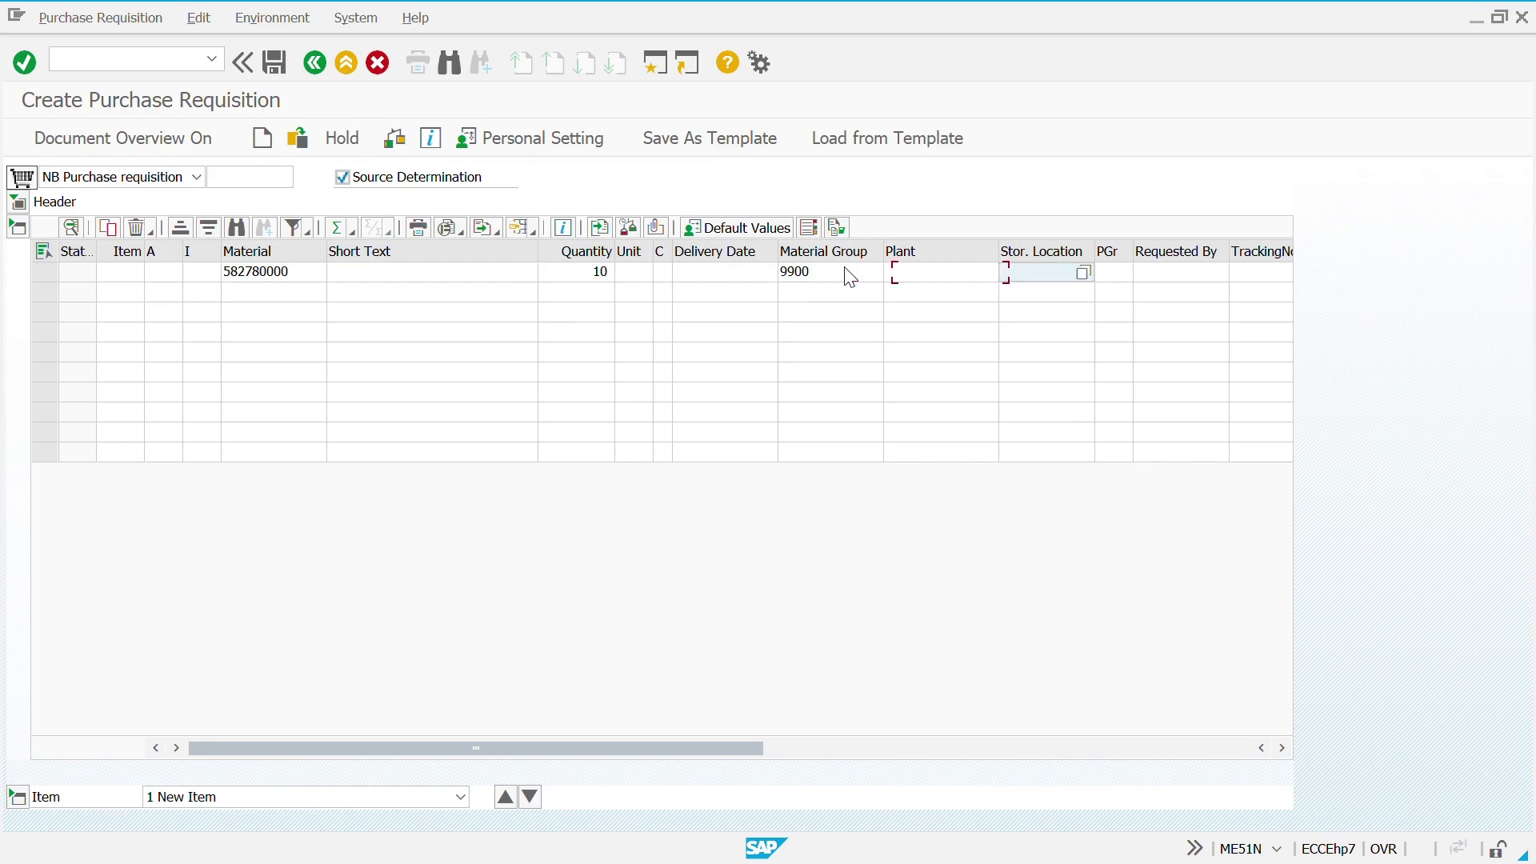
pyautogui.hotkey('shift', 'Tab')
pyautogui.press('Tab')
pyautogui.hotkey('shift', 'Tab')
pyautogui.write('DIV2')
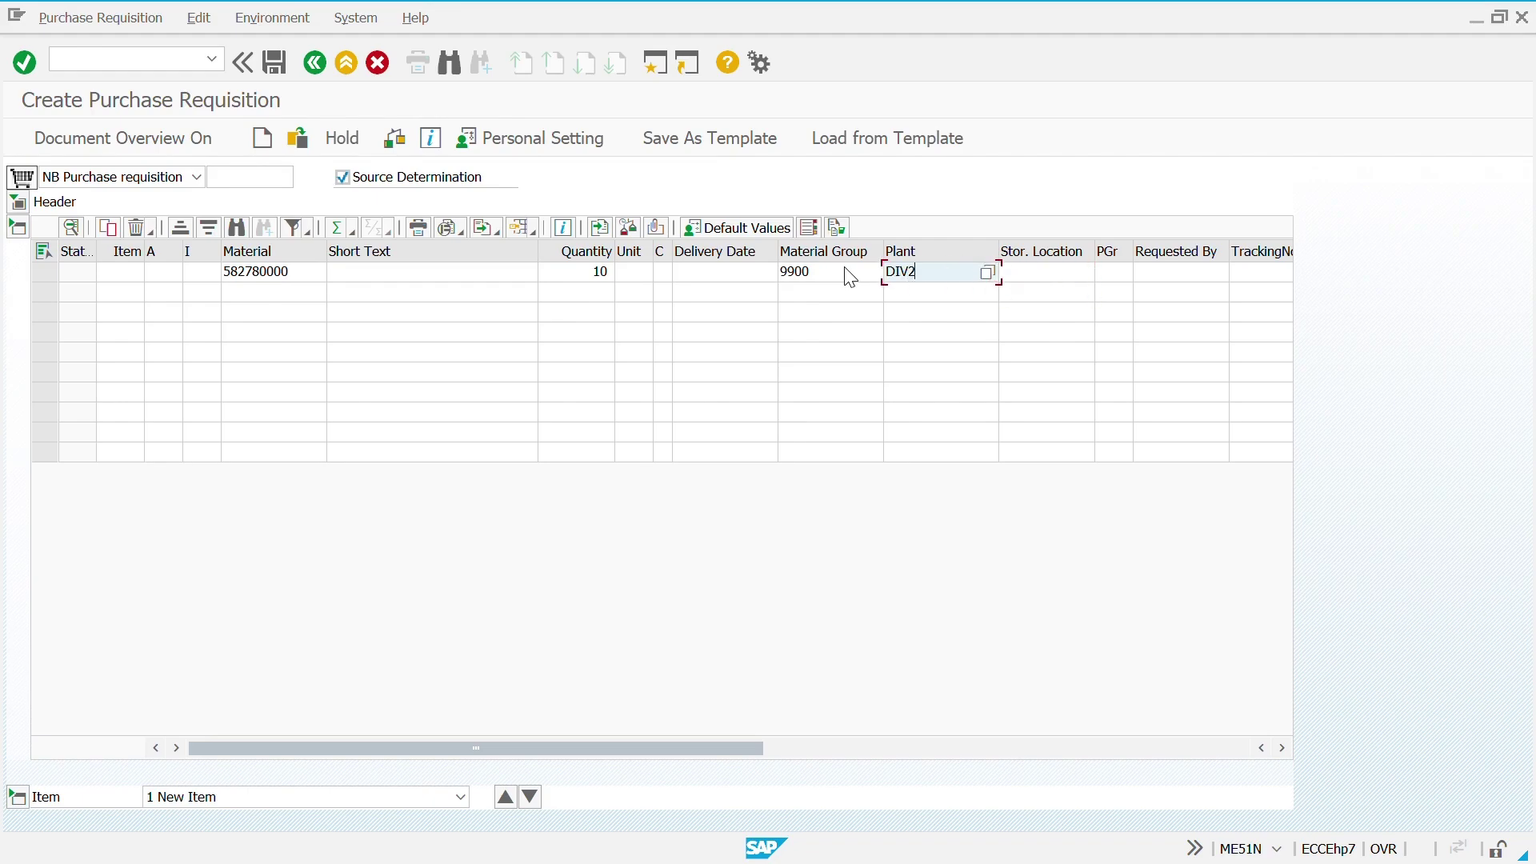
pyautogui.press('Tab')
pyautogui.write('0001')
pyautogui.press('Return')
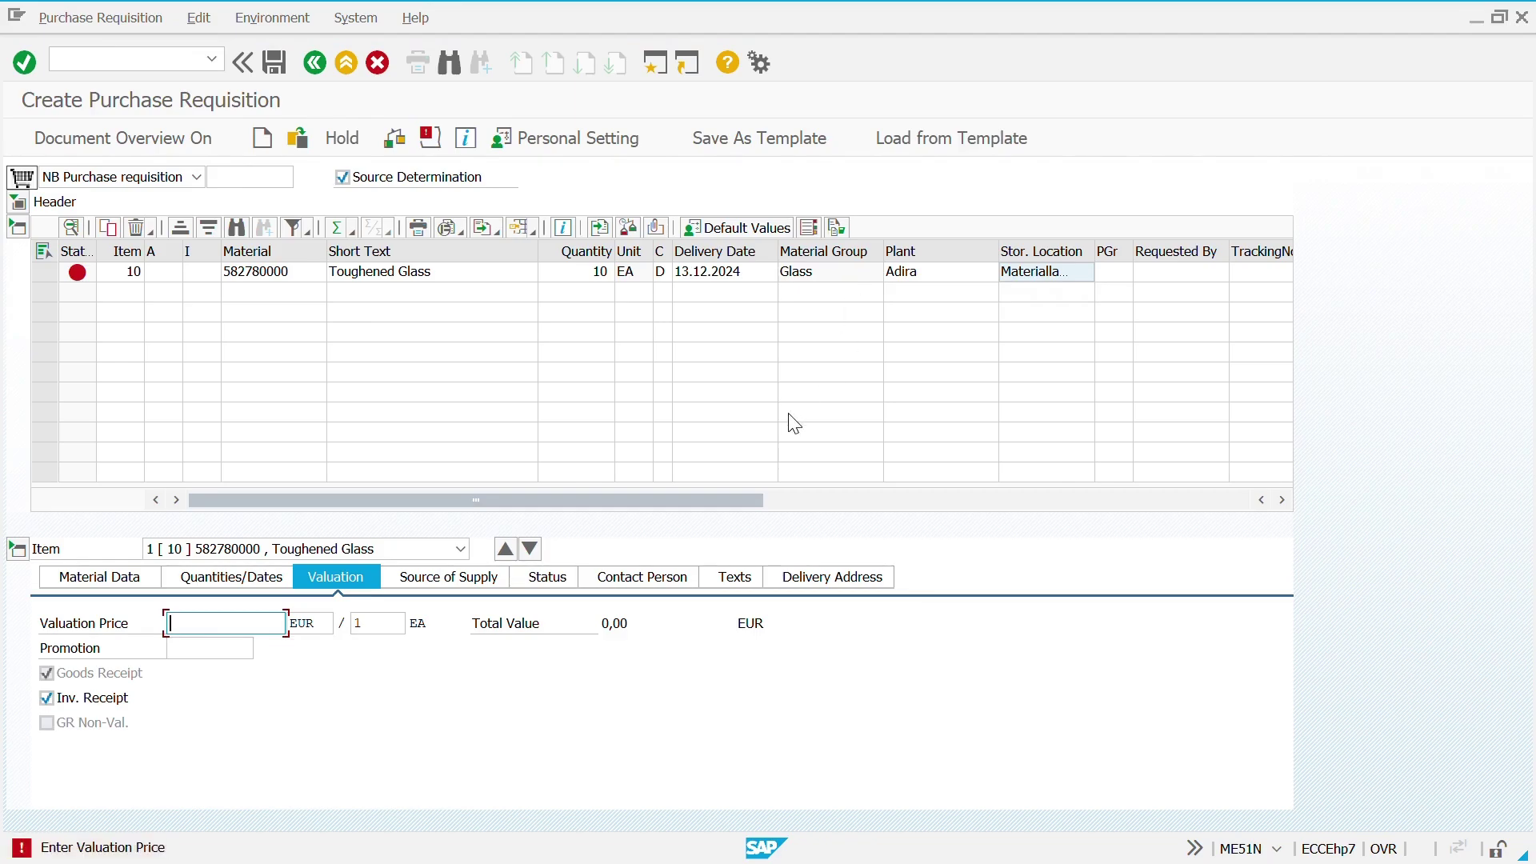
# Set the item's valuation price to 100 EUR and open its source of supply details
pyautogui.write('100')
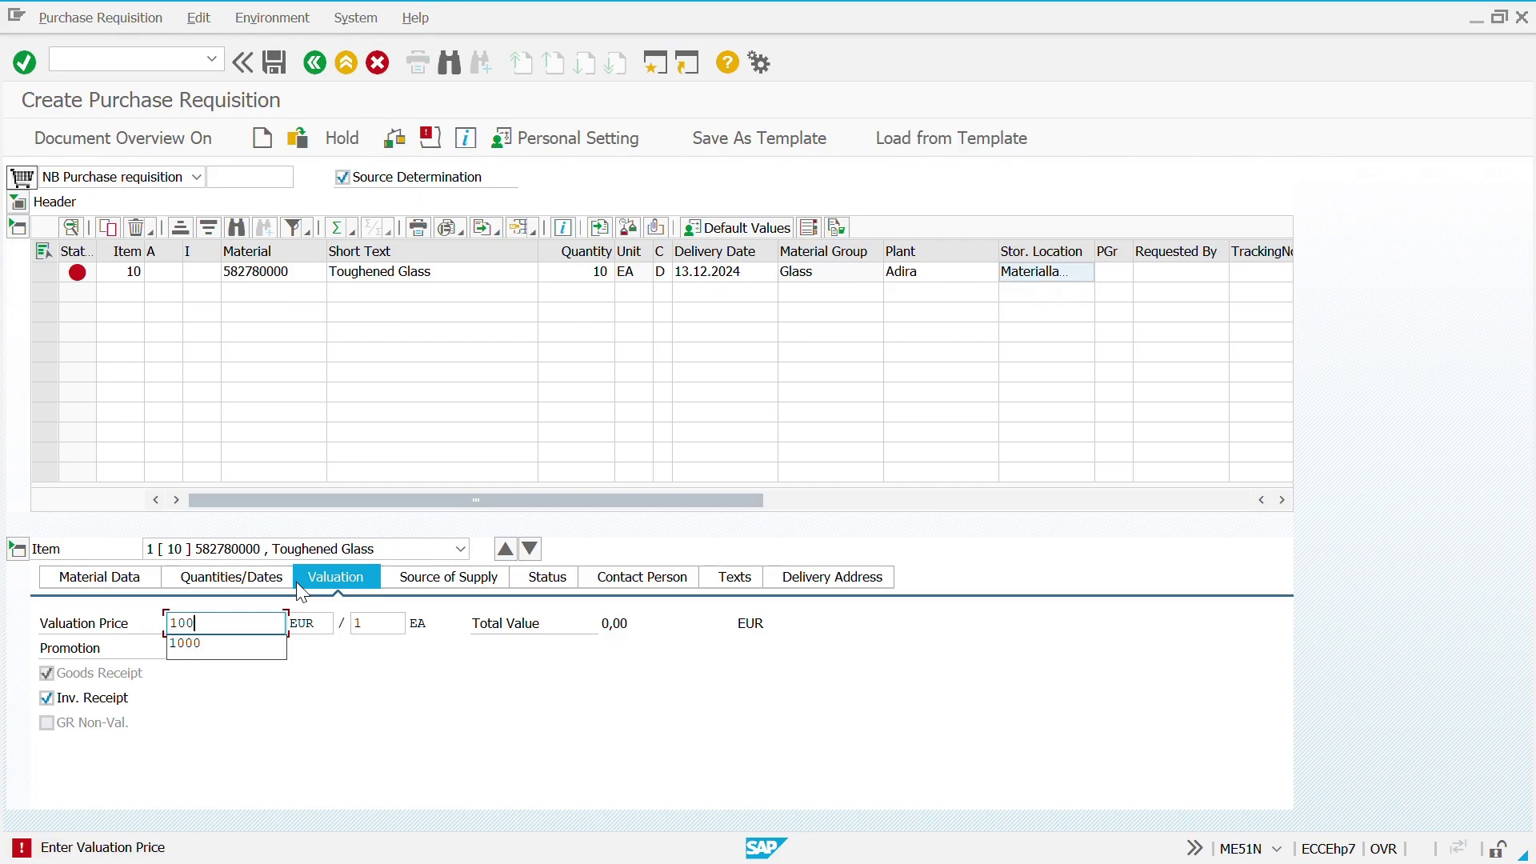
pyautogui.press('Return')
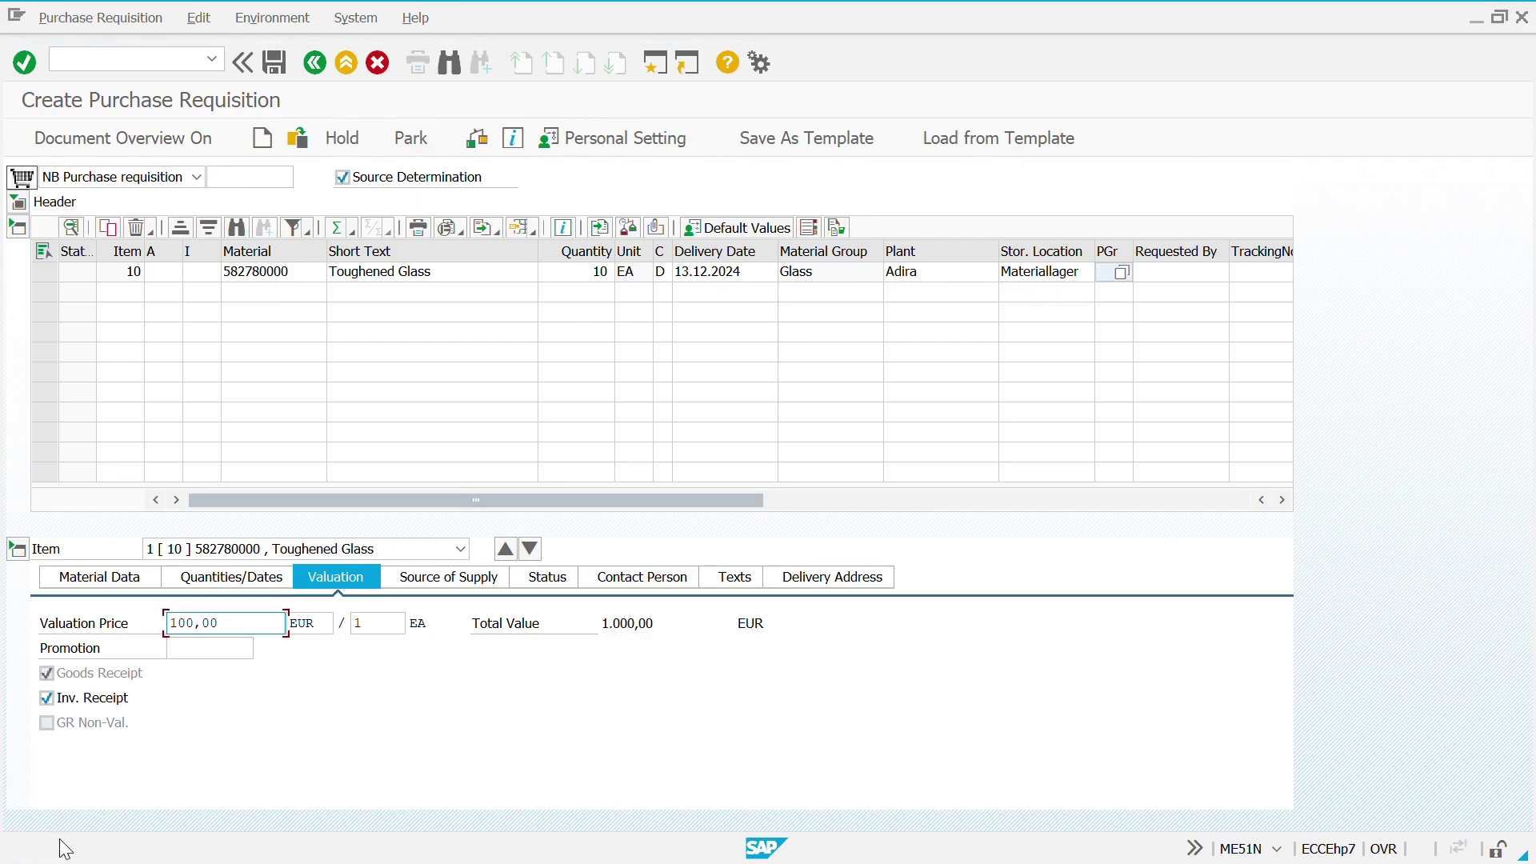
pyautogui.click(476, 579)
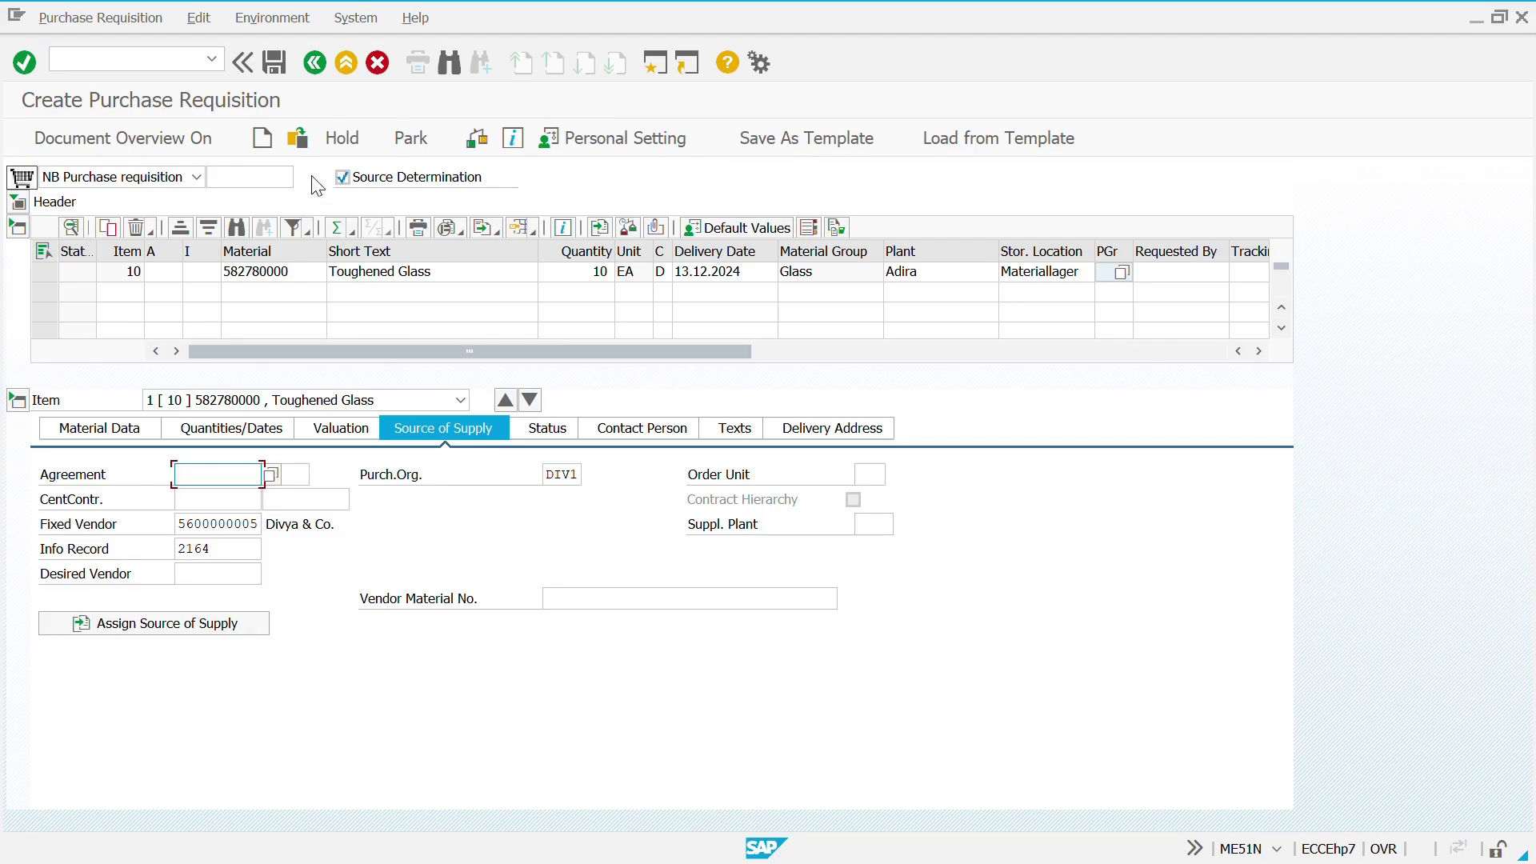
# Check the requisition and inspect its header and item details for release strategy information
pyautogui.click(476, 141)
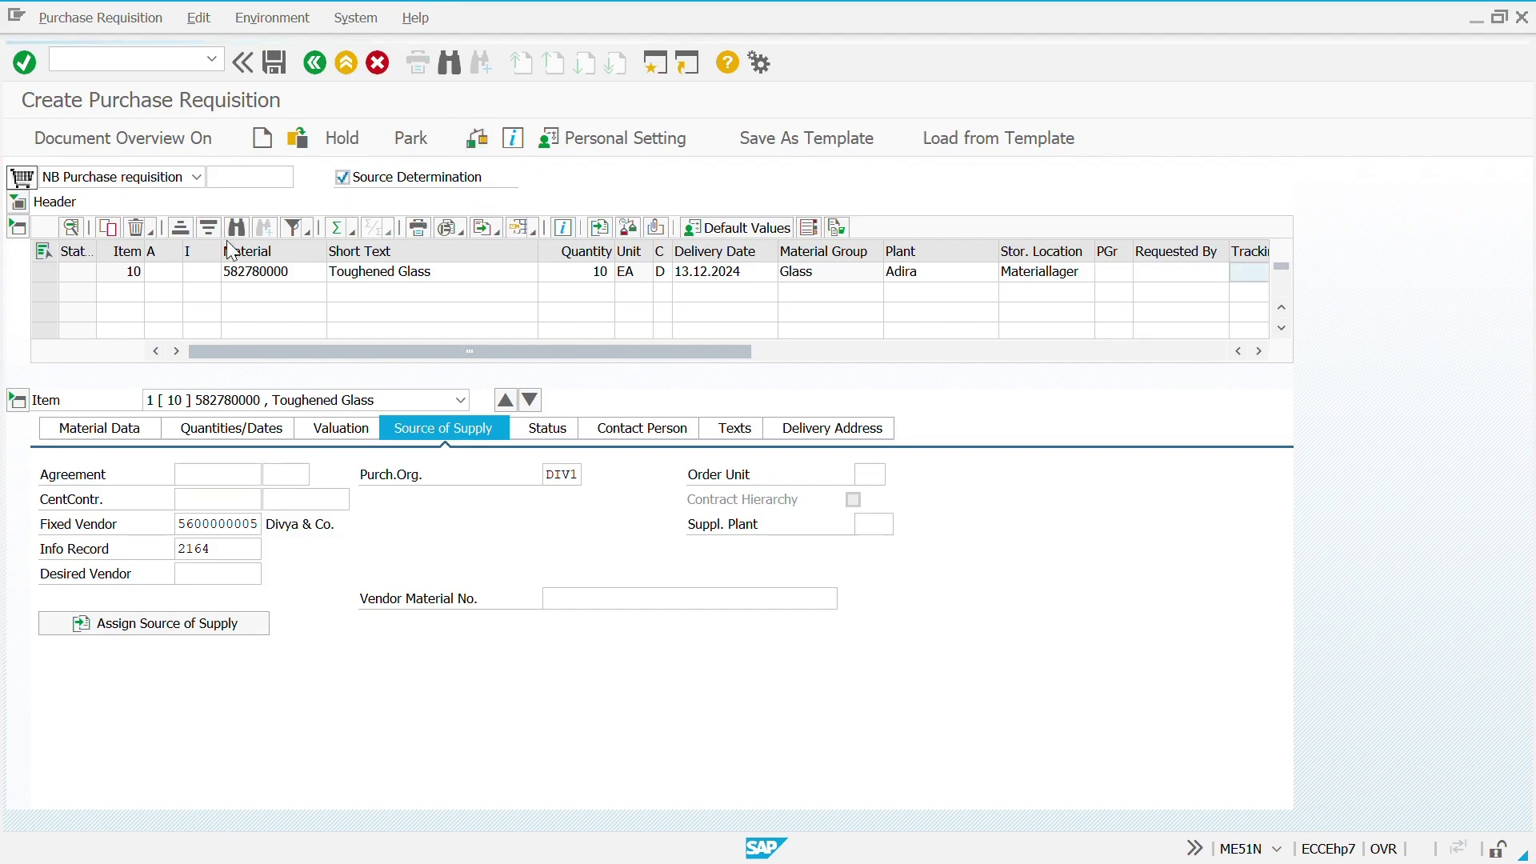
pyautogui.click(18, 205)
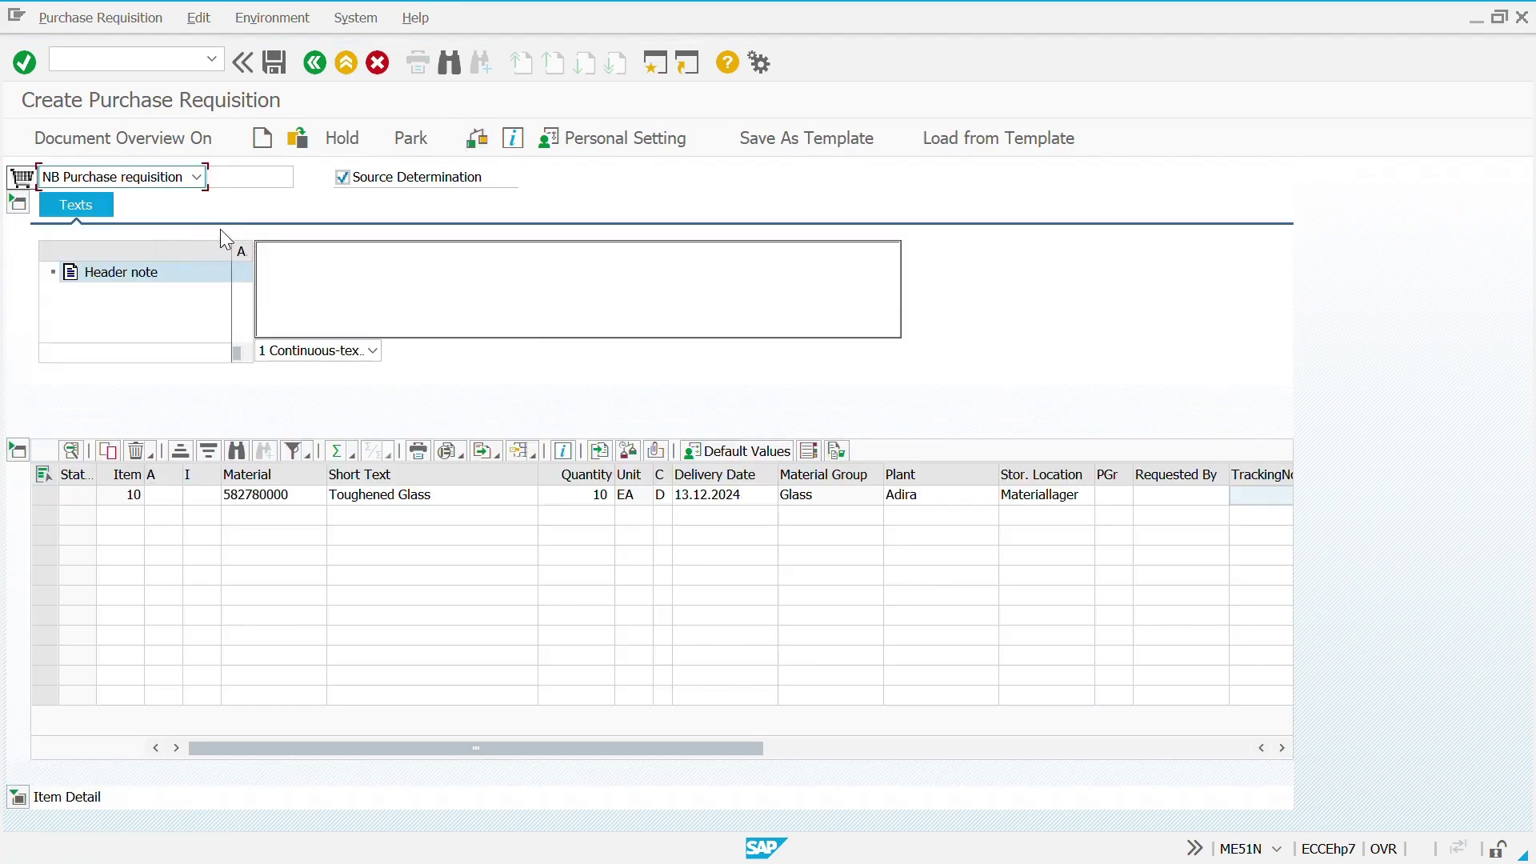
pyautogui.click(16, 207)
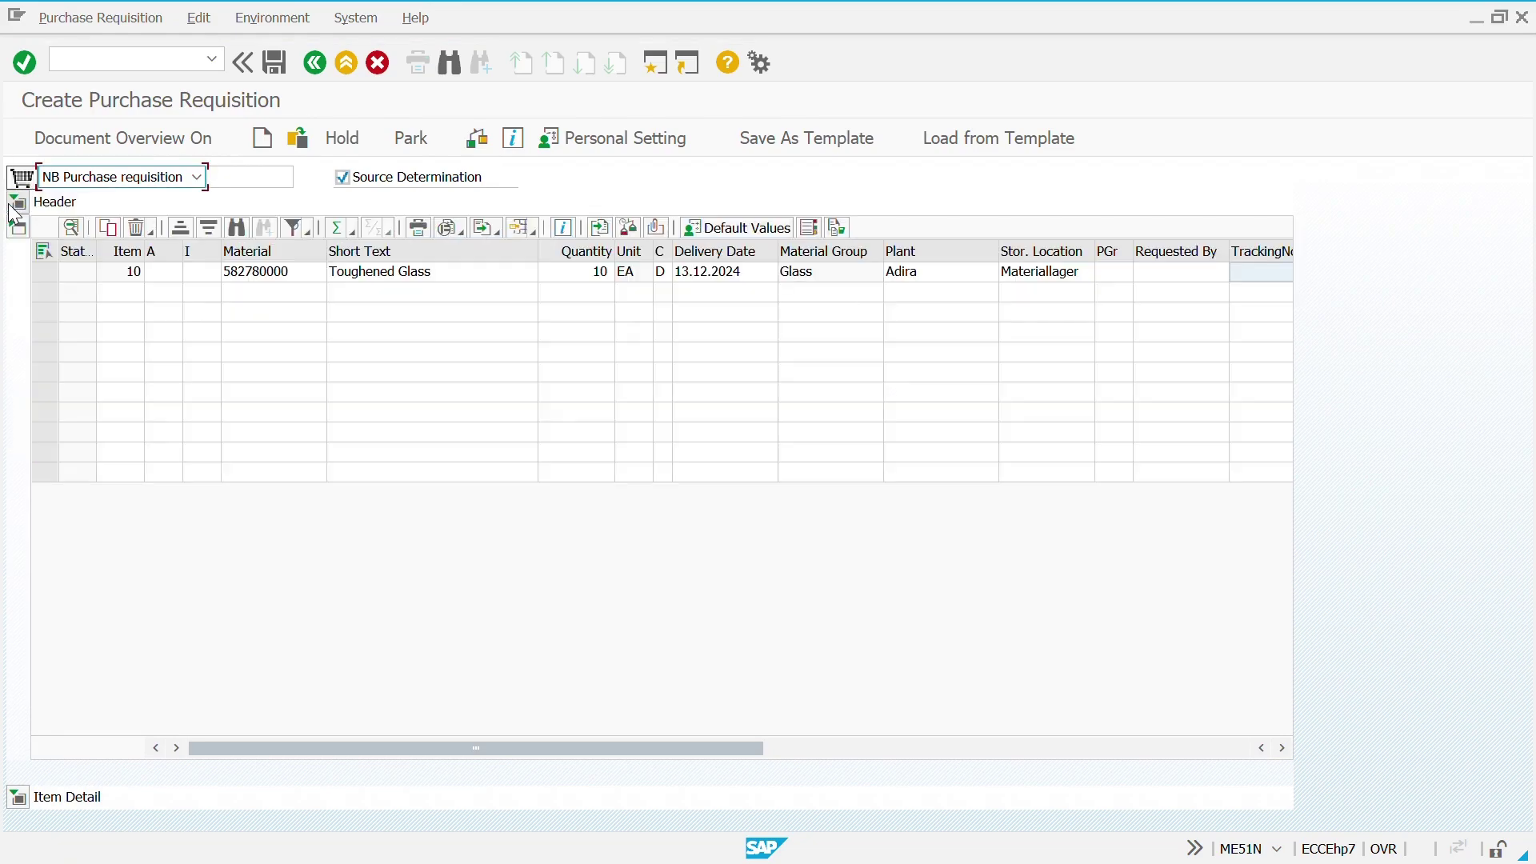
pyautogui.click(18, 797)
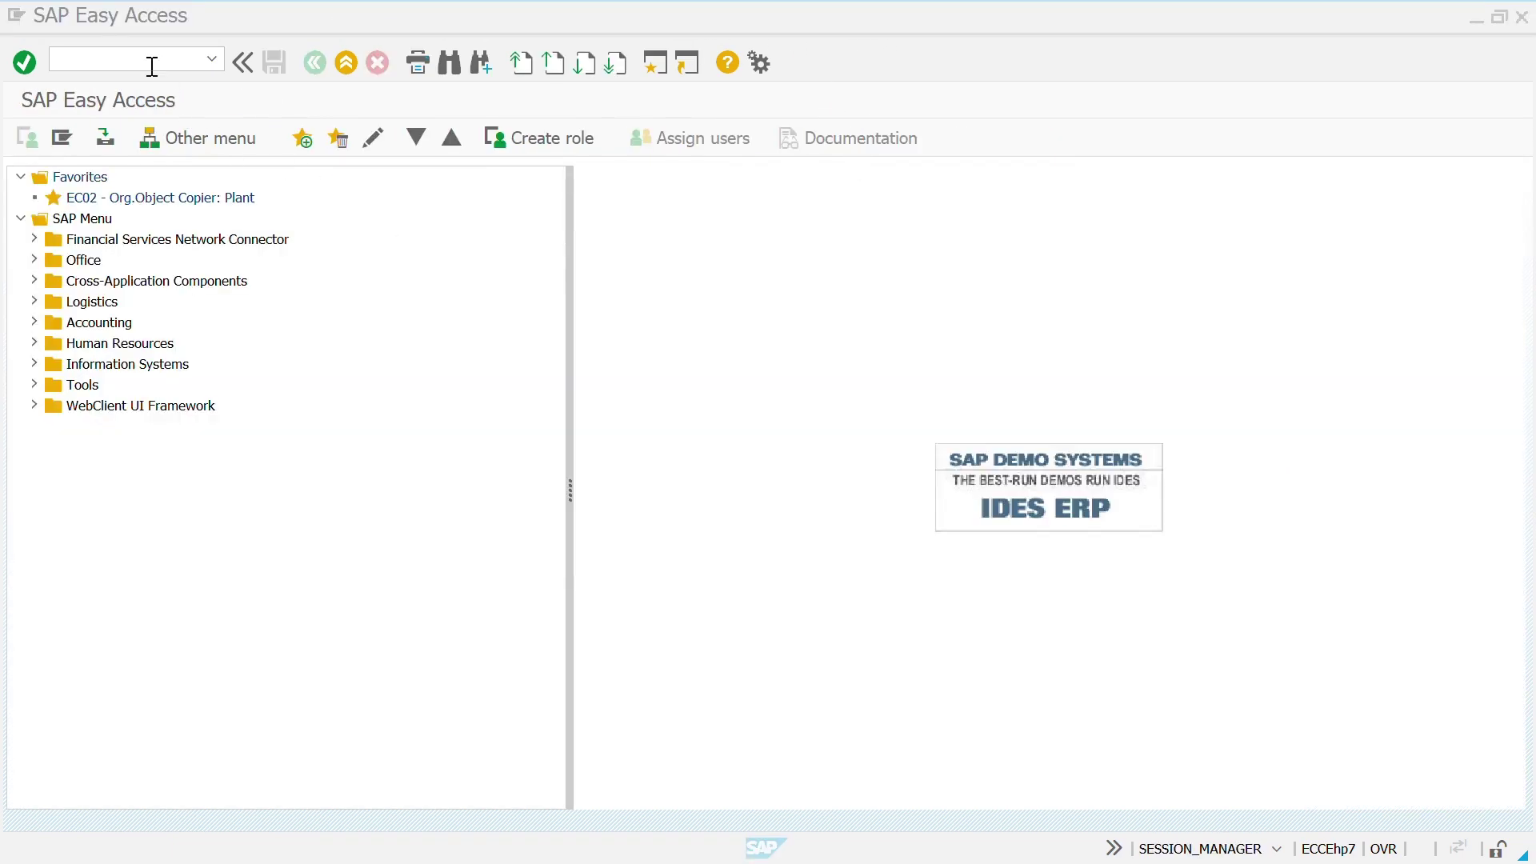
pyautogui.click(151, 64)
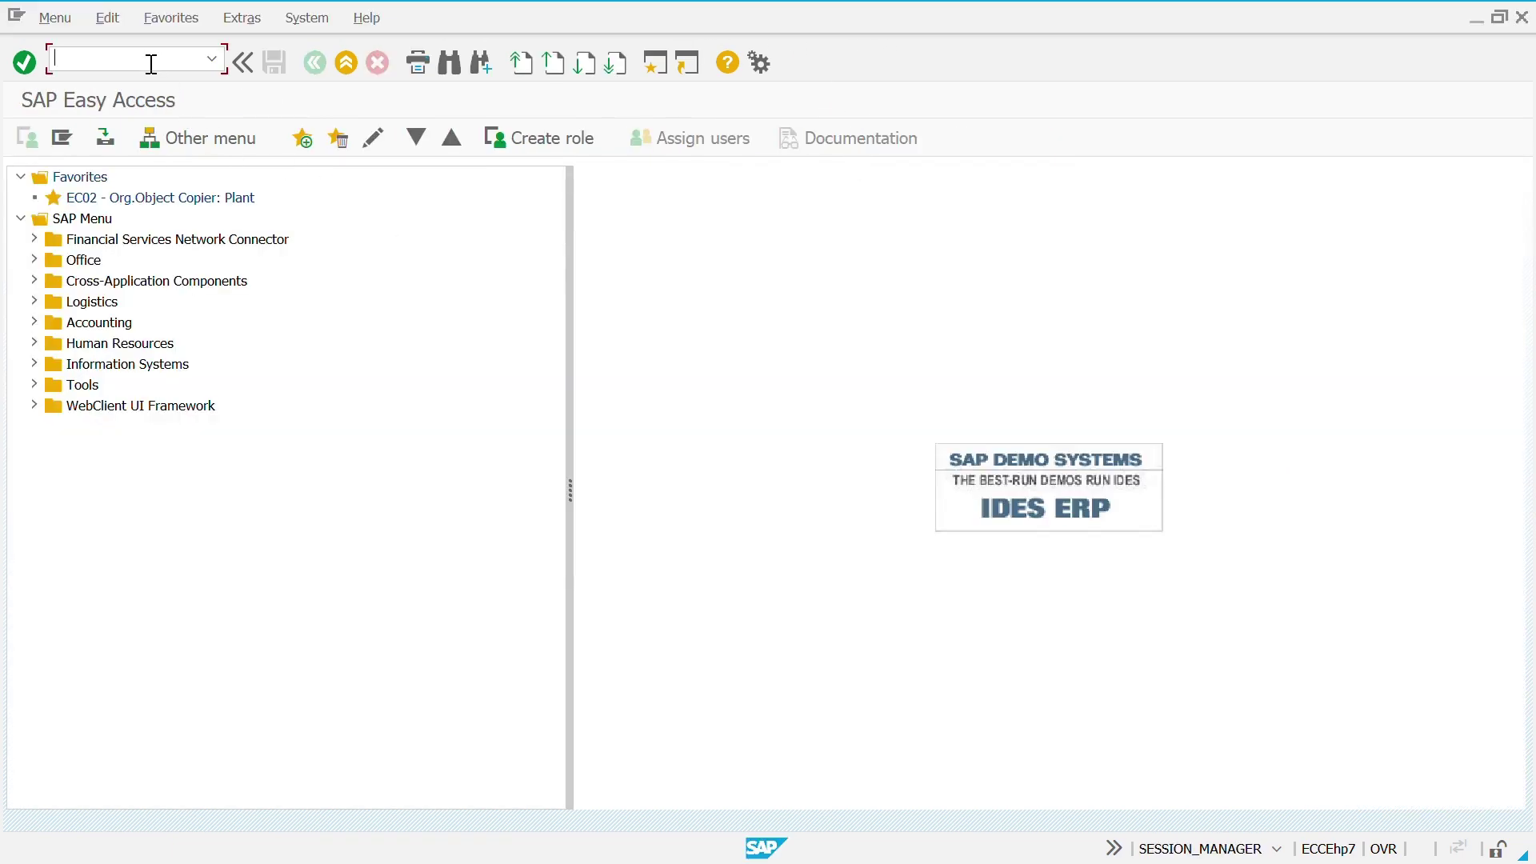
pyautogui.hotkey('alt', 'Tab')
pyautogui.hotkey('alt', 'shift', 'Tab')
pyautogui.hotkey('alt', 'Tab')
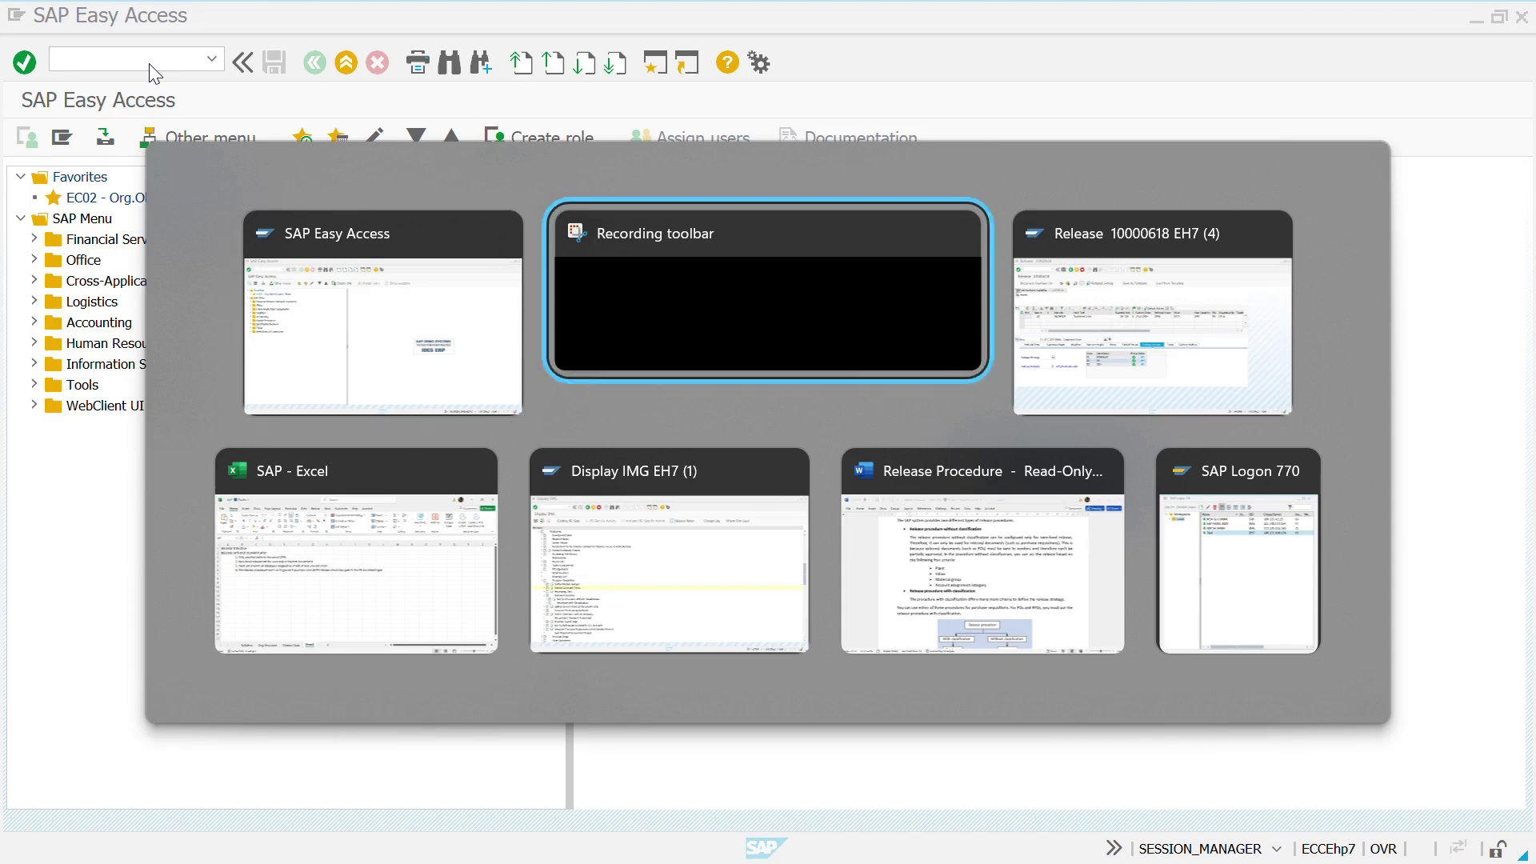
pyautogui.hotkey('alt', 'Tab')
pyautogui.hotkey('alt', 'shift', 'Tab')
pyautogui.hotkey('alt', 'shift', 'Tab')
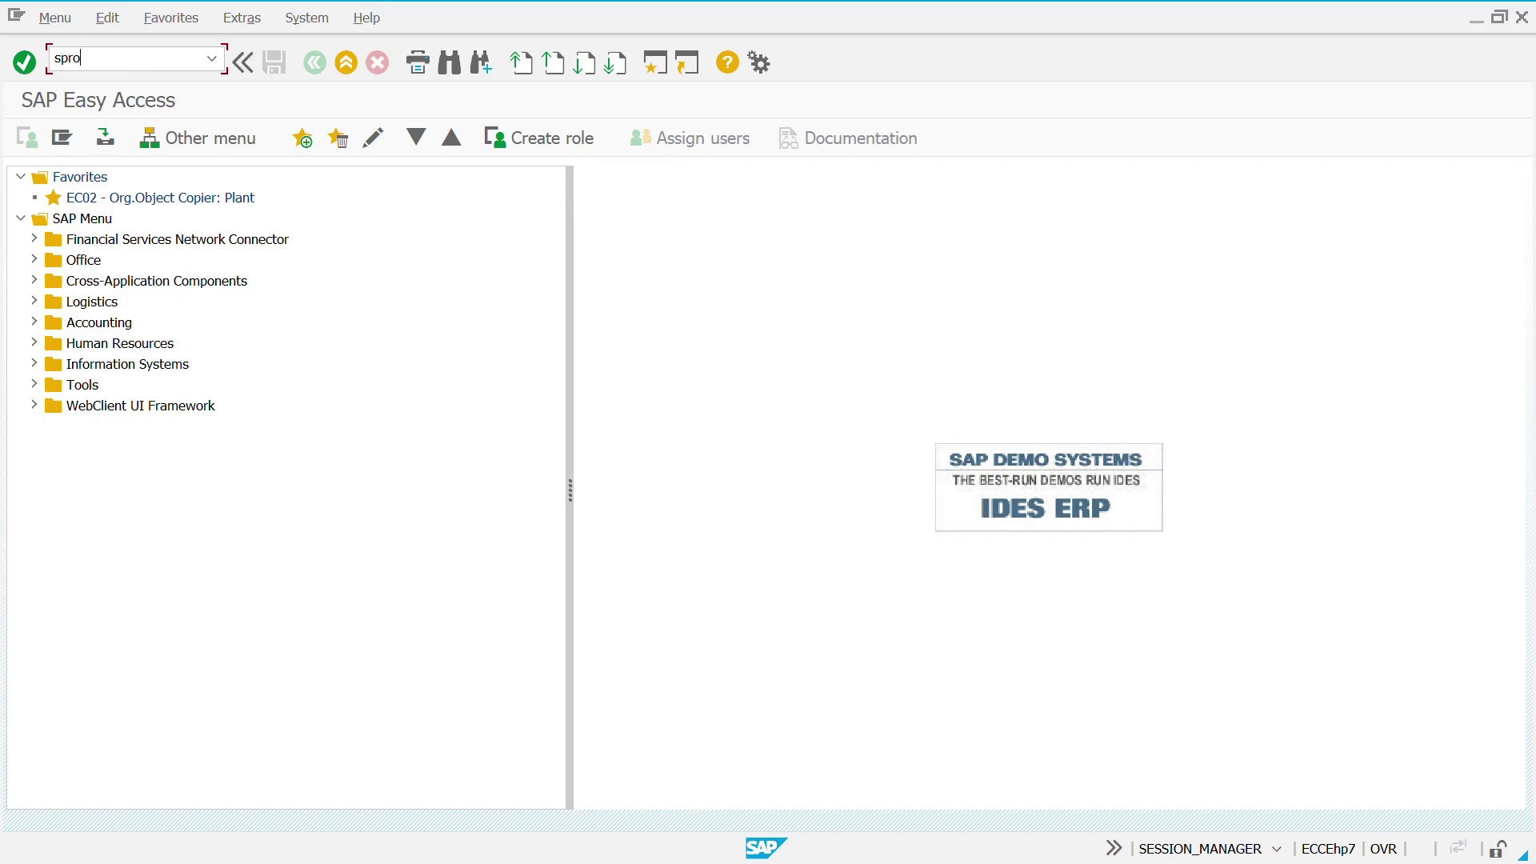
# Open the SAP Reference IMG through transaction SPRO and expand Materials Management down to Purchasing
pyautogui.press('Return')
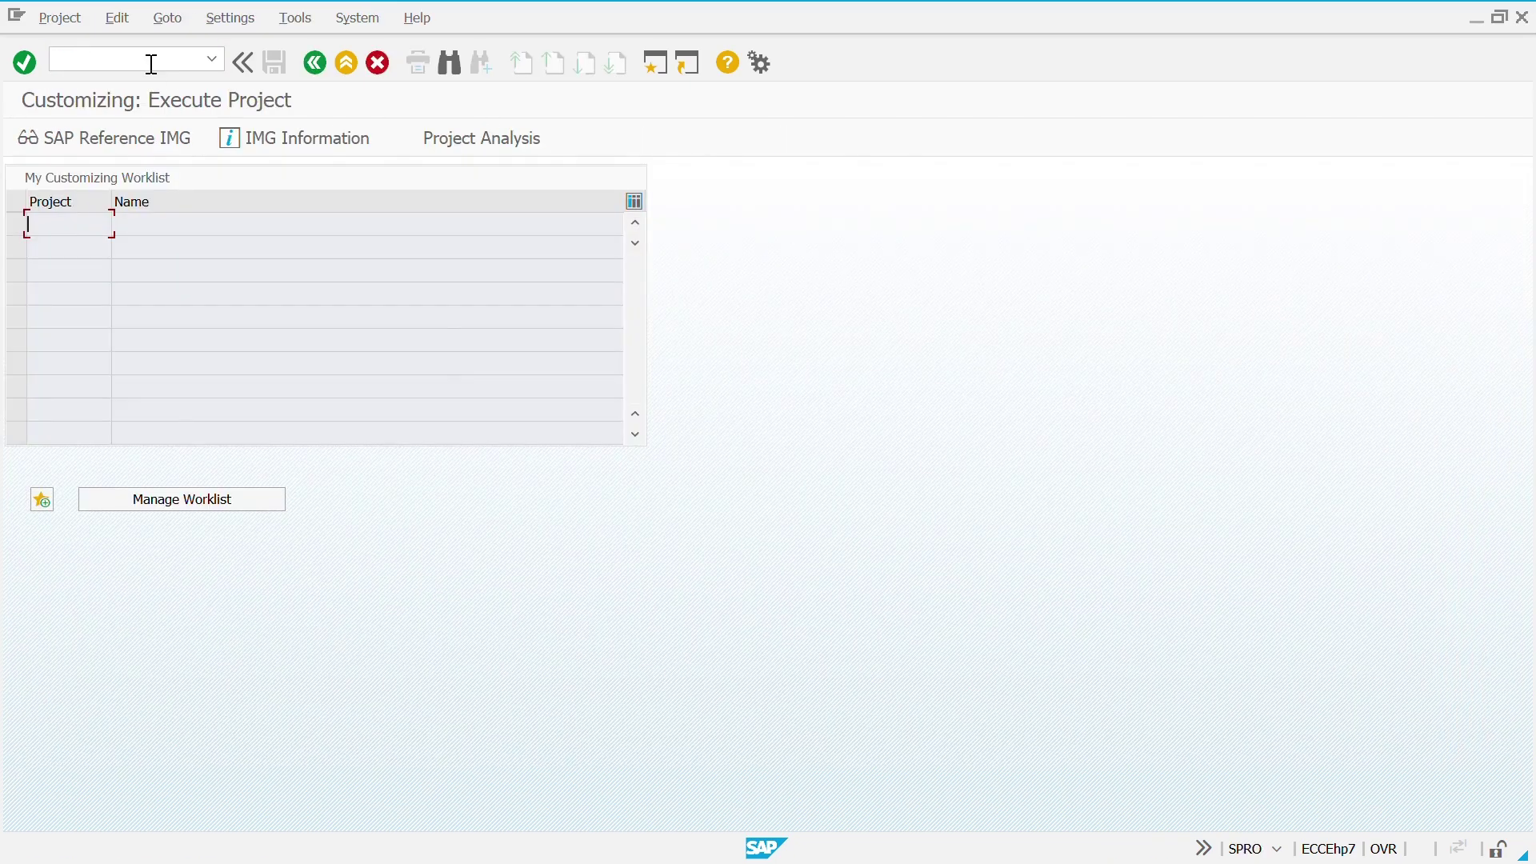
pyautogui.press('F5')
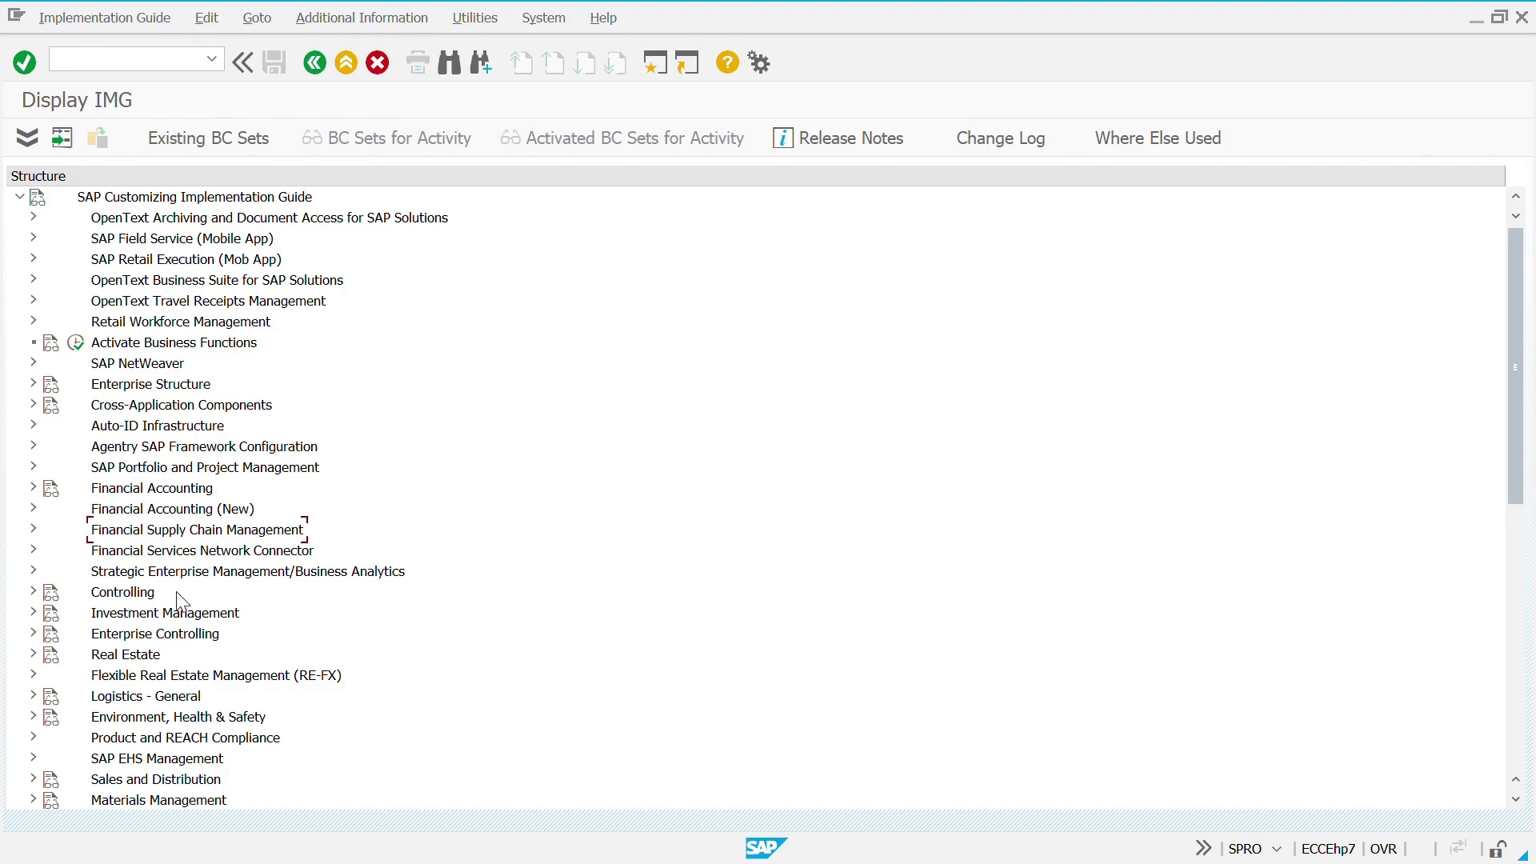
pyautogui.scroll(-2, 149, 614)
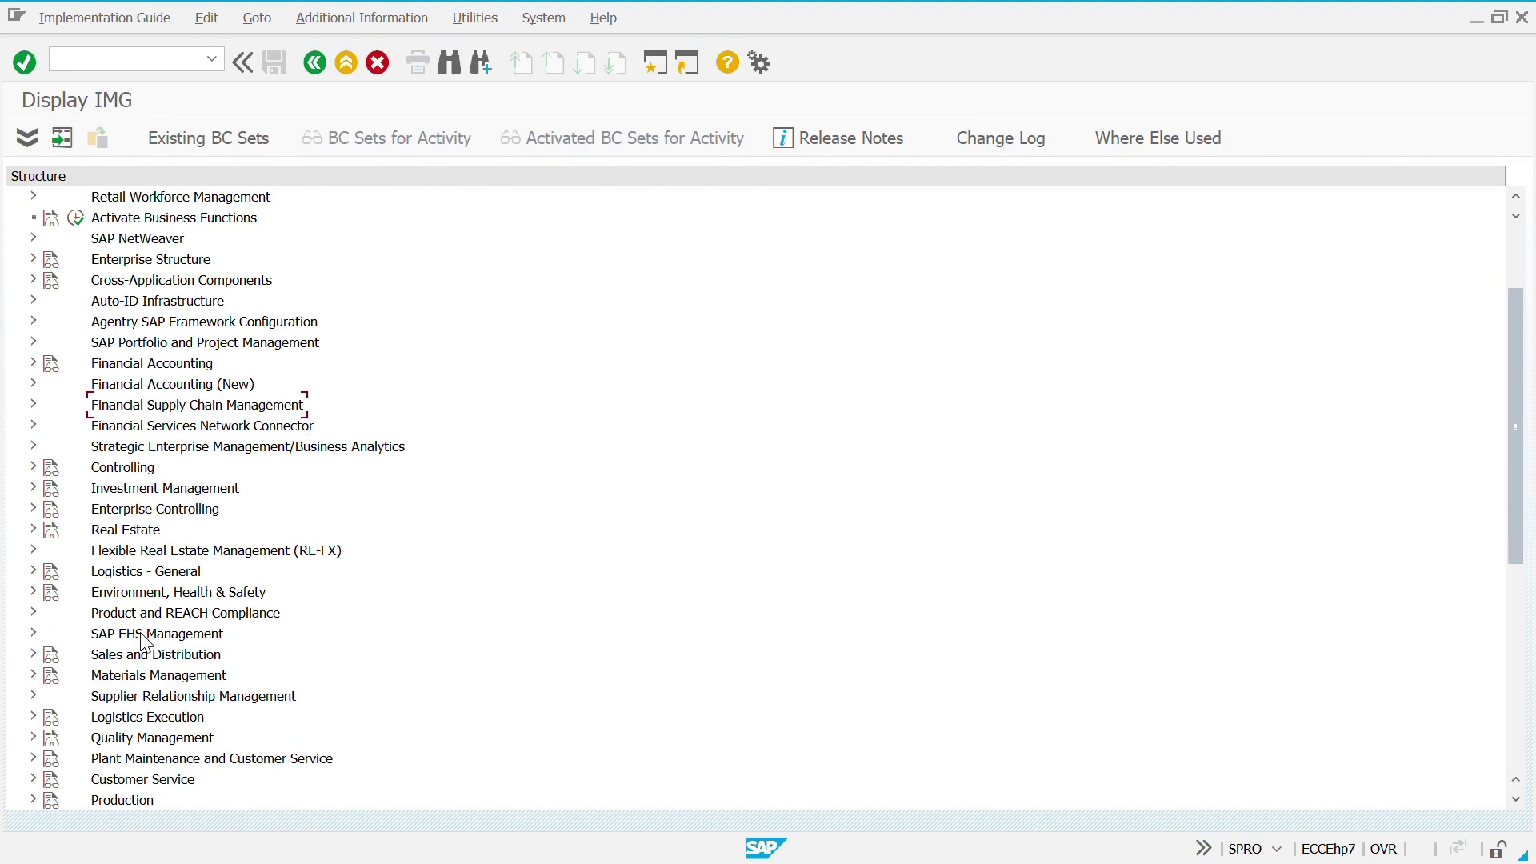
pyautogui.doubleClick(148, 680)
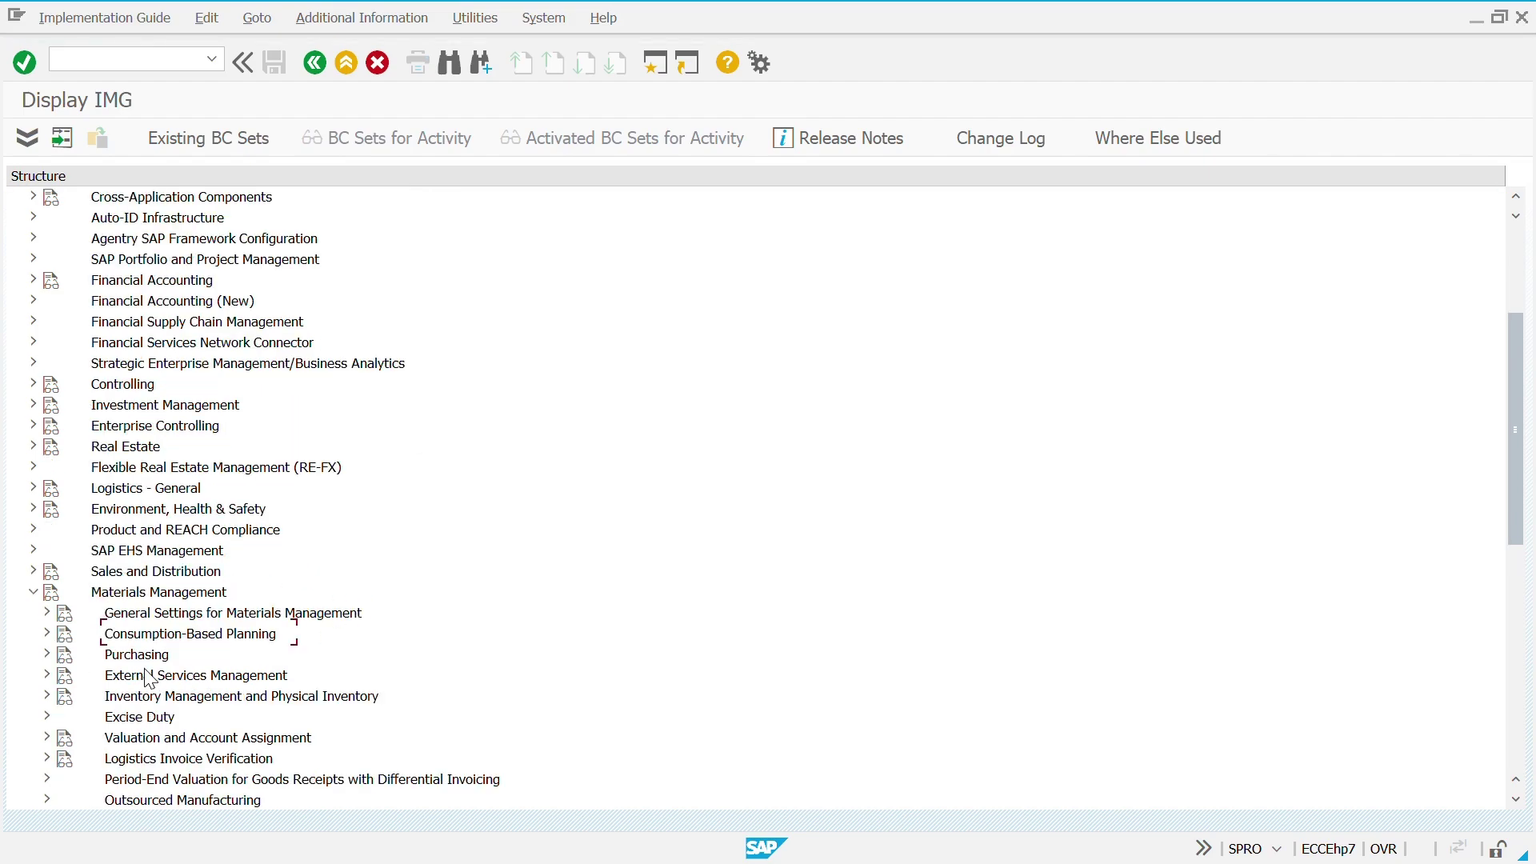
pyautogui.doubleClick(150, 661)
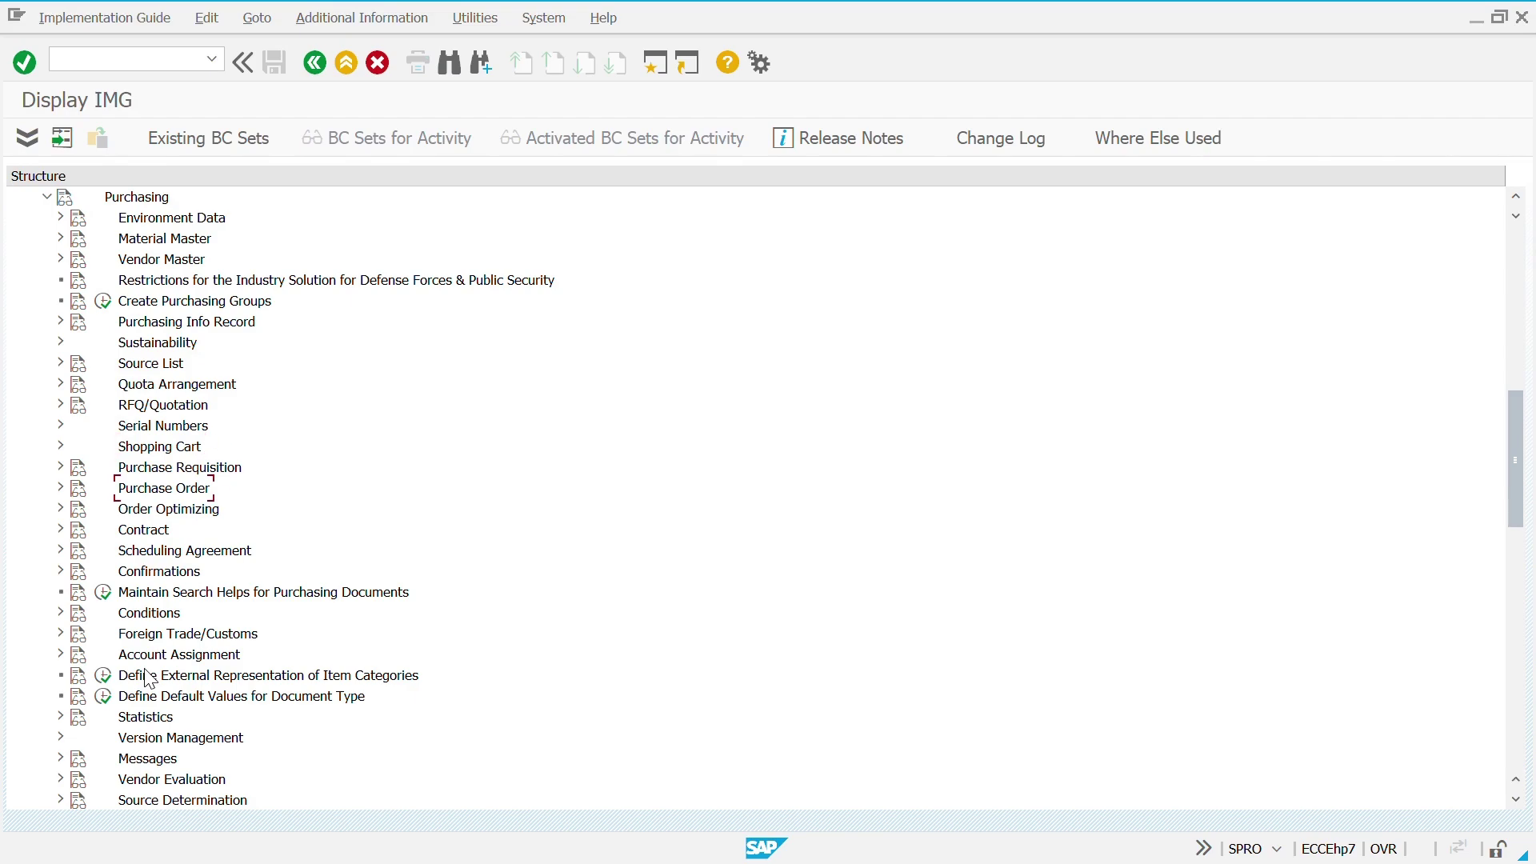
# Expand Purchase Requisition in the Purchasing customizing and open the Define Document Types activity
pyautogui.press('Right')
pyautogui.press('Down')
pyautogui.press('Down')
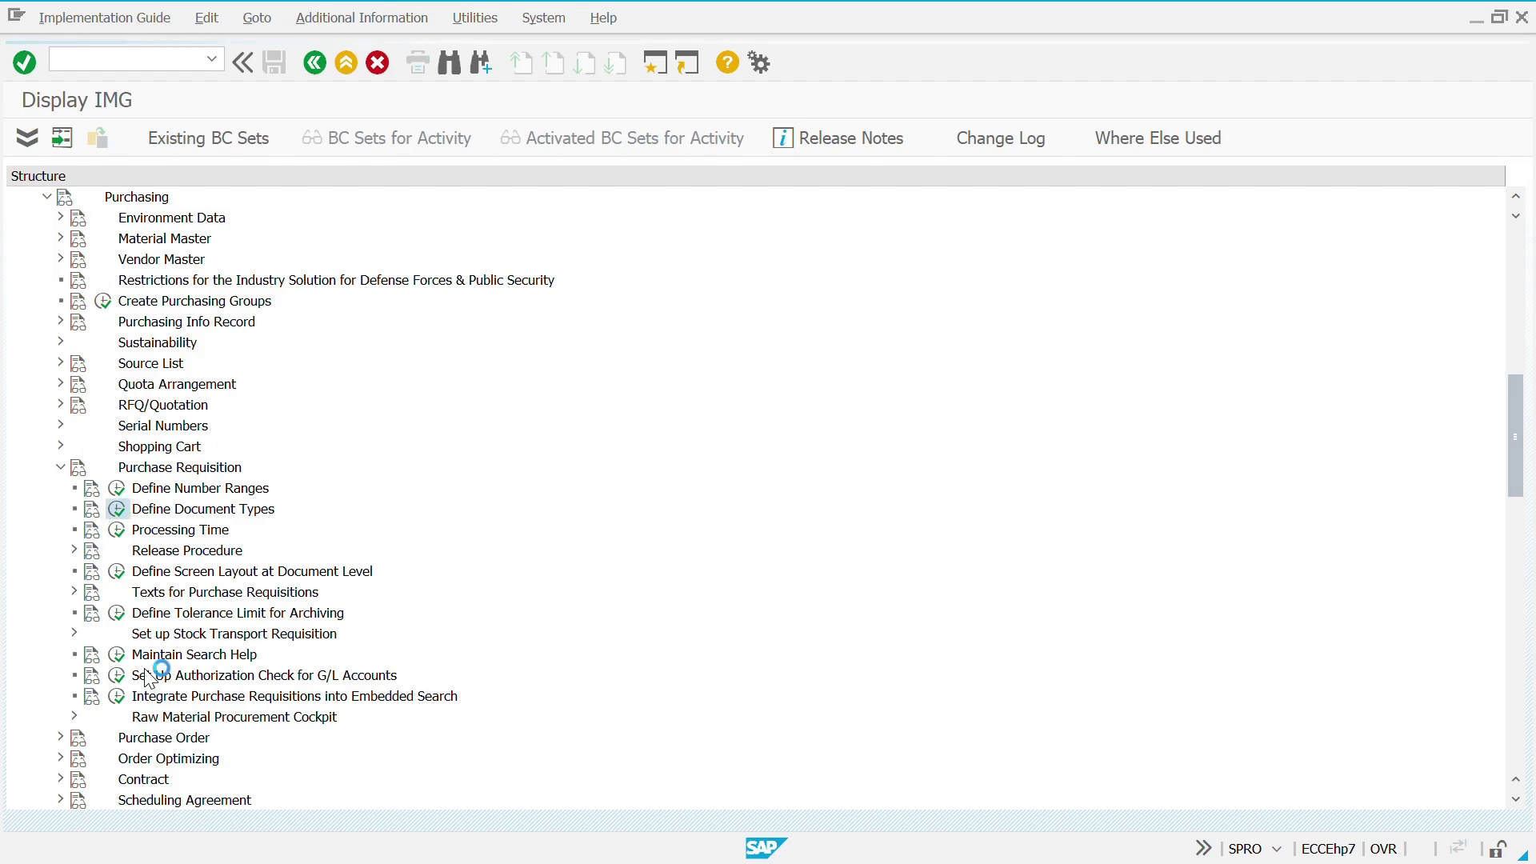
pyautogui.press('Return')
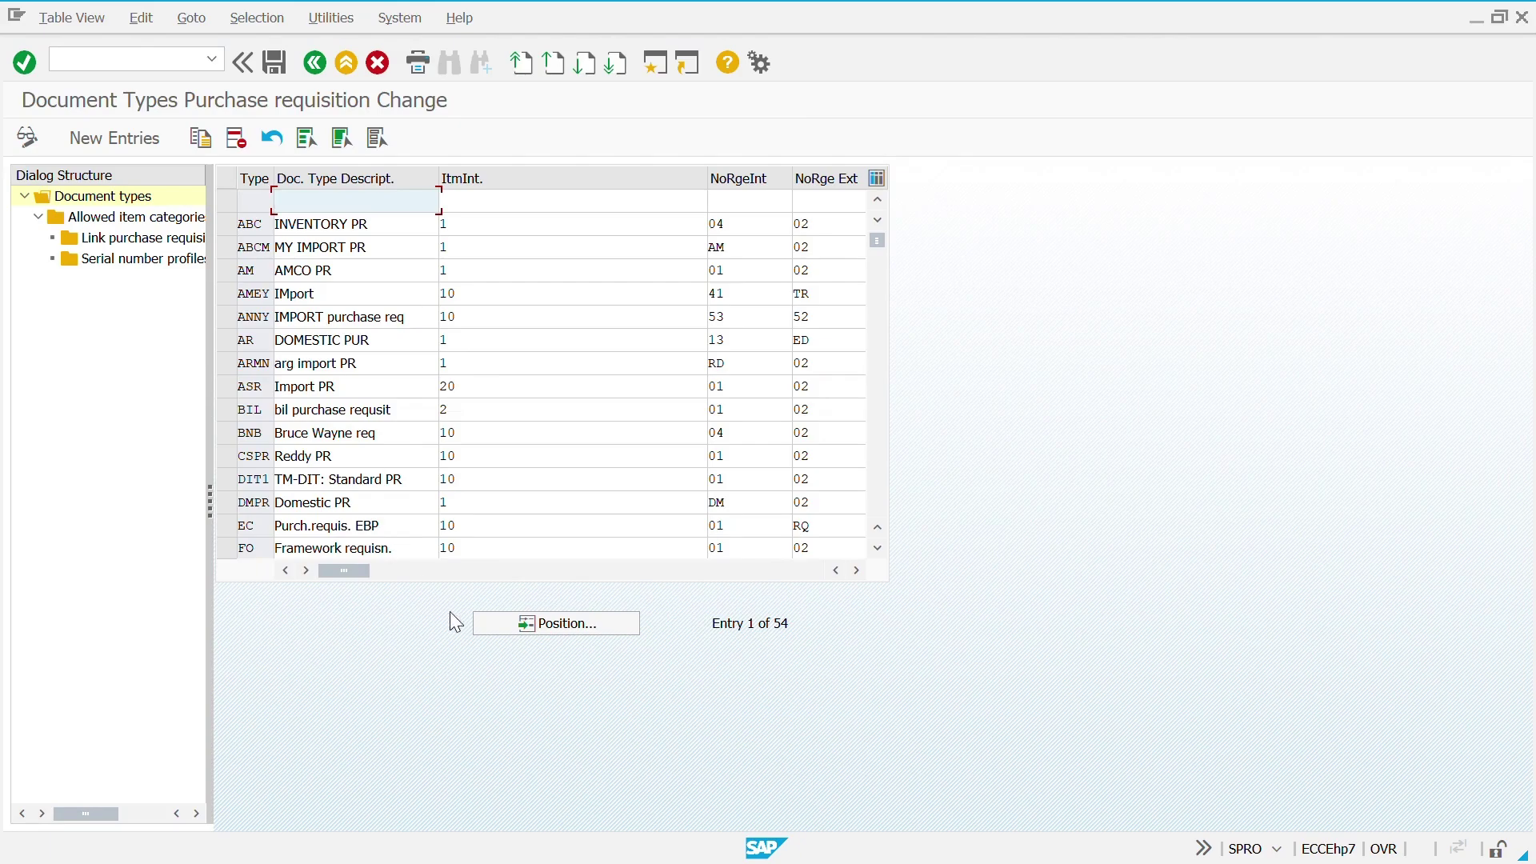
# Locate document type NB and bring its overall release setting into view
pyautogui.click(513, 627)
pyautogui.write('nb')
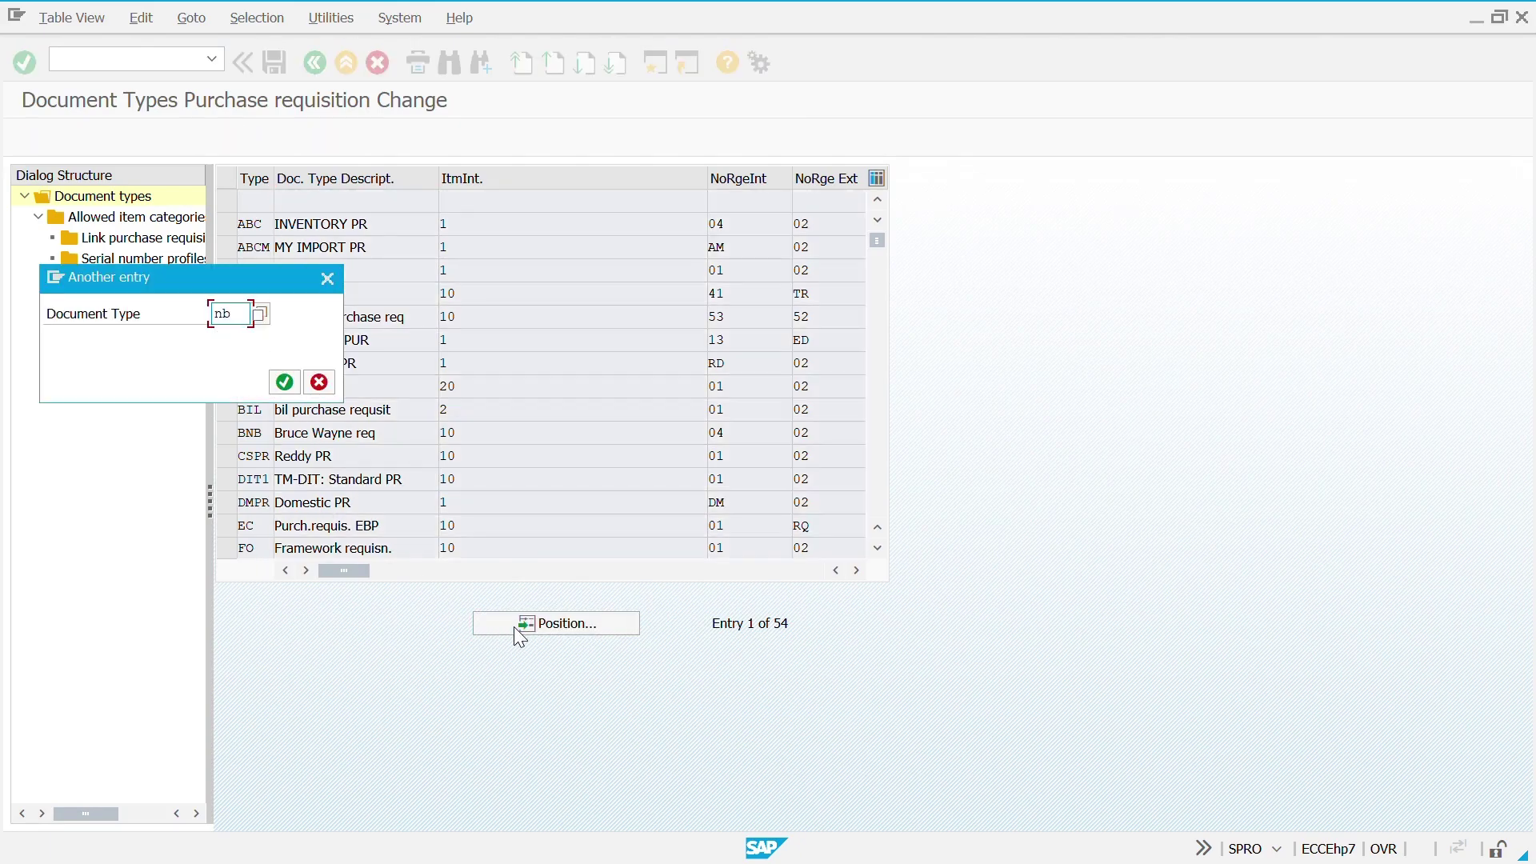
pyautogui.press('Return')
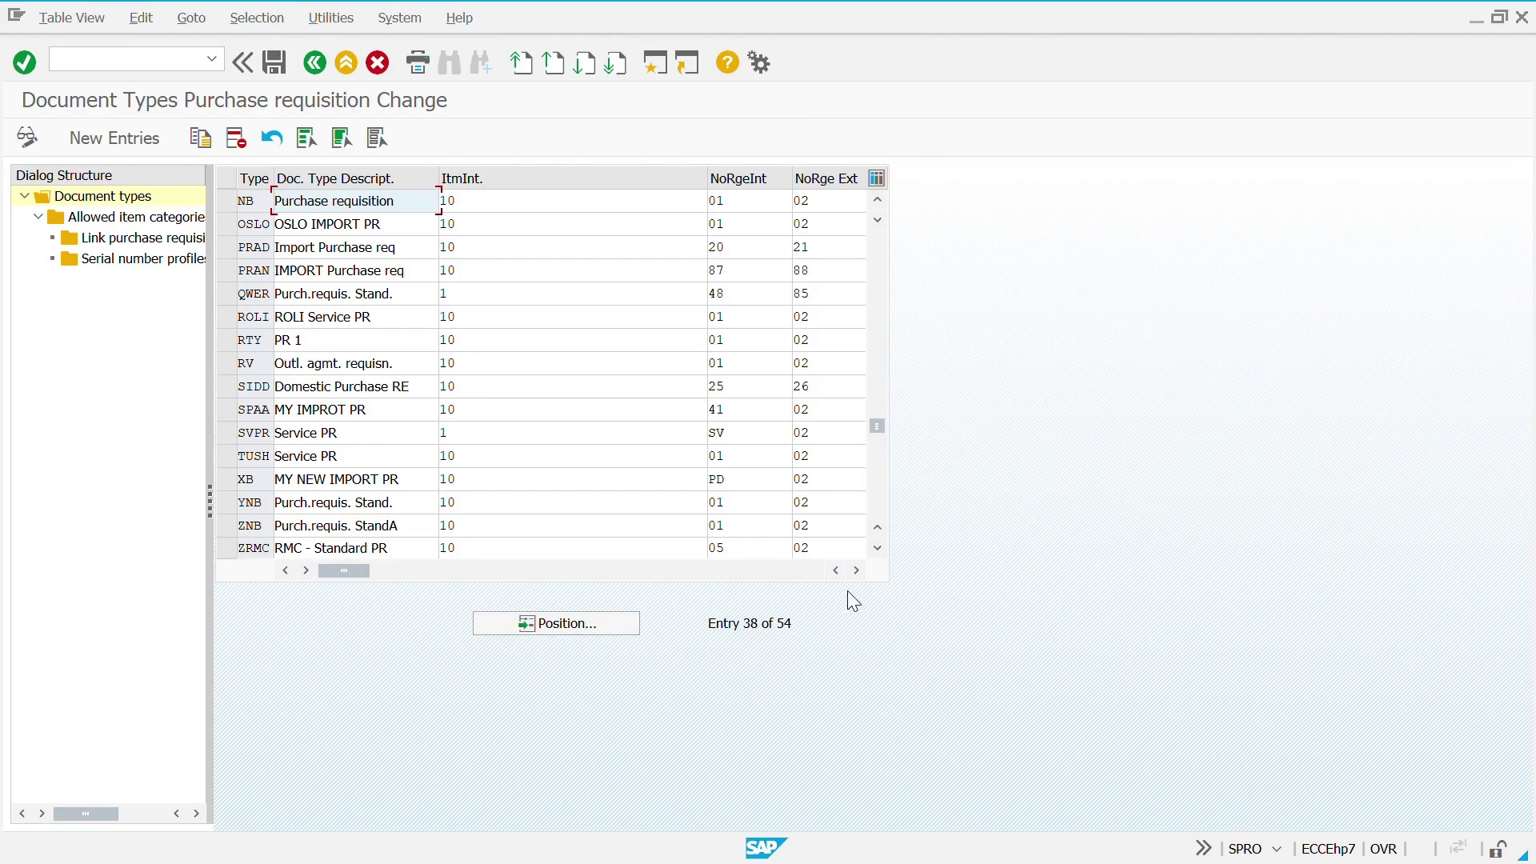
pyautogui.click(859, 571)
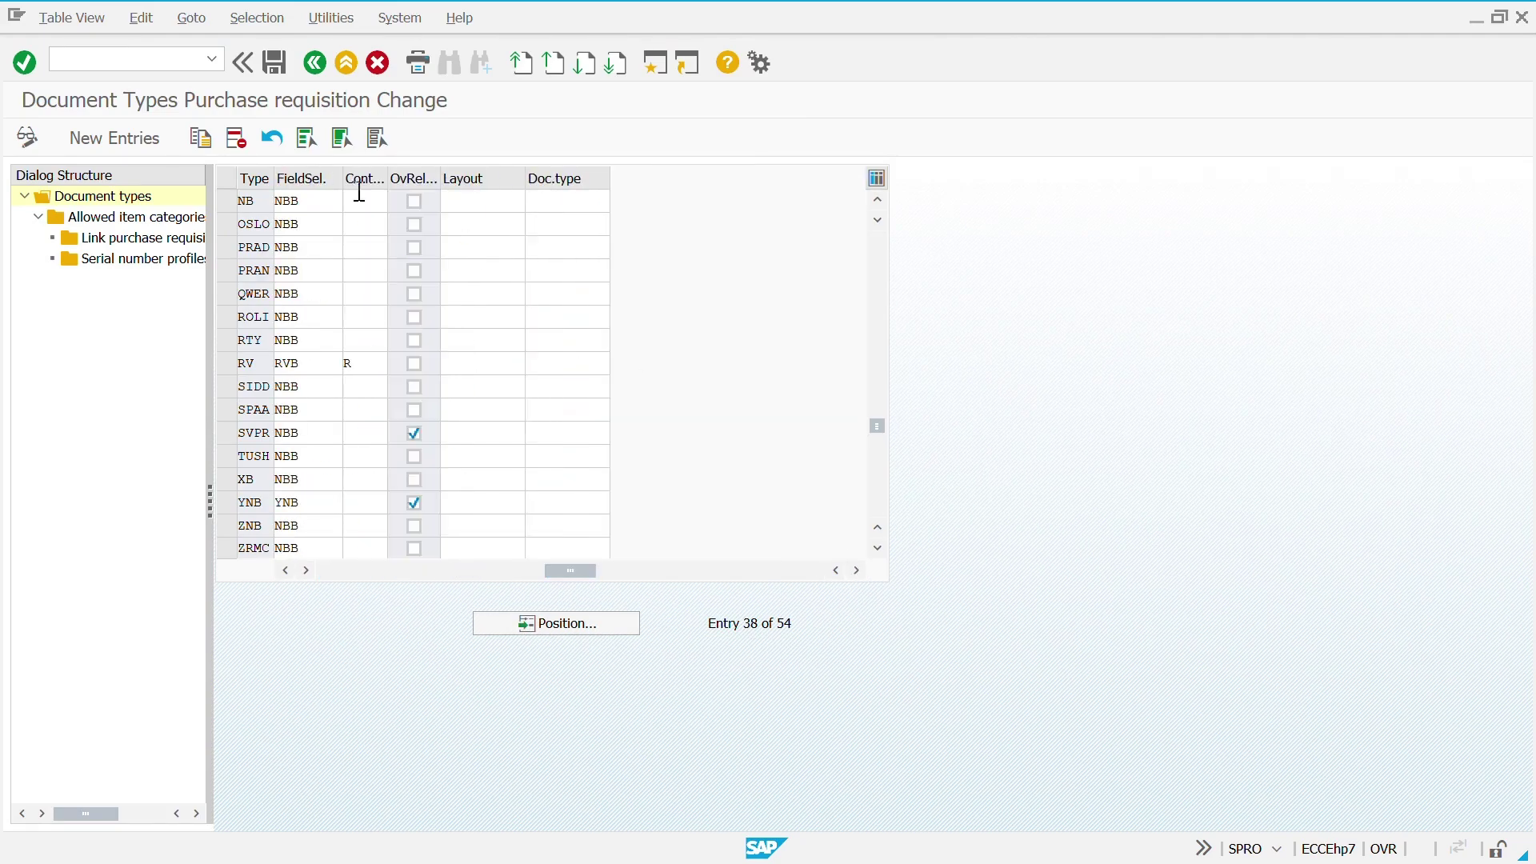
# Switch overall release of requisitions for document type NB on and back off, and save the document types
pyautogui.click(415, 207)
pyautogui.click(415, 206)
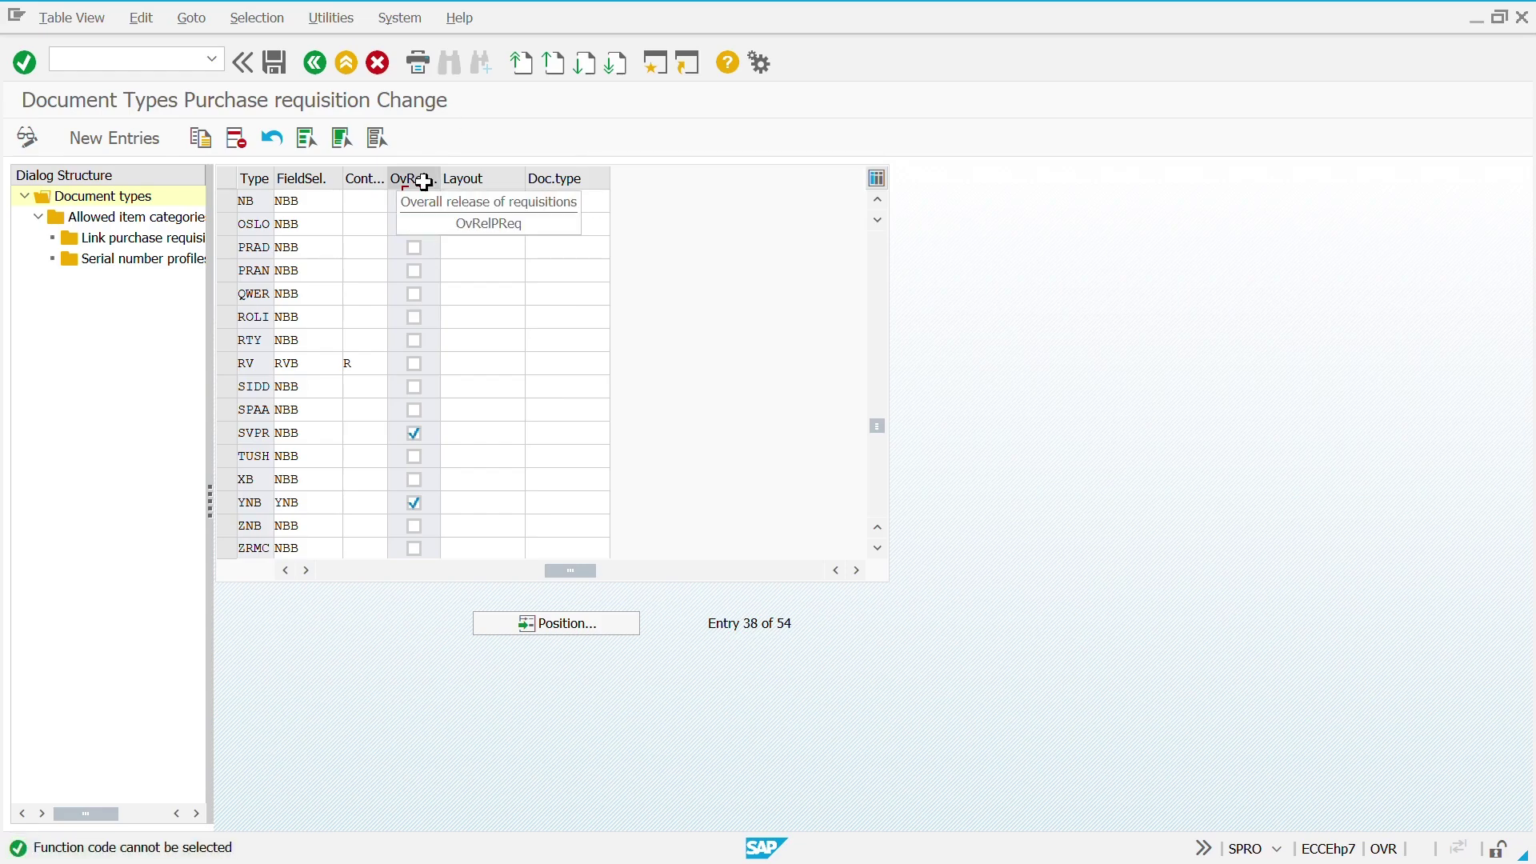
pyautogui.hotkey('ctrl', 's')
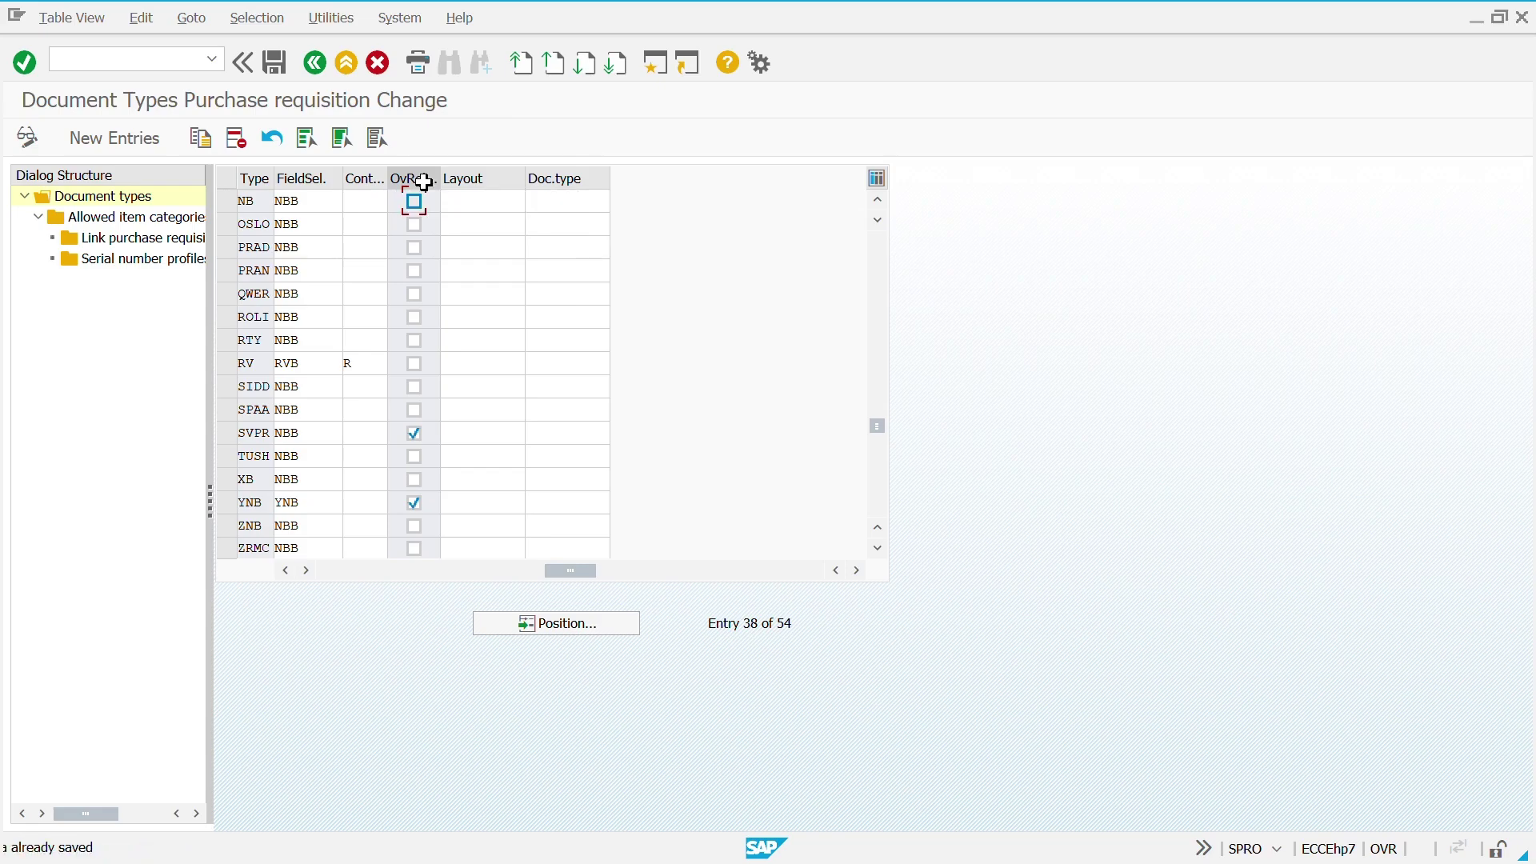
# Leave the customizing screens and start a new purchase requisition with transaction ME51N
pyautogui.press('F3')
pyautogui.press('F3')
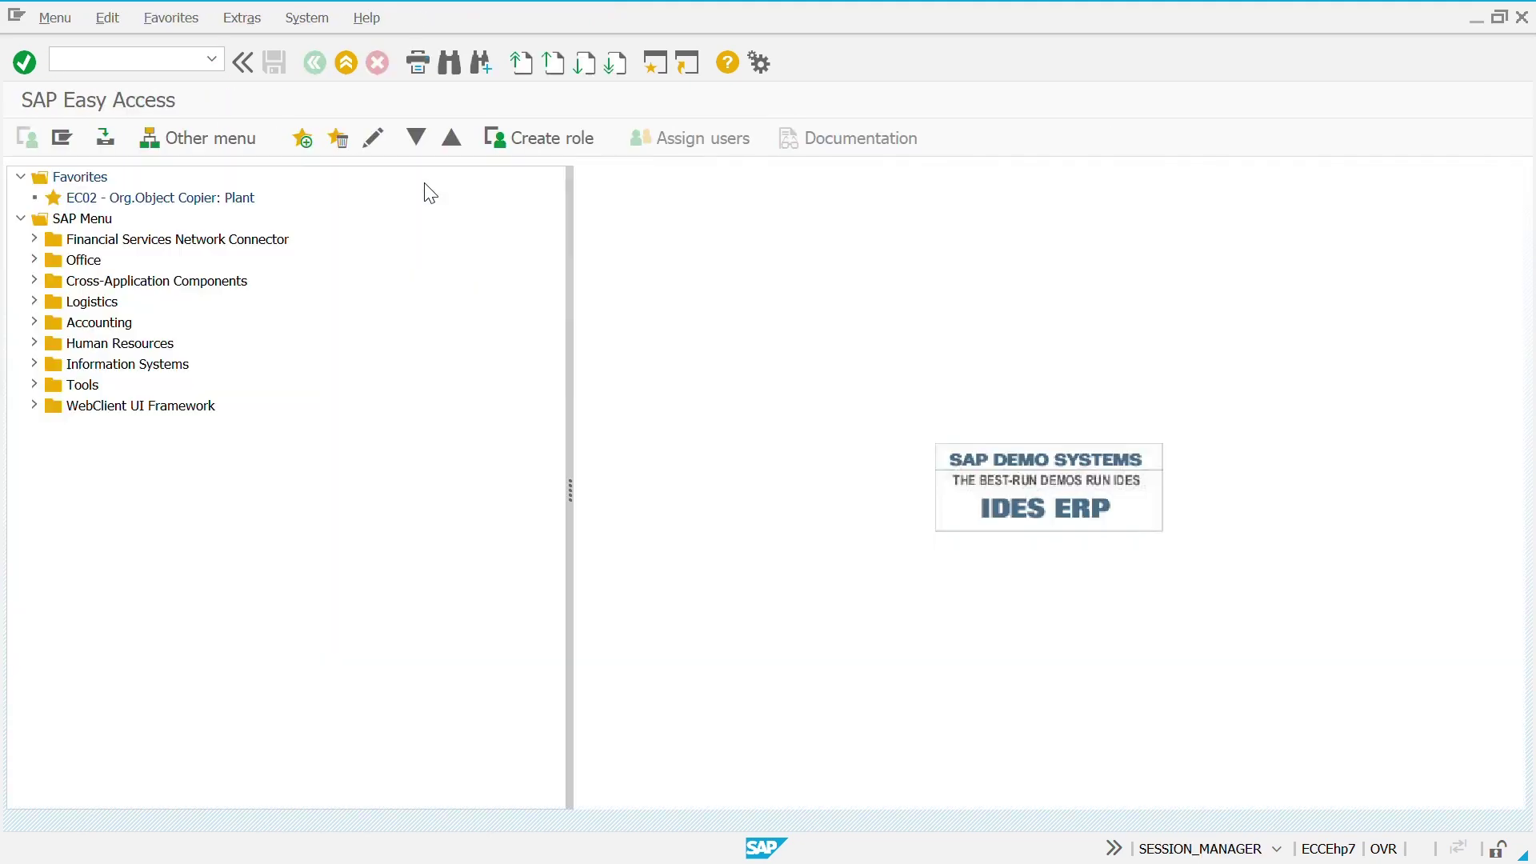
pyautogui.press('F3')
pyautogui.write('me51n')
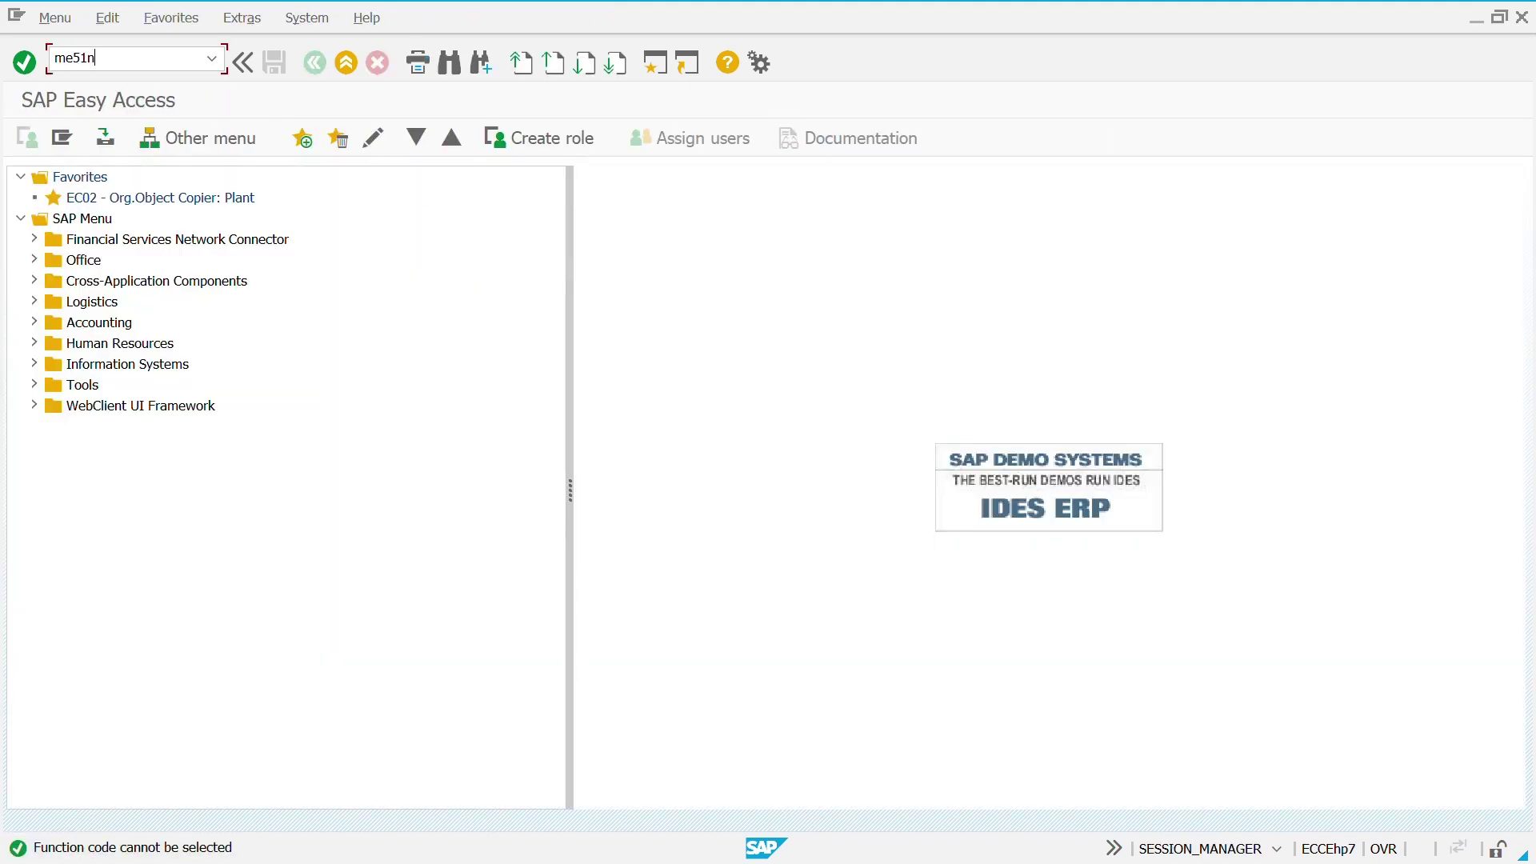
pyautogui.press('Return')
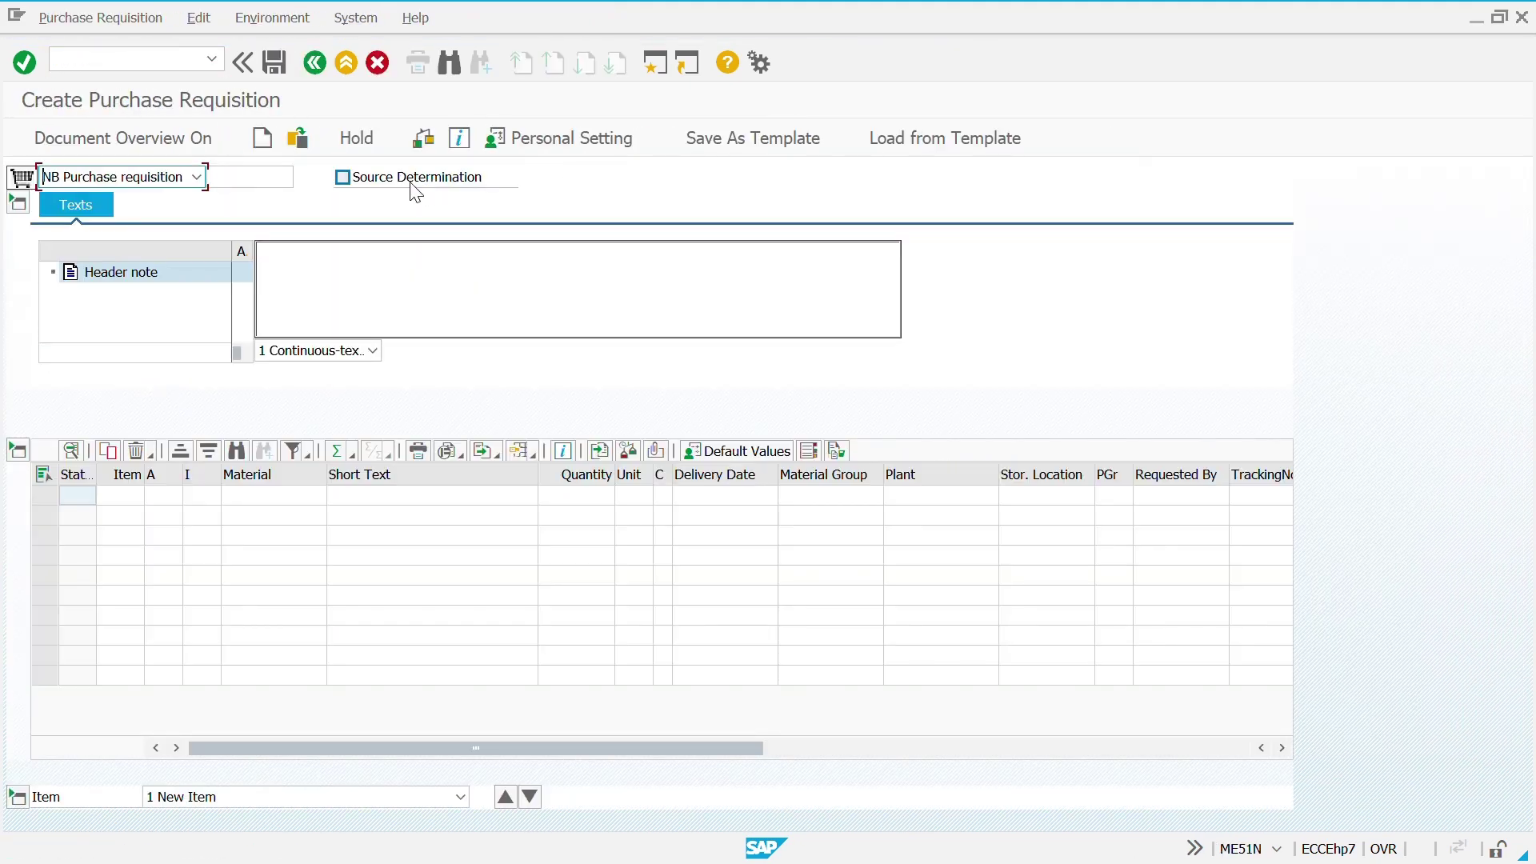
# Collapse the header section, activate Source Determination, and enter an item with material 582780000 and quantity 100
pyautogui.click(78, 207)
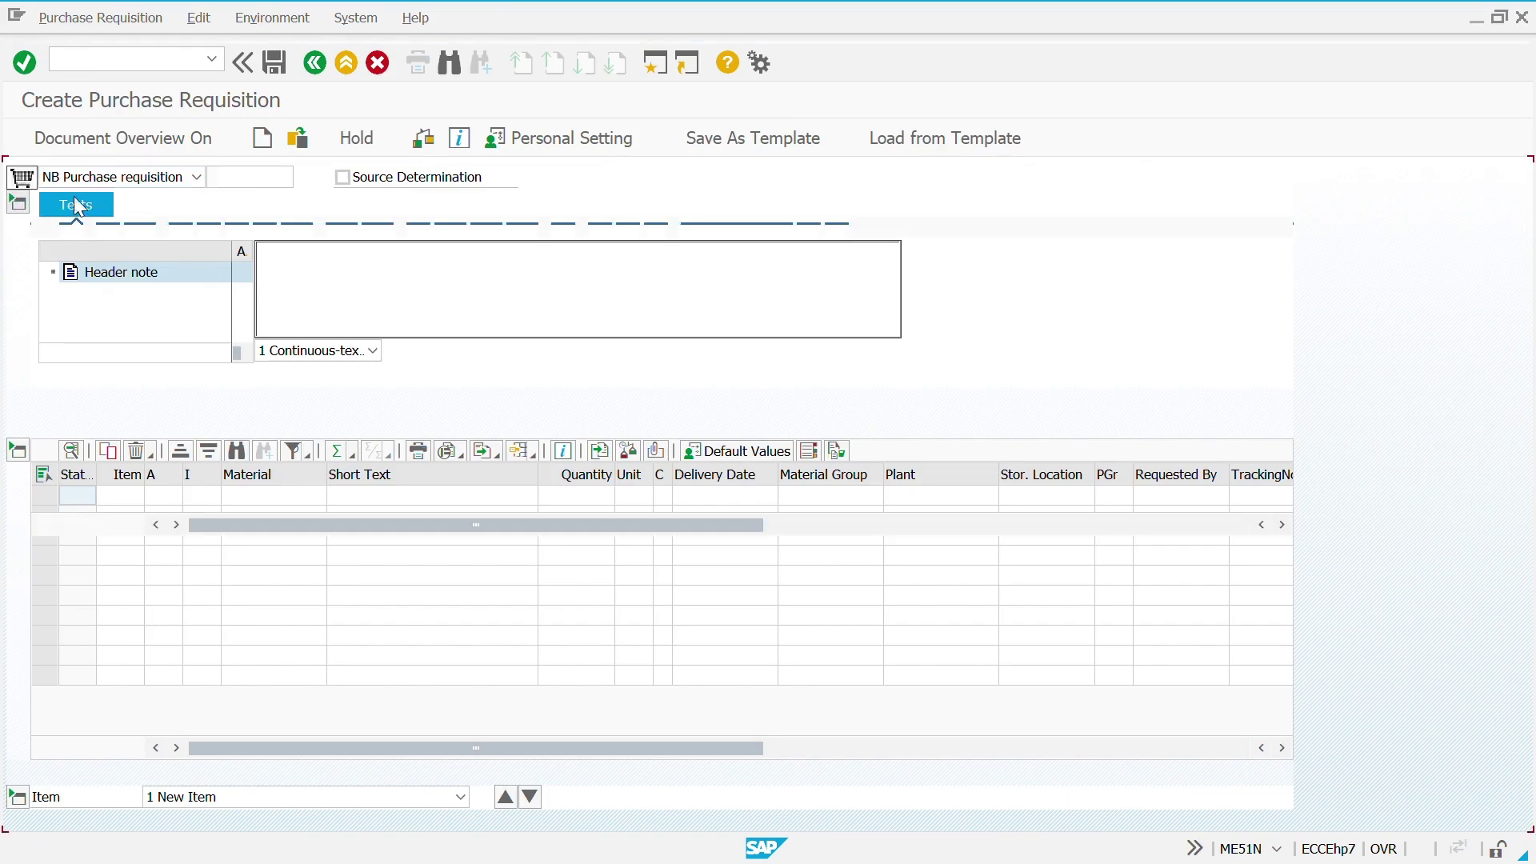
pyautogui.click(18, 202)
pyautogui.click(342, 177)
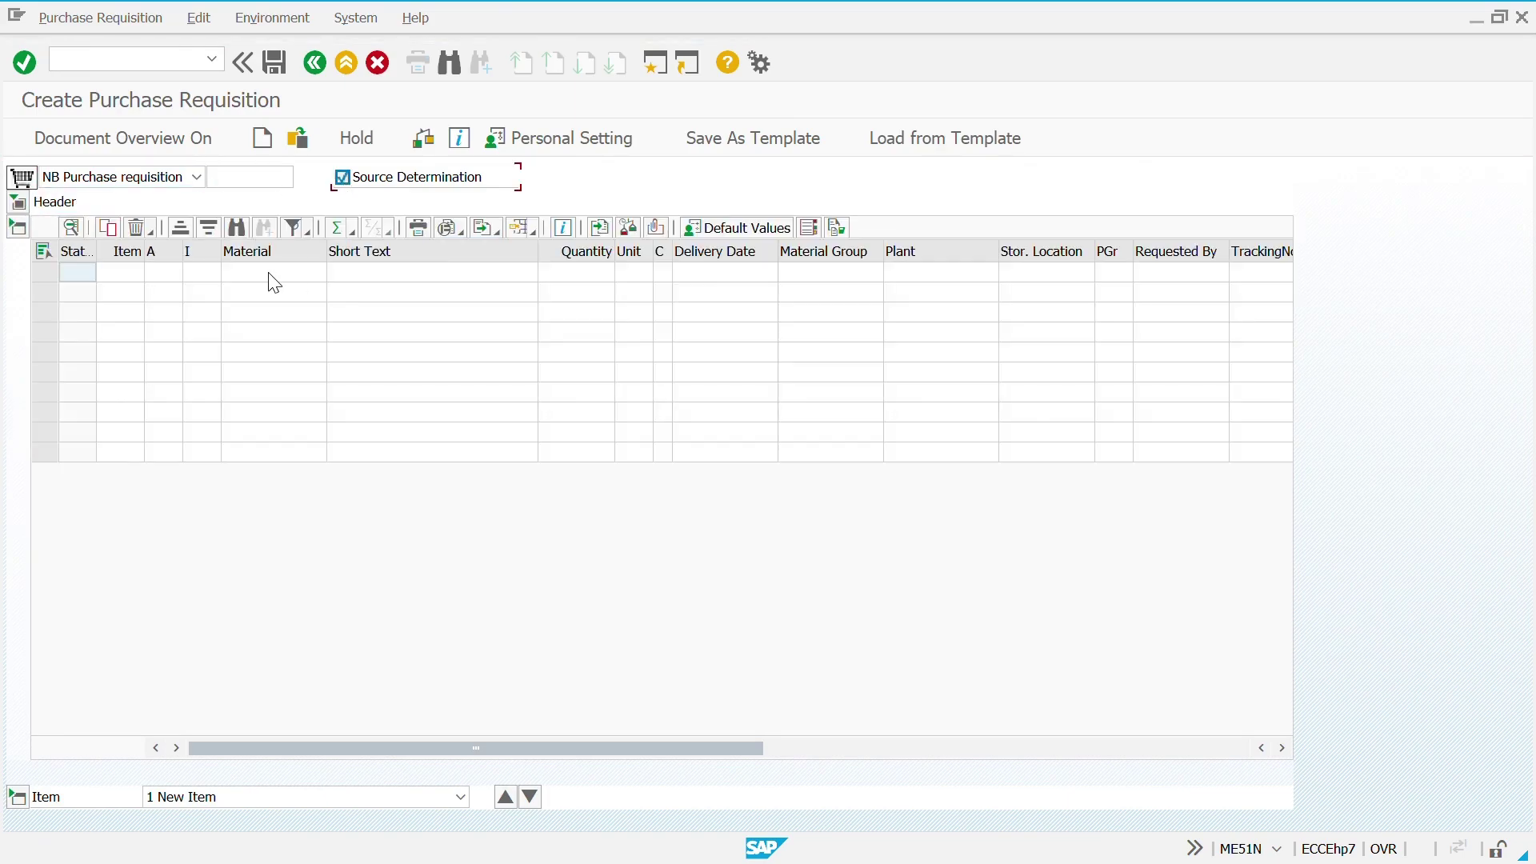
pyautogui.click(270, 274)
pyautogui.write('582780000')
pyautogui.press('Tab')
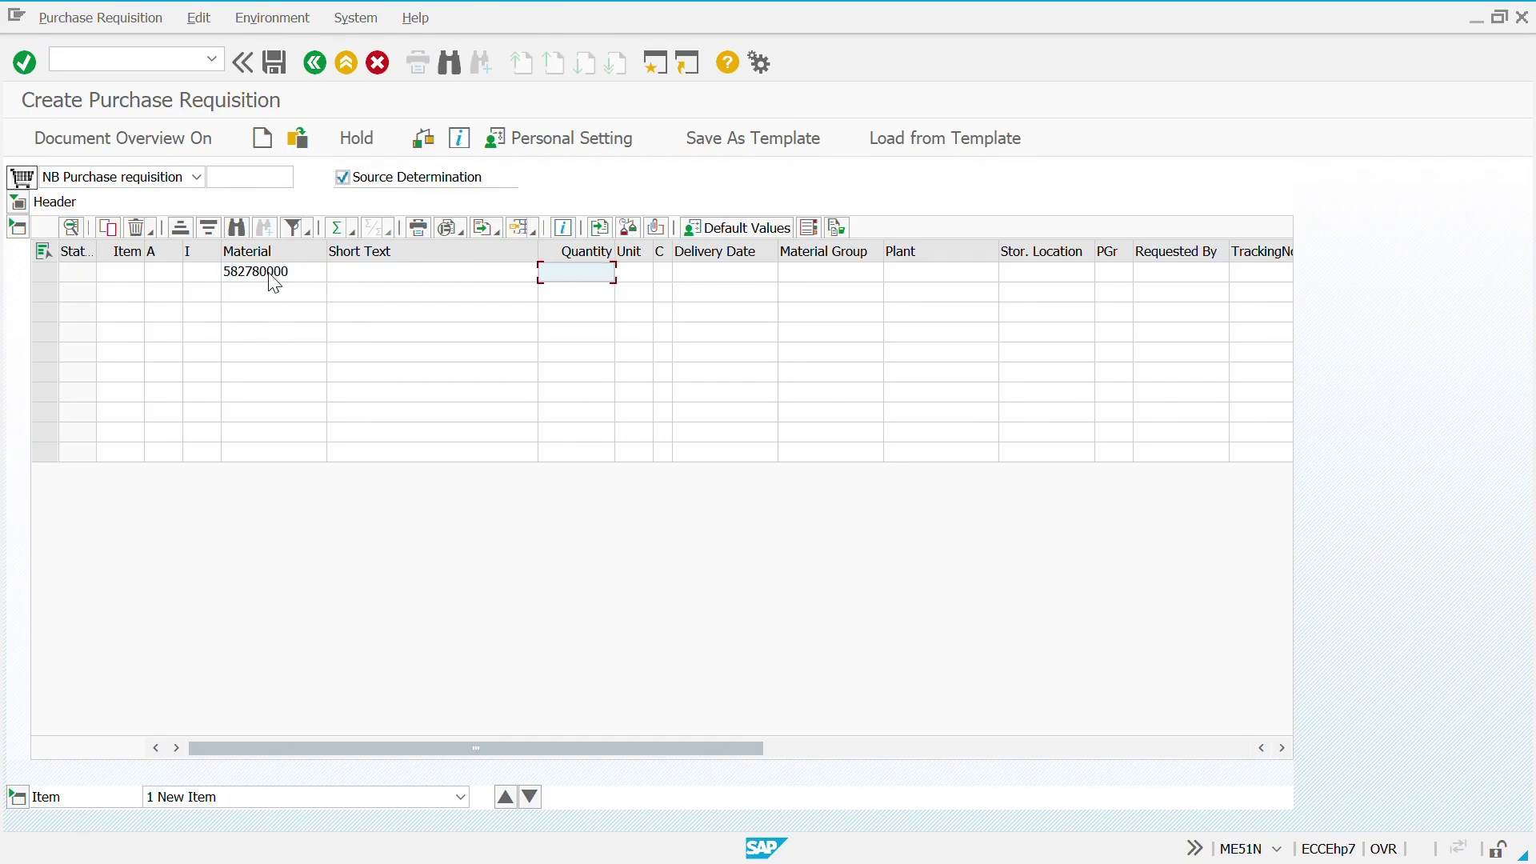
pyautogui.write('100')
pyautogui.press('Tab')
pyautogui.press('Tab')
pyautogui.press('Tab')
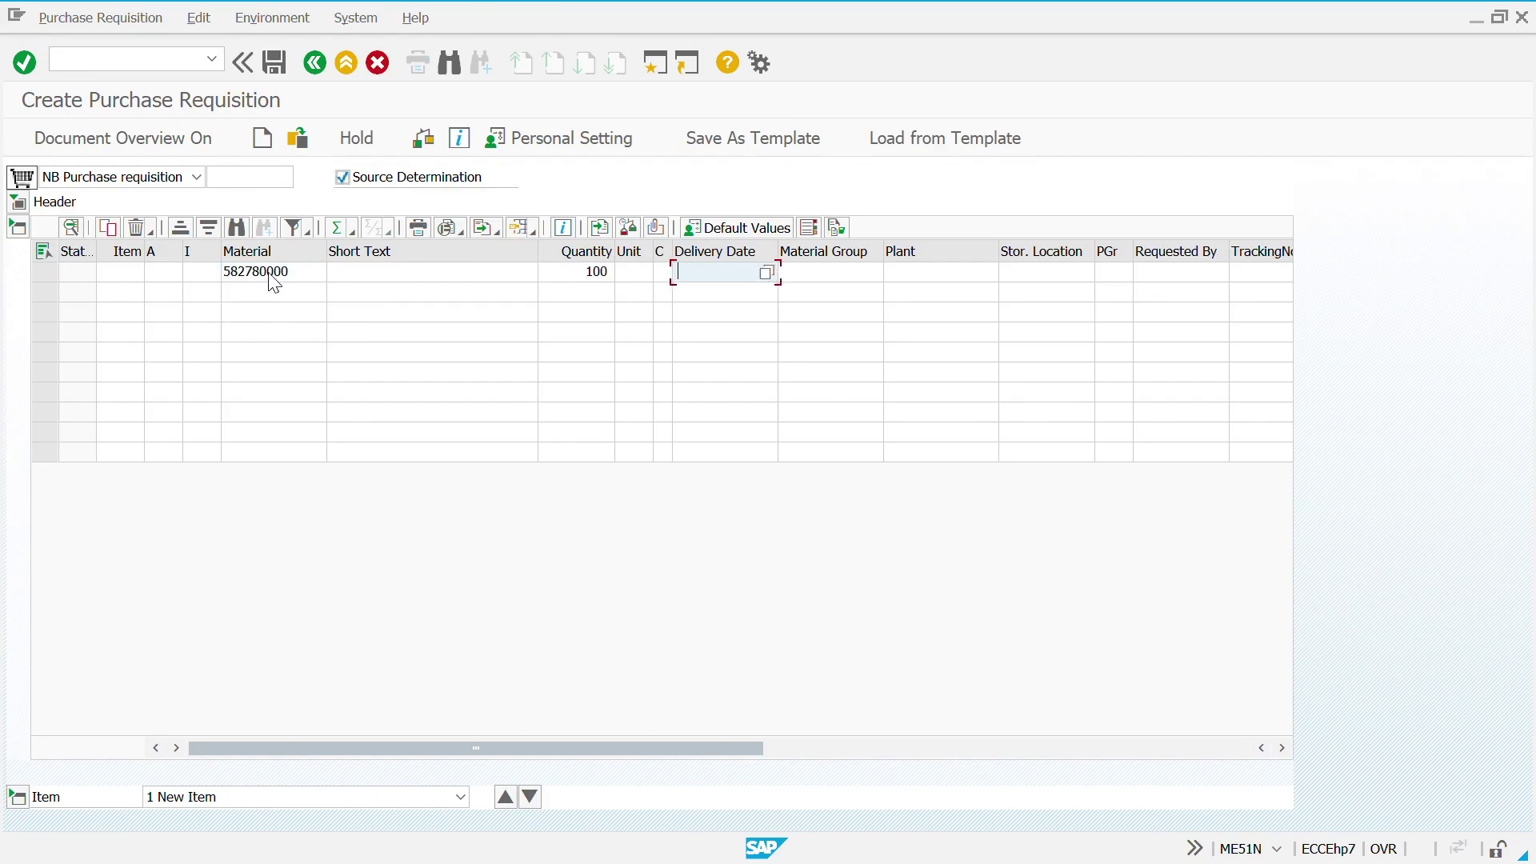
# Fill in the item's delivery date 30.11.2024, material group 9900, plant div2 and storage location 0001
pyautogui.write('30.11.2024')
pyautogui.press('Tab')
pyautogui.write('9900')
pyautogui.press('Tab')
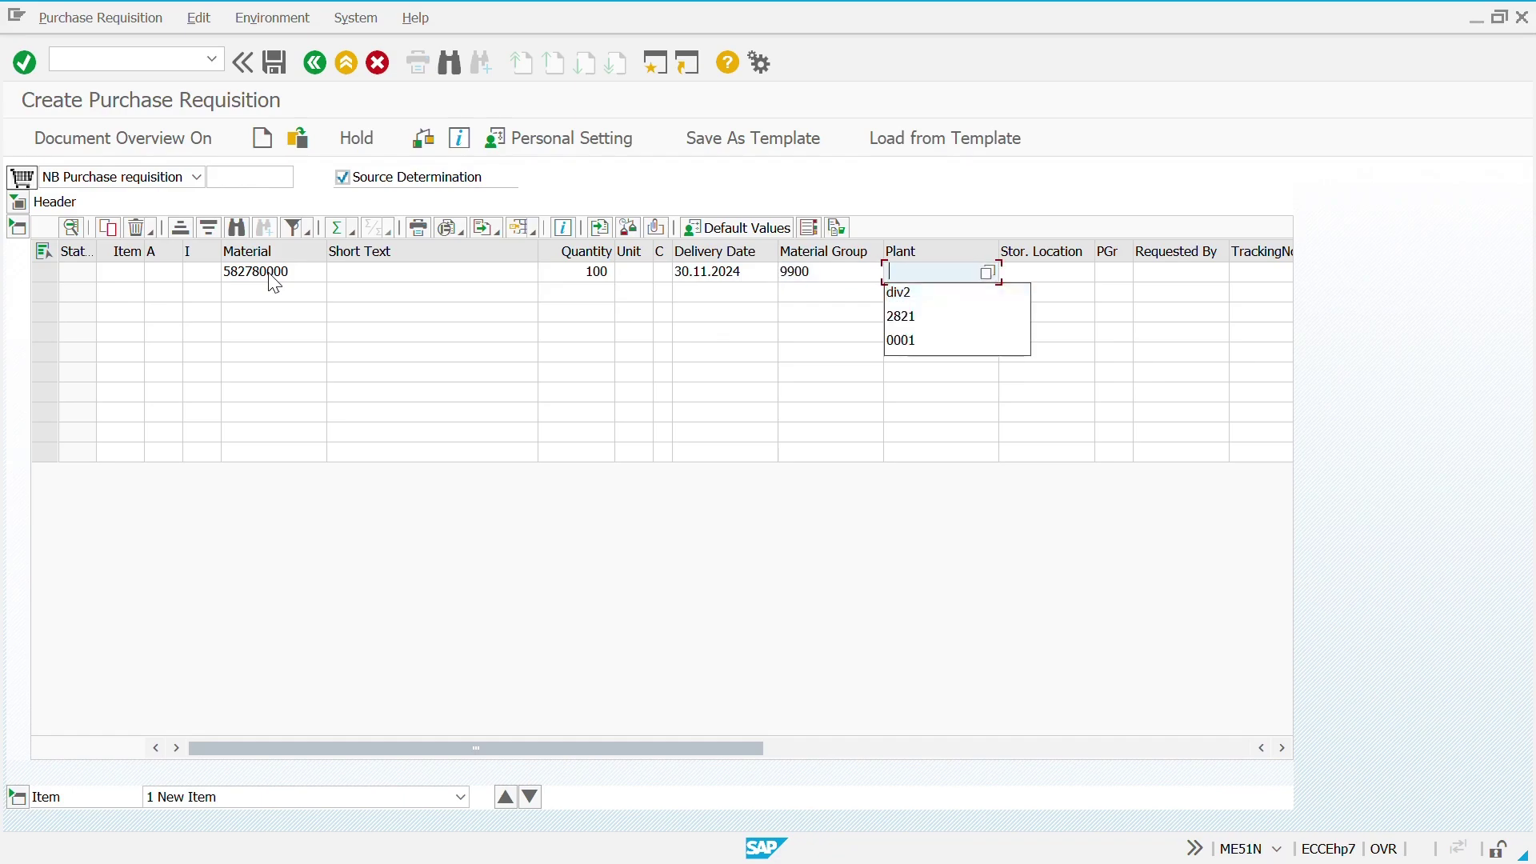
pyautogui.press('Down')
pyautogui.press('Return')
pyautogui.press('Tab')
pyautogui.press('Down')
pyautogui.press('Return')
pyautogui.press('Tab')
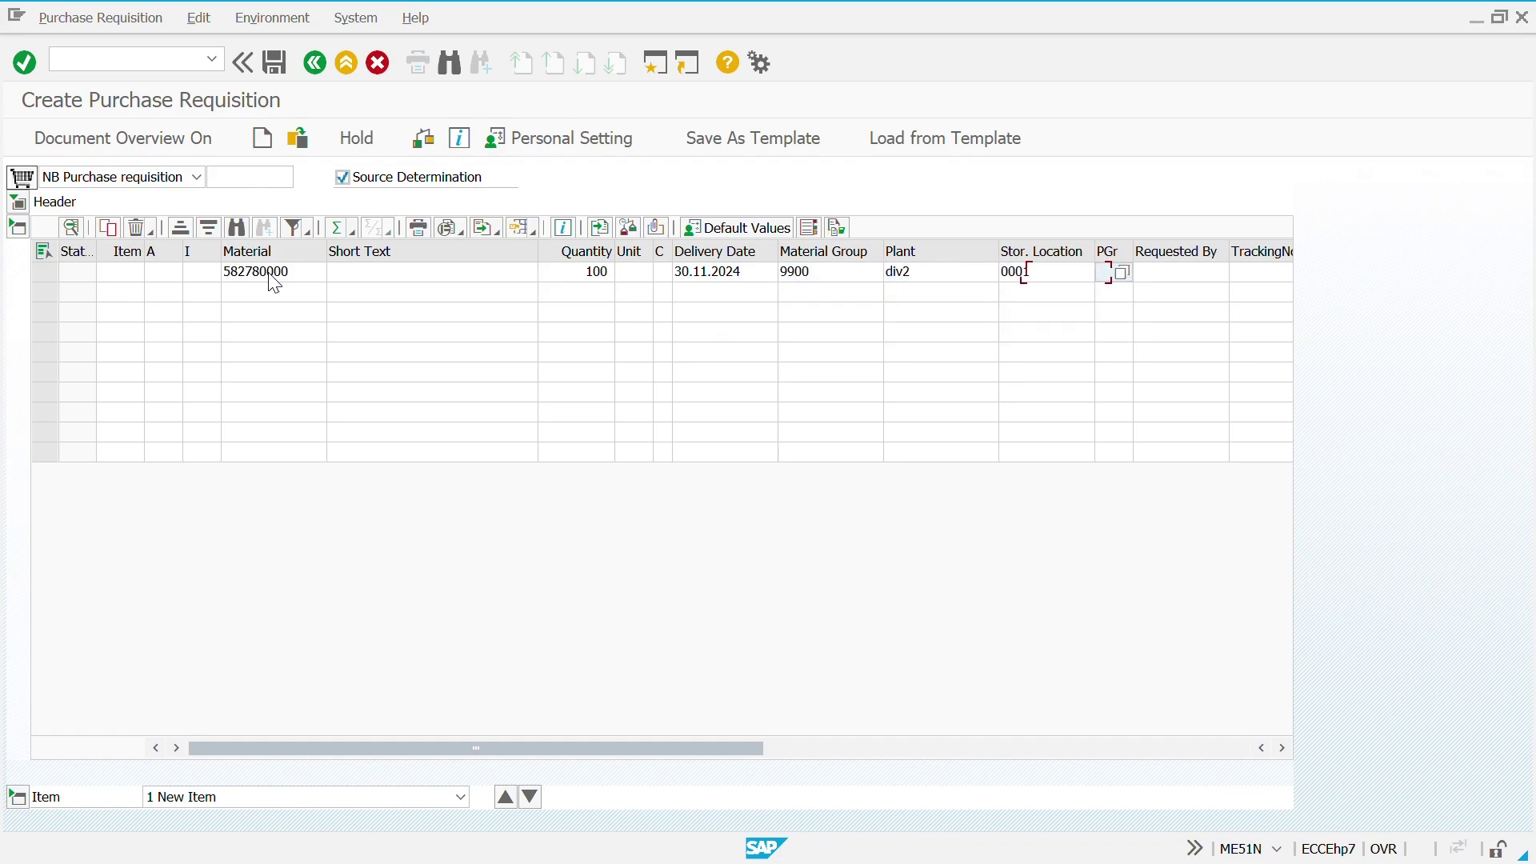
# Enter purchasing group 001 and the requester's name for the item, and confirm the item line
pyautogui.press('Down')
pyautogui.press('Return')
pyautogui.press('Tab')
pyautogui.press('Down')
pyautogui.press('Return')
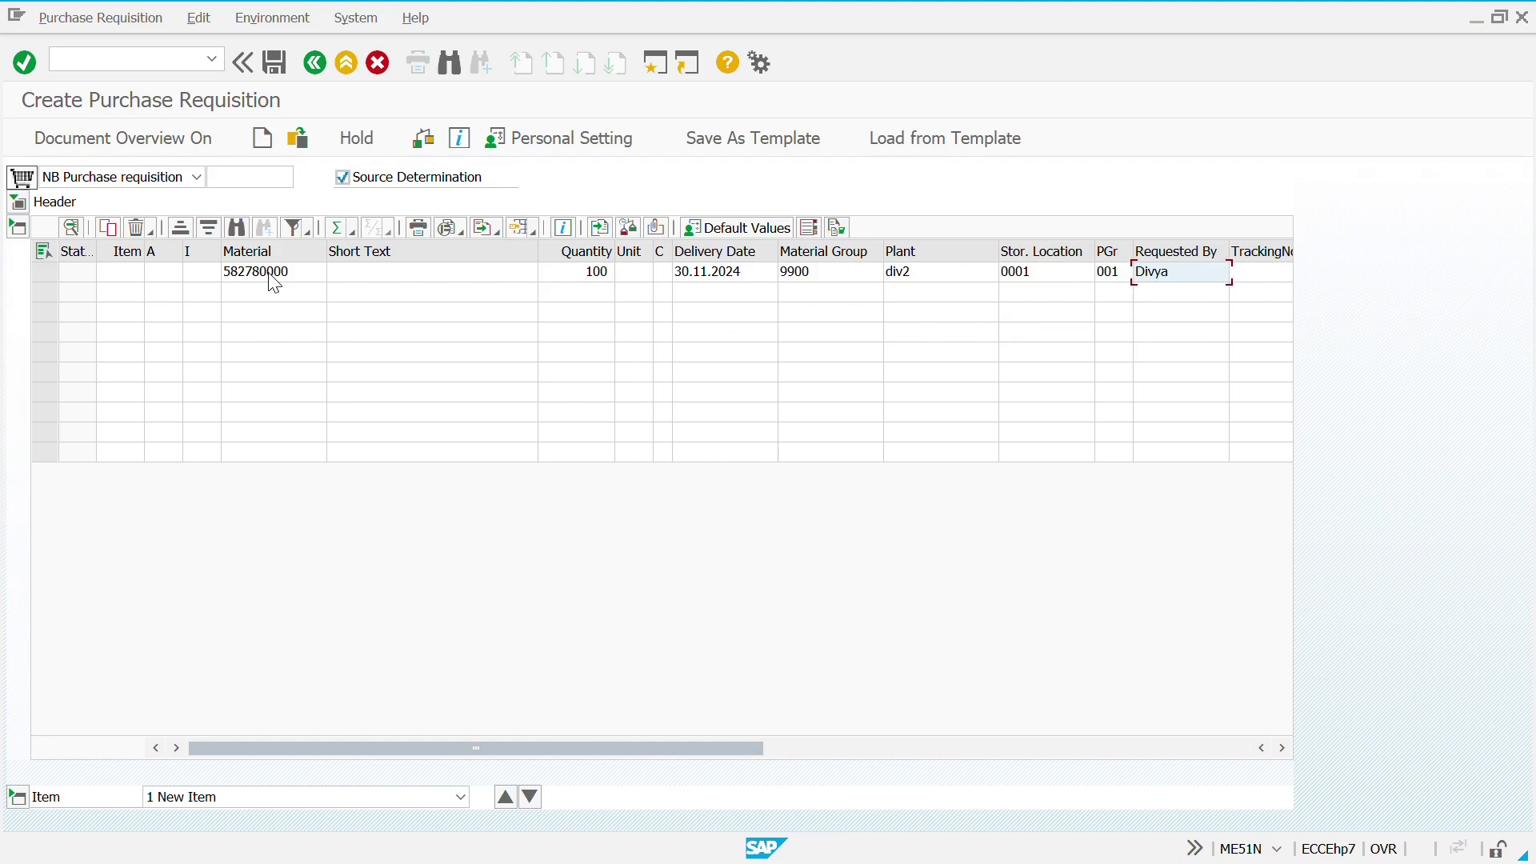
pyautogui.press('Return')
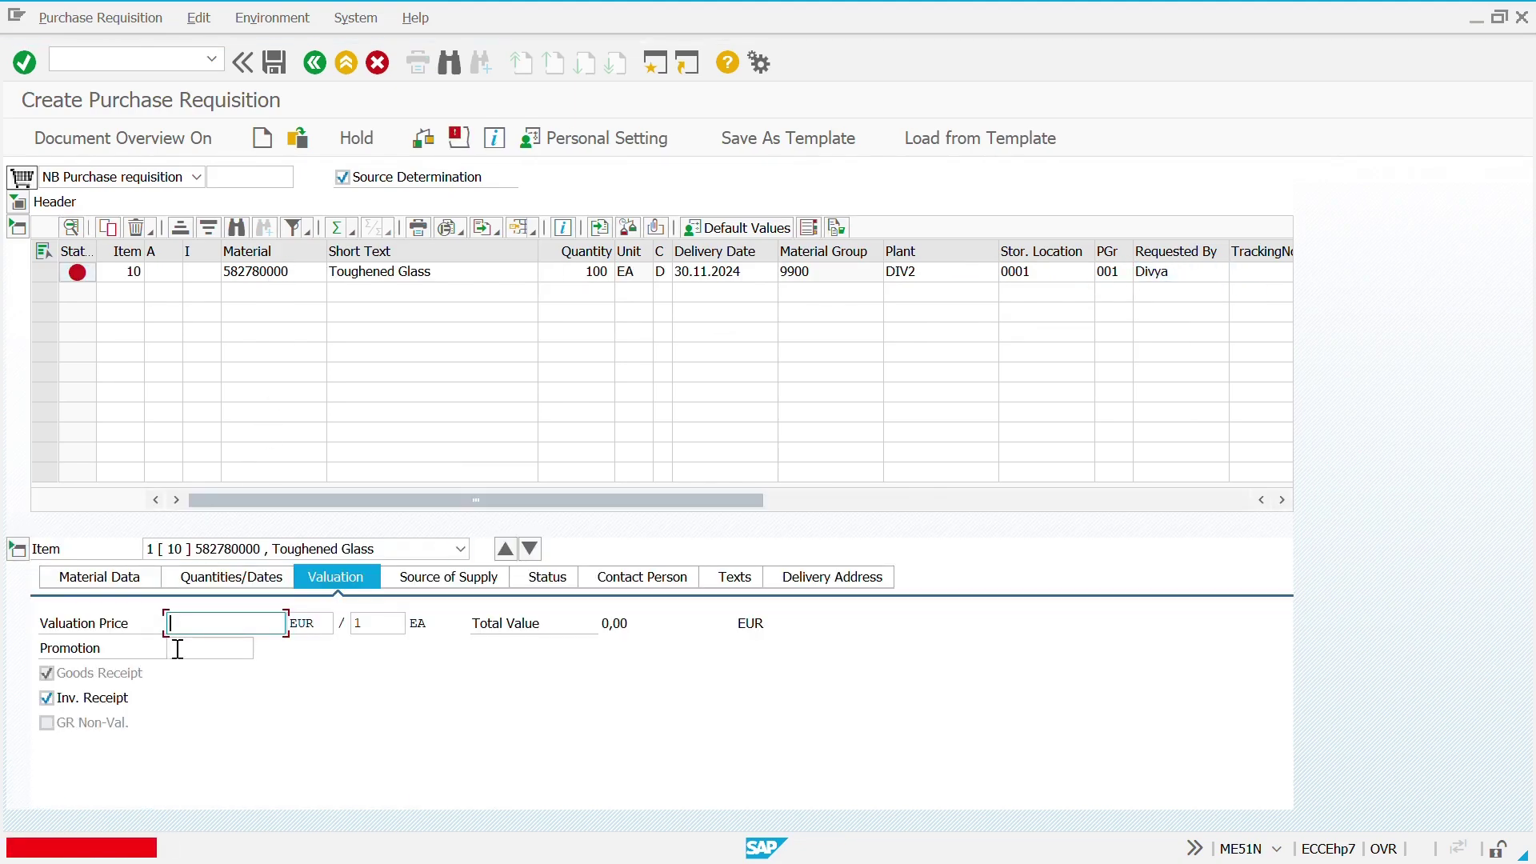
# Set the item's valuation price to 1.000,00 EUR, review its release strategy, and save the requisition
pyautogui.press('Down')
pyautogui.press('Return')
pyautogui.press('Return')
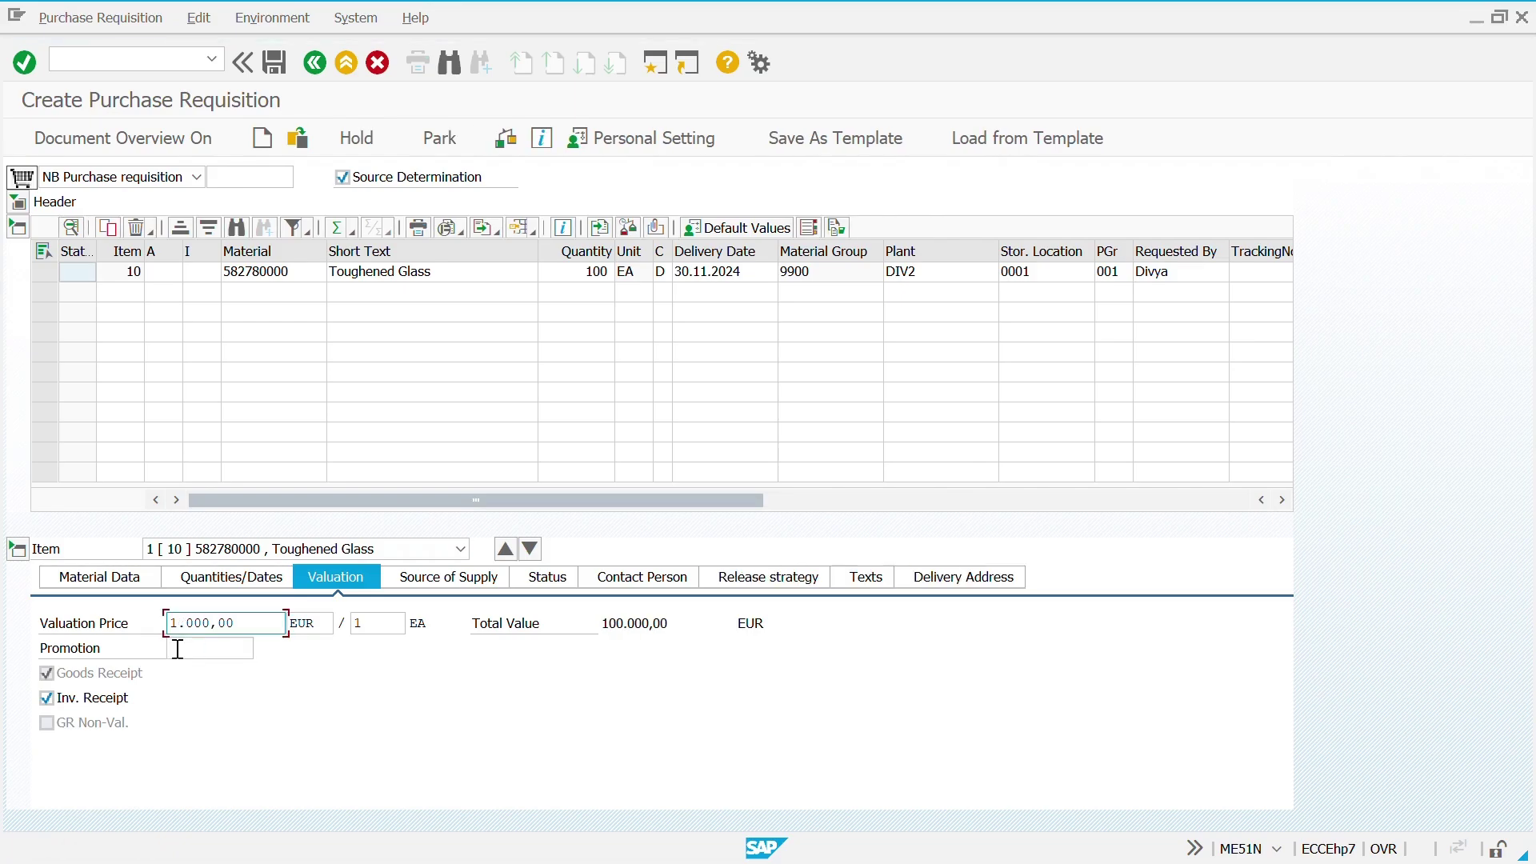
pyautogui.click(766, 576)
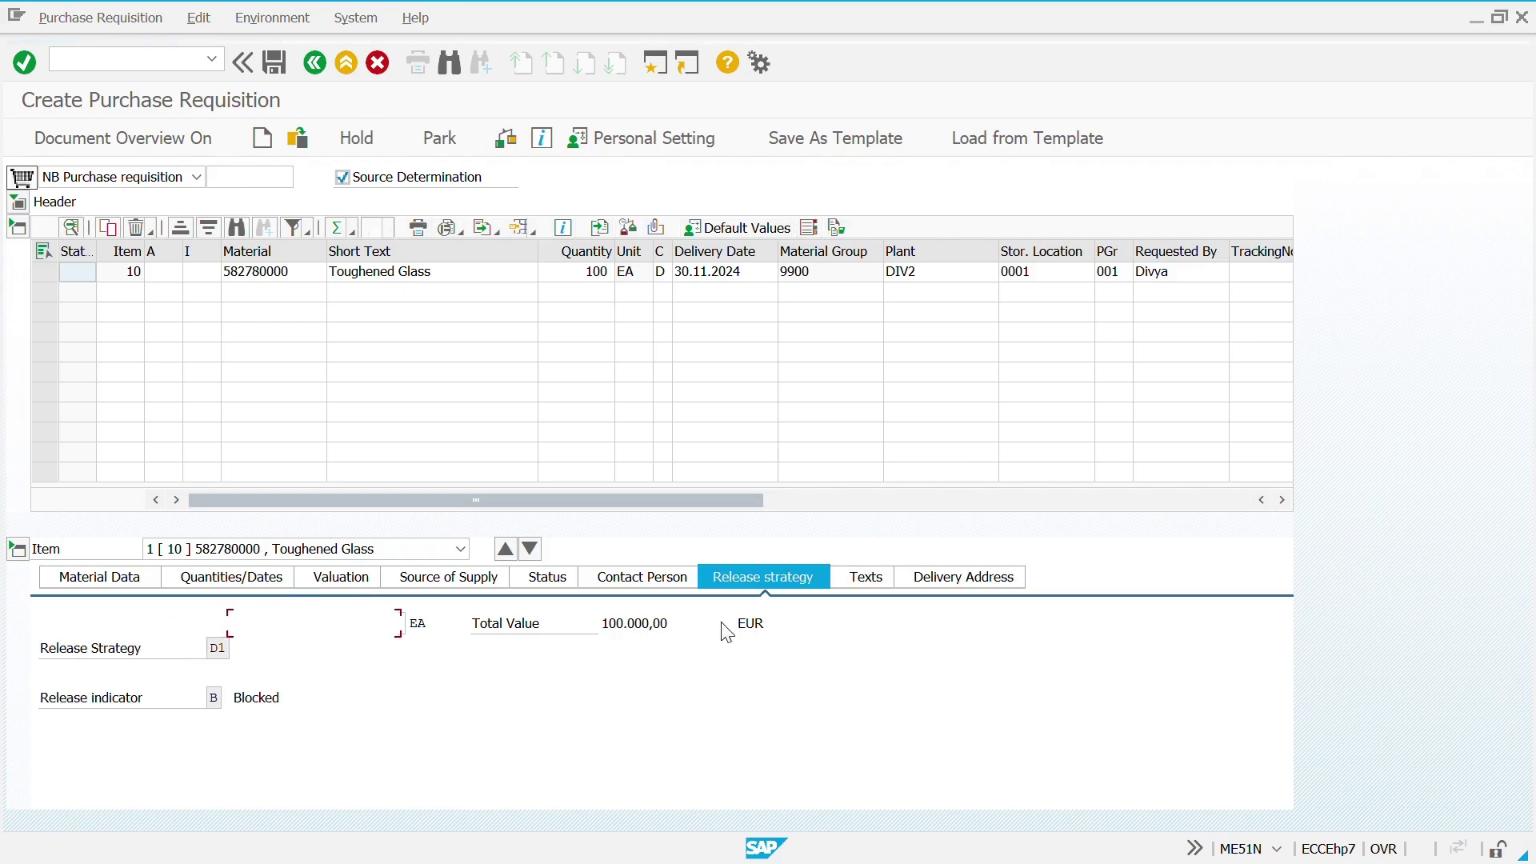
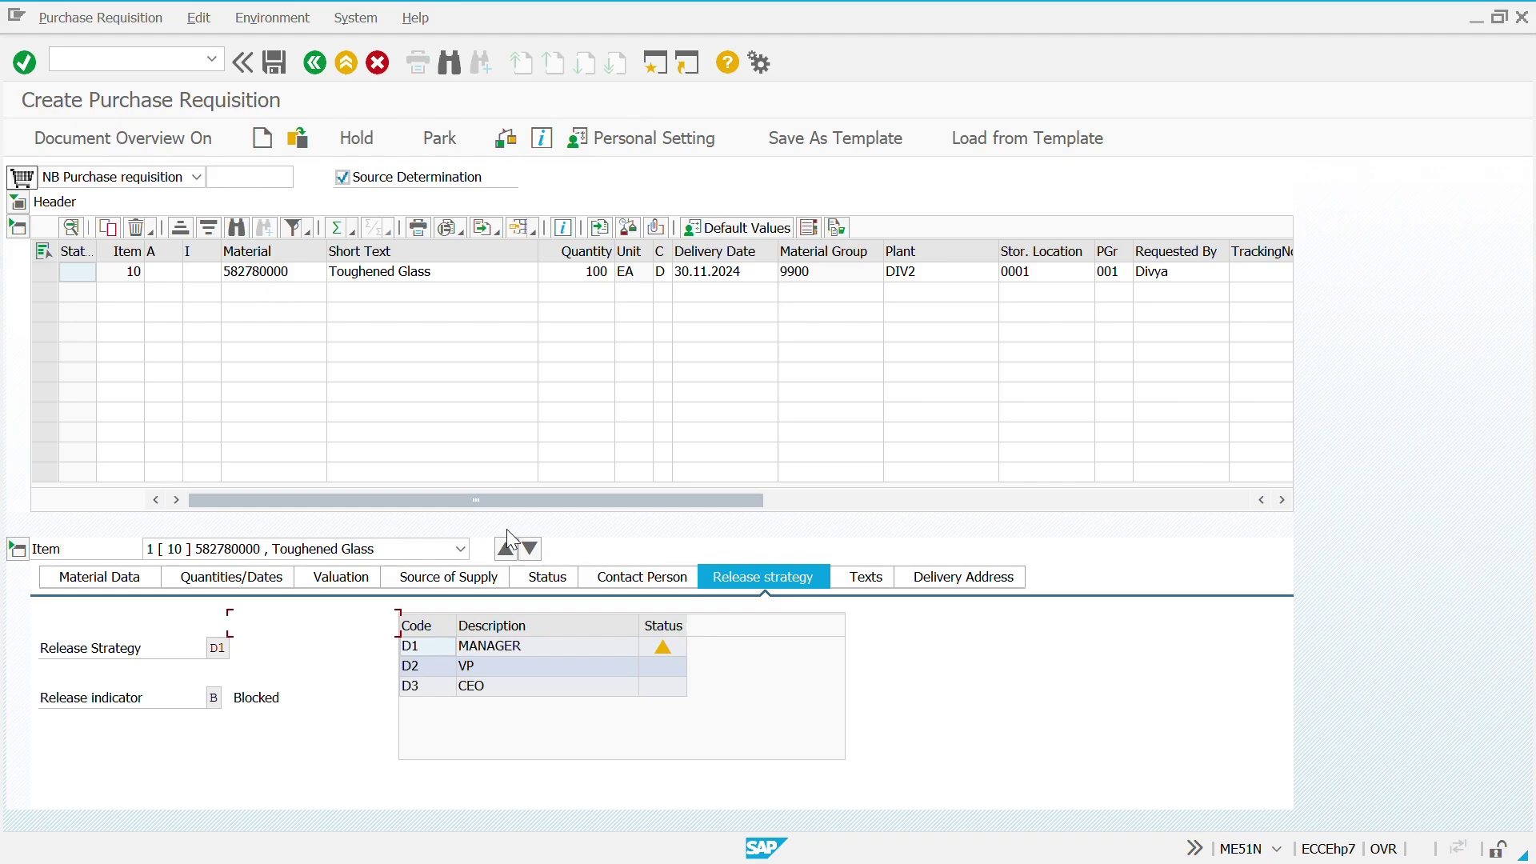
pyautogui.hotkey('ctrl', 's')
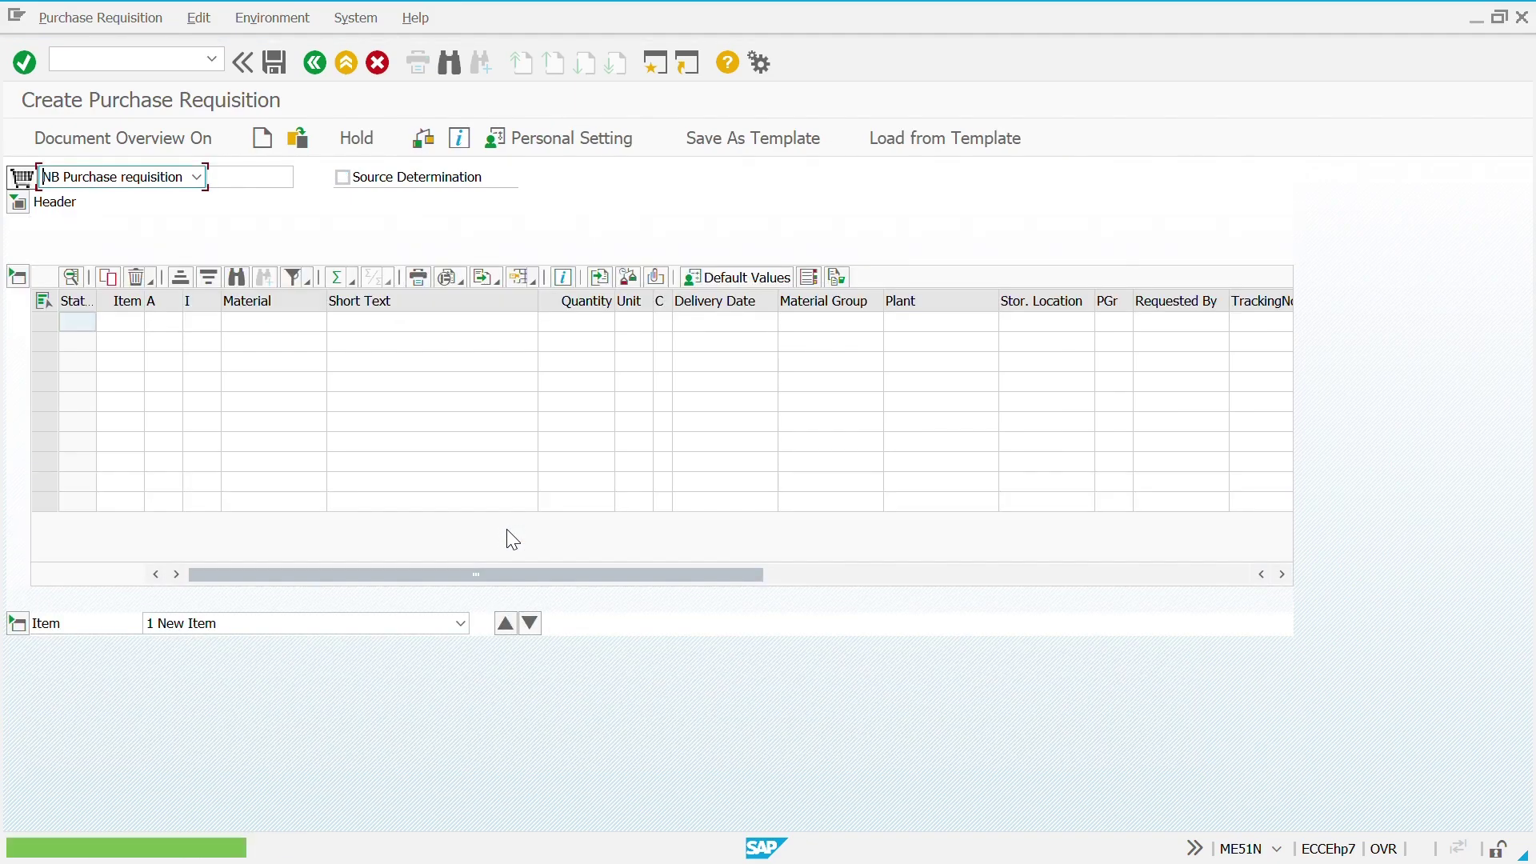
# Open the saved requisition with transaction ME52N and check the release code statuses of its release strategy
pyautogui.press('F3')
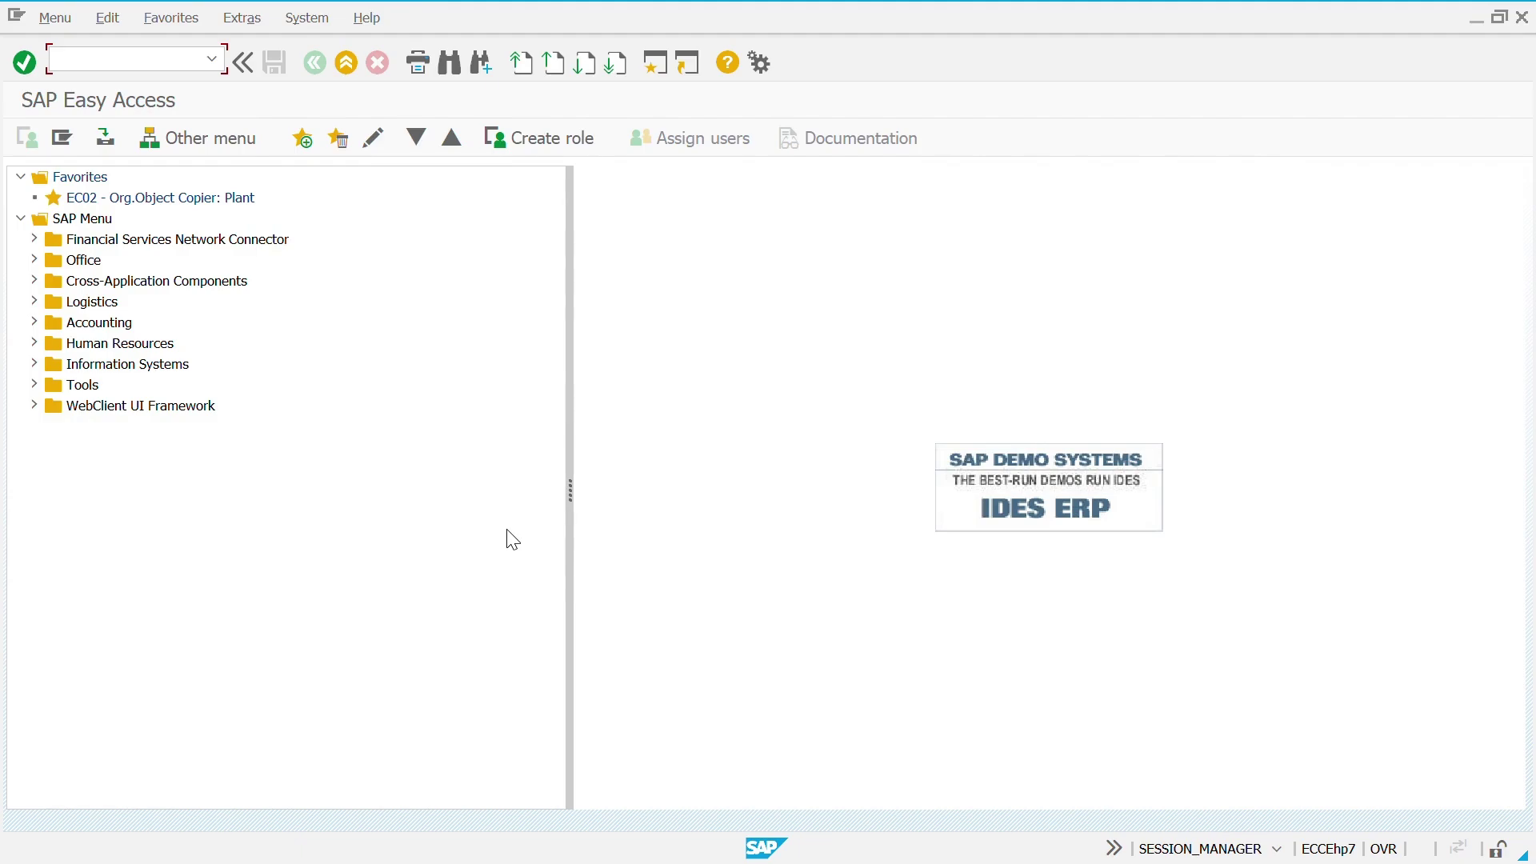
pyautogui.write('me52n')
pyautogui.press('Return')
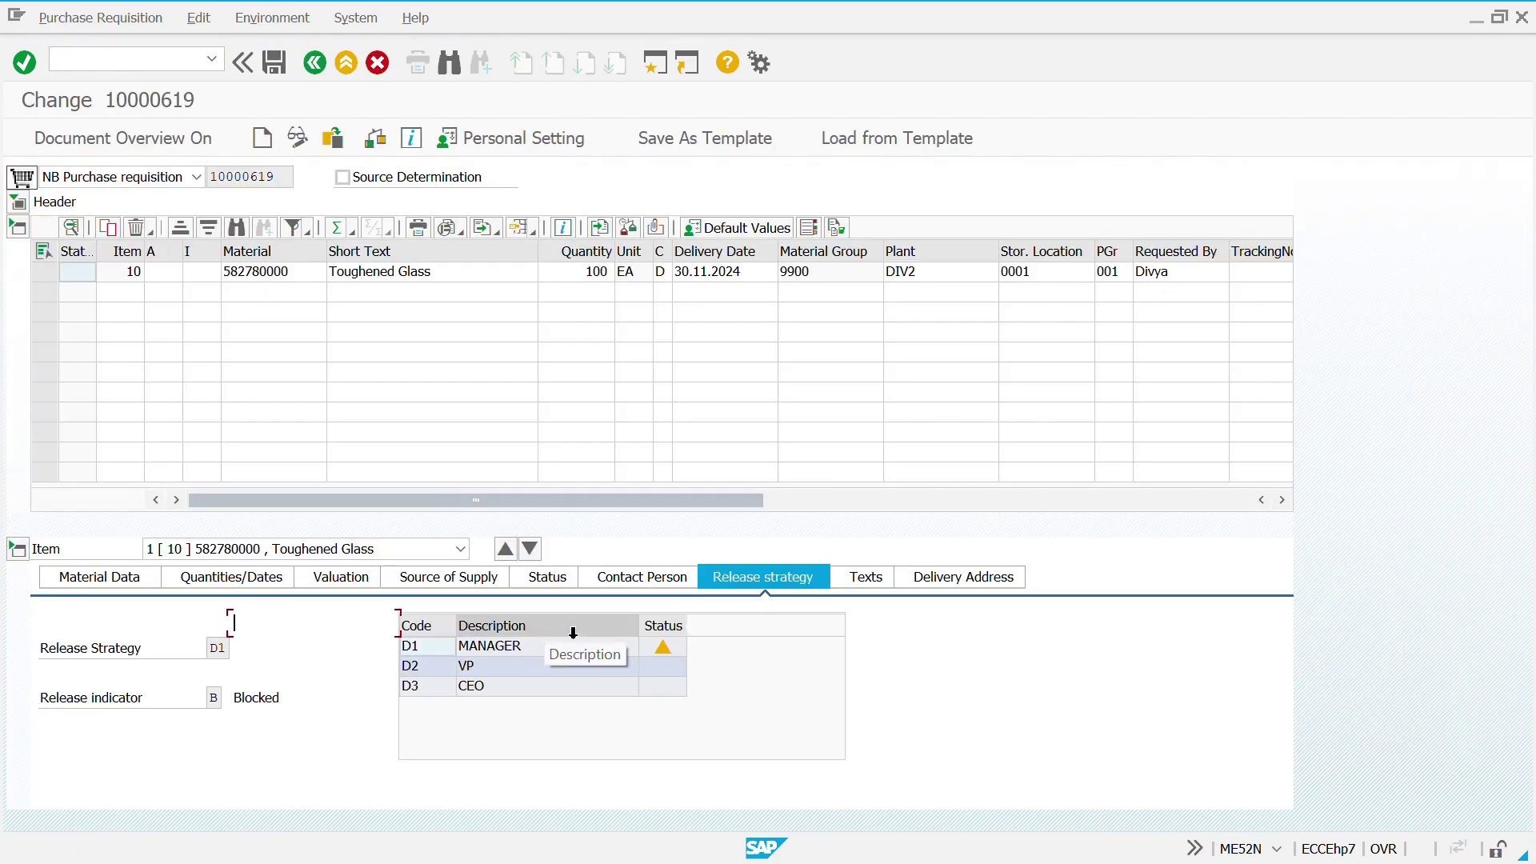
pyautogui.click(678, 646)
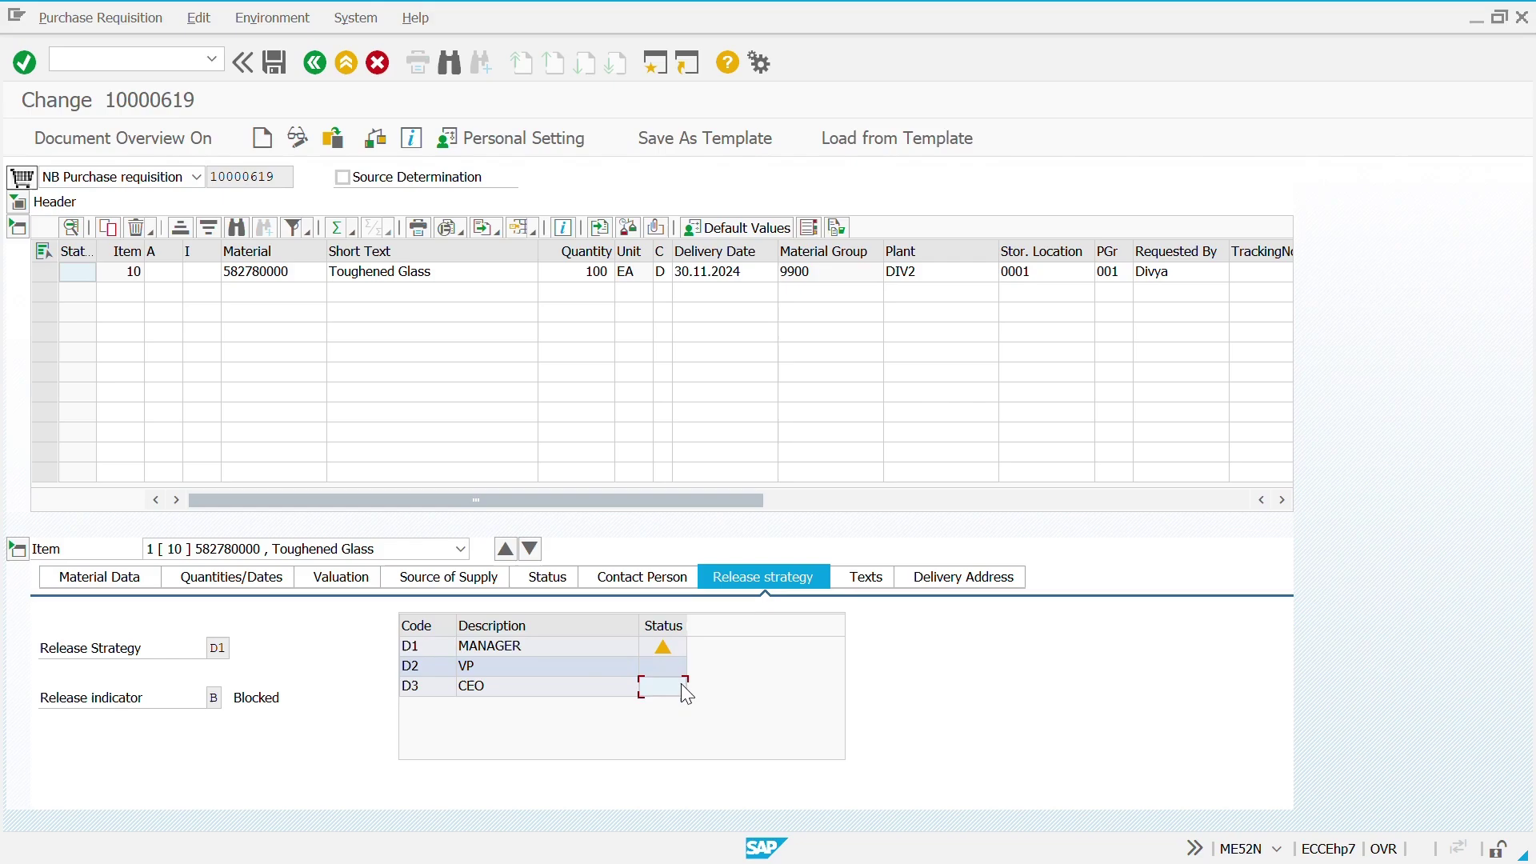
pyautogui.press('F3')
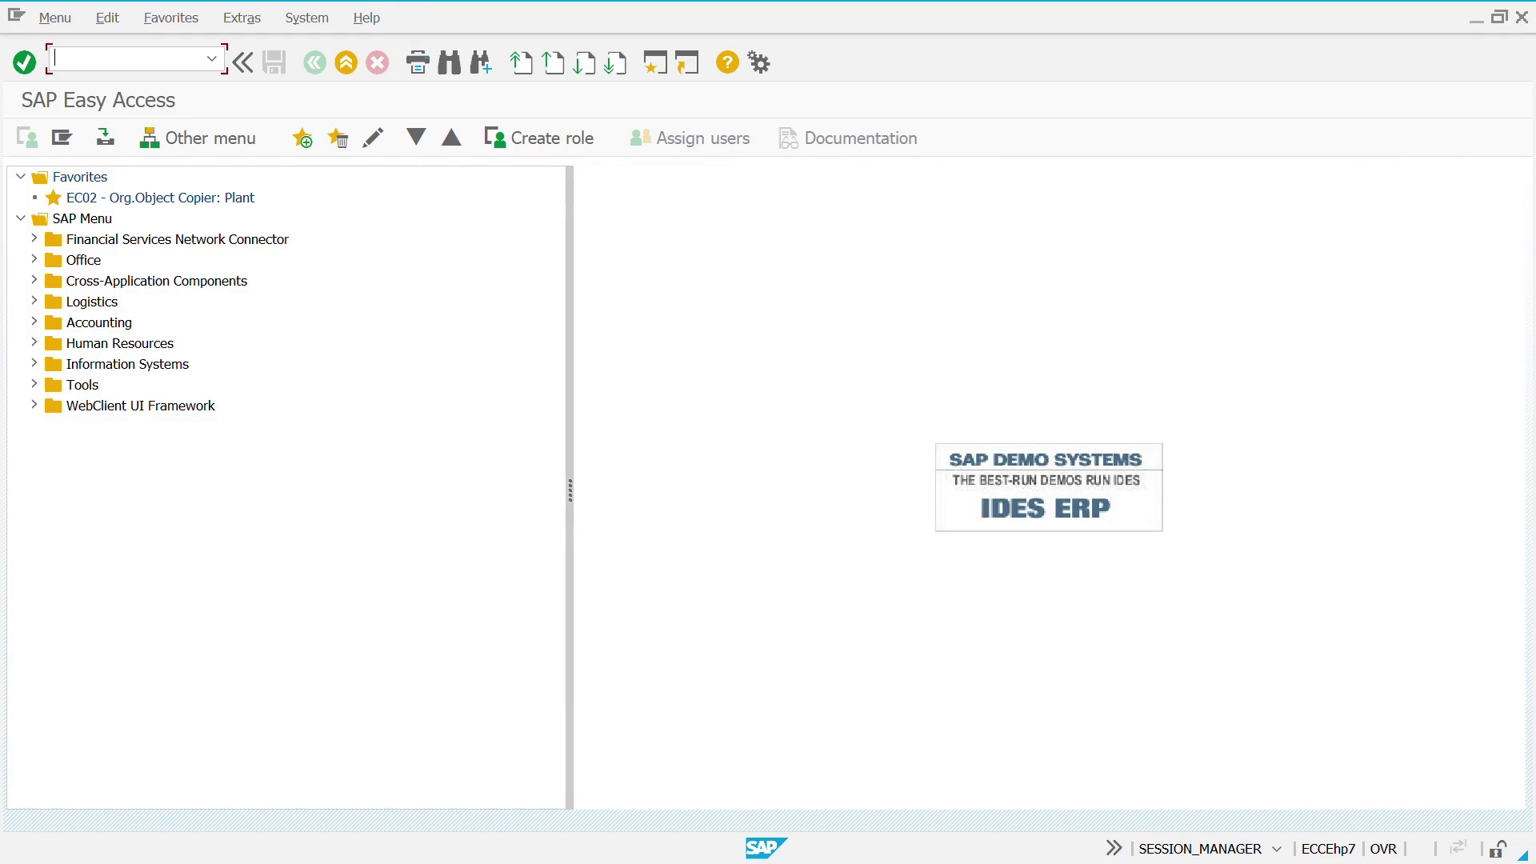
# Open the requisition with transaction ME54N and inspect which release codes can be released individually
pyautogui.write('me54n')
pyautogui.press('Return')
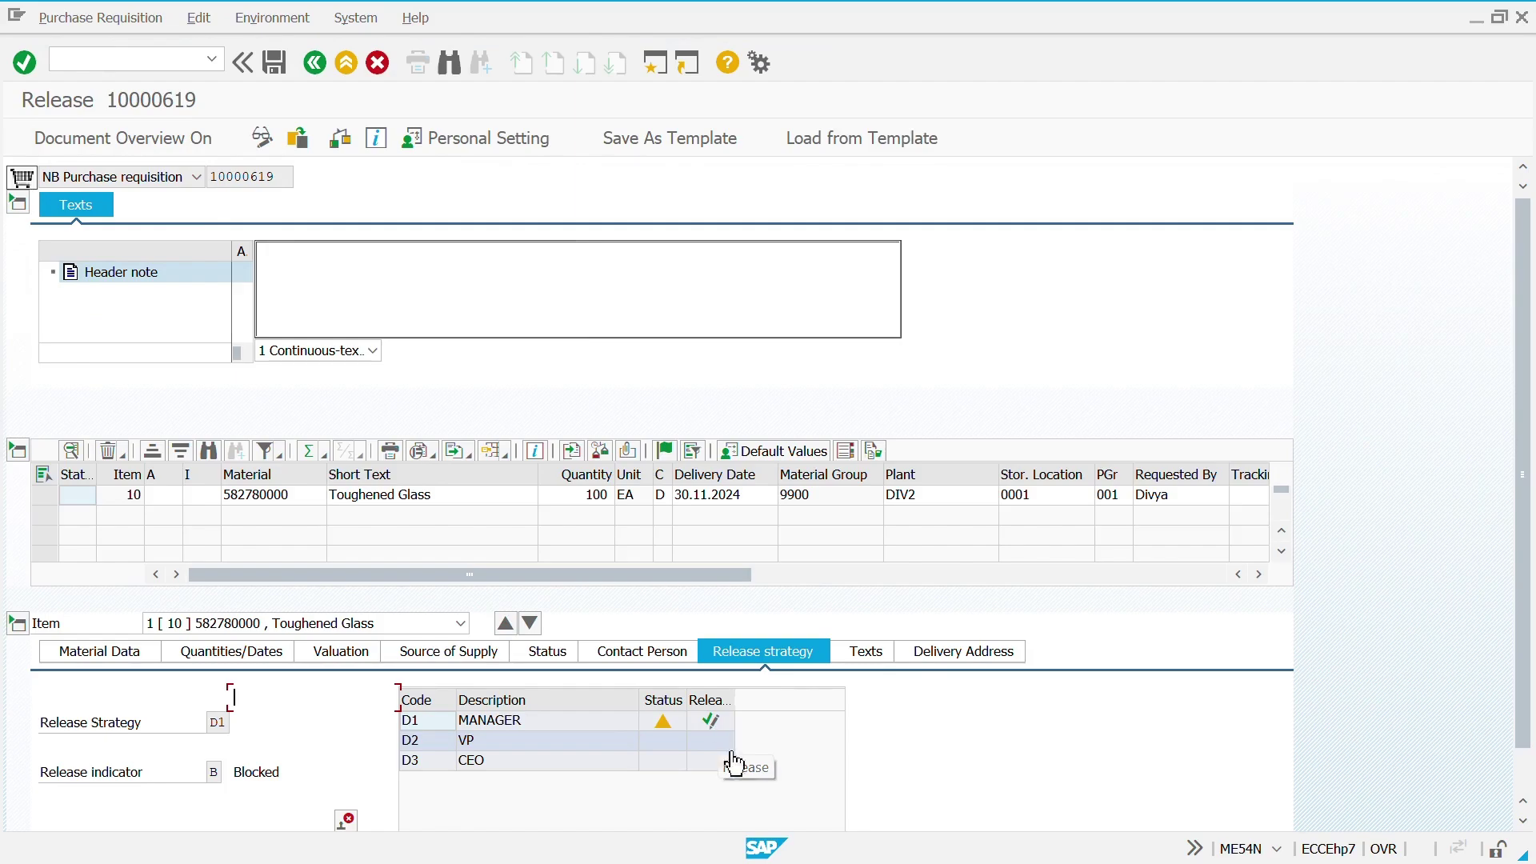
pyautogui.press('F3')
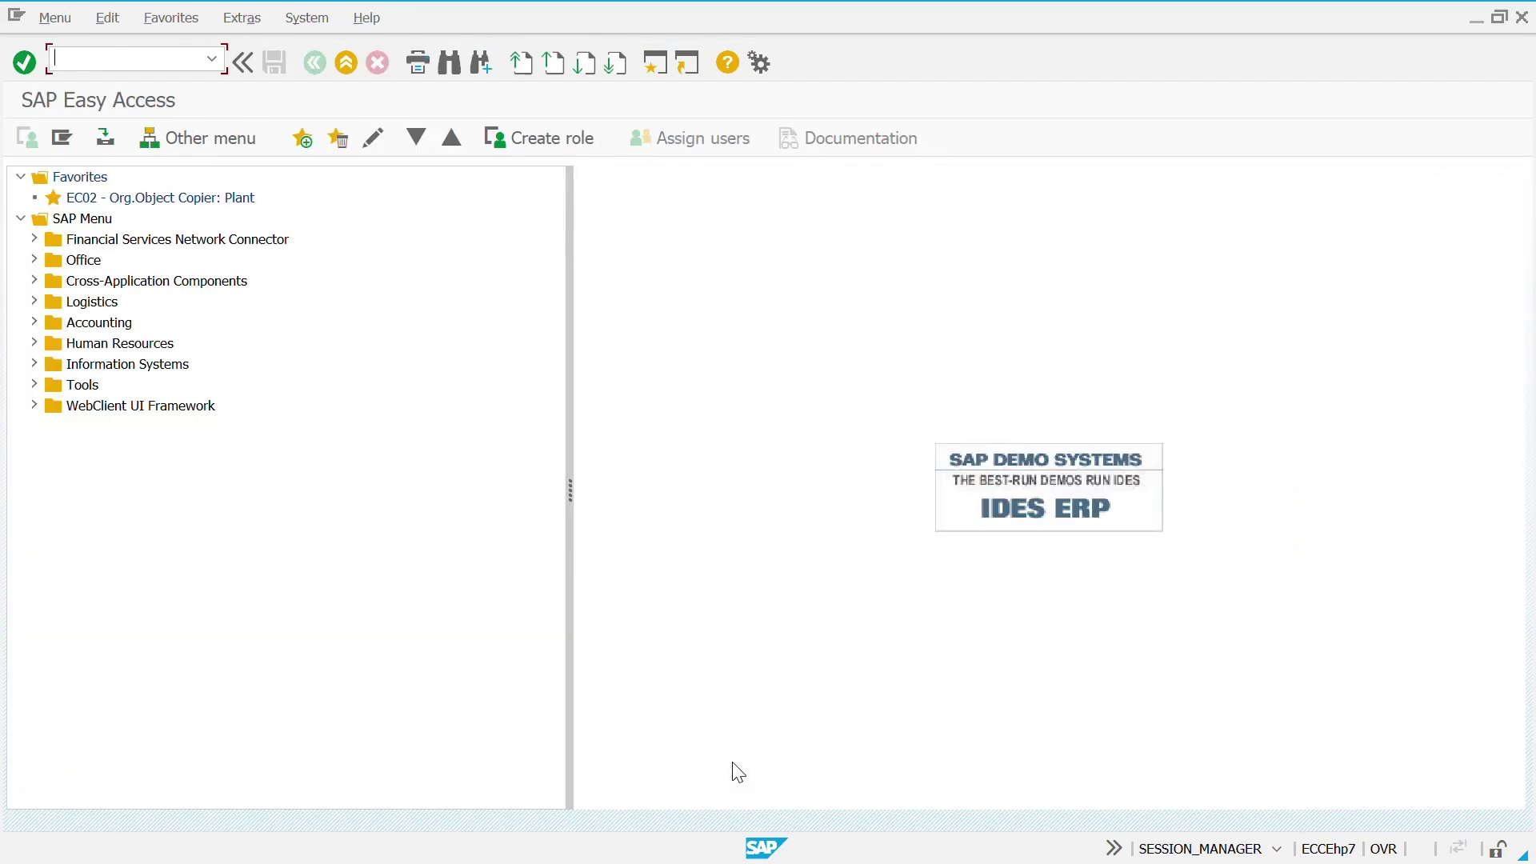
# Start the collective release of purchase requisitions with transaction ME55 and go to the Purchase Requisition selection
pyautogui.write('me55')
pyautogui.press('Return')
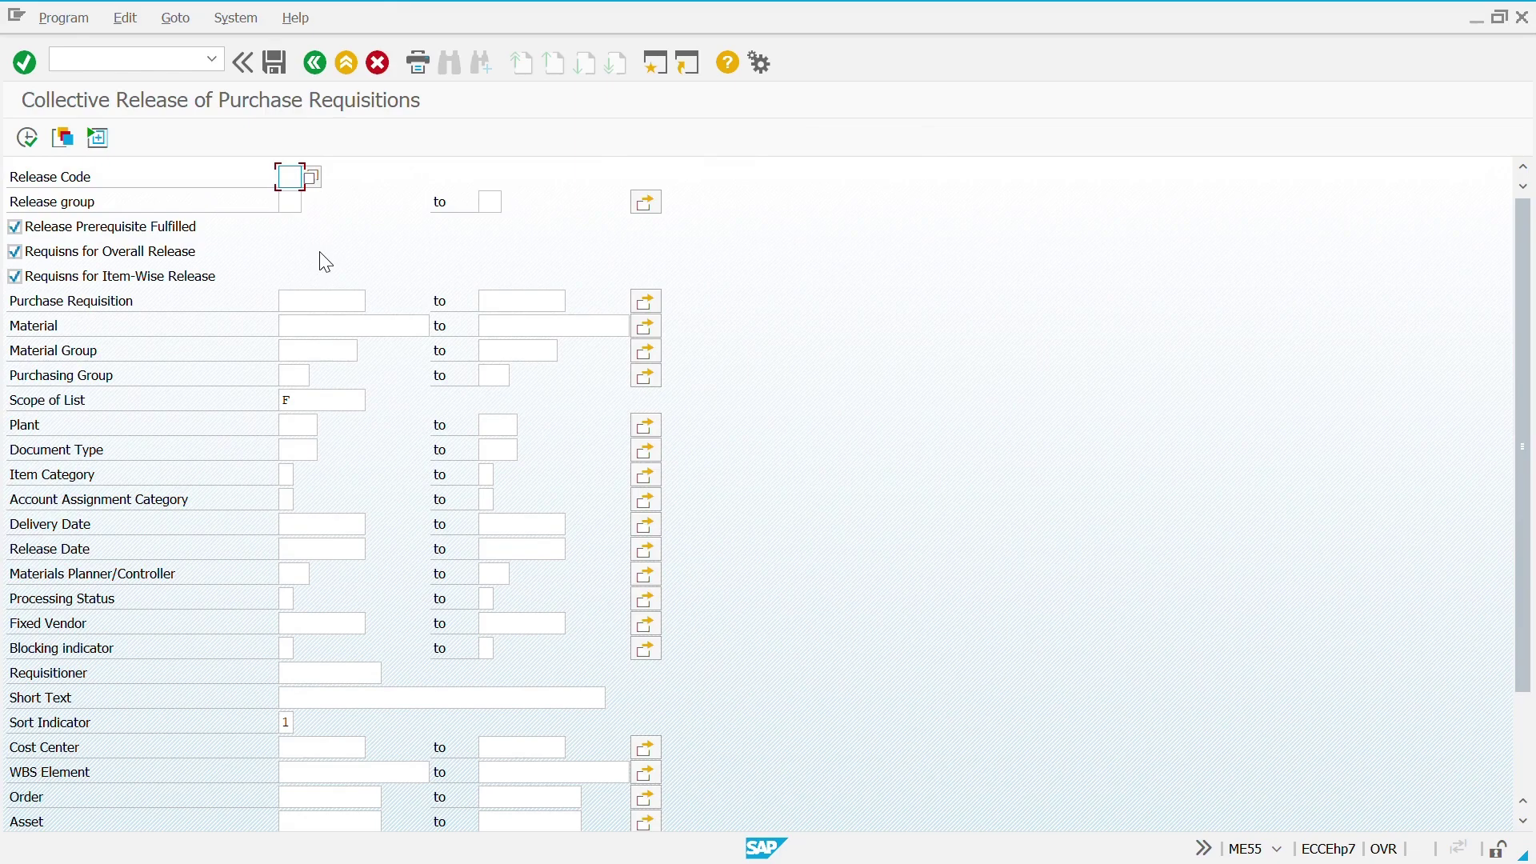
pyautogui.click(339, 300)
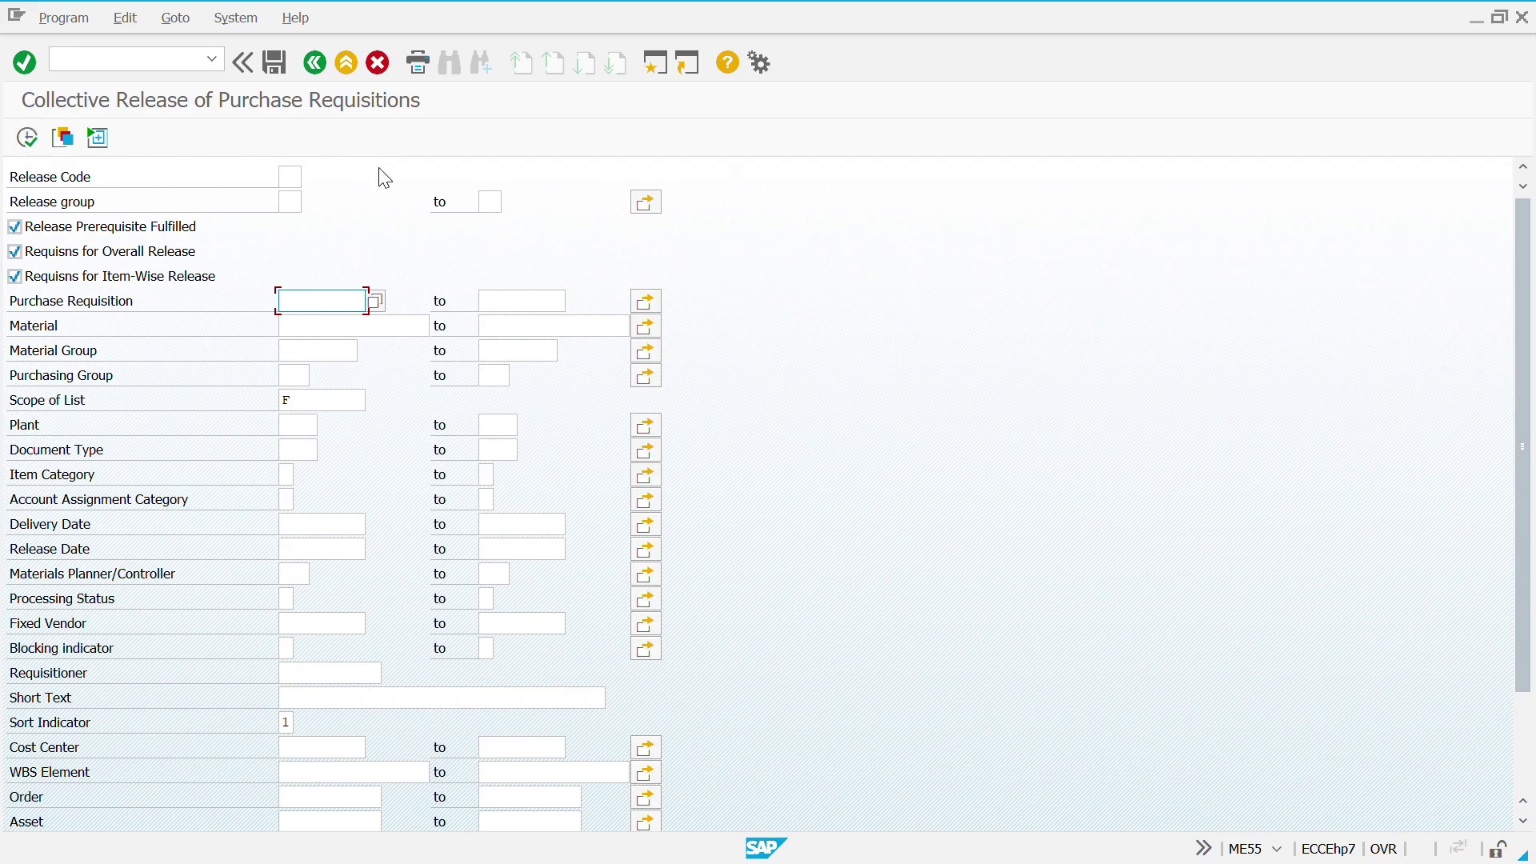
# Switch to the other session, leave its open requisition without saving, and open ME54N Individual Release there
pyautogui.hotkey('alt', 'Tab')
pyautogui.hotkey('alt', 'Tab')
pyautogui.press('F3')
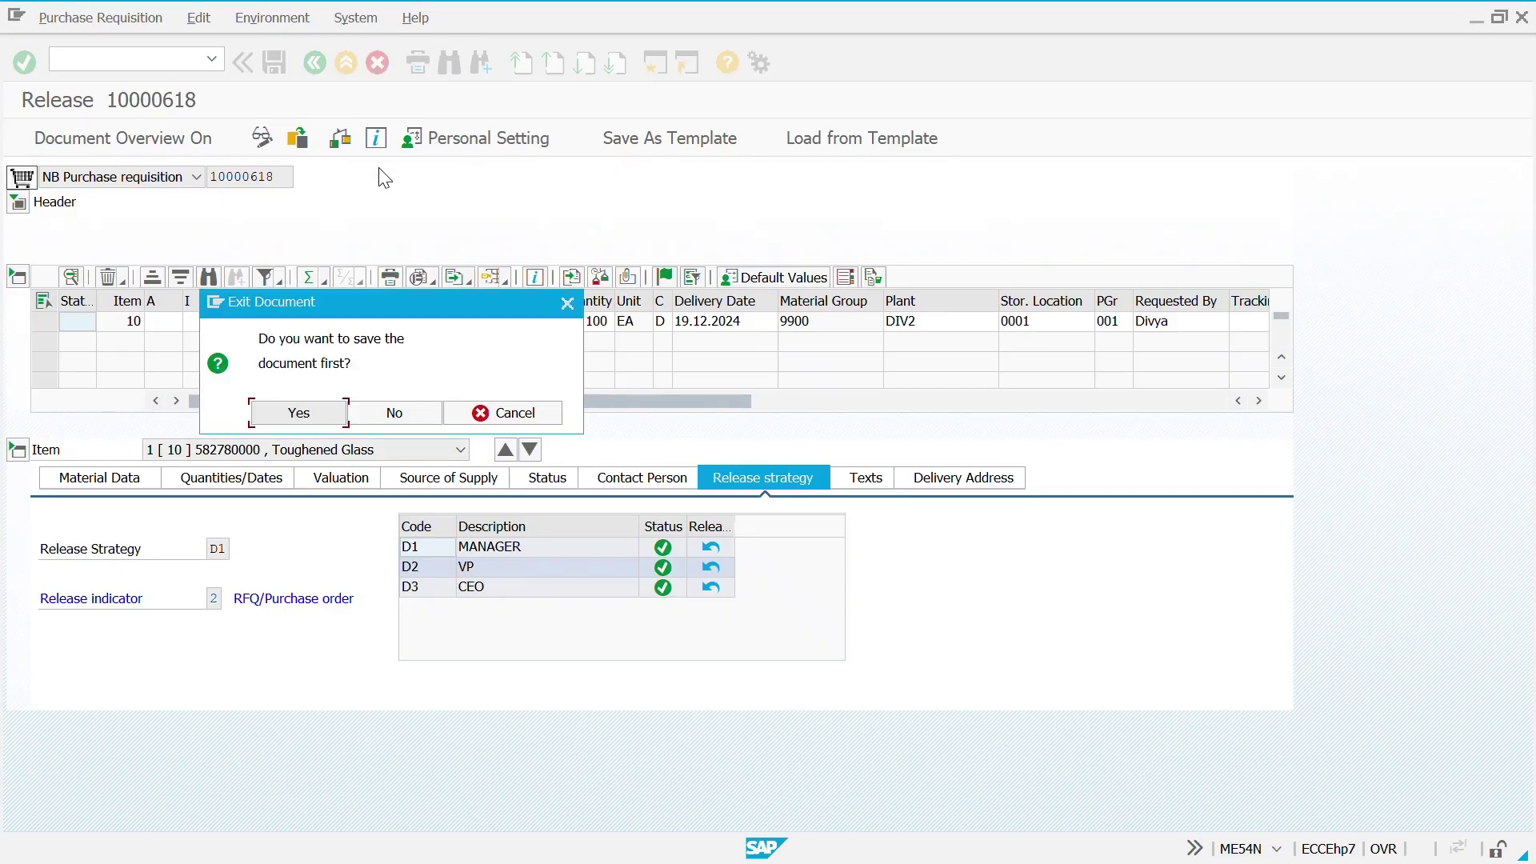
pyautogui.press('Tab')
pyautogui.press('Return')
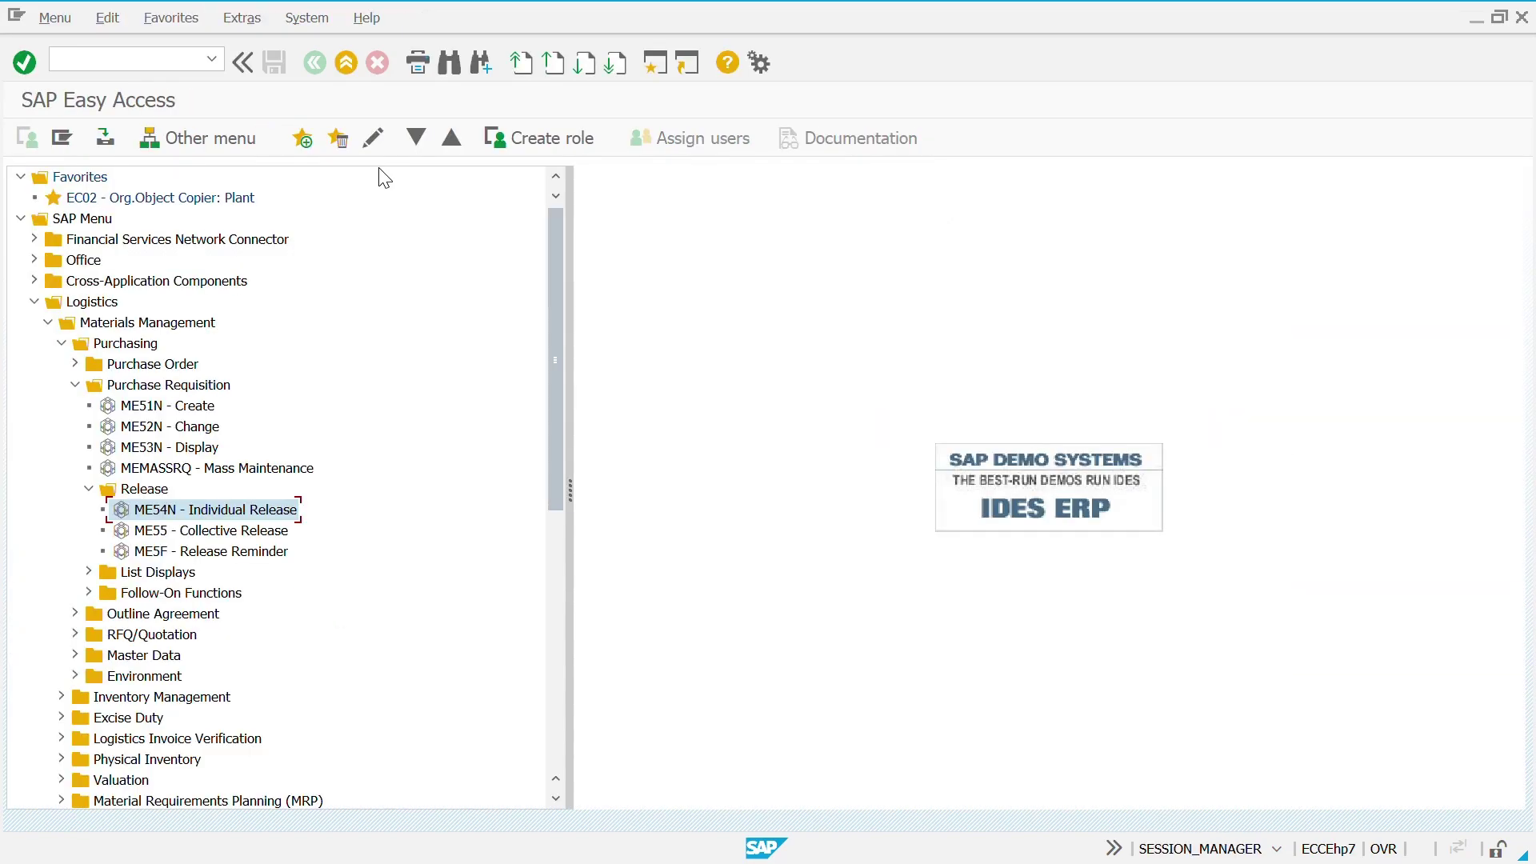
pyautogui.doubleClick(199, 512)
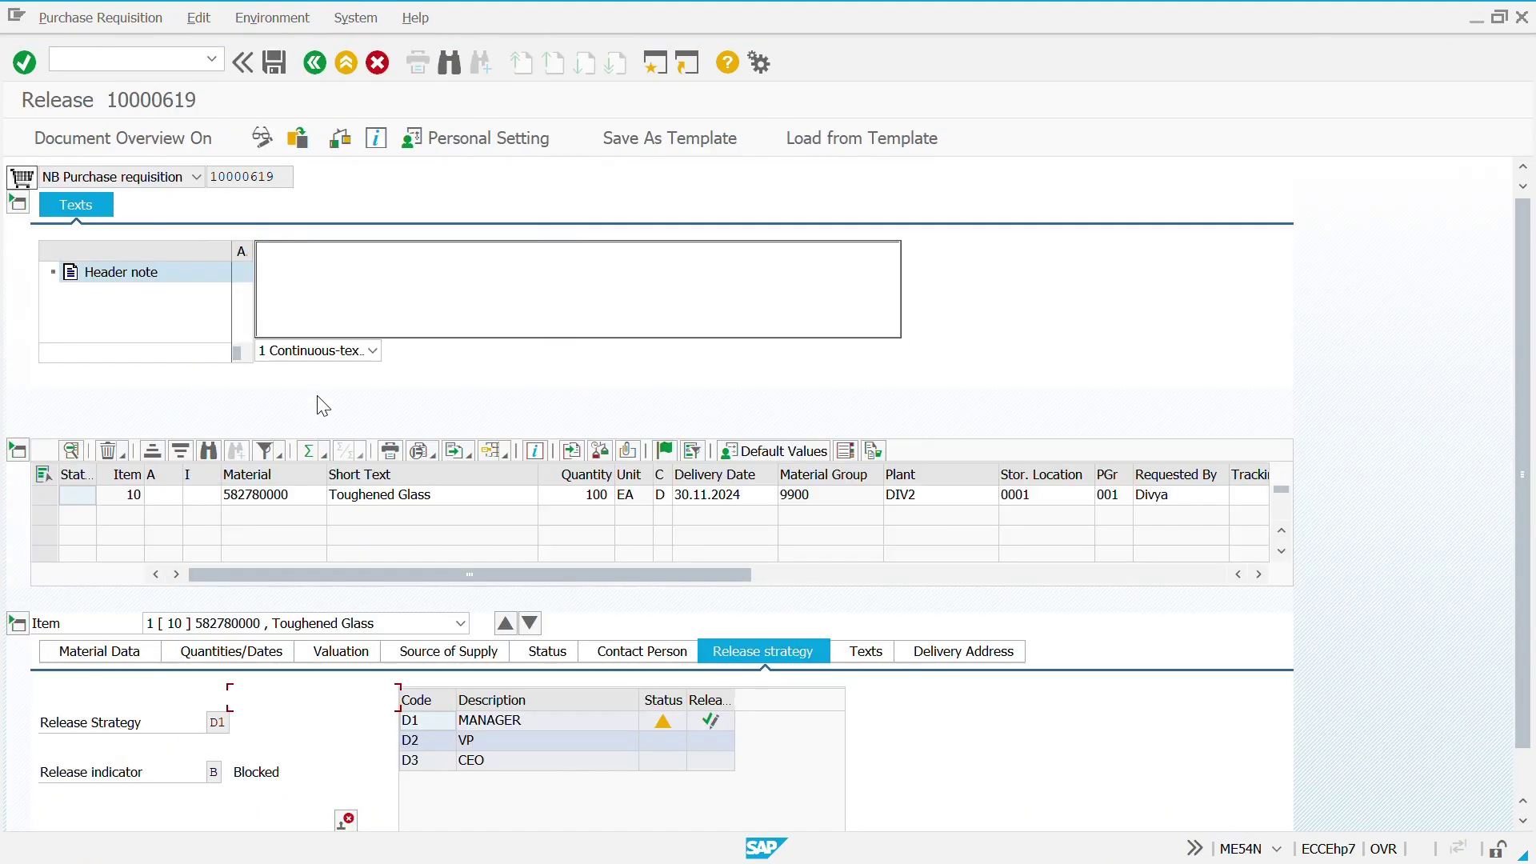
# Copy the new requisition's number and enter it as the Purchase Requisition in the ME55 collective release selection
pyautogui.doubleClick(257, 175)
pyautogui.hotkey('ctrl', 'c')
pyautogui.press('F3')
pyautogui.press('Down')
pyautogui.press('Return')
pyautogui.hotkey('ctrl', 'v')
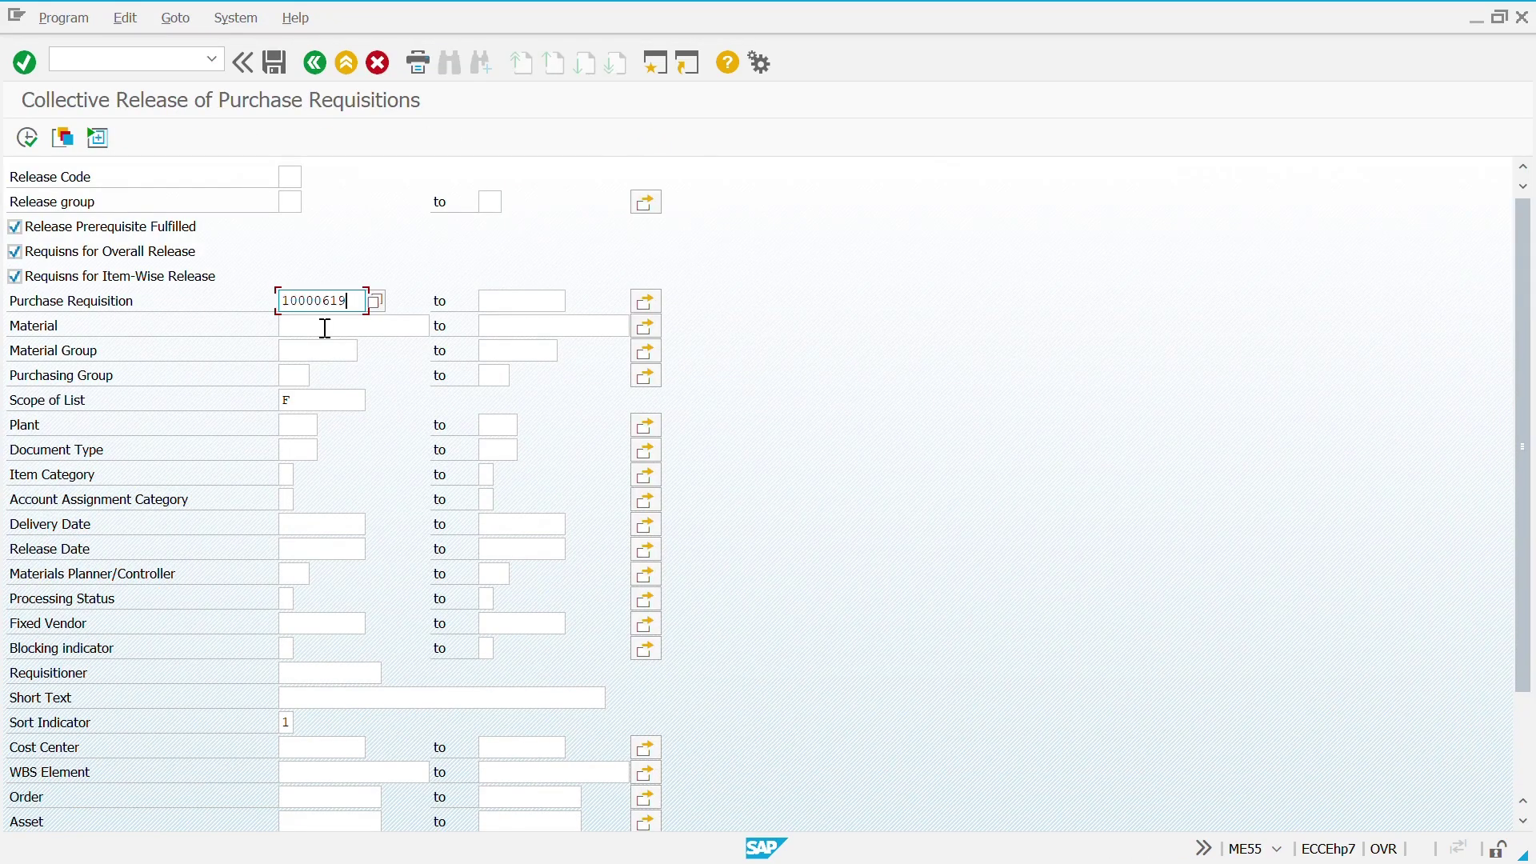
# Run the collective release selection, select the Toughened Glass item, and view its release strategy with Simulate release
pyautogui.press('F8')
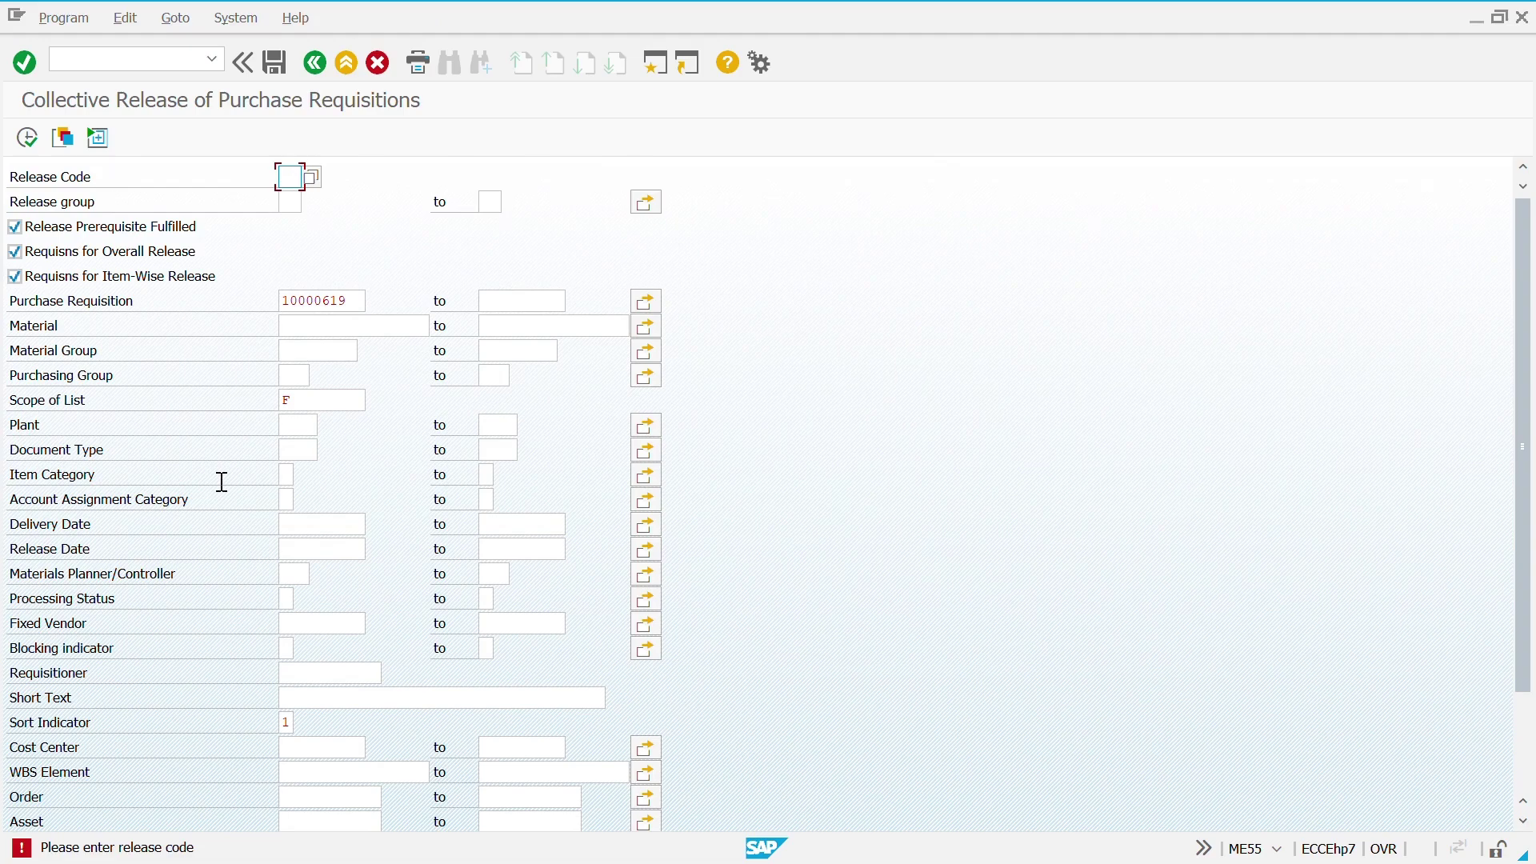
pyautogui.press('F8')
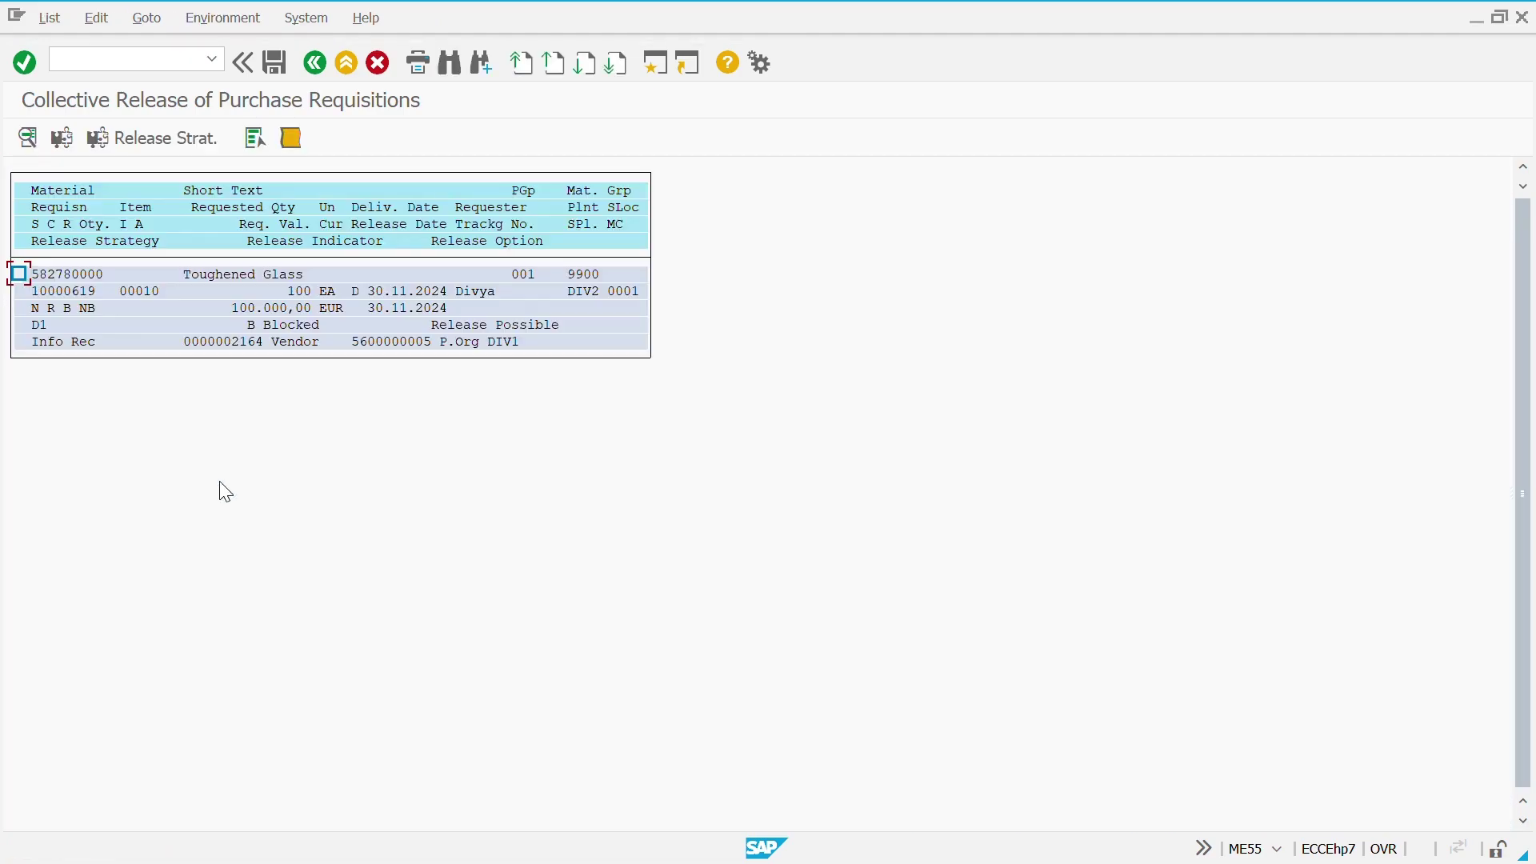
pyautogui.click(19, 274)
pyautogui.click(188, 149)
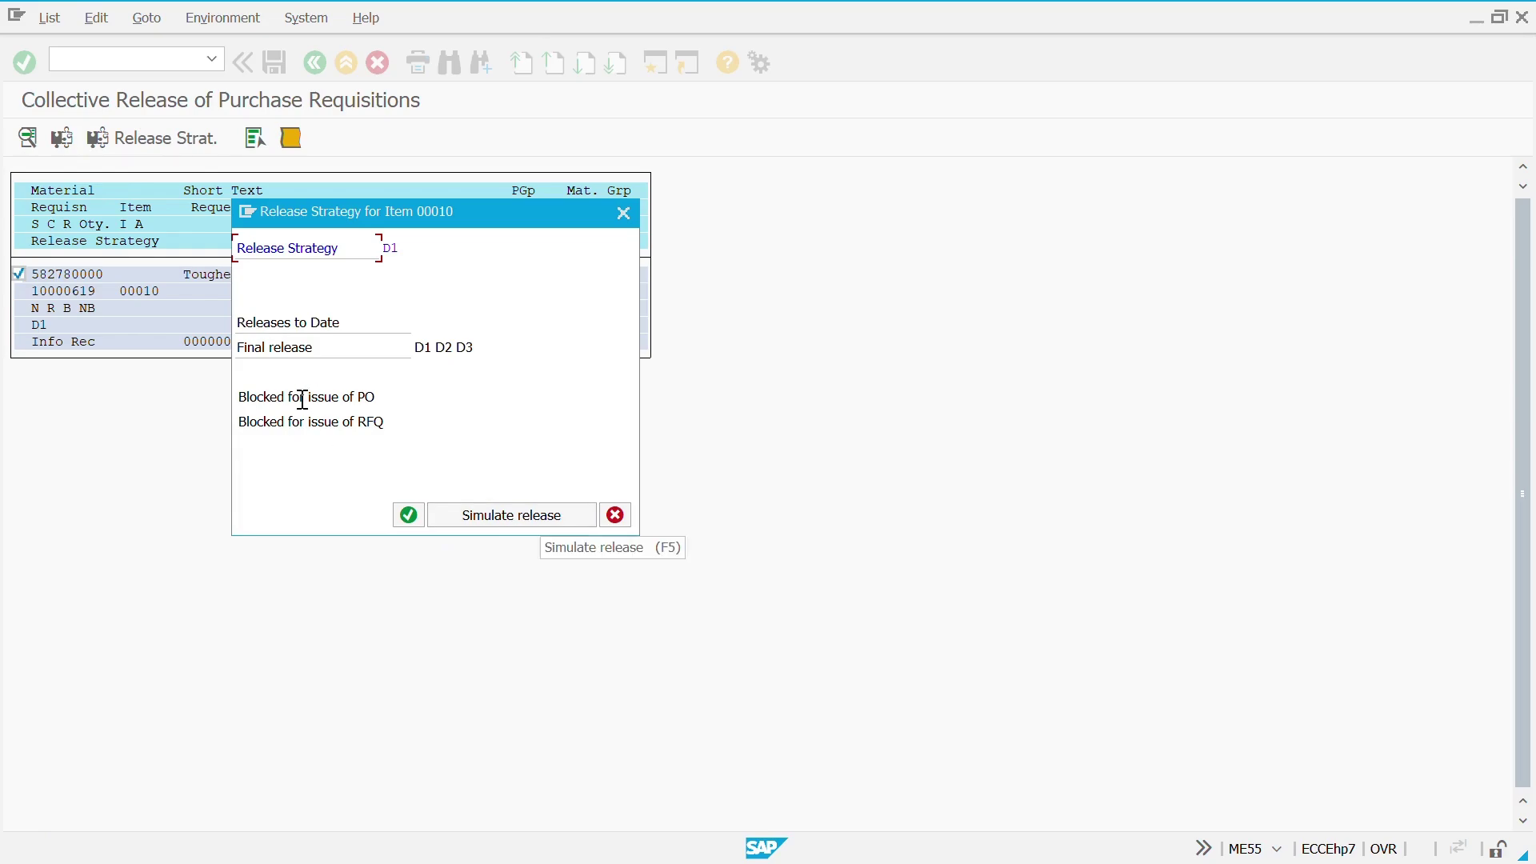
pyautogui.click(494, 516)
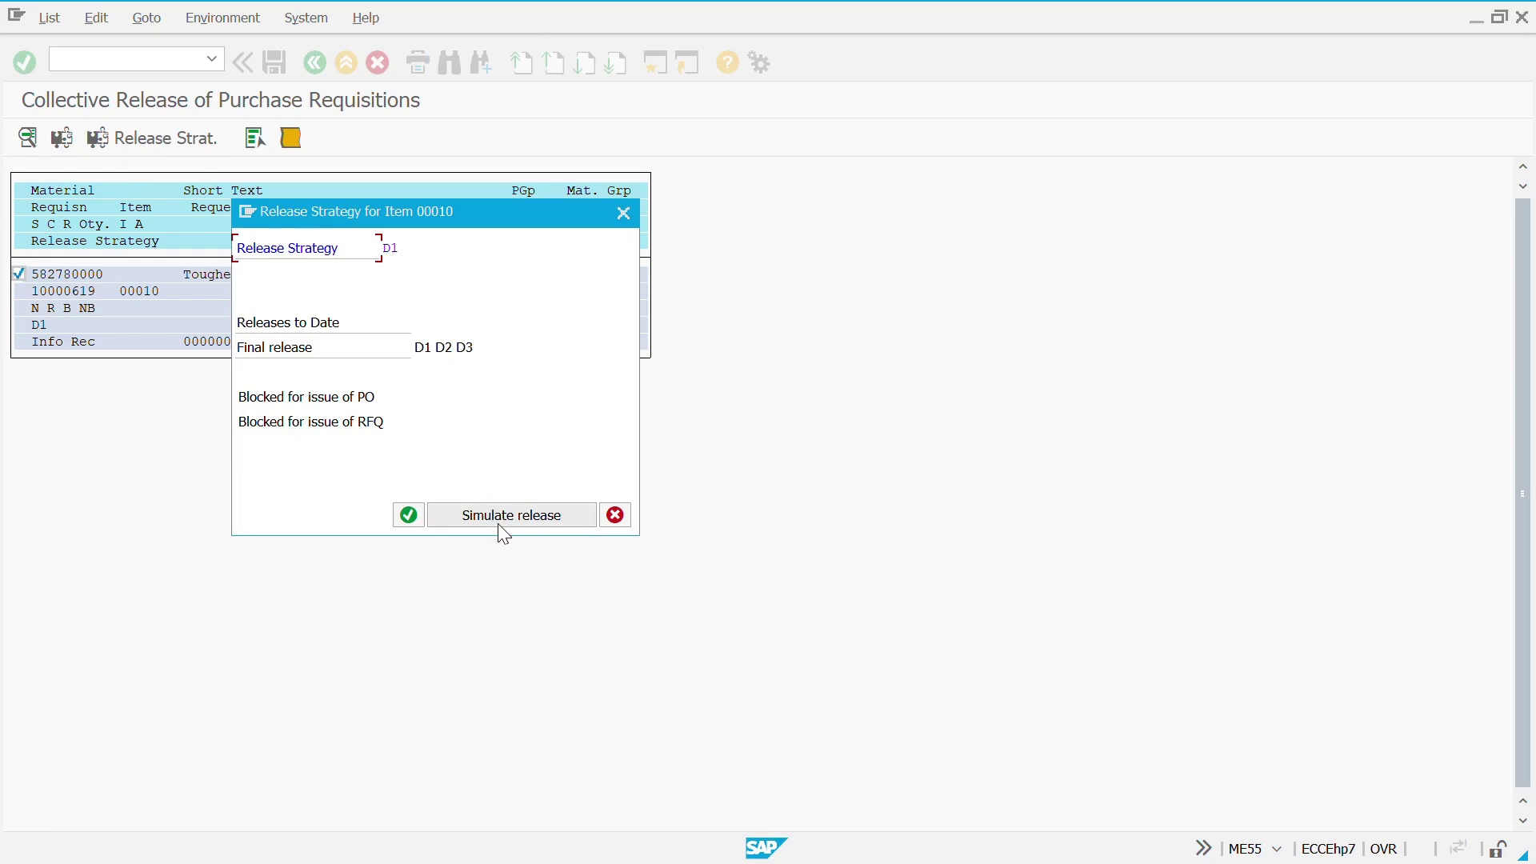
# Examine the item's detailed data, display its requisition from the collective release list, and return to SAP Easy Access
pyautogui.click(64, 142)
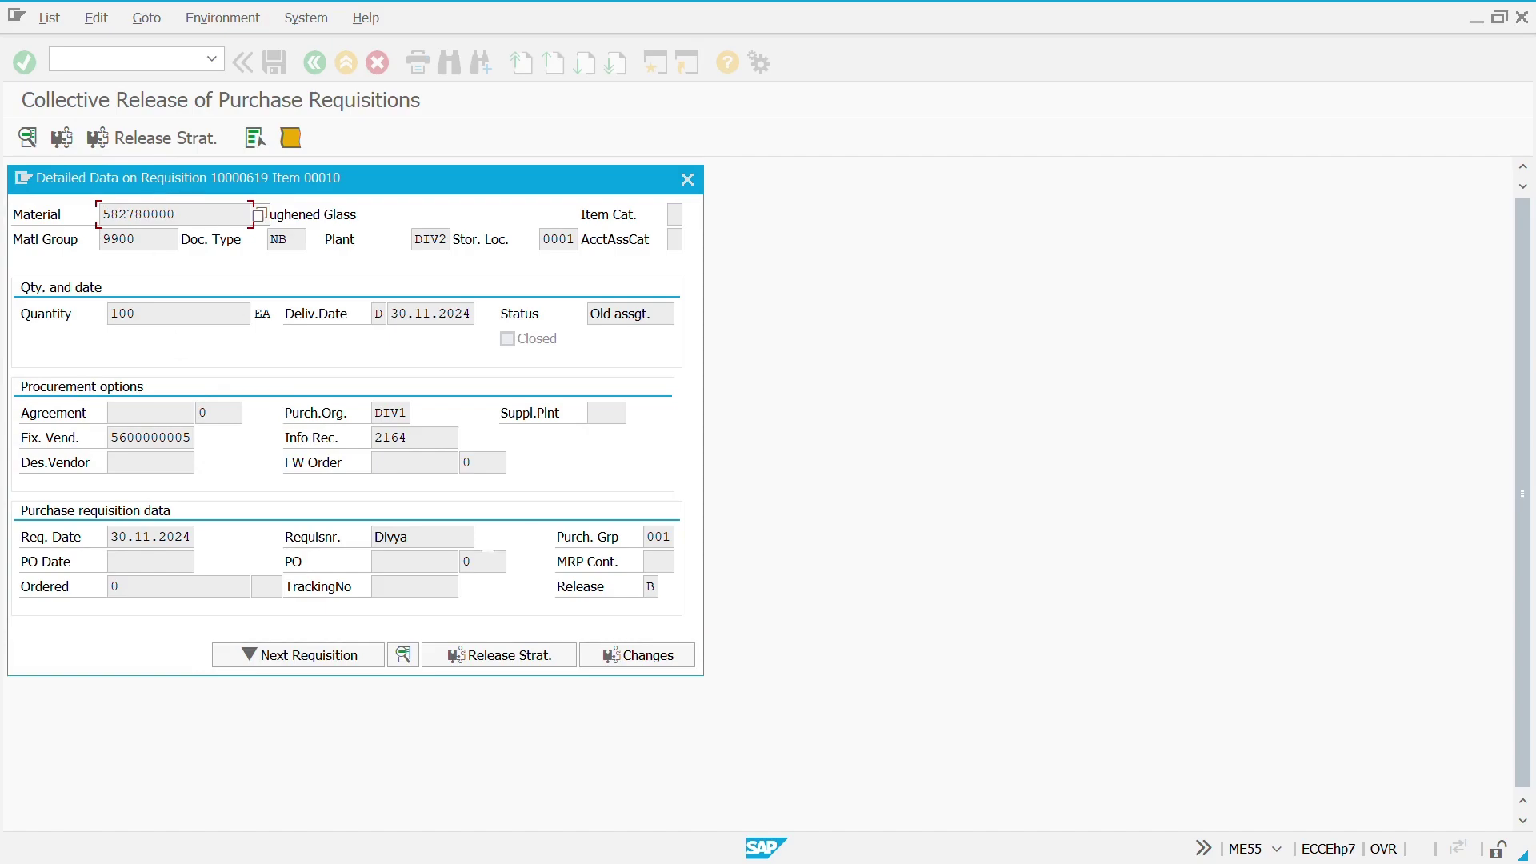
pyautogui.press('Escape')
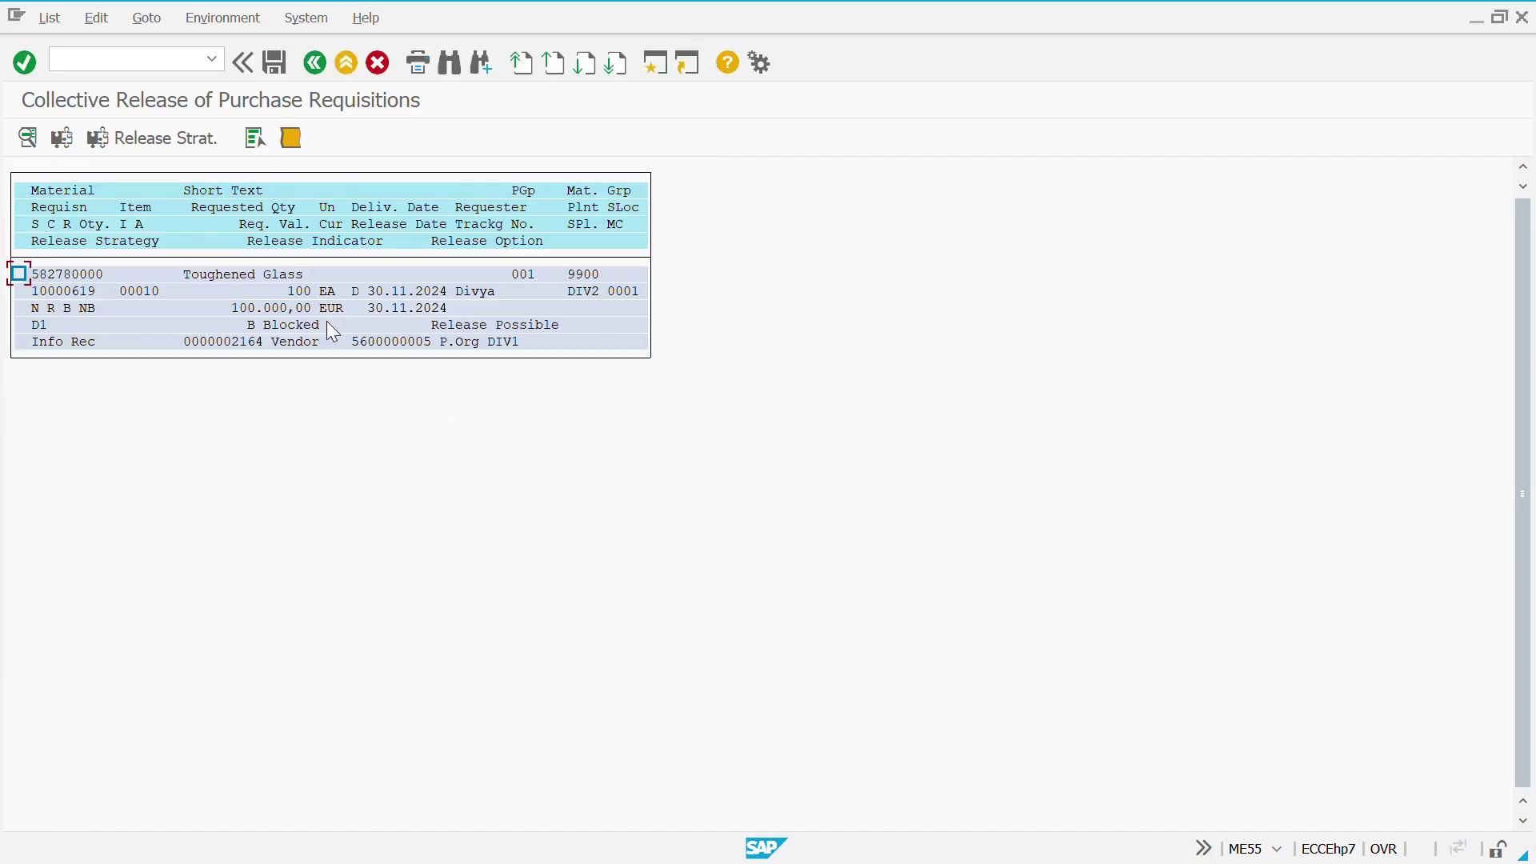
pyautogui.click(30, 139)
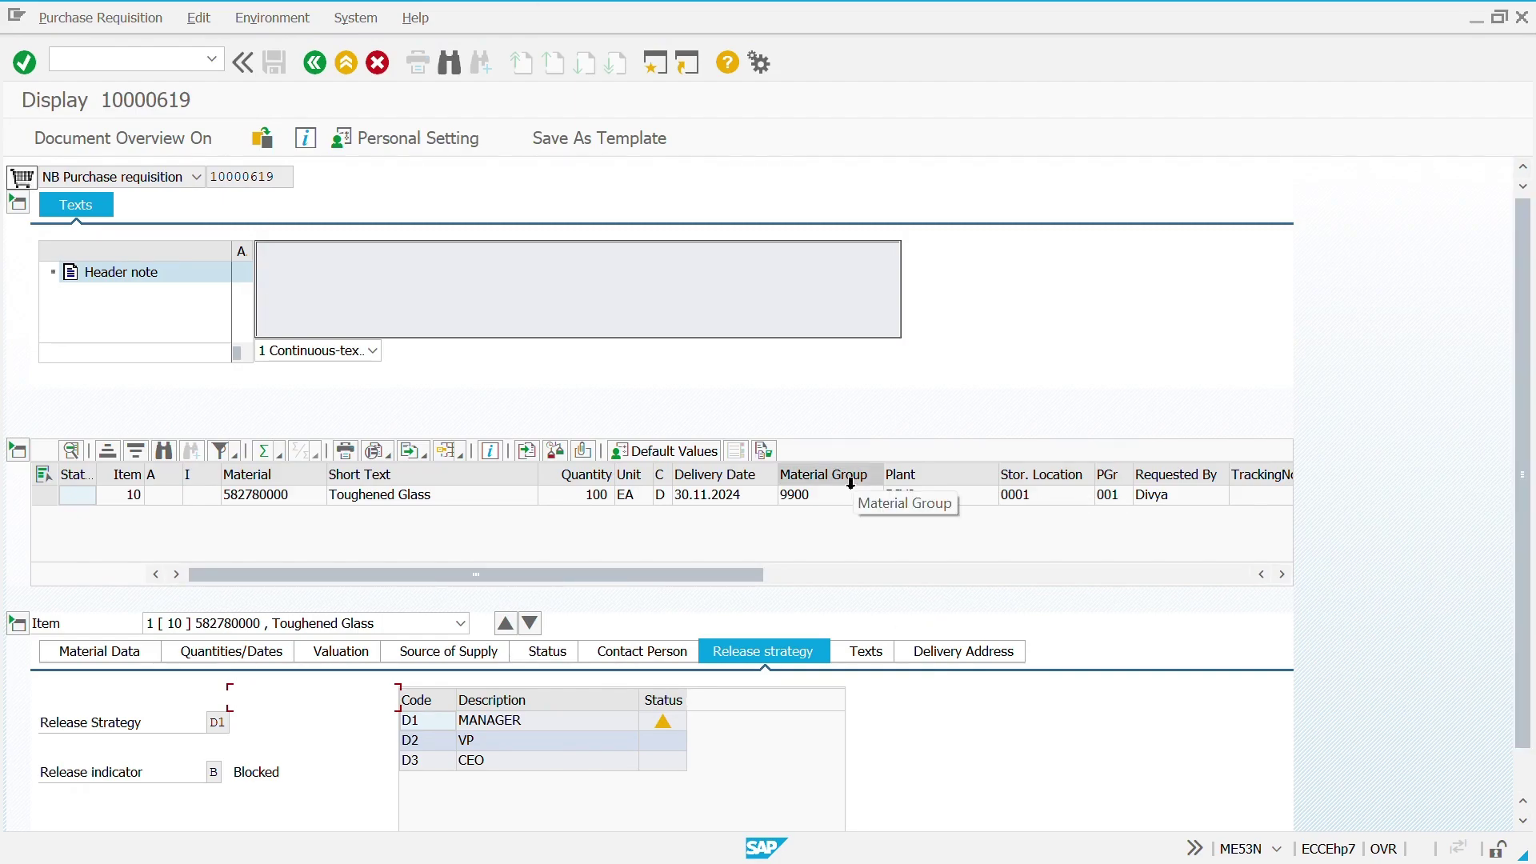
pyautogui.press('F3')
pyautogui.press('F3')
pyautogui.press('F3')
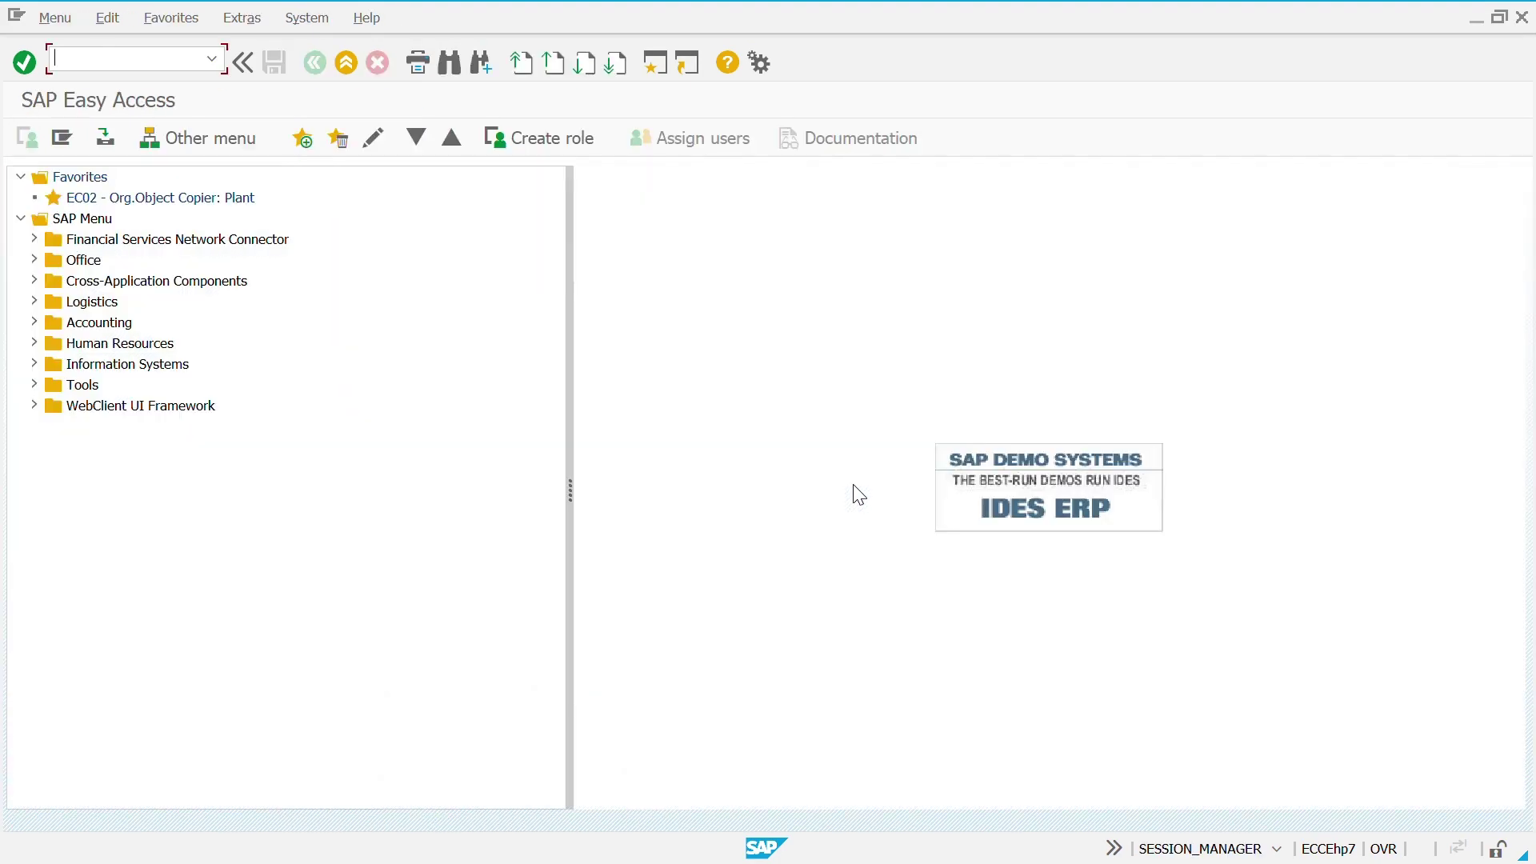
# Open the requisition with transaction ME54N, collapse the header, and release it with code D1 (MANAGER)
pyautogui.write('me54n')
pyautogui.press('Return')
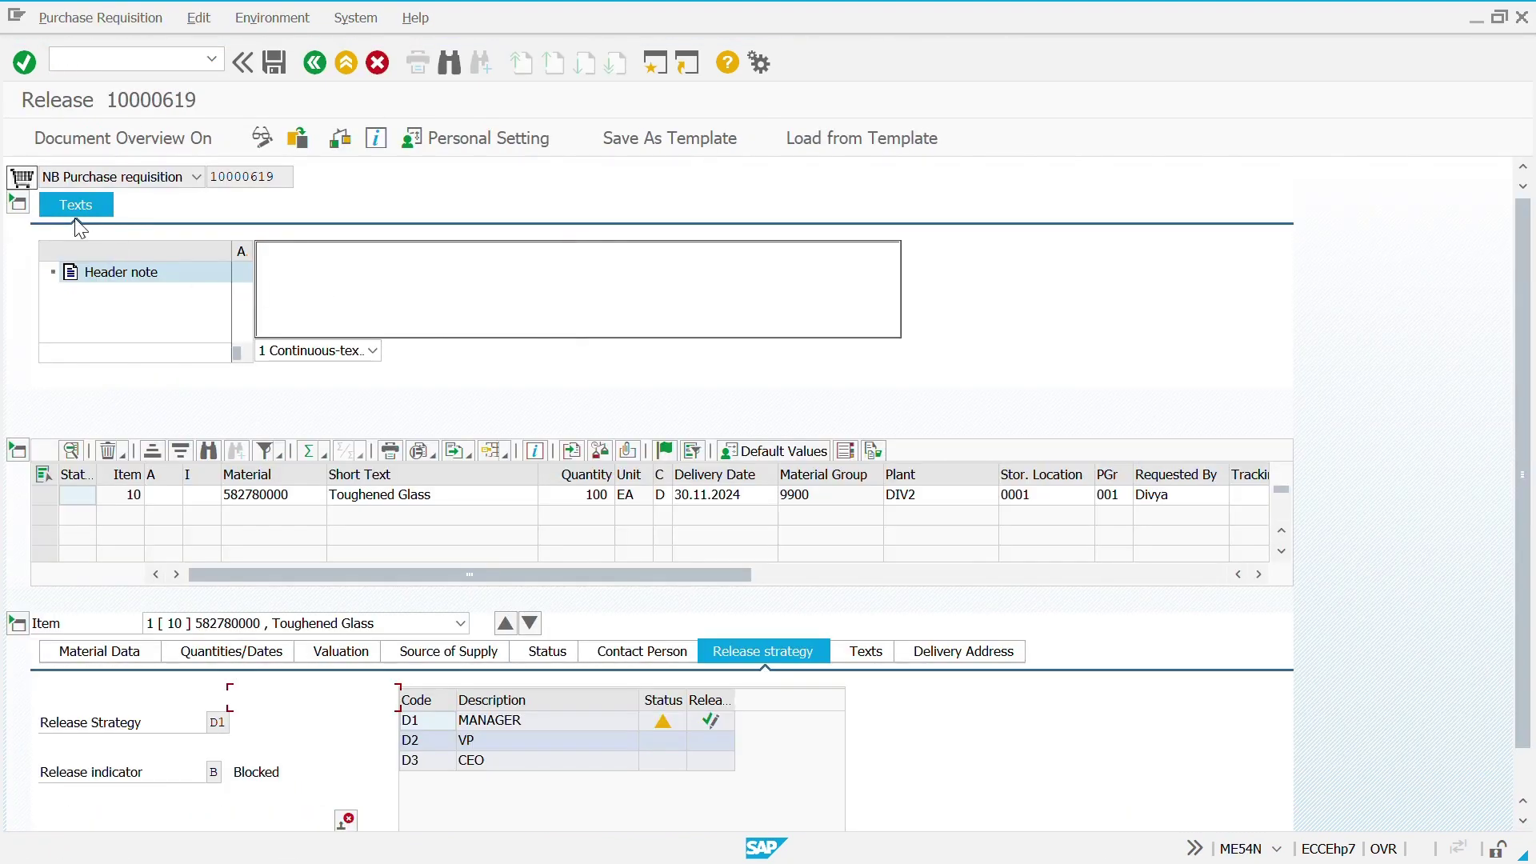
pyautogui.click(17, 202)
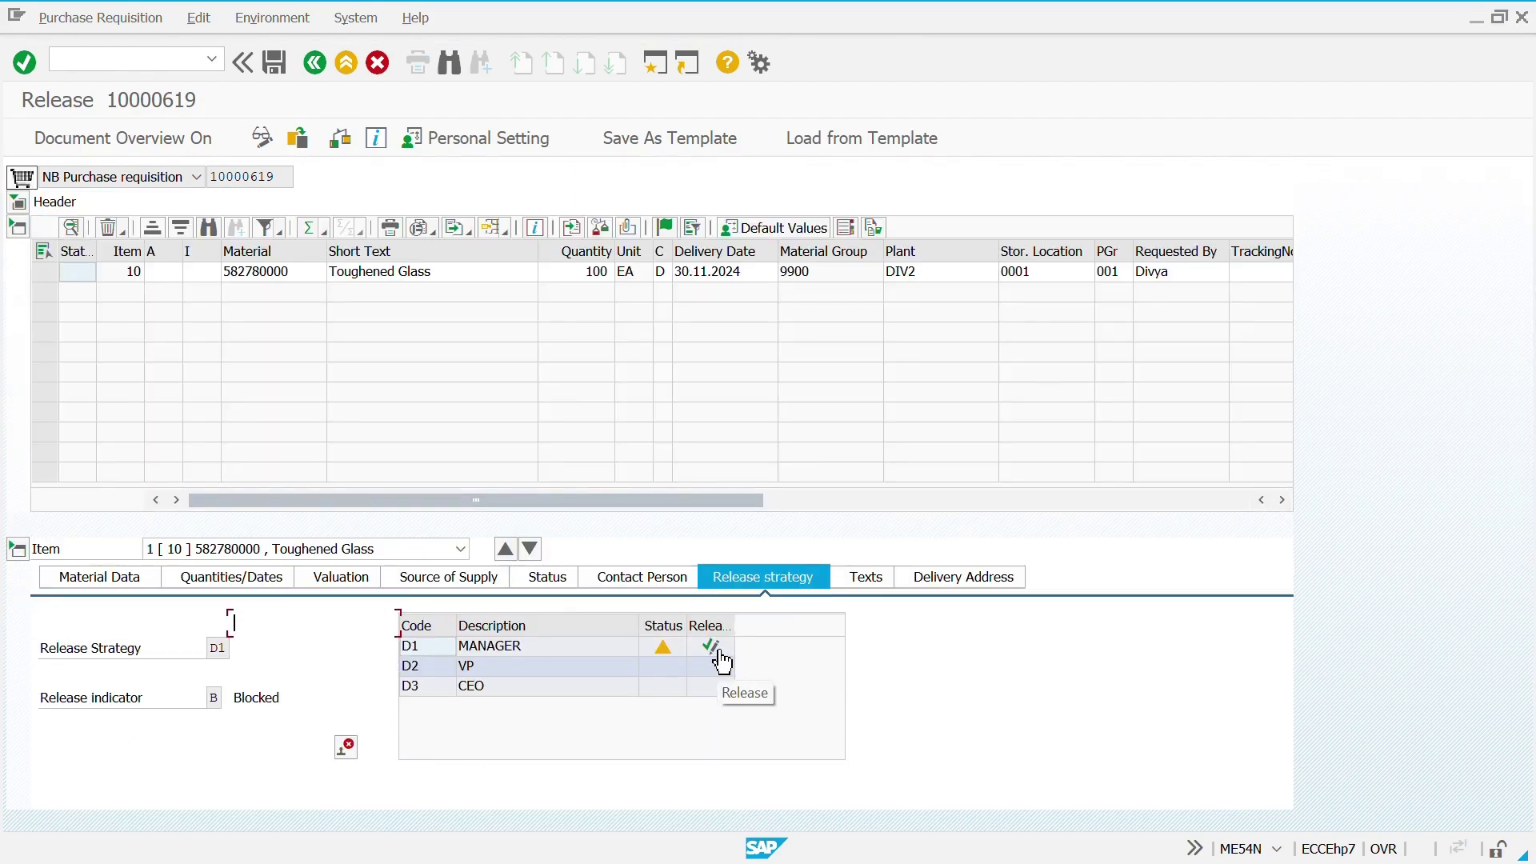
pyautogui.click(711, 648)
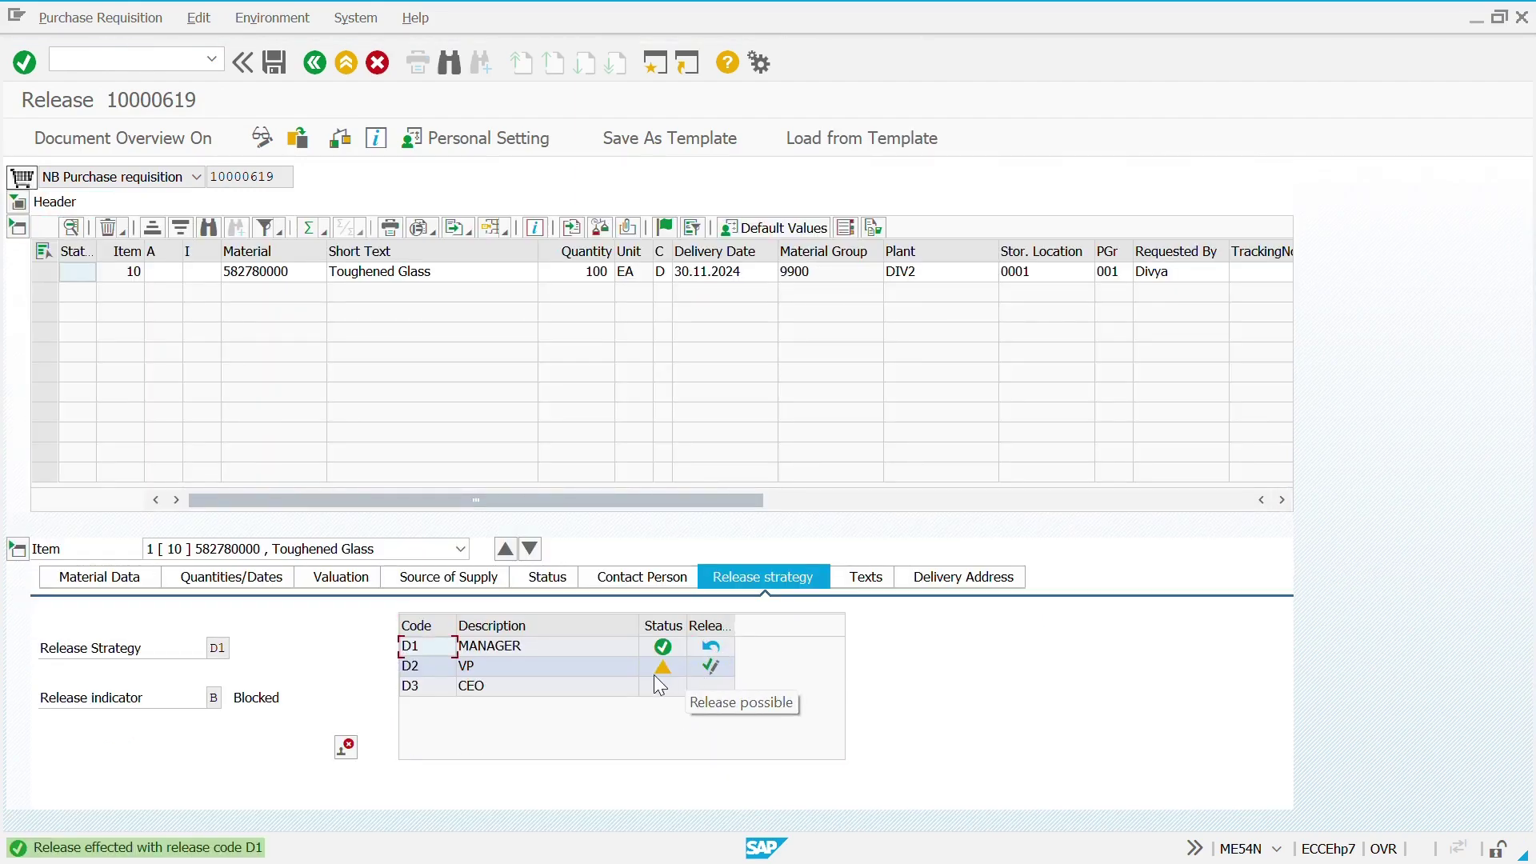
# Release the requisition with codes D2 (VP) and D3 (CEO), save it, and return to SAP Easy Access
pyautogui.click(711, 666)
pyautogui.click(708, 688)
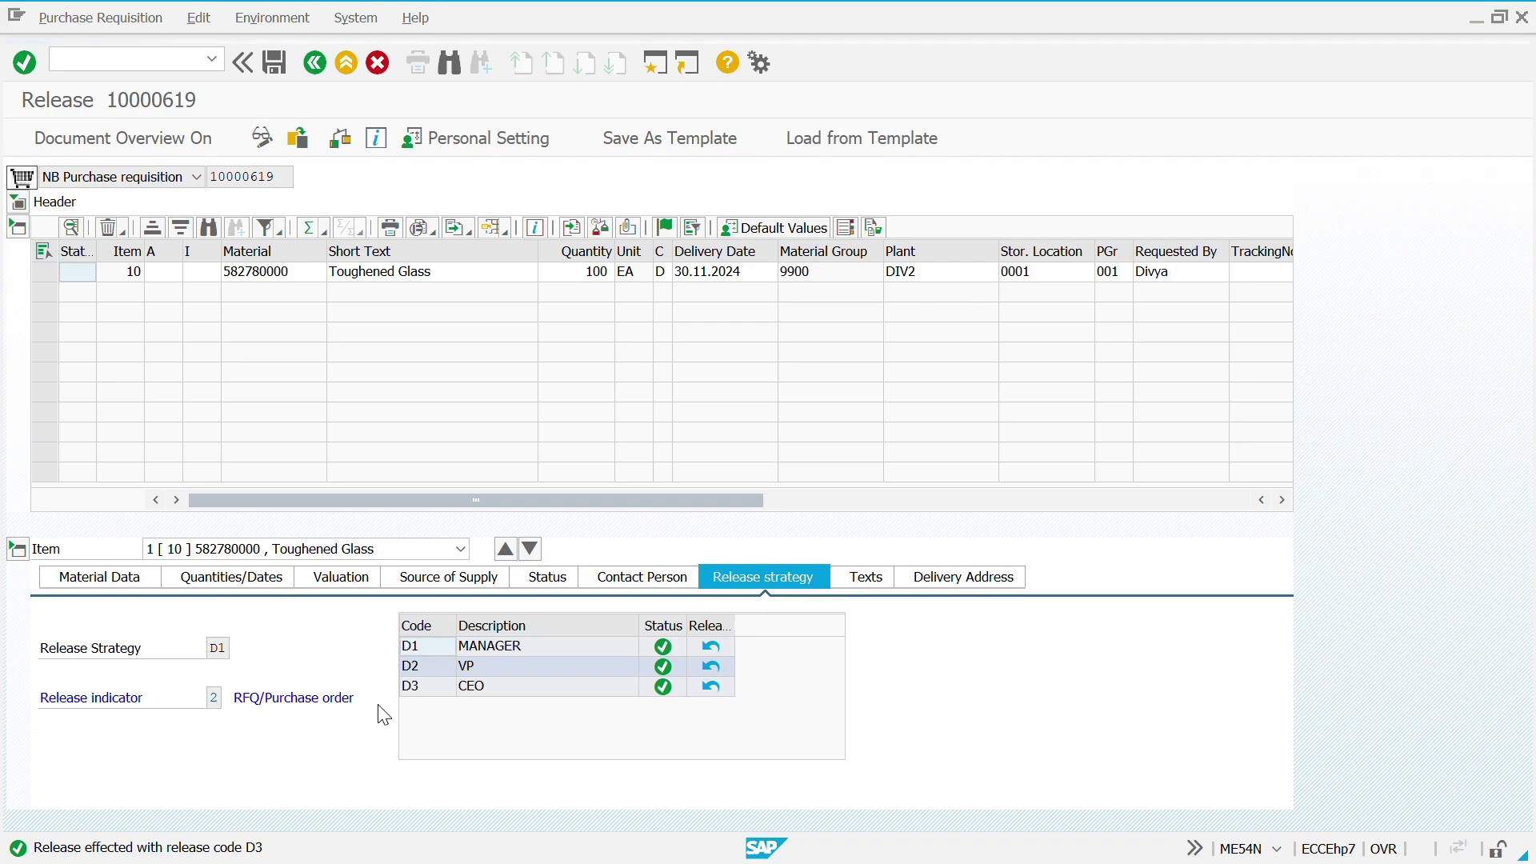
pyautogui.hotkey('ctrl', 's')
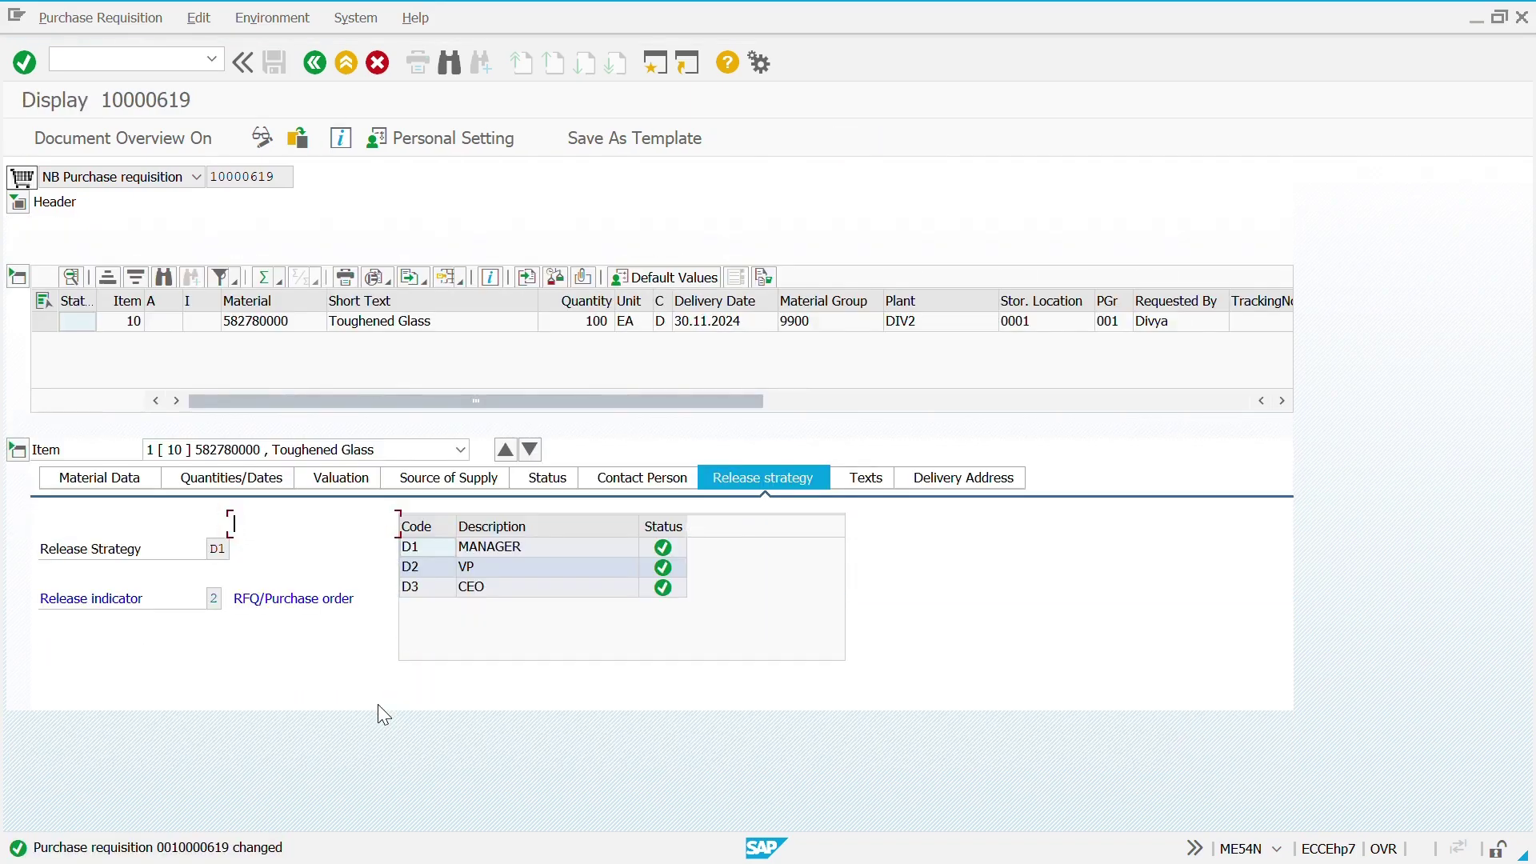
pyautogui.press('F3')
# Switch to the SAP workbook in Excel and correct the heading in A2 to RELEASE WITHOUT CLASSIFICATION
pyautogui.hotkey('alt', 'Tab')
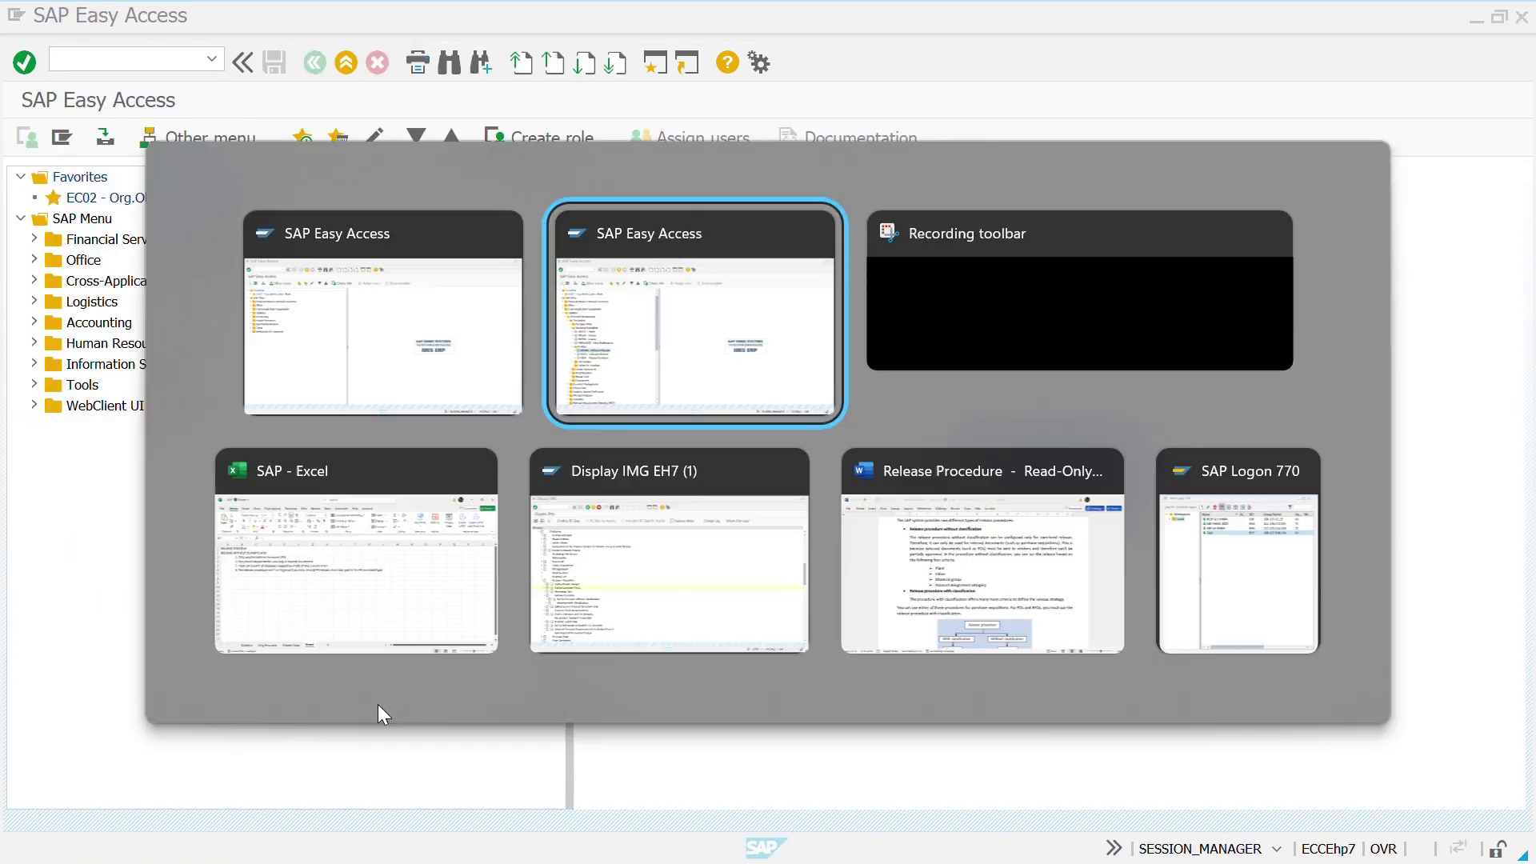
pyautogui.hotkey('alt', 'Tab')
pyautogui.hotkey('alt', 'Tab')
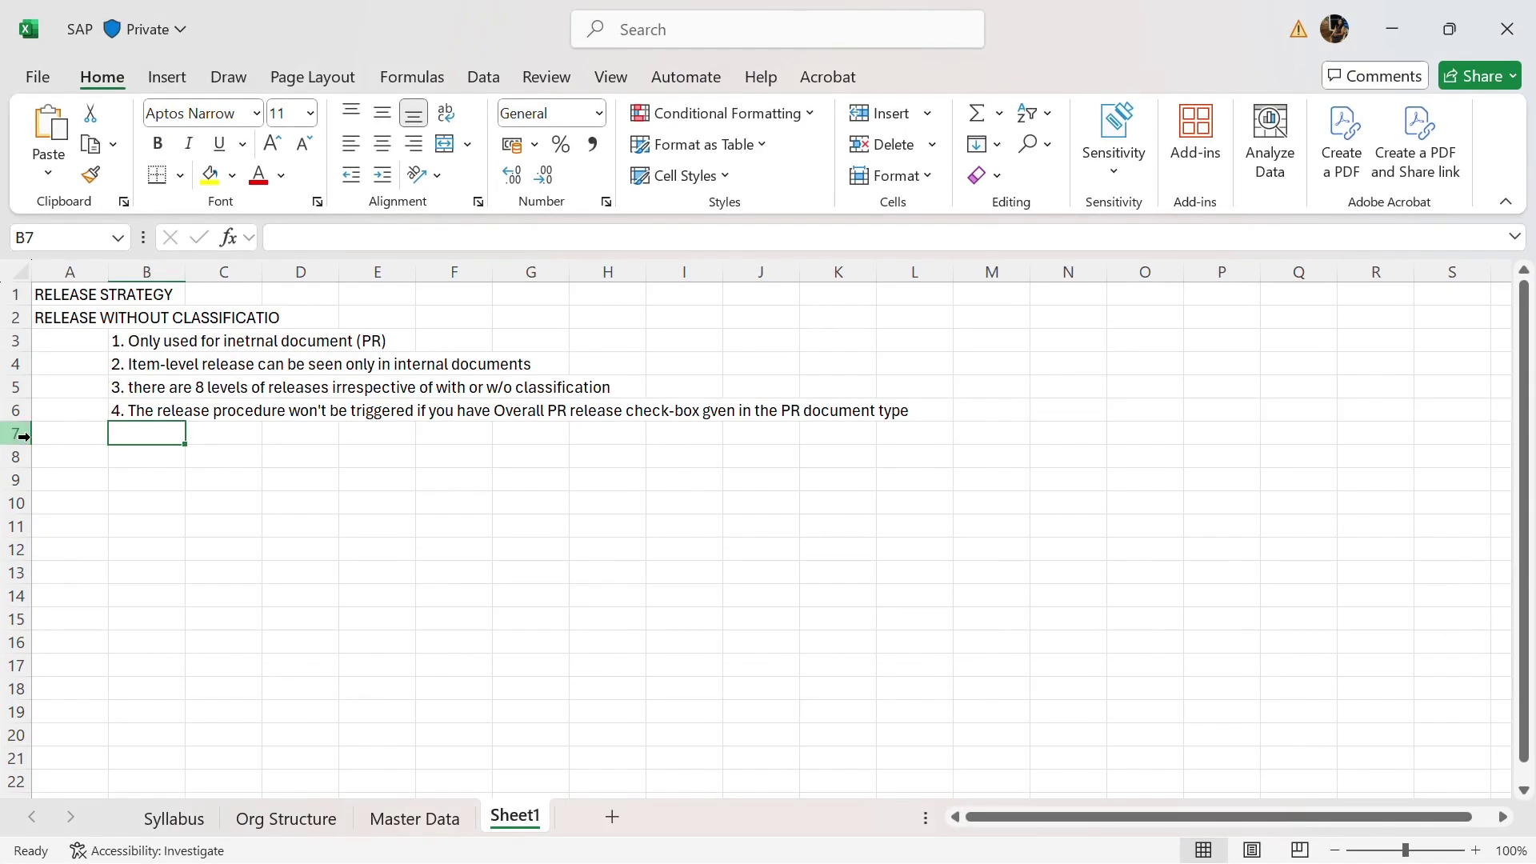
pyautogui.click(248, 320)
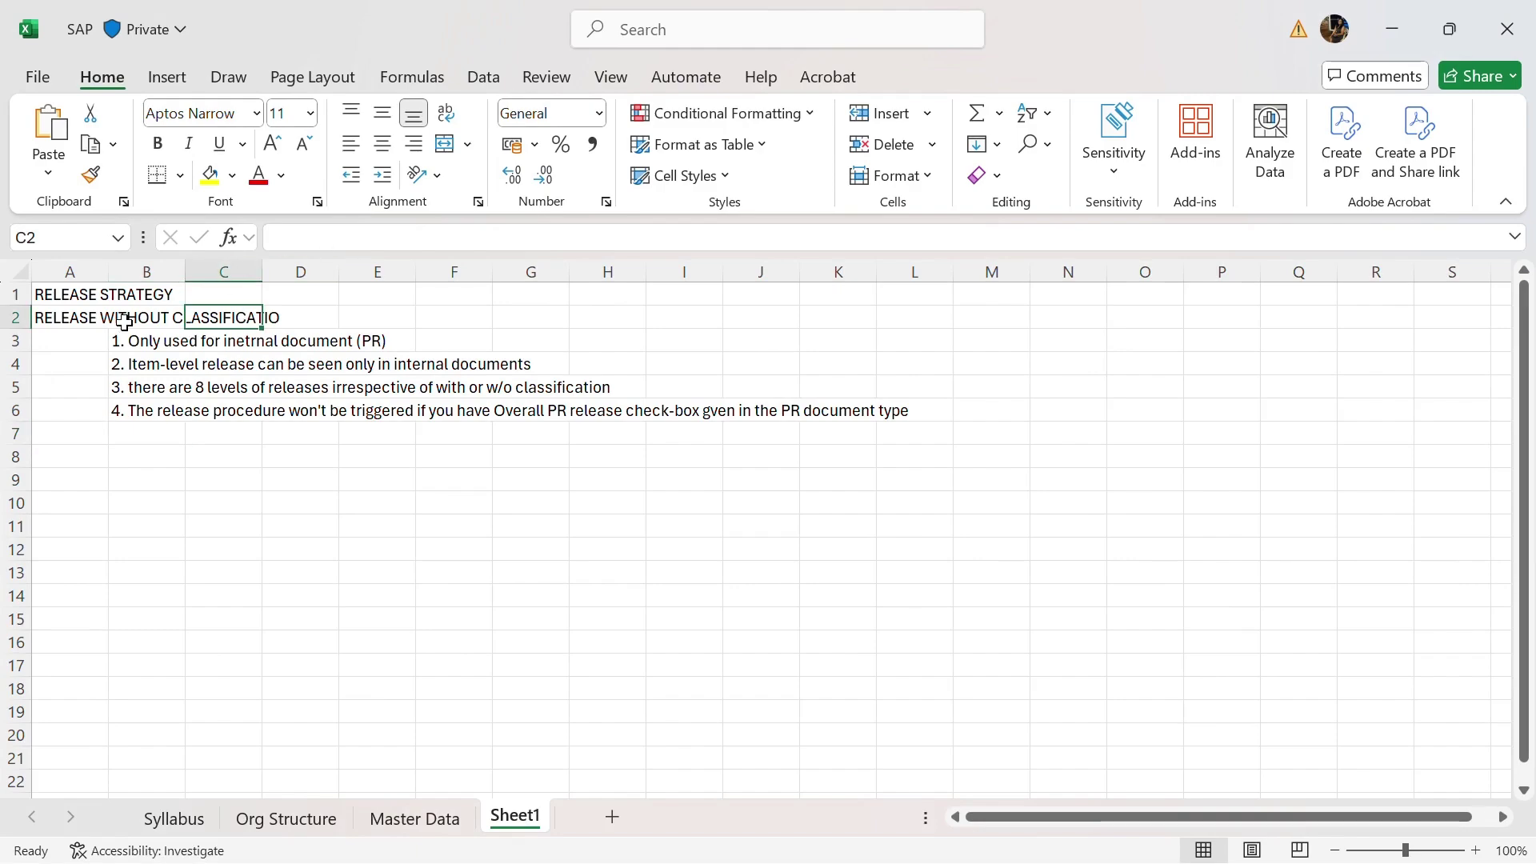
pyautogui.click(69, 319)
pyautogui.click(551, 237)
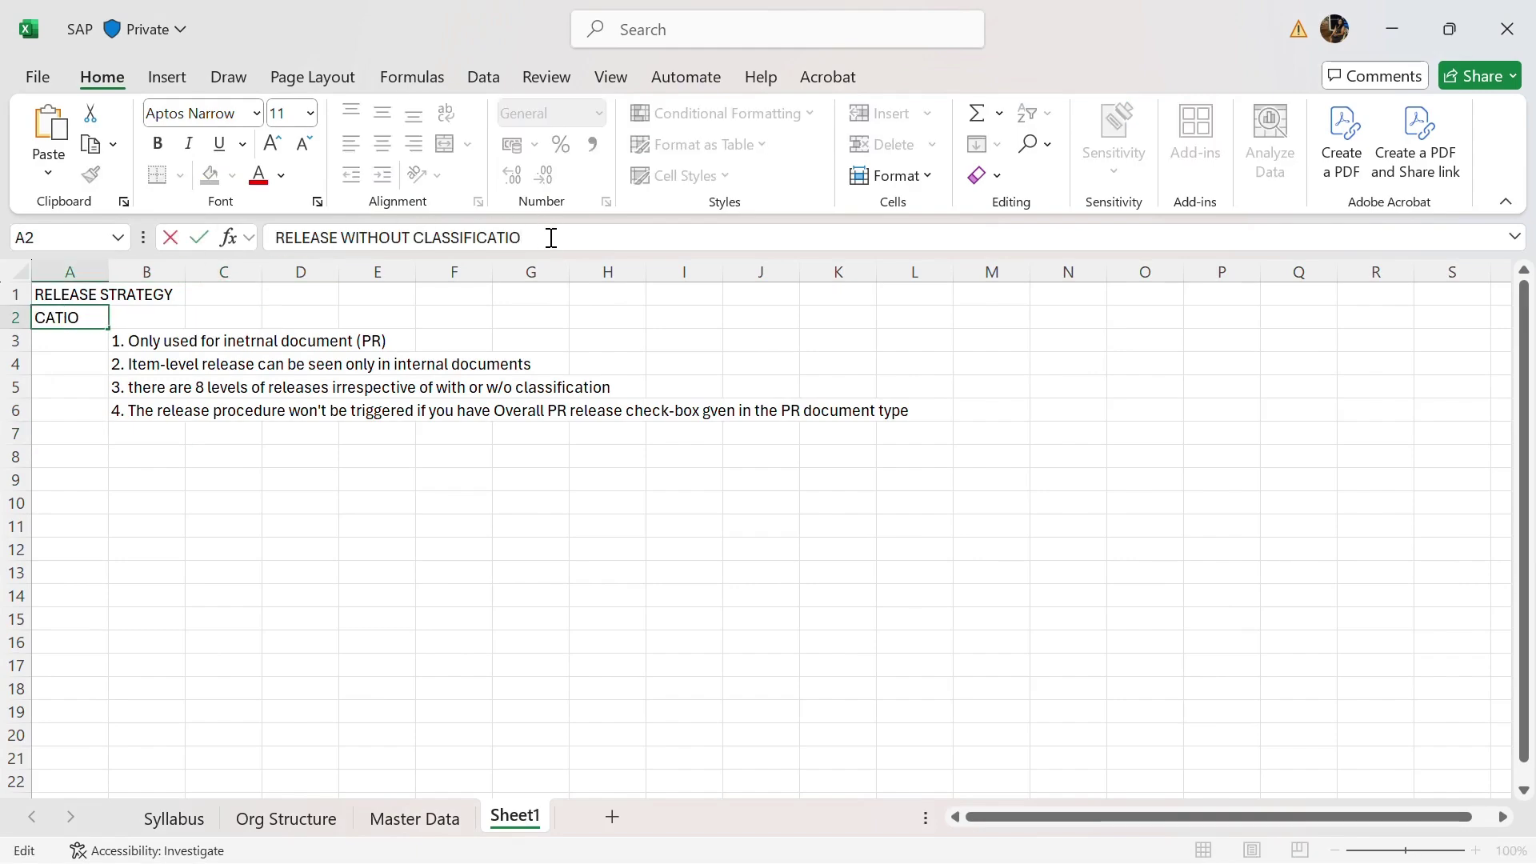
pyautogui.write('N')
pyautogui.press('Return')
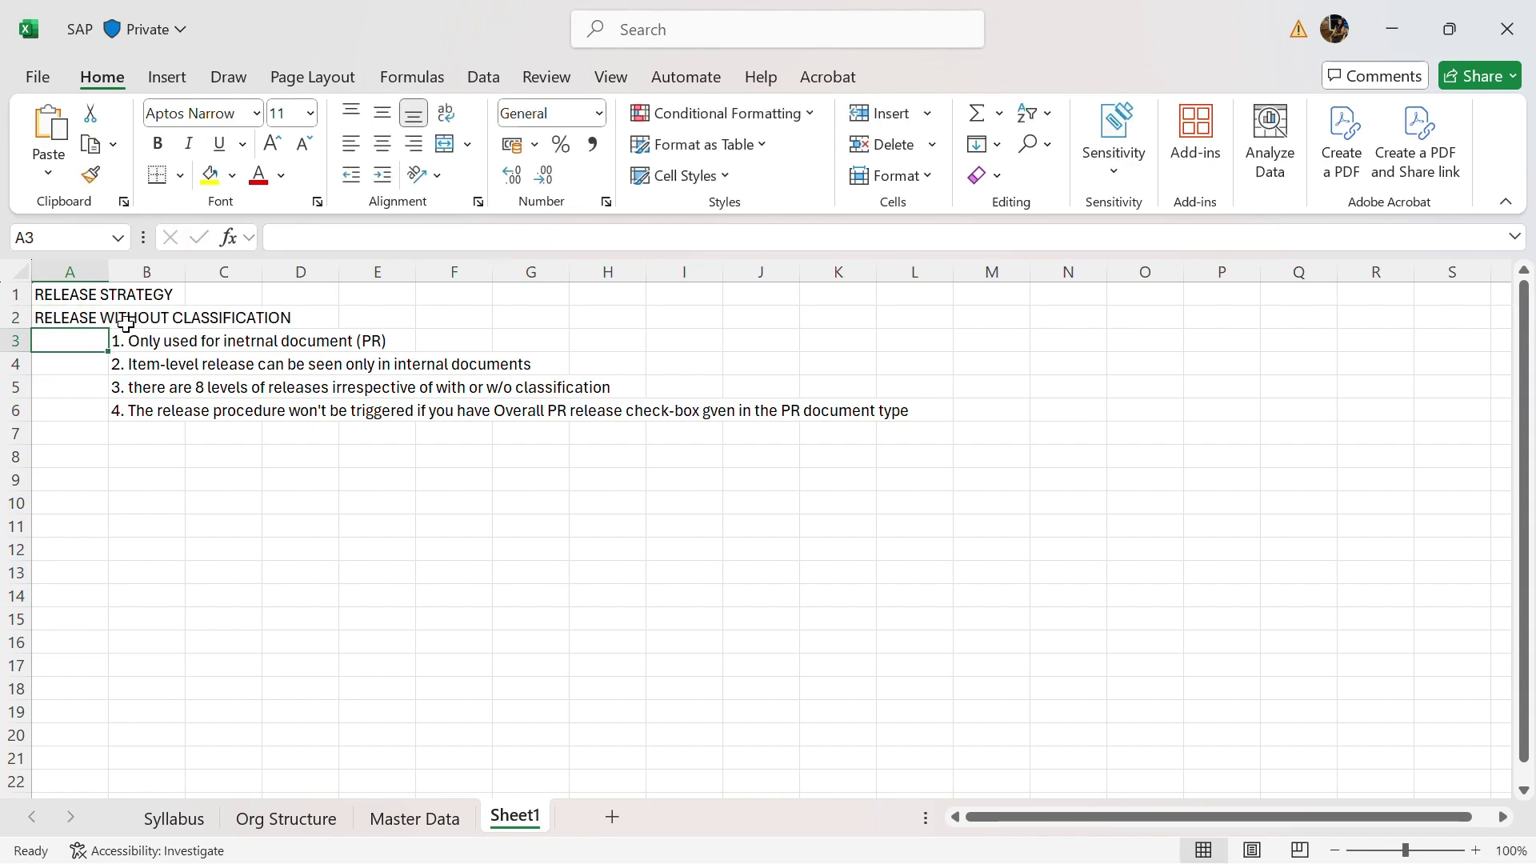
# Merge and centre the RELEASE STRATEGY heading across A1:I1 and the RELEASE WITHOUT CLASSIFICATION heading across A2:H2, making both bold
pyautogui.moveTo(36, 296); pyautogui.dragTo(707, 279)
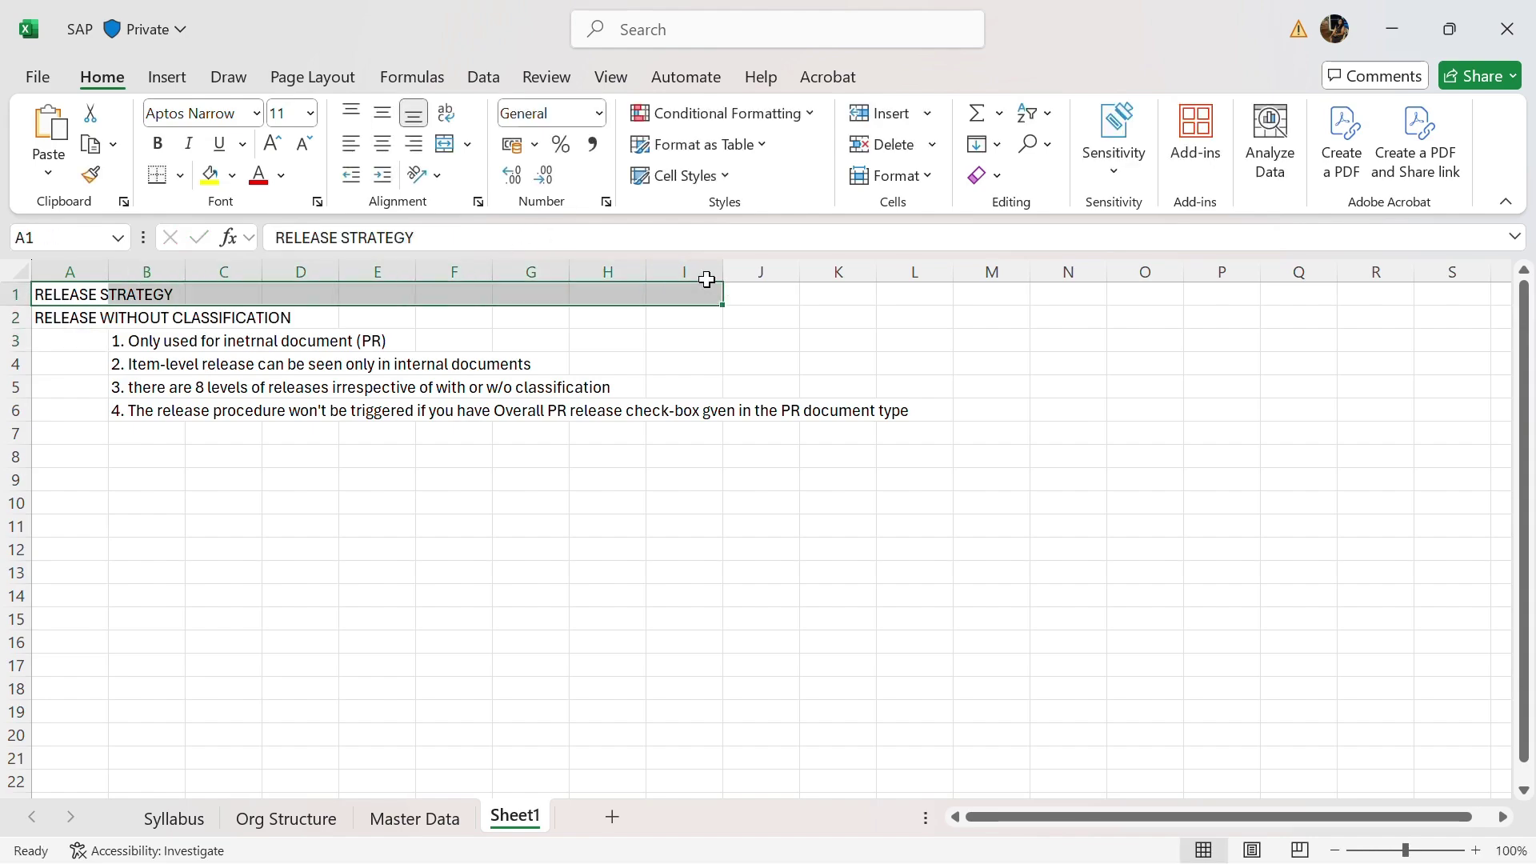
pyautogui.click(445, 144)
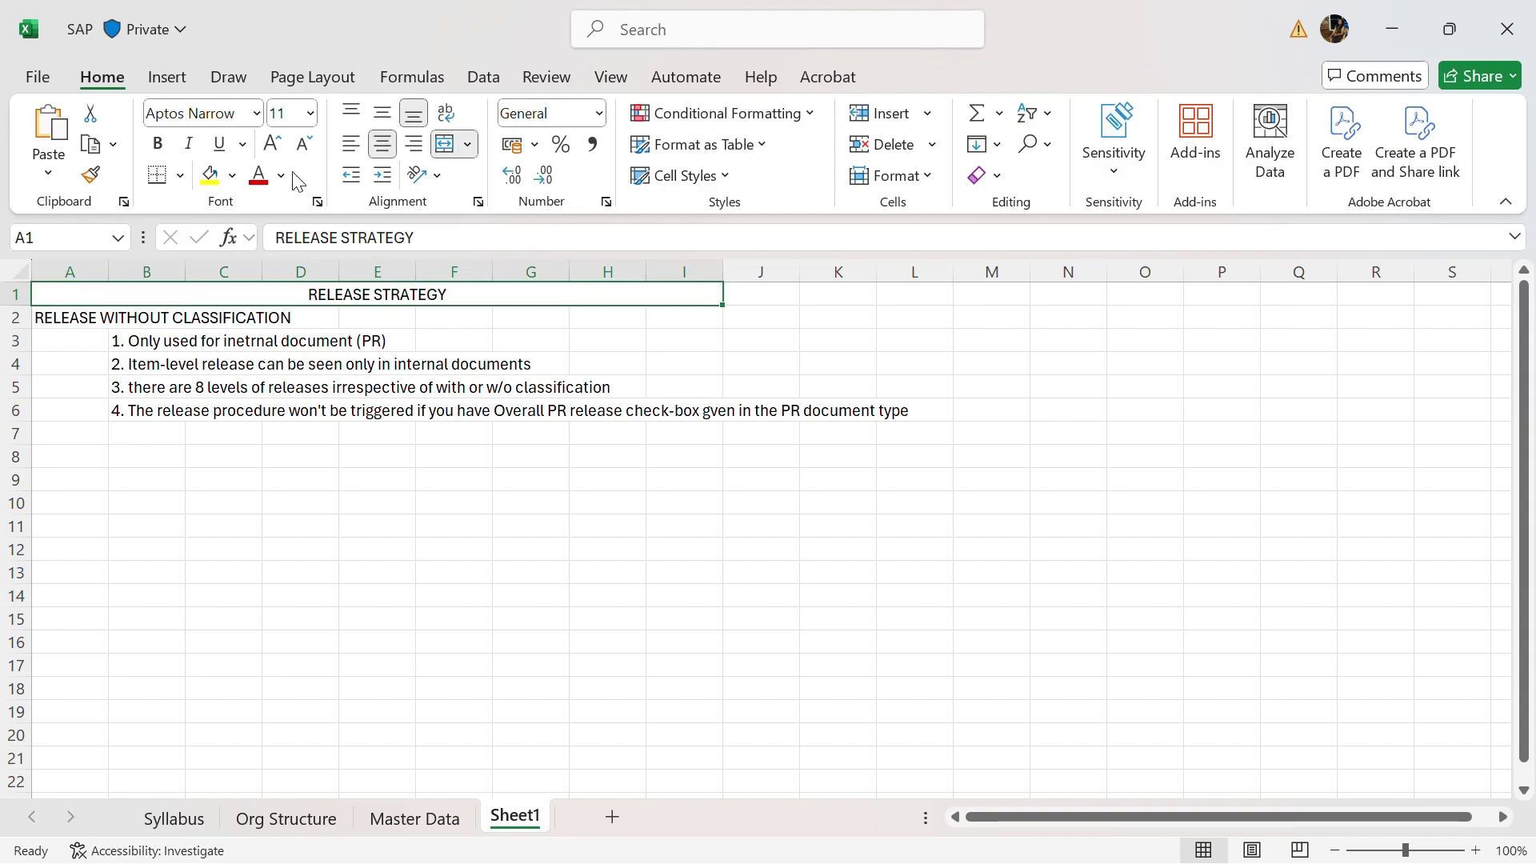
pyautogui.click(158, 144)
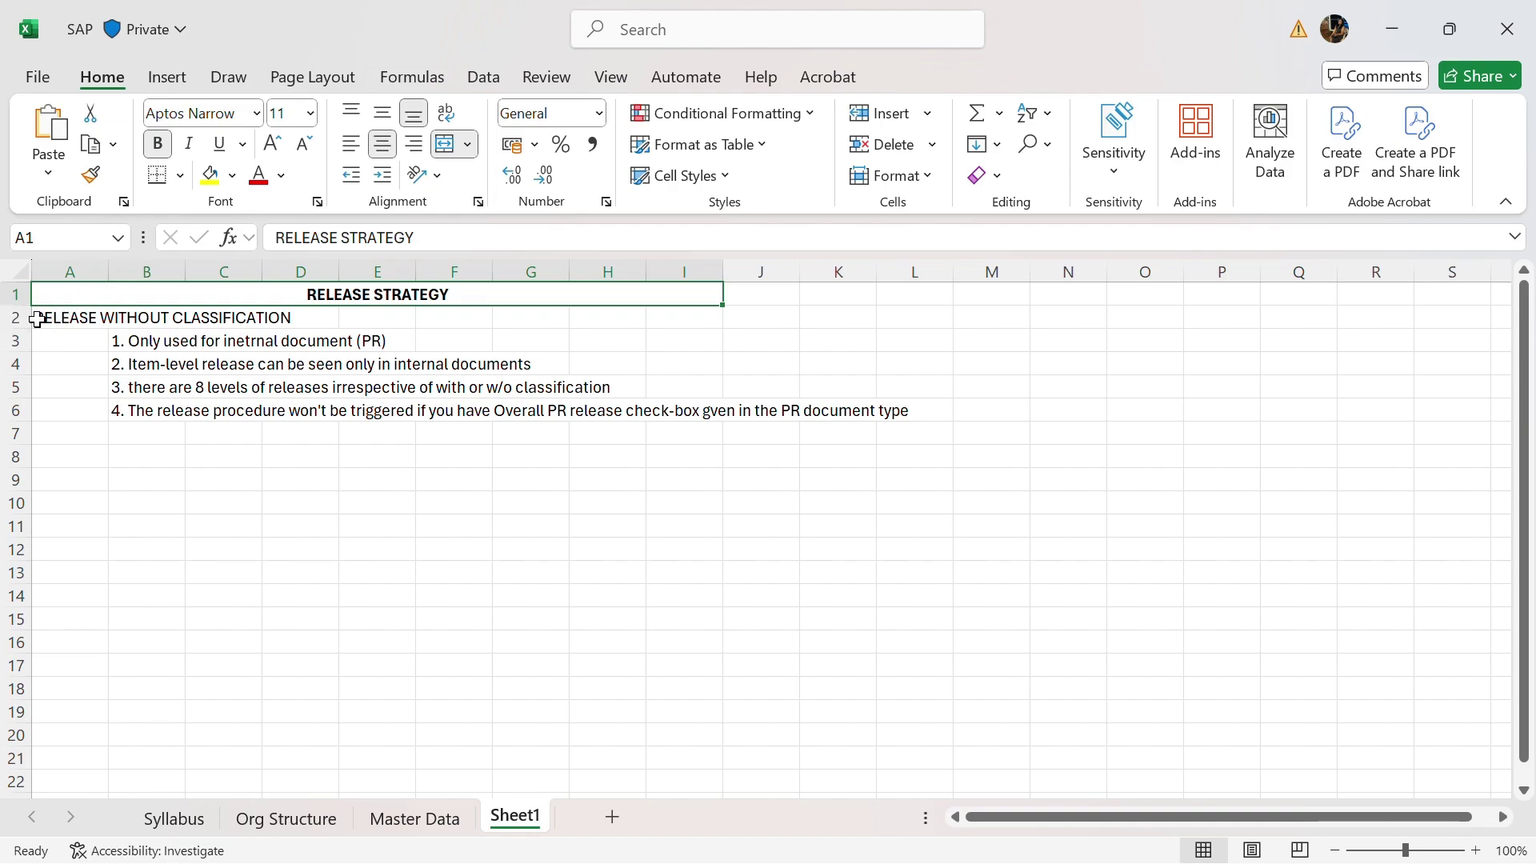
pyautogui.click(43, 319)
pyautogui.moveTo(42, 319); pyautogui.dragTo(641, 318)
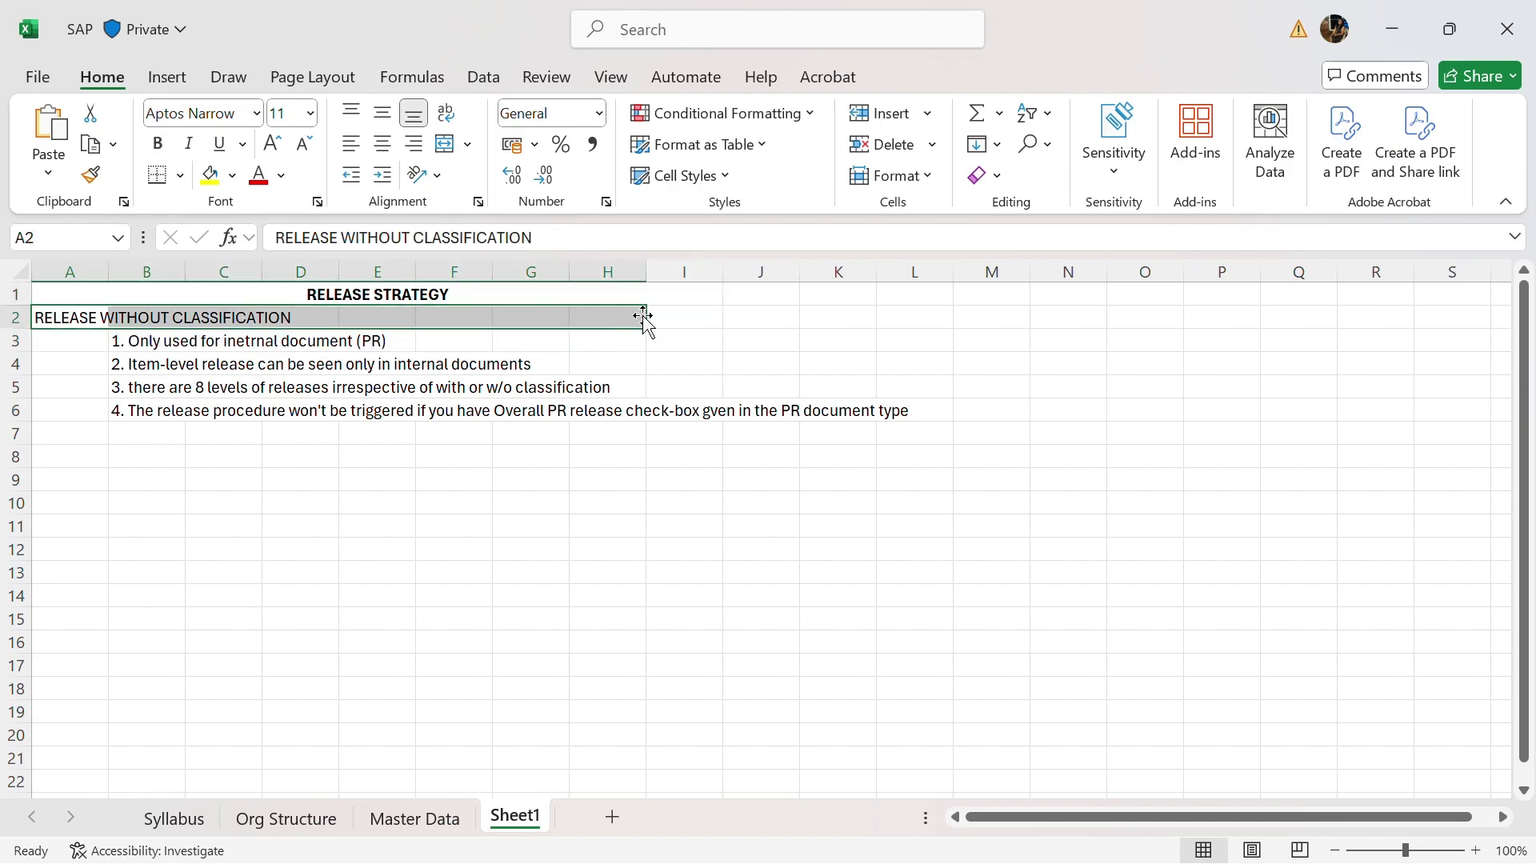
pyautogui.click(445, 144)
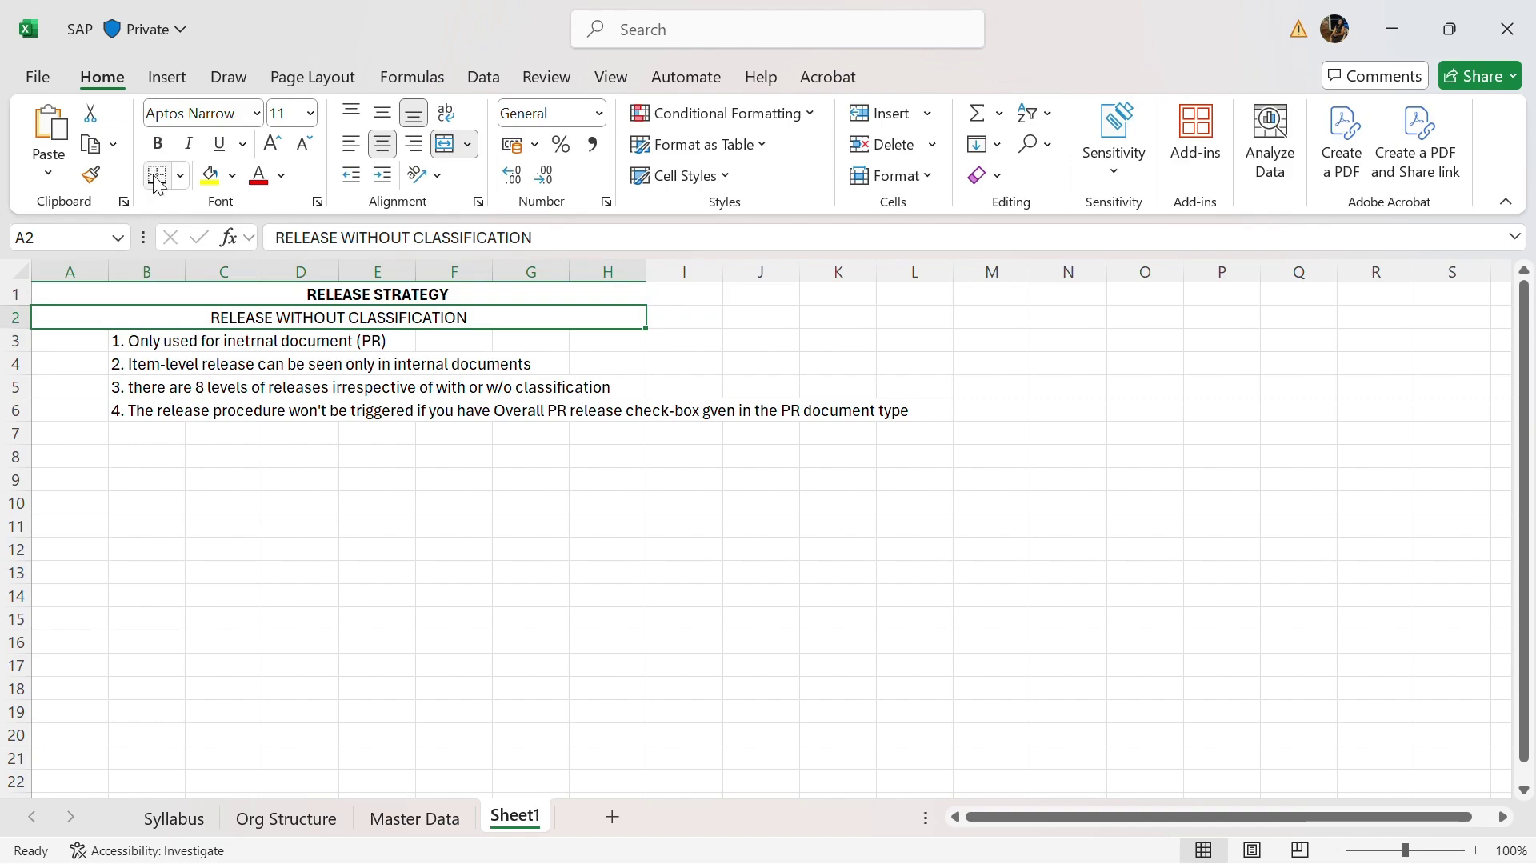
pyautogui.click(158, 146)
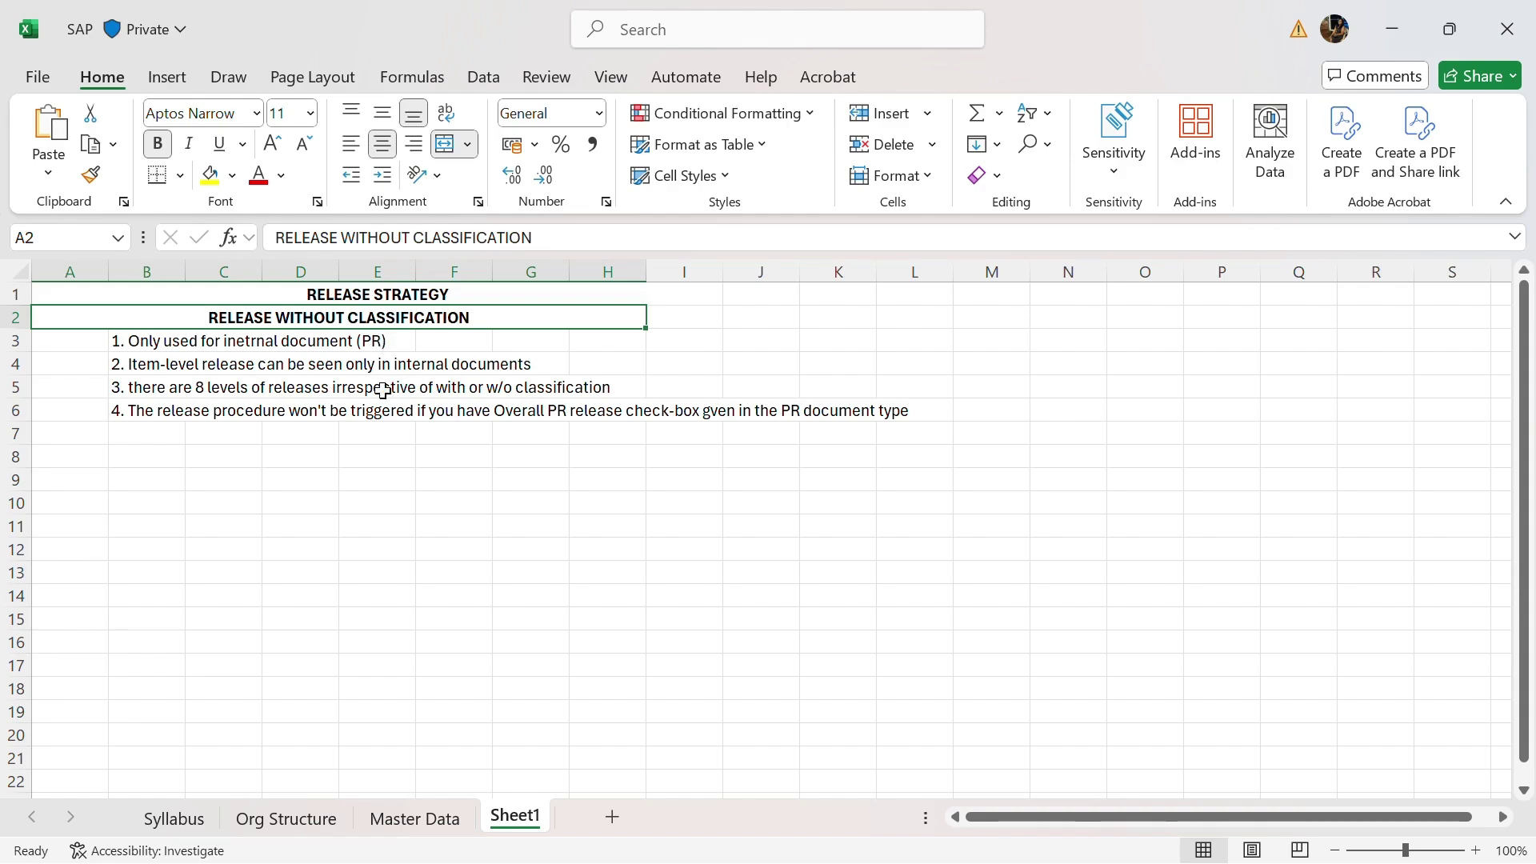
# AutoFit column B to the length of the numbered release notes and select the fourth note in B6
pyautogui.click(273, 394)
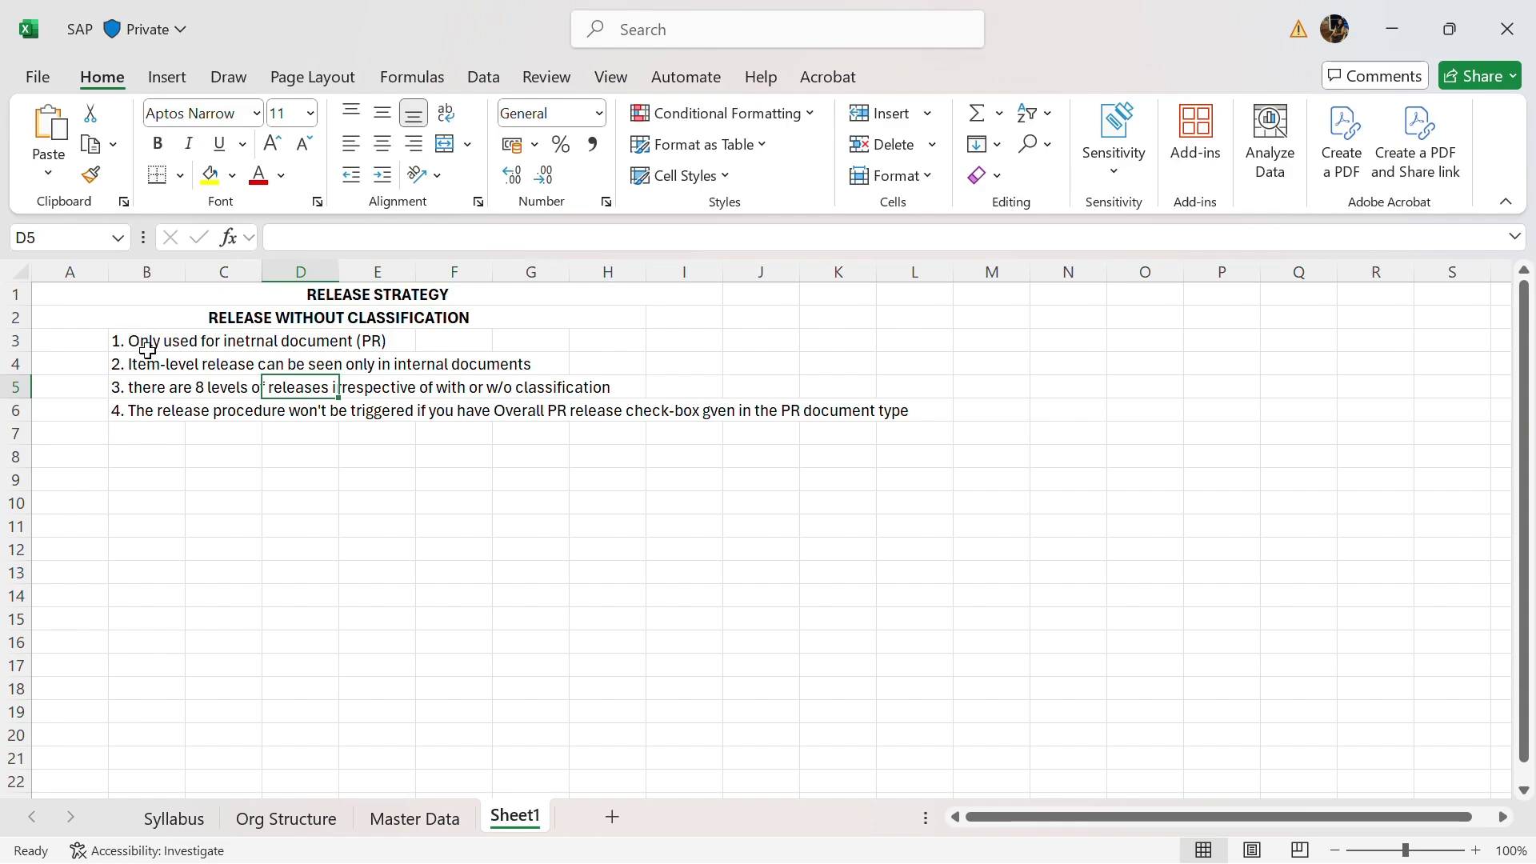
pyautogui.click(147, 349)
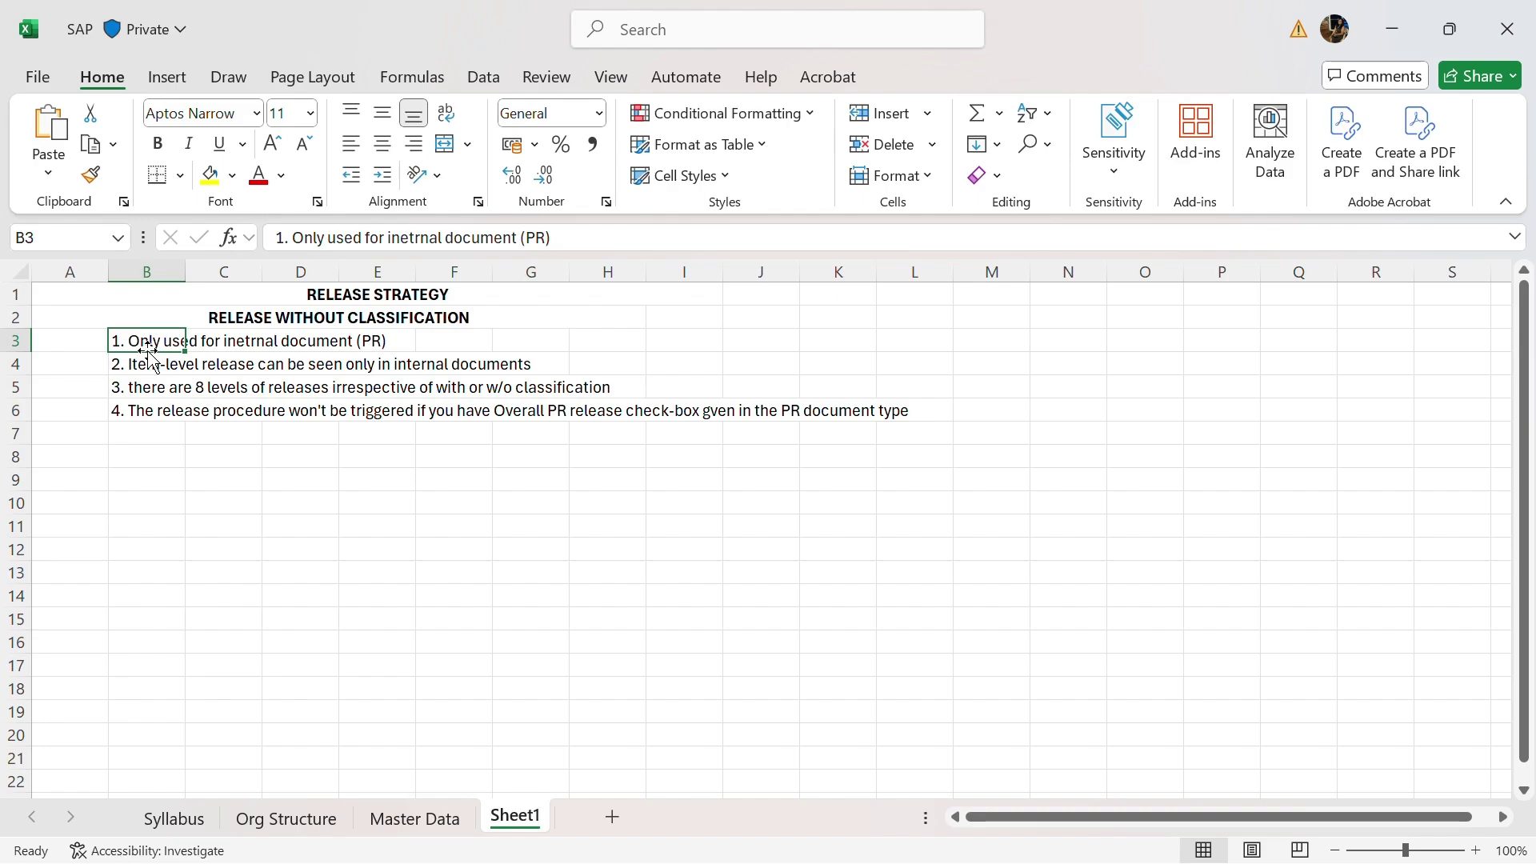
pyautogui.doubleClick(185, 273)
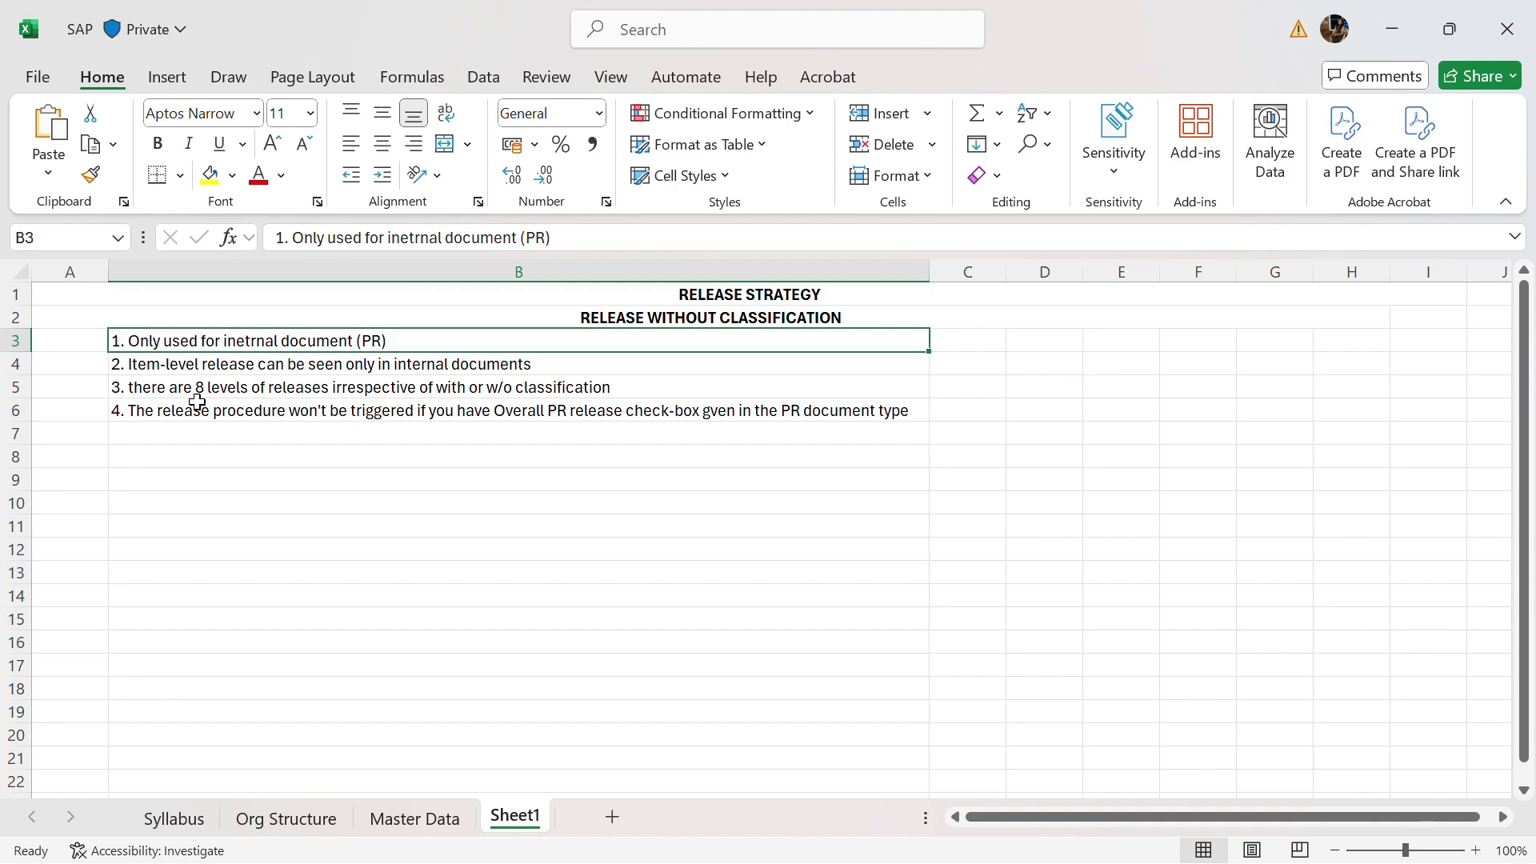
pyautogui.click(291, 412)
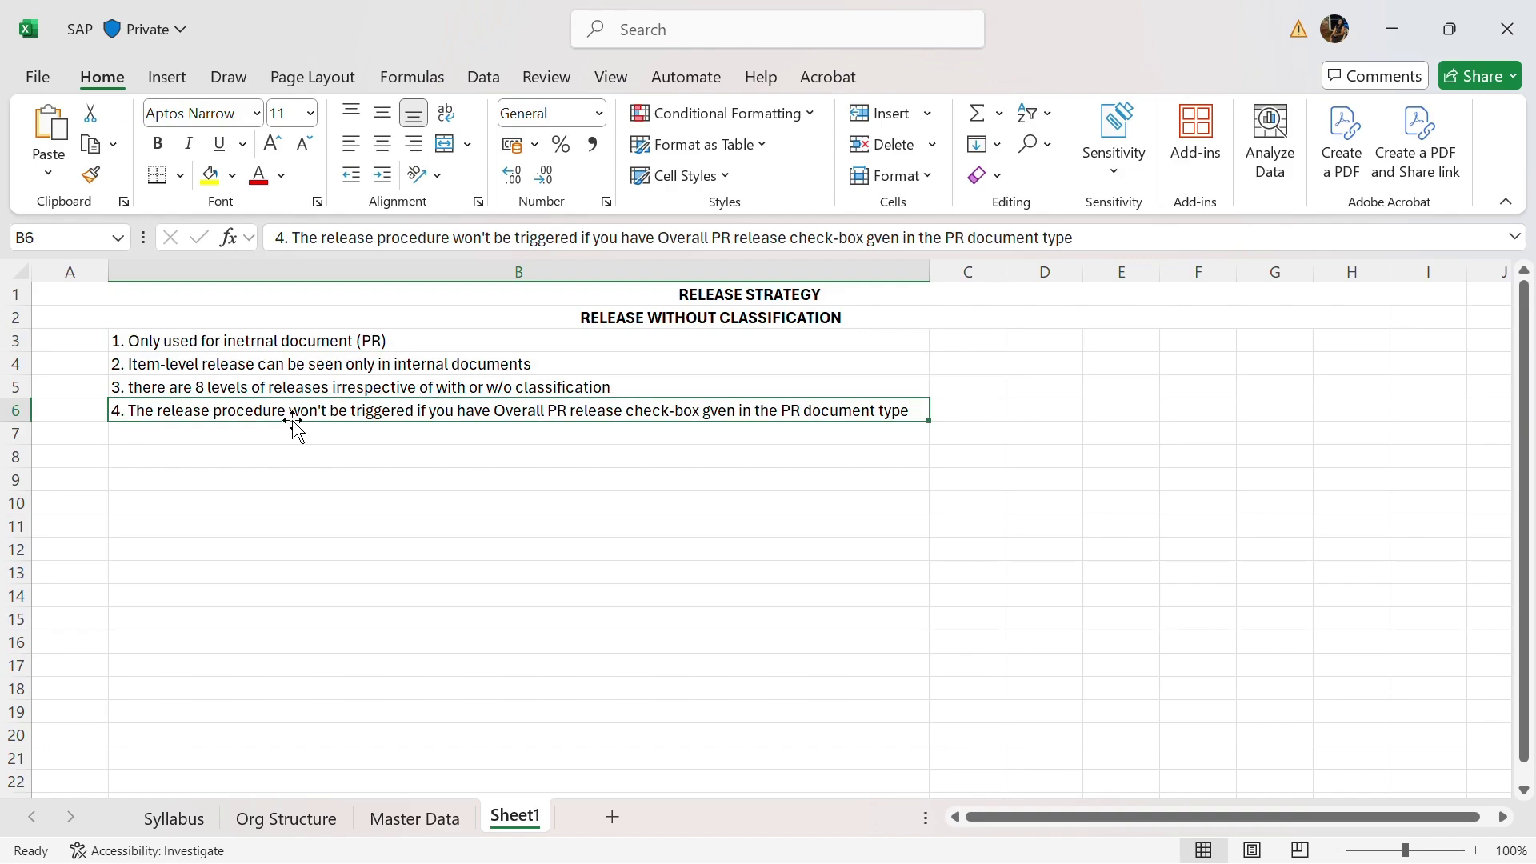